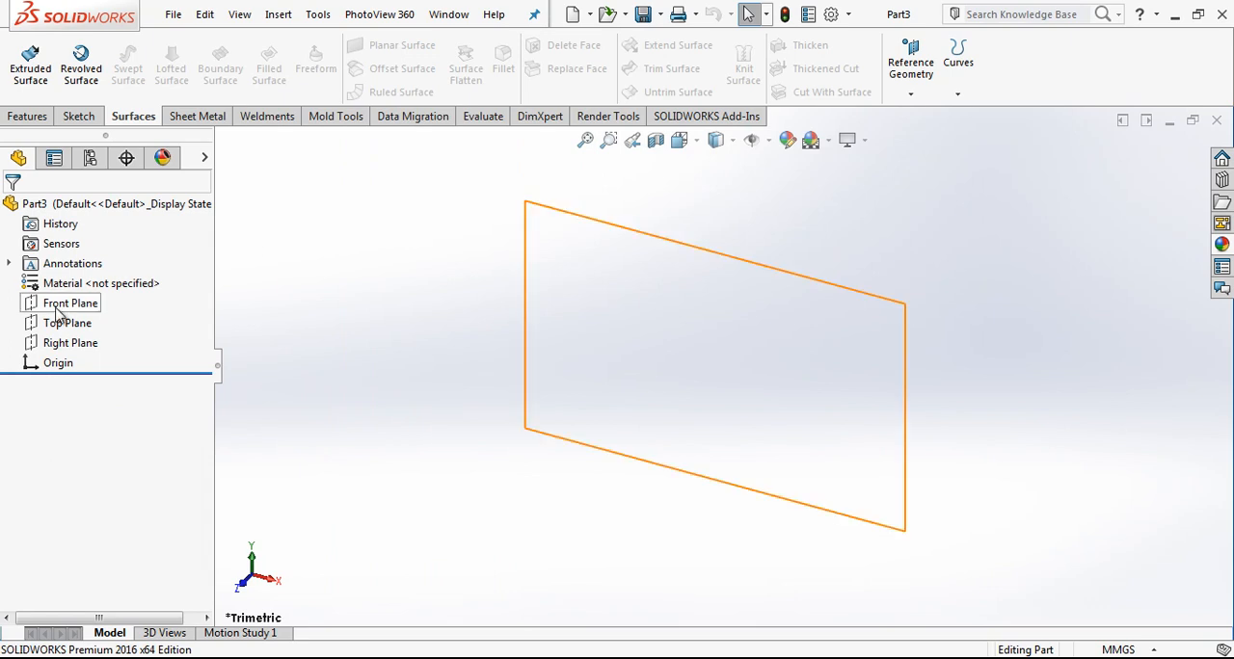
Step: Start a sketch on the Front Plane and draw a vertical line beside the origin
click(77, 279)
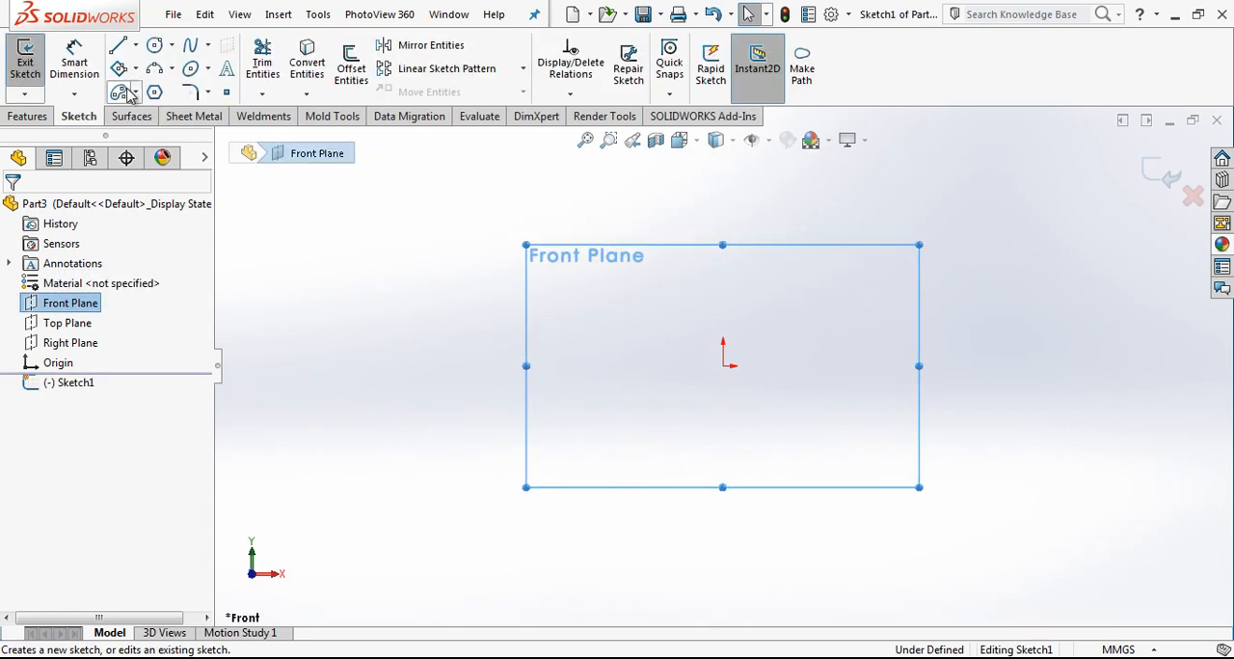
click(118, 46)
click(757, 260)
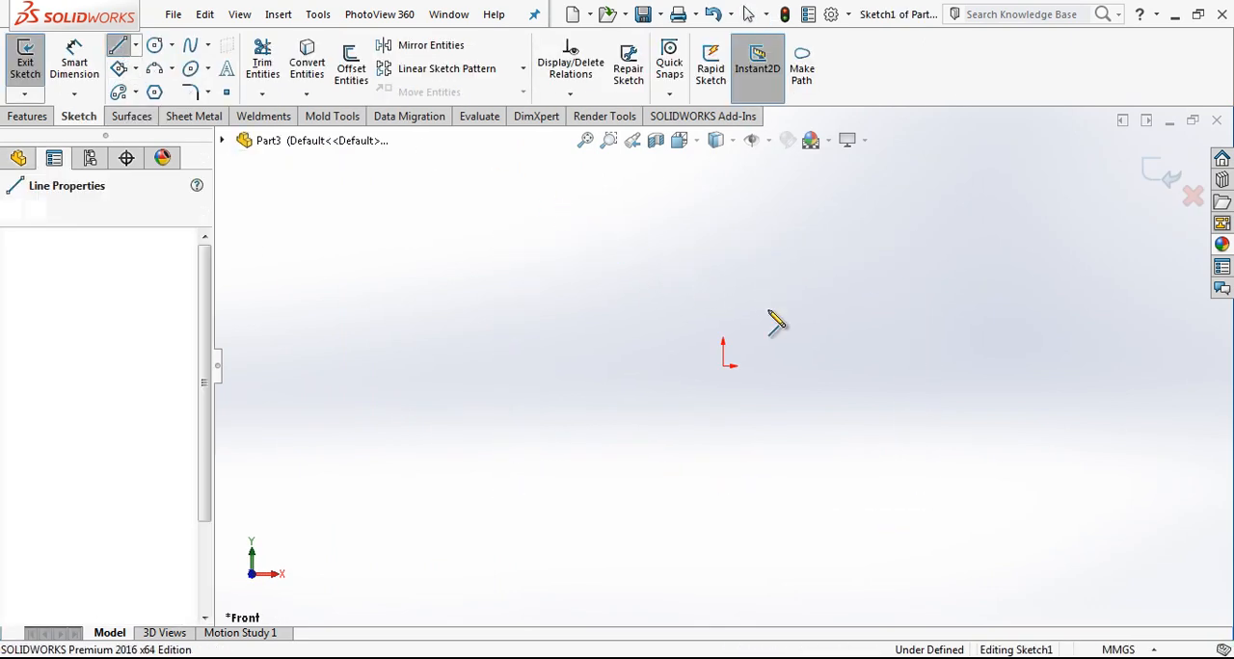
click(757, 456)
key(Escape)
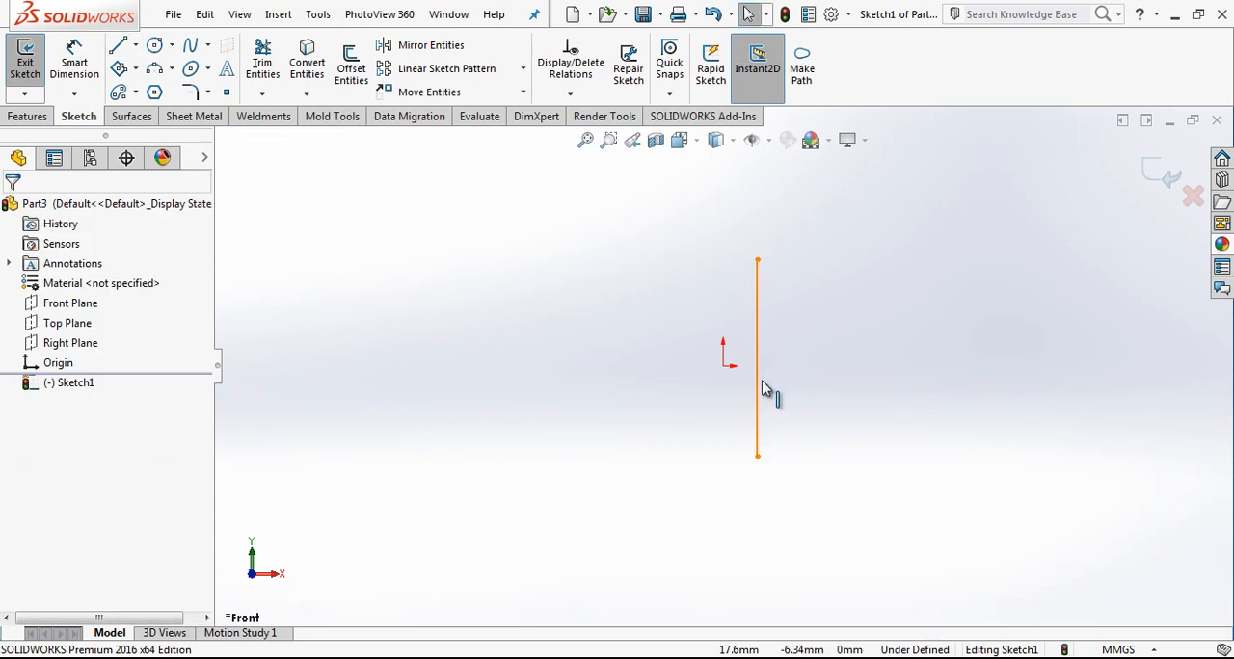
Step: Make the origin the midpoint of the vertical line and convert the line to construction geometry
click(758, 389)
ctrl+click(723, 366)
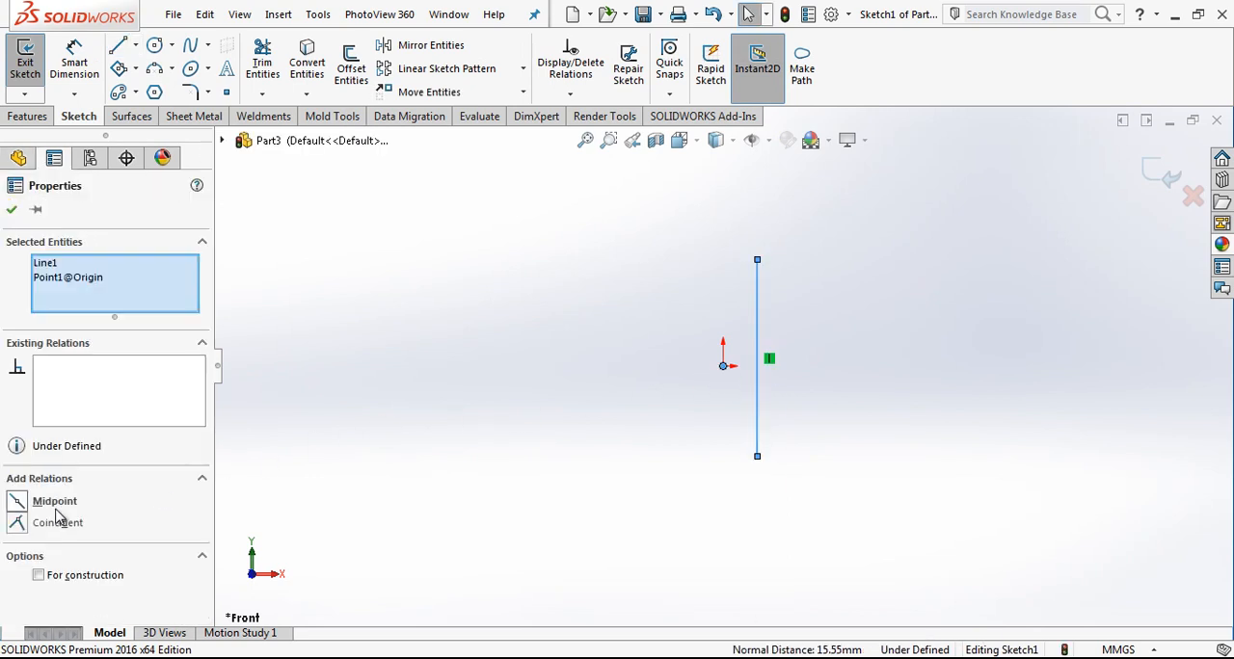
click(54, 502)
click(757, 336)
click(725, 314)
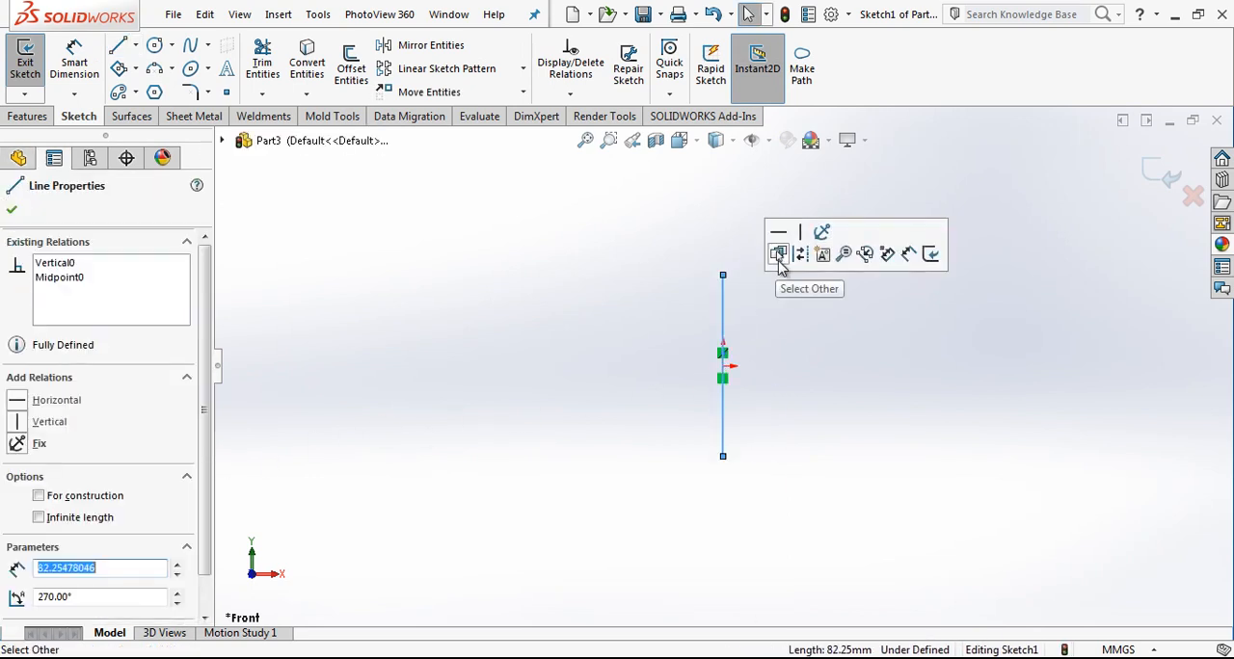
click(791, 250)
Step: Stretch the vertical construction line and dimension its length as 430 mm
drag(724, 276, 736, 224)
click(780, 360)
right_drag(775, 401, 757, 251)
click(725, 261)
click(799, 274)
text(430)
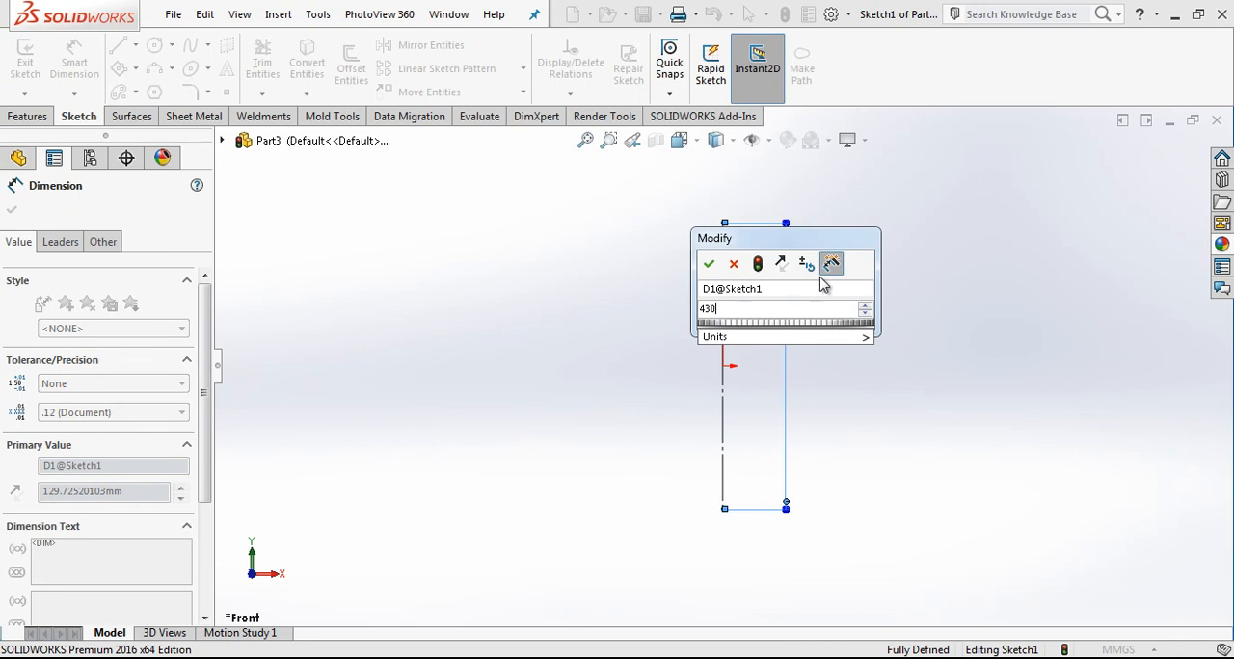
key(Return)
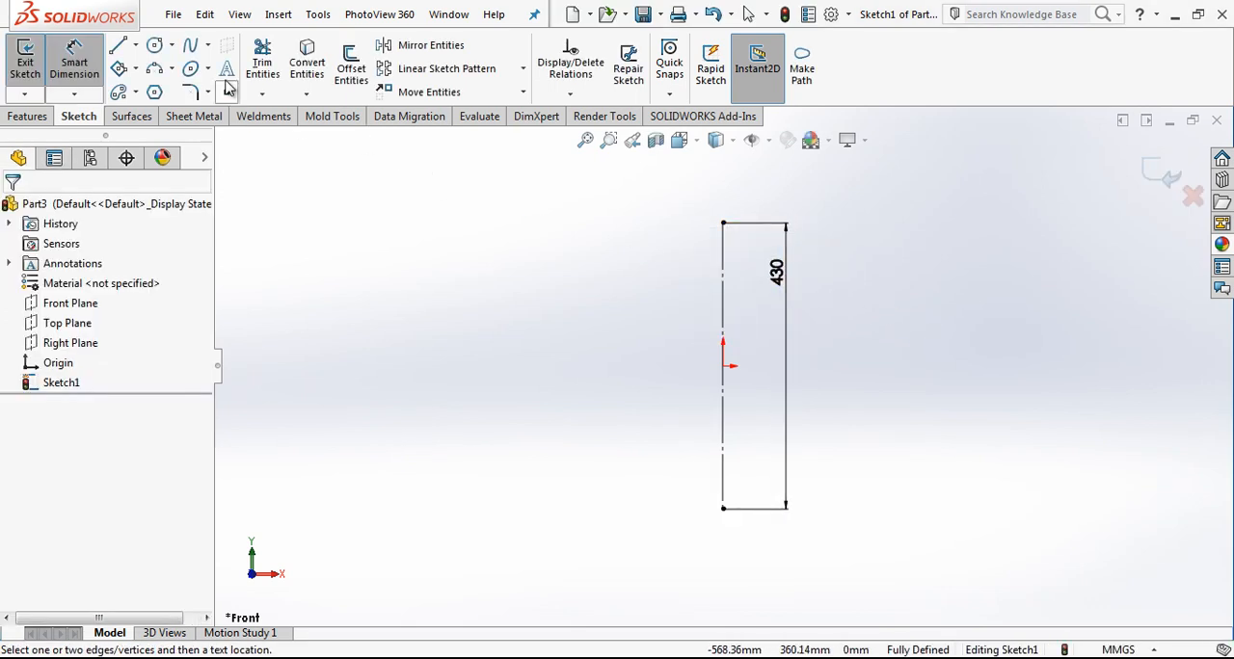
Step: Draw a circle centred on the lower endpoint of the vertical construction line
click(156, 46)
click(724, 505)
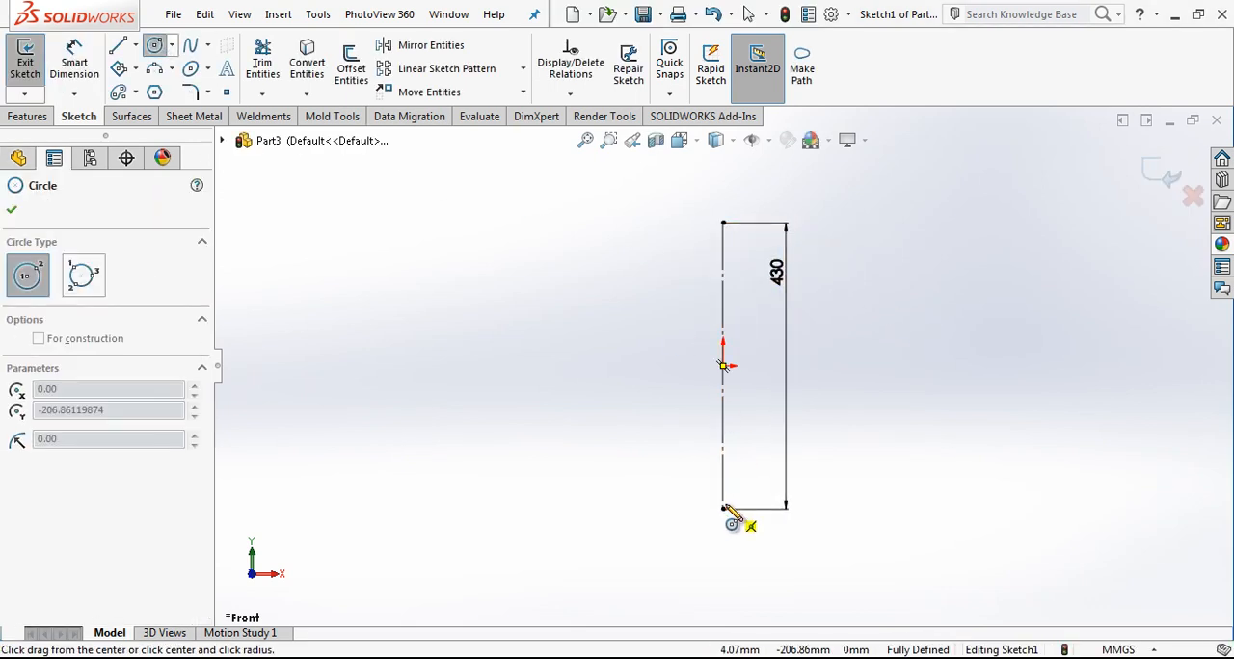
click(780, 486)
key(Escape)
drag(724, 503, 725, 509)
Step: Dimension the circle's diameter as 49 mm
right_drag(839, 508, 836, 416)
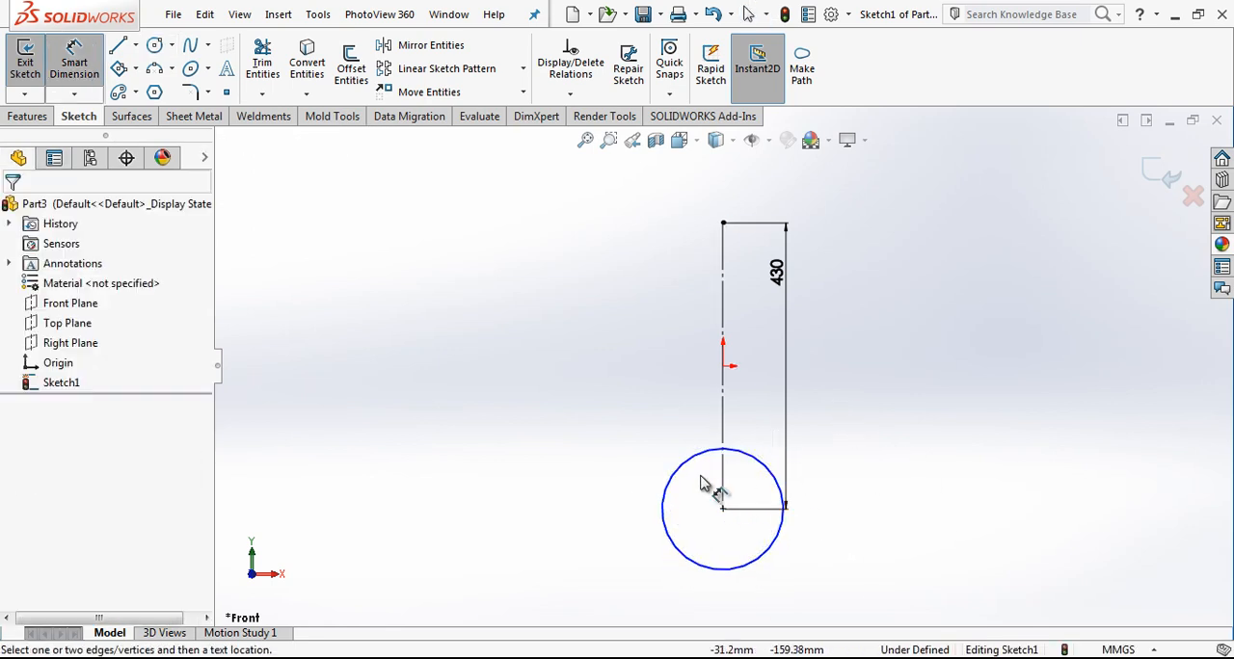
click(678, 471)
click(656, 431)
text(49)
key(Return)
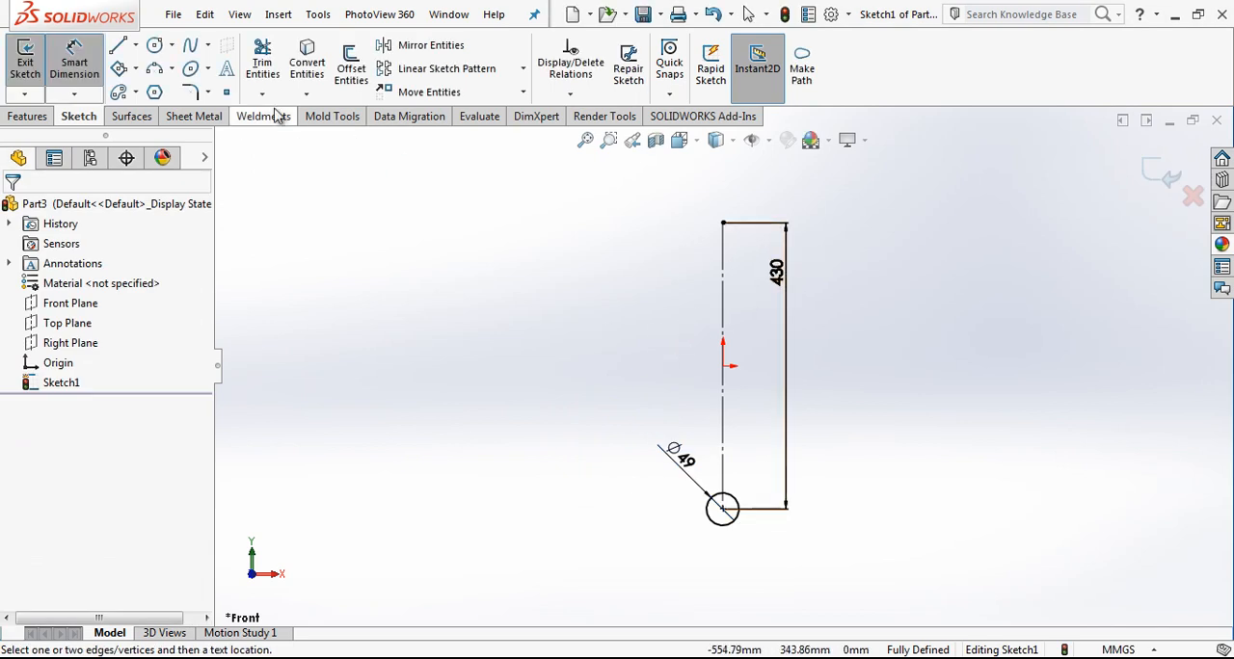
Step: Draw an ellipse centred on the construction line's upper endpoint and add a vertical relation between its top point and centre
click(191, 70)
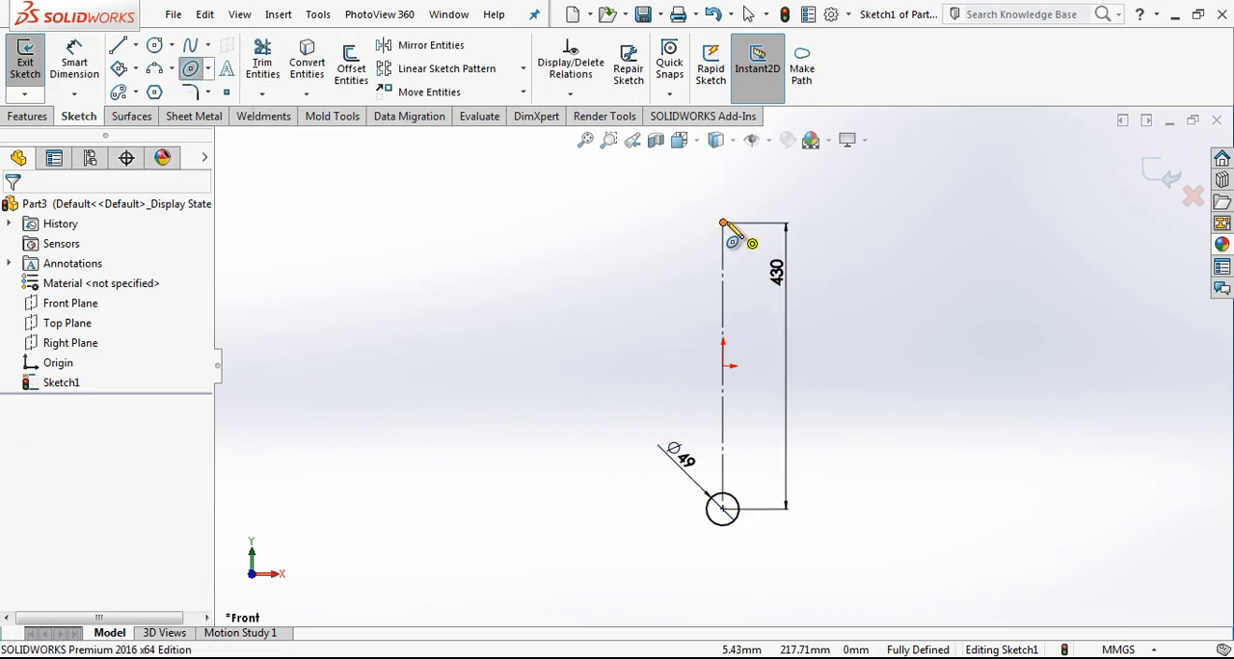
click(724, 224)
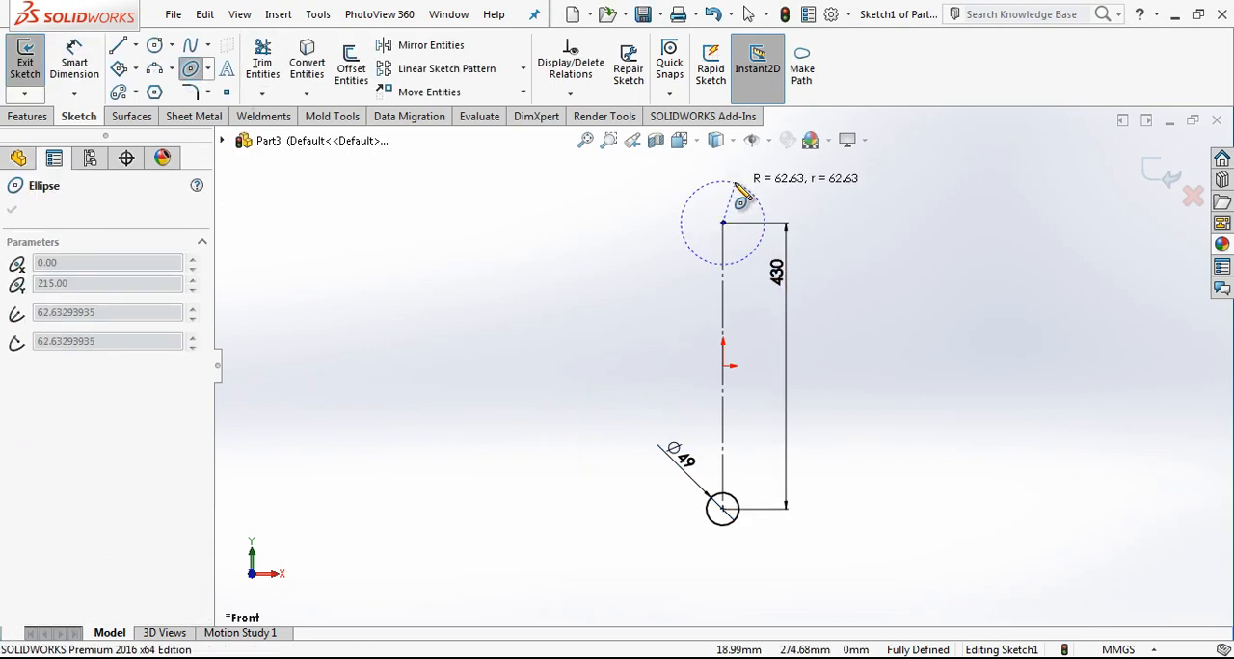
click(788, 213)
key(Escape)
click(724, 183)
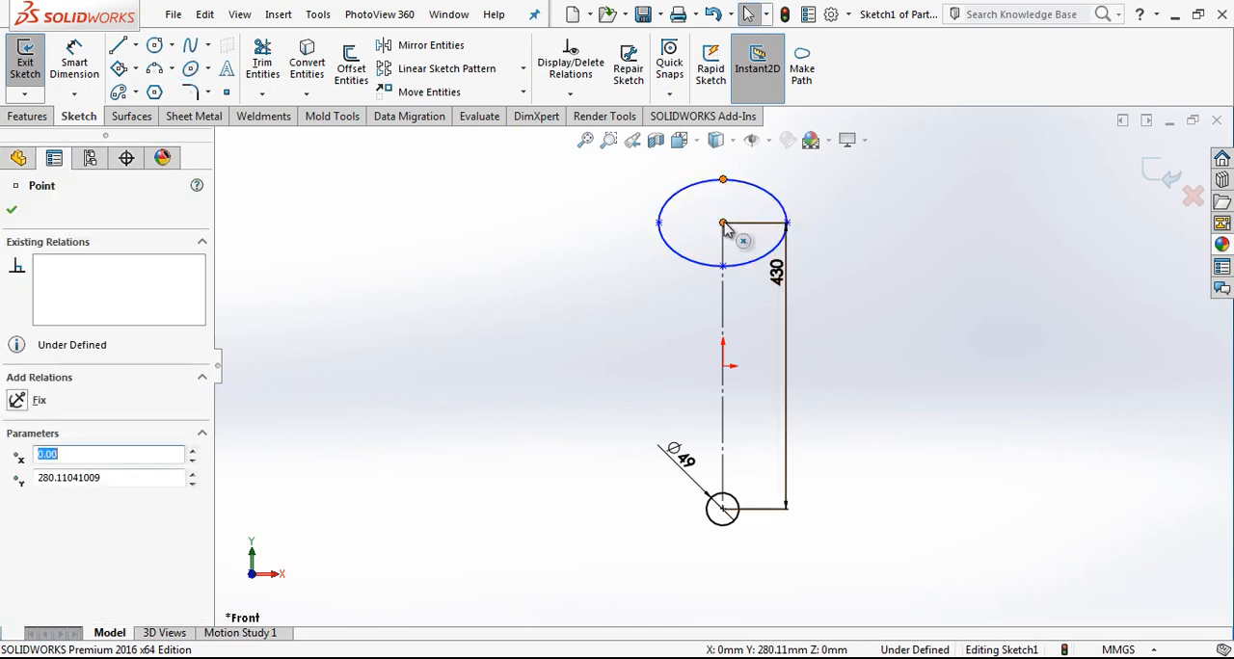
ctrl+click(724, 224)
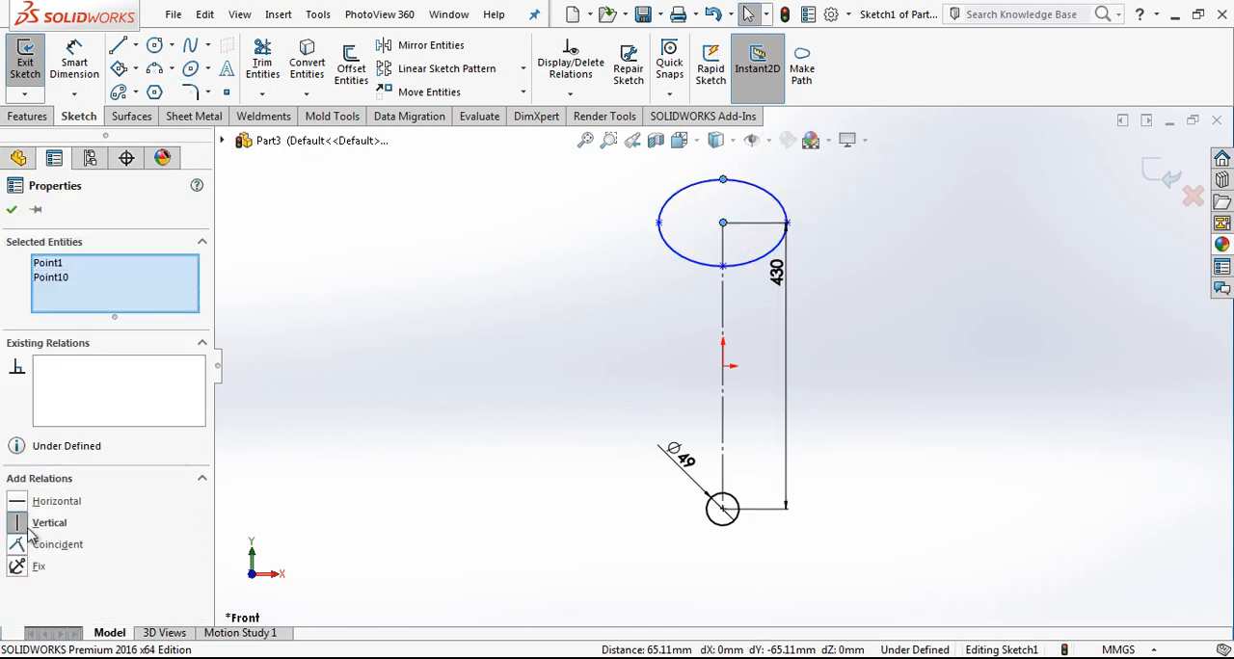
click(829, 208)
Step: Dimension the ellipse's width between its two side points as 66 mm
scroll(782, 204, down, 4)
right_drag(881, 345, 819, 200)
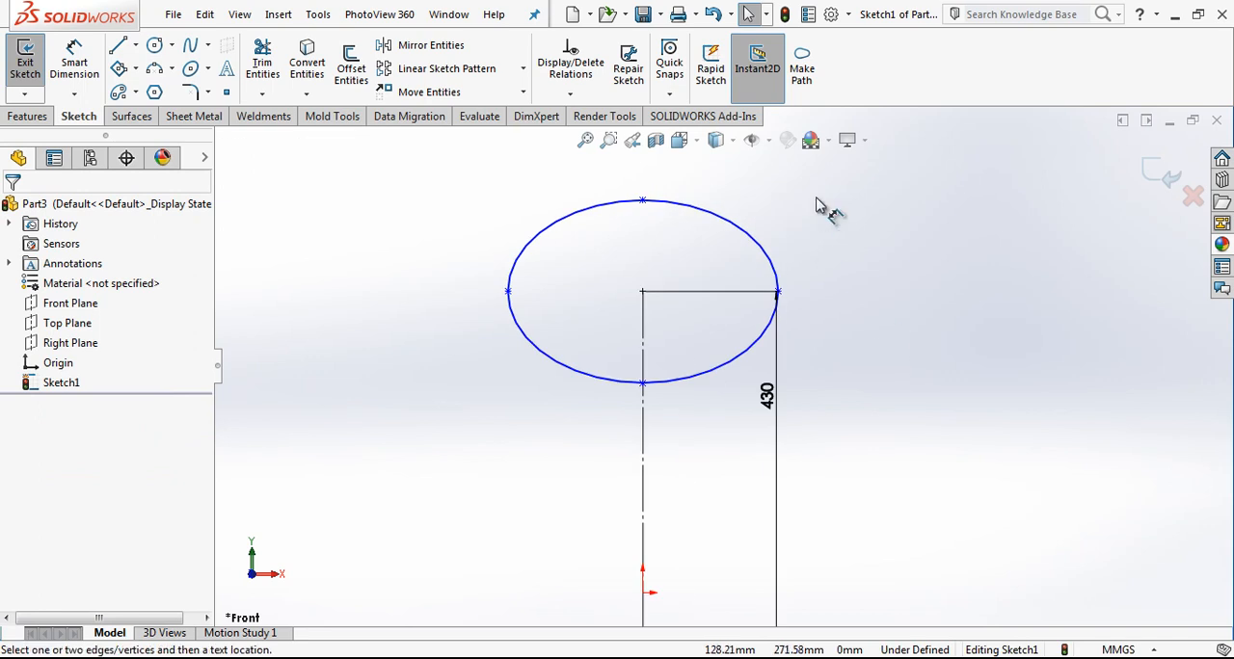
click(778, 292)
click(508, 291)
click(620, 176)
text(66)
key(Return)
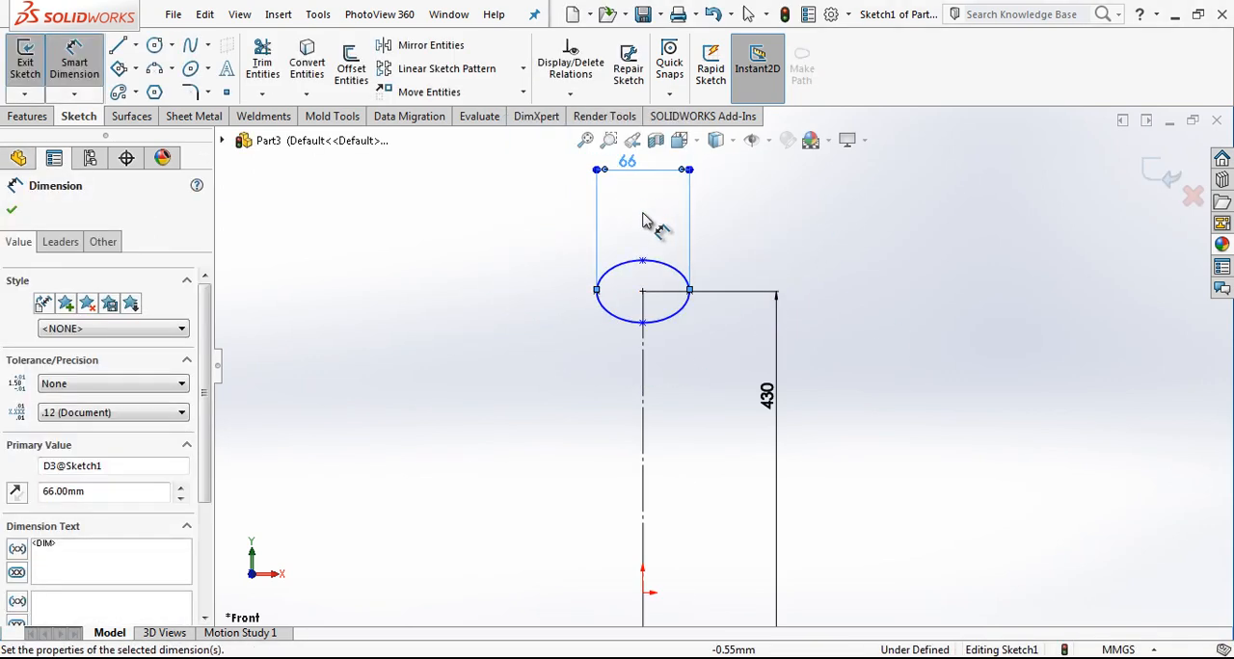
Step: Dimension the ellipse's height as 54 mm and exit the sketch
click(643, 261)
click(643, 322)
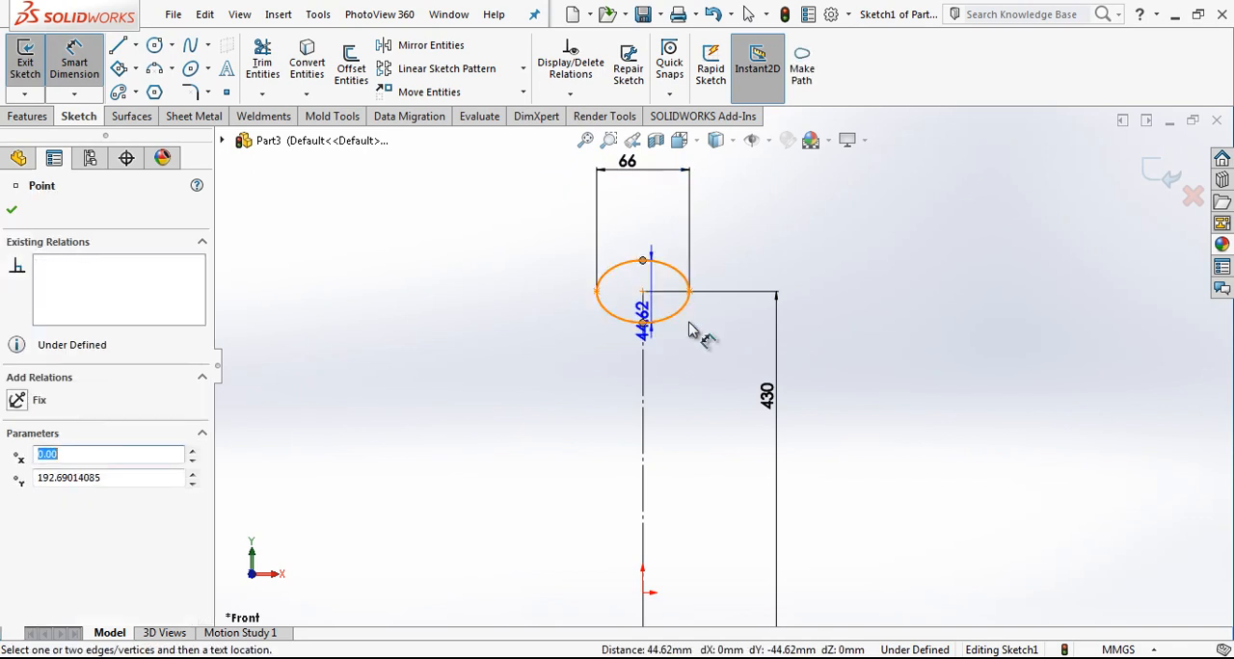
click(826, 303)
text(54)
key(Return)
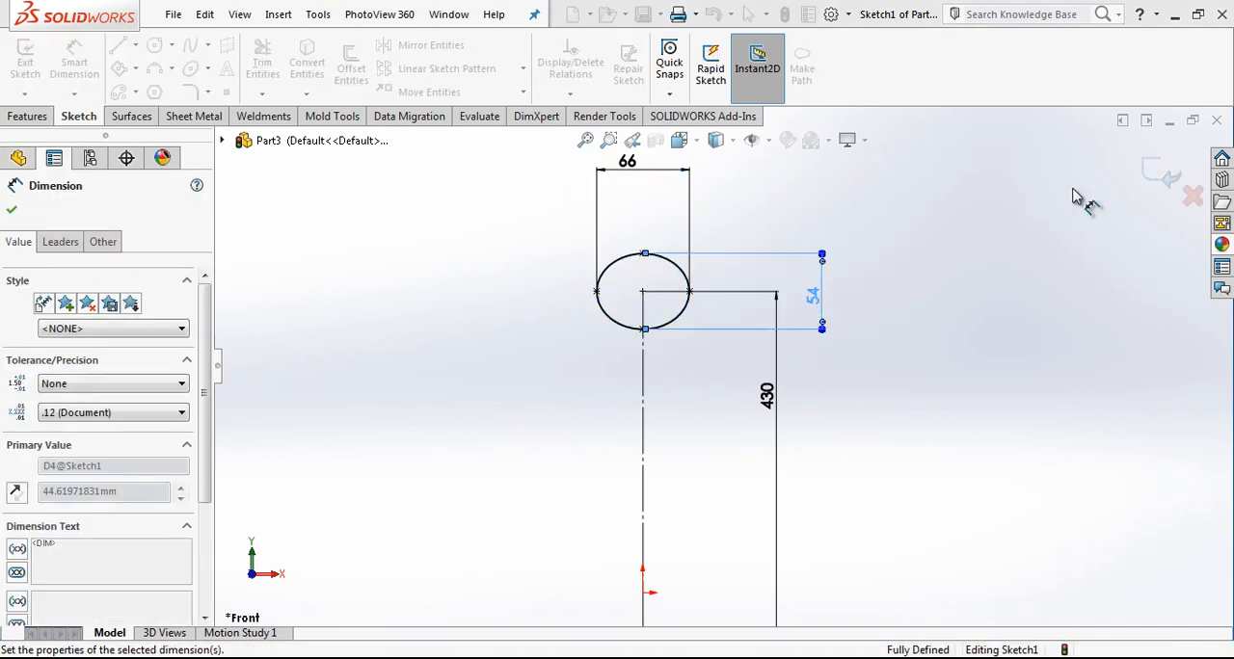
key(Escape)
key(ctrl+b)
Step: Extrude the ellipse and circle sketch as surfaces 5 mm deep in the reversed direction
middle_drag(648, 319, 598, 371)
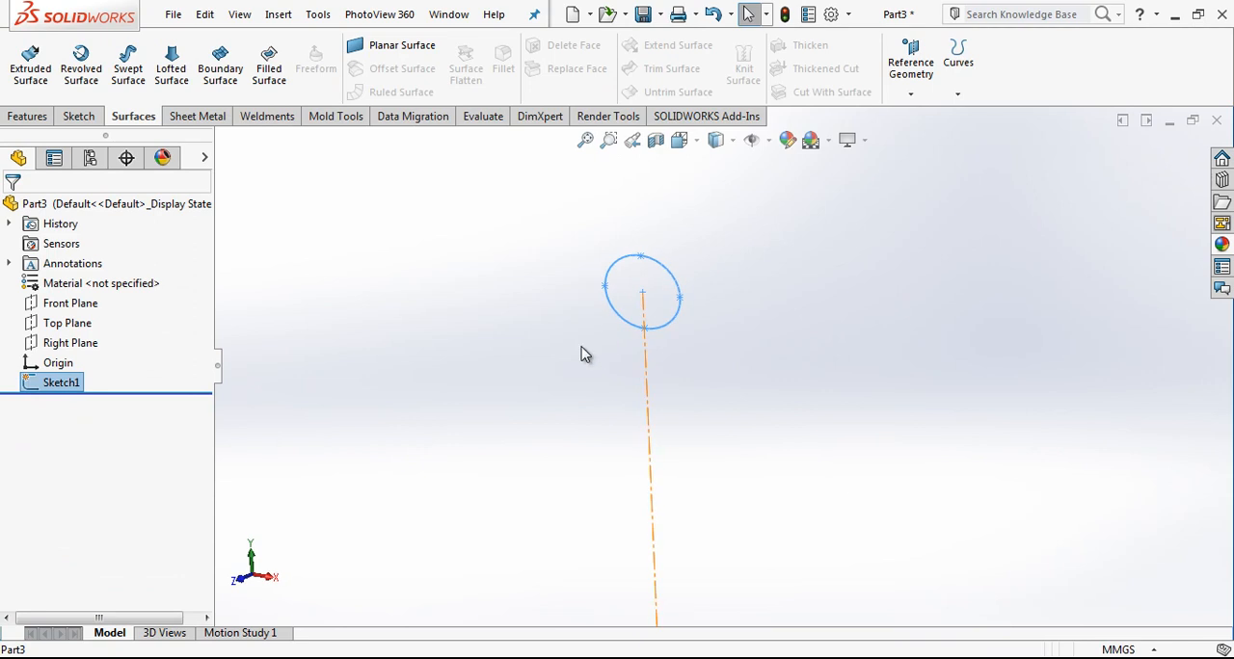
click(30, 64)
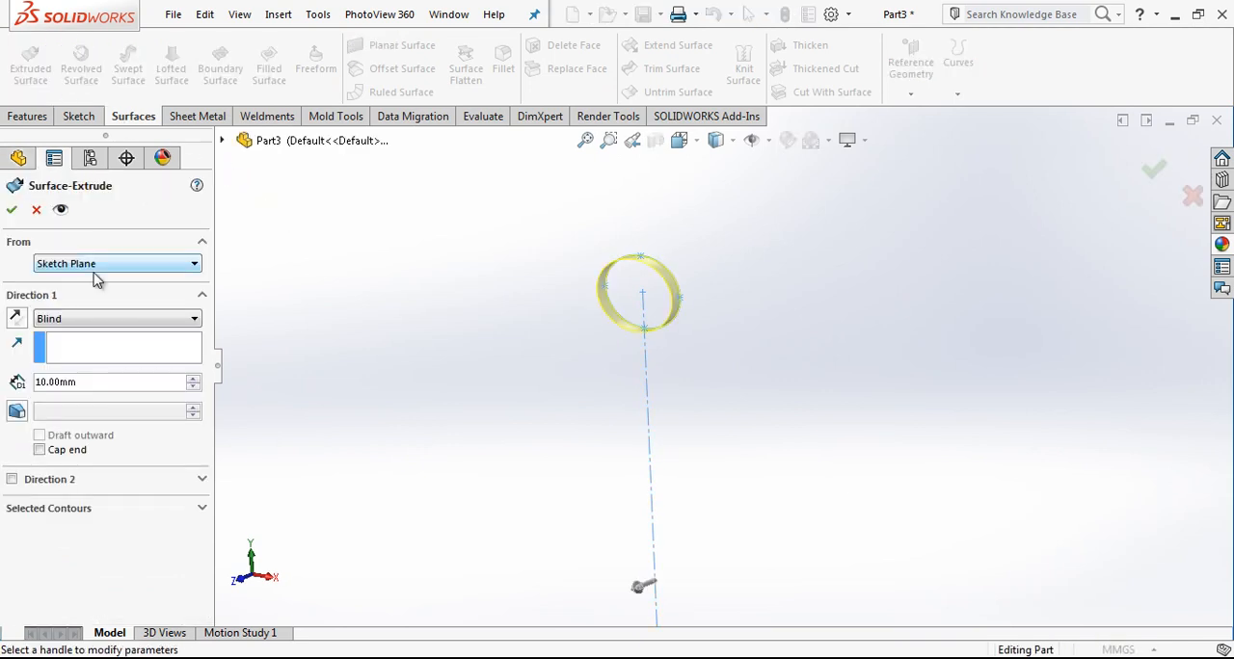
click(16, 319)
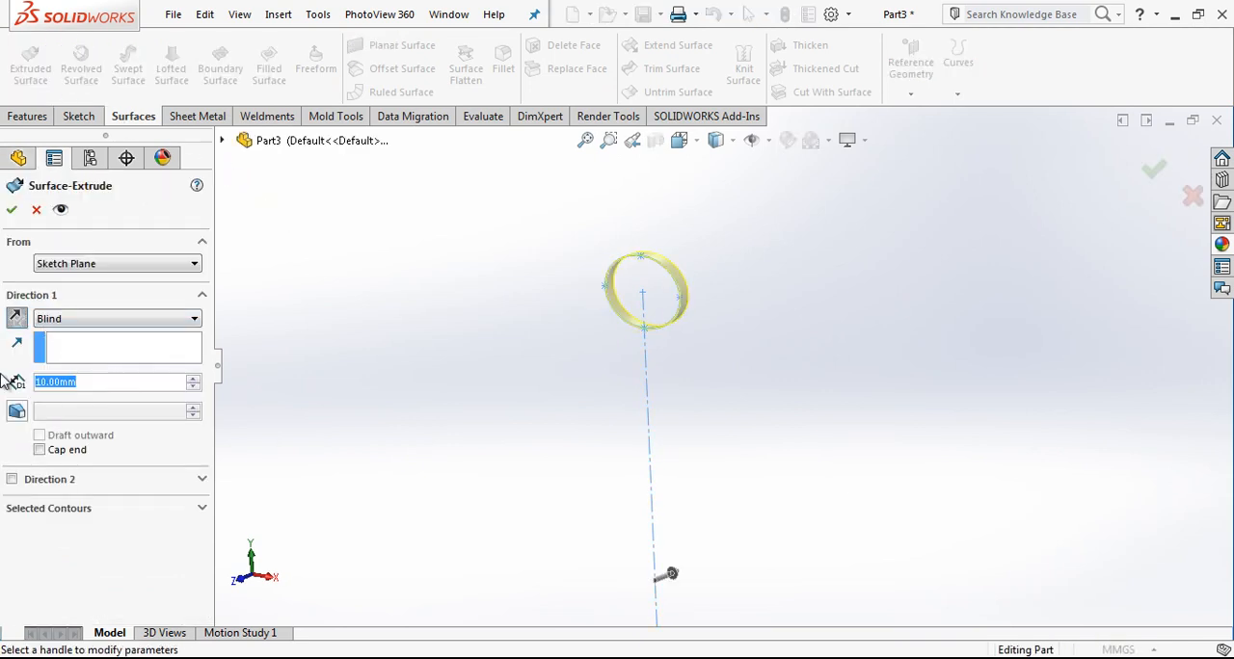
text(5)
key(Return)
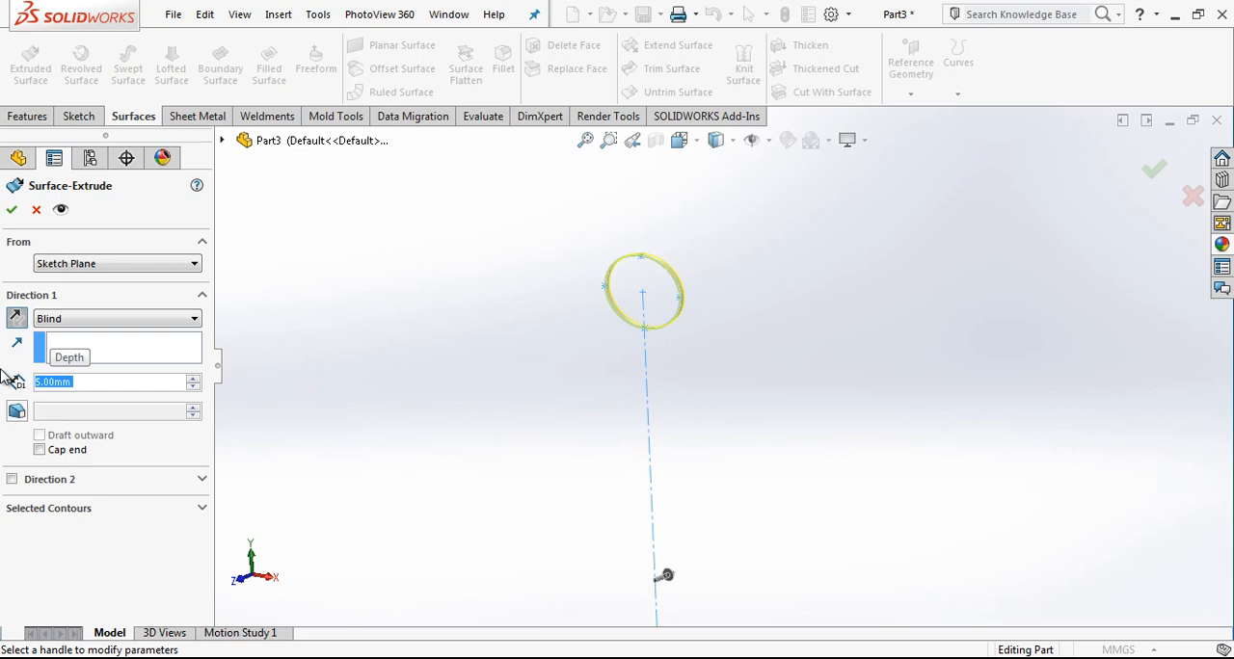
click(11, 212)
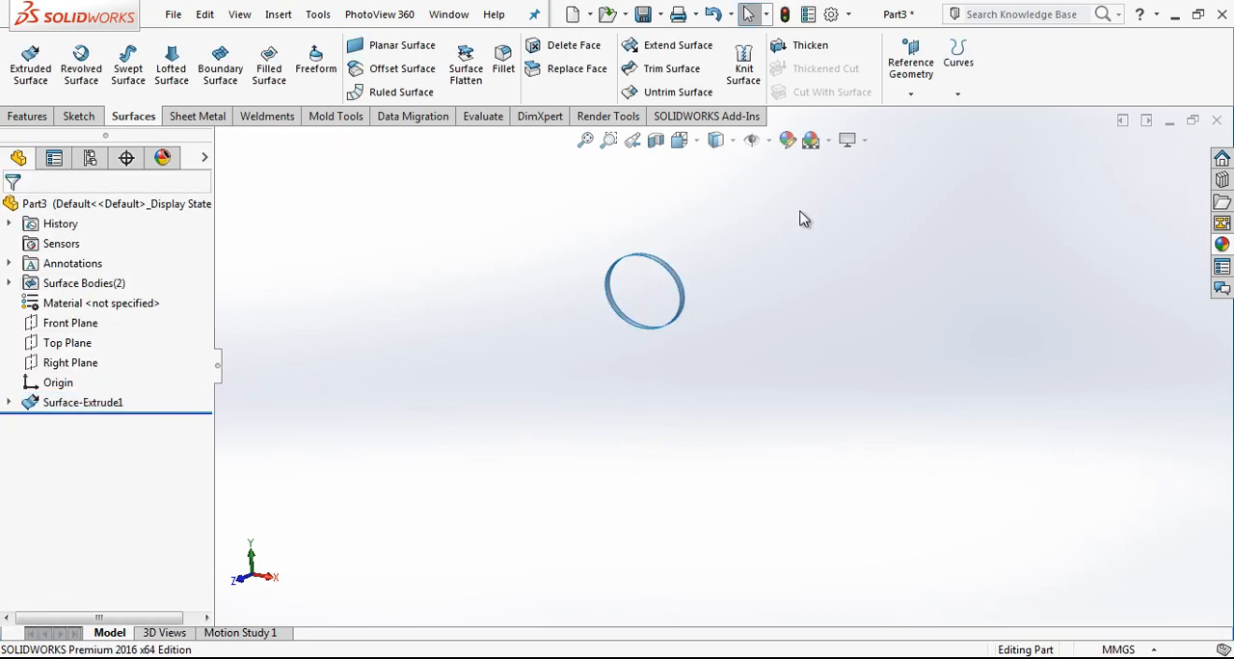
Step: Orient the view normal to the Right Plane
click(679, 140)
click(779, 240)
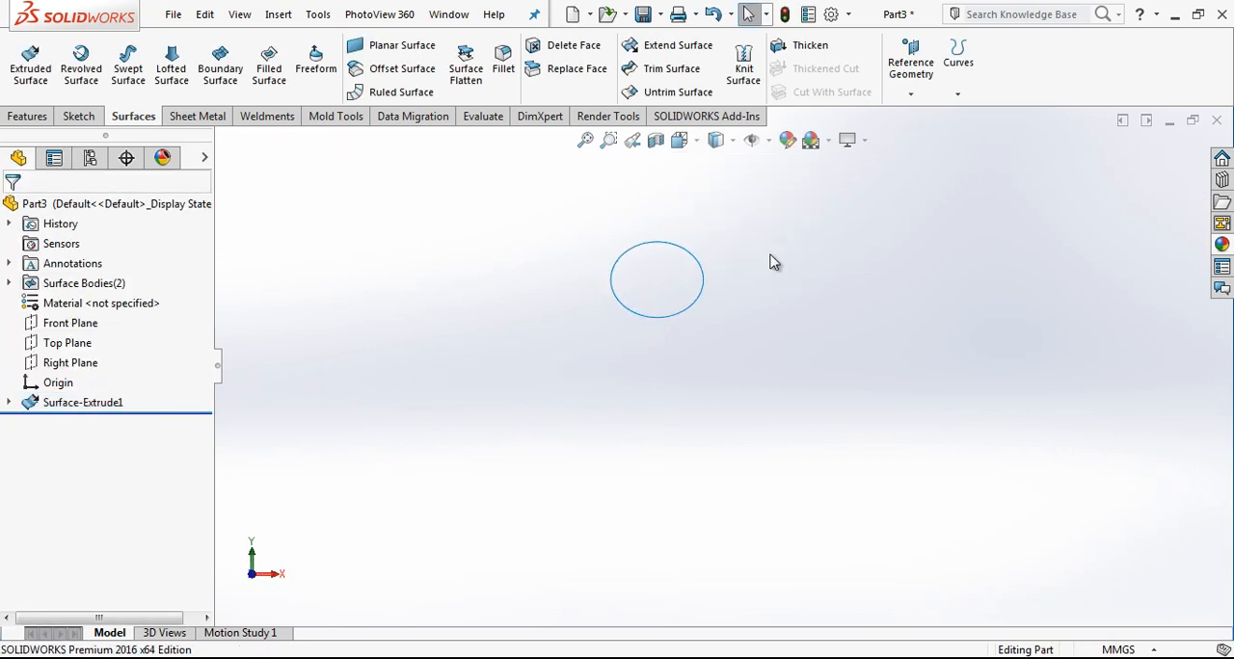
click(75, 367)
click(151, 338)
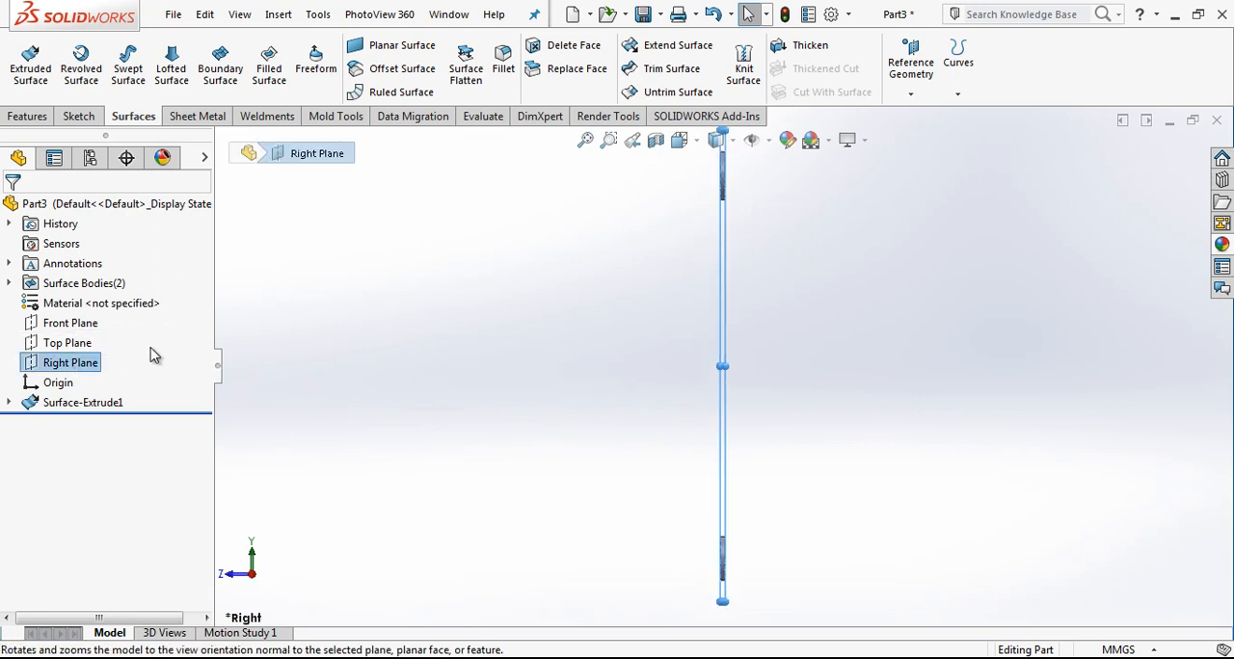
click(630, 259)
click(82, 363)
click(53, 405)
click(444, 315)
click(58, 364)
click(666, 187)
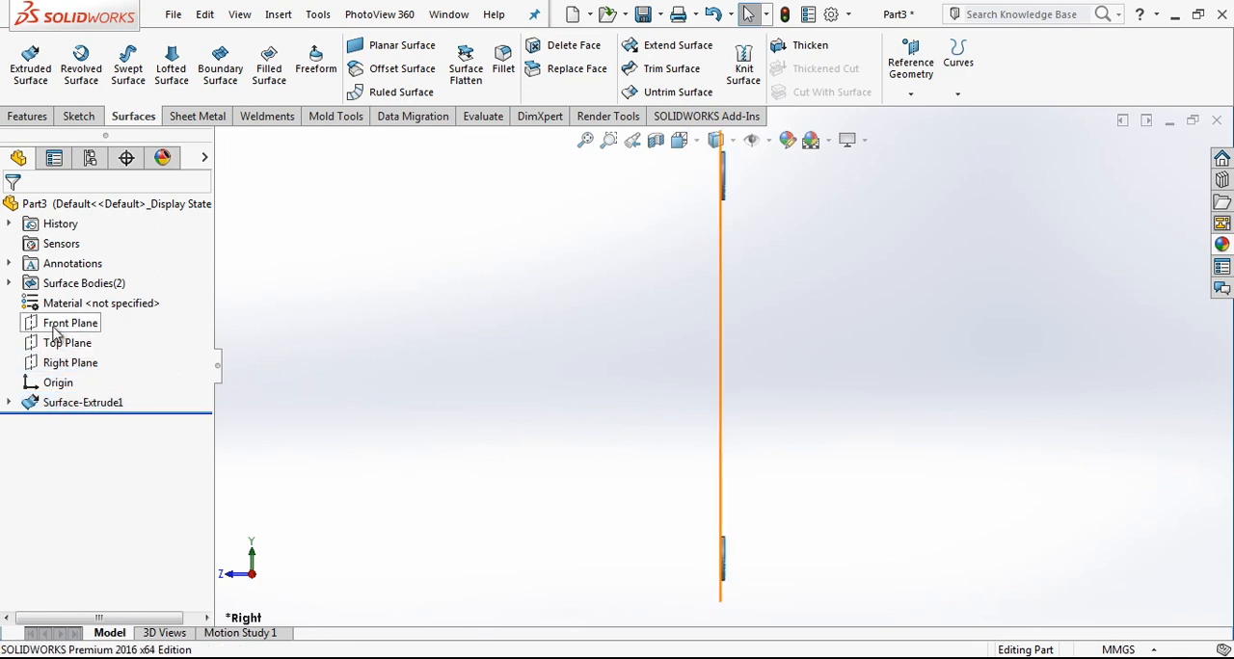
Step: On the Right Plane, sketch a horizontal construction line about 83 mm long starting at the midpoint of the lower ring's front edge
click(67, 363)
click(75, 333)
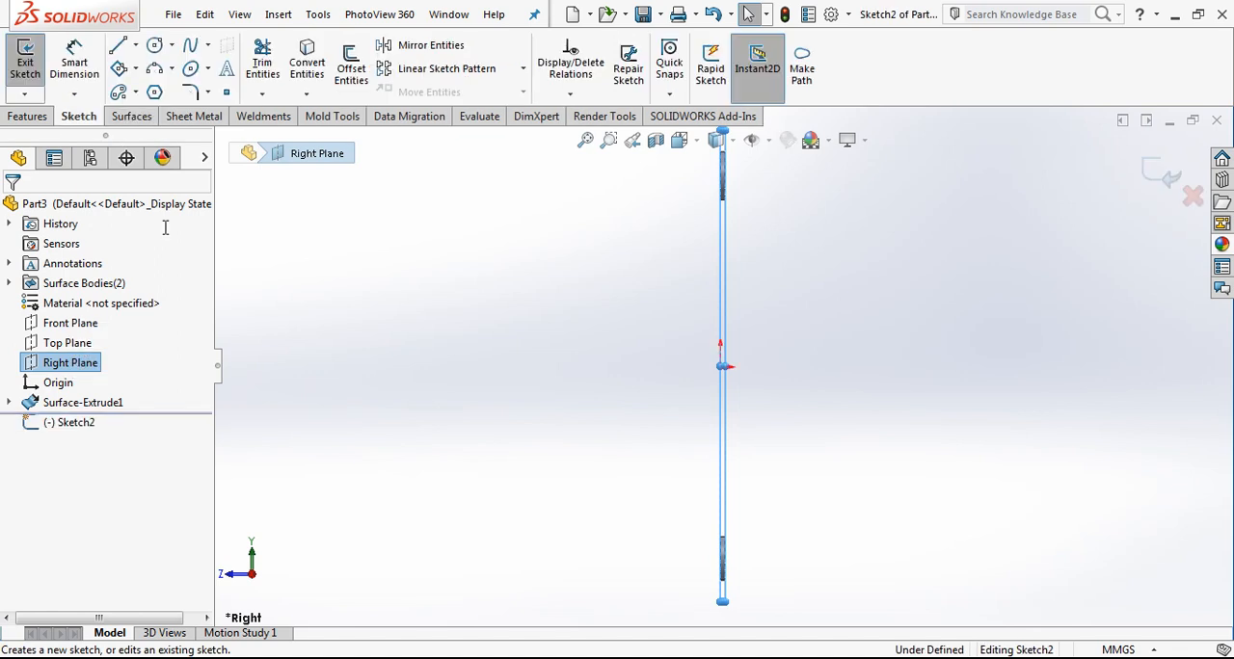
click(118, 46)
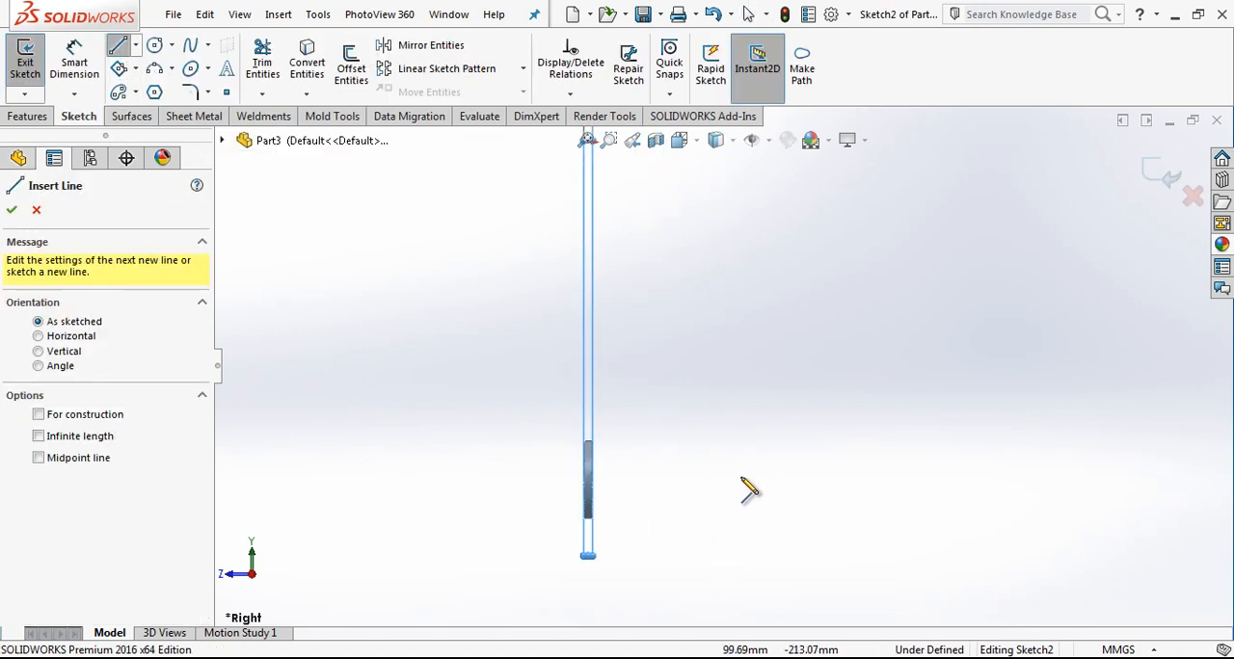
click(585, 479)
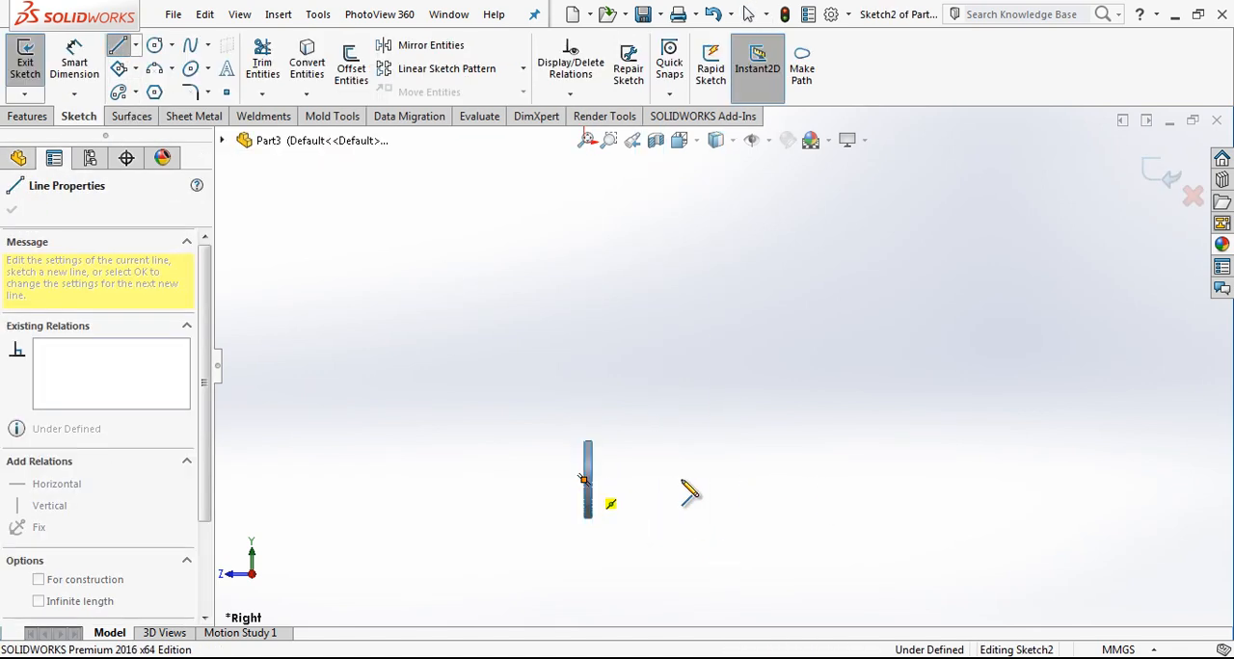
click(716, 481)
key(Escape)
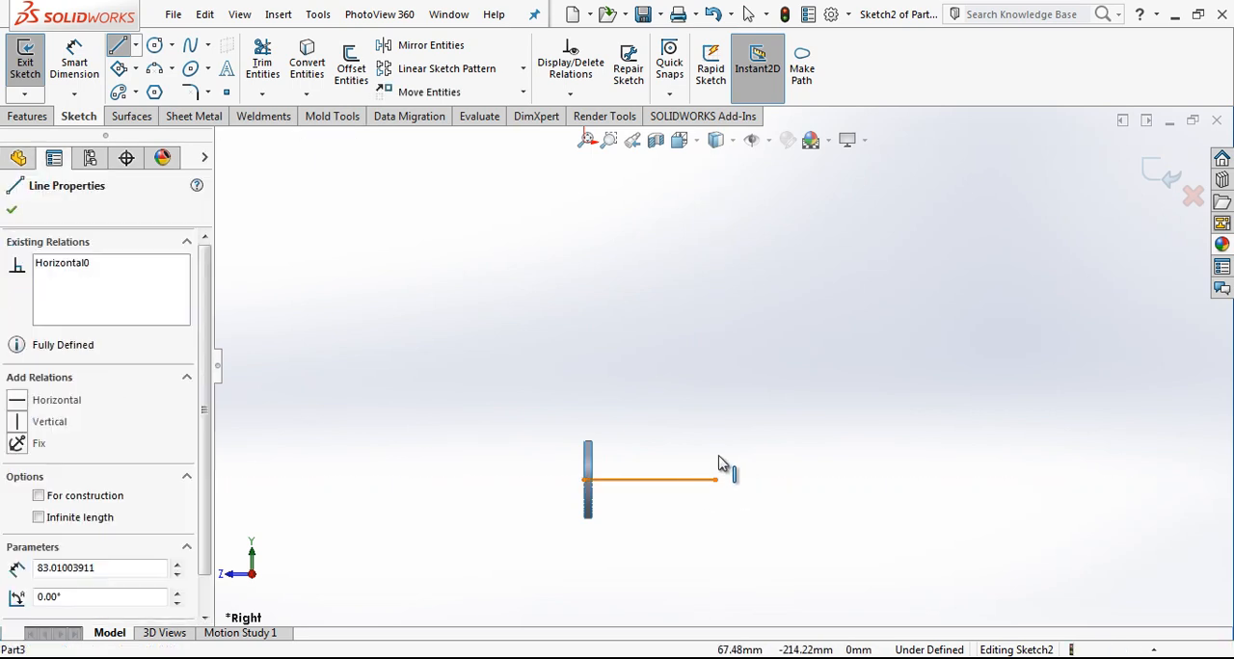
click(707, 479)
click(764, 428)
Step: Draw a slanted line crossing near the free end of the horizontal construction line
click(123, 50)
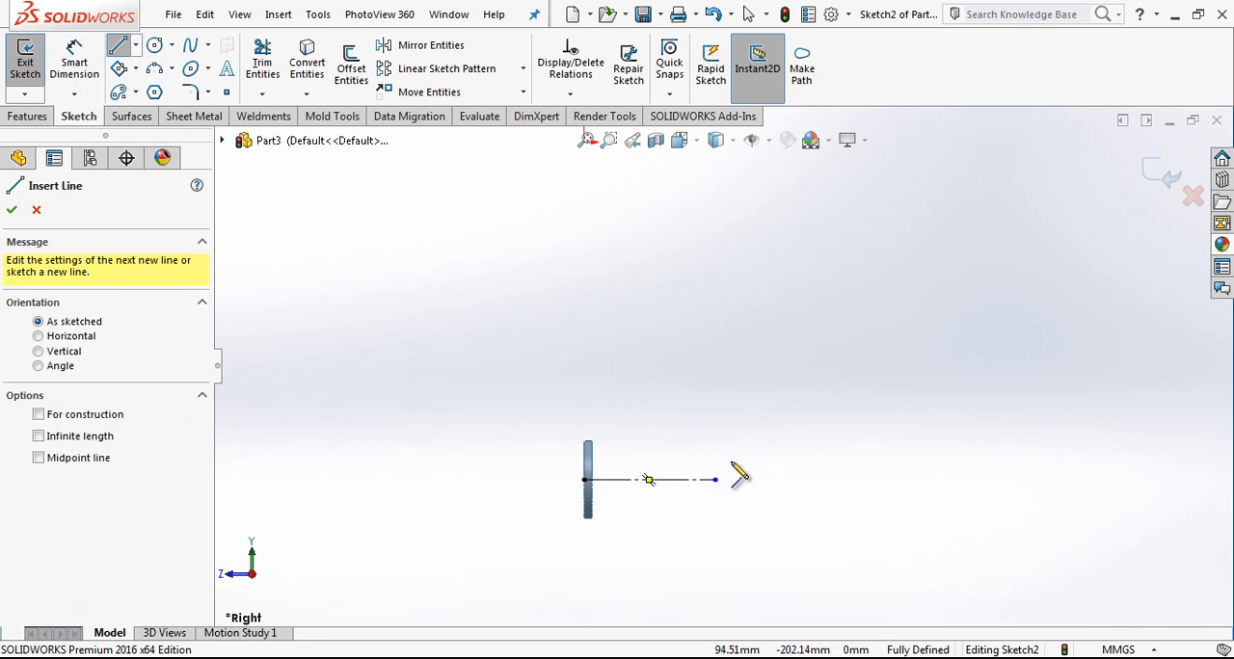
click(744, 420)
click(694, 550)
key(Escape)
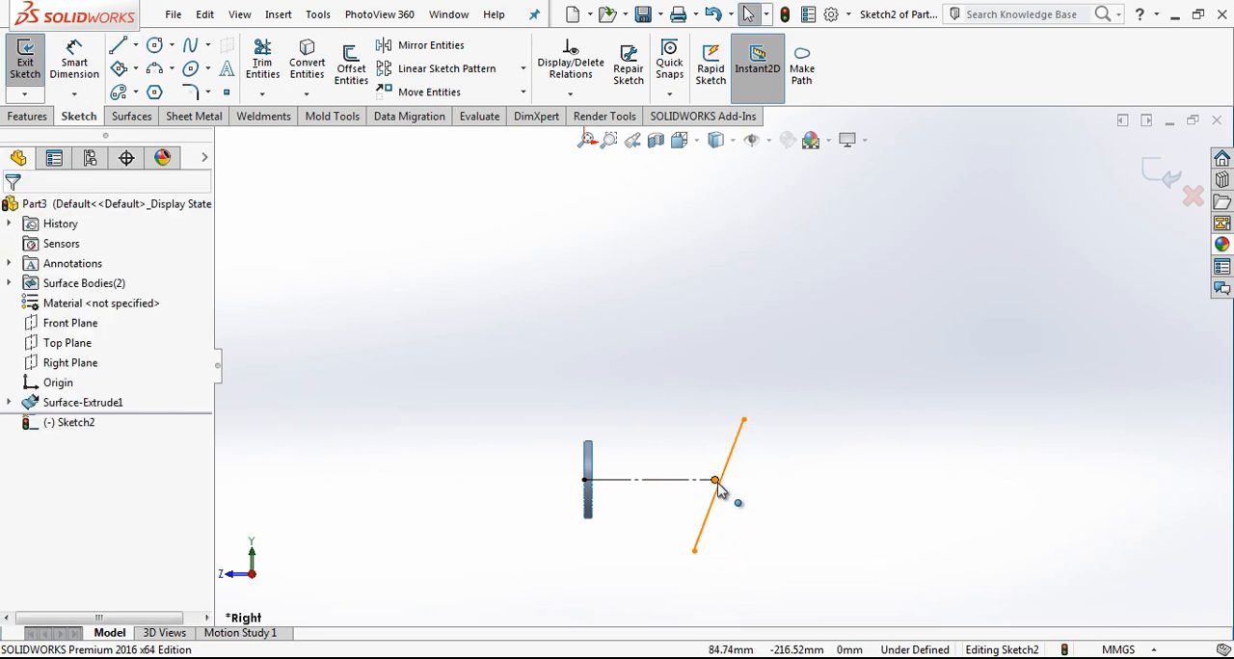
Step: Make the horizontal line's free endpoint the midpoint of the slanted line and convert the slanted line to construction geometry
click(716, 480)
ctrl+click(733, 446)
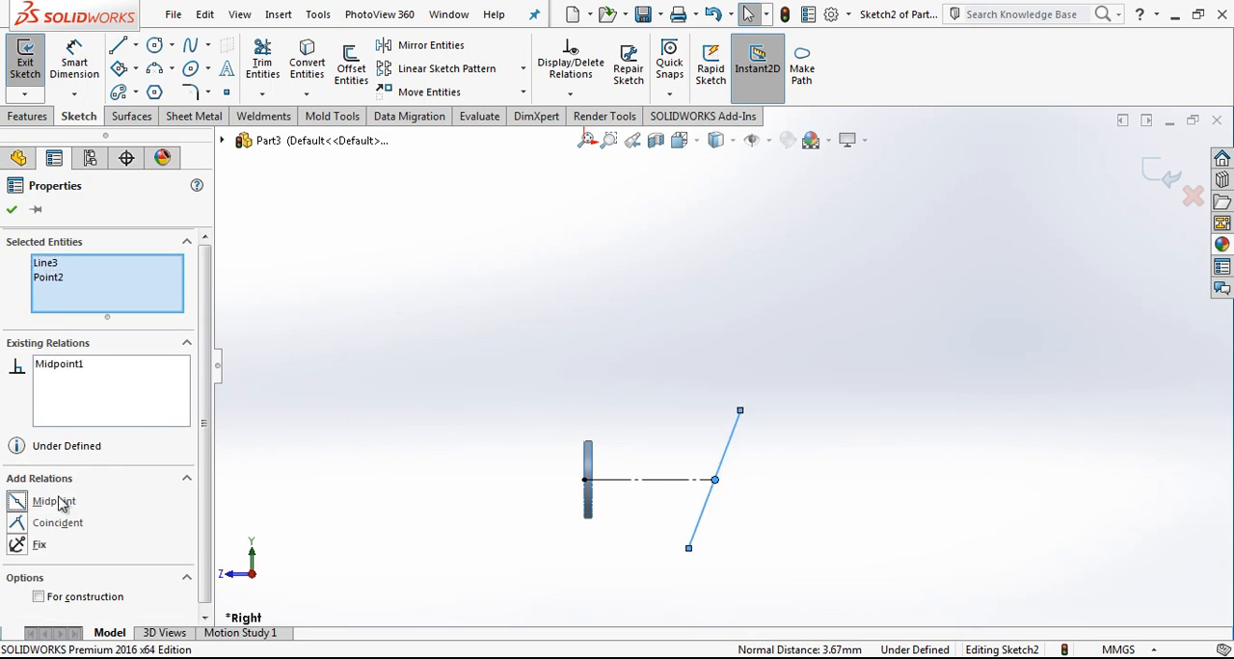
key(Escape)
click(728, 462)
click(780, 399)
Step: Dimension the horizontal distance between the lower ring's front edge and the slanted line's upper endpoint as 57 mm
right_drag(771, 426, 763, 386)
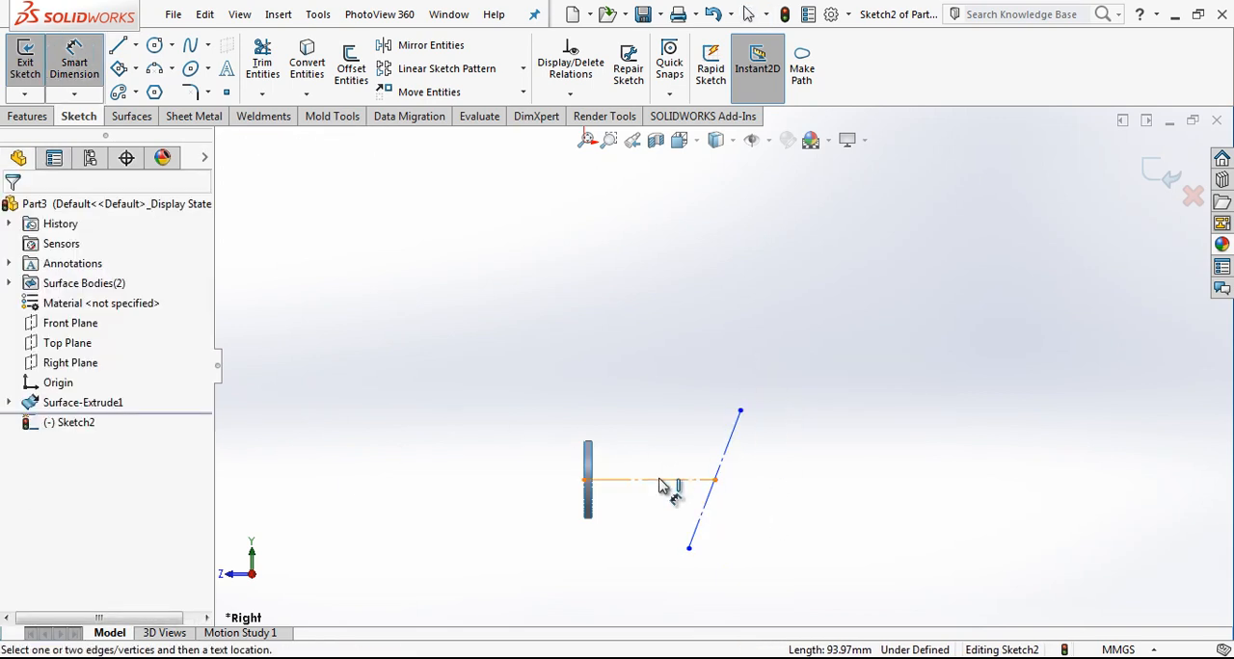
click(741, 413)
click(590, 463)
click(690, 340)
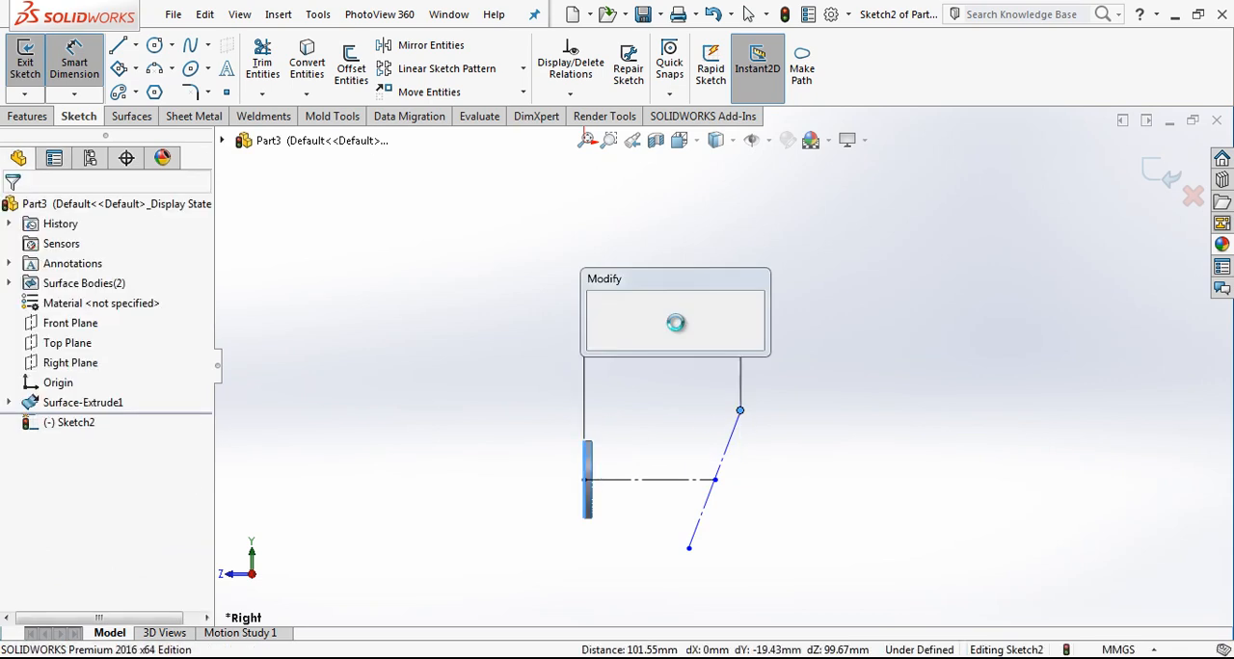
text(57)
key(Return)
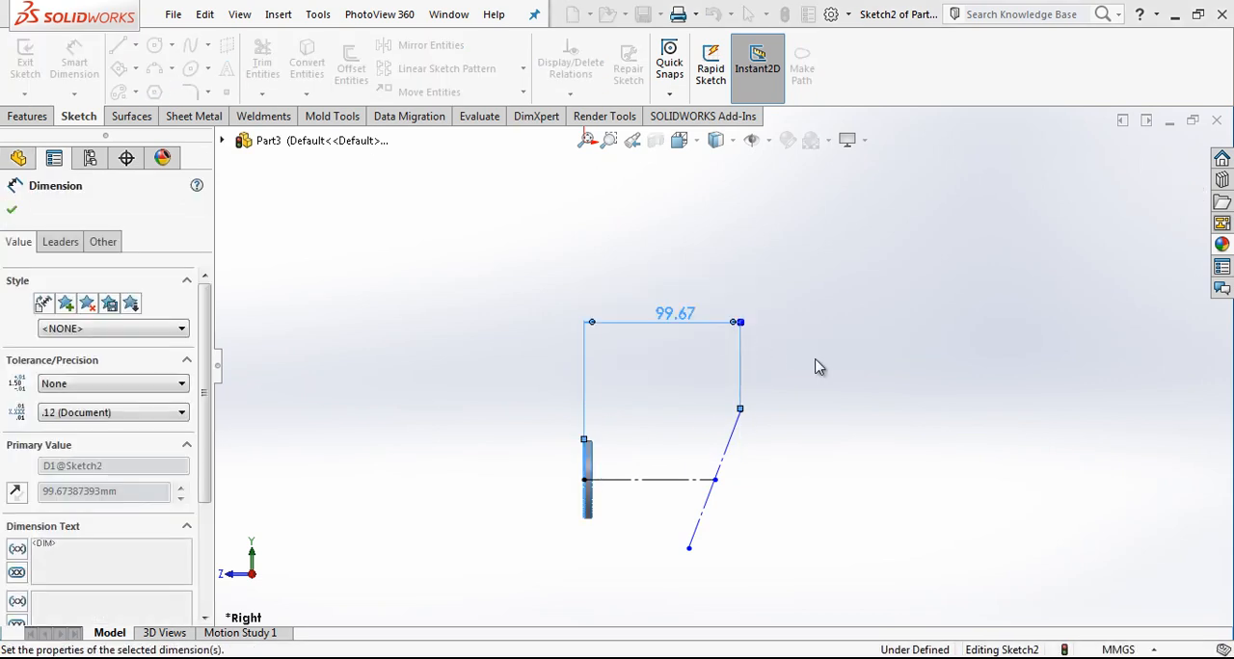
key(Escape)
Step: Draw a vertical line about 156 mm long up from the horizontal line's start point and convert it to construction geometry
key(l)
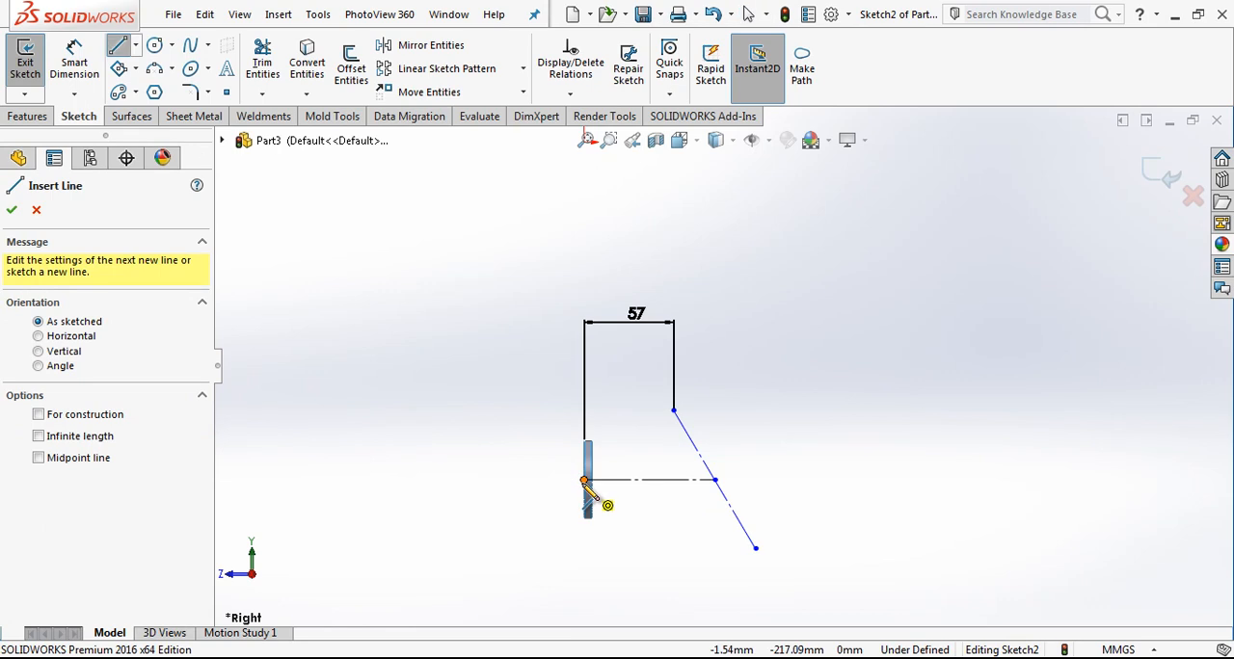
click(585, 479)
click(584, 234)
key(Escape)
click(584, 269)
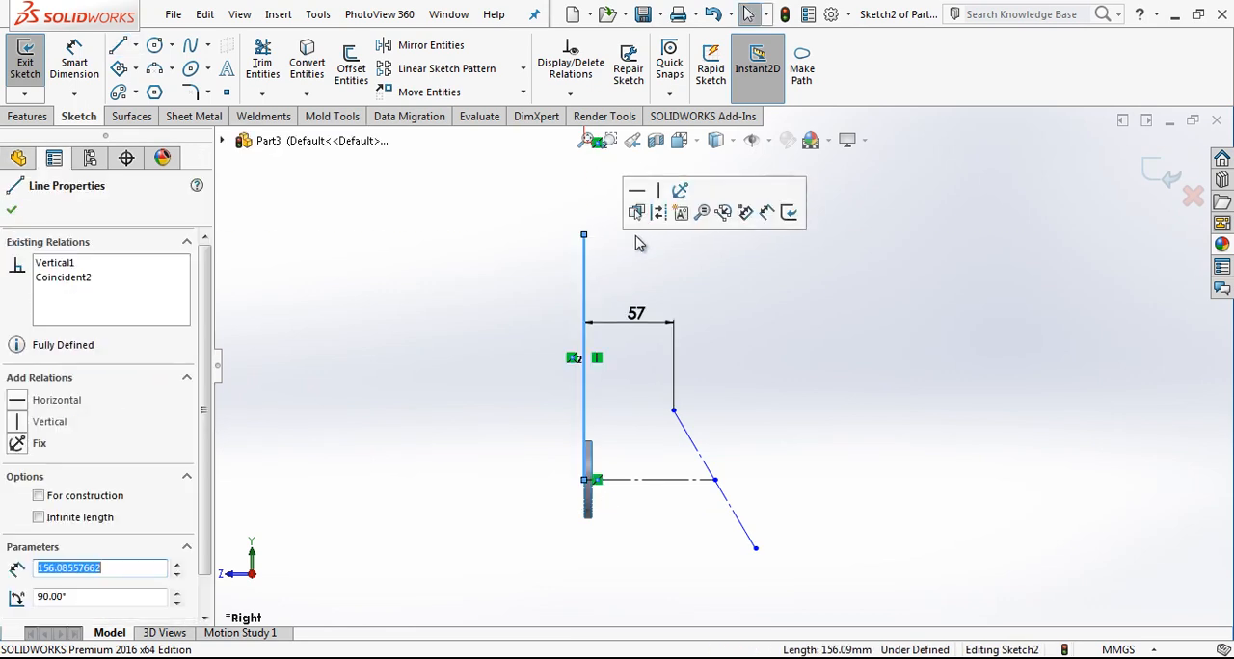
click(662, 219)
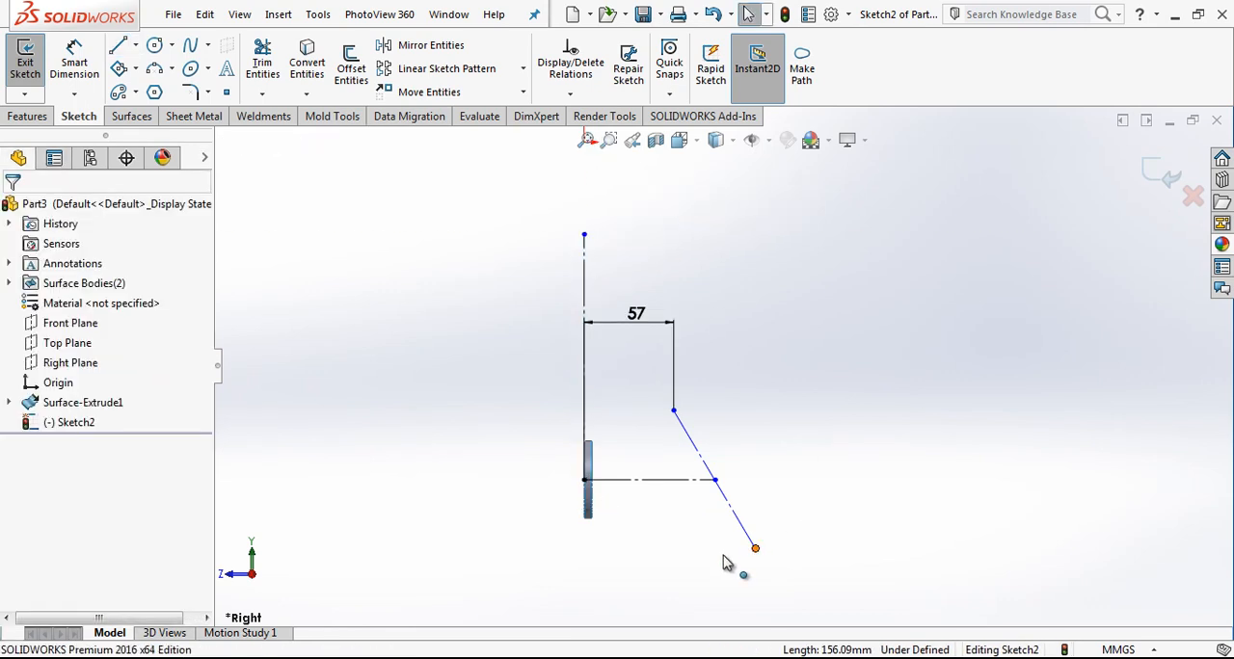
Step: Swing the slanted line's lower end toward the ring and set its angle to the vertical construction line to 25°
drag(750, 557, 670, 563)
click(278, 181)
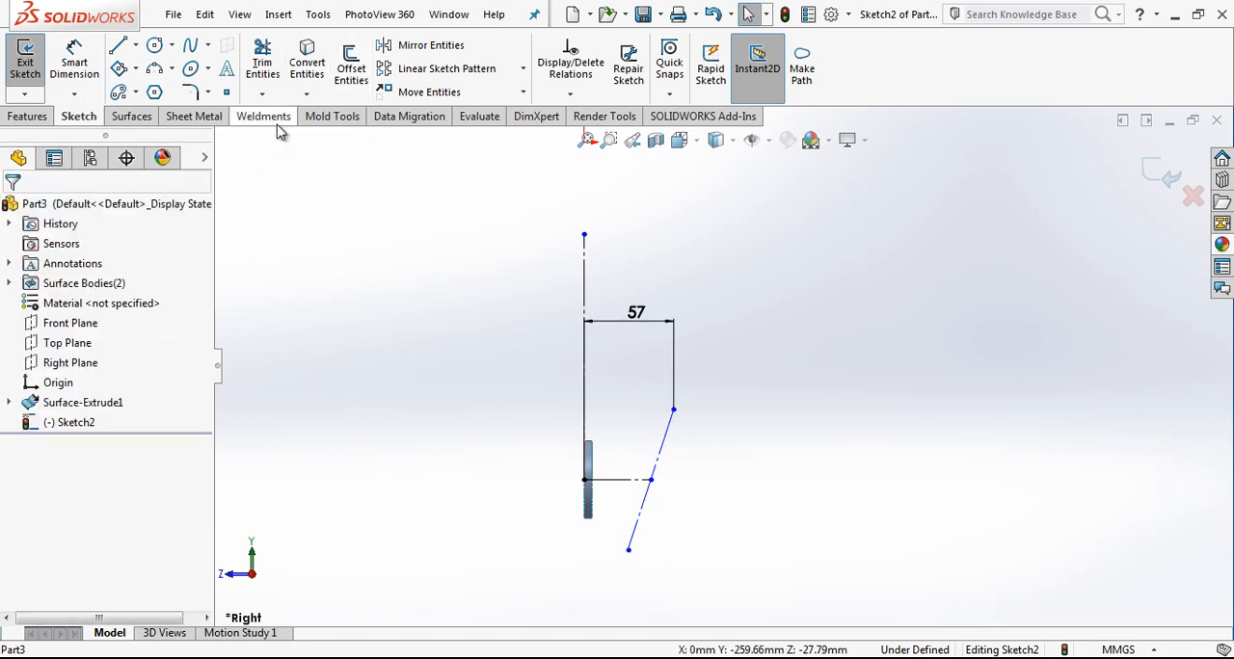
click(75, 63)
click(667, 433)
click(584, 365)
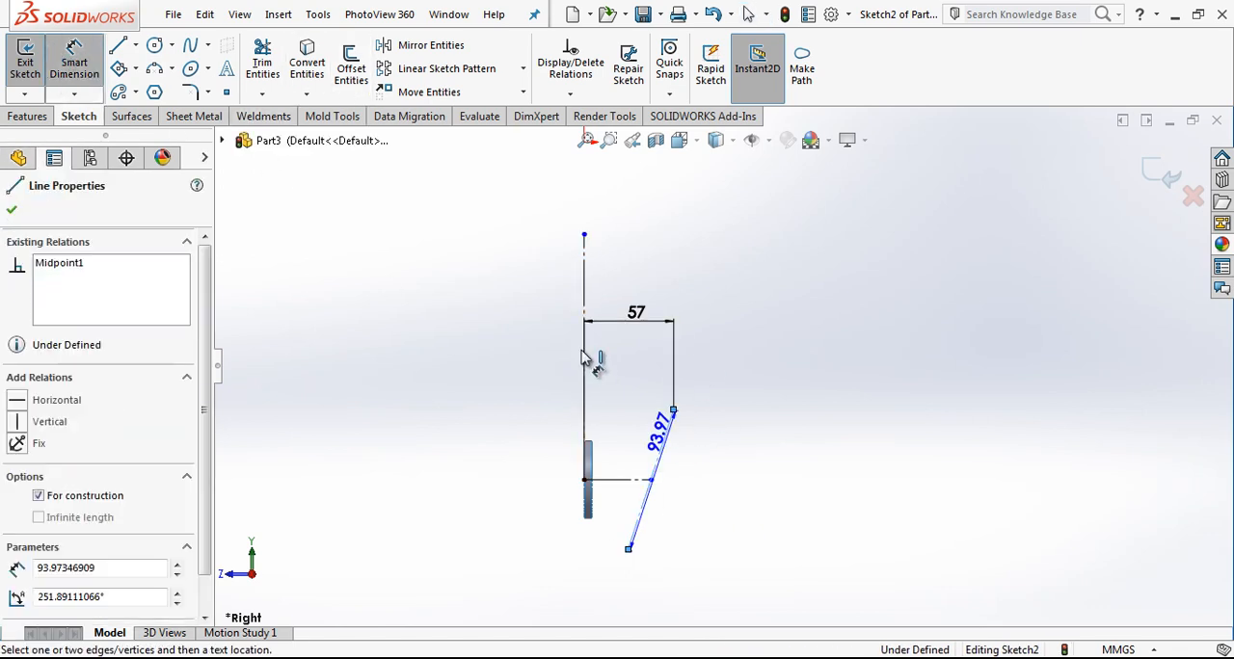
click(608, 368)
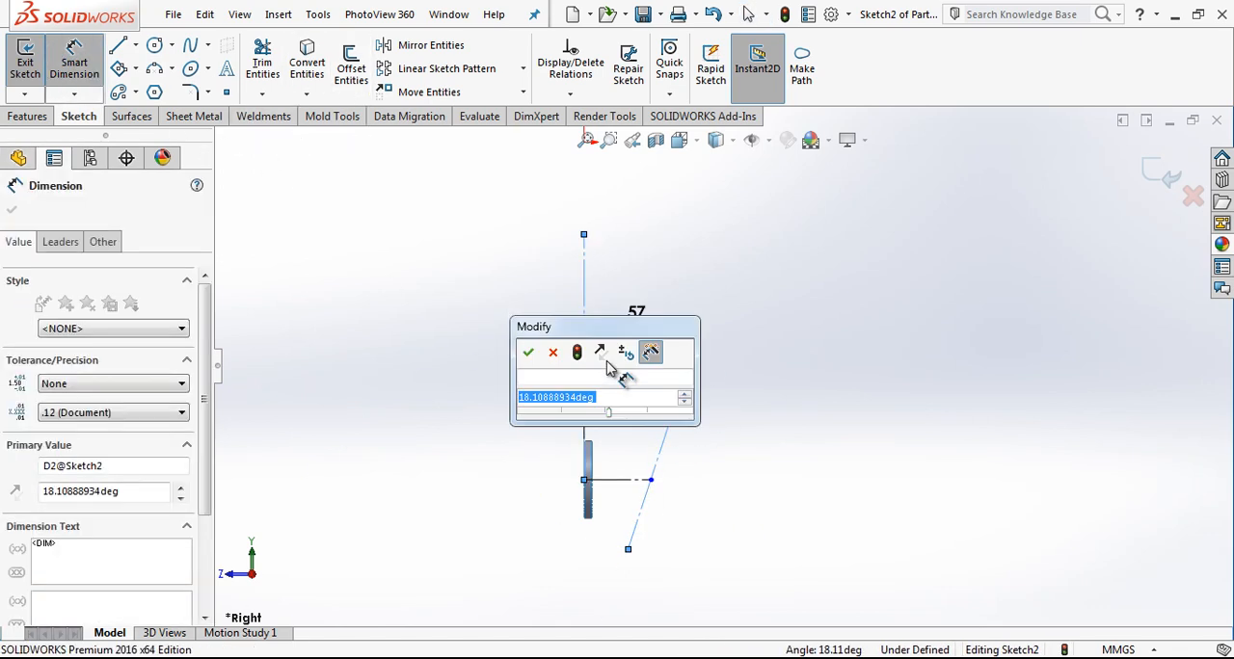
text(25)
key(Return)
Step: Dimension the slanted construction line's length as 62 mm and exit the sketch
click(672, 449)
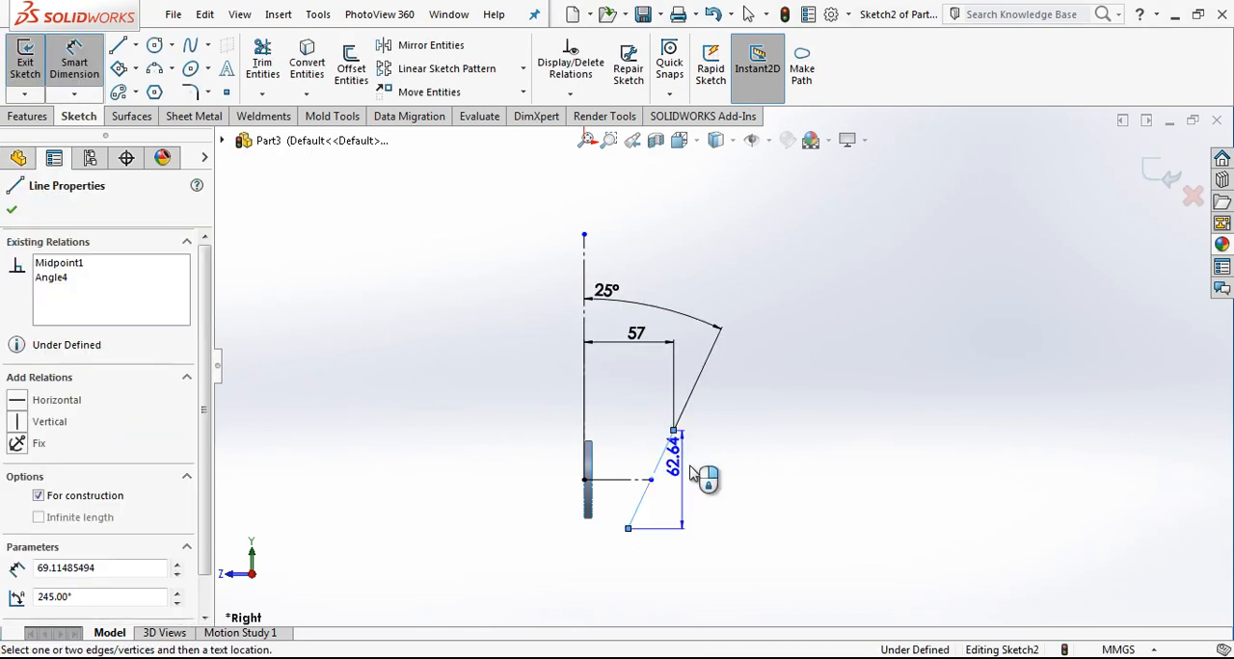
click(764, 574)
text(62)
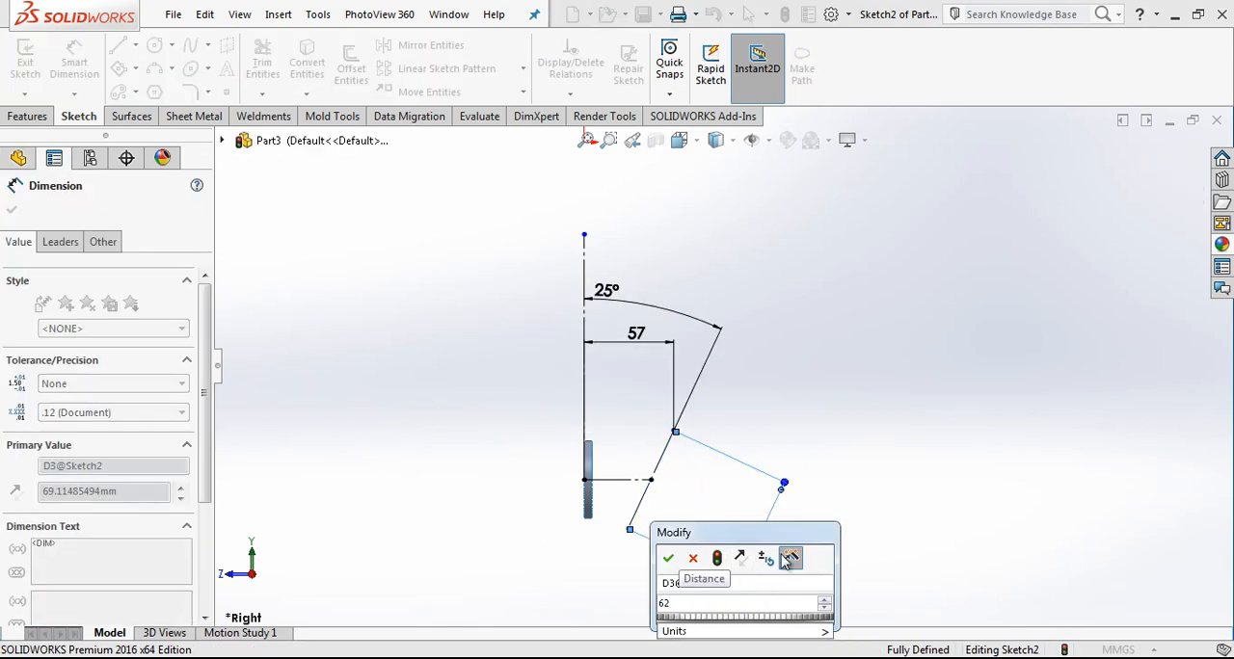
key(Return)
key(Escape)
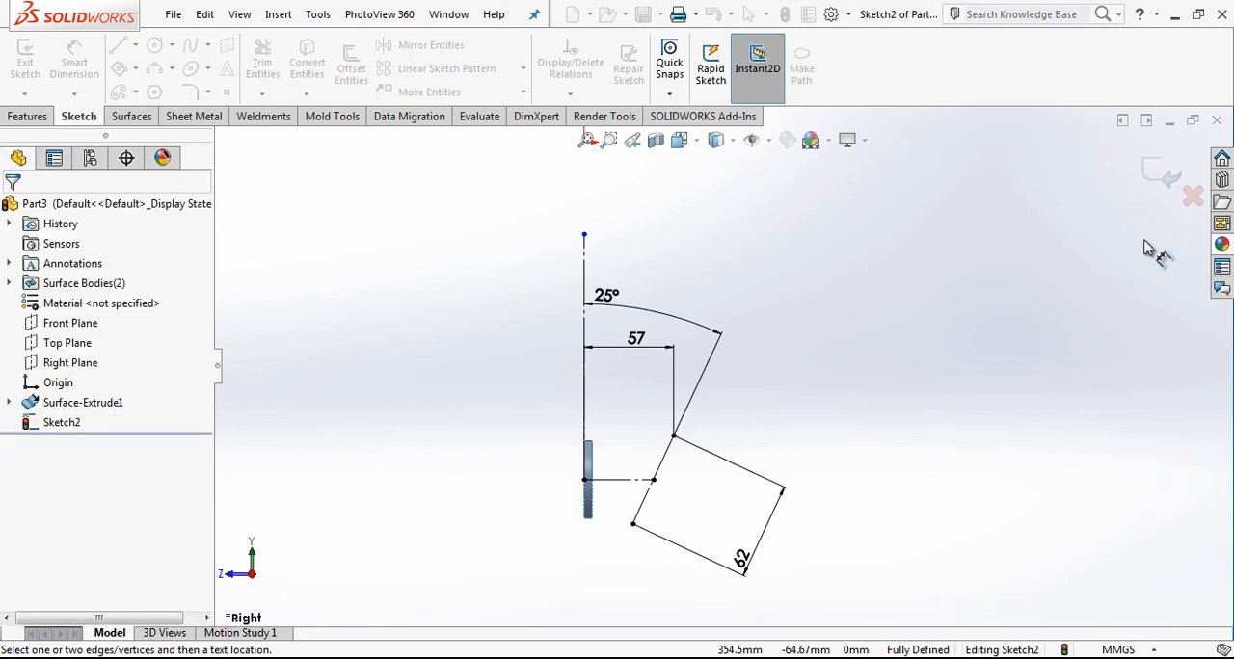
click(1165, 176)
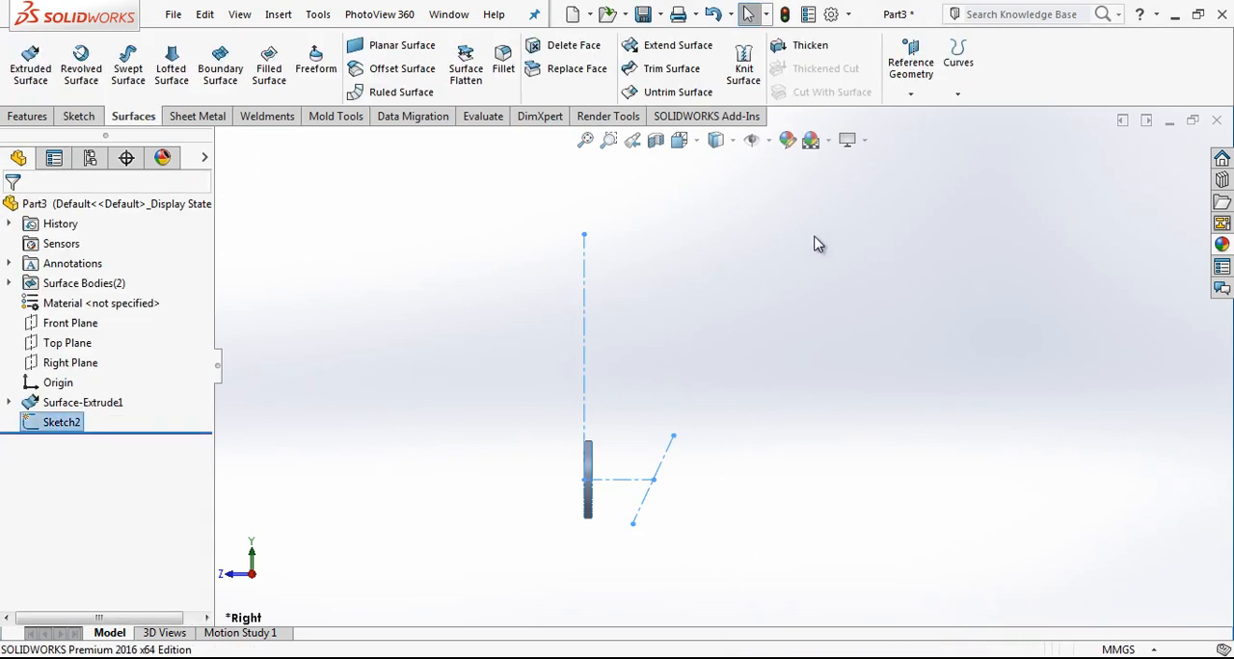
Step: Create a reference plane perpendicular to the Right Plane and coincident with the slanted construction line
click(56, 368)
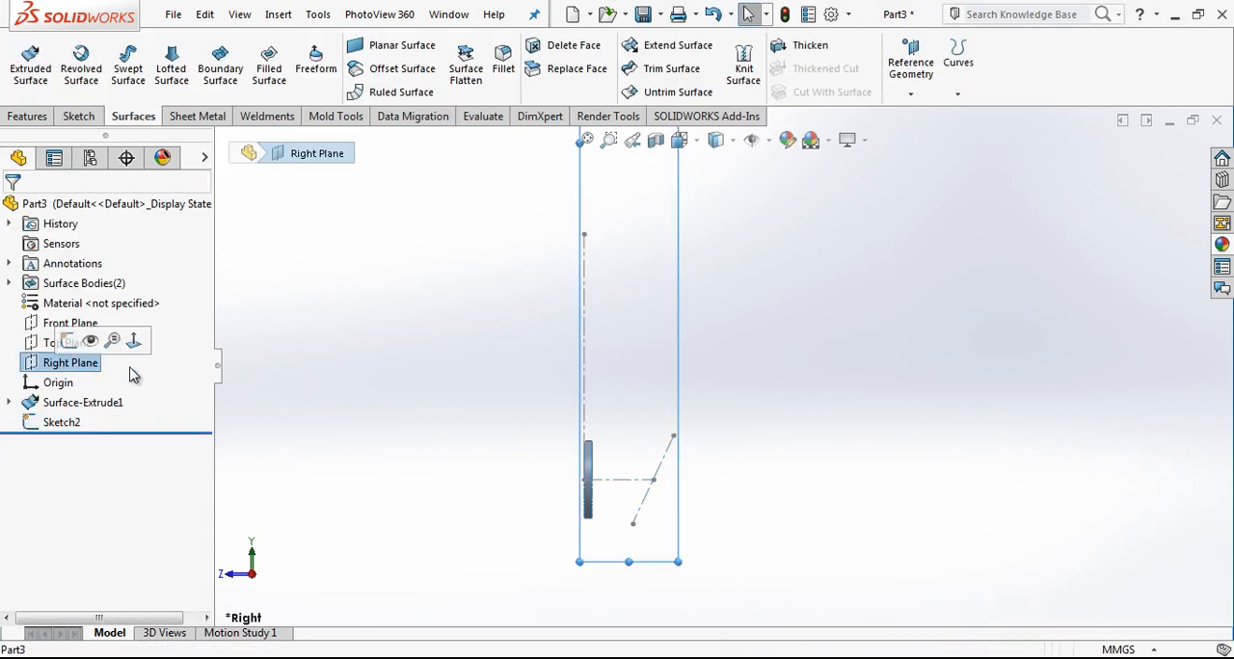
click(921, 85)
click(911, 116)
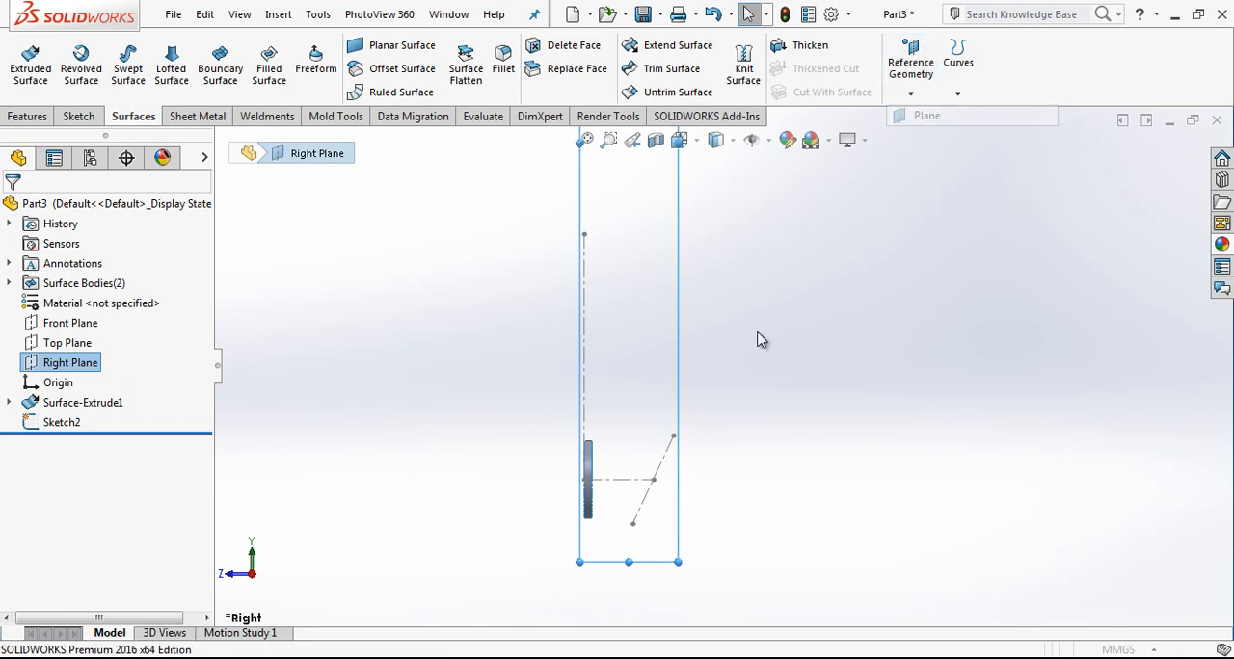
click(663, 460)
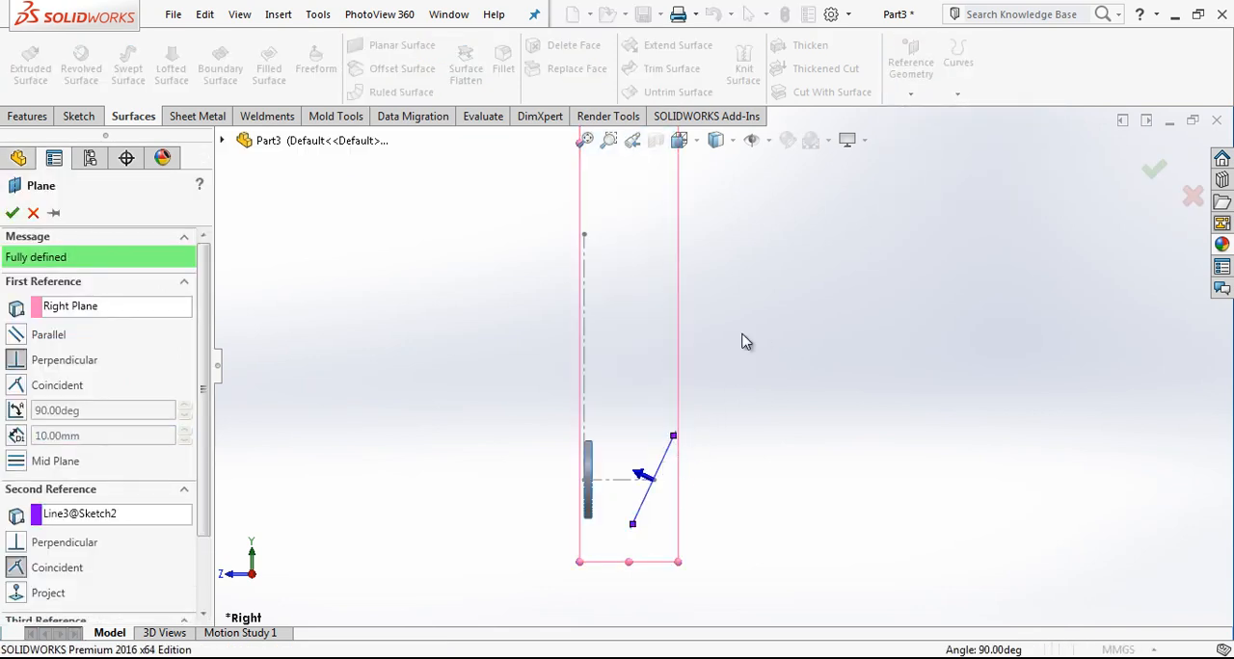
click(12, 212)
Step: On the new slanted plane, sketch an ellipse centred near the slanted line's midpoint and reaching up to its upper endpoint
mouse_move(675, 465)
middle_down()
mouse_move(711, 477)
mouse_move(636, 495)
mouse_move(716, 404)
middle_up()
click(743, 343)
click(807, 289)
click(190, 70)
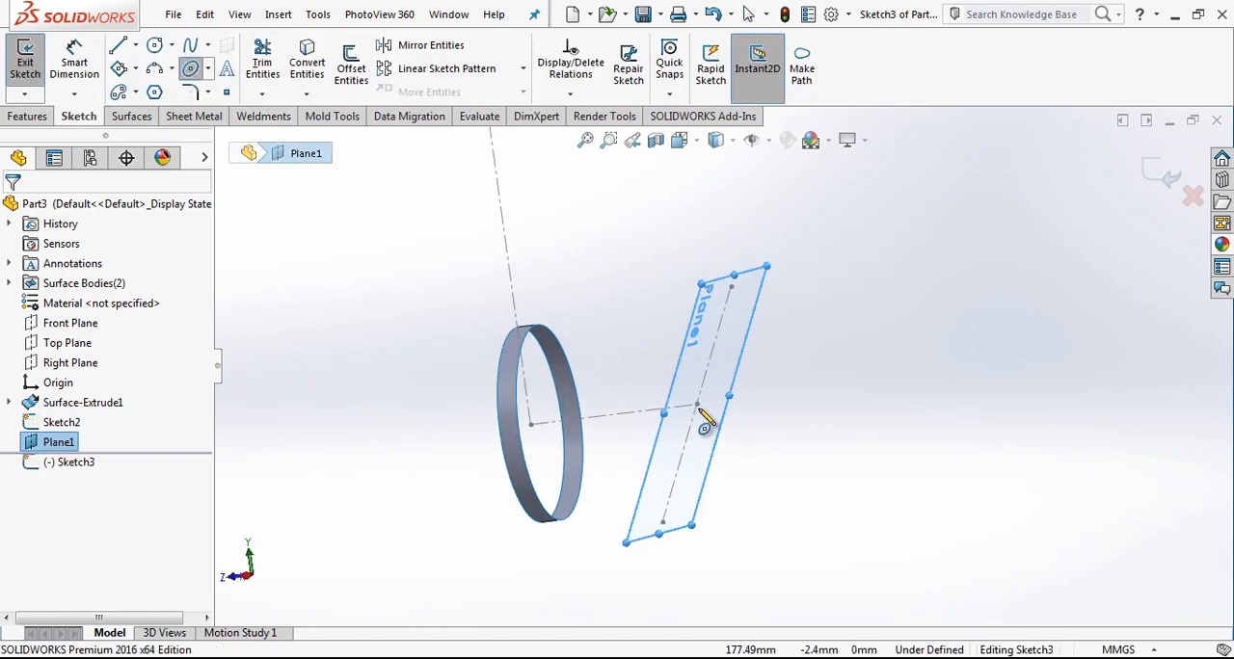
click(696, 405)
click(730, 288)
click(735, 395)
drag(694, 408, 697, 407)
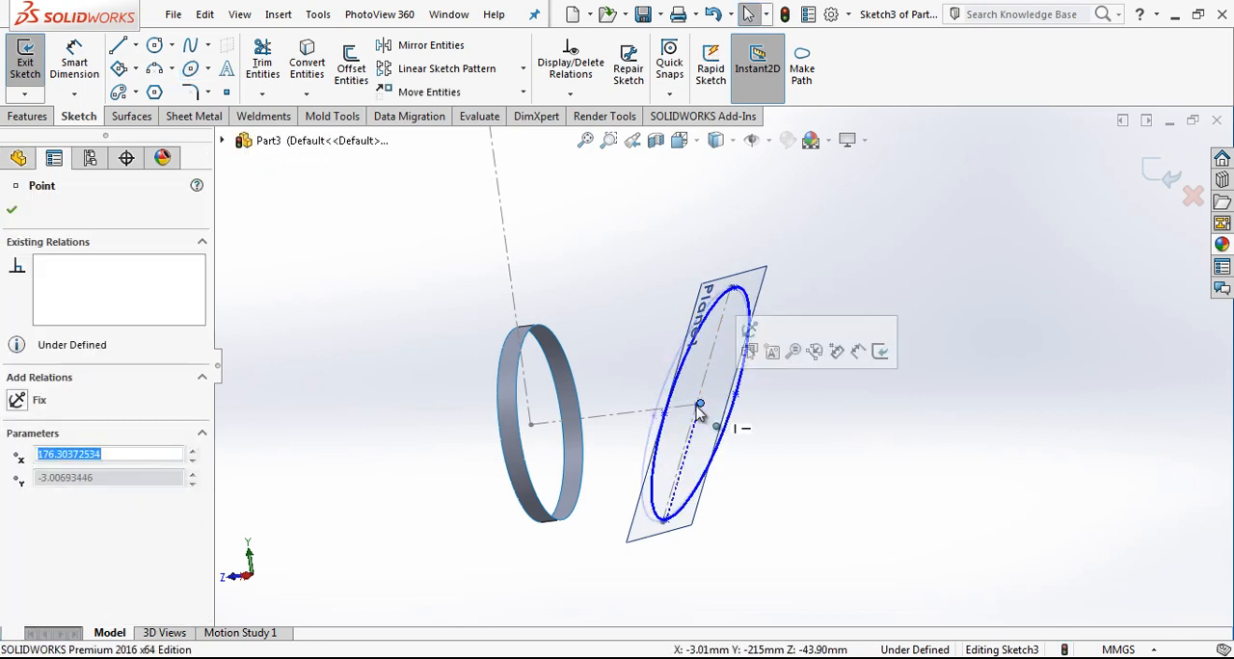
Step: Merge the ellipse's centre point with the midpoint of the slanted construction line
scroll(703, 414, down, 5)
key(Escape)
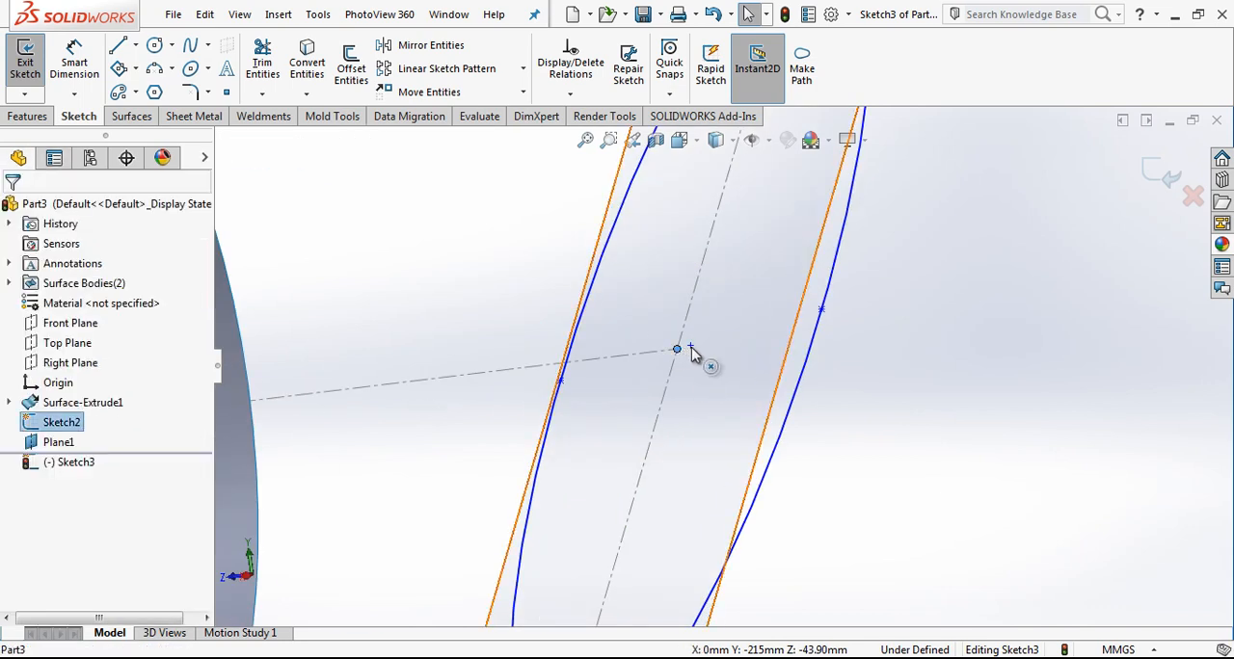
ctrl+click(689, 347)
click(58, 545)
key(Escape)
scroll(681, 398, up, 6)
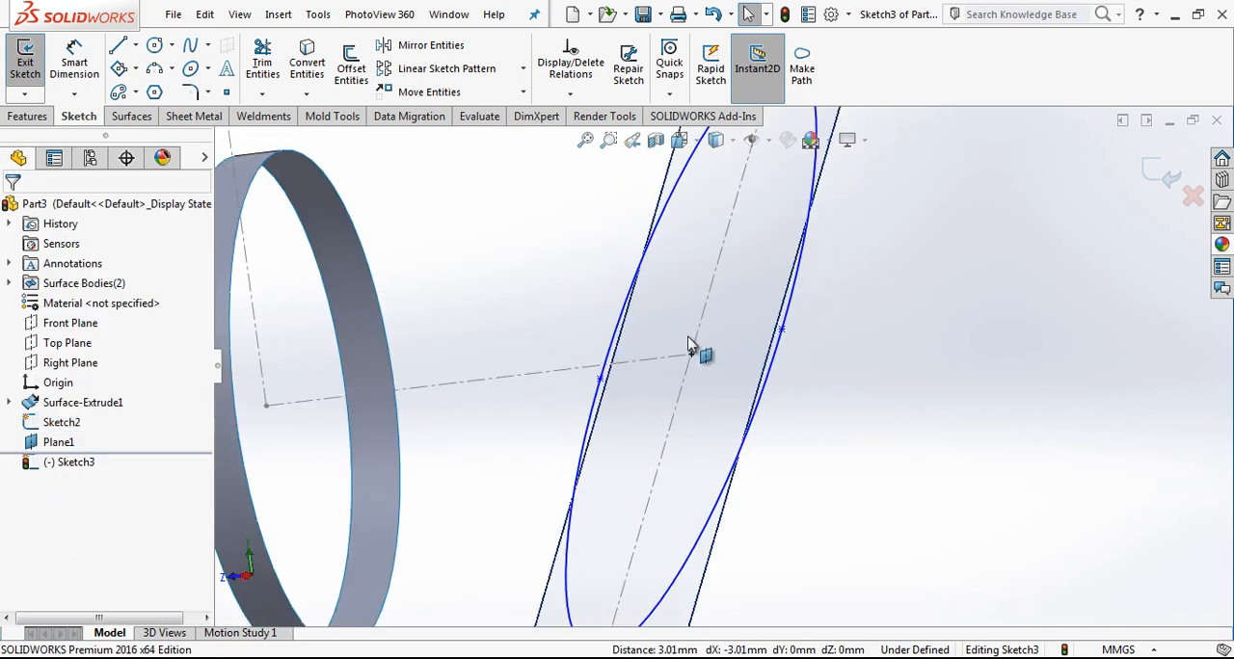
Step: Make the ellipse's upper vertex coincident with the slanted construction line's upper endpoint
click(737, 272)
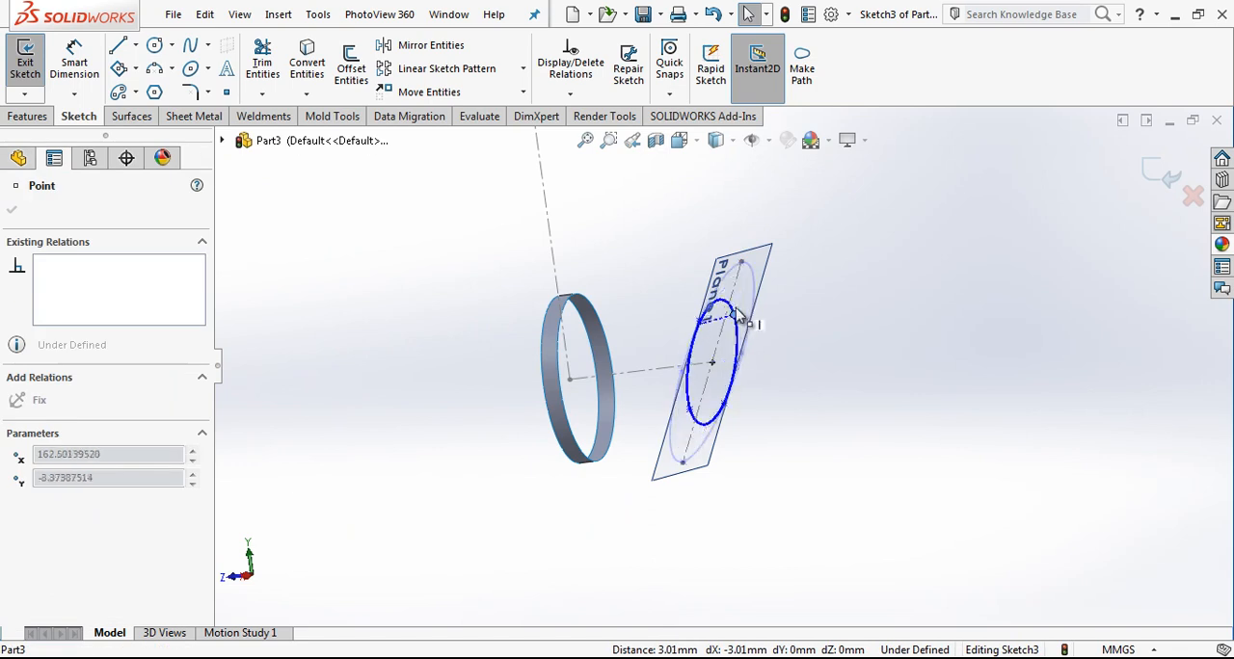
drag(742, 264, 743, 263)
scroll(807, 277, down, 1)
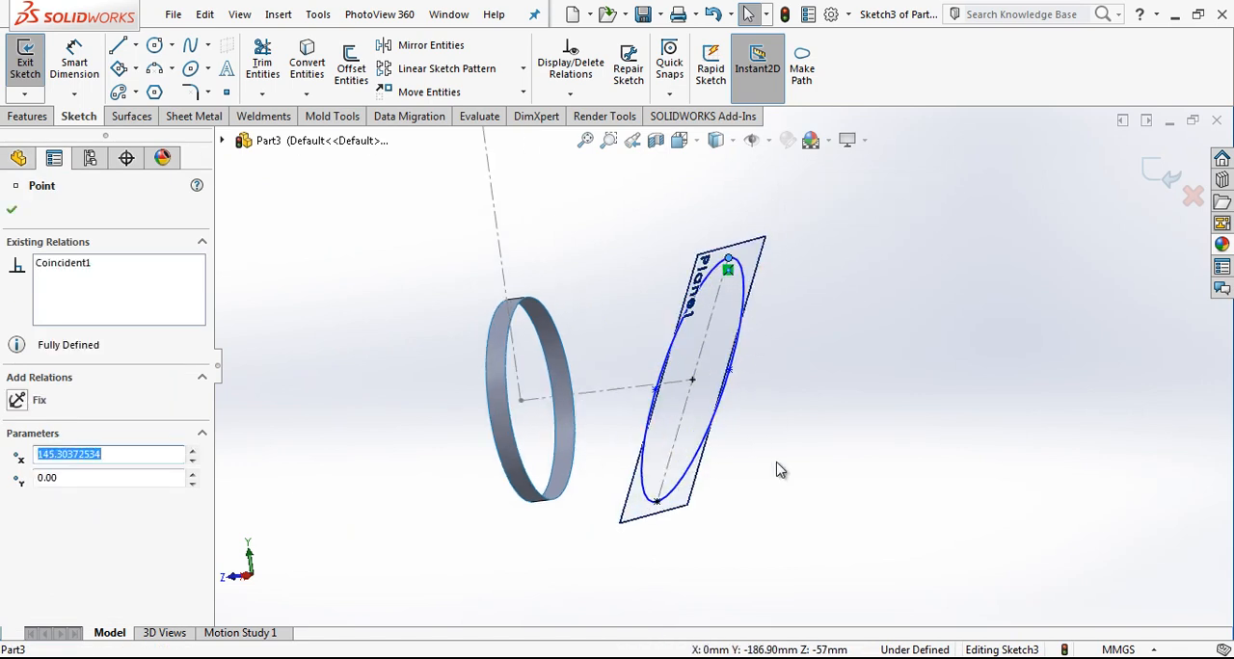
right_drag(771, 413, 768, 378)
click(692, 380)
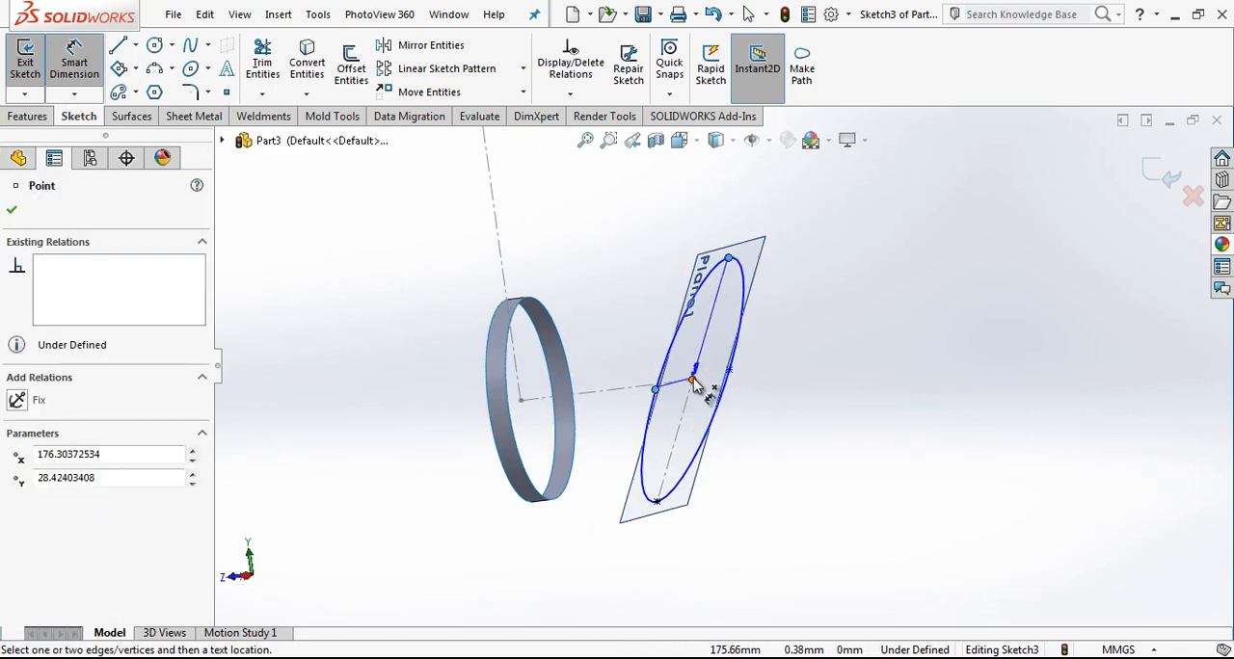
scroll(690, 405, up, 2)
middle_drag(689, 396, 810, 422)
key(Escape)
scroll(565, 359, down, 5)
click(536, 344)
key(Escape)
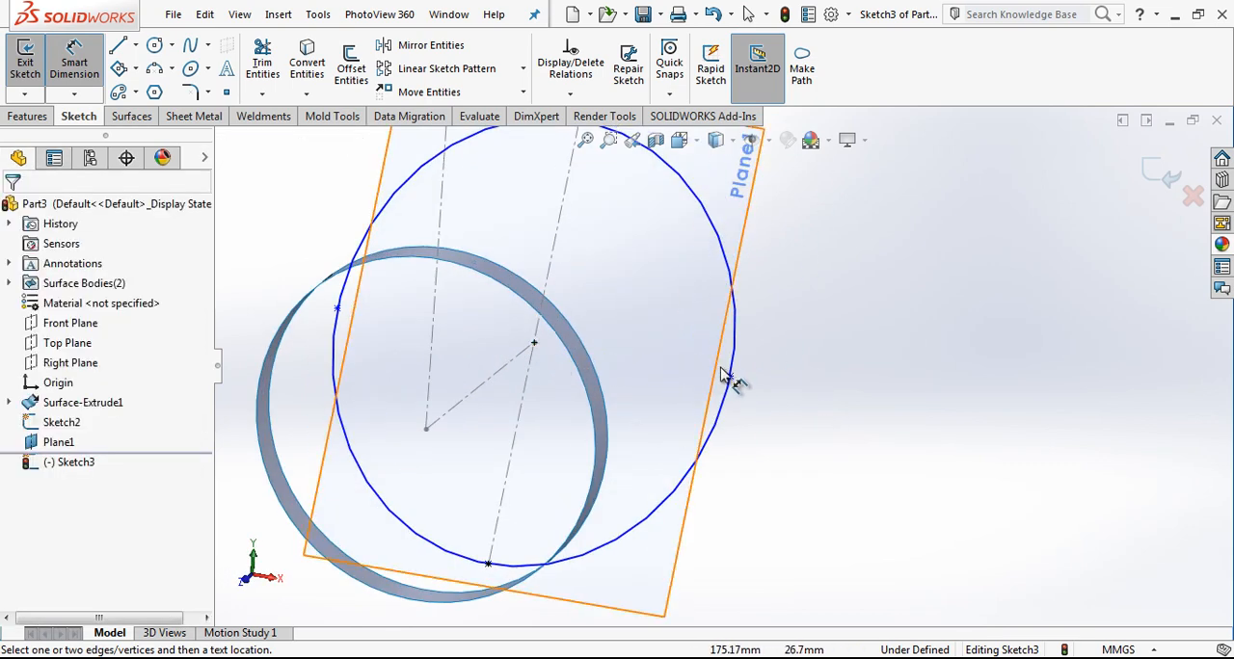
Step: Dimension the distance from the ellipse's centre to its side vertex as 27 mm and exit the sketch
click(730, 377)
click(534, 343)
click(617, 314)
text(27)
key(Return)
key(Escape)
middle_drag(617, 319, 665, 381)
click(1163, 173)
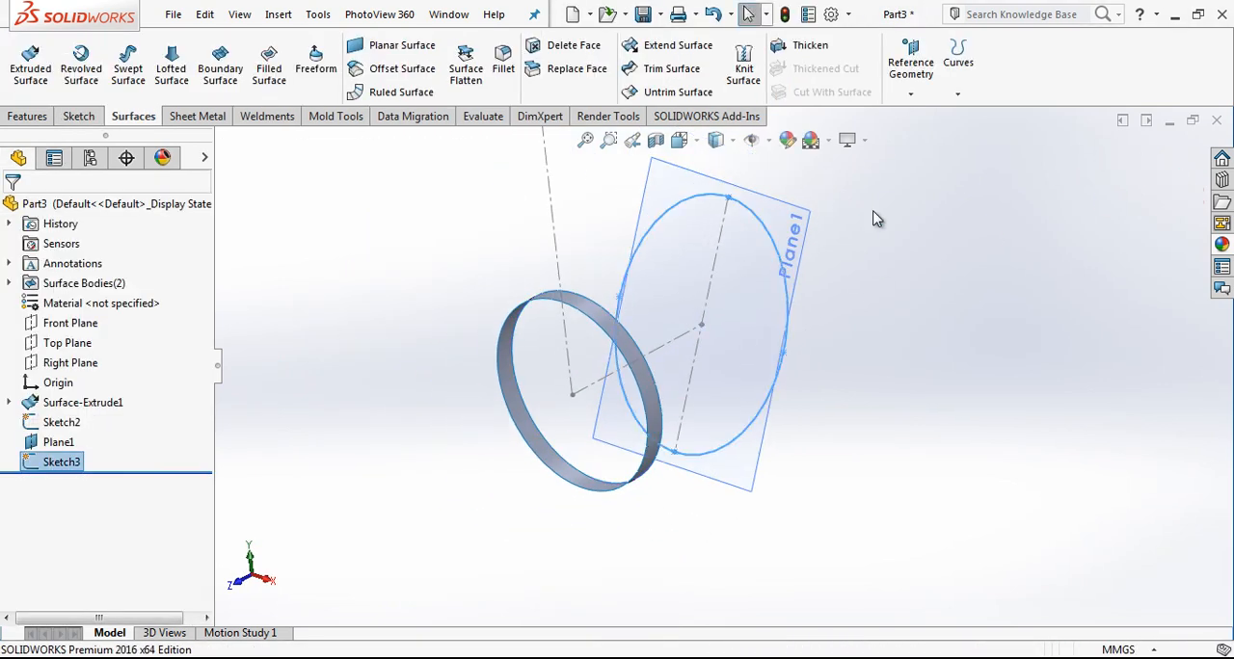
Step: Split the lower ring's face where the Right Plane crosses it, using an Intersection split line
click(94, 363)
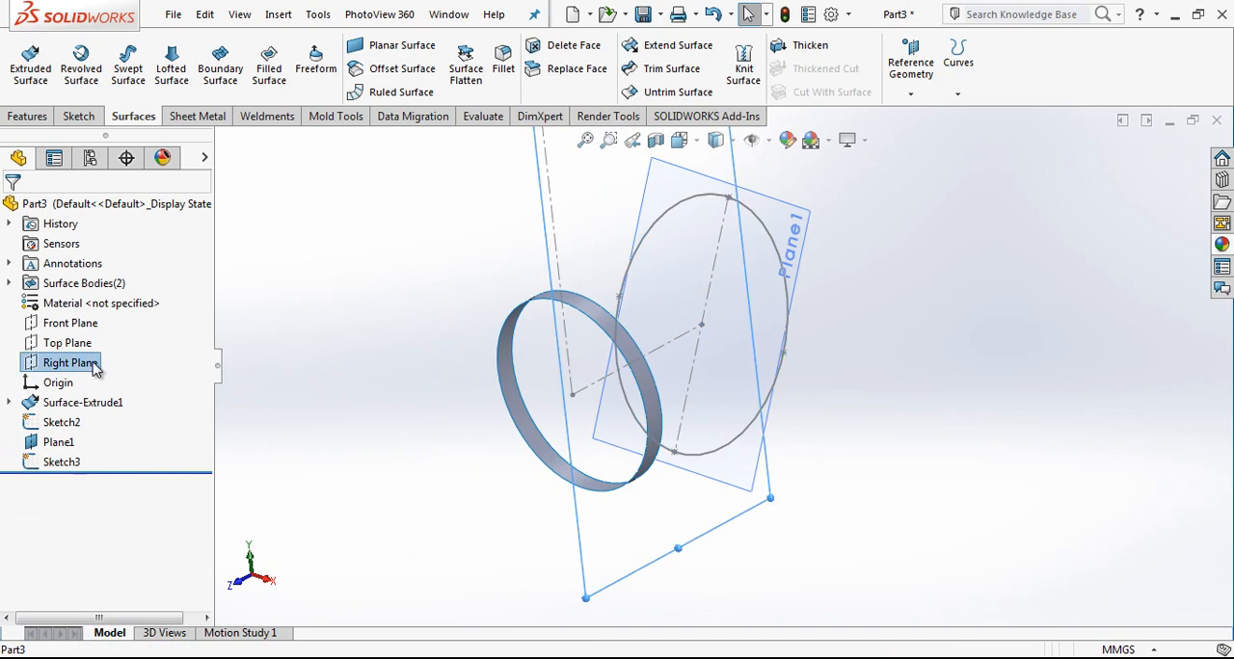
click(954, 94)
click(982, 112)
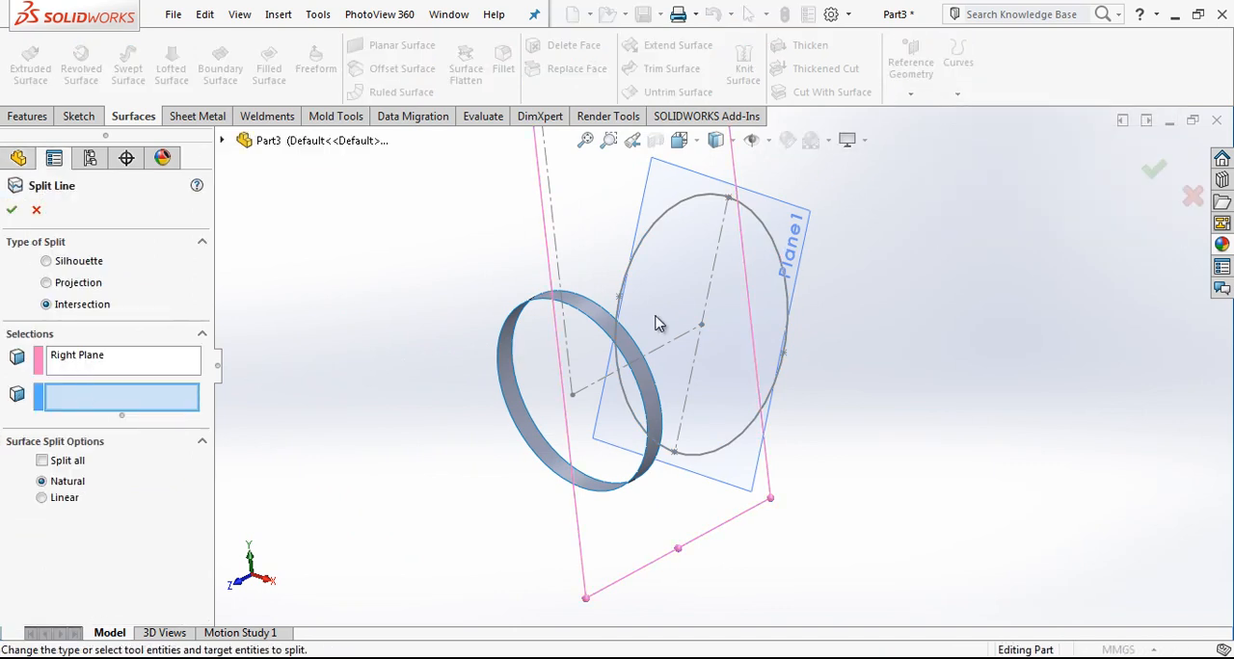
click(574, 313)
click(13, 212)
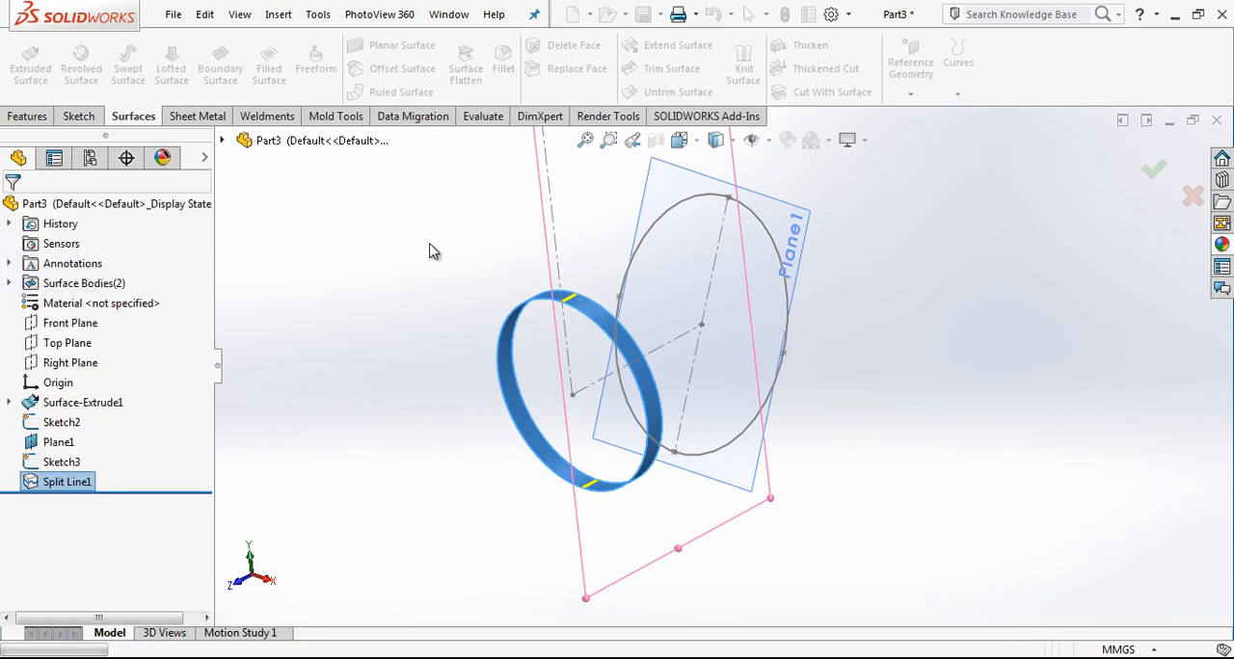
Step: Start a lofted surface with the ellipse sketch and the closed loop of the ring's edge facing it as profiles
scroll(749, 177, down, 1)
click(178, 65)
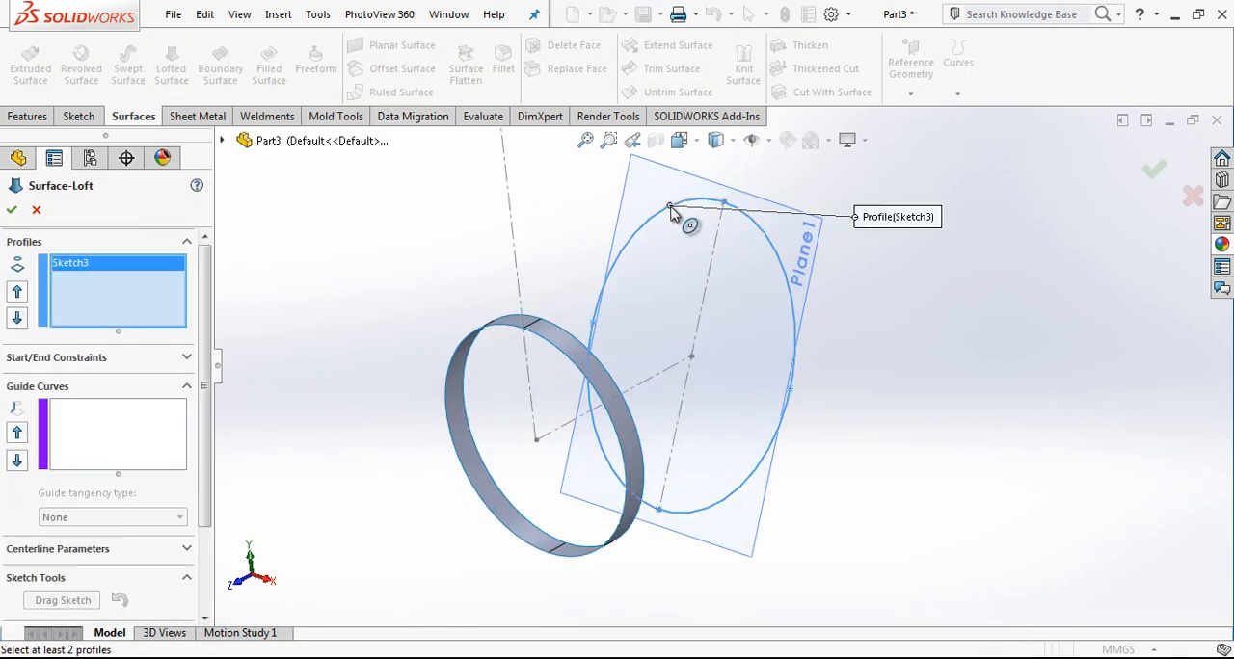
right_click(149, 303)
click(220, 328)
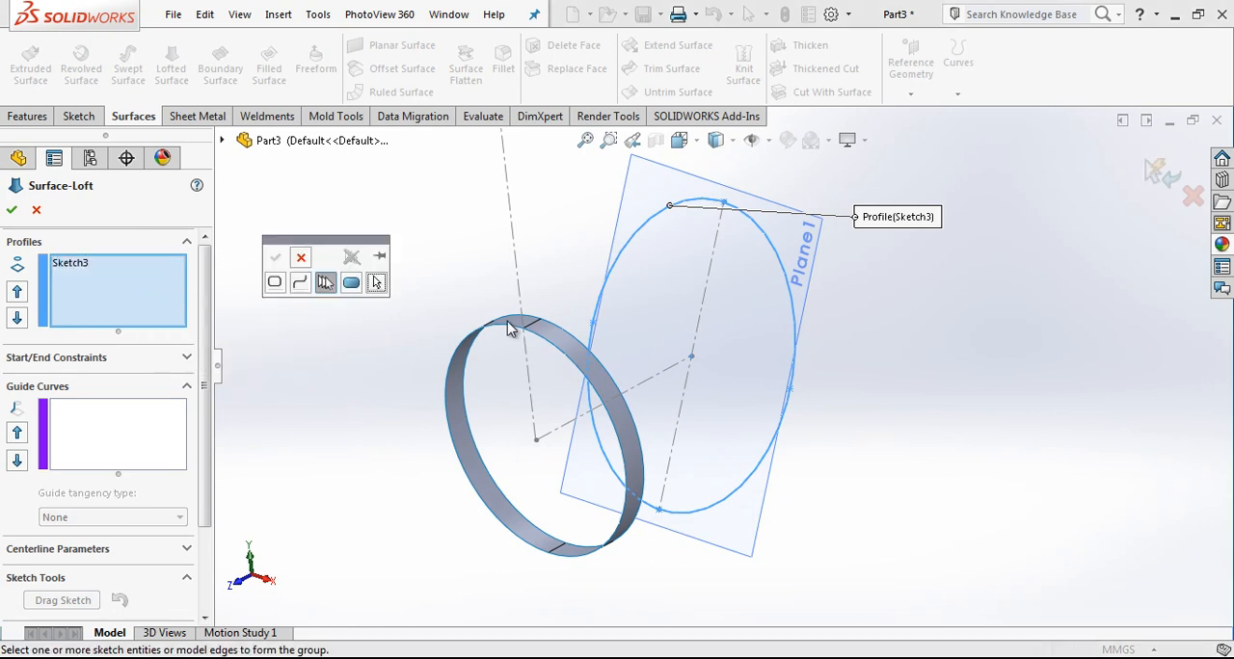
click(558, 333)
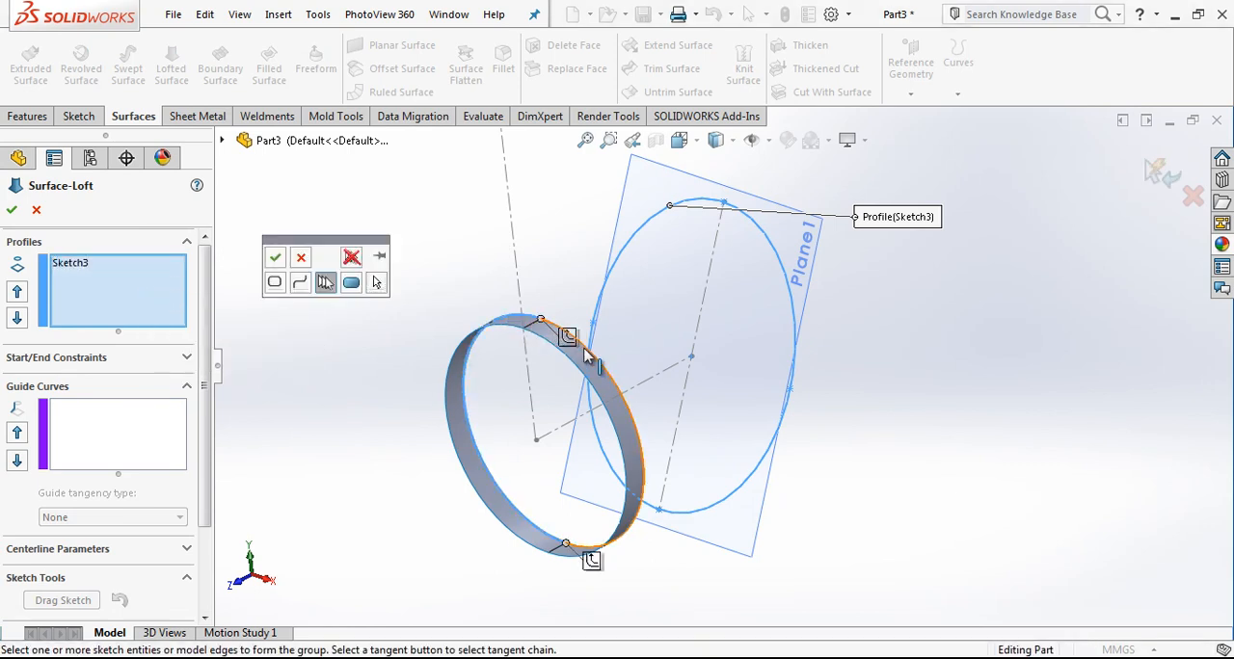
click(275, 257)
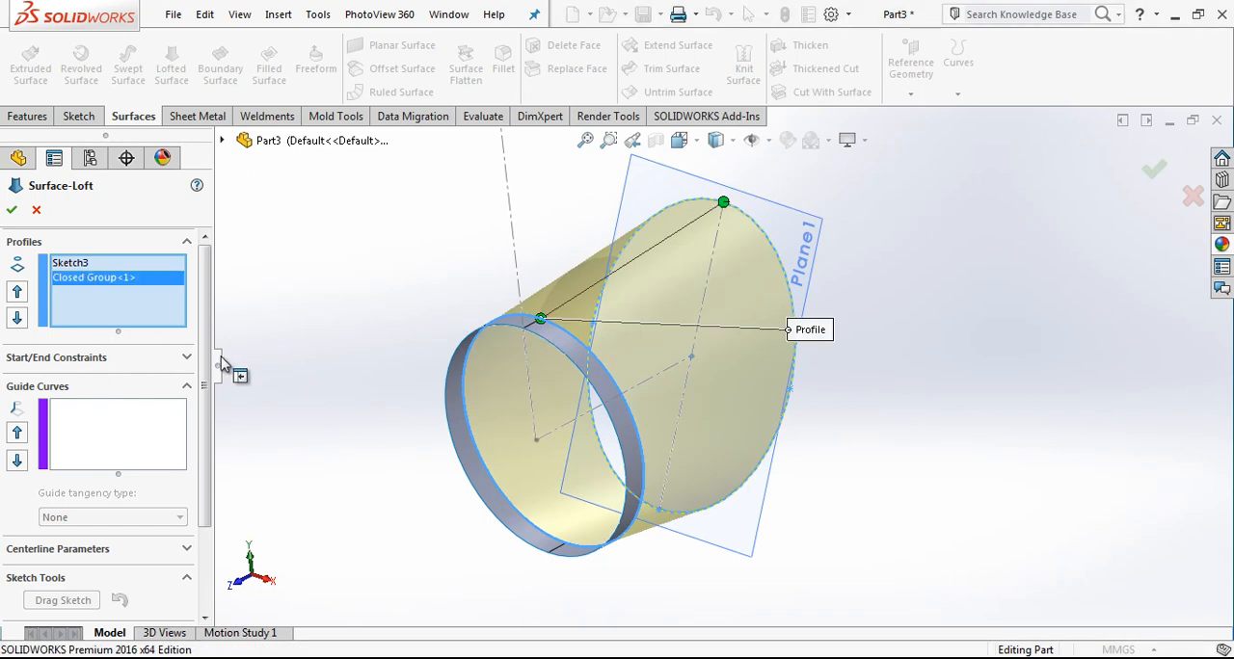
Step: Set the loft's end constraint to Tangency To Face, keep the start constraint at None, and complete the lofted surface
click(188, 358)
click(149, 401)
click(132, 402)
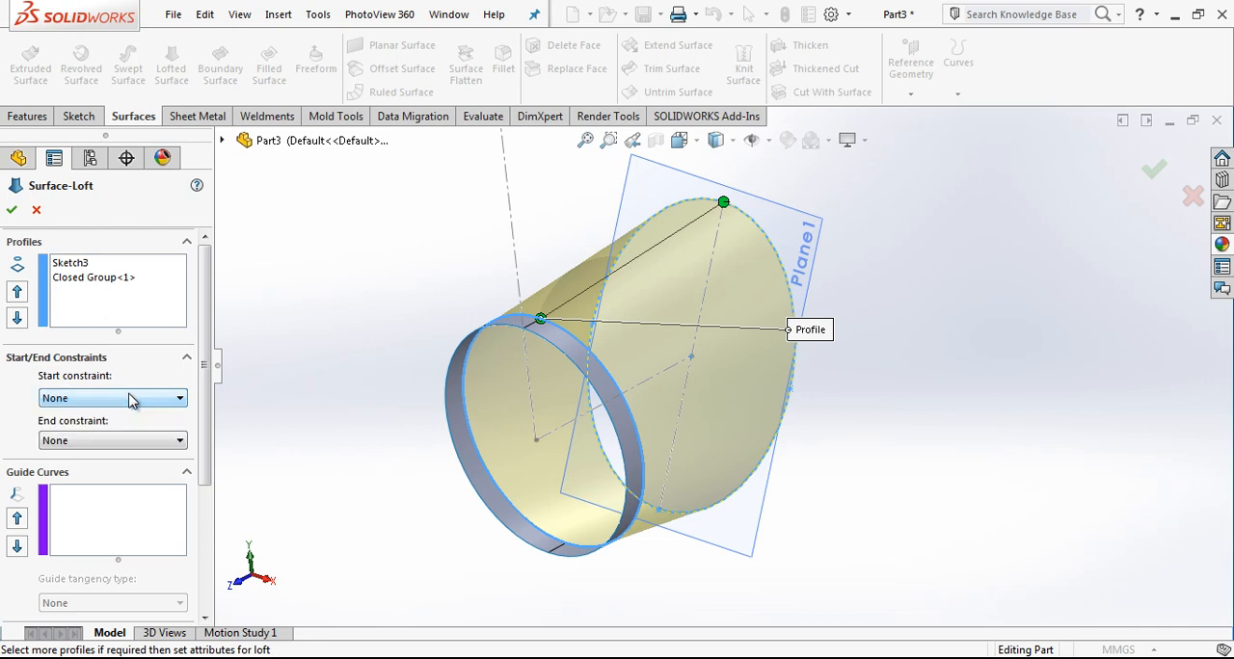
click(137, 442)
click(116, 479)
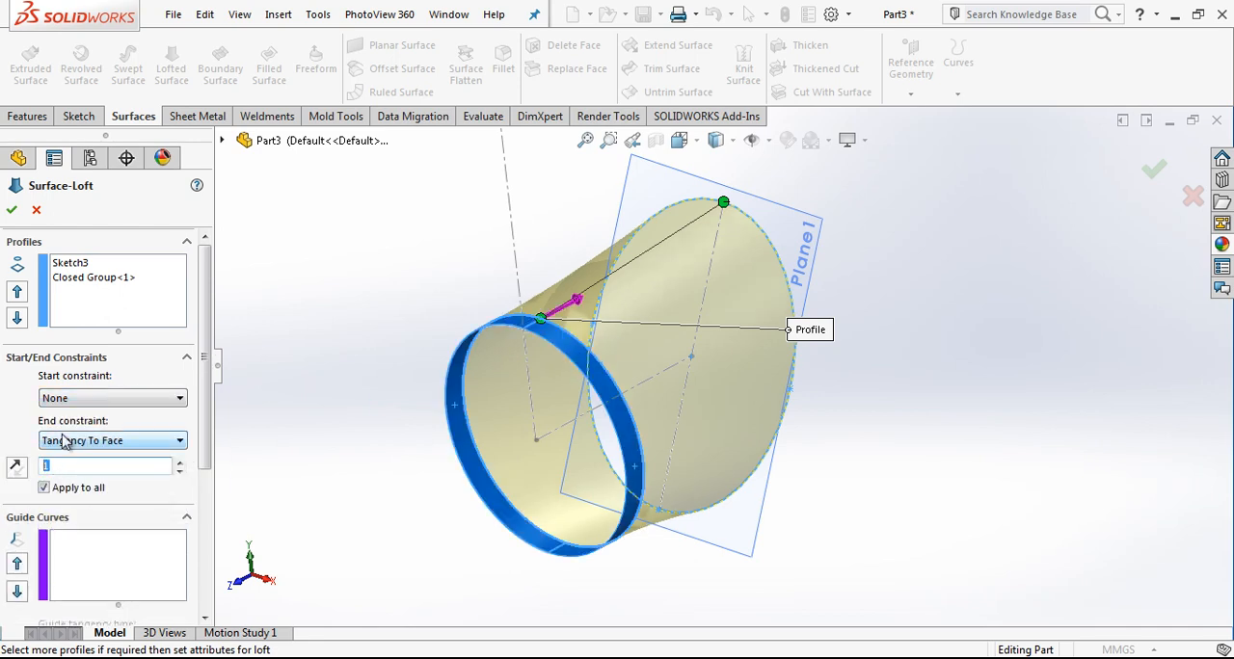
click(11, 210)
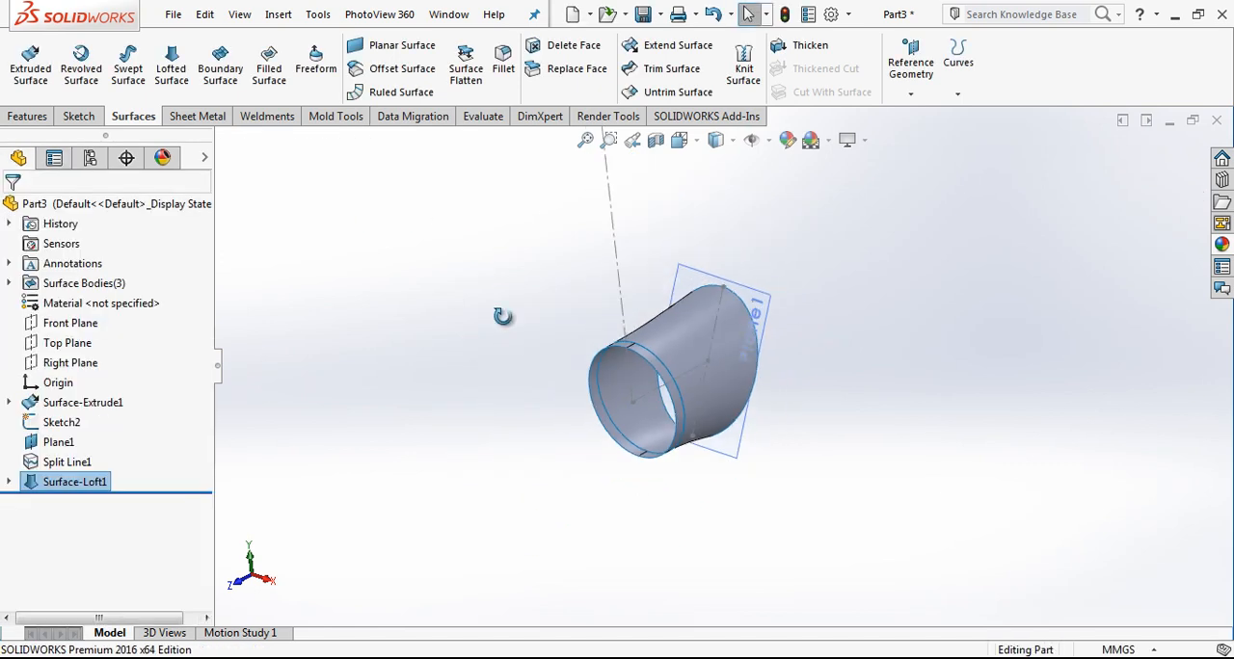
Step: Turn the view normal to the Right Plane and start a sketch on it
click(692, 142)
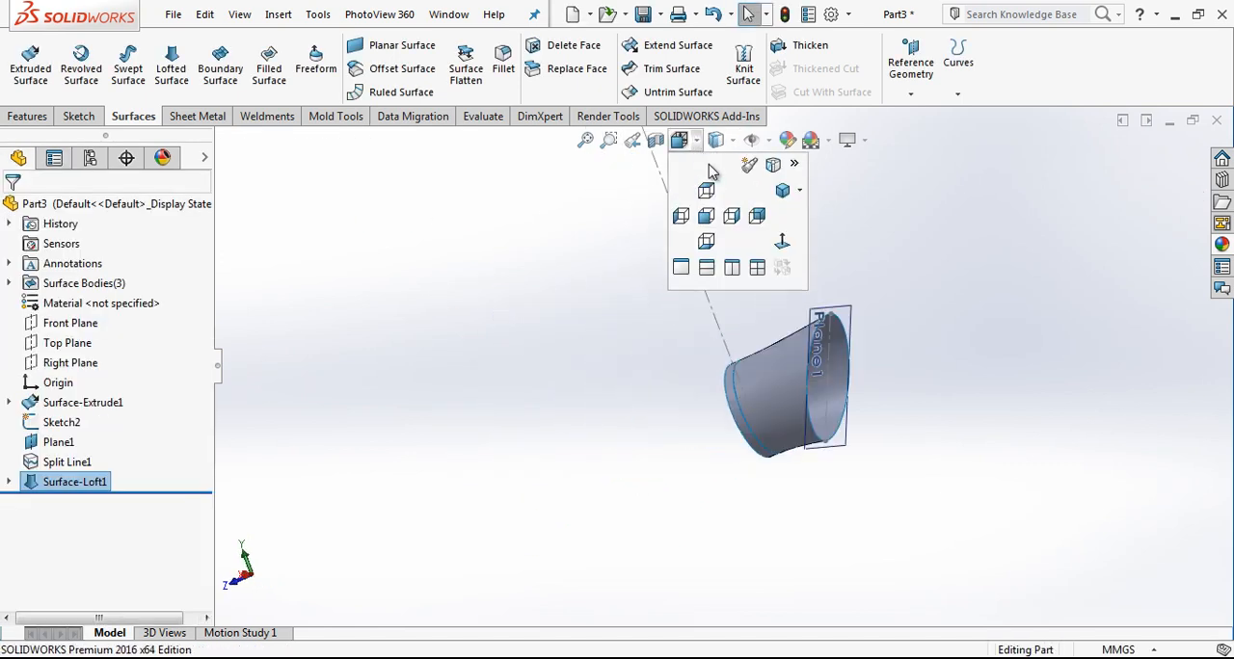
click(782, 242)
scroll(538, 255, up, 3)
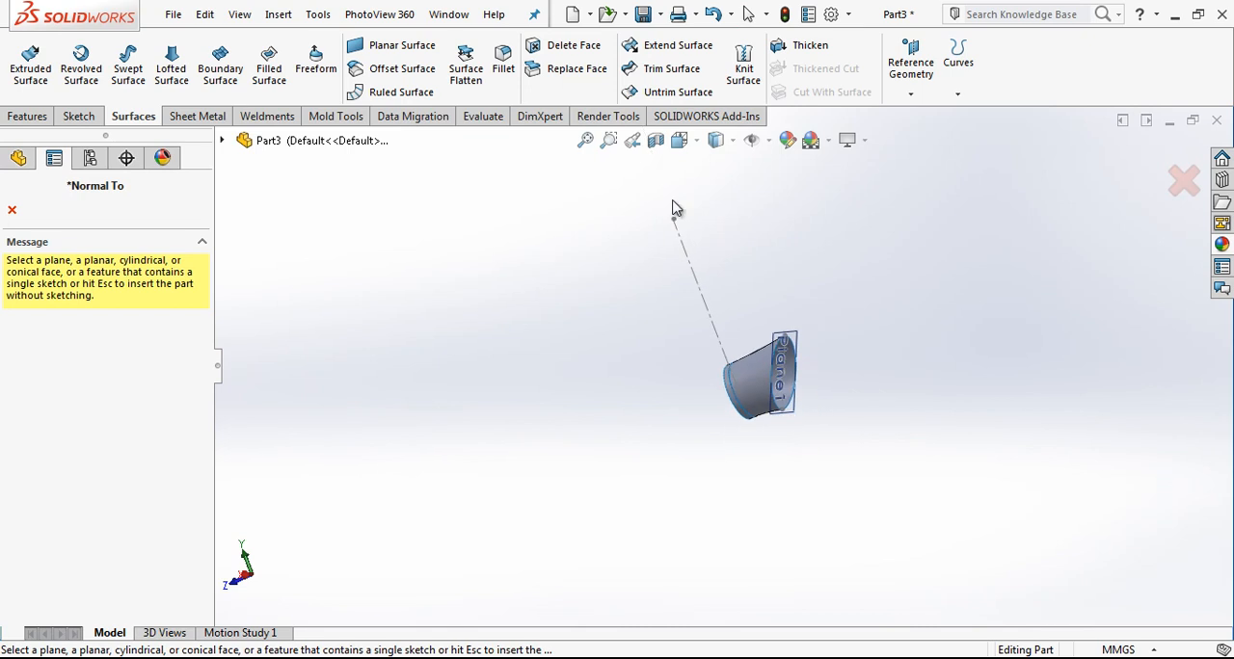
scroll(675, 154, down, 2)
key(Escape)
click(694, 144)
click(784, 241)
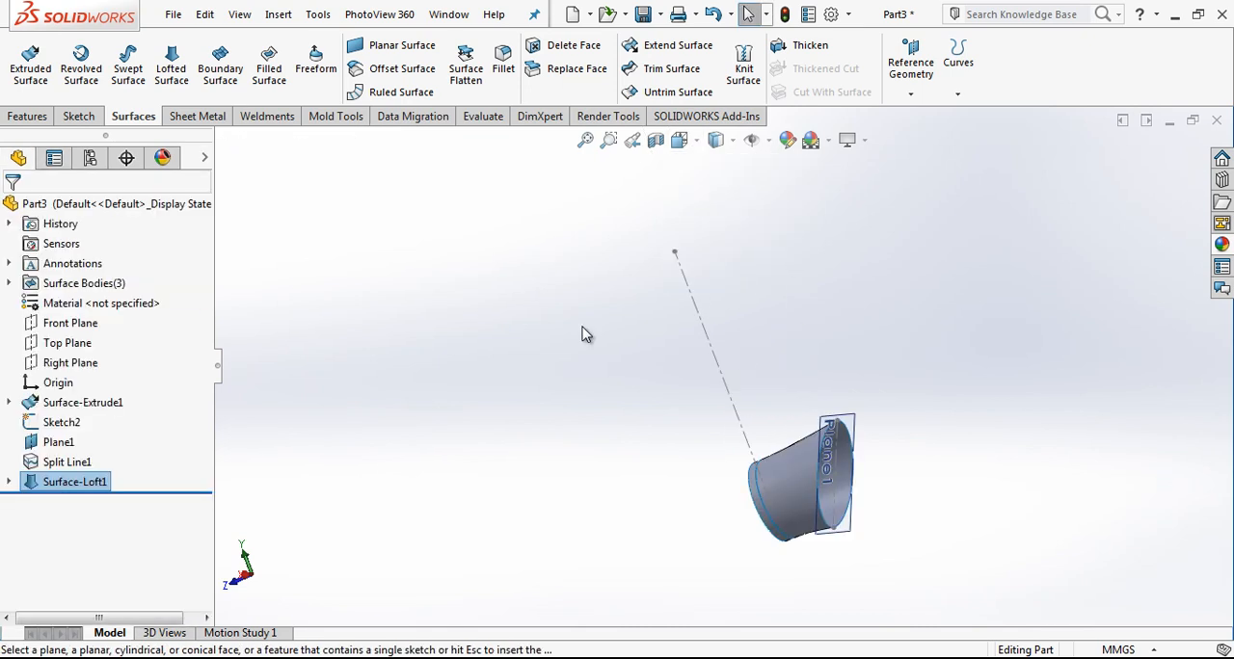
click(68, 365)
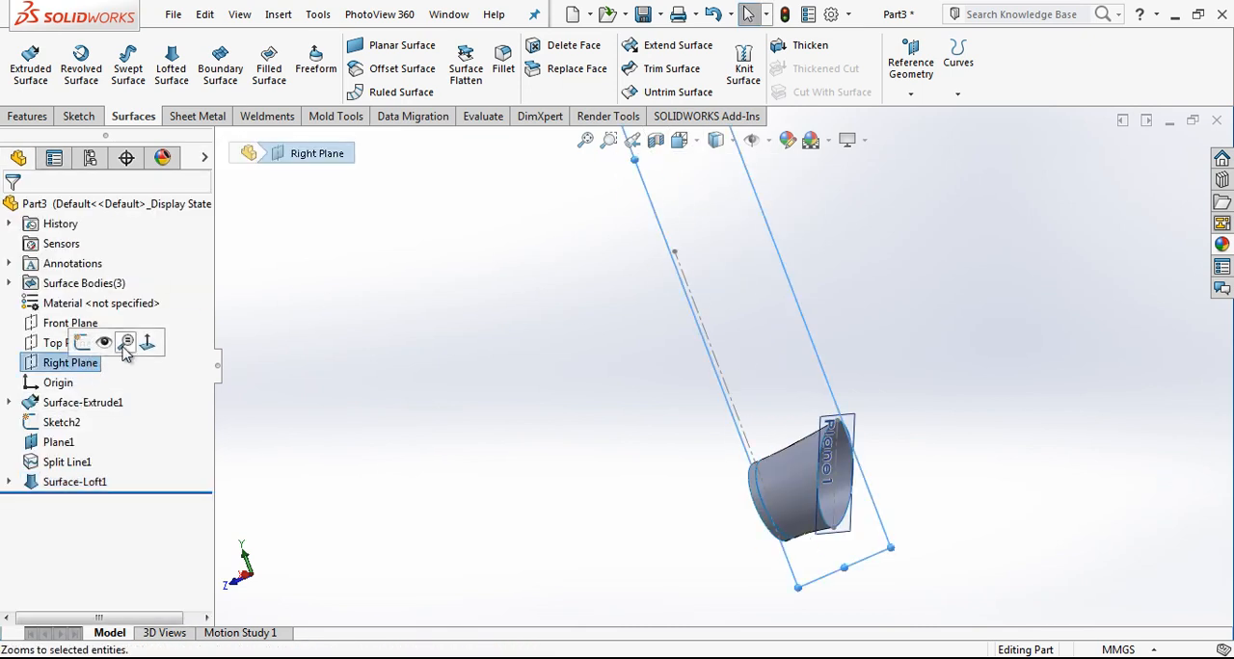
right_click(72, 366)
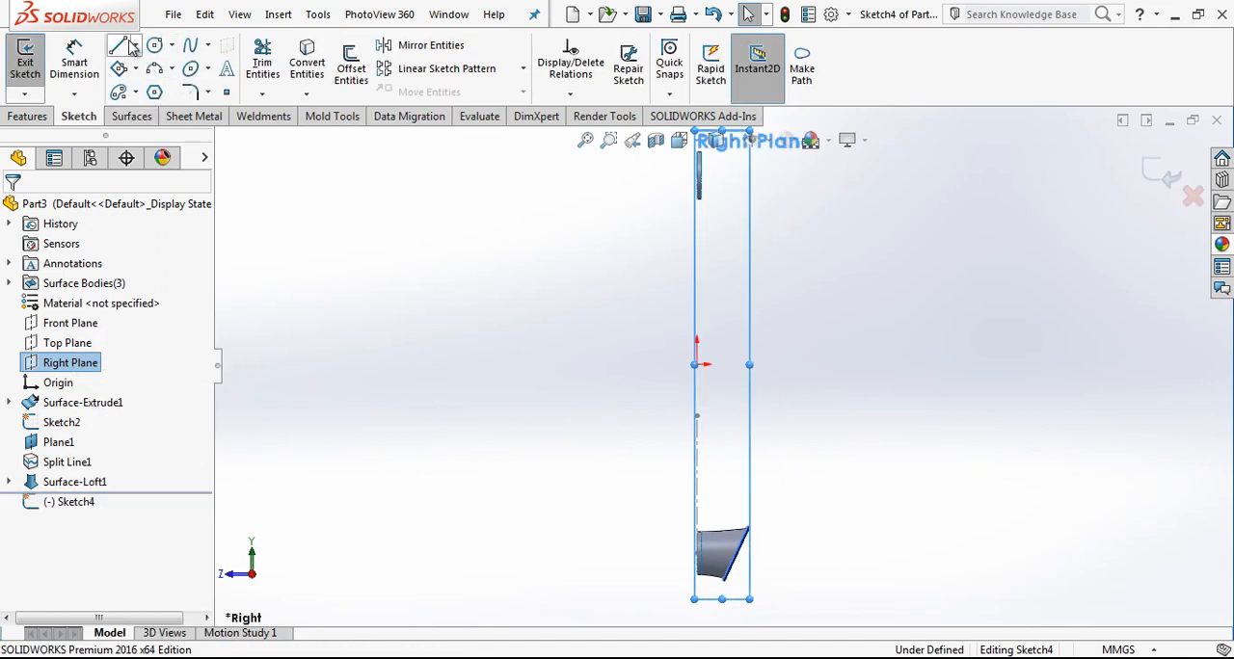
Step: Sketch a slanted line about 143 mm long beyond the loft's slanted end and convert it to construction geometry
click(120, 47)
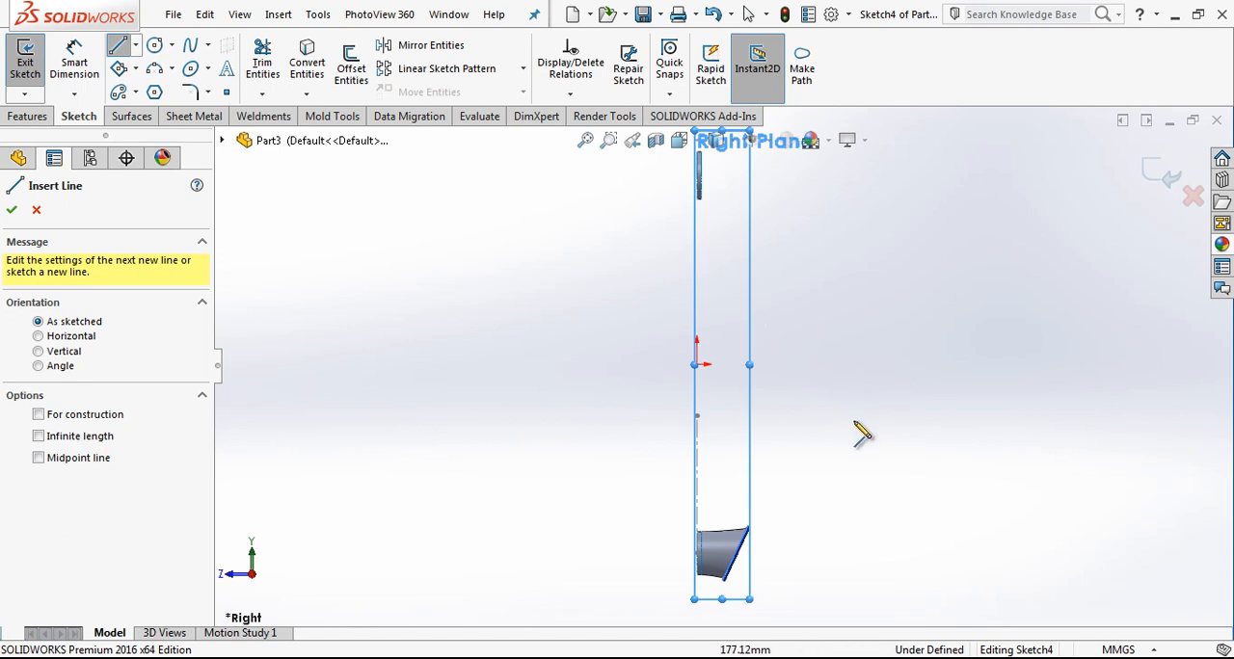
click(919, 379)
click(874, 494)
key(Escape)
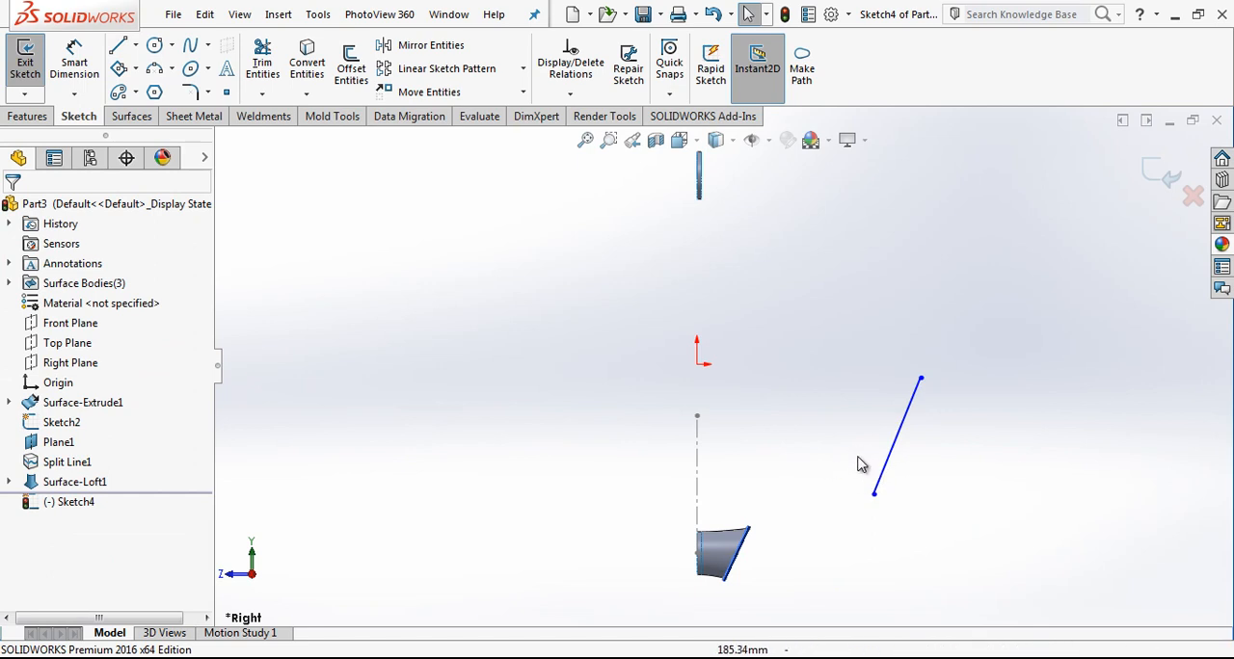
click(892, 460)
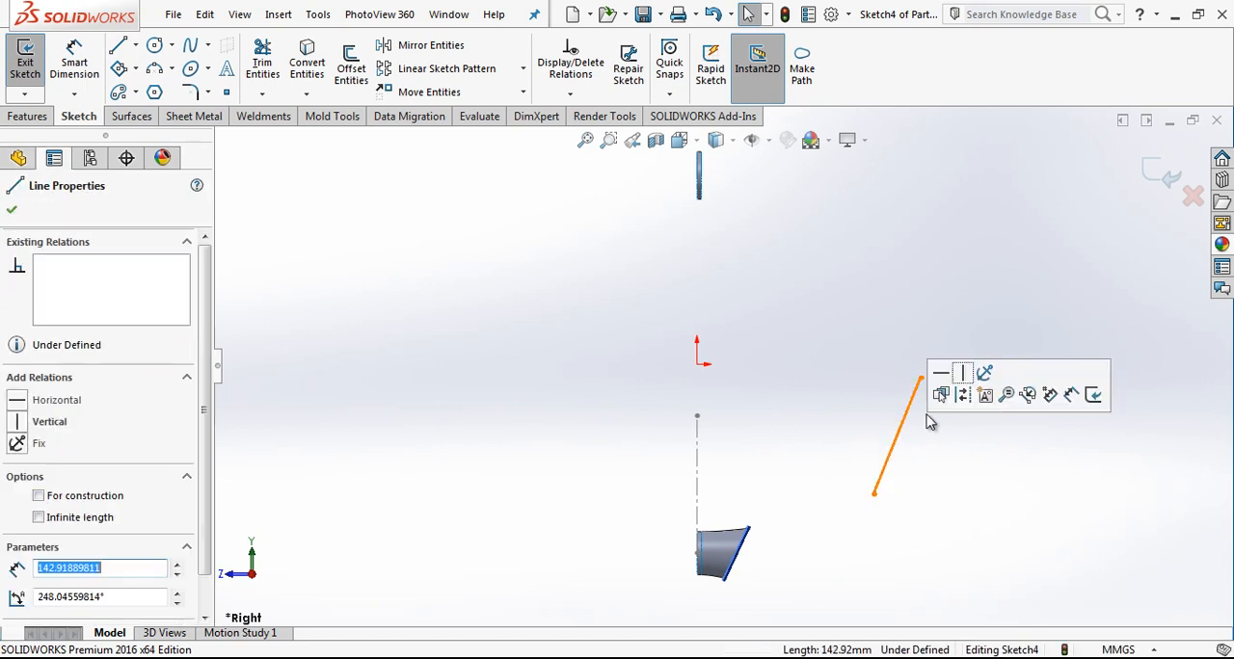
click(952, 403)
Step: Sketch a second line about 159 mm long across the construction line's lower end and constrain that endpoint to its midpoint
key(l)
click(810, 482)
click(941, 529)
key(Escape)
click(873, 494)
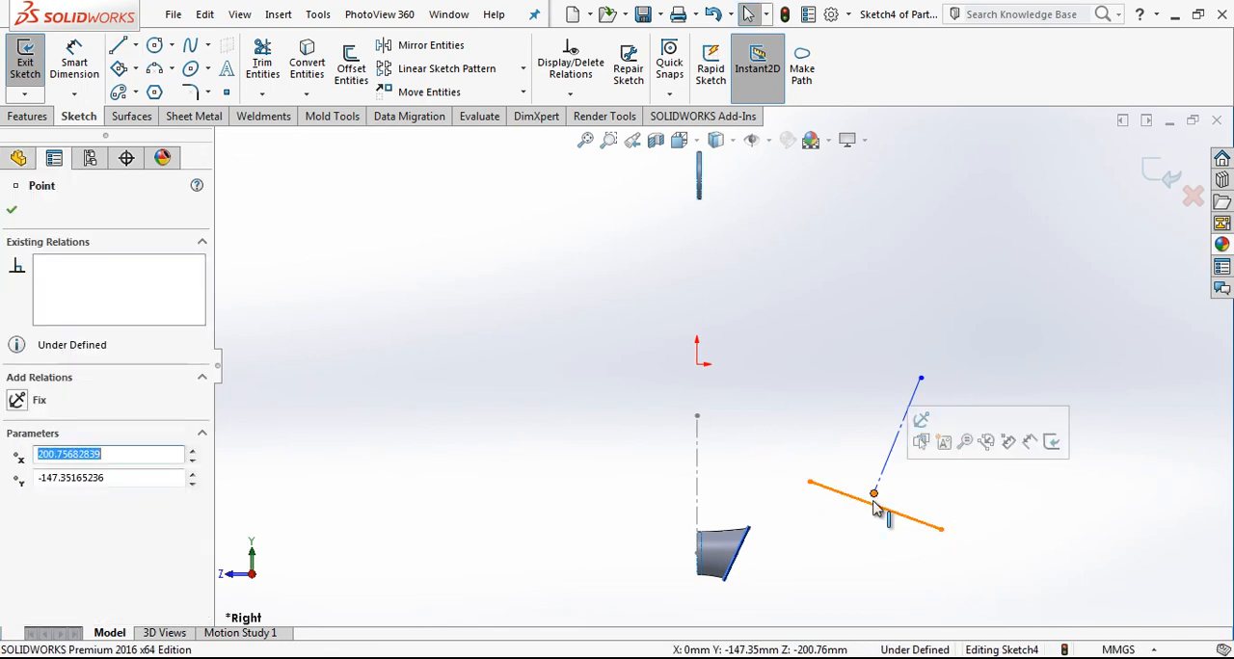
ctrl+click(879, 505)
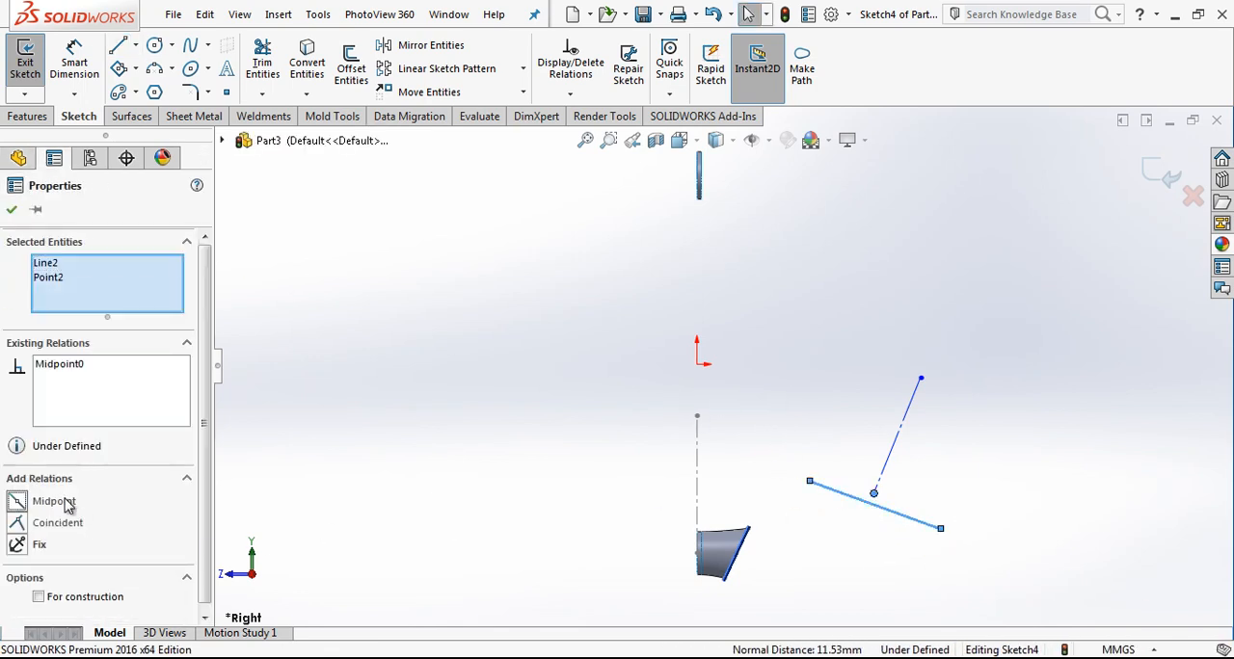
key(Escape)
Step: Convert the second line to construction geometry and make it perpendicular to the first
click(911, 519)
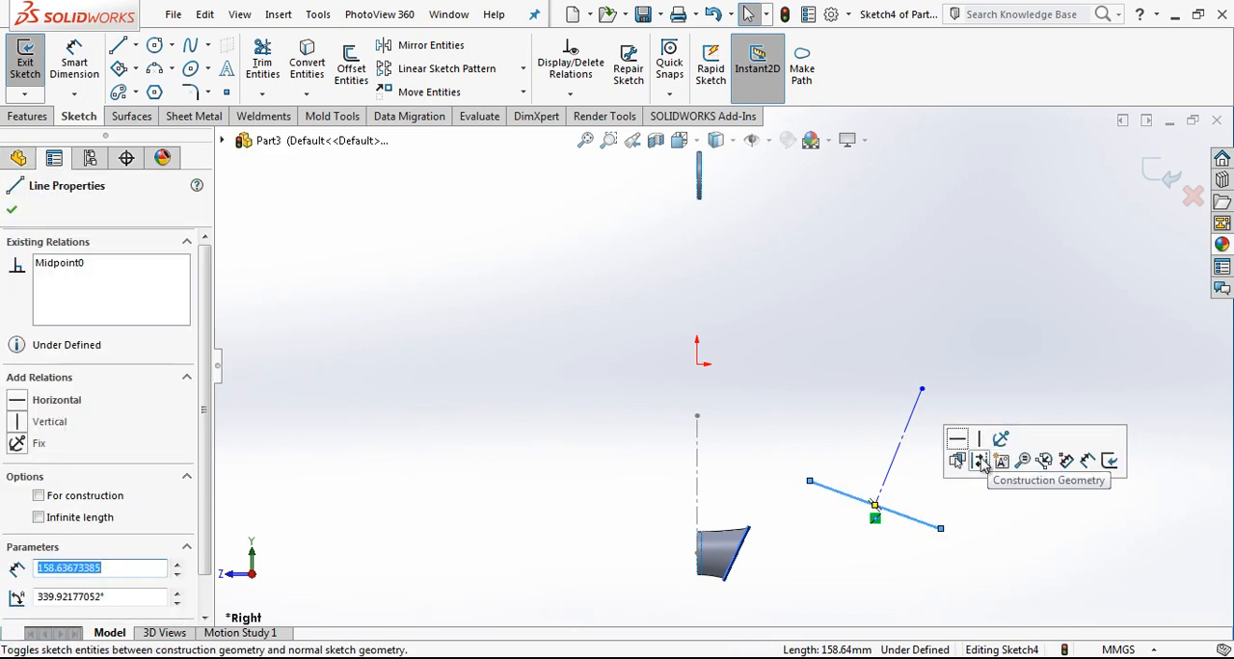
click(981, 464)
click(883, 484)
ctrl+click(835, 485)
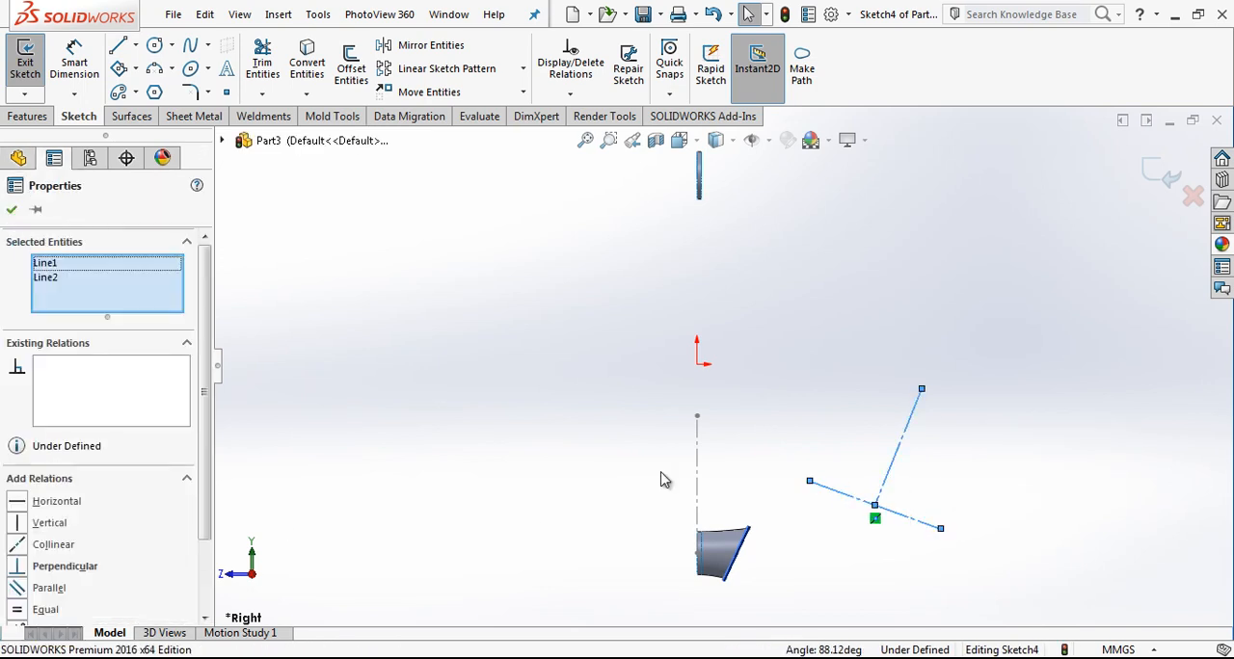
click(791, 401)
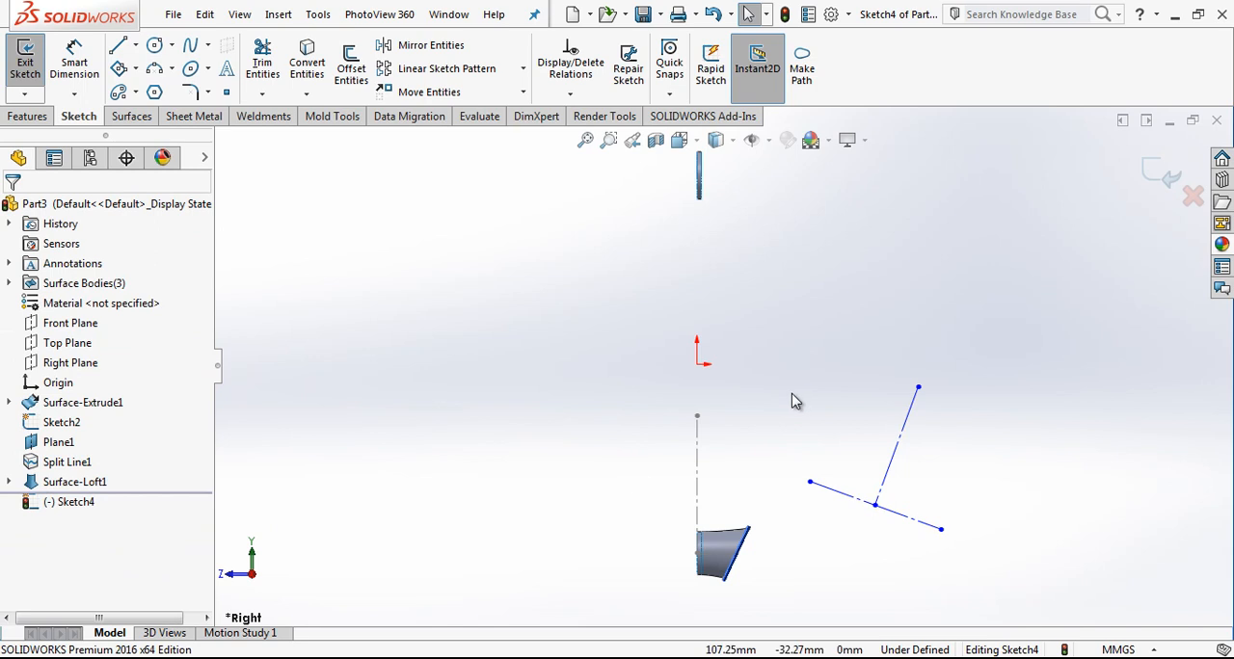
Step: Dimension the angle between the vertical centreline and the first construction line as 55°
right_drag(807, 403, 794, 277)
click(699, 463)
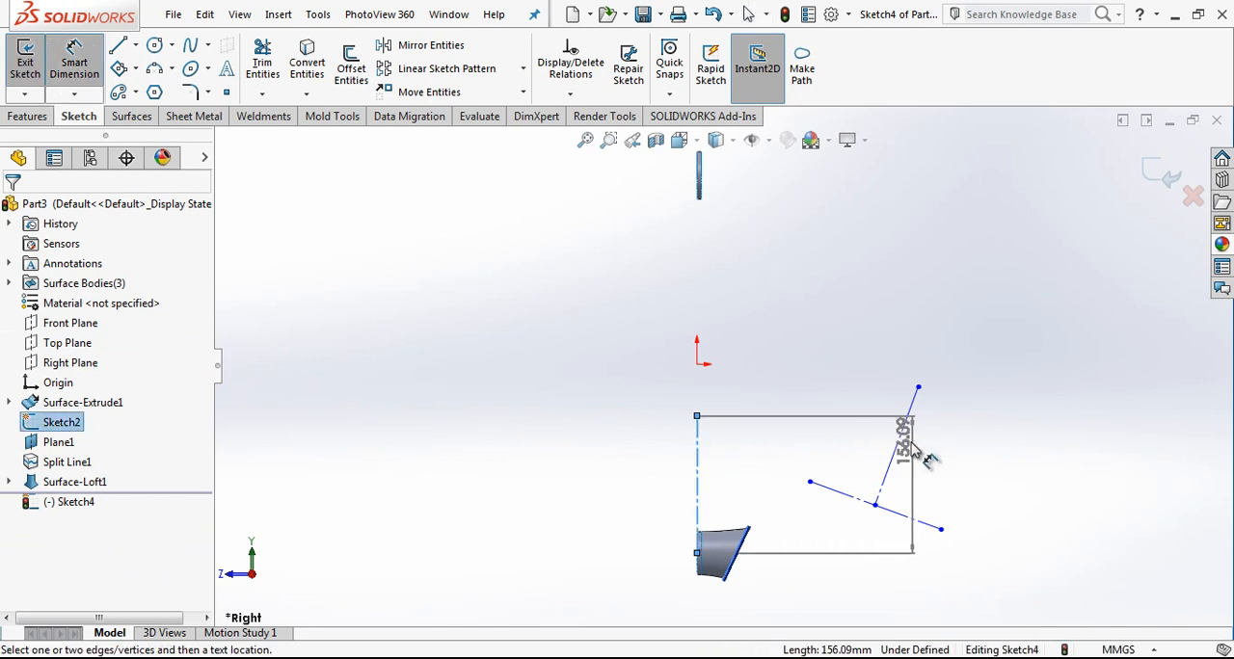
click(899, 441)
click(847, 348)
text(55)
key(Return)
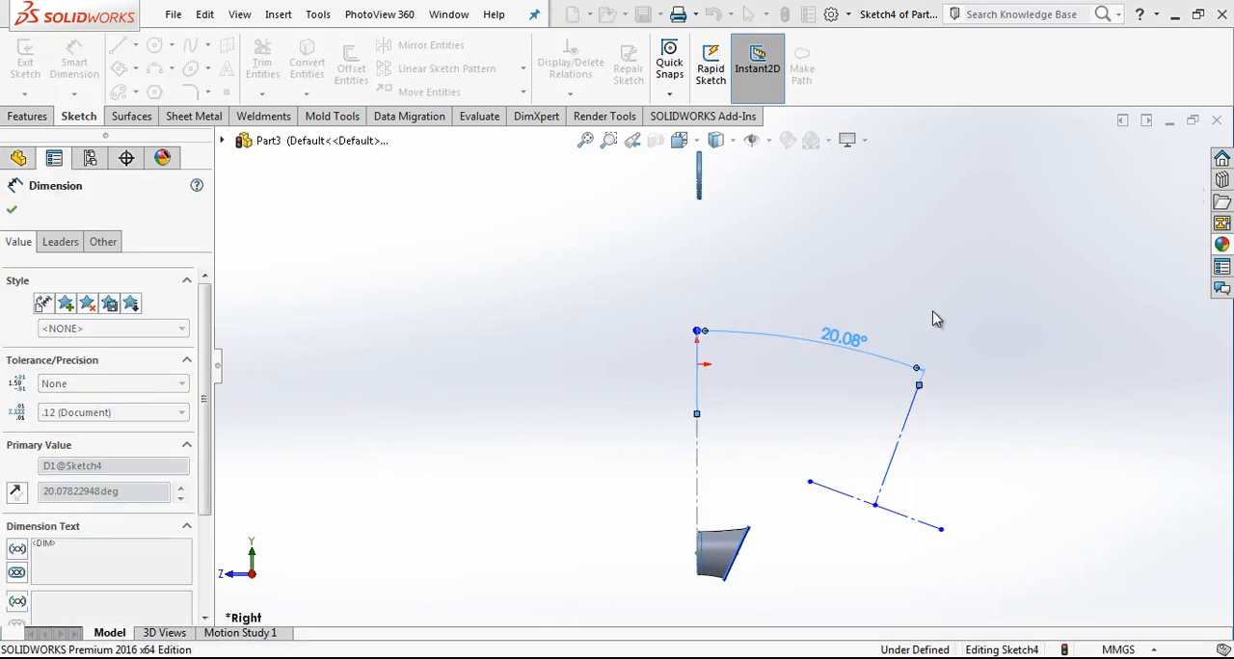
Step: Set the horizontal distance from the vertical centreline to the point where the construction lines meet to 131 mm
click(1007, 333)
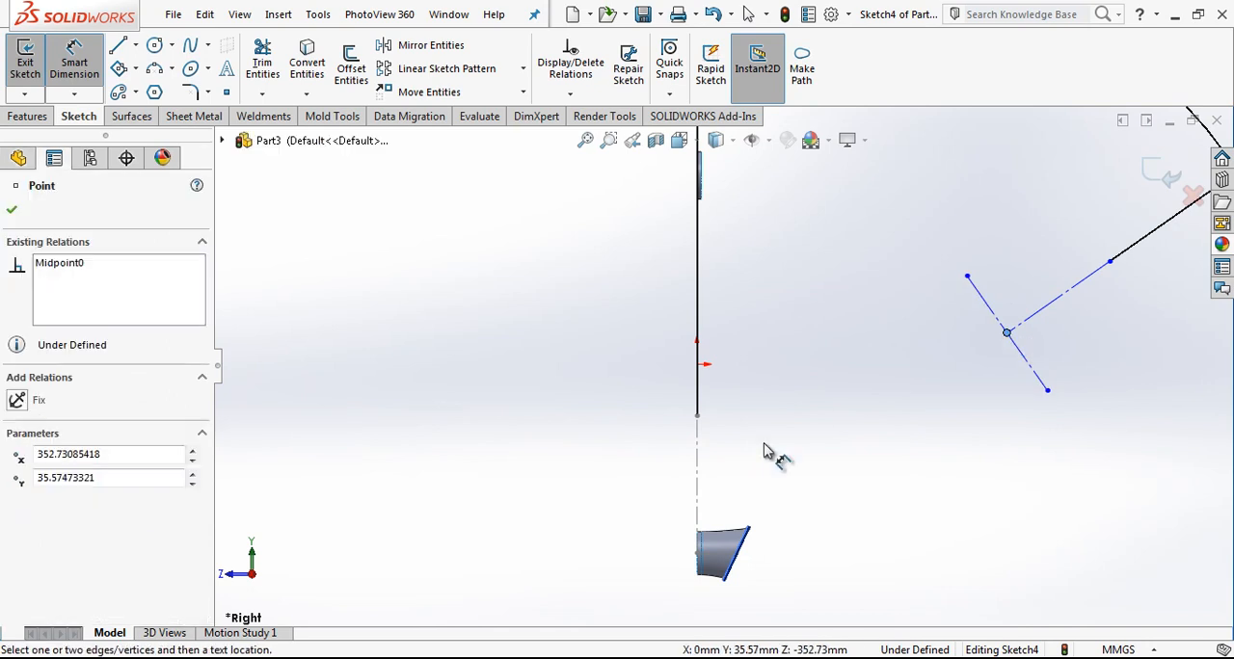
click(699, 466)
click(791, 384)
text(13)
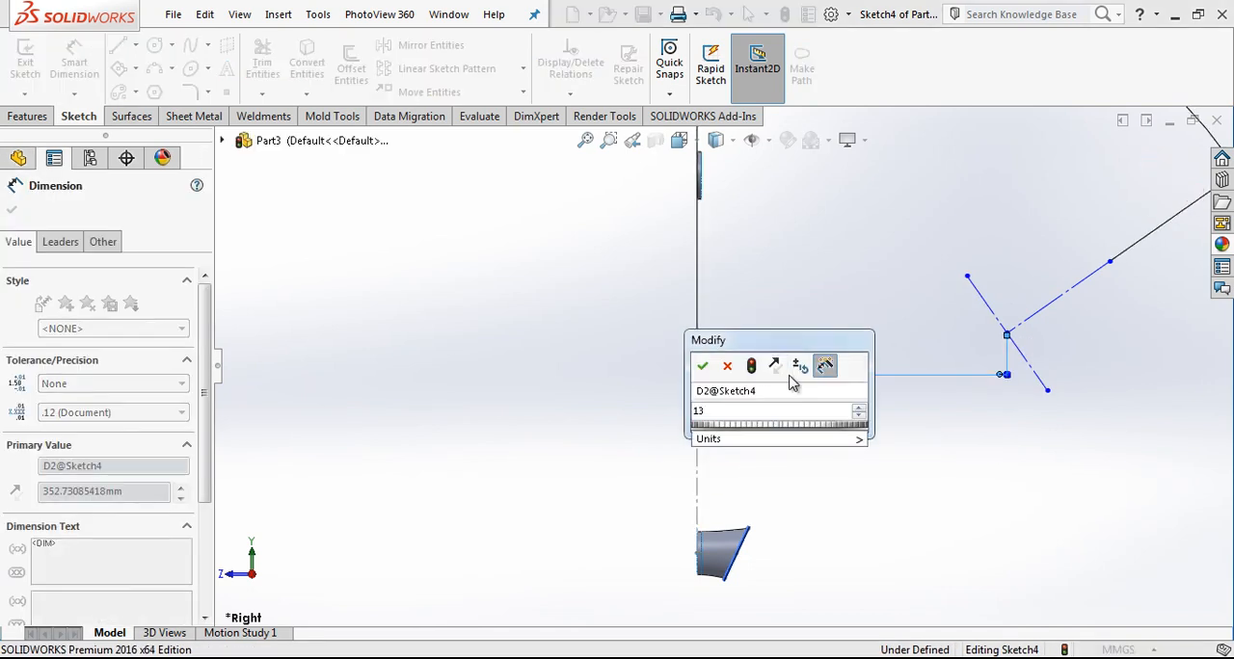
text(1)
key(Return)
Step: Dimension the vertical distance from the lower ring's centre to the point where the construction lines meet, and exit the sketch
click(815, 336)
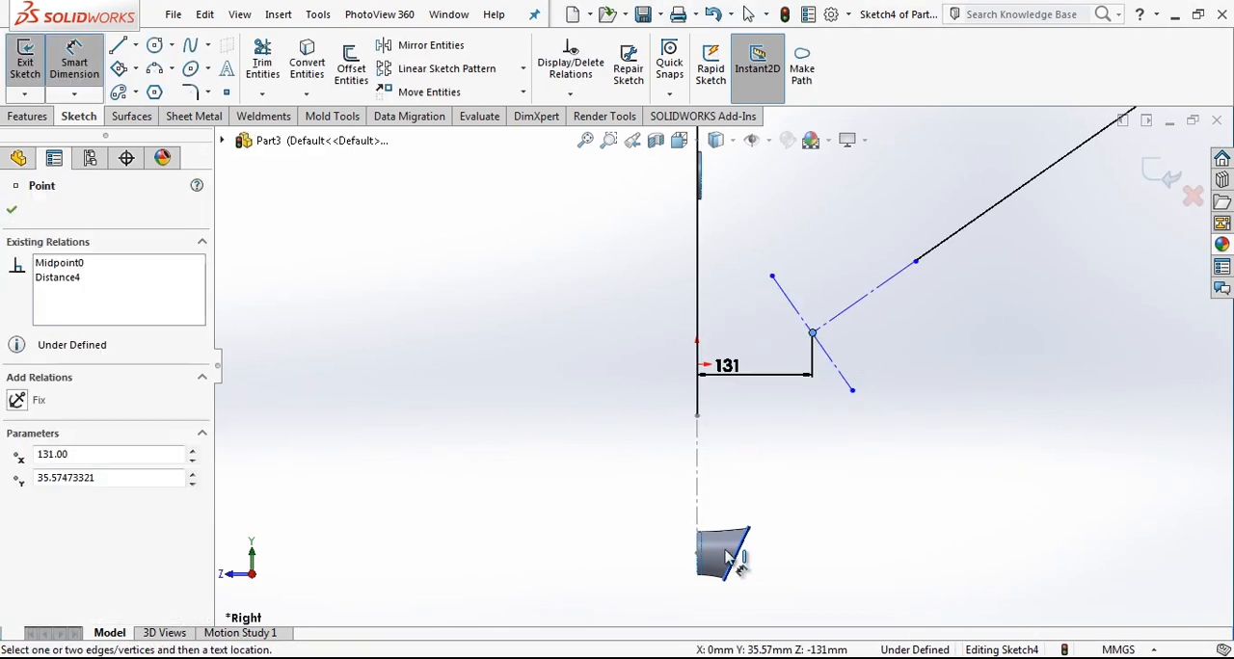
click(698, 553)
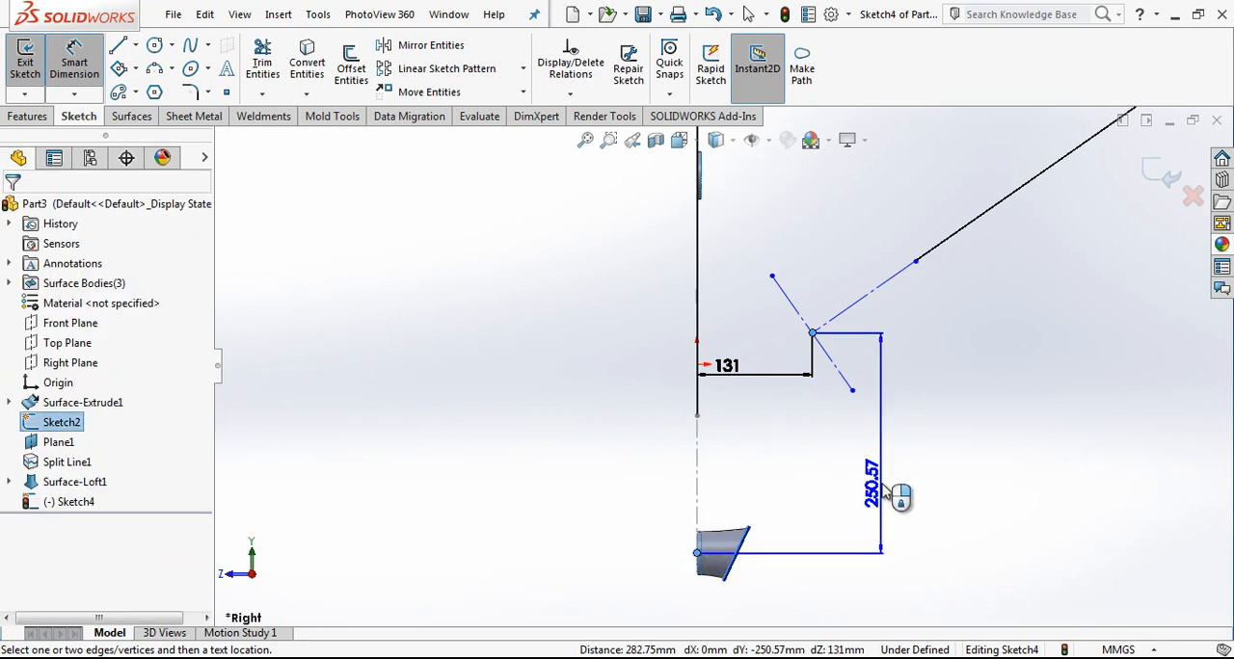
click(888, 495)
key(Return)
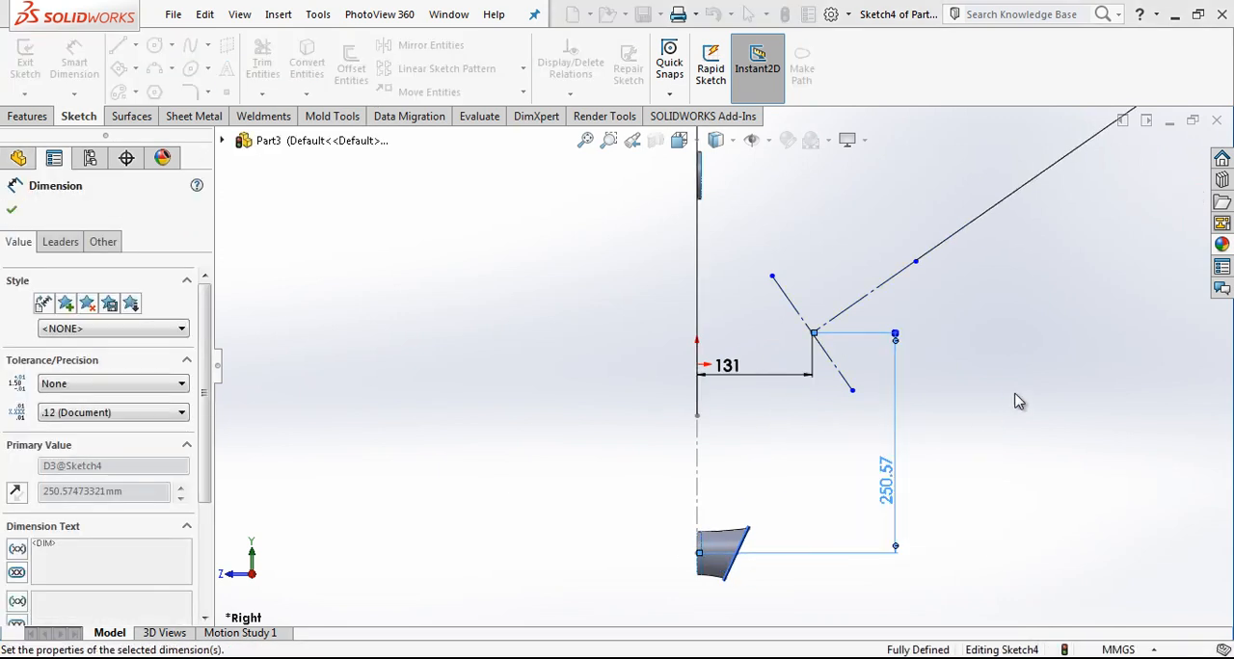
key(Escape)
scroll(835, 534, up, 3)
scroll(783, 484, down, 9)
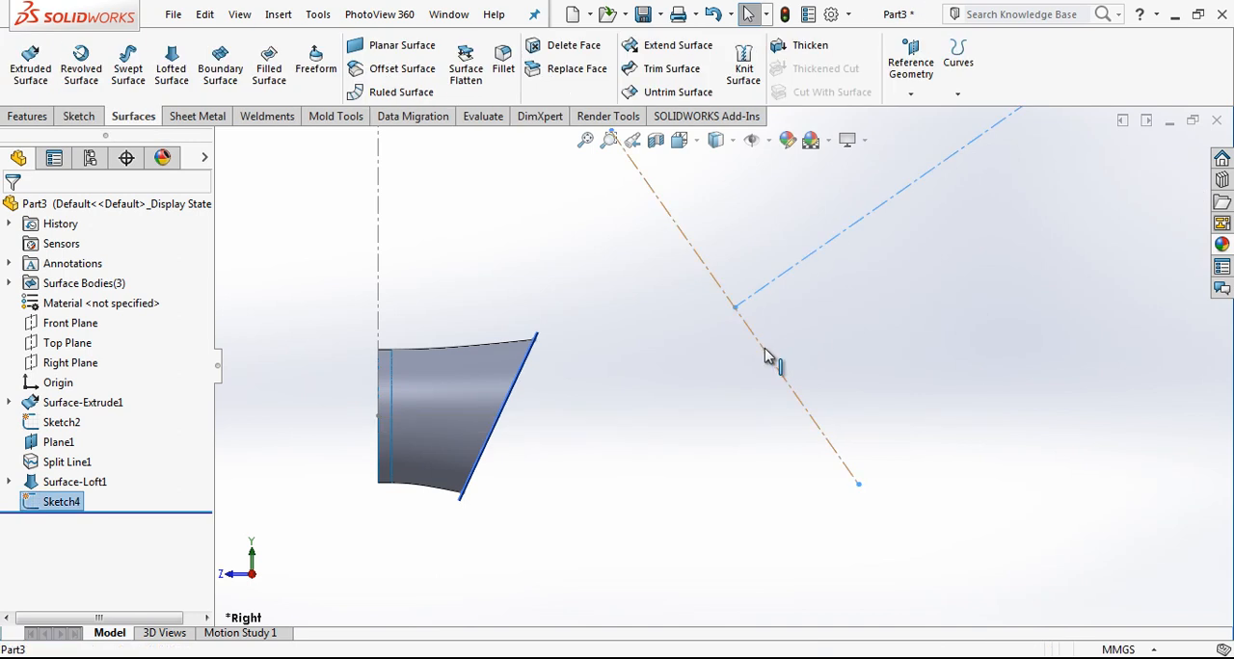
Step: Create a reference plane coincident with the second construction line and perpendicular to the Right Plane
click(910, 68)
click(926, 116)
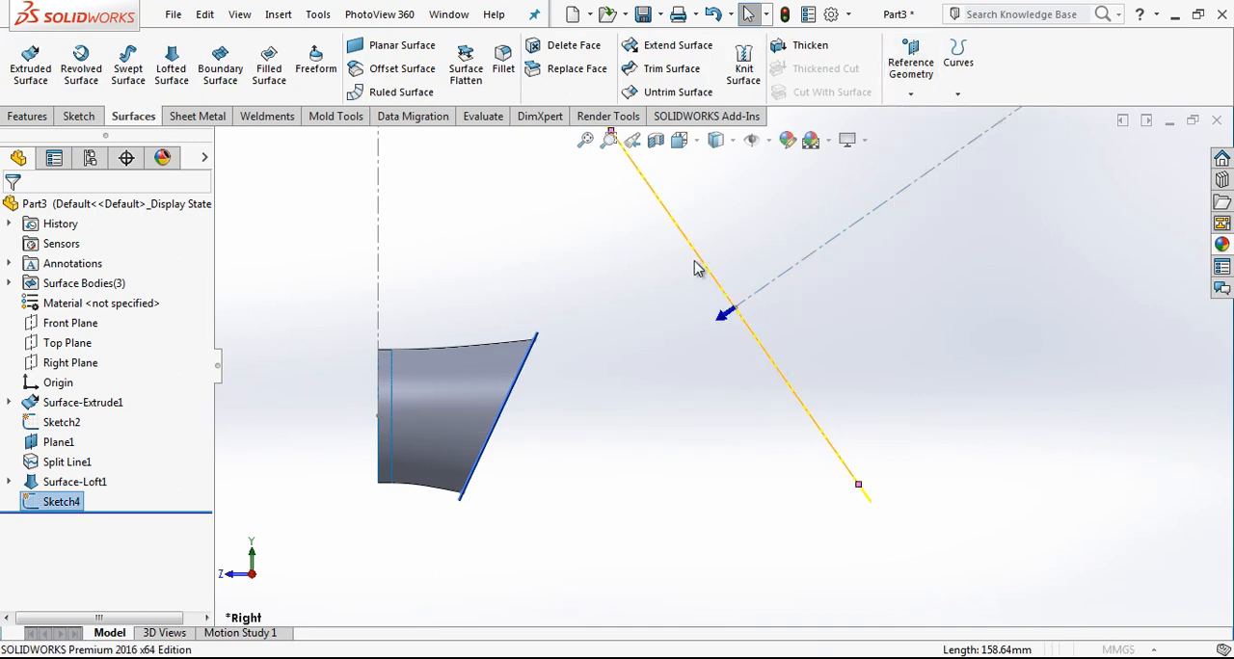
click(697, 267)
click(234, 141)
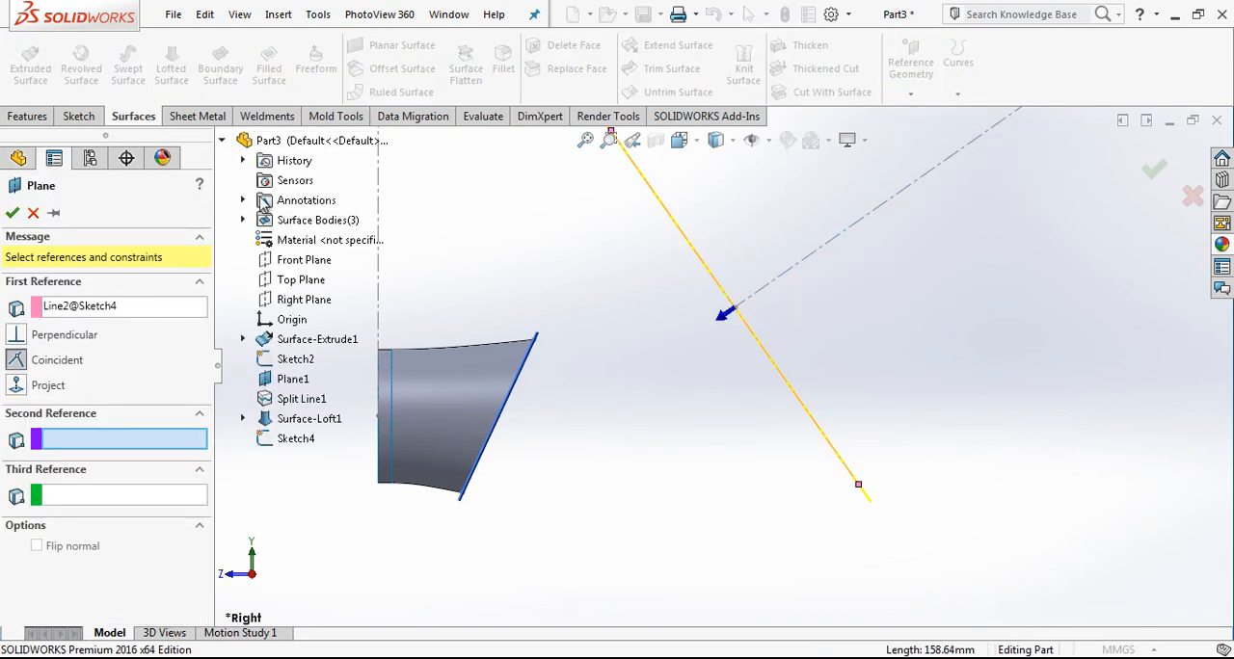
click(307, 302)
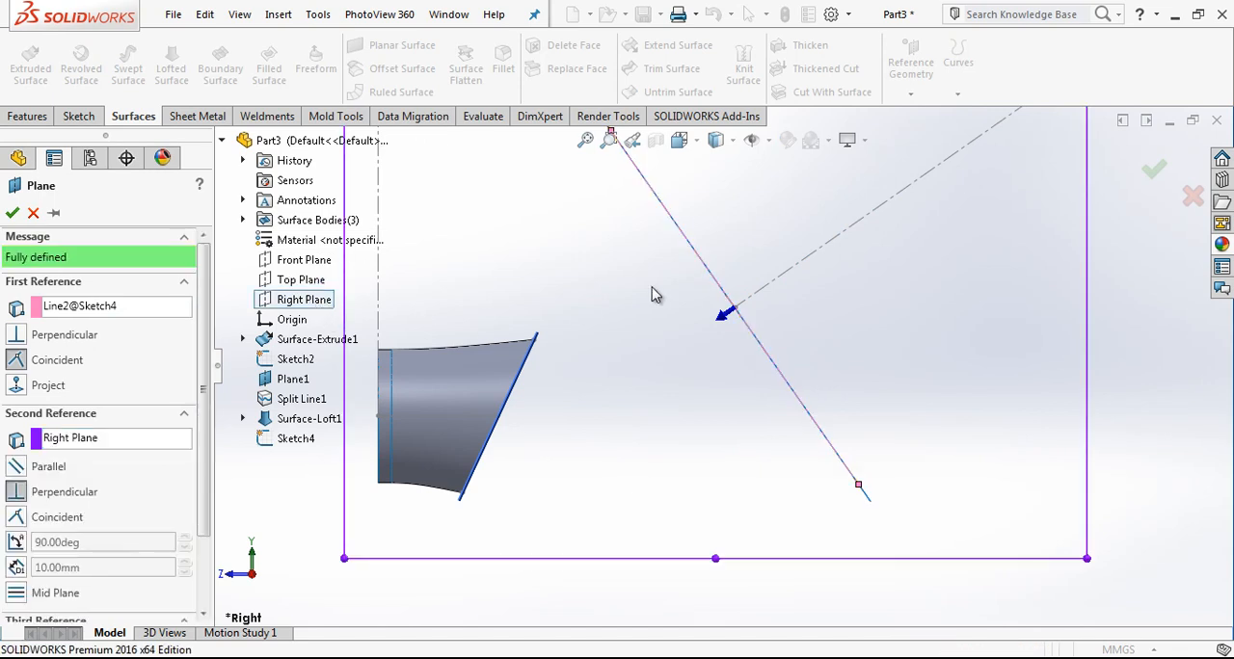
scroll(797, 332, up, 3)
click(69, 311)
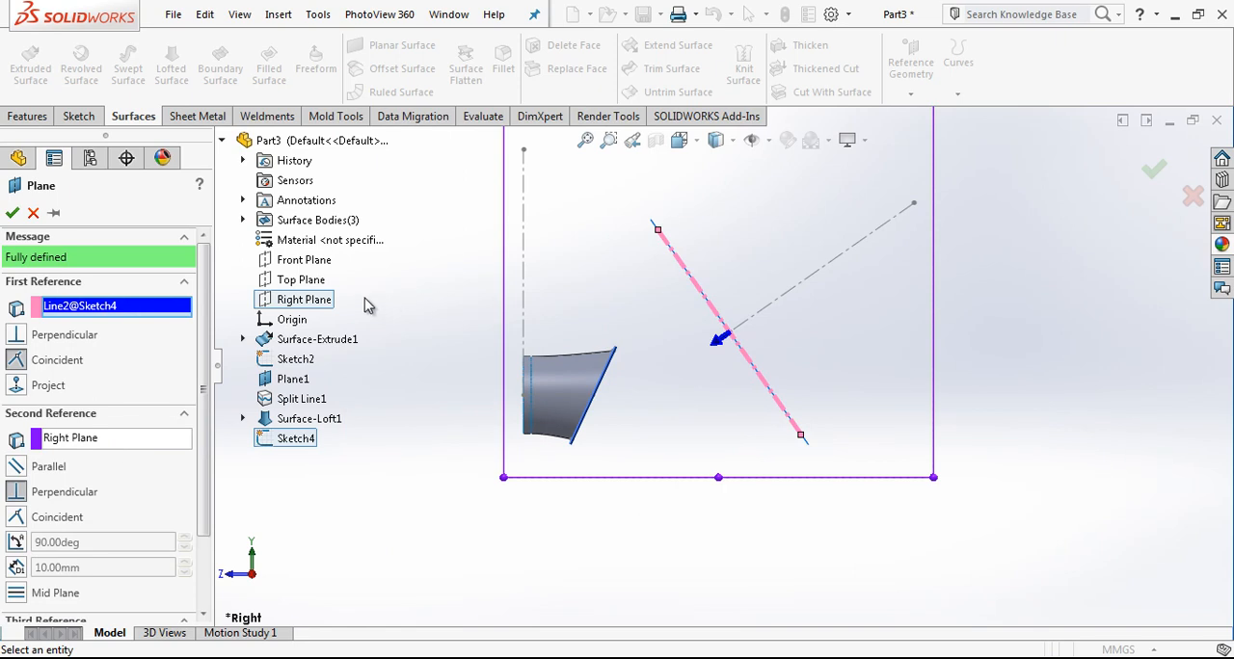
click(11, 212)
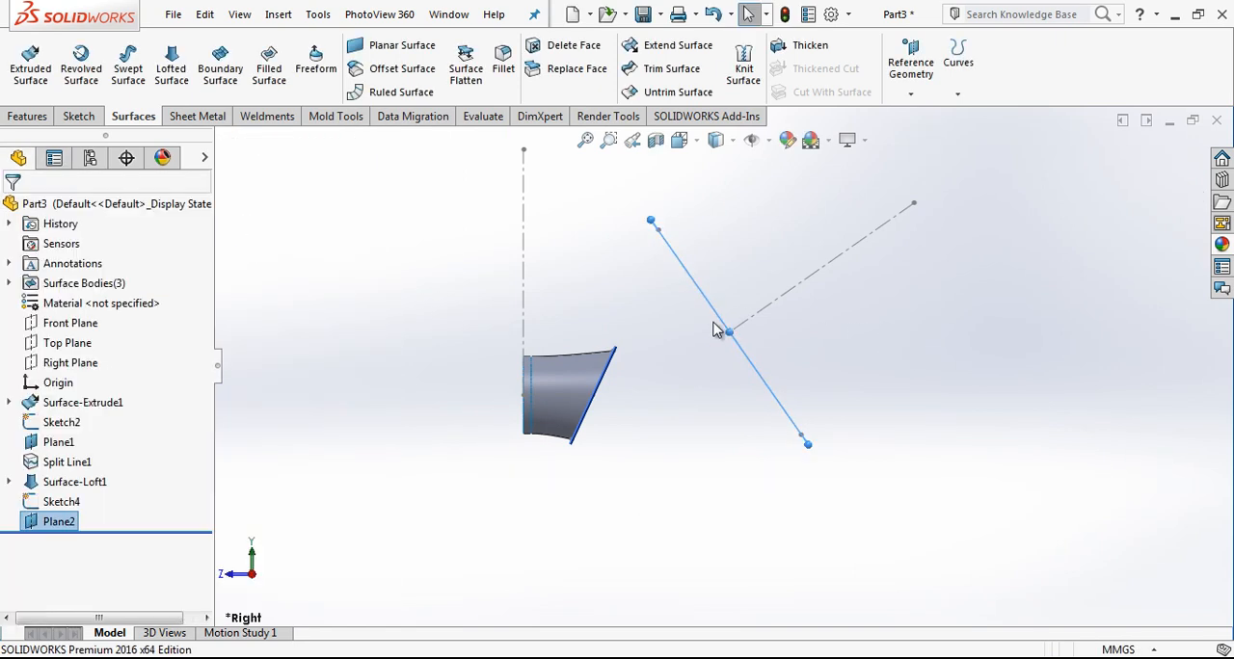
Step: Start a sketch on the new plane and draw a closed four-sided outline with two opposite corners on the slanted construction line
scroll(724, 323, down, 2)
scroll(724, 324, up, 2)
middle_drag(724, 324, 721, 255)
right_click(722, 261)
click(729, 224)
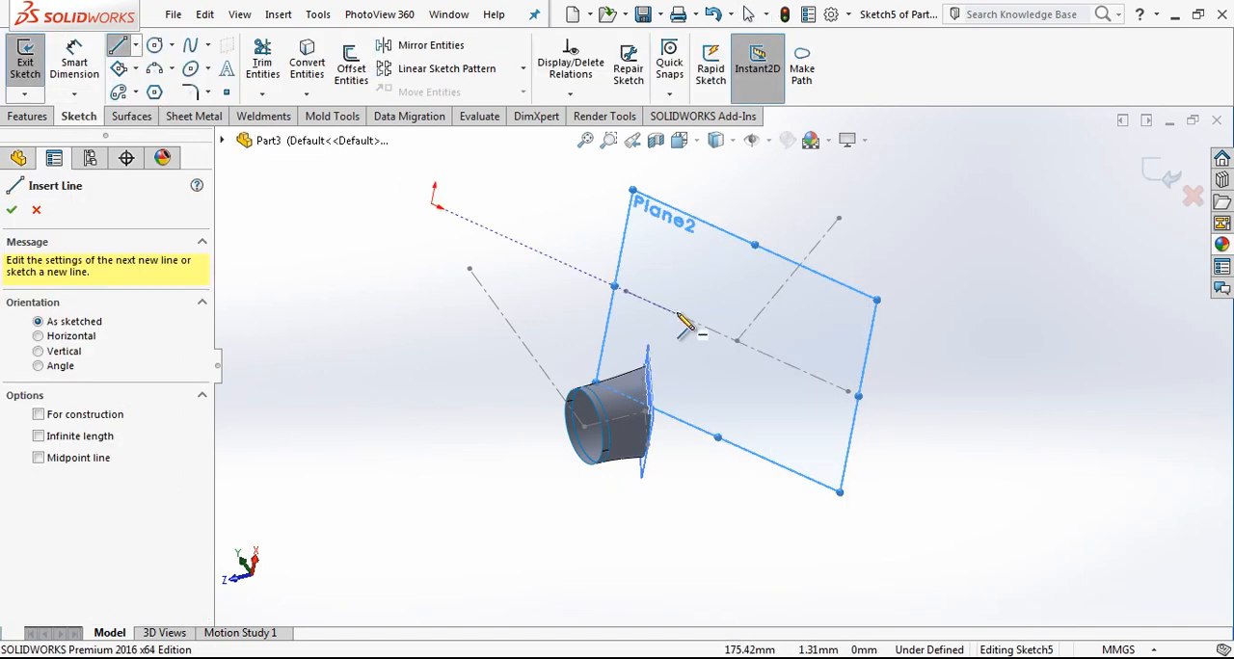
click(679, 315)
click(753, 269)
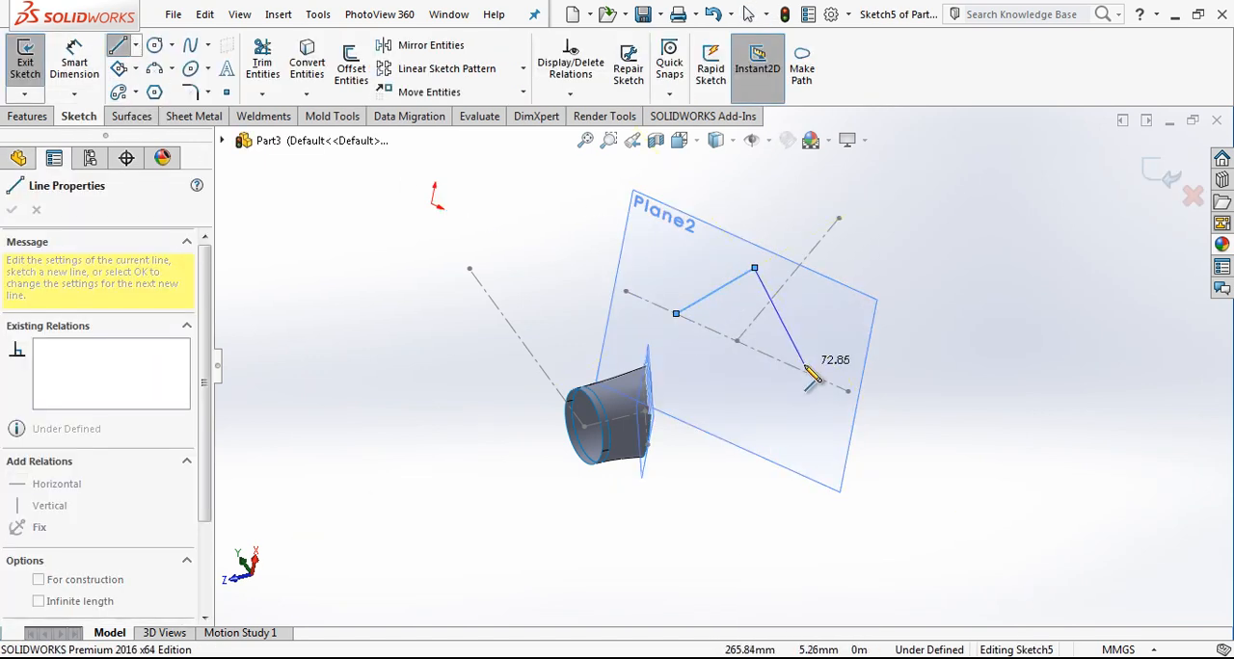
click(802, 370)
click(731, 413)
click(677, 315)
key(Escape)
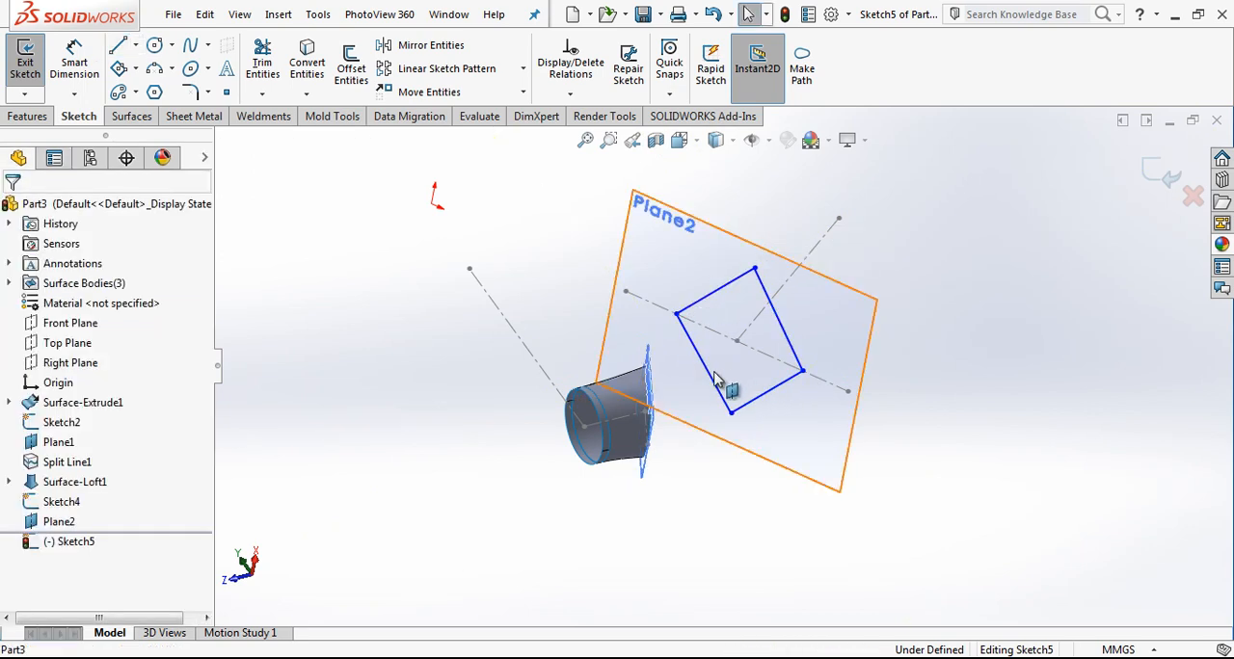
Step: Delete the parallel relation between the two opposite sides of the four-sided outline
click(724, 401)
click(793, 351)
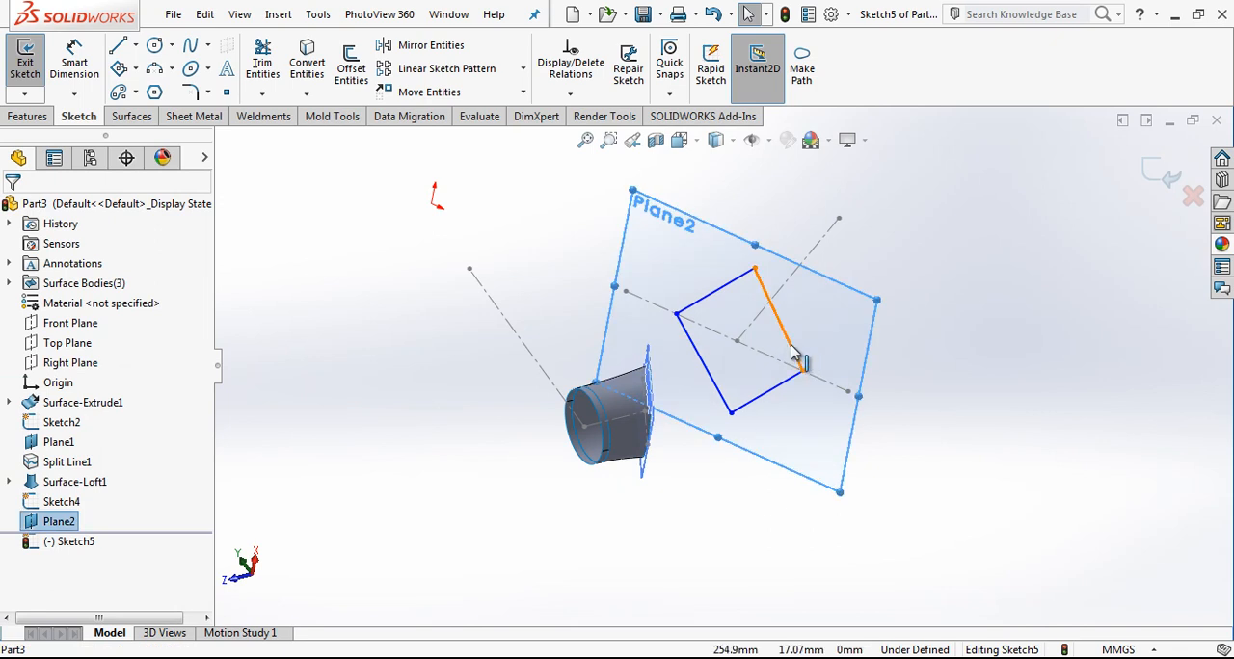
click(791, 345)
click(785, 380)
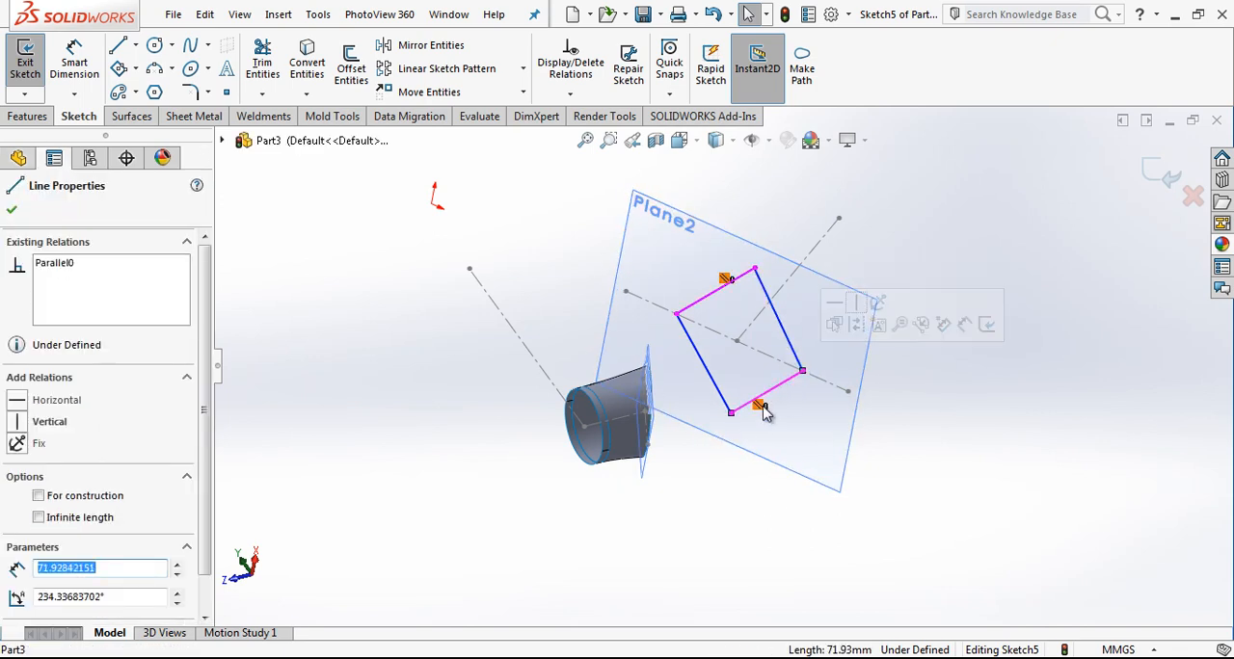
click(761, 406)
key(Delete)
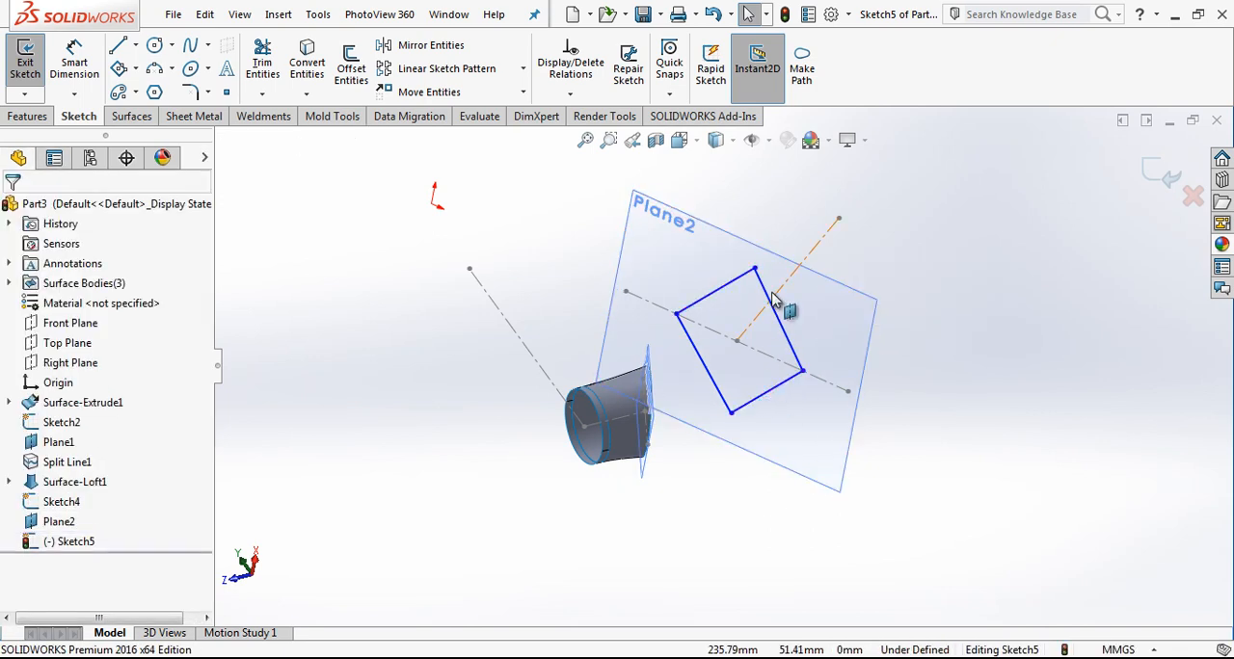
Step: Draw two connected lines from the outline's left corner through the construction lines' intersection point to its upper corner
scroll(781, 279, down, 3)
click(638, 367)
key(Escape)
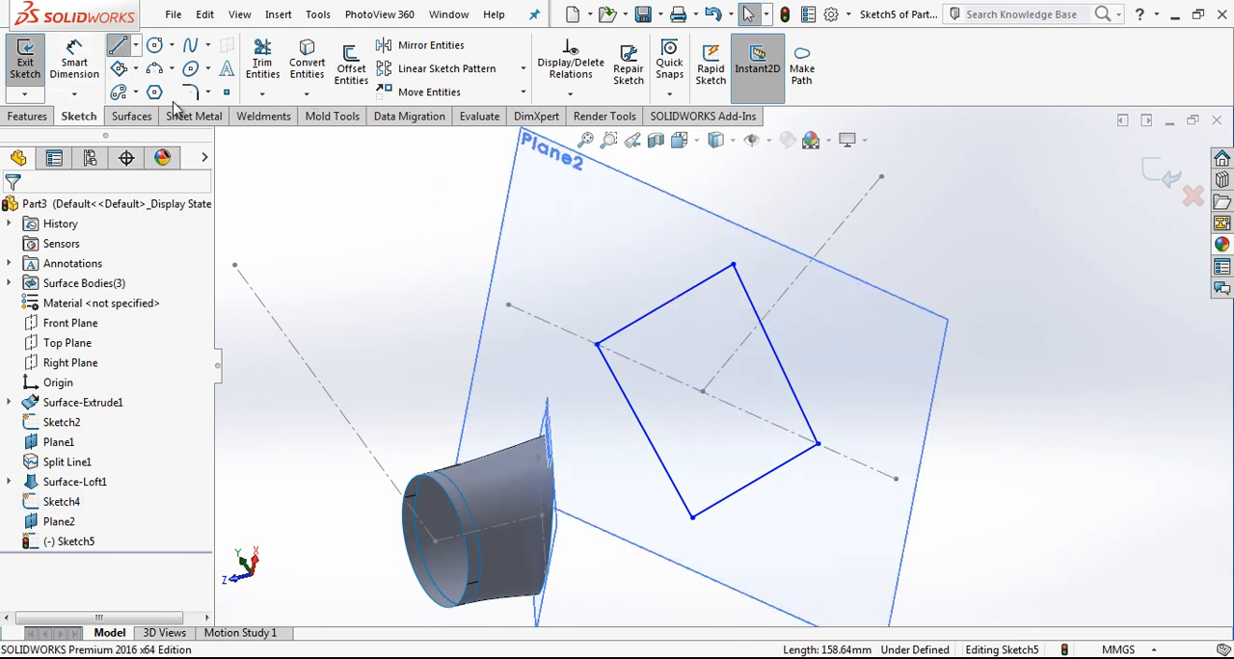
click(117, 48)
click(598, 345)
click(702, 390)
click(733, 266)
key(Escape)
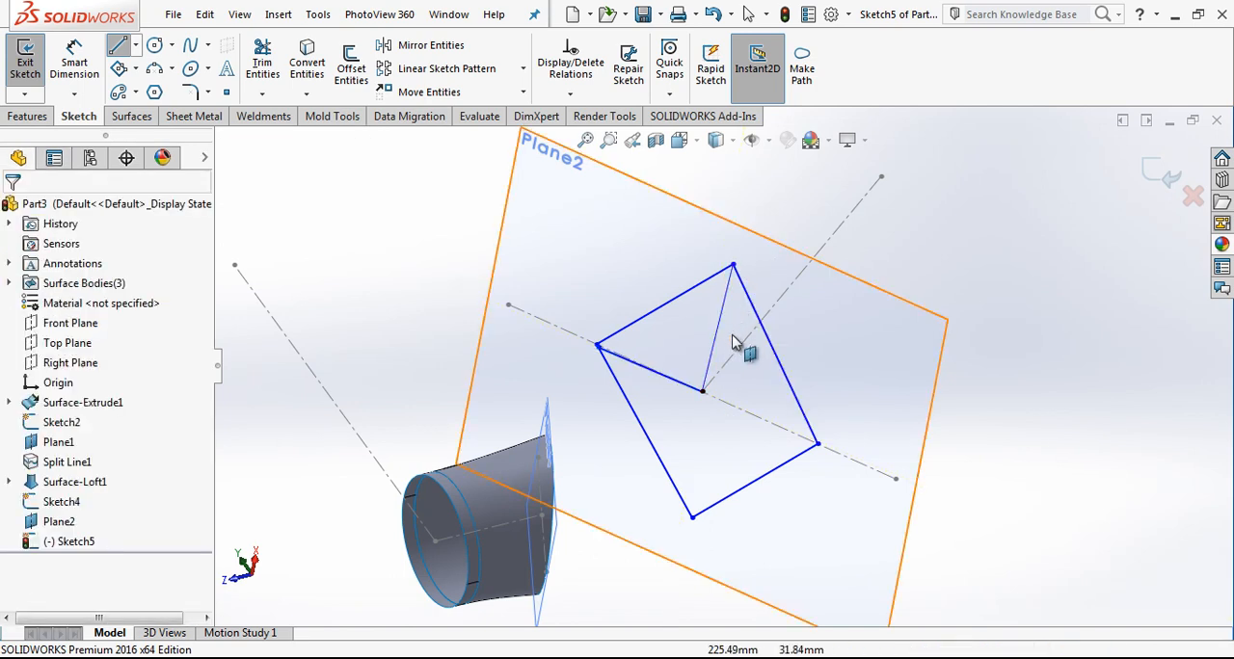
Step: Convert the two new lines inside the outline to construction geometry
click(670, 377)
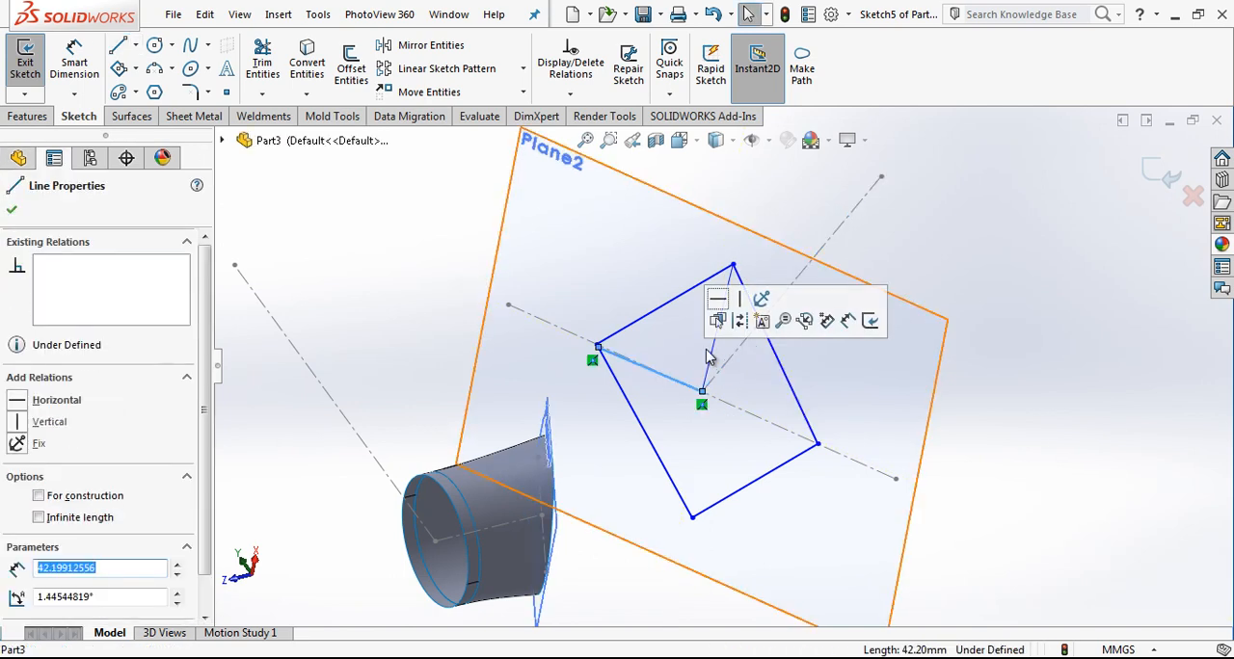
click(714, 320)
click(718, 326)
click(770, 271)
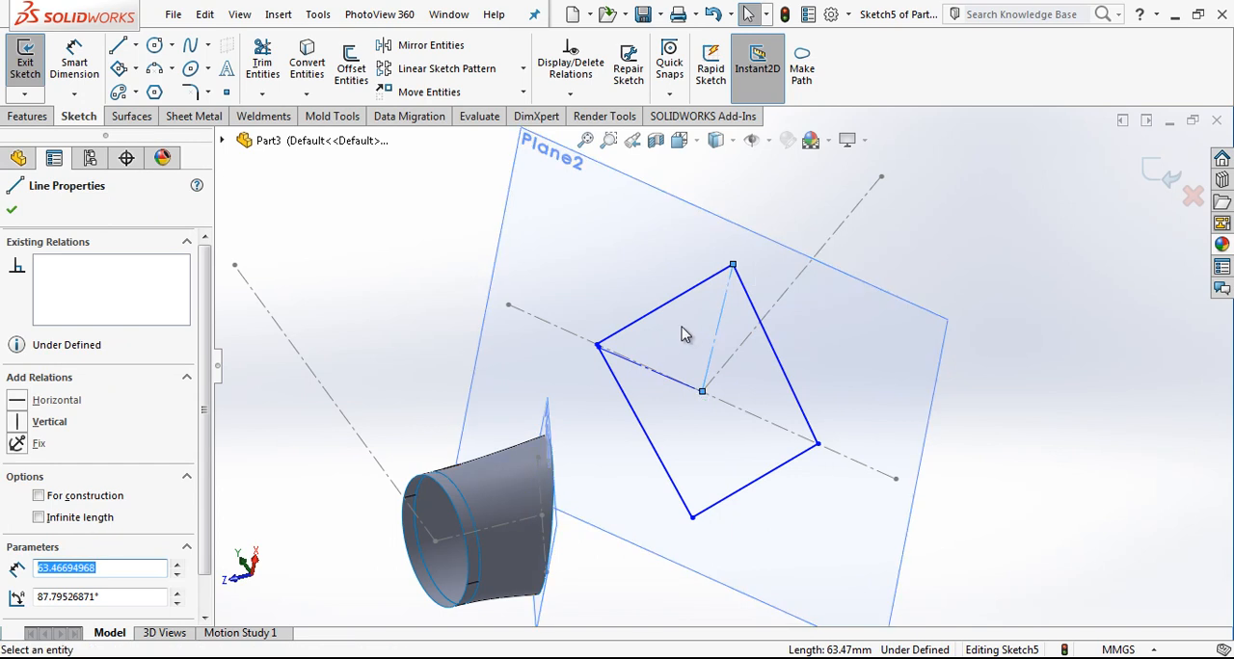
Step: Make the construction line at the outline's left corner collinear with the slanted construction line
scroll(617, 346, down, 6)
mouse_move(559, 357)
mouse_down()
mouse_move(538, 337)
mouse_move(552, 345)
mouse_up()
scroll(640, 418, up, 5)
click(701, 382)
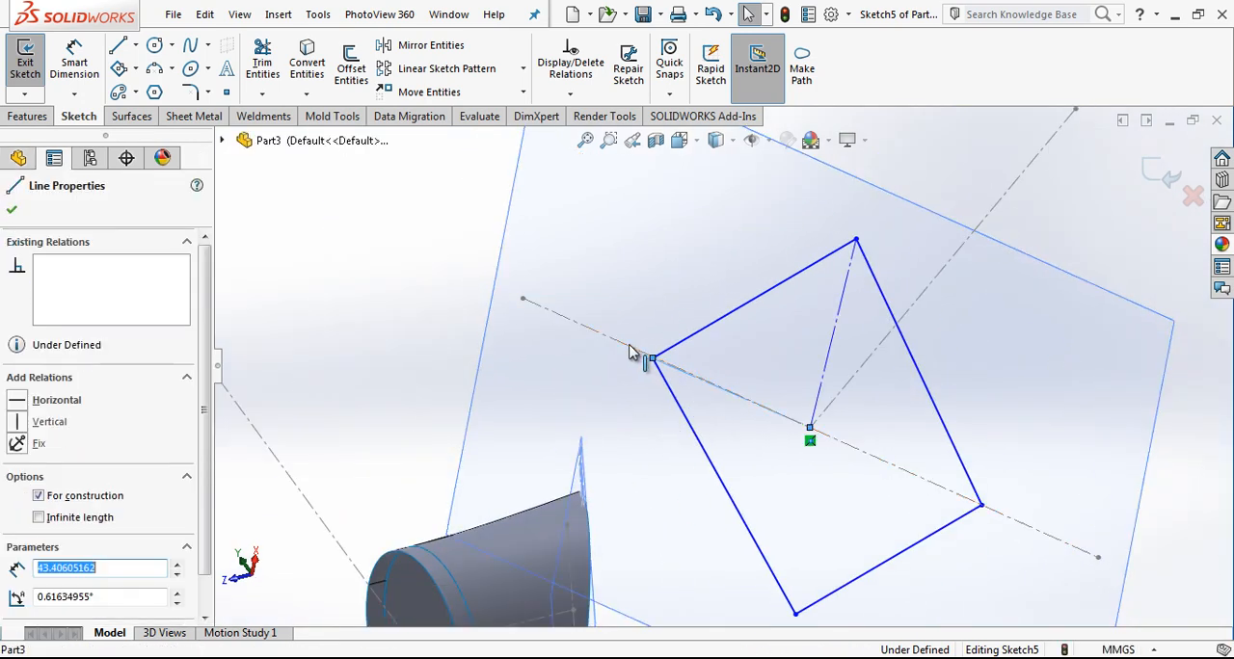
ctrl+click(636, 352)
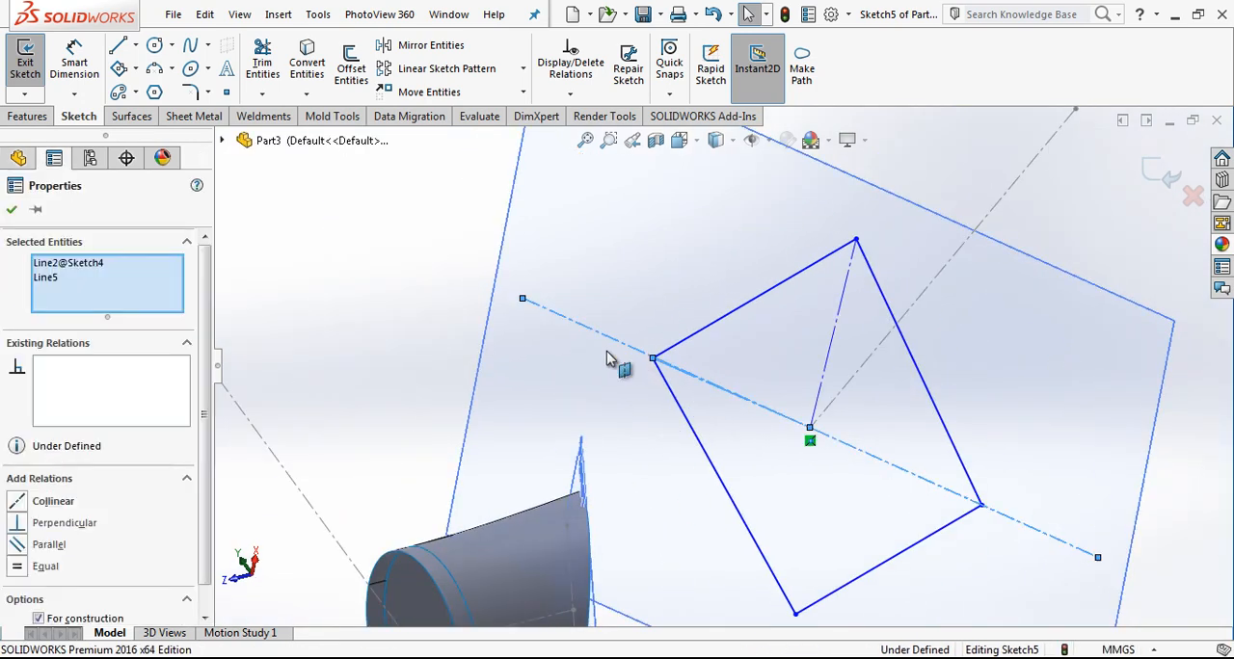
click(60, 500)
click(684, 439)
scroll(686, 440, up, 3)
right_drag(692, 443, 708, 350)
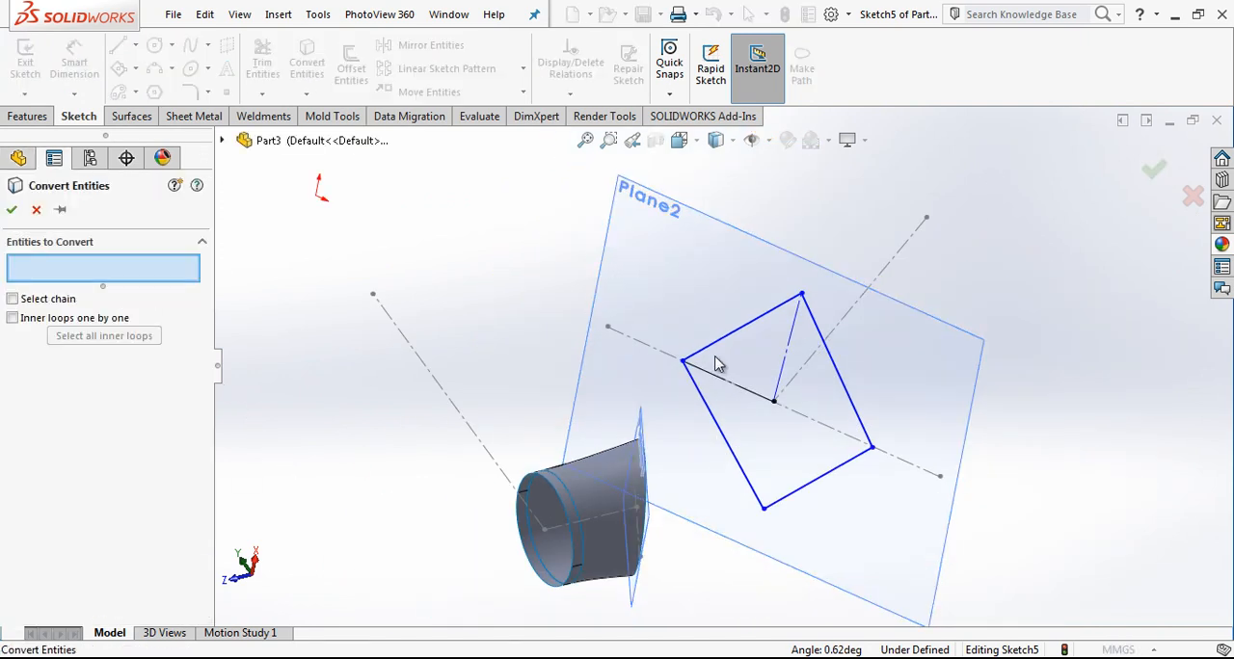
key(Escape)
Step: Dimension the angle between the outline's upper-left side and the collinear construction line as 47.5°
click(82, 55)
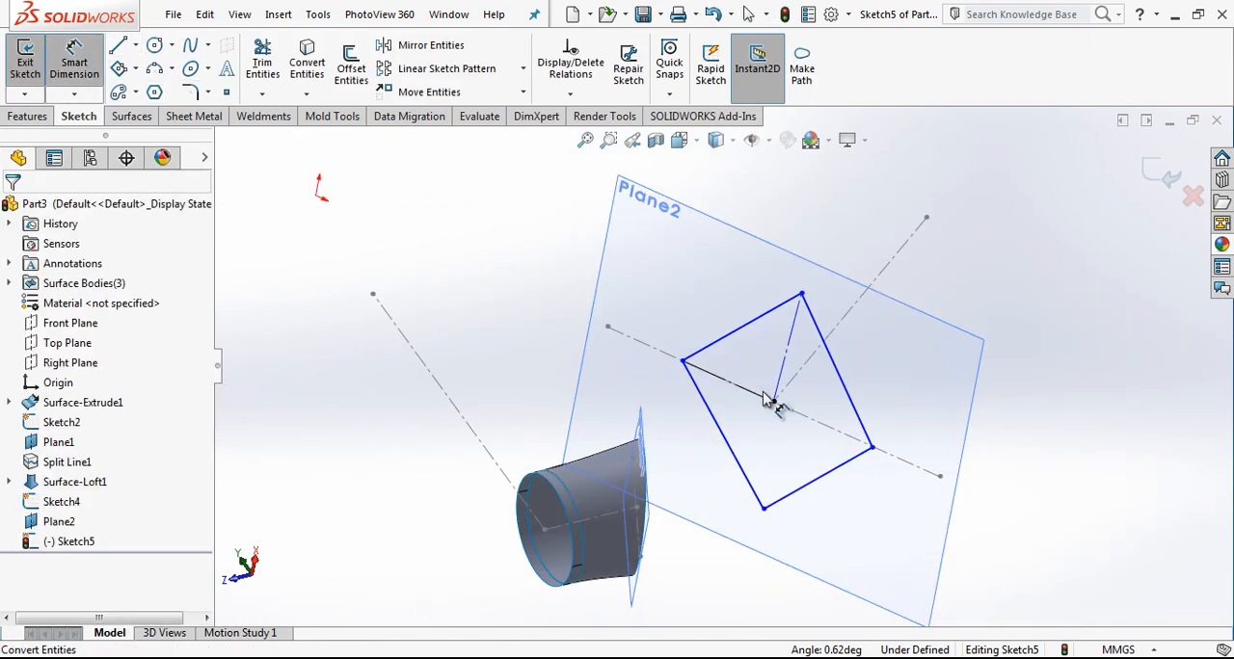
click(721, 349)
click(760, 391)
click(762, 378)
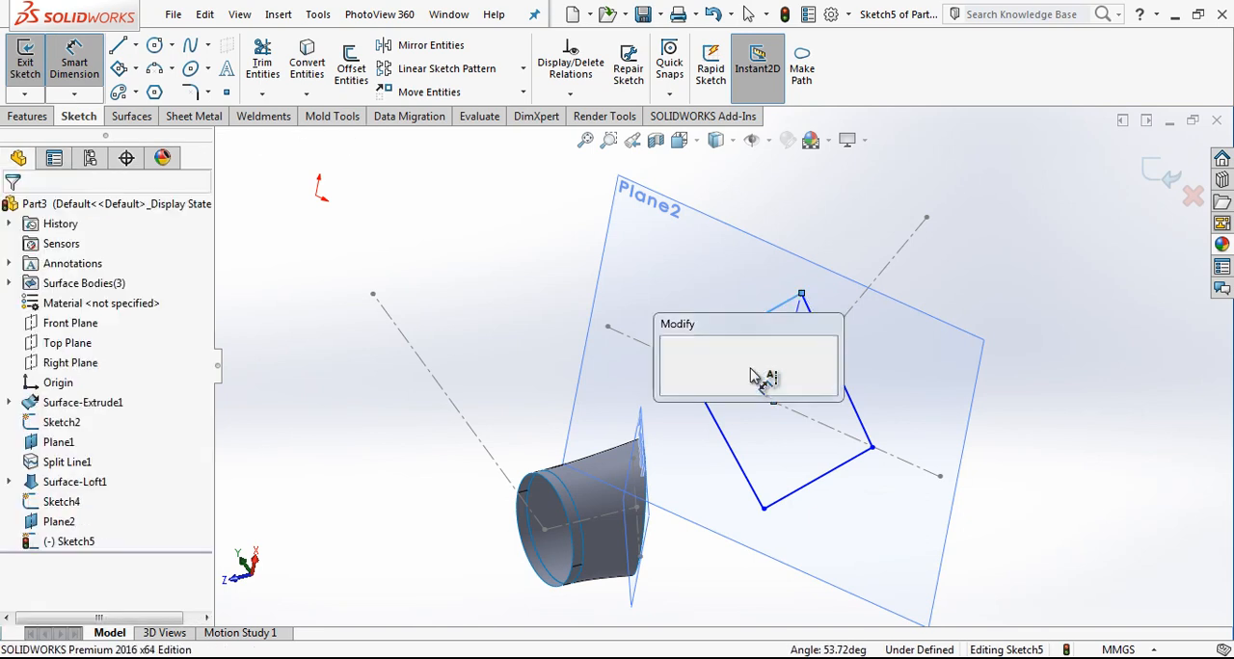
text(47.5)
key(Return)
Step: Dimension the angle between the outline's upper-right side and the slanted construction line as 42.5°
click(849, 408)
click(836, 427)
click(824, 411)
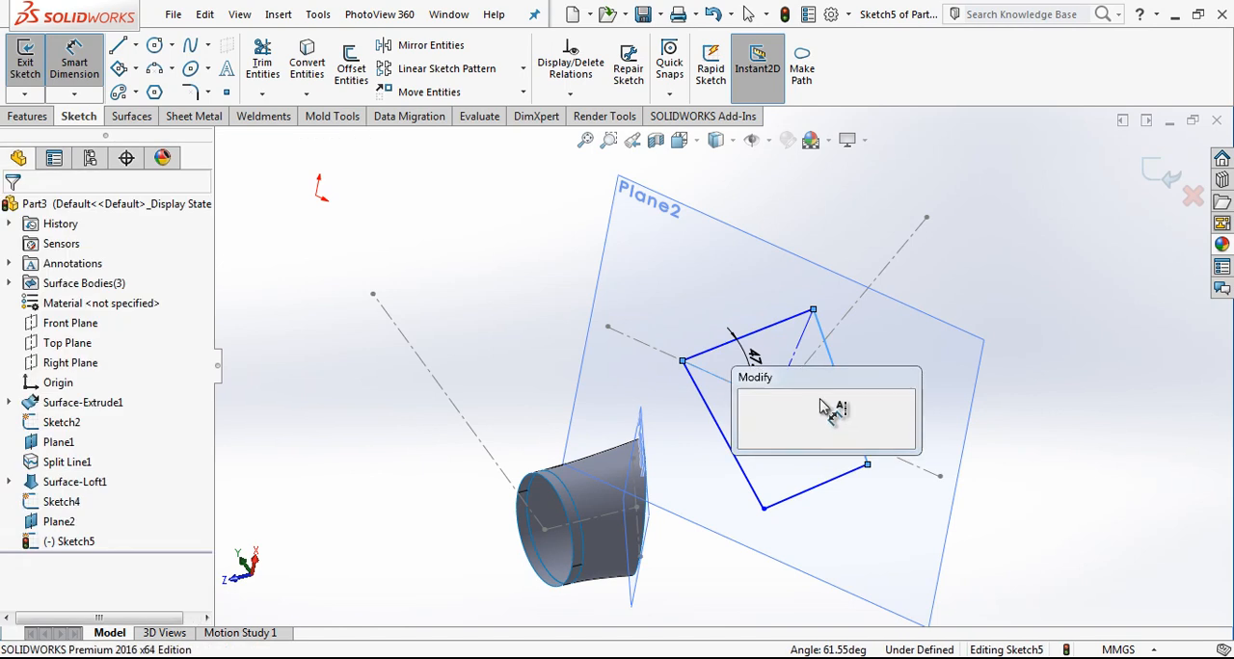
text(42.5)
key(Return)
key(Escape)
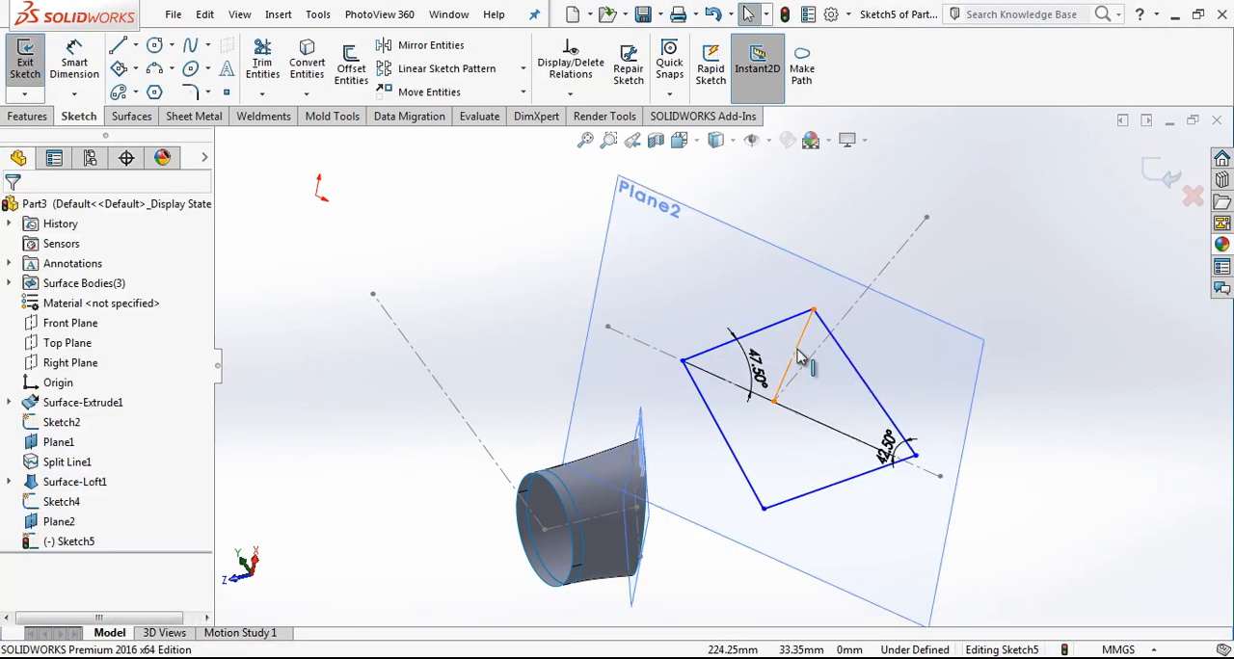
Step: Make the two short construction lines inside the outline perpendicular to each other
click(796, 353)
ctrl+click(738, 385)
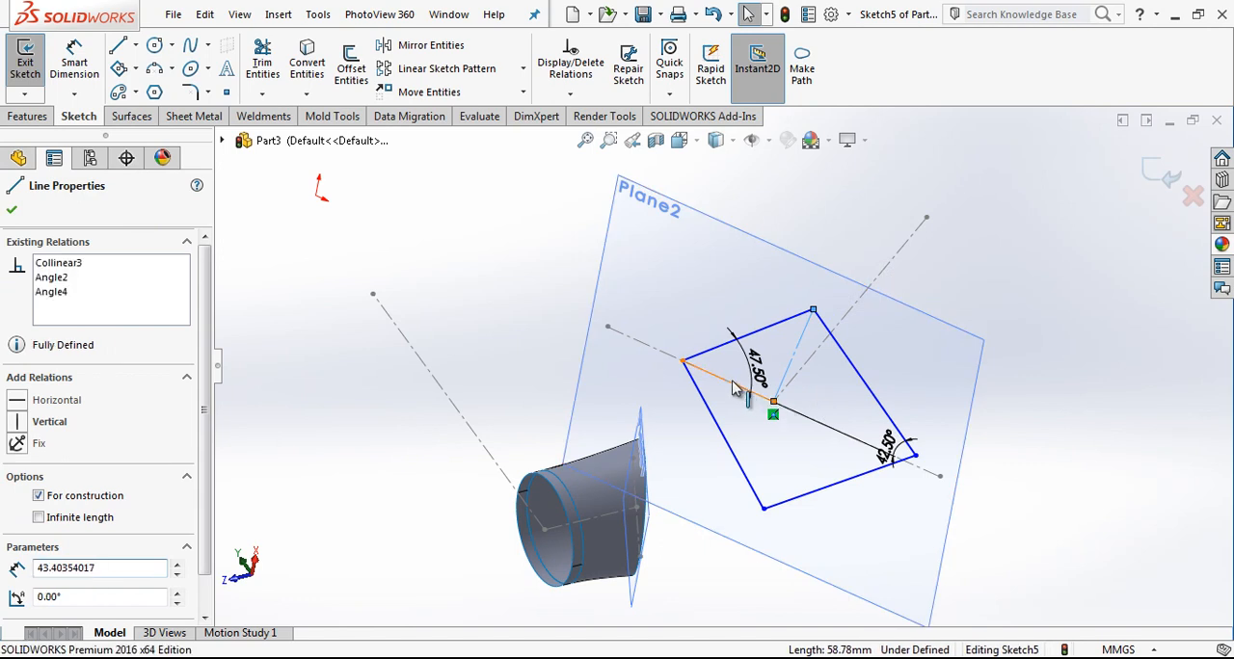
click(58, 566)
key(Escape)
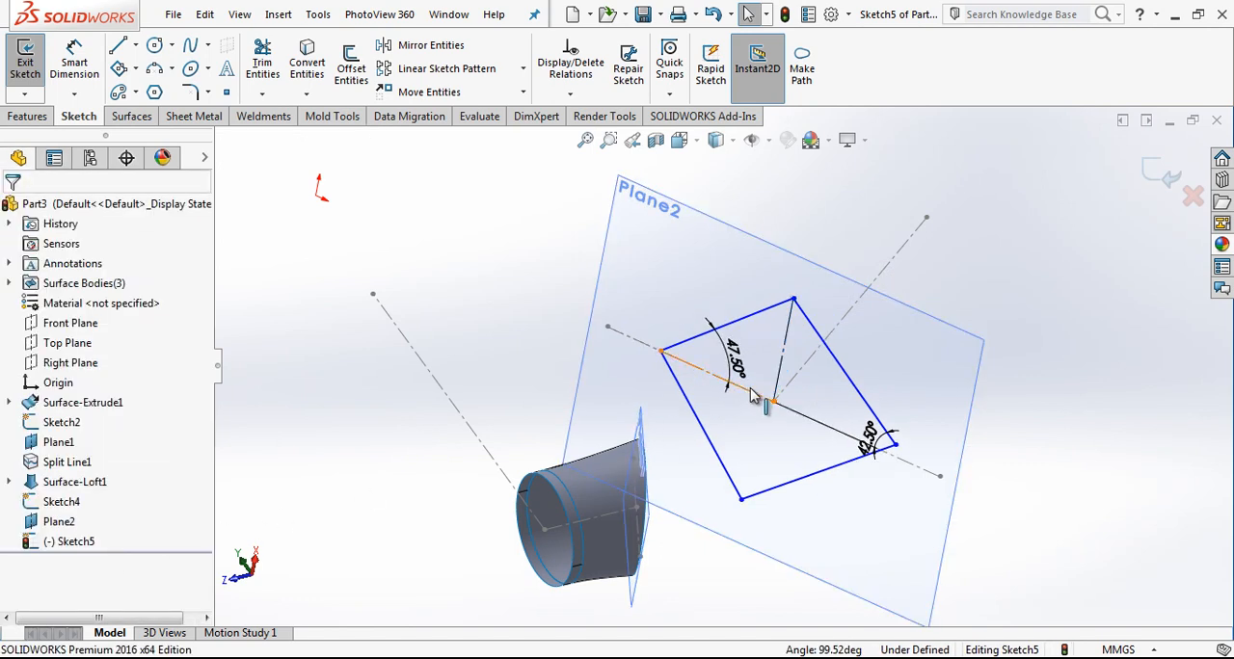
Step: Make the two outline sides meeting at the left corner symmetric about the collinear construction line
click(718, 383)
ctrl+click(721, 328)
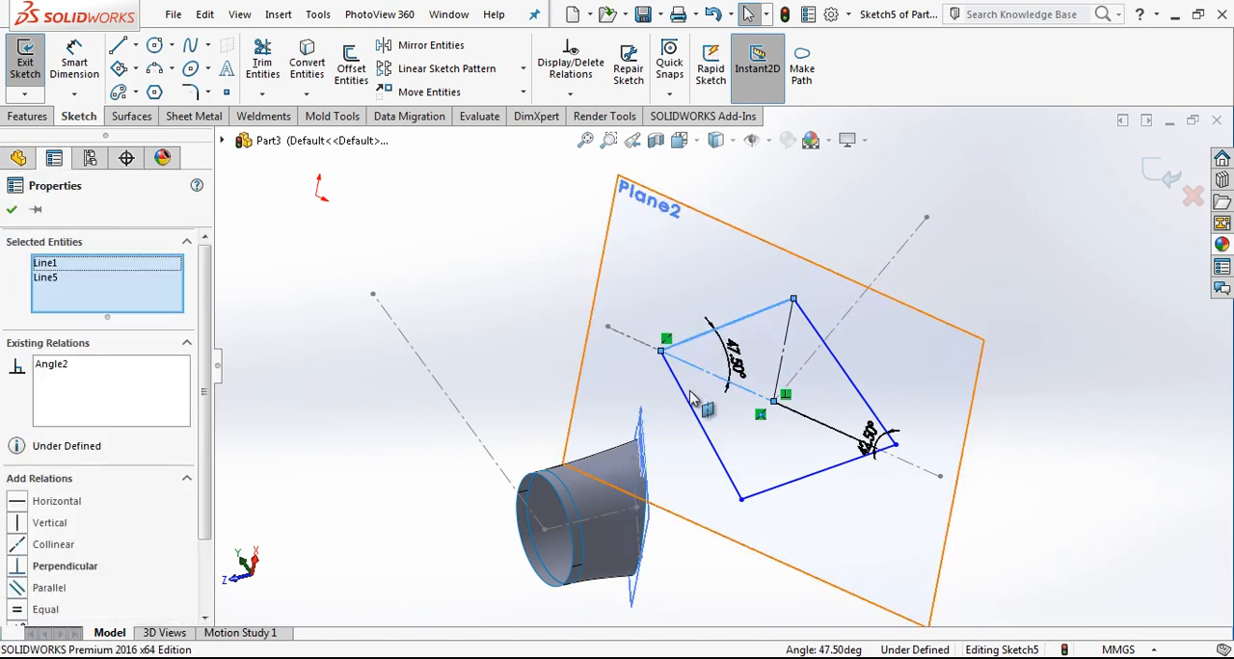
ctrl+click(687, 400)
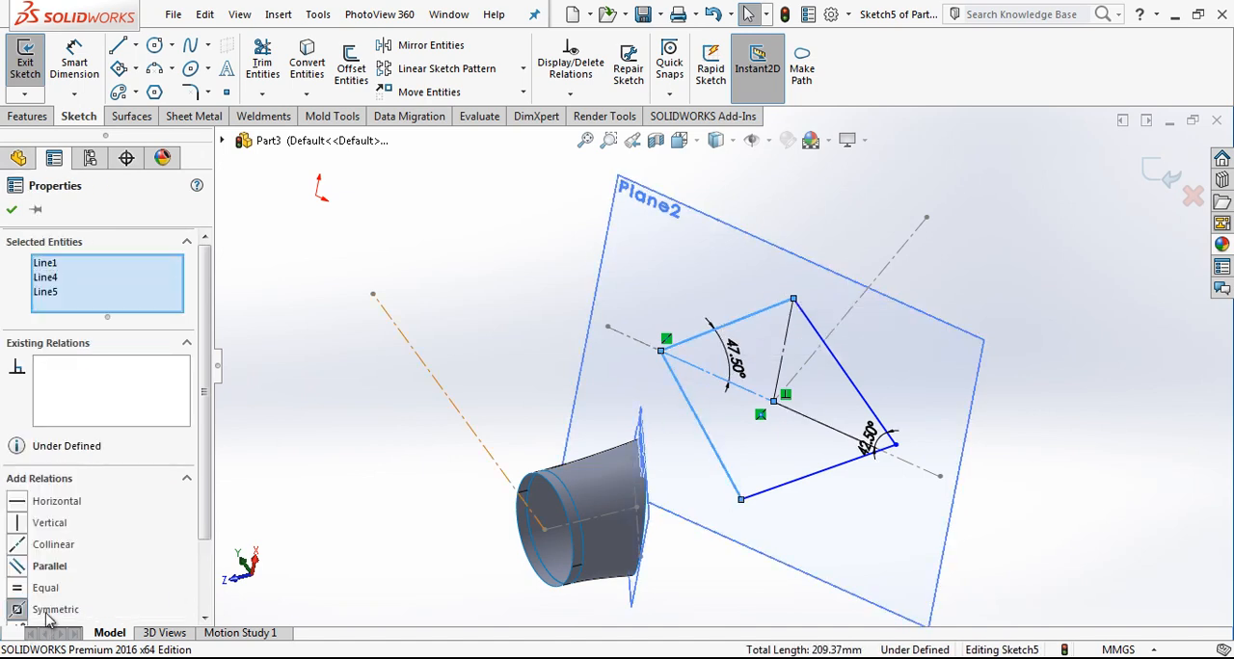
click(50, 612)
key(Escape)
Step: Make the two outline sides meeting at the right corner symmetric about the collinear construction line
click(771, 396)
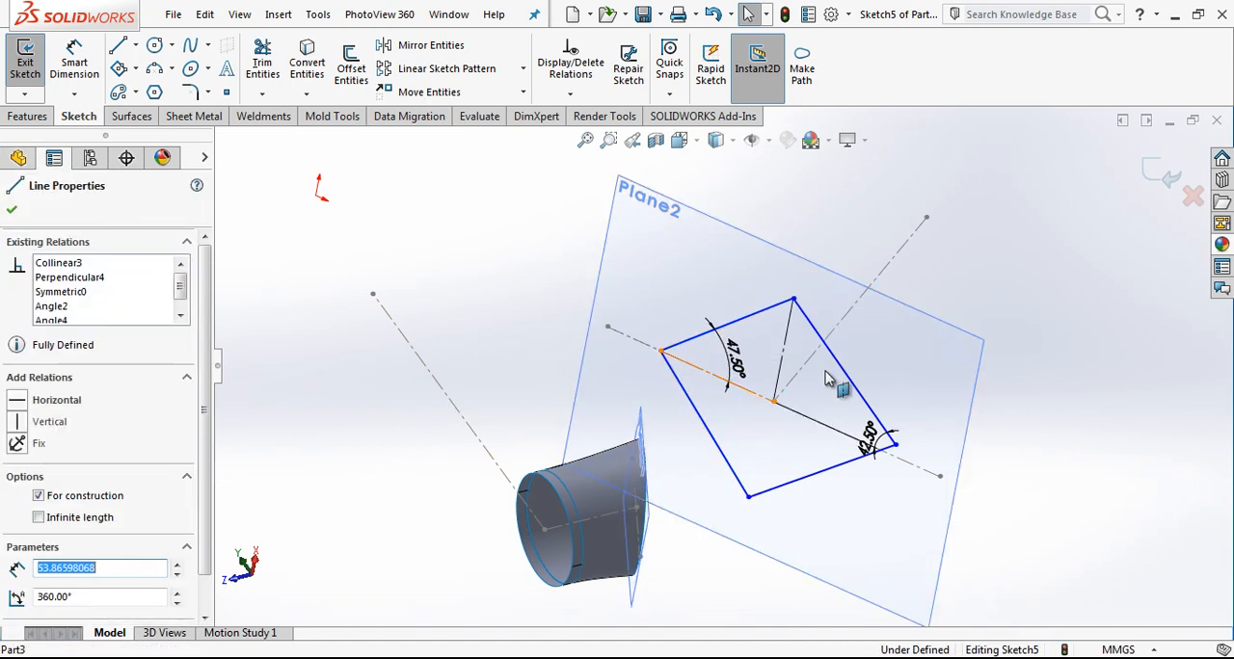
click(857, 389)
ctrl+click(820, 471)
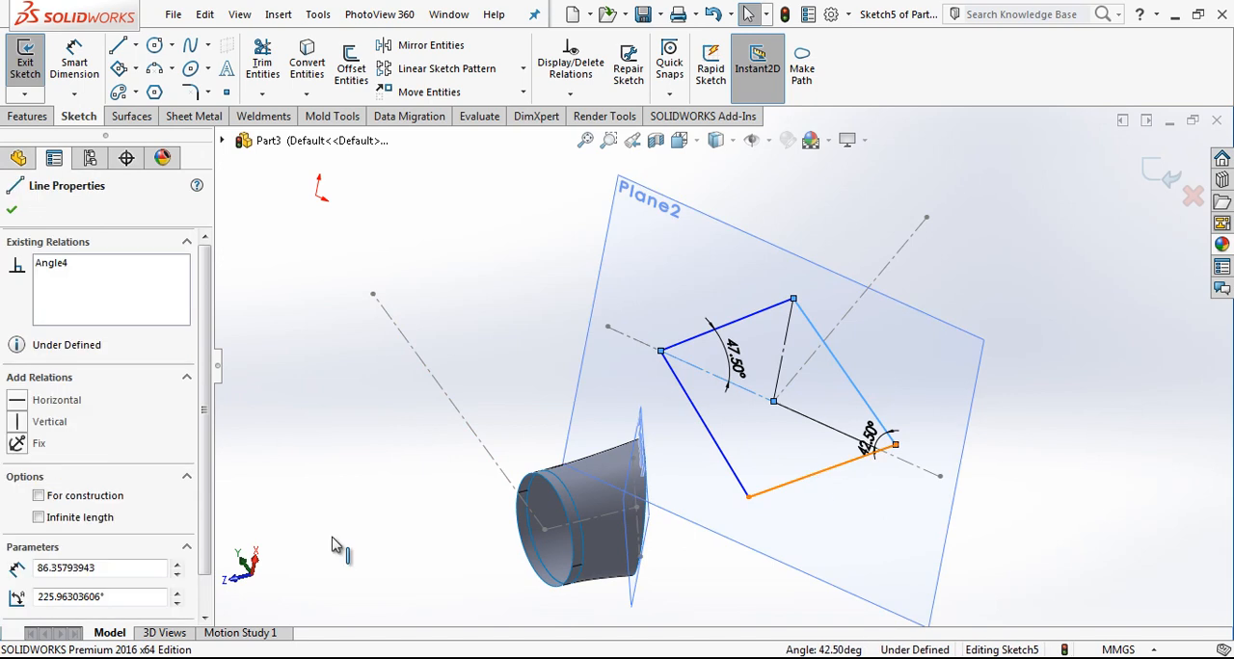
click(55, 610)
key(Escape)
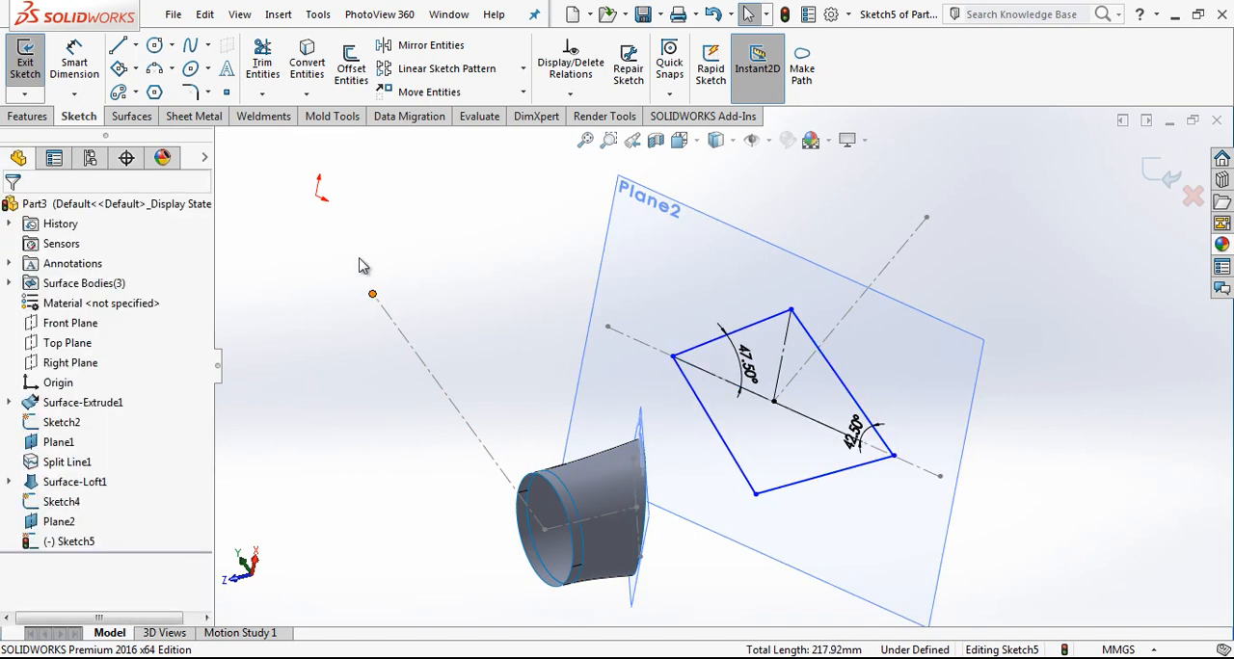
Step: Try to dimension the angle between the outline's lower-left side and the collinear construction line
click(75, 56)
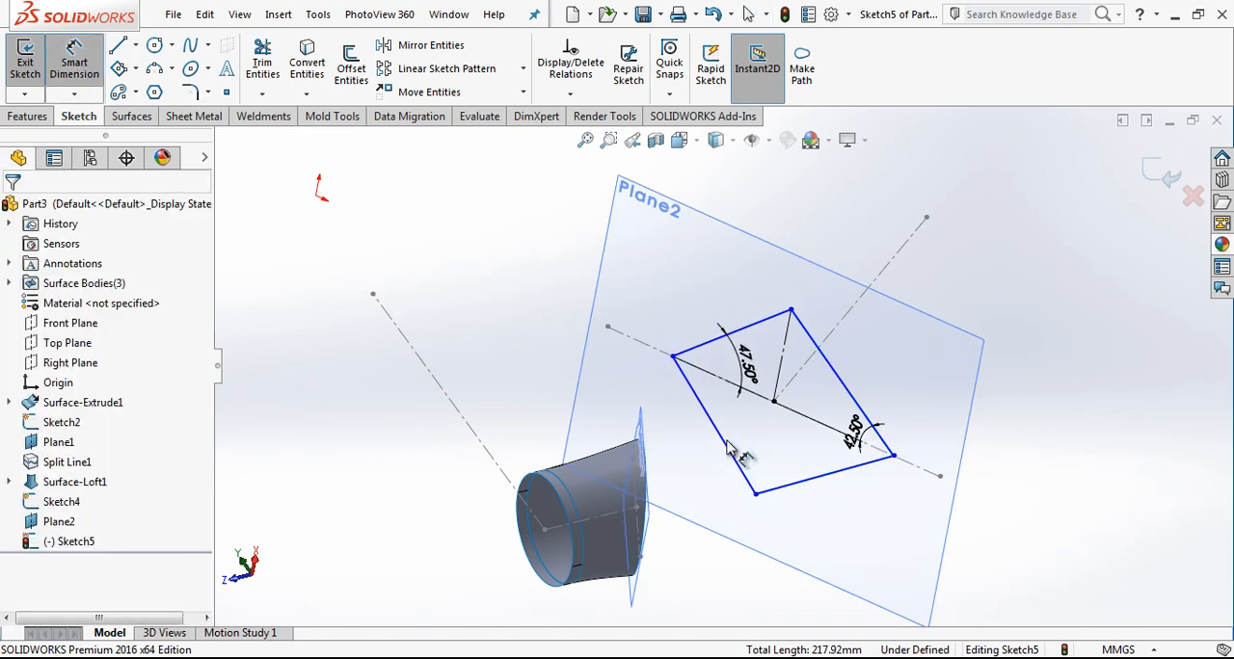
click(727, 450)
click(777, 390)
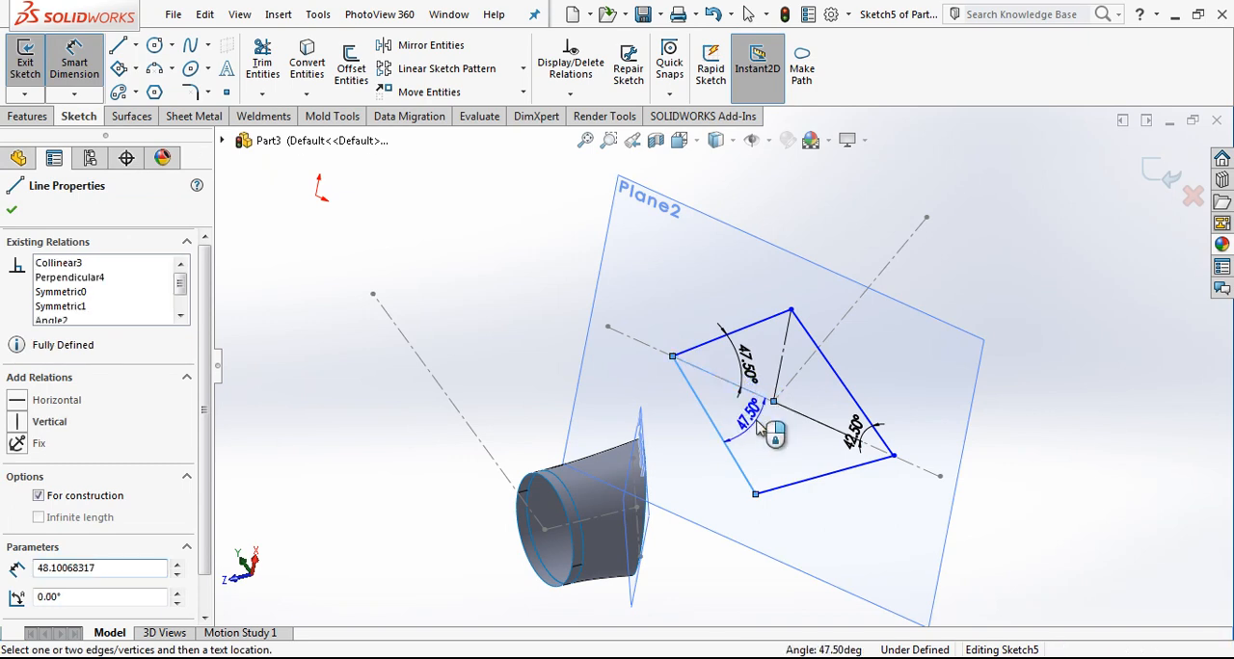
click(762, 429)
click(710, 325)
Step: Dimension the distance from the outline's left corner to the construction lines' intersection point as 23 mm
scroll(822, 370, down, 1)
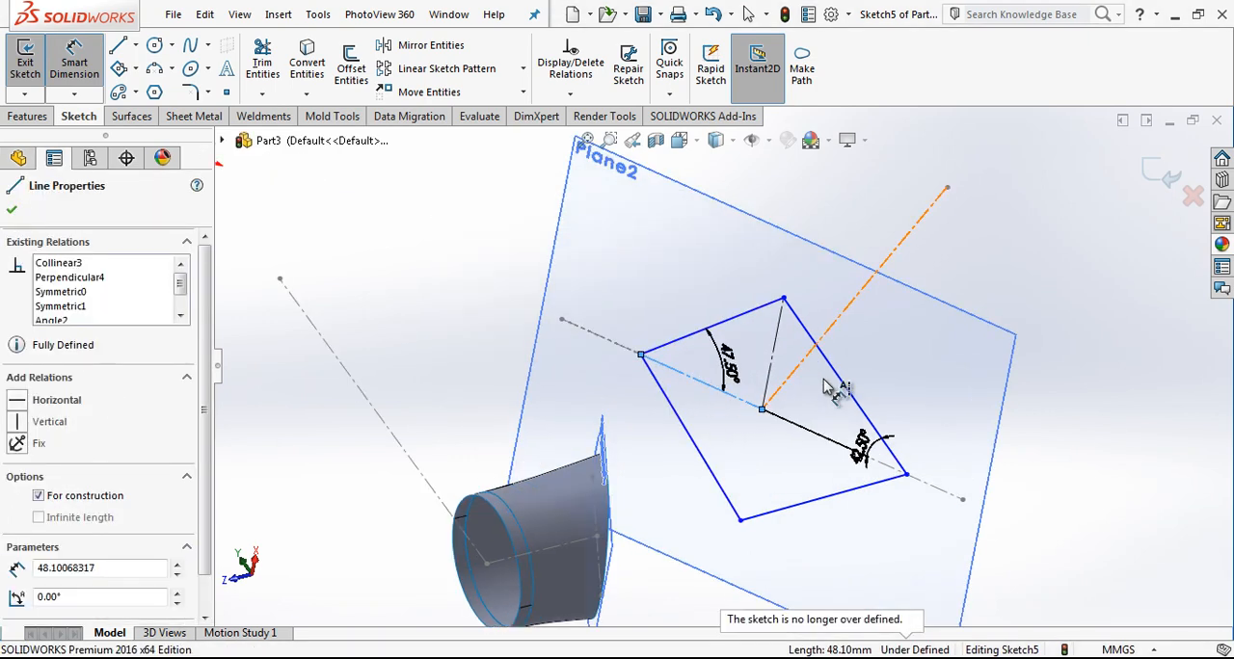
click(642, 357)
click(762, 411)
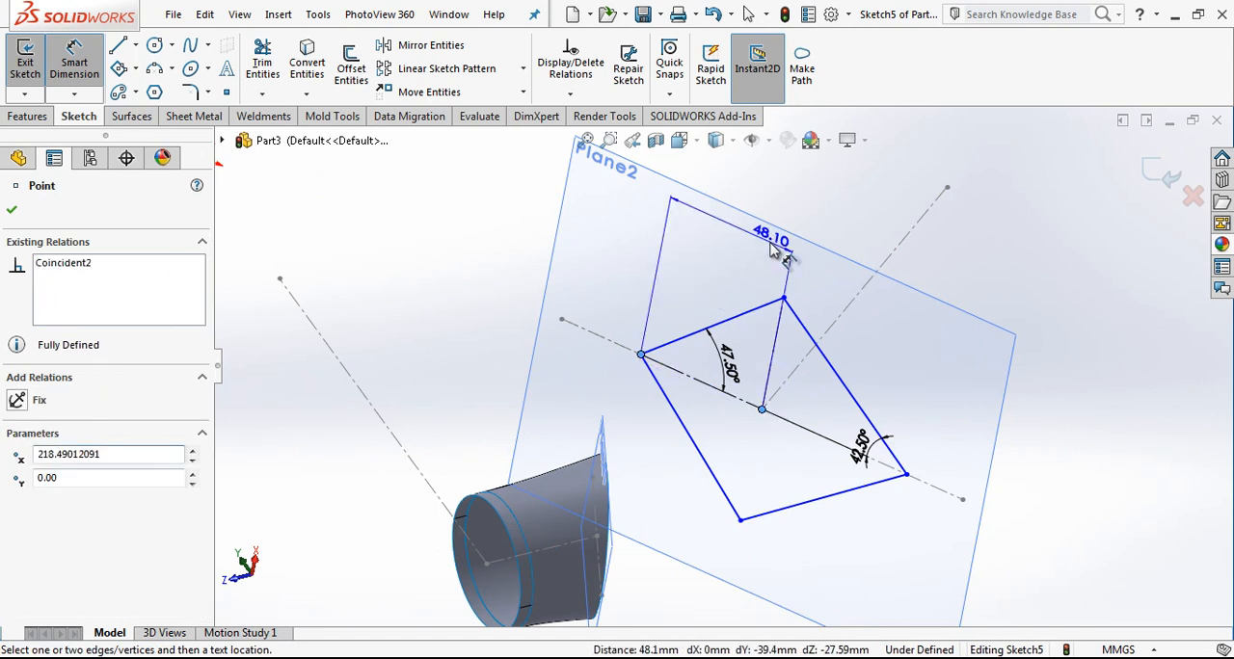
click(771, 250)
text(223,)
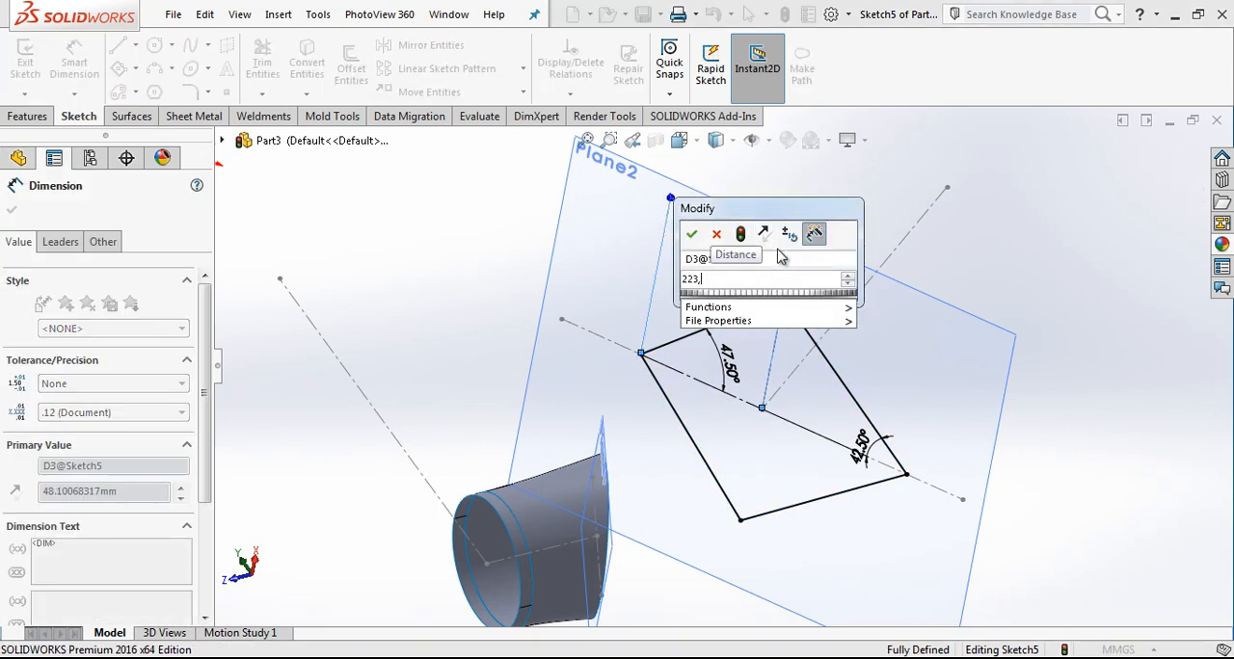
key(BackSpace)
key(BackSpace)
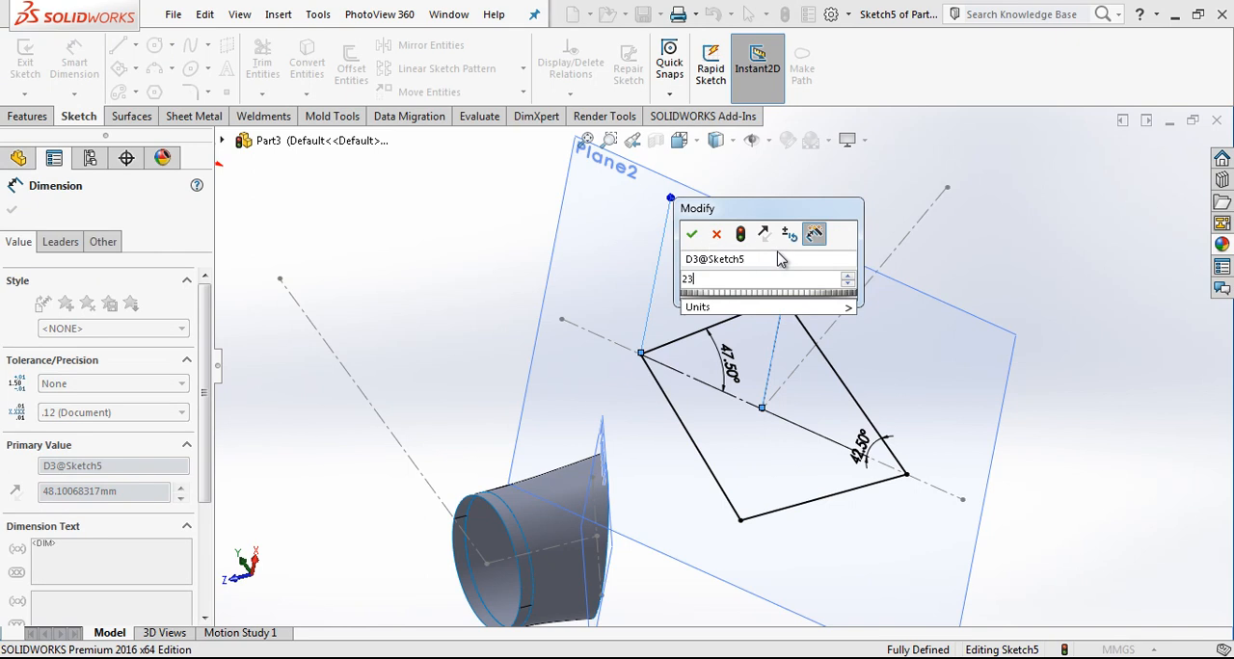
key(Return)
scroll(824, 393, up, 2)
key(Escape)
Step: Apply 10 mm sketch fillets to all corners, including the inner construction-line corner, and exit the sketch
scroll(785, 376, down, 6)
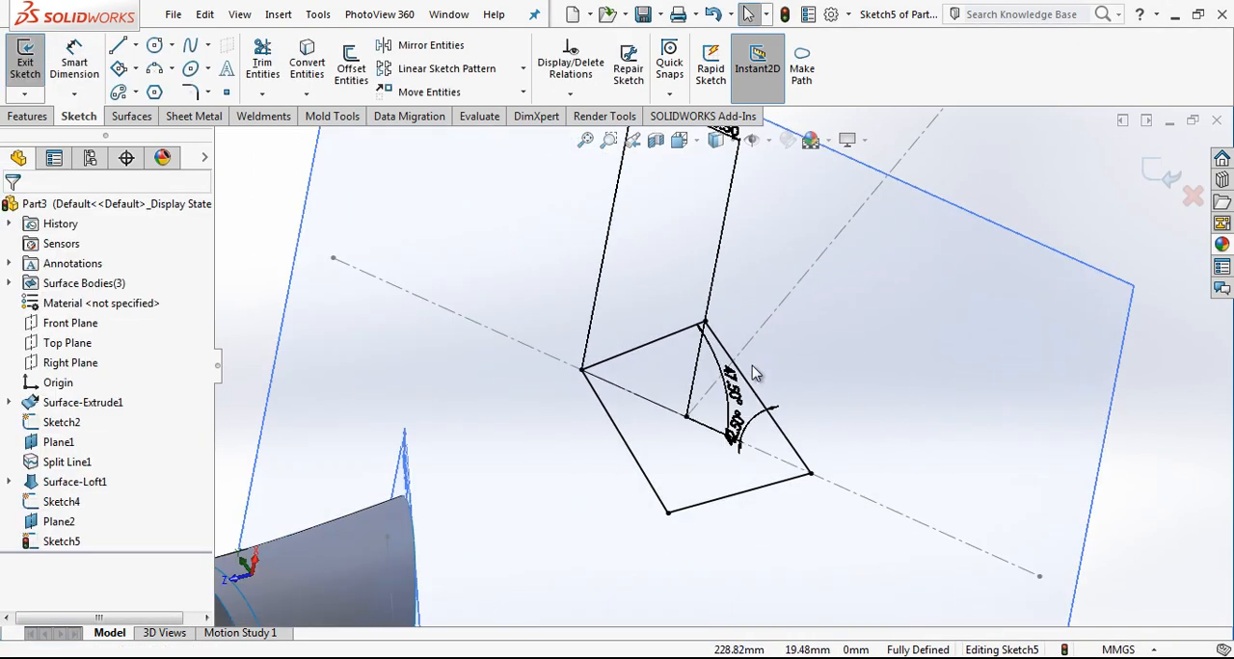
click(190, 95)
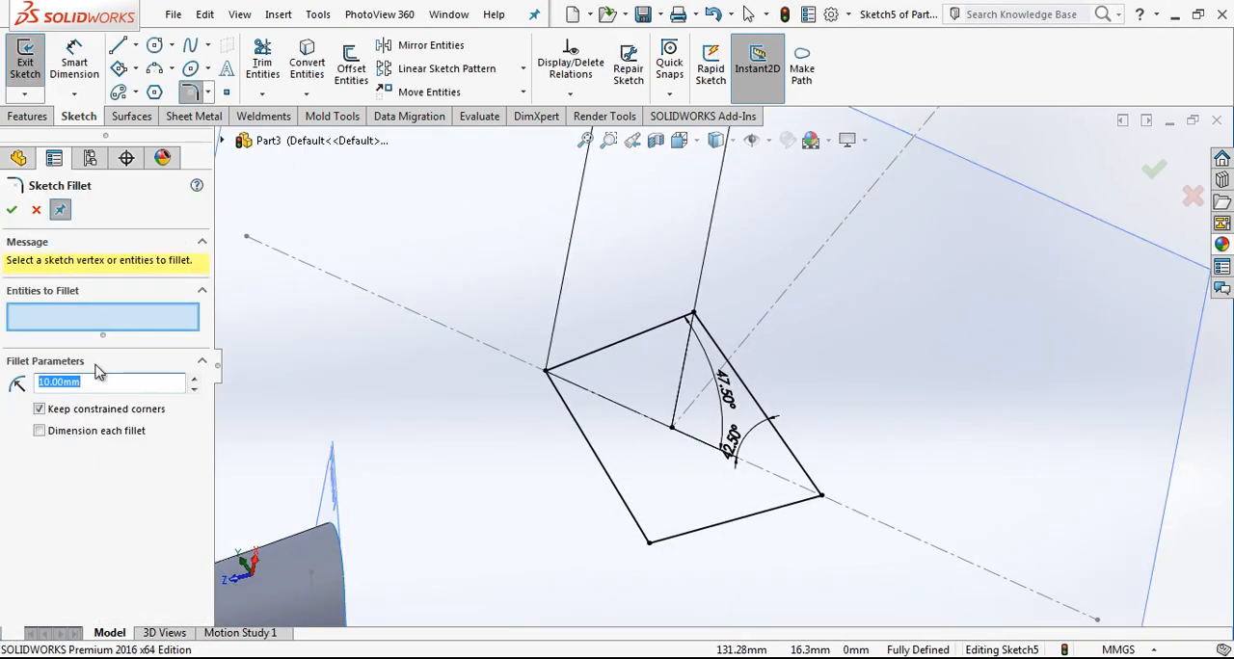
mouse_move(1020, 194)
mouse_down()
mouse_move(742, 520)
mouse_move(463, 627)
mouse_up()
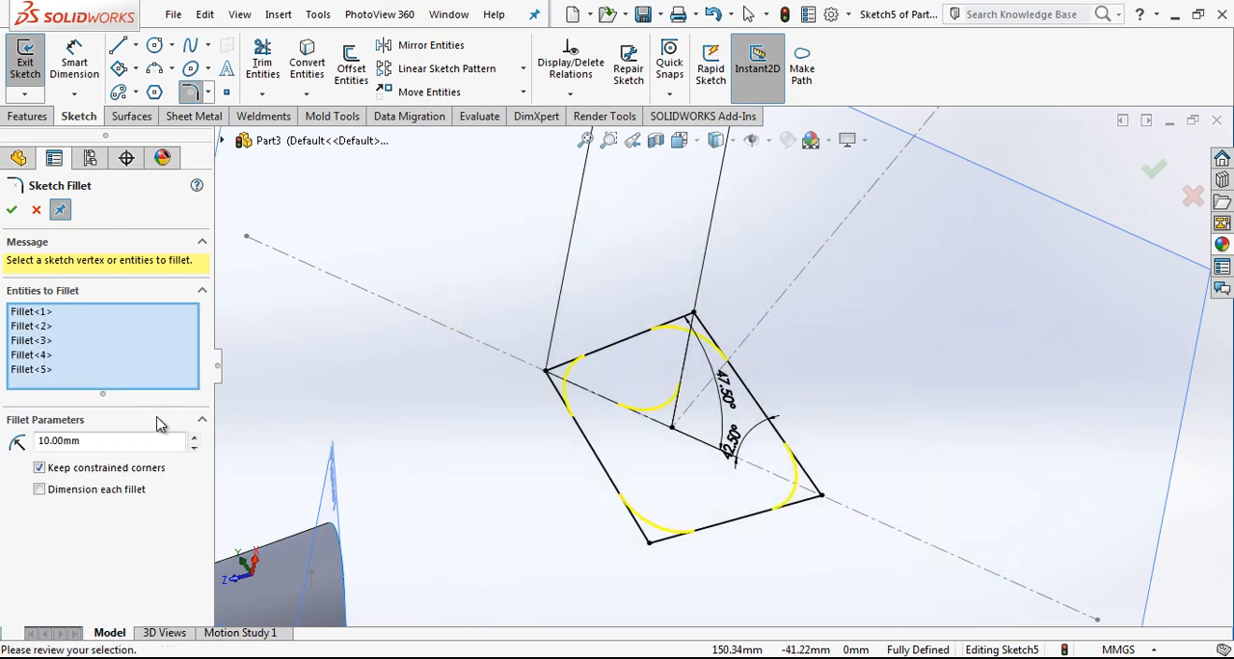
click(10, 210)
key(Escape)
scroll(760, 434, up, 1)
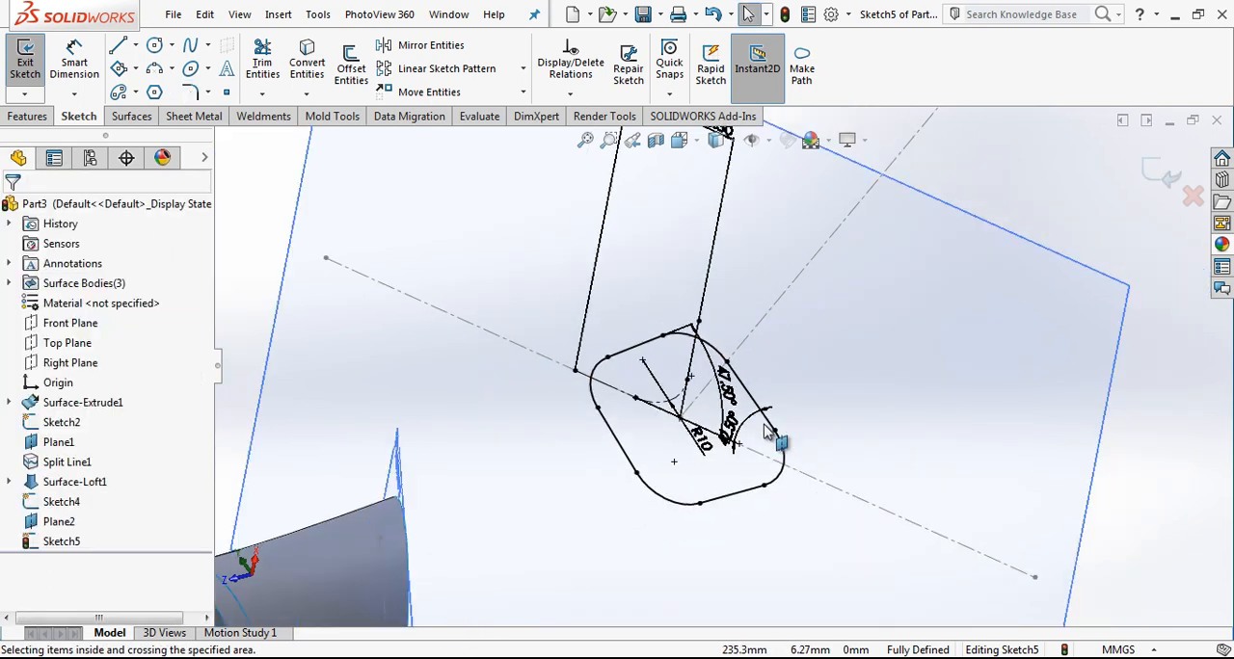
click(1145, 153)
Step: Split the lofted surface's face with an Intersection split line using the Right Plane
mouse_move(739, 433)
middle_down()
mouse_move(722, 491)
mouse_move(713, 376)
mouse_move(716, 402)
middle_up()
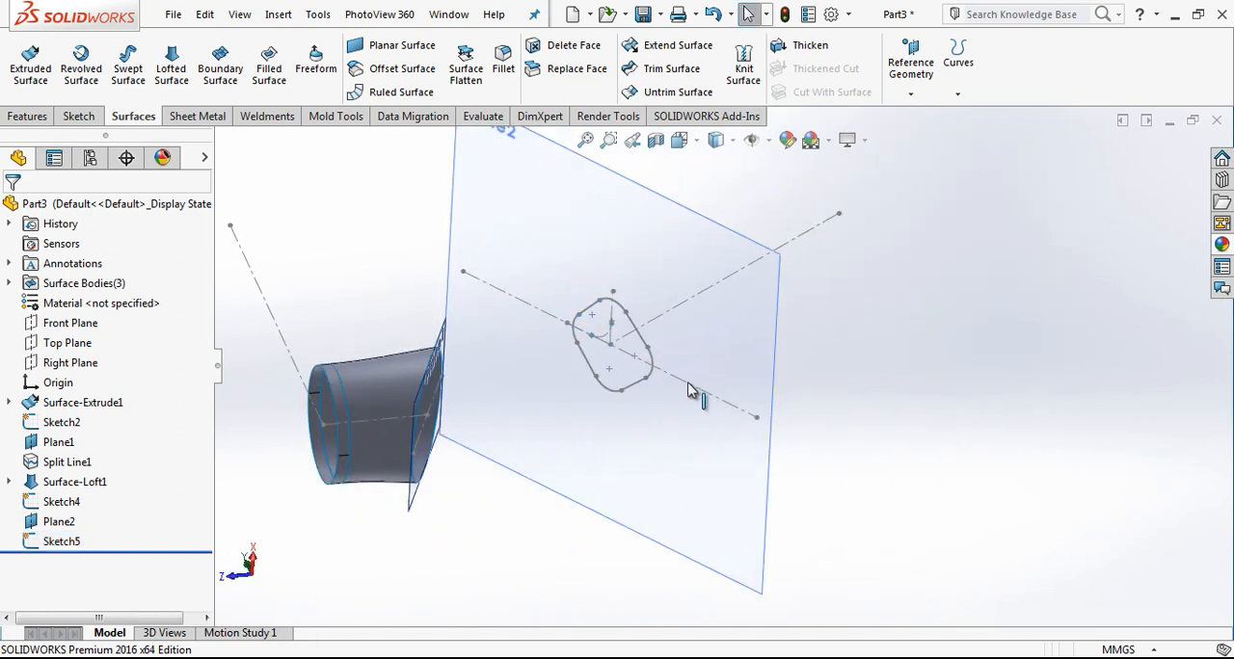
click(70, 363)
middle_drag(386, 433, 430, 467)
scroll(562, 443, down, 8)
click(958, 58)
click(986, 115)
click(609, 406)
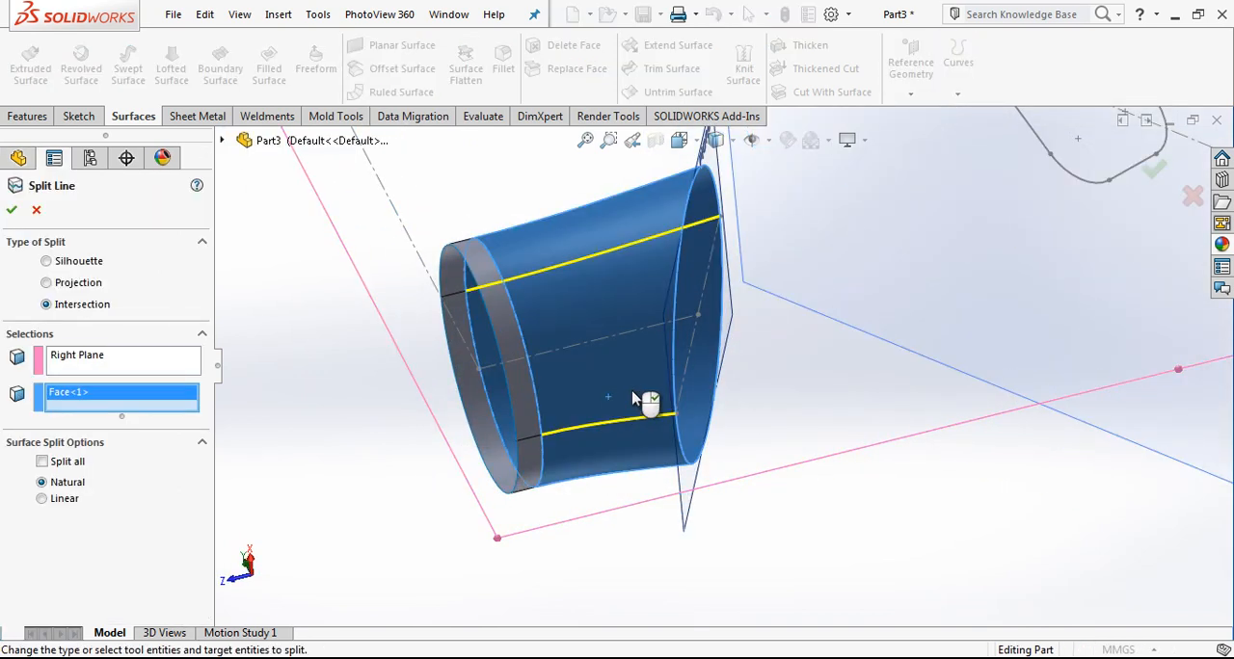
scroll(634, 400, up, 3)
mouse_move(739, 341)
middle_down()
mouse_move(702, 357)
mouse_move(748, 358)
middle_up()
Step: Hide Plane2 and start a sketch on the Right Plane
click(860, 224)
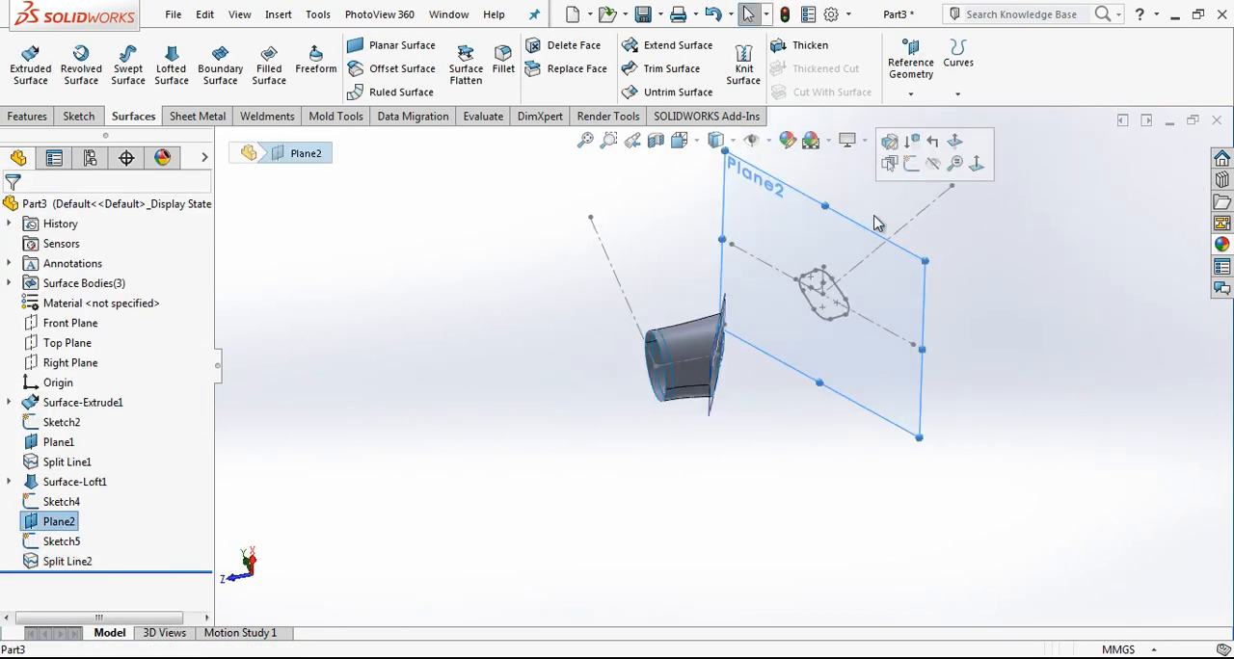
click(933, 167)
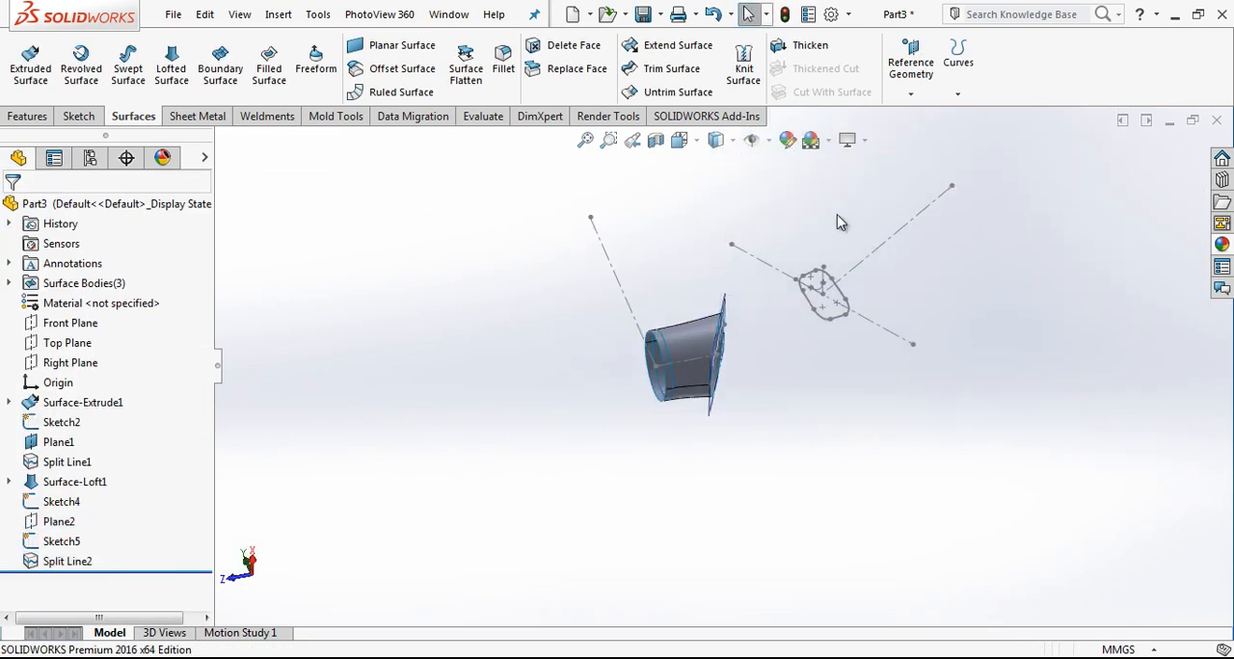
click(87, 362)
click(109, 340)
click(715, 139)
click(781, 241)
scroll(675, 529, down, 8)
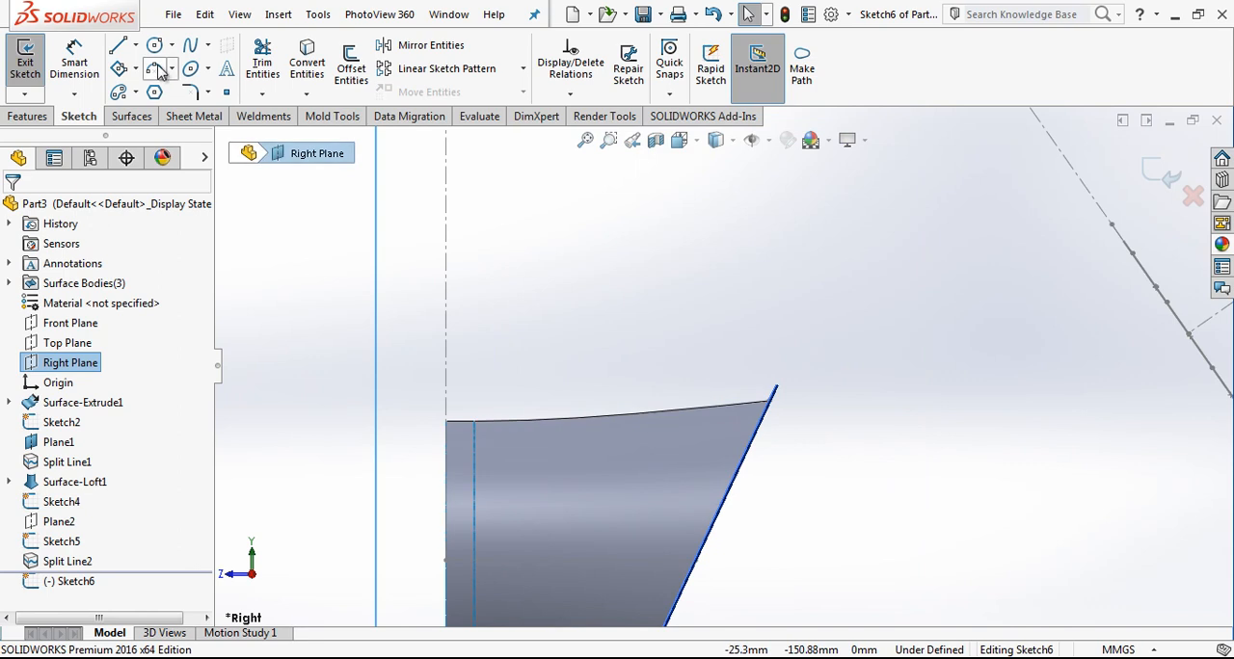
Step: Draw a two-point spline from the upper end of the loft's slanted edge to the upper part of the rounded profile
click(190, 46)
scroll(759, 406, up, 2)
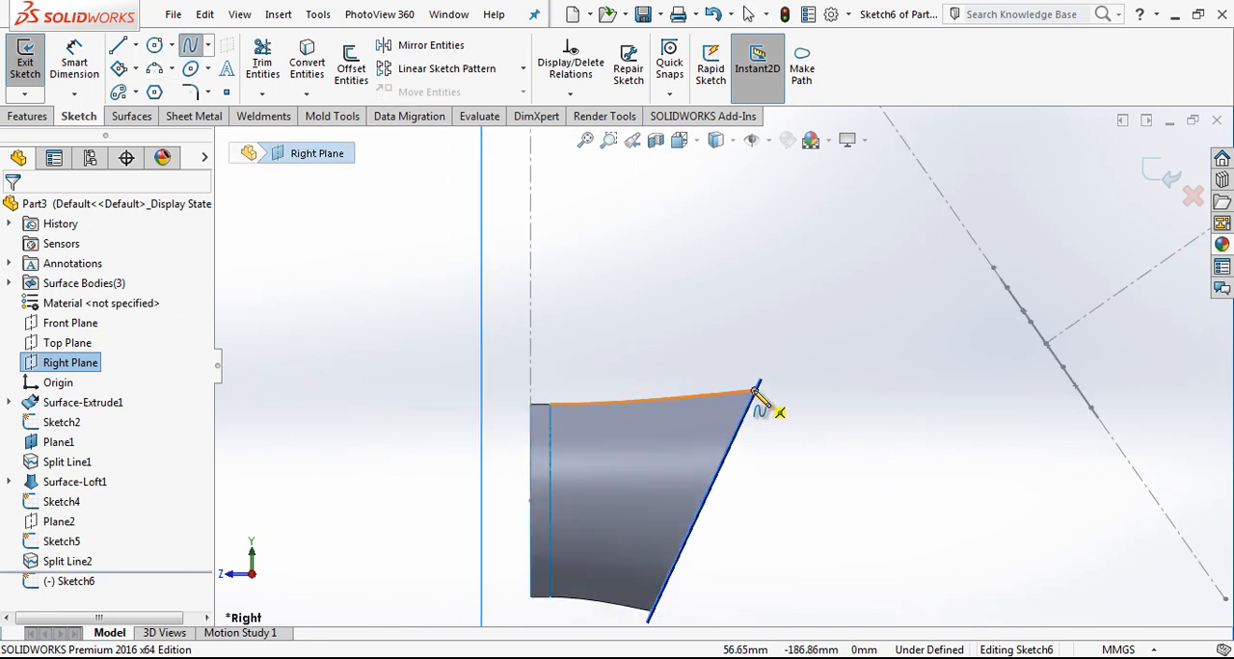
click(757, 391)
scroll(959, 319, down, 2)
click(917, 302)
right_click(822, 351)
click(844, 372)
scroll(792, 362, up, 3)
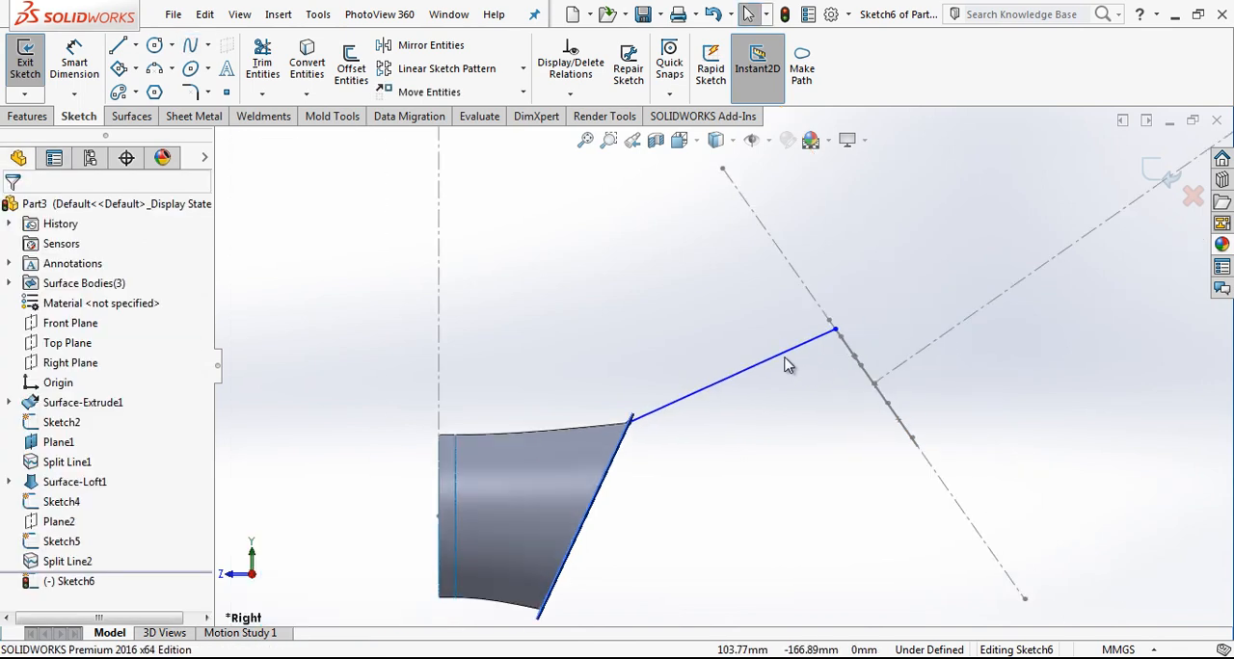
Step: Bow the upper spline downward by adjusting the tangency handles at both of its ends
click(771, 362)
mouse_move(686, 407)
mouse_down()
mouse_move(700, 433)
mouse_move(693, 425)
mouse_up()
mouse_move(781, 355)
mouse_down()
mouse_move(783, 391)
mouse_move(798, 384)
mouse_move(781, 378)
mouse_up()
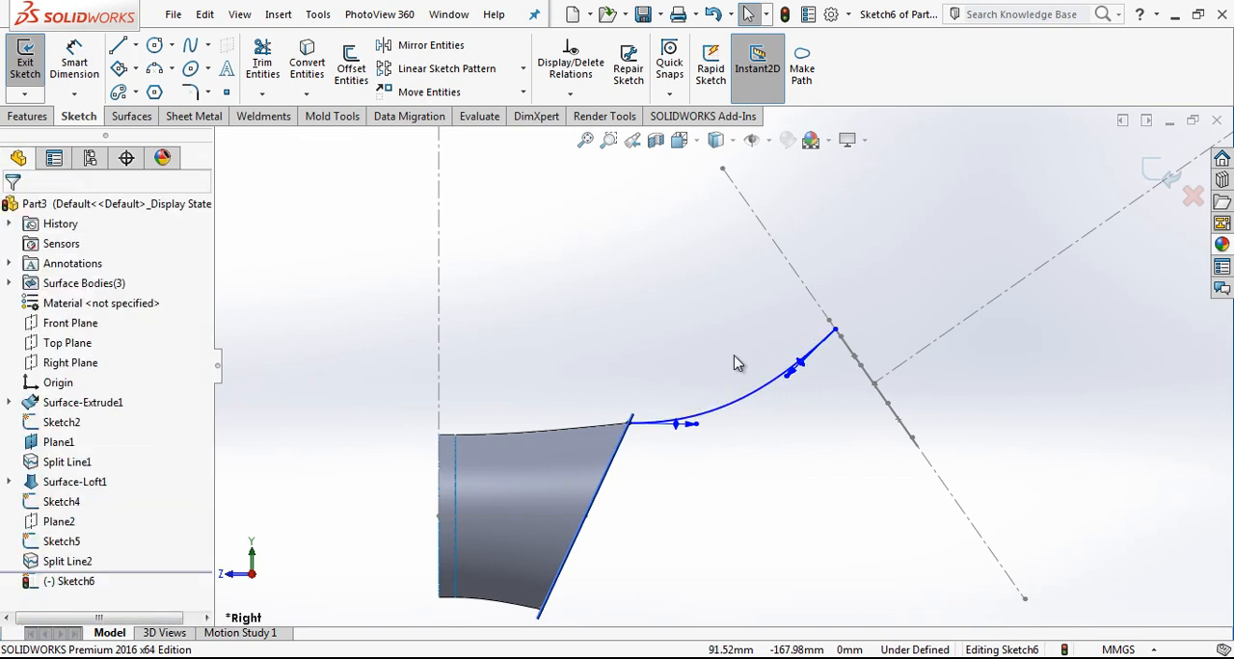
Step: Draw a two-point spline from the lower end of the loft's slanted edge to the profile's lower part and bow it downward
click(191, 46)
key(f)
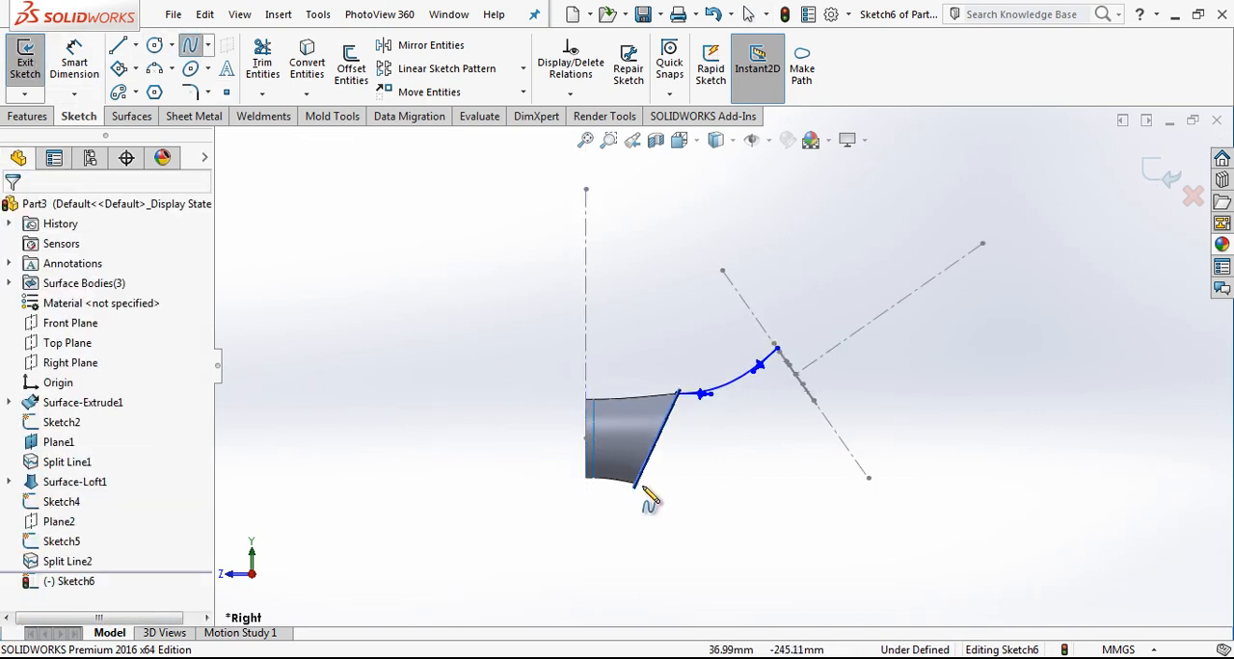
click(634, 484)
click(815, 402)
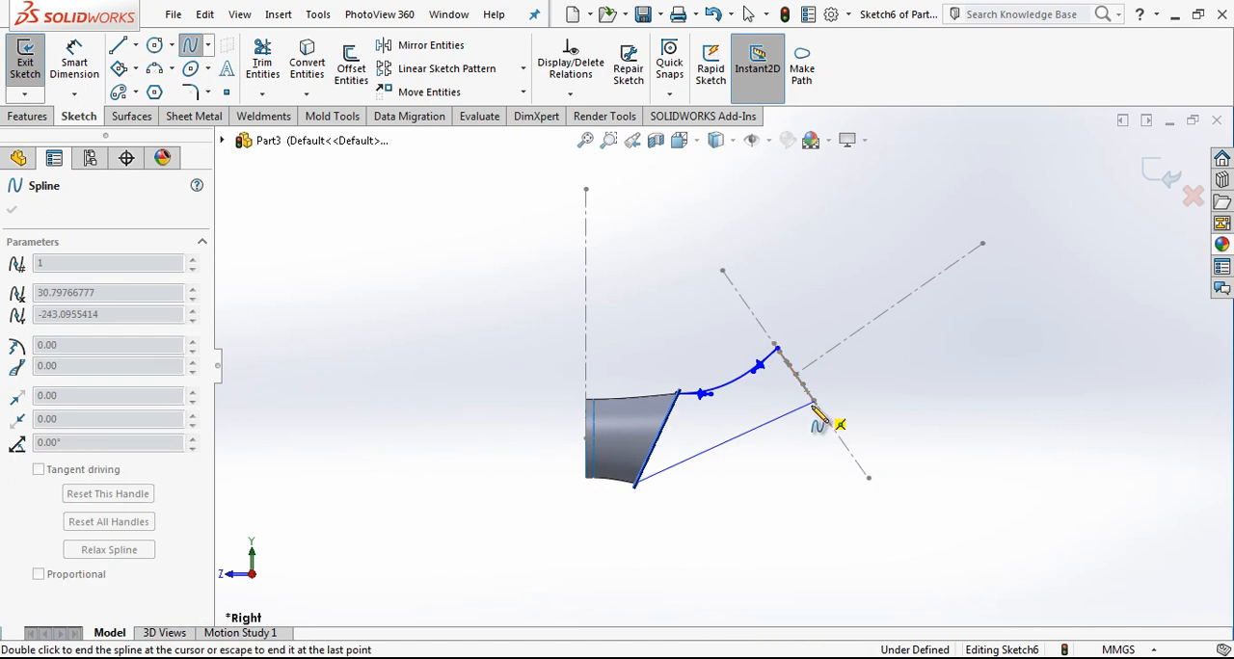
right_click(812, 445)
click(852, 459)
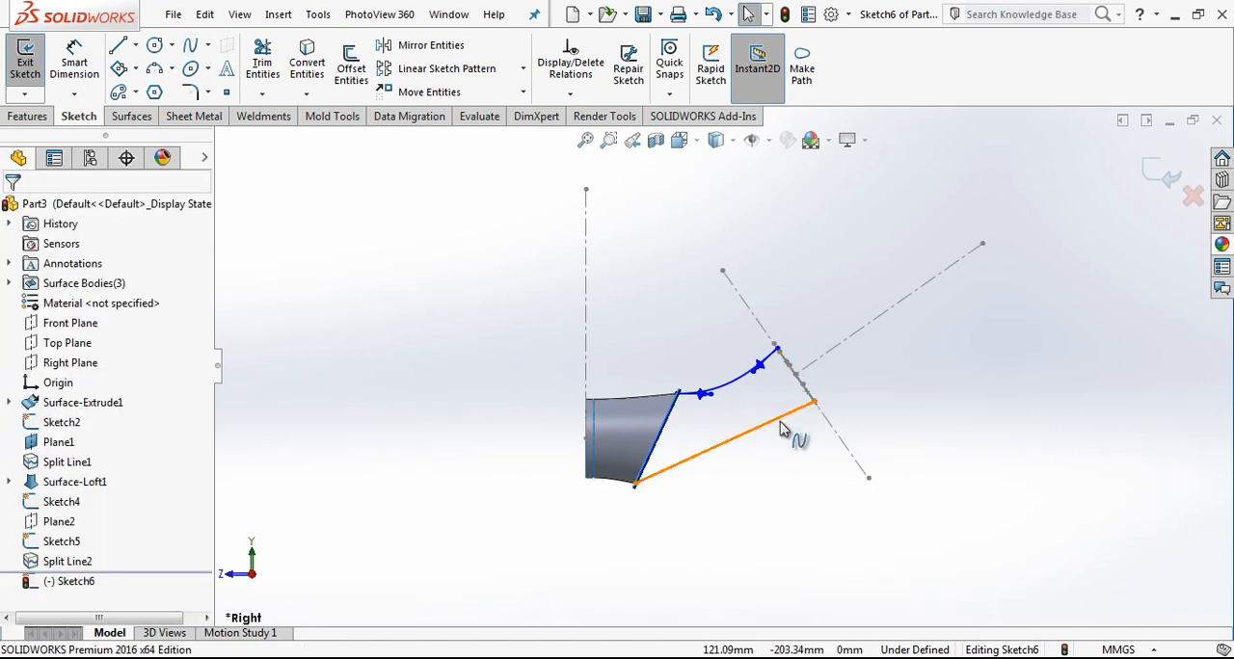
click(723, 449)
drag(709, 461, 722, 494)
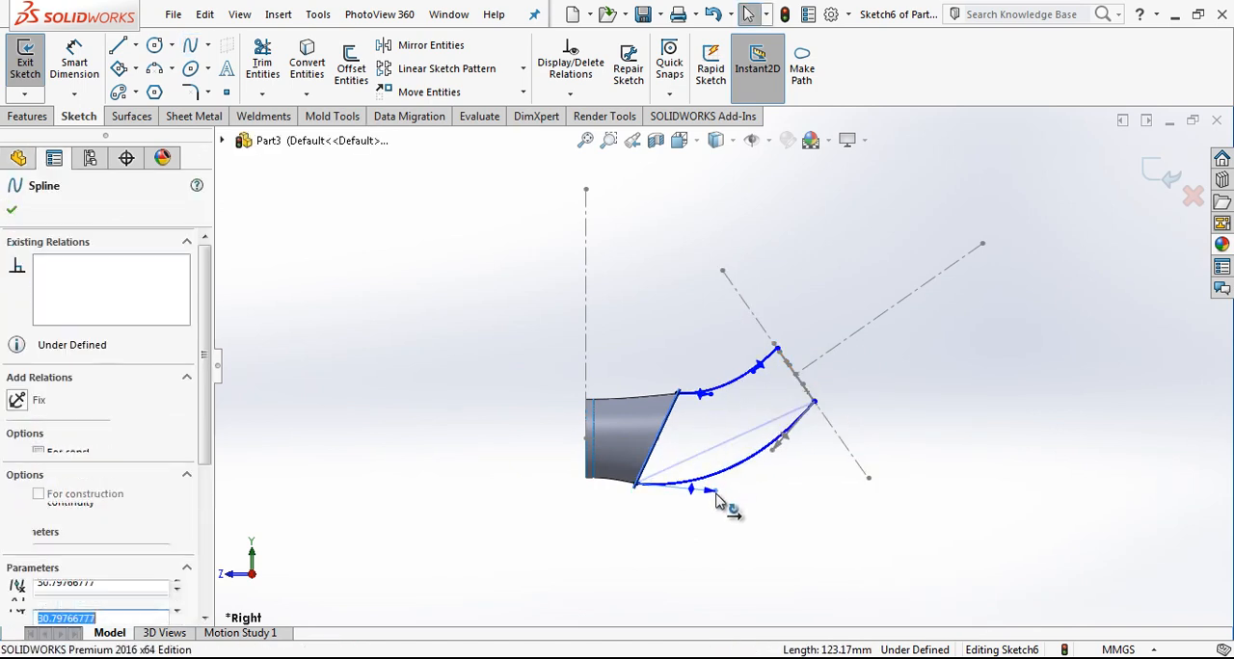
Step: Draw an outward line about 38 mm long from the upper spline's outer end and a similar one from the lower spline's outer end
scroll(798, 349, down, 2)
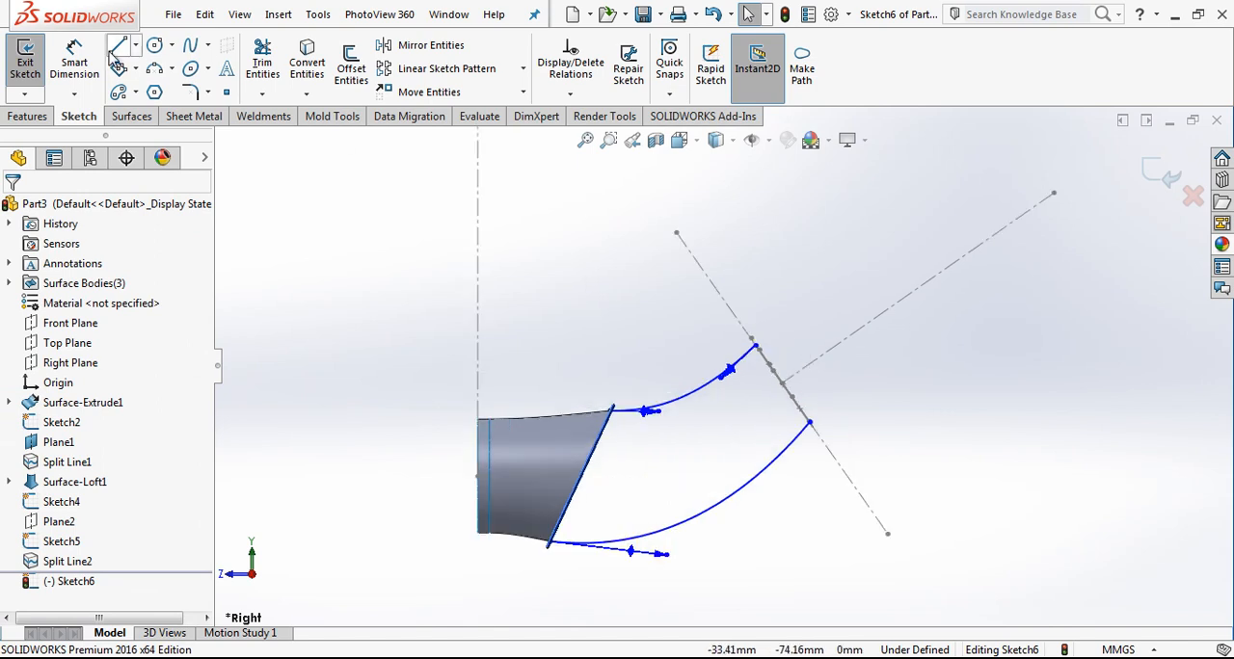
click(118, 45)
click(755, 345)
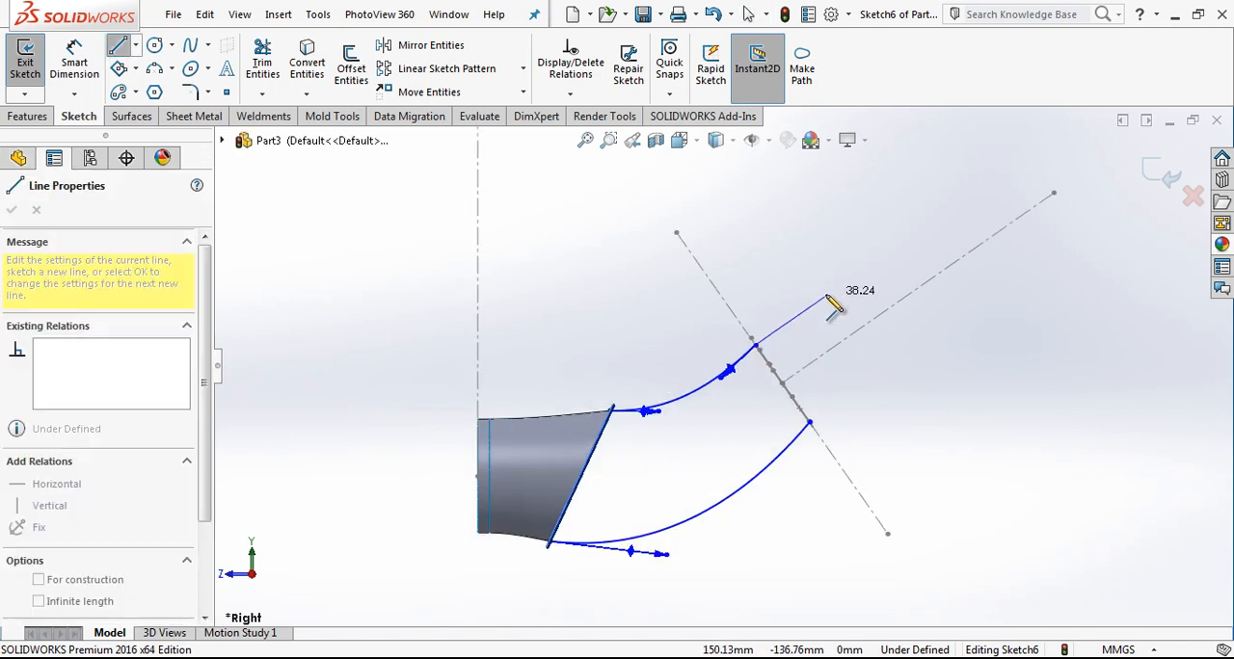
click(827, 295)
key(Escape)
right_drag(995, 361, 862, 394)
click(810, 422)
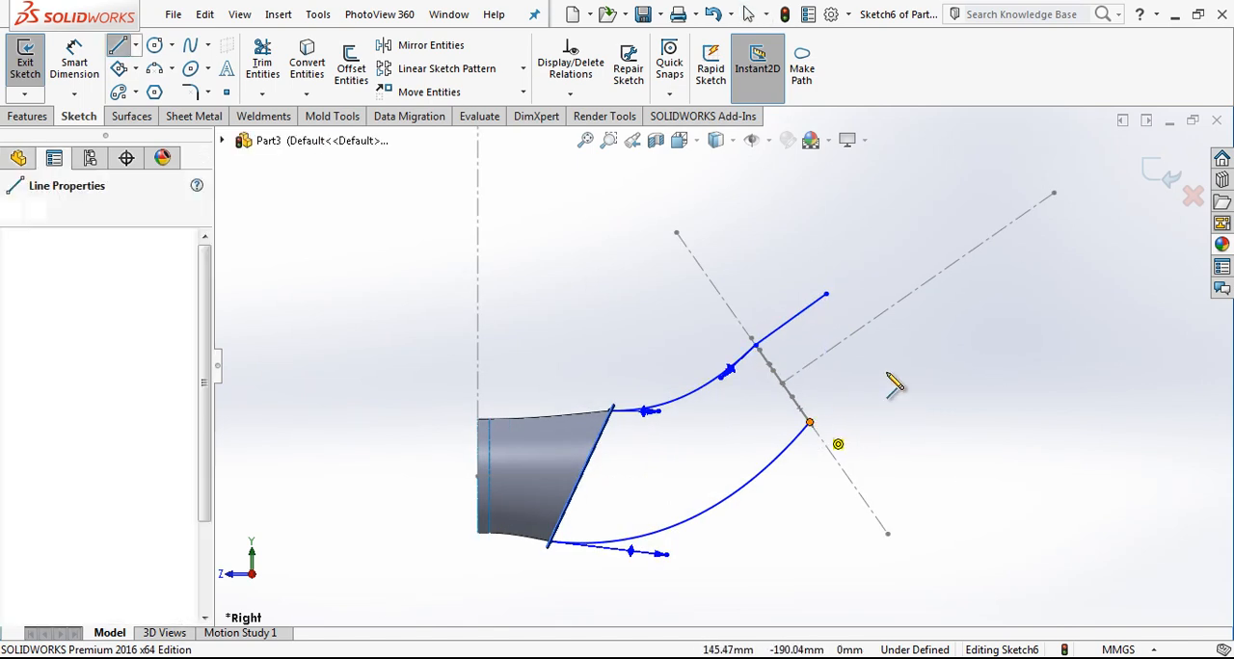
click(901, 359)
key(Escape)
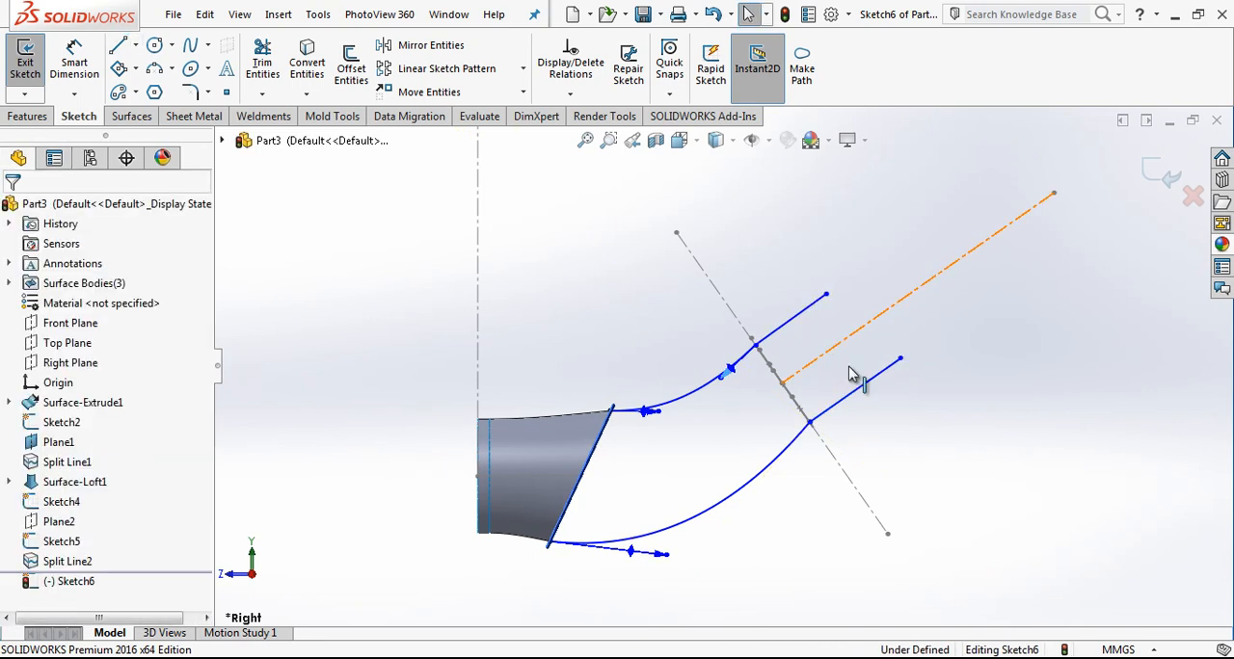
Step: Set both short lines parallel to the long centerline between them and convert them to construction lines
click(838, 359)
ctrl+click(868, 382)
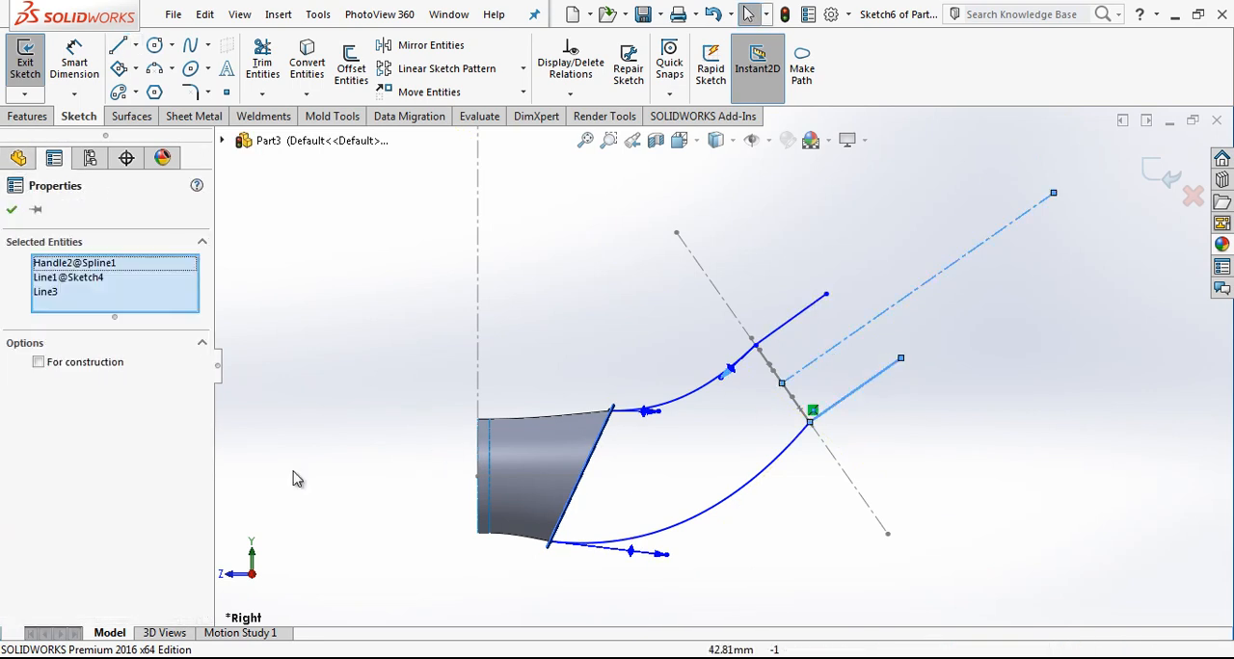
click(876, 375)
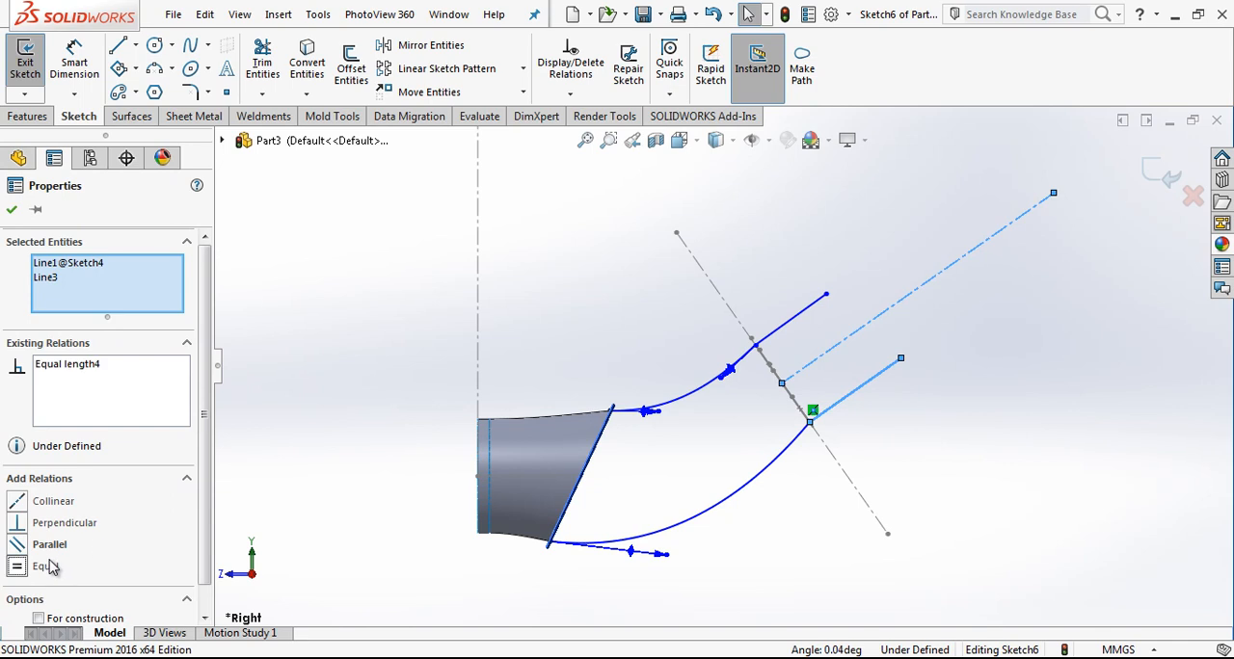
key(ctrl+z)
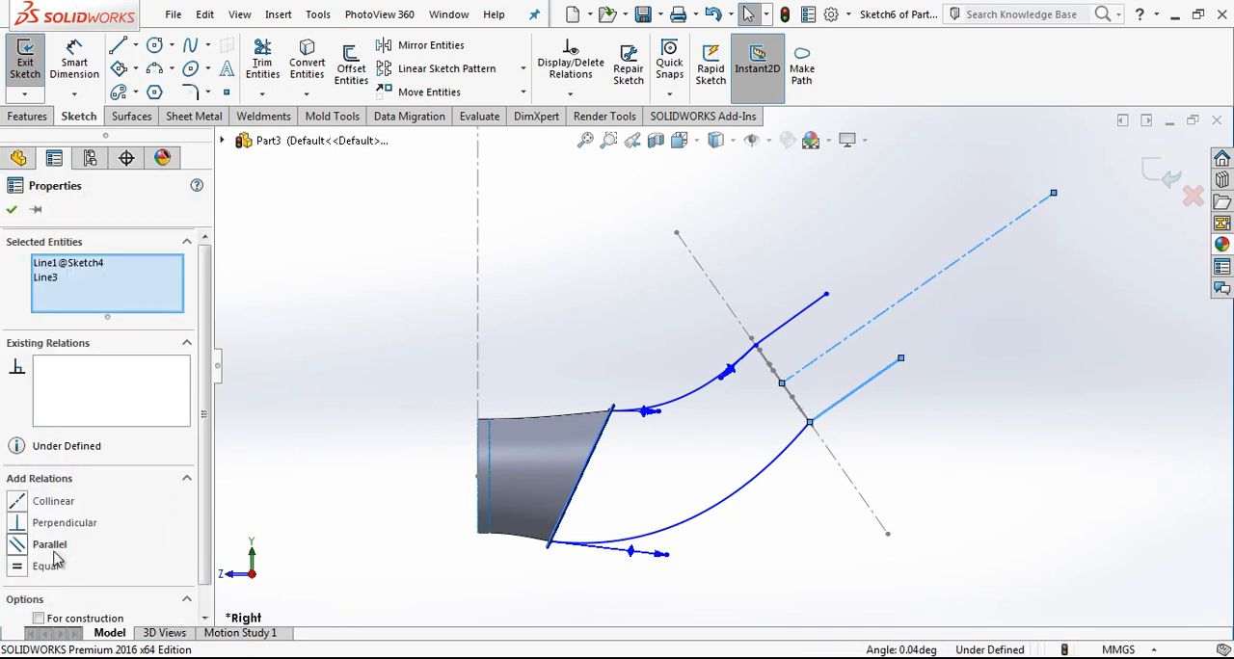
key(Escape)
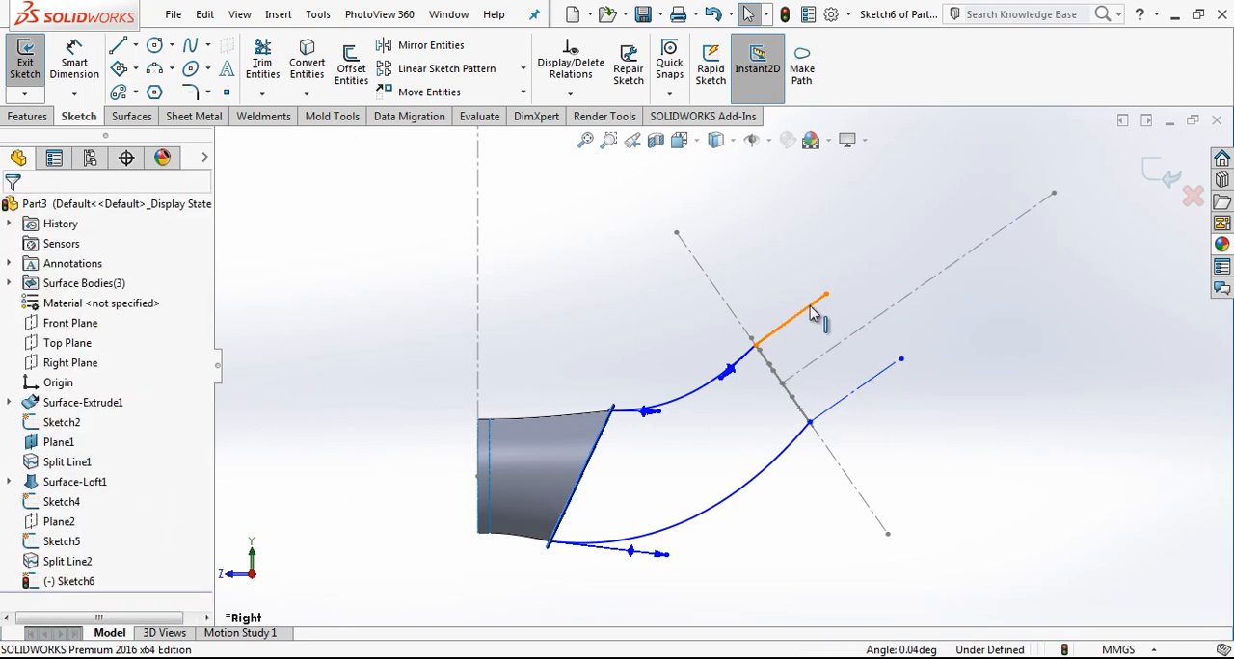
click(791, 319)
ctrl+click(798, 374)
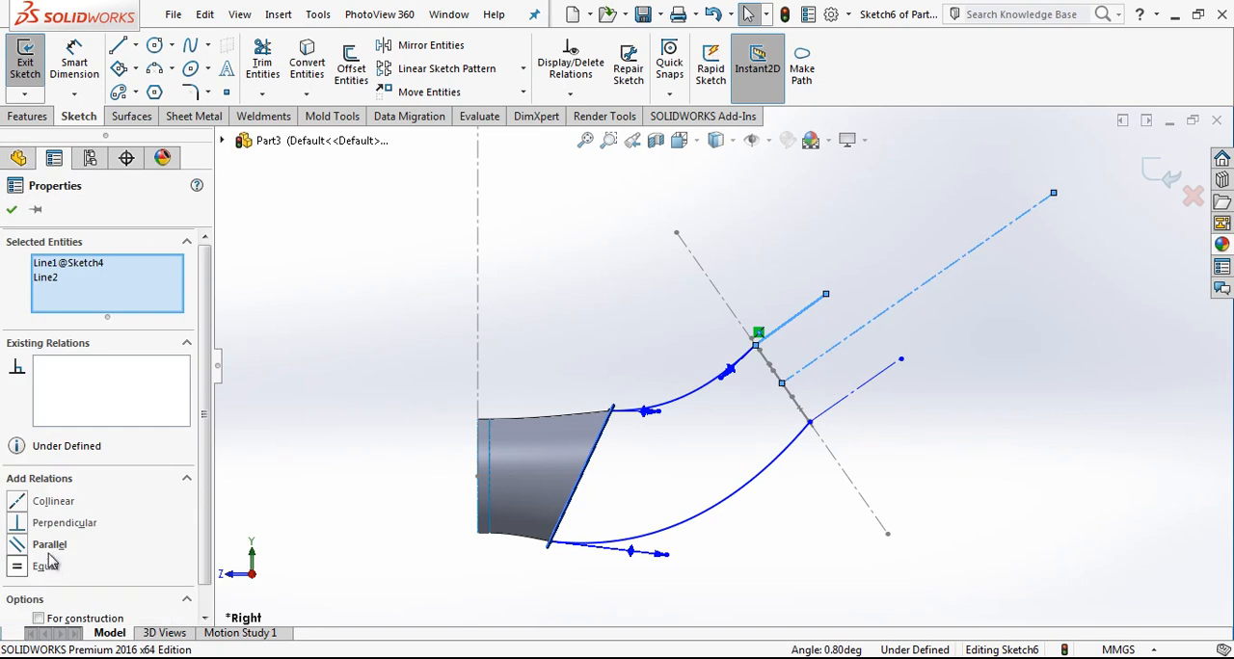
click(850, 270)
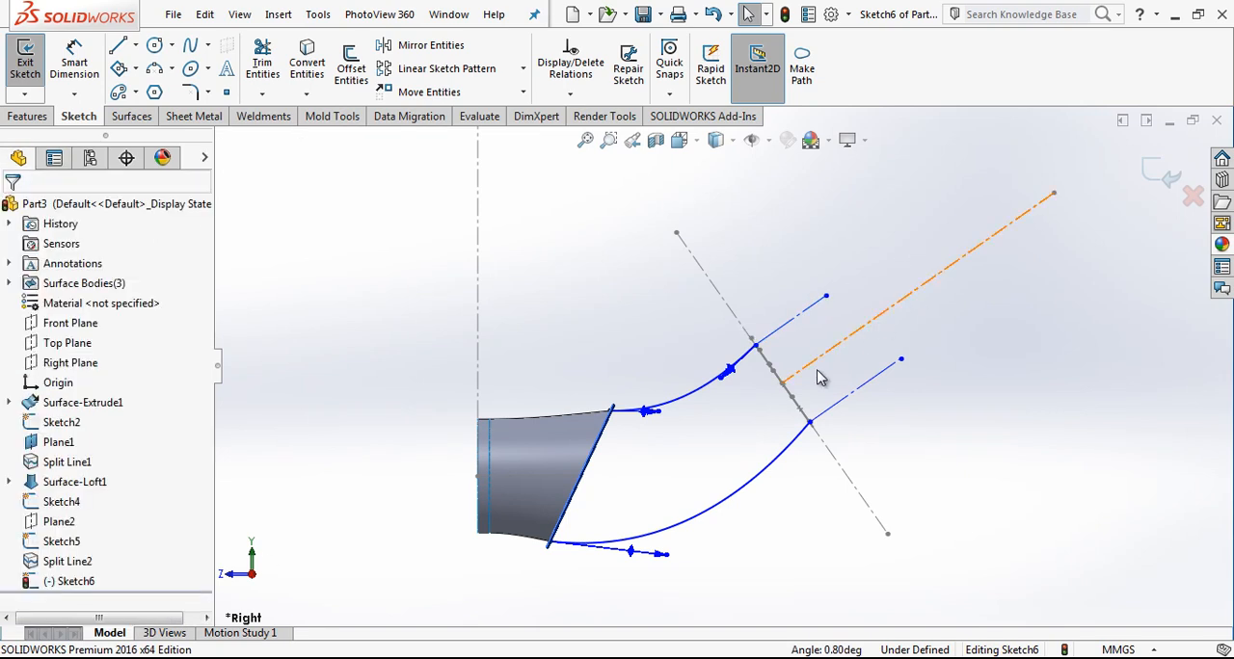
Step: Add an Equal Curvature relation between the lower spline and the lower construction line
click(802, 433)
ctrl+click(825, 412)
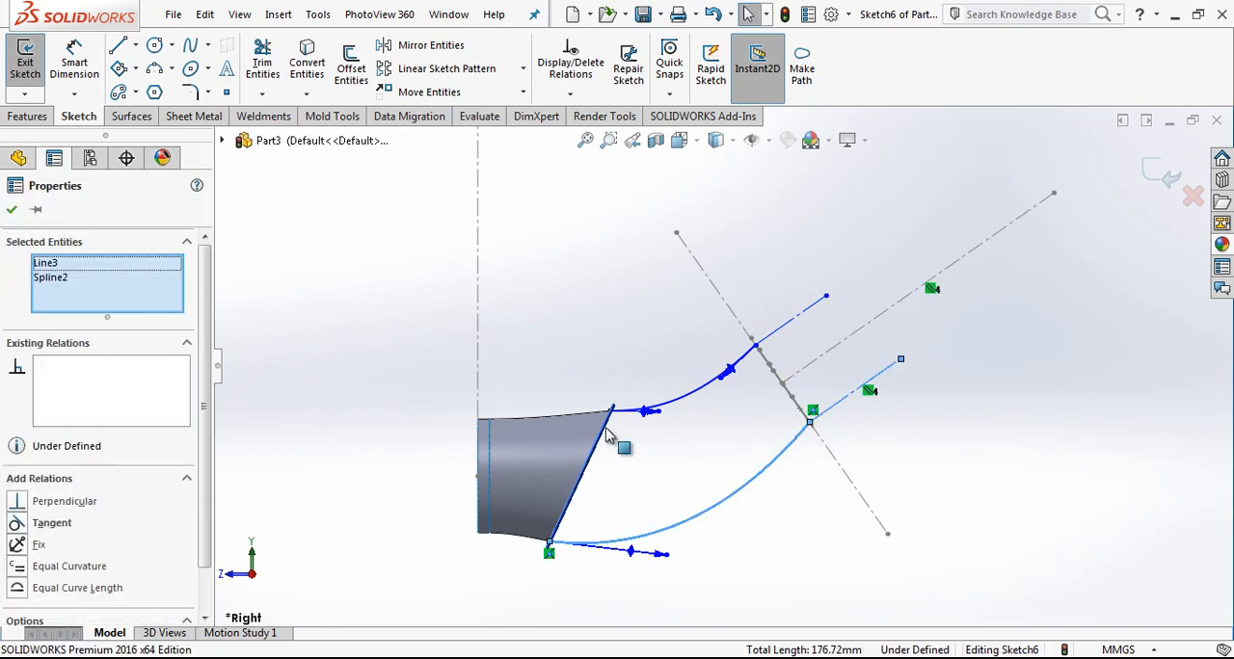
click(56, 568)
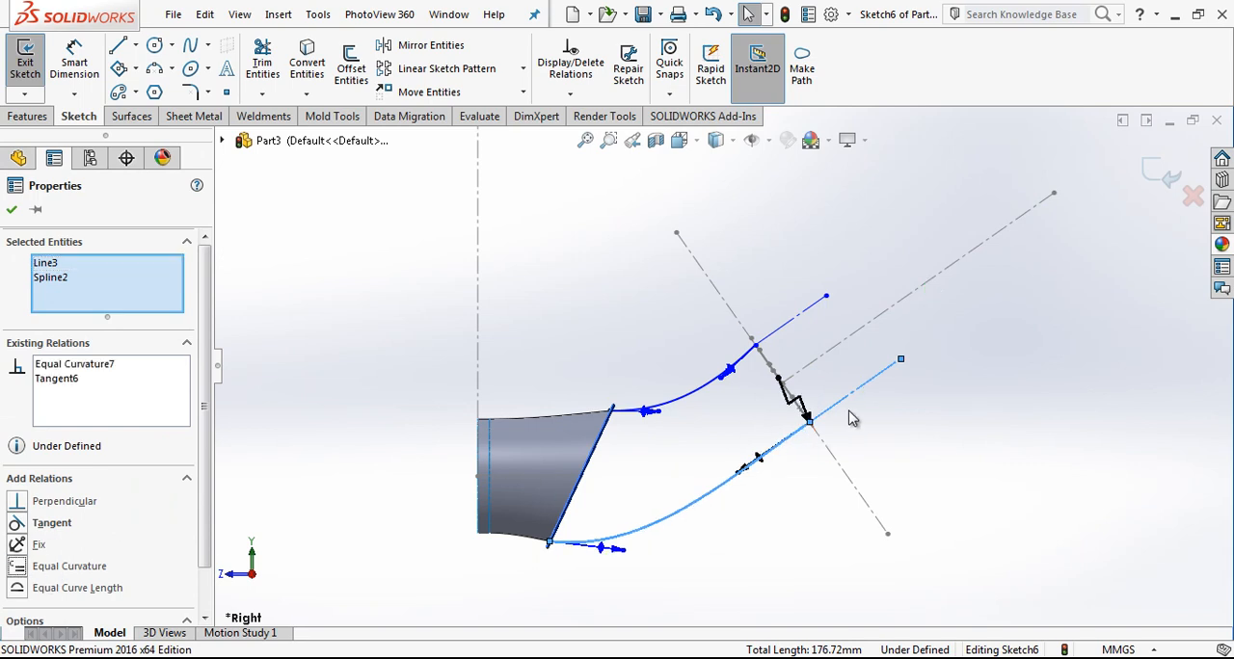
Step: Add an Equal Curvature relation between the upper spline and the upper construction line
click(775, 336)
ctrl+click(692, 393)
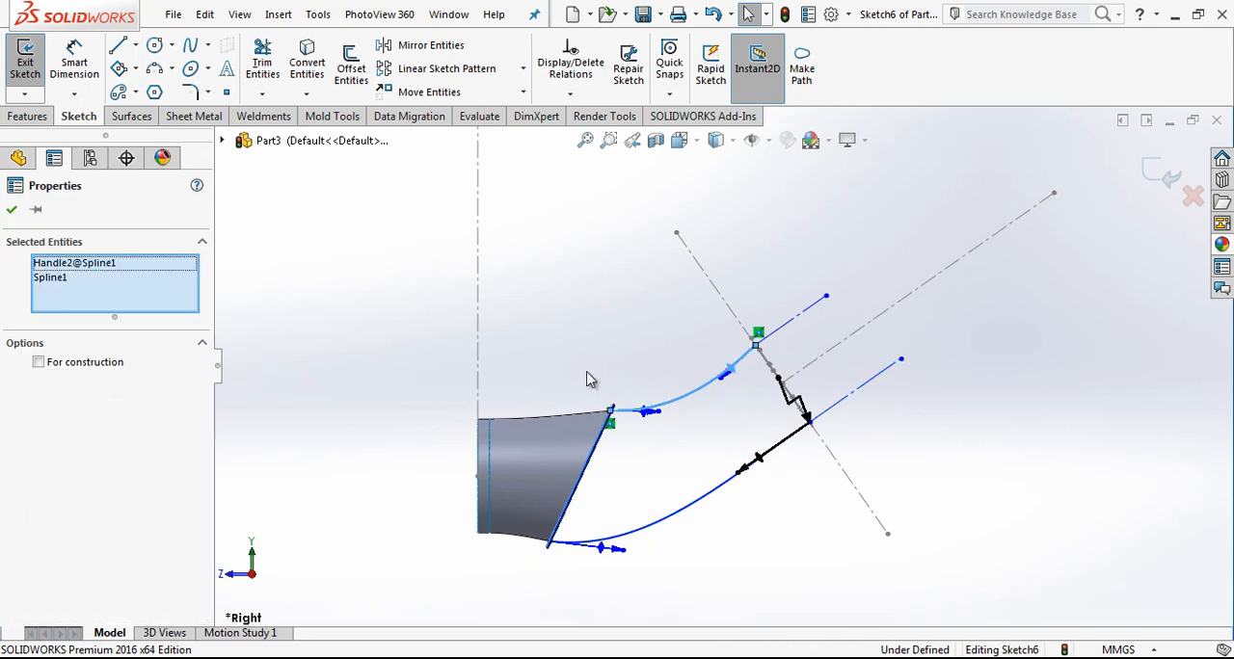
click(685, 387)
click(696, 394)
ctrl+click(777, 333)
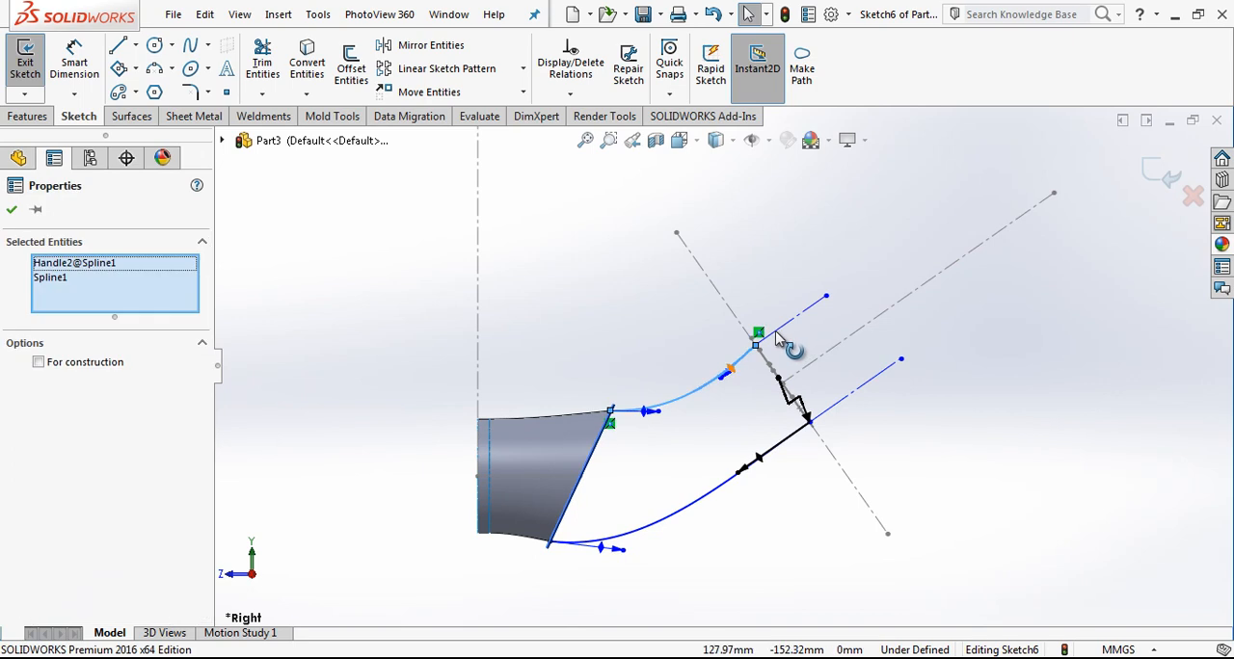
click(773, 274)
click(793, 319)
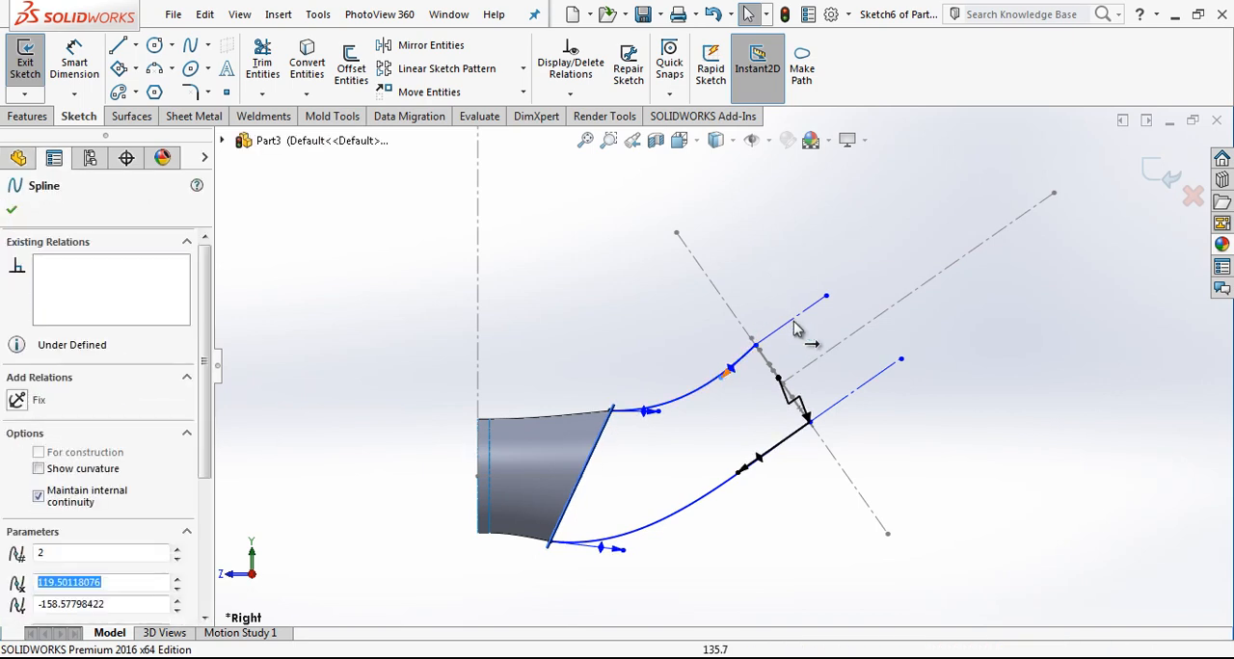
scroll(782, 358, down, 2)
click(692, 400)
click(636, 417)
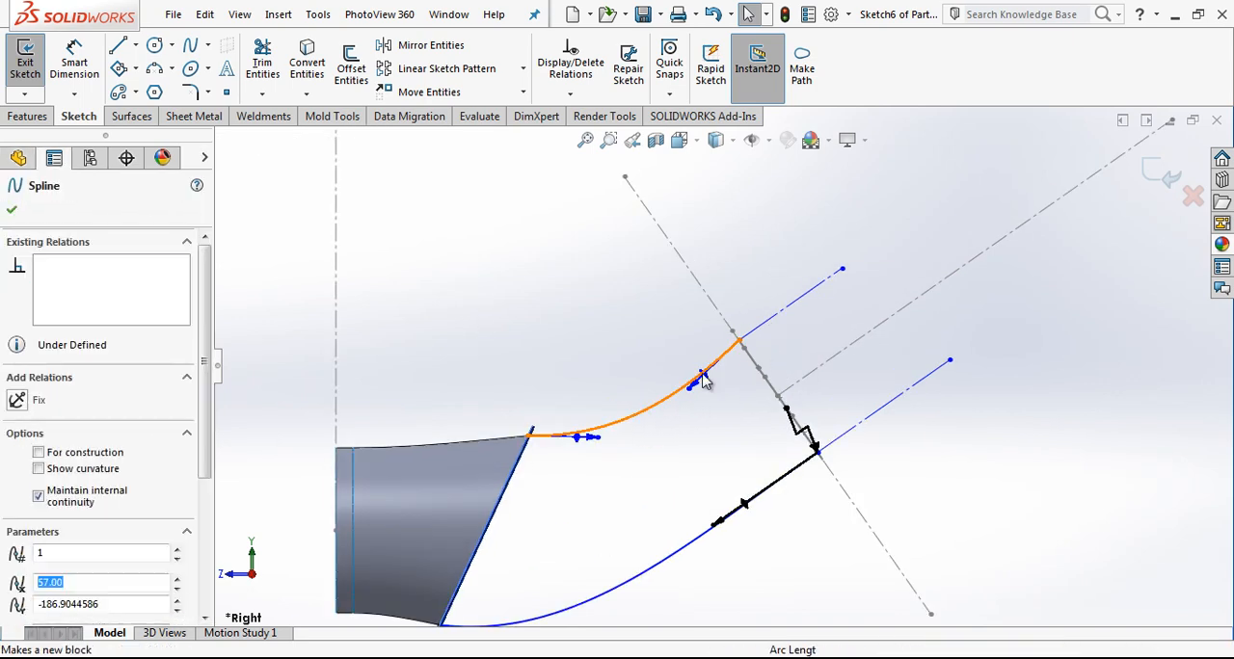
ctrl+click(791, 313)
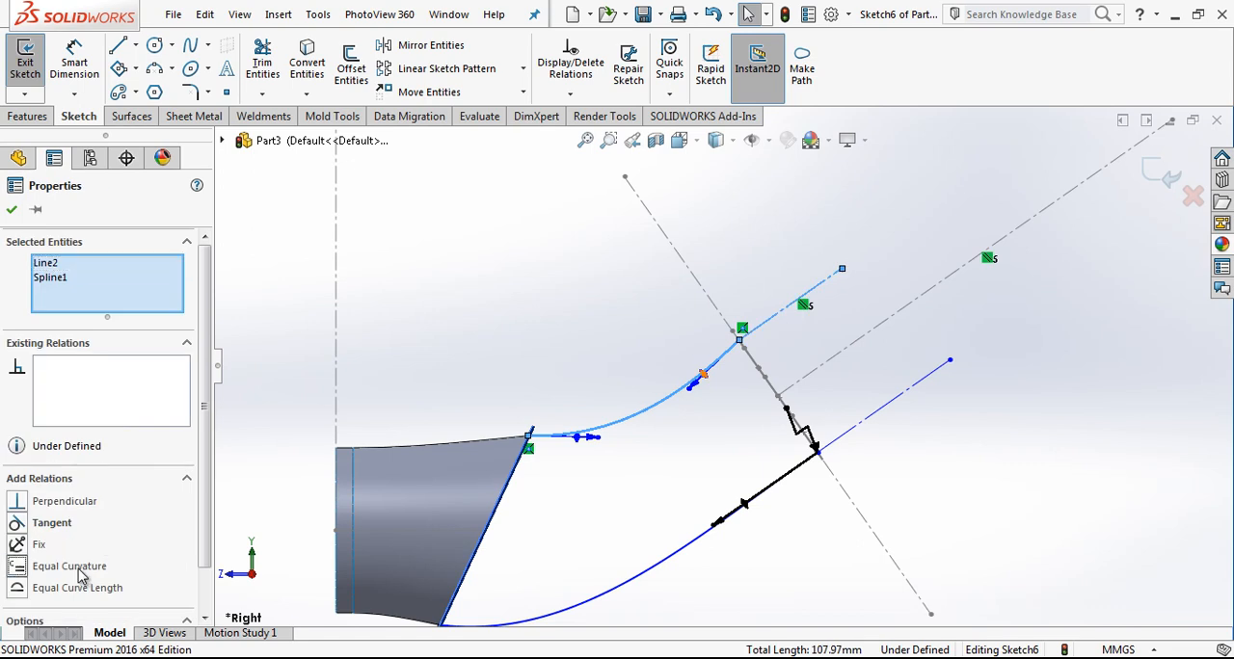
click(82, 572)
click(614, 459)
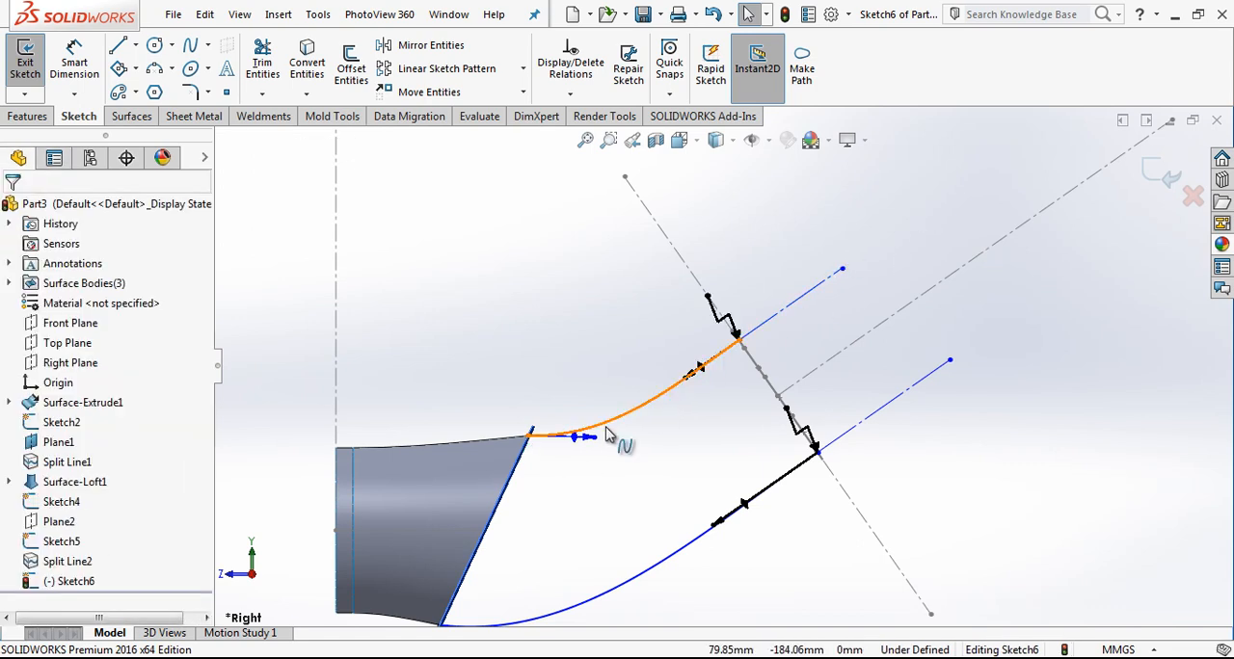
Step: Add an Equal Curvature relation between the upper spline and the loft surface's upper split edge
click(606, 432)
click(442, 445)
ctrl+click(609, 422)
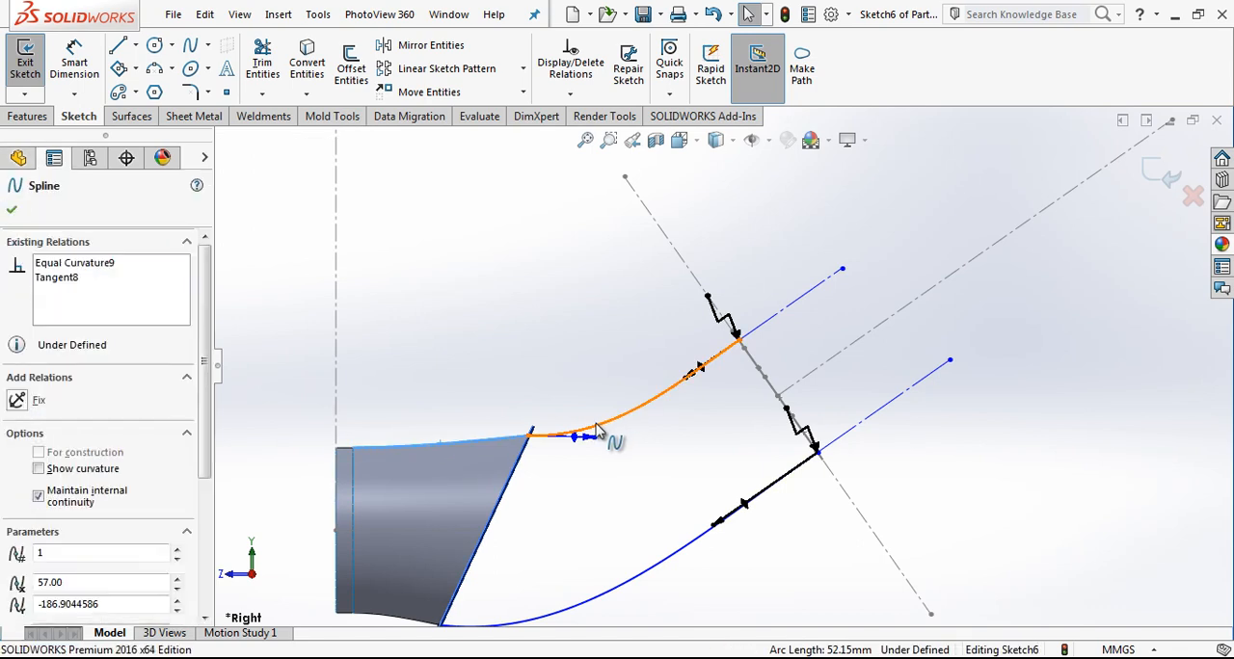
click(104, 524)
Step: Add an Equal Curvature relation between the lower spline and the loft surface's lower split edge
scroll(599, 469, up, 2)
scroll(610, 500, down, 3)
click(603, 504)
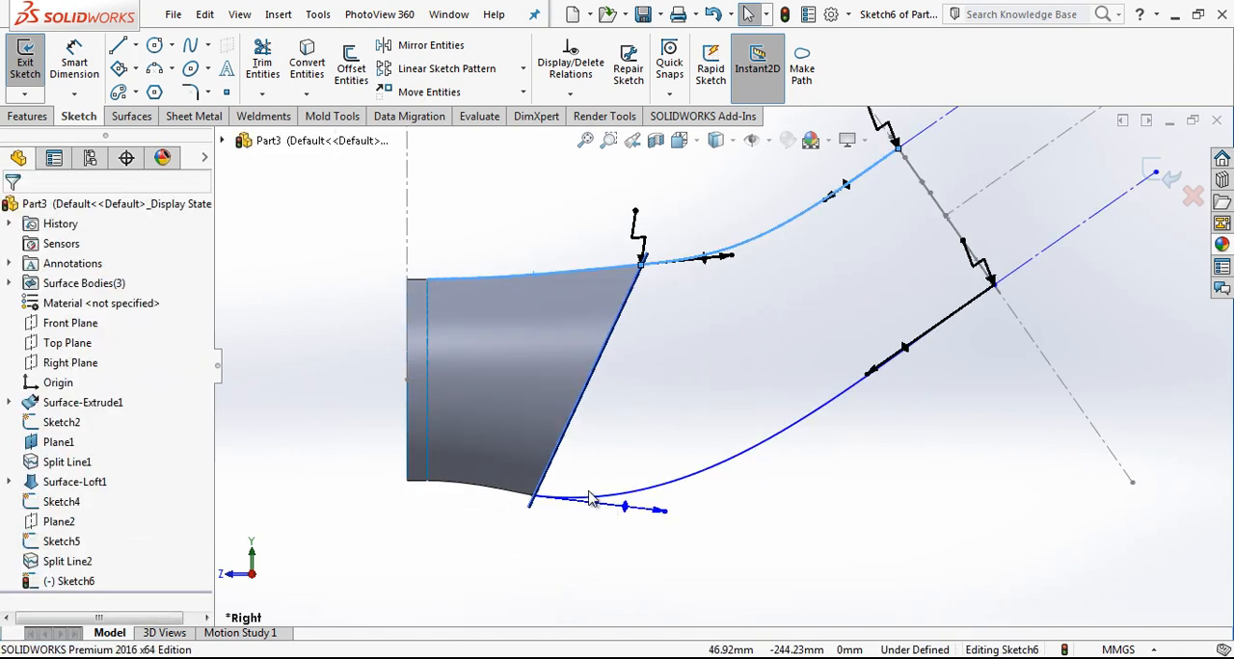
click(508, 493)
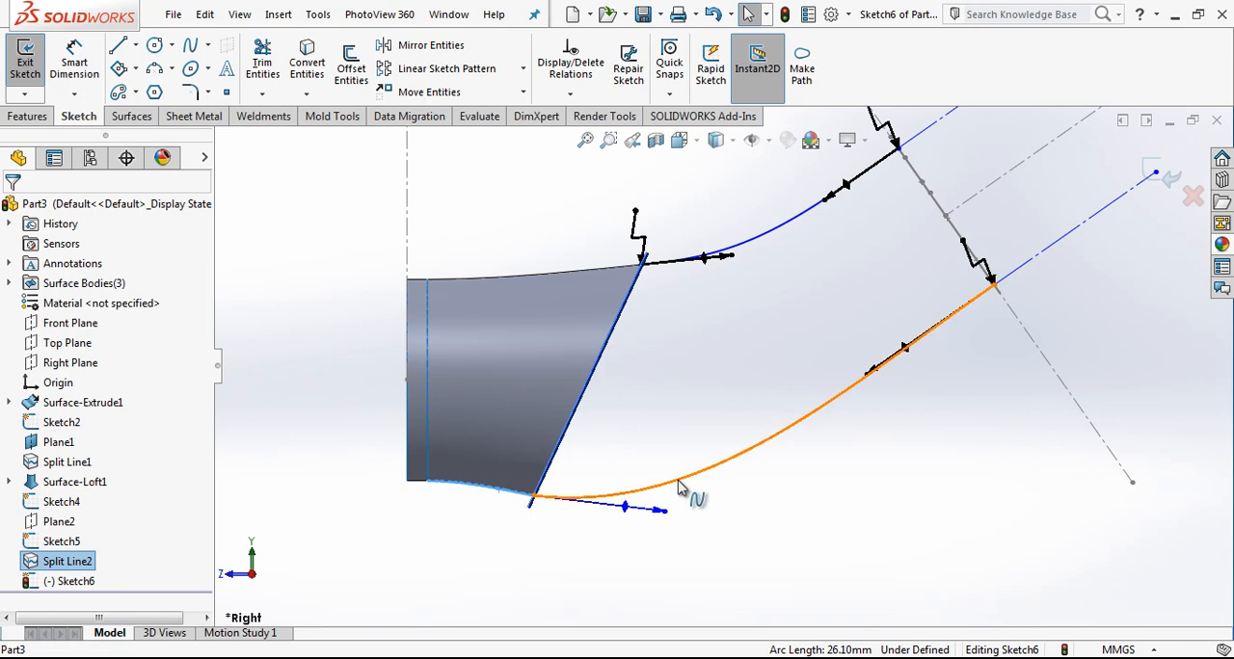
ctrl+click(678, 489)
click(60, 523)
Step: Add a Pierce relation between the upper spline's outer end point and the rounded profile's upper corner arc
scroll(763, 350, up, 2)
click(764, 350)
scroll(782, 344, up, 2)
middle_drag(788, 345, 777, 289)
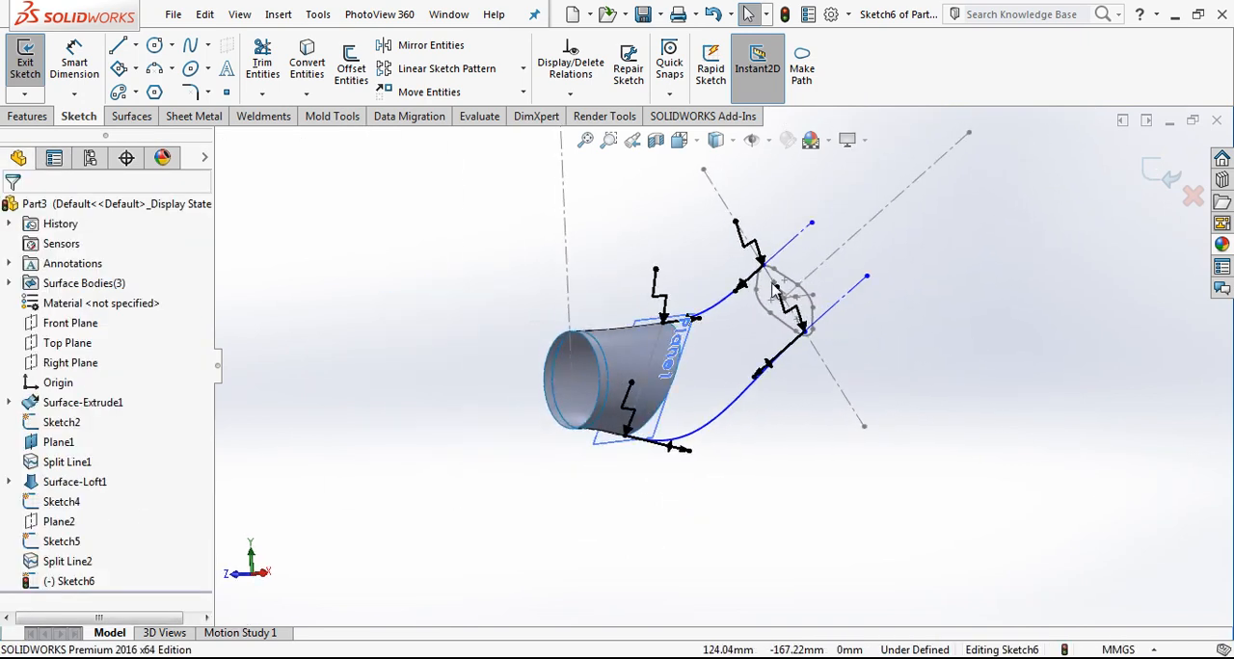
scroll(777, 289, down, 5)
click(674, 310)
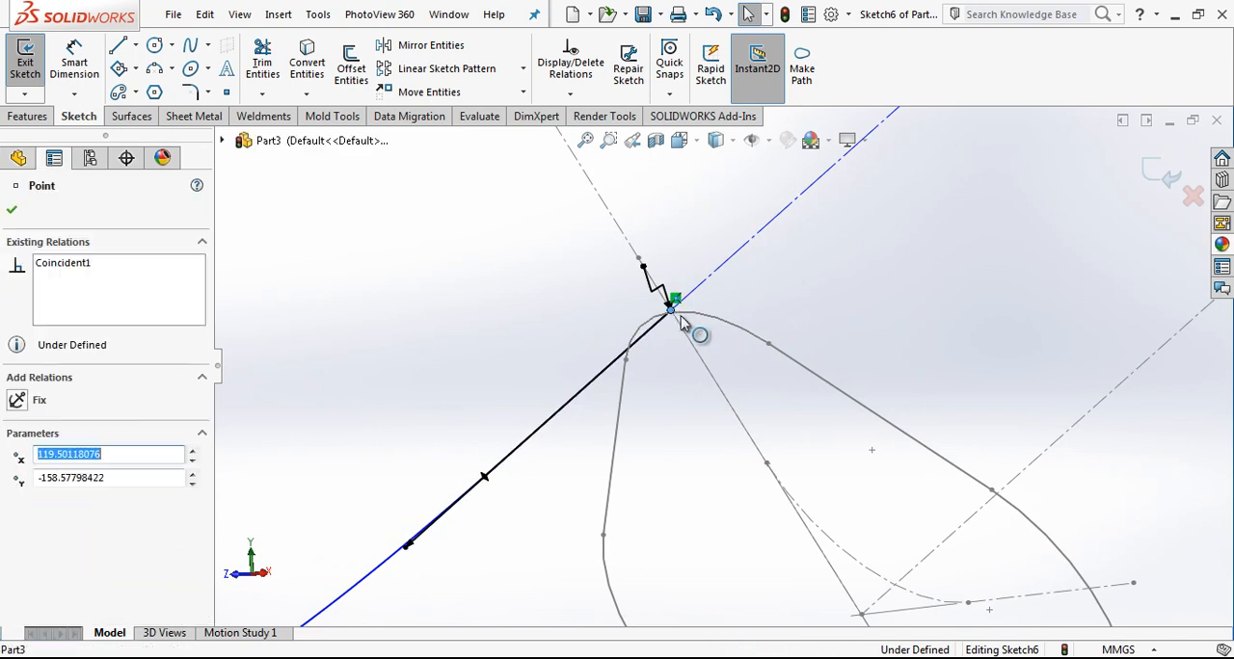
ctrl+click(690, 322)
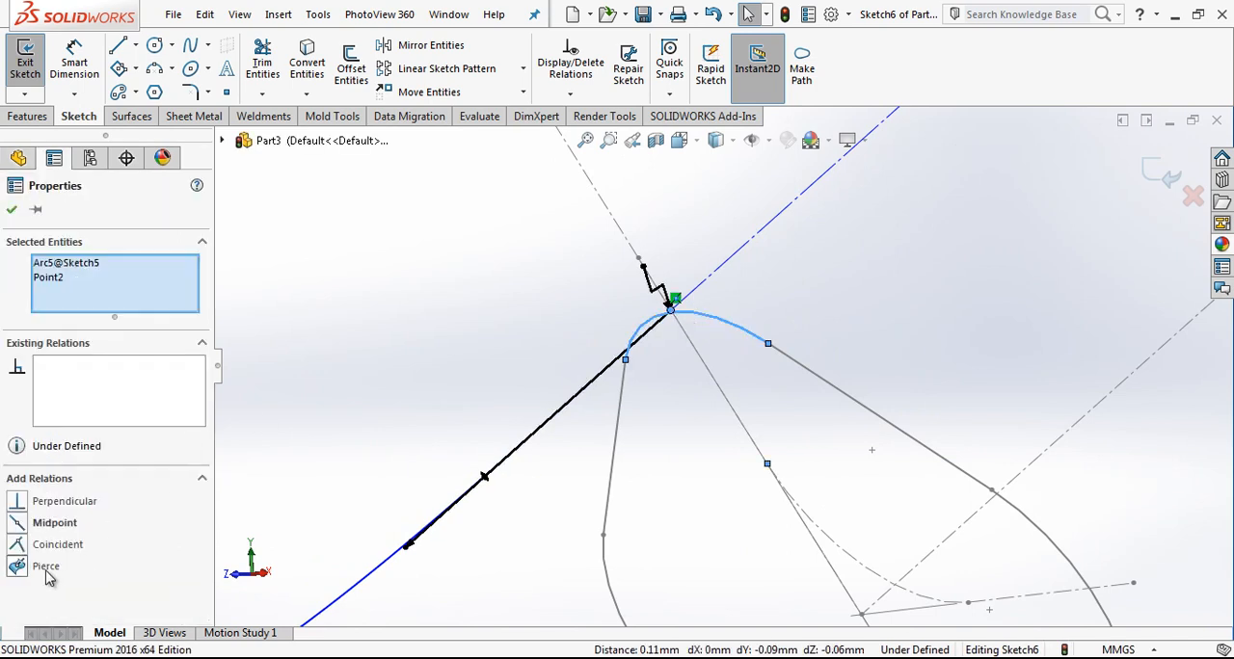
click(46, 567)
click(565, 303)
Step: Add a Pierce relation between the lower spline's outer end point and the profile's lower corner arc, and exit the sketch
scroll(598, 344, up, 3)
middle_drag(630, 386, 573, 492)
scroll(717, 449, up, 3)
scroll(771, 430, down, 7)
click(770, 374)
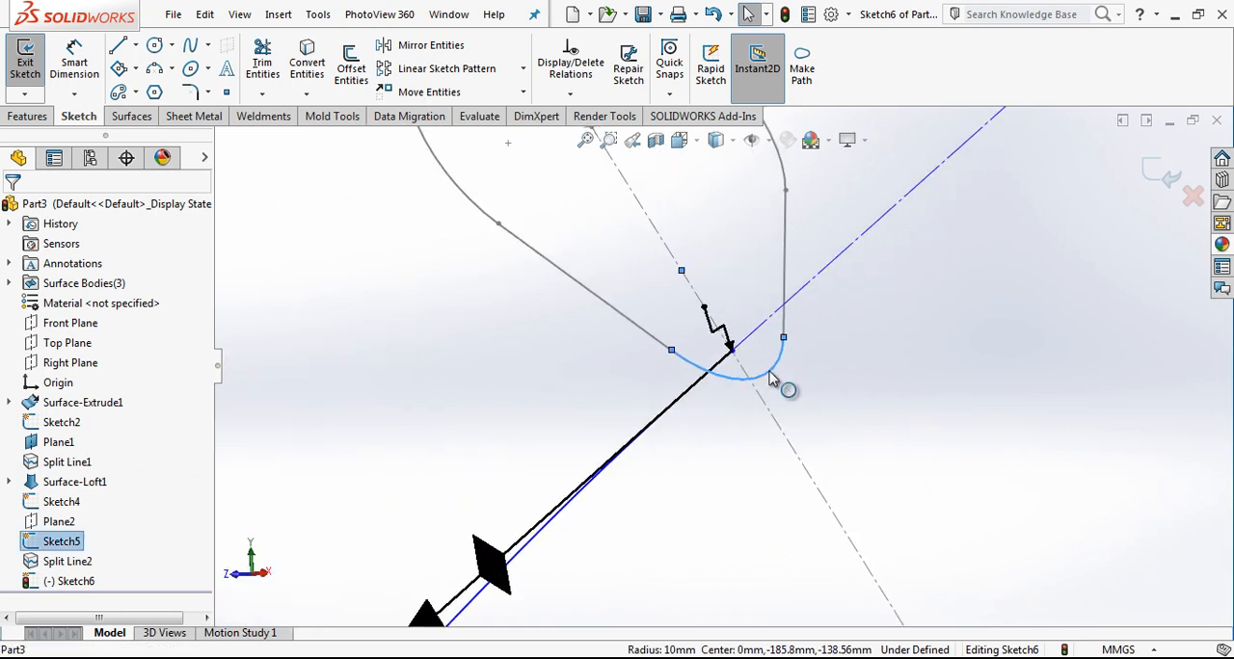
ctrl+click(732, 354)
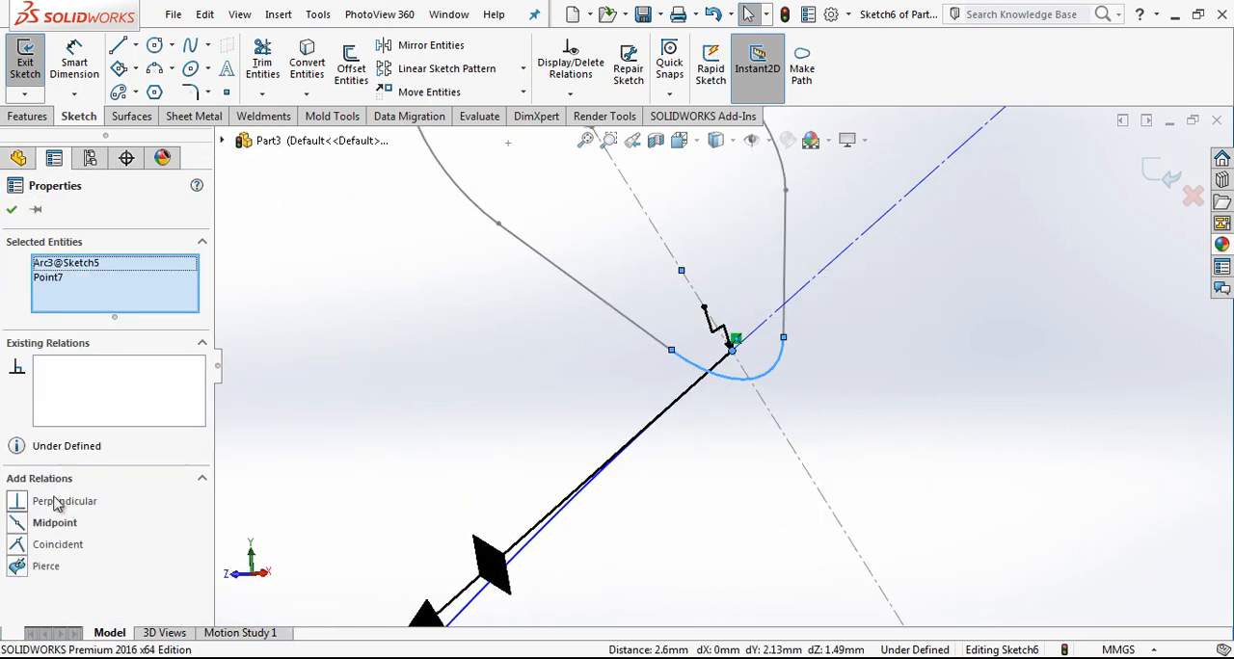
click(45, 567)
click(813, 366)
scroll(813, 366, up, 5)
middle_drag(822, 366, 760, 315)
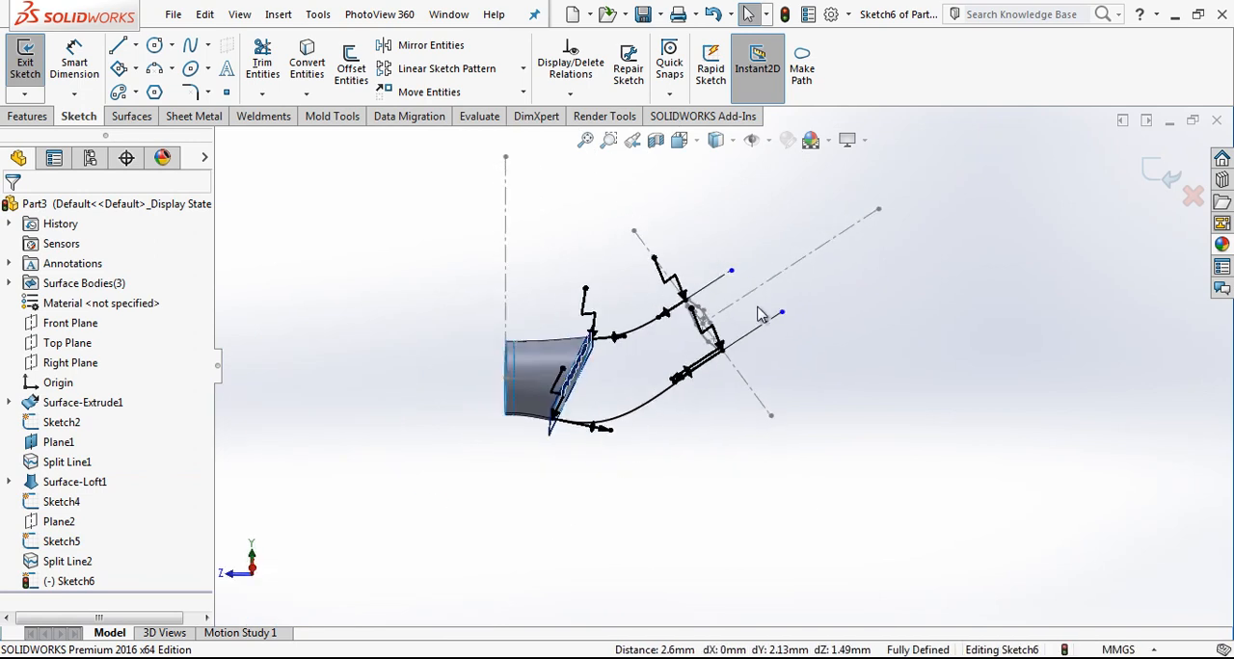
click(1155, 173)
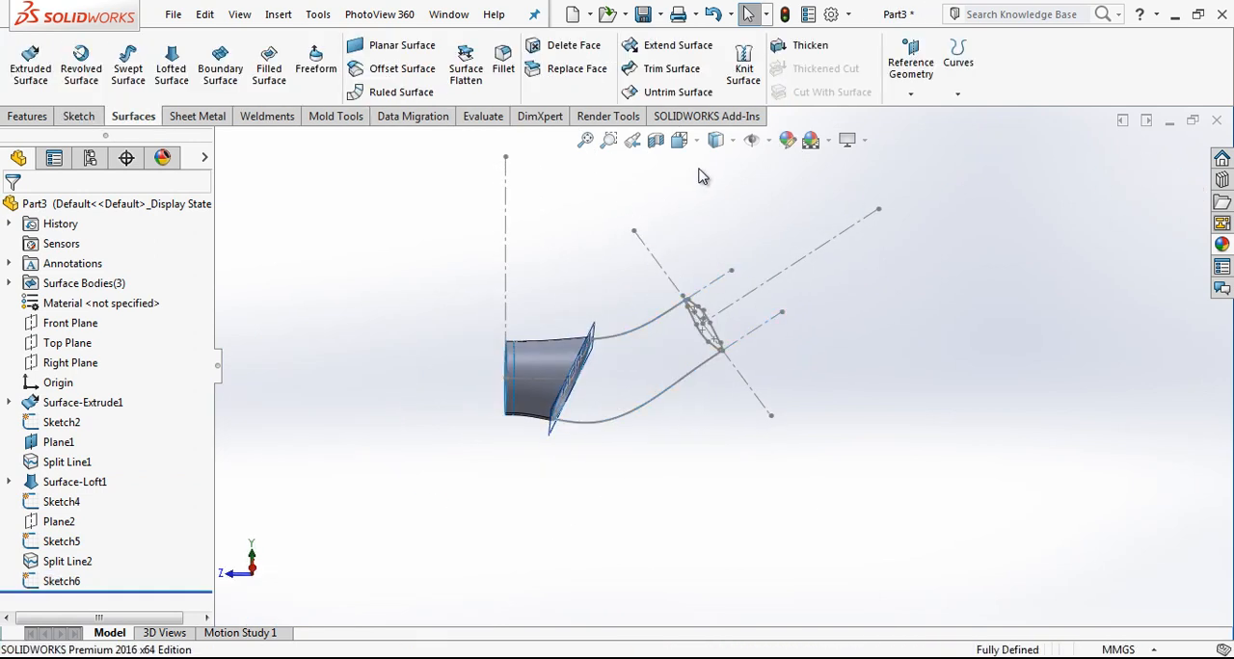
Step: Hide the inclined reference plane at the lofted surface's open end
click(715, 139)
click(757, 253)
scroll(595, 385, down, 2)
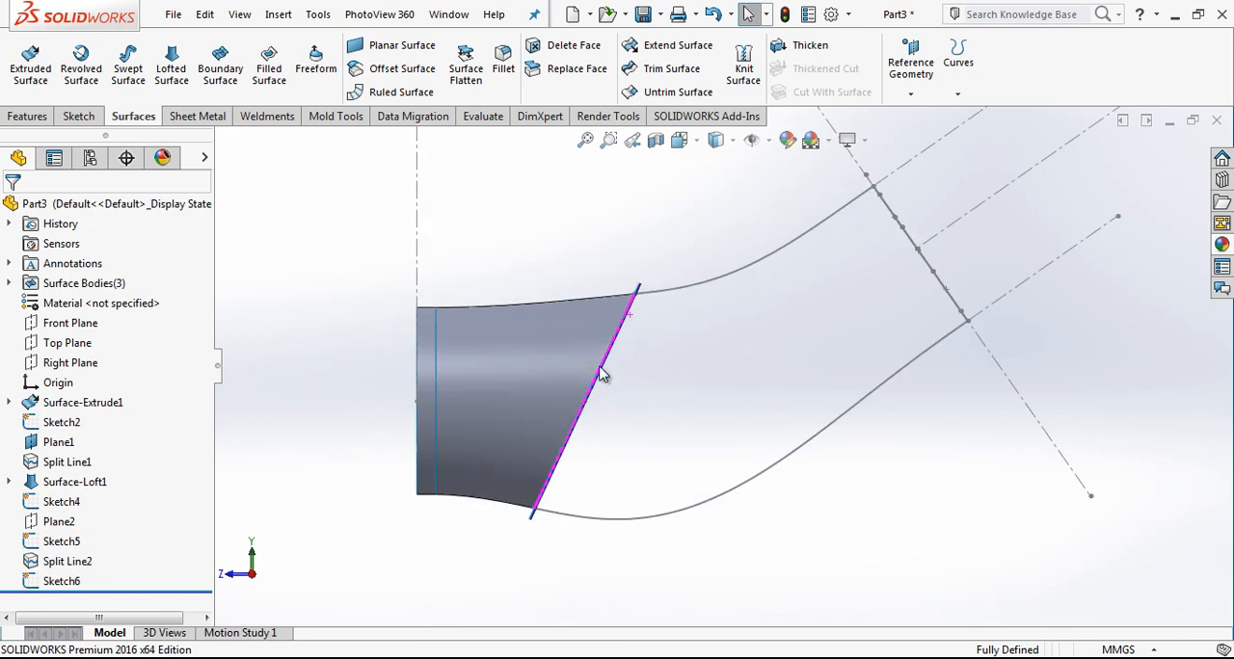
click(641, 289)
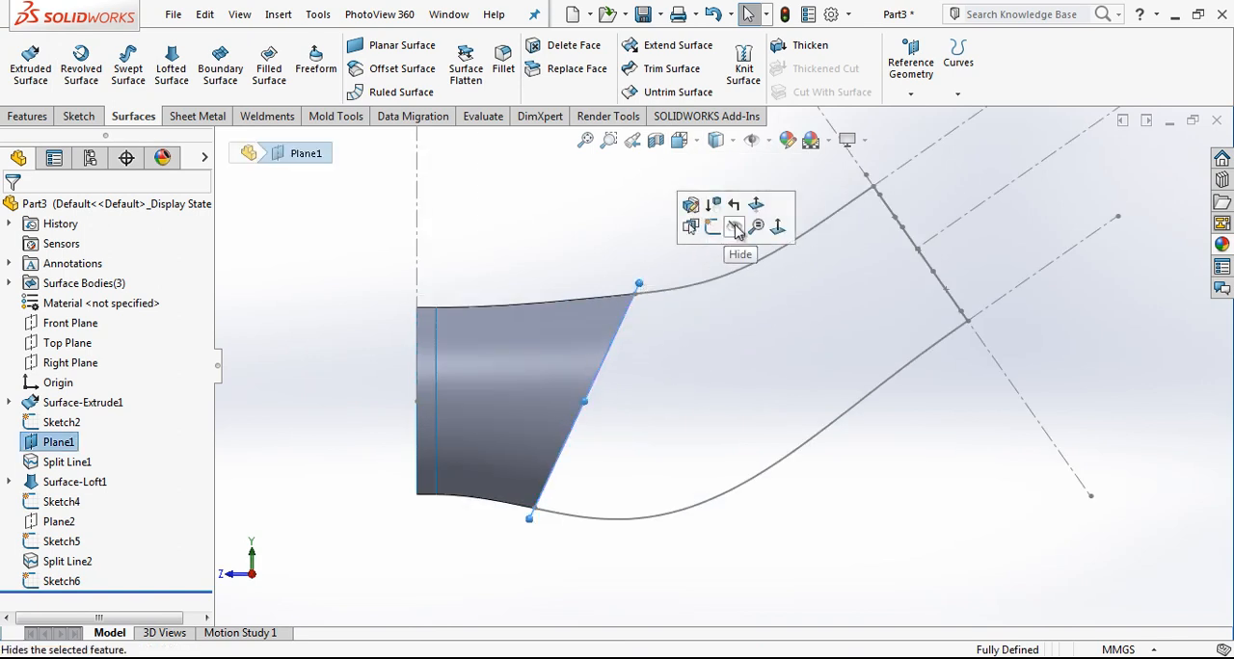
click(735, 228)
scroll(726, 244, up, 2)
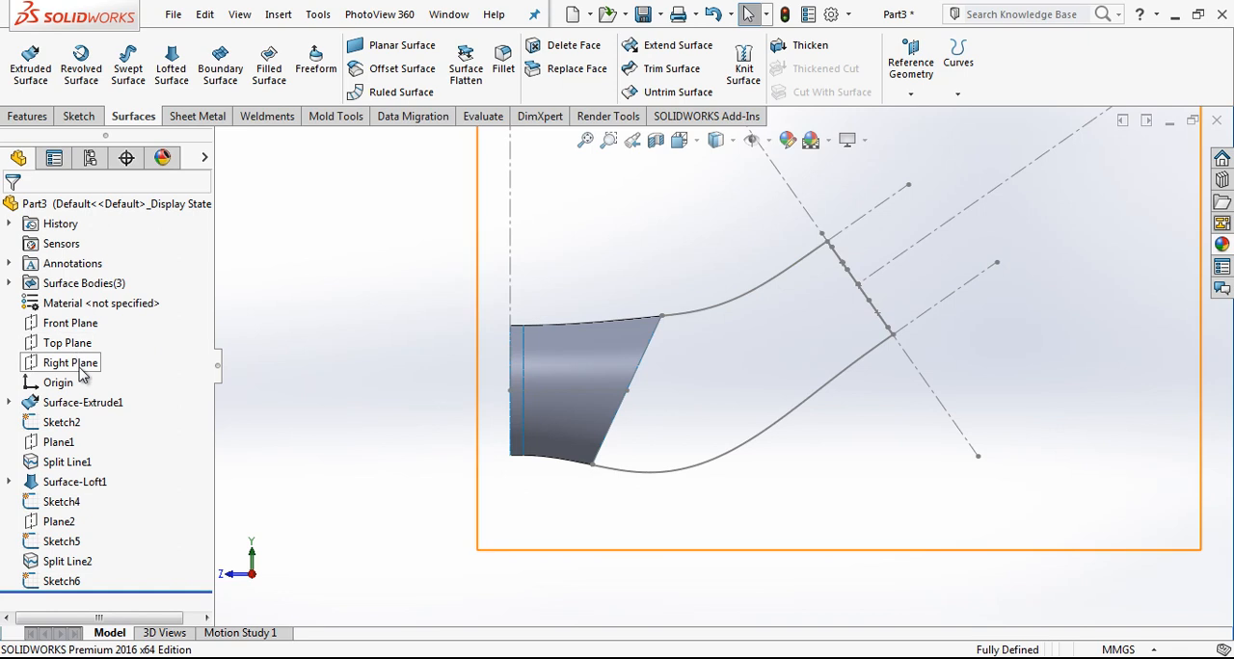
click(75, 363)
click(100, 337)
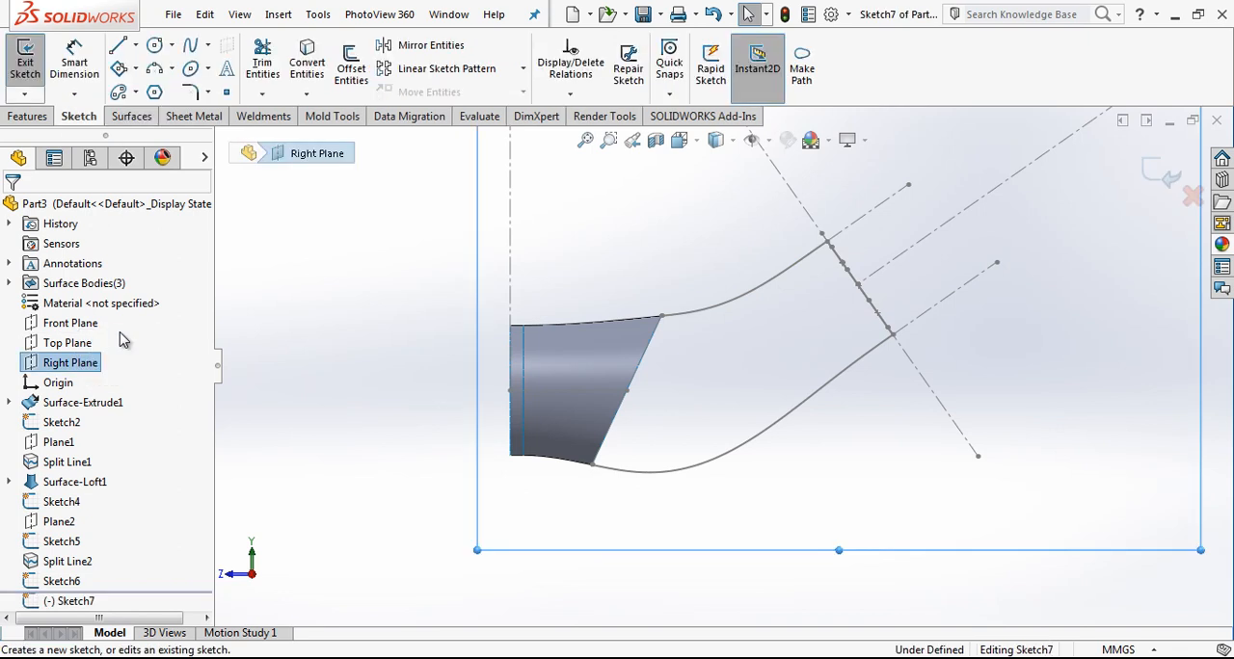
click(1138, 176)
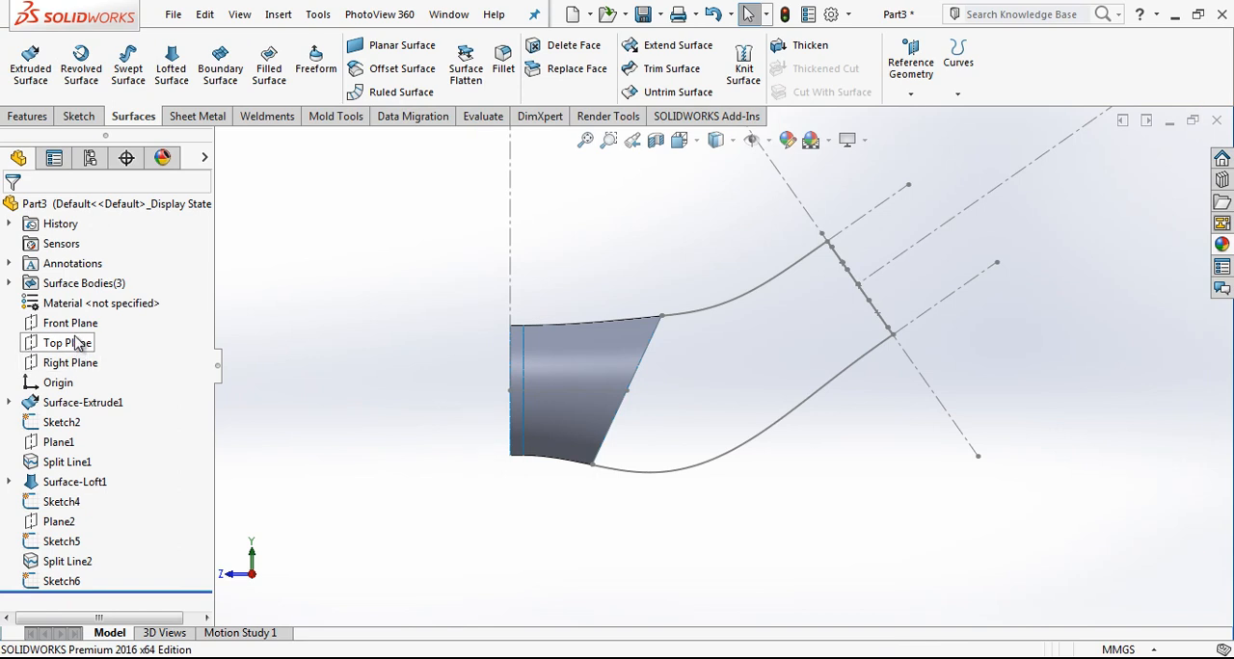
Step: Create a reference plane perpendicular to the vertical centerline, passing through the centerline's lower end point
middle_drag(543, 374, 650, 326)
click(911, 60)
click(923, 116)
click(567, 263)
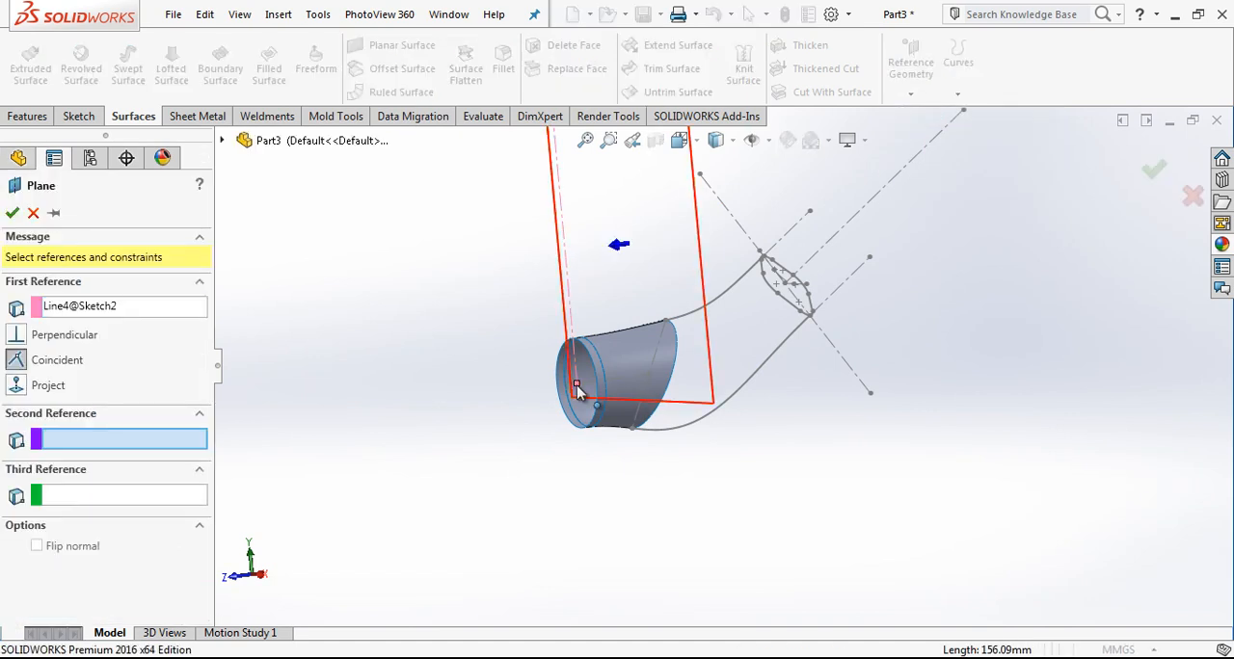
click(576, 387)
right_click(578, 394)
Step: Split the two side faces of the lofted surface with the new plane, using an Intersection split line
middle_drag(675, 371, 600, 263)
scroll(675, 349, down, 4)
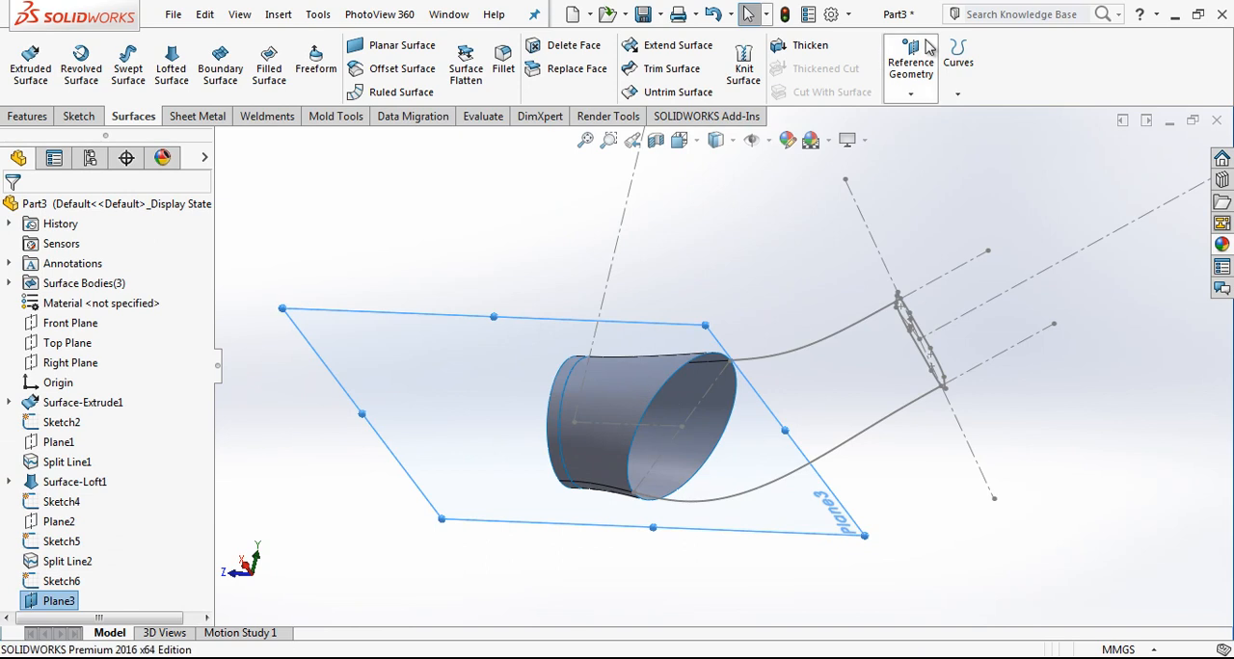
click(958, 62)
click(973, 116)
click(683, 449)
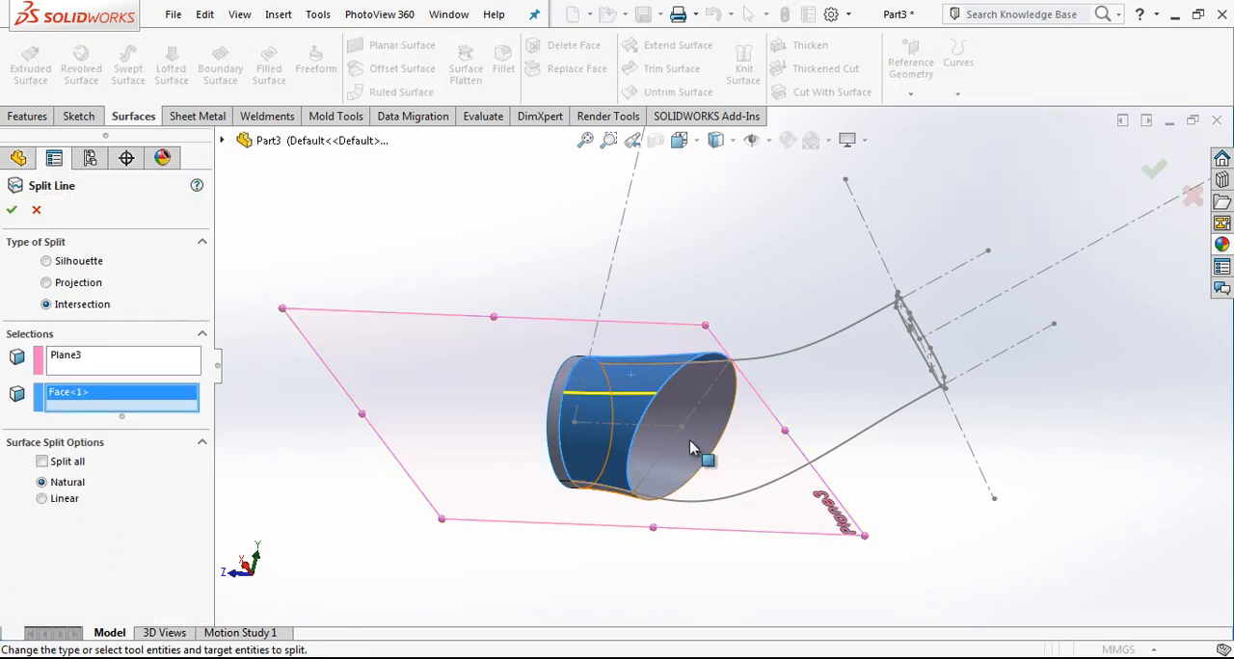
click(690, 449)
right_click(690, 421)
scroll(672, 393, up, 5)
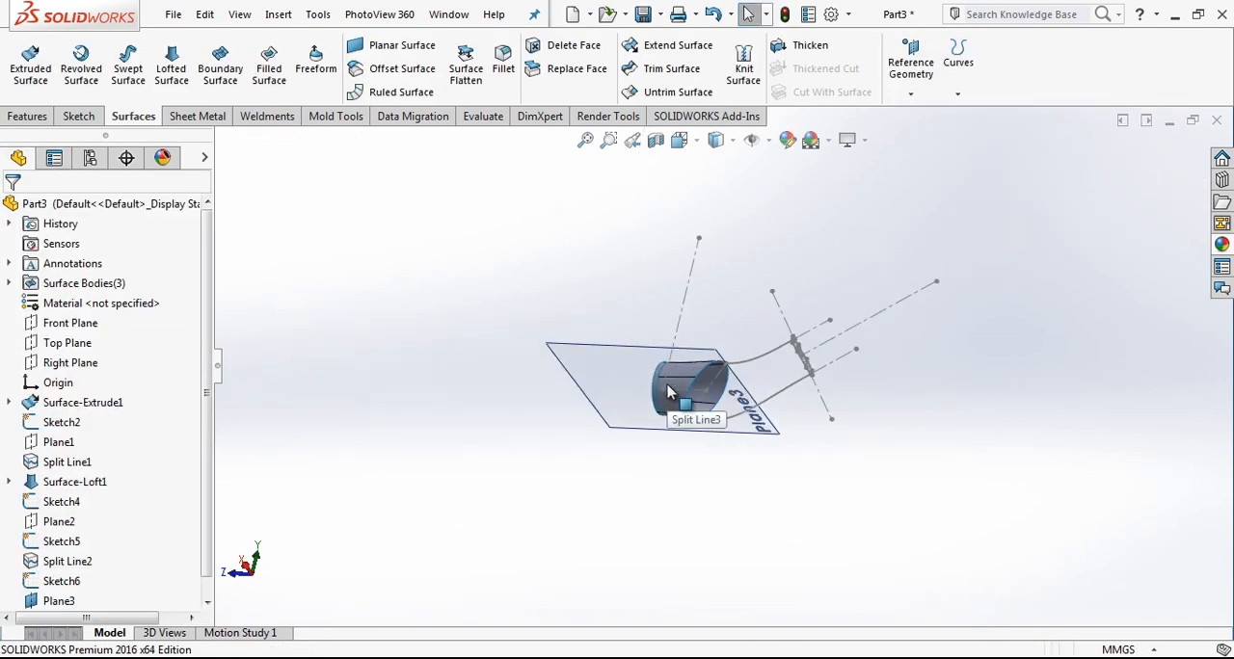
Step: Hide the horizontal reference plane used for the side split
click(716, 140)
click(780, 240)
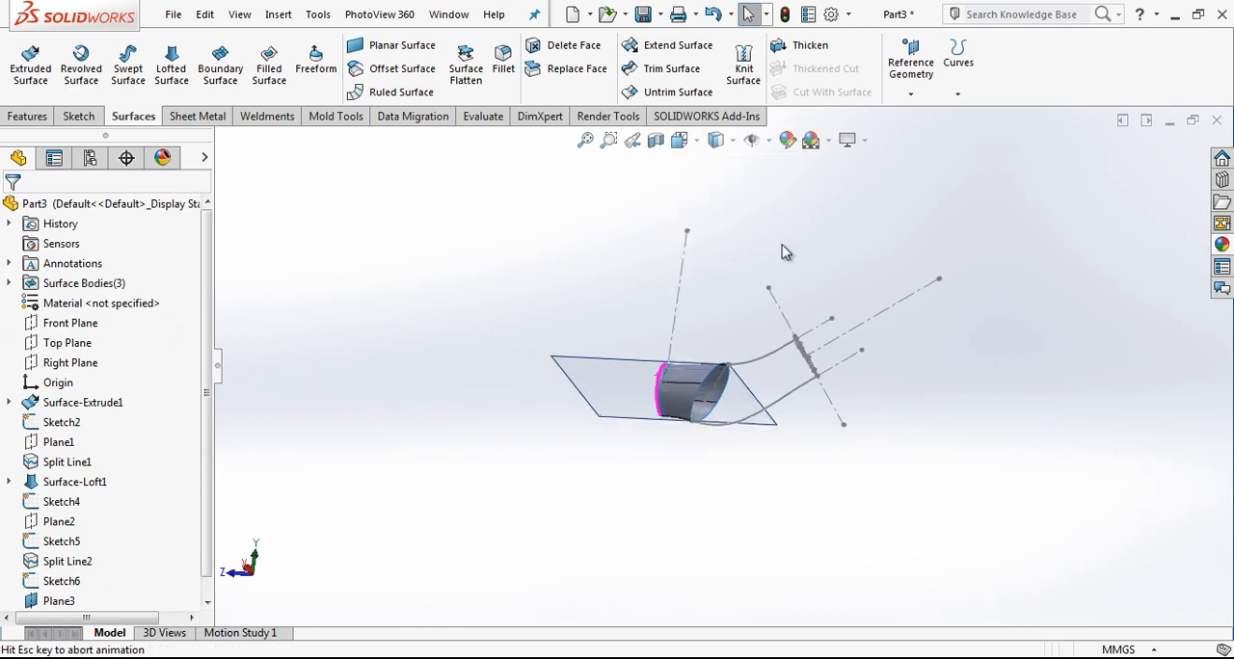
click(620, 389)
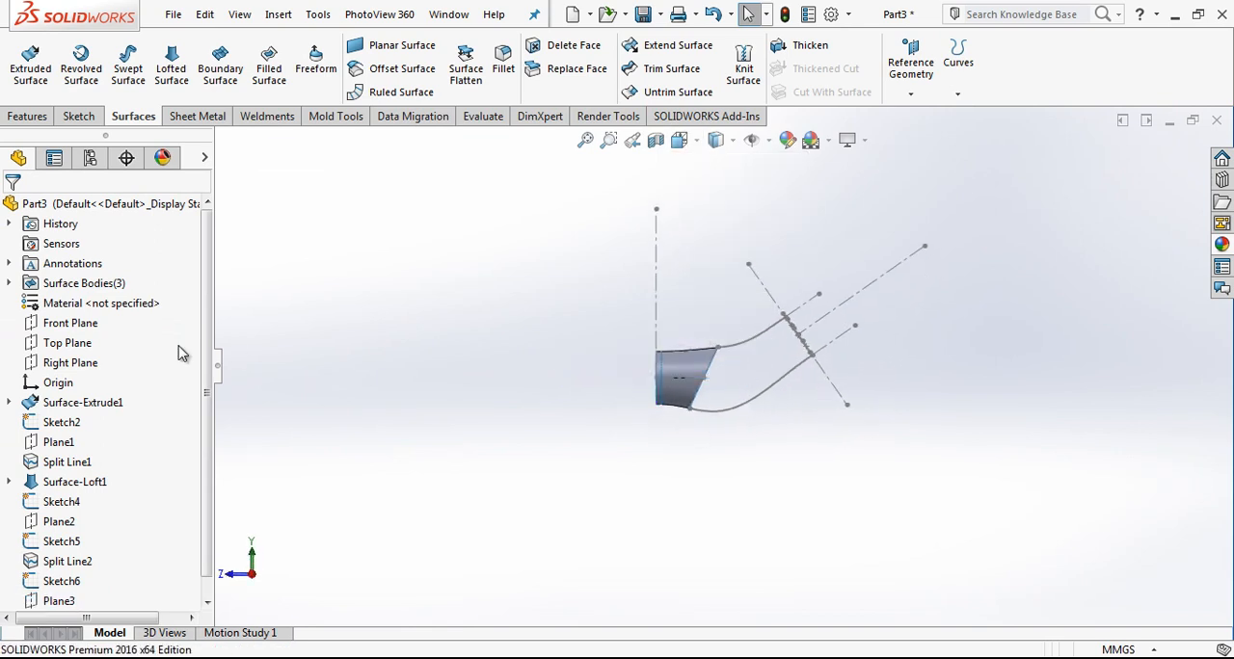
Step: Sketch a two-point spline on the Right Plane from the side split line's end to the rounded profile's middle, and bend it by its start handle
click(65, 366)
click(123, 351)
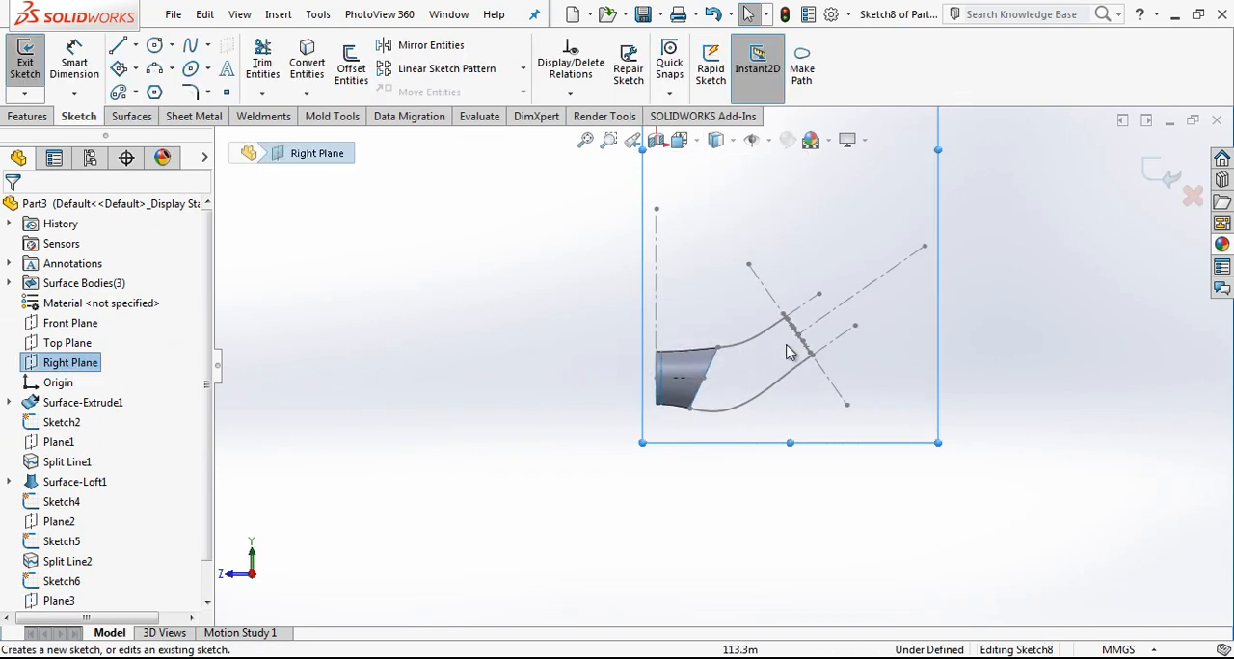
scroll(777, 351, down, 9)
scroll(795, 333, up, 4)
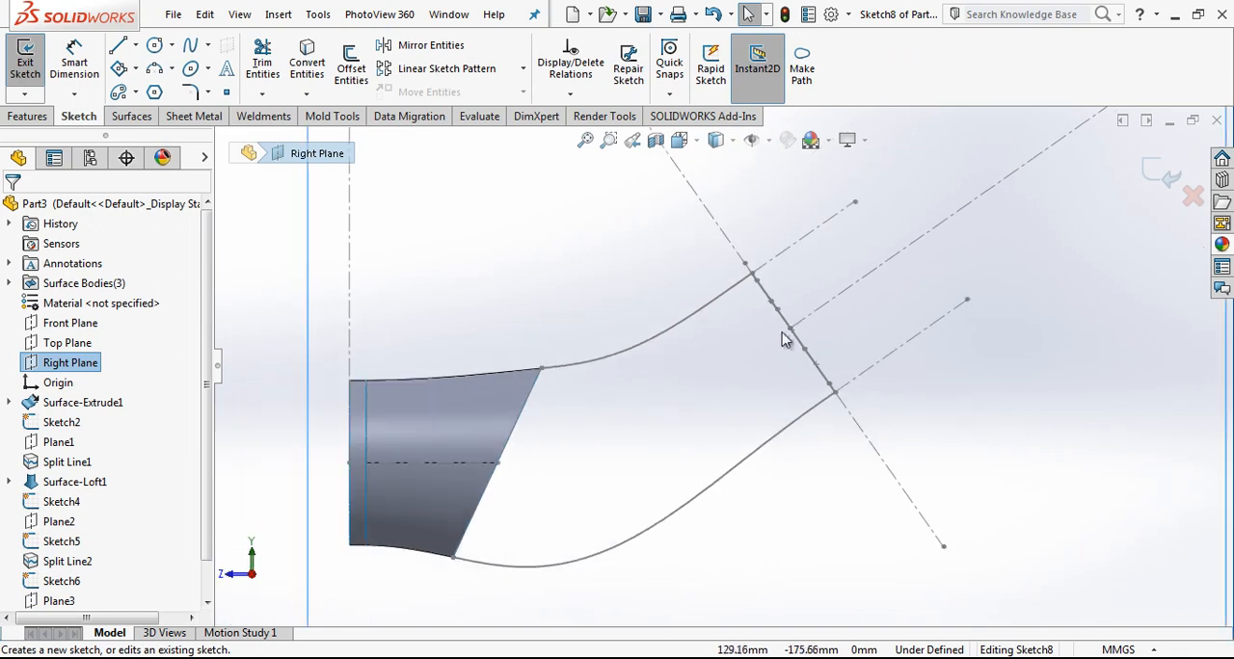
click(190, 44)
click(497, 462)
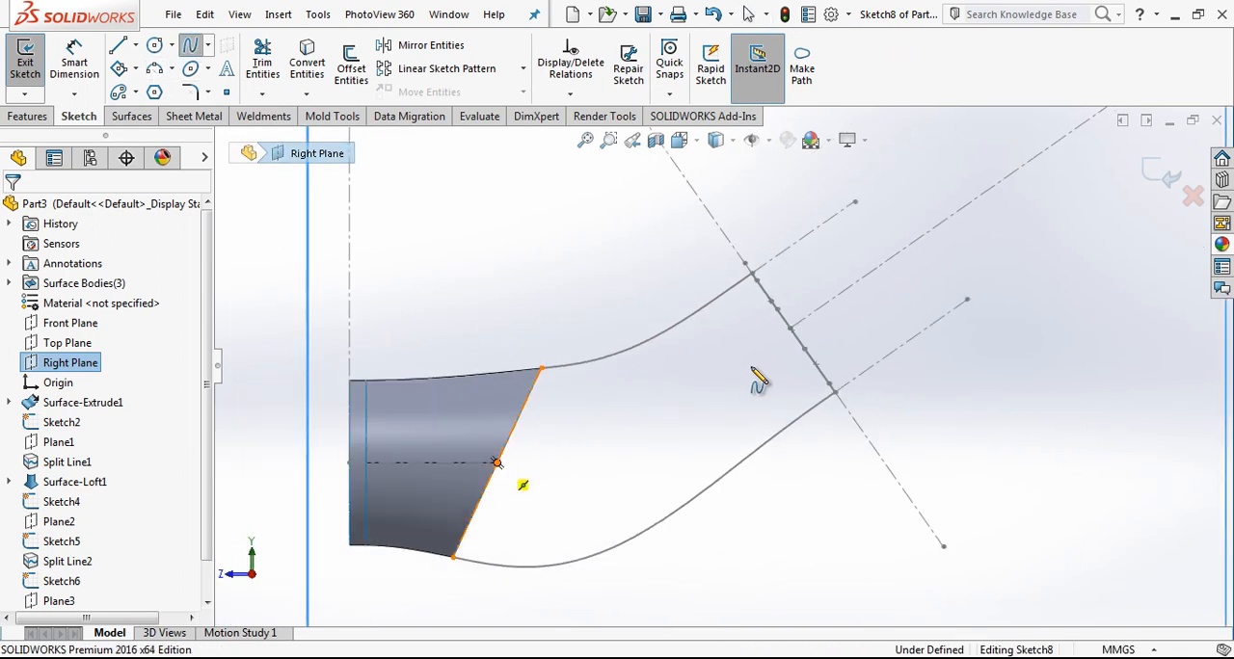
click(792, 330)
key(Escape)
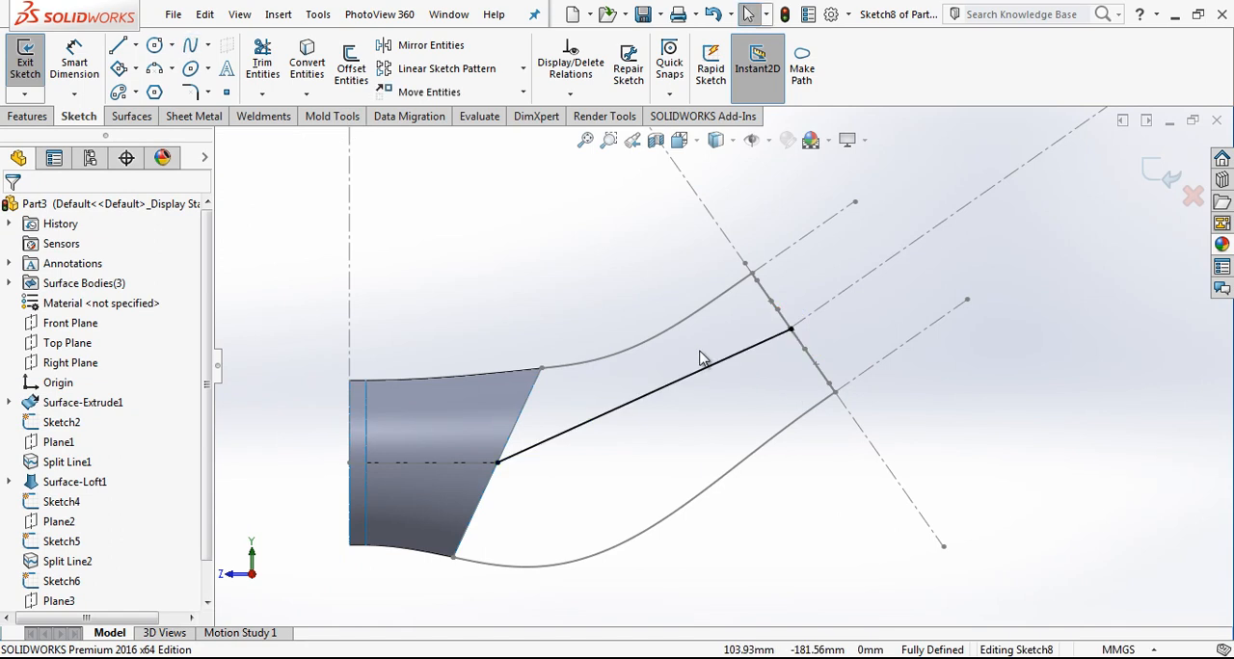
click(694, 376)
drag(615, 411, 584, 463)
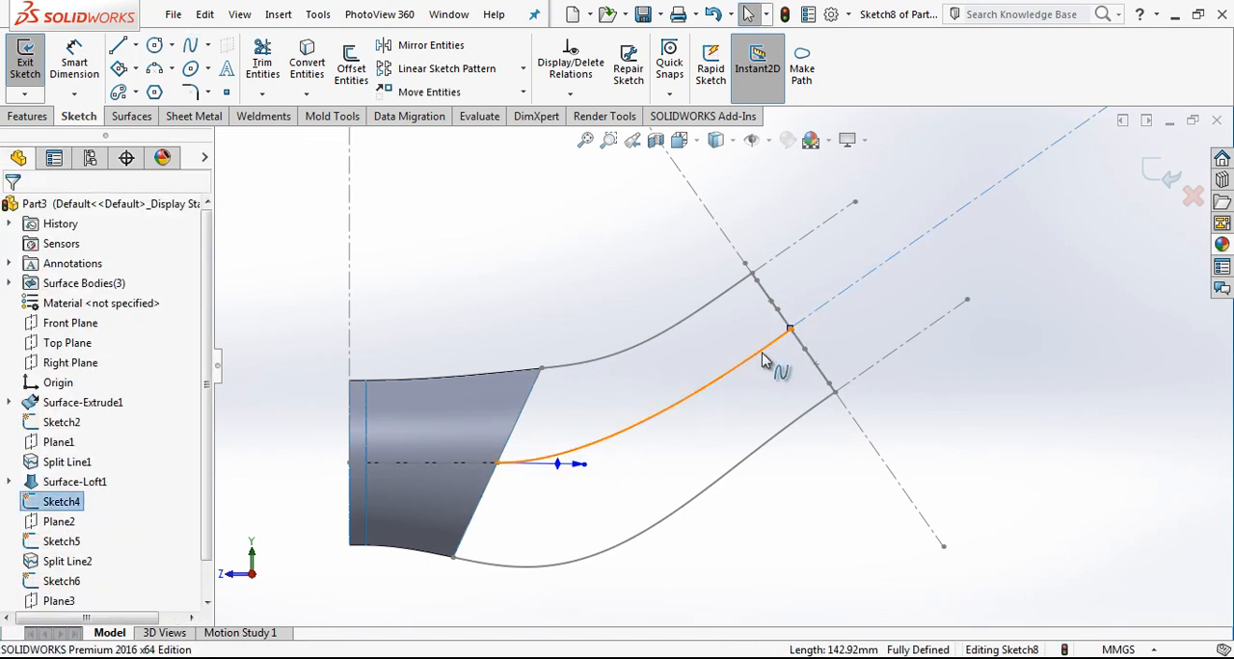
Step: Try to make the middle spline tangent to the inclined centerline through the rounded profile
ctrl+click(764, 359)
click(51, 523)
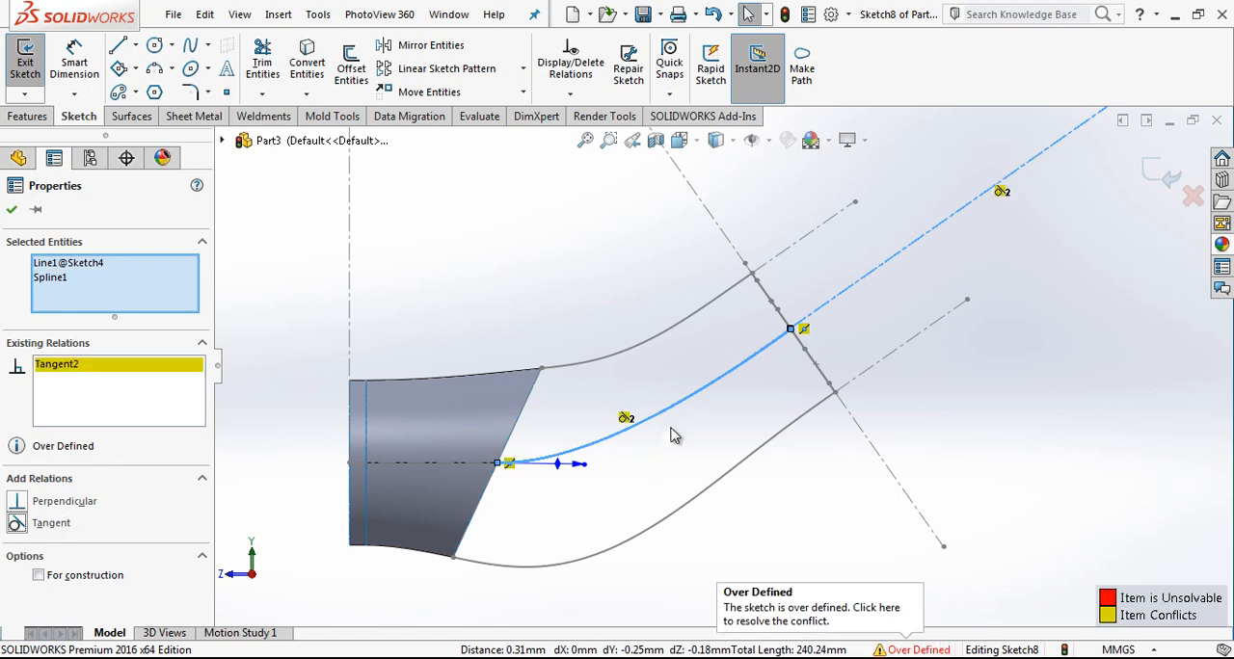
key(ctrl+z)
Step: Add an Equal Curvature relation between the middle spline and the lofted surface's side split edge
click(464, 463)
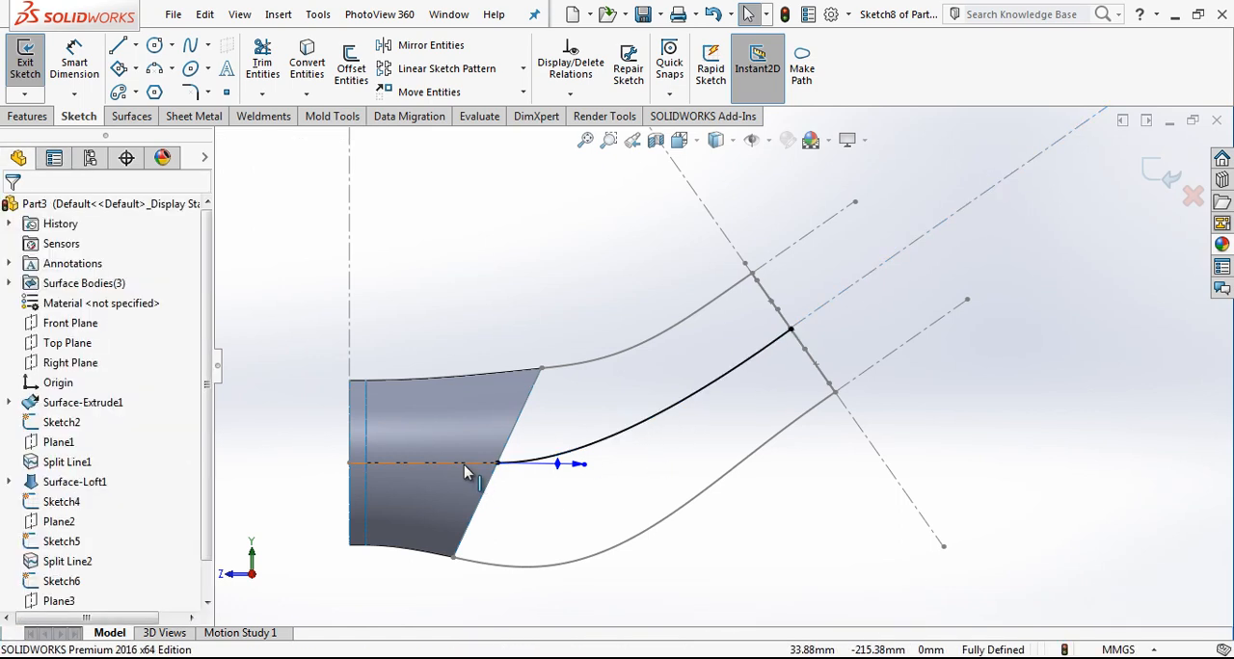
ctrl+click(595, 456)
click(60, 545)
key(Escape)
Step: Try a Tangent relation between the curvature-matched middle spline and the inclined centerline
click(783, 349)
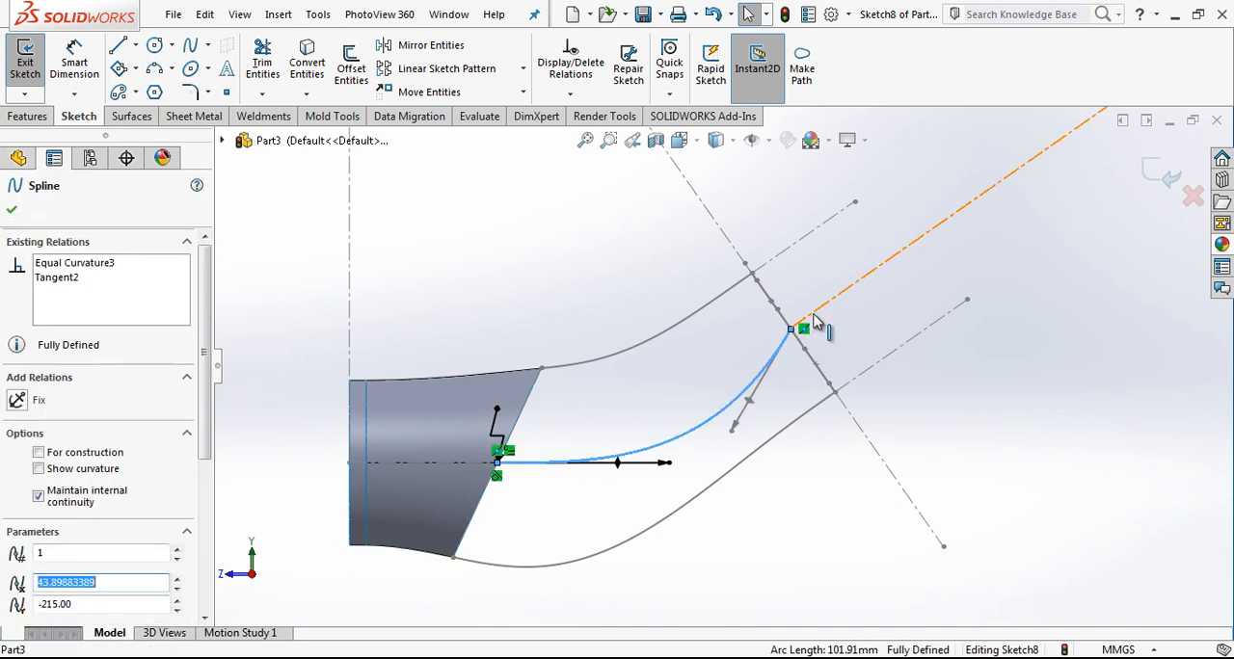
ctrl+click(813, 321)
click(53, 523)
key(ctrl+z)
key(Escape)
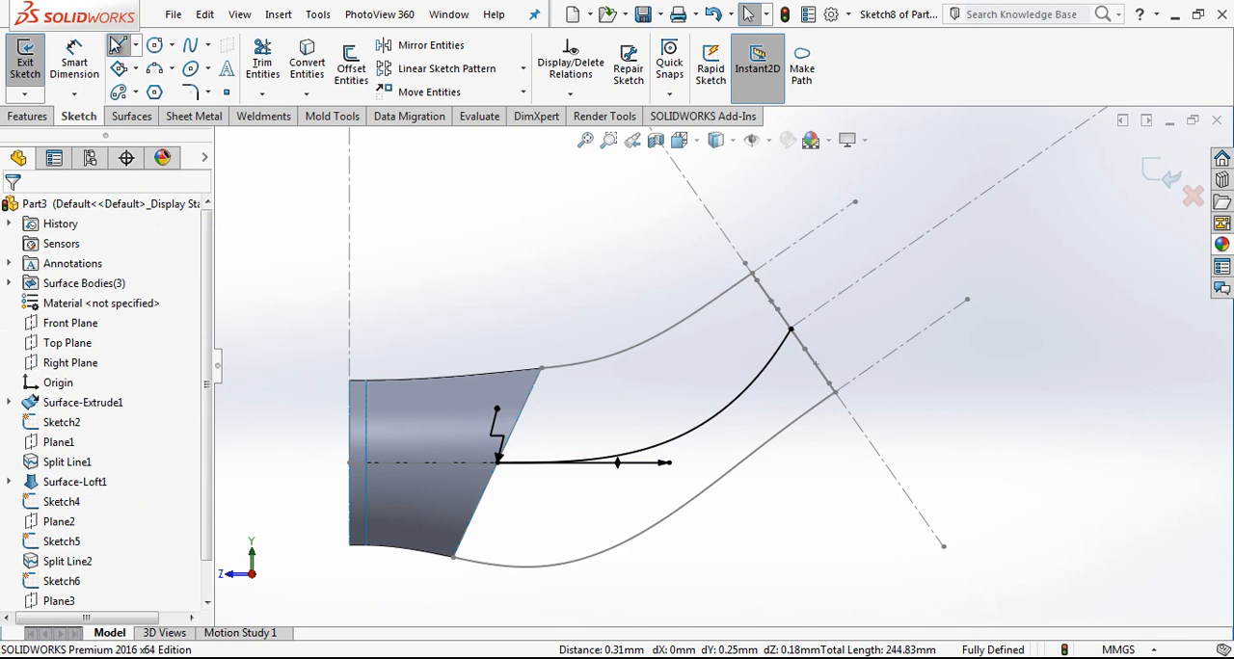
Step: Draw a short construction line from the middle spline's outer end along the inclined centerline
click(116, 44)
click(790, 330)
click(866, 276)
key(Escape)
click(848, 290)
click(919, 241)
Step: Try an Equal Curvature relation between the short line and the middle spline
click(837, 309)
ctrl+click(528, 460)
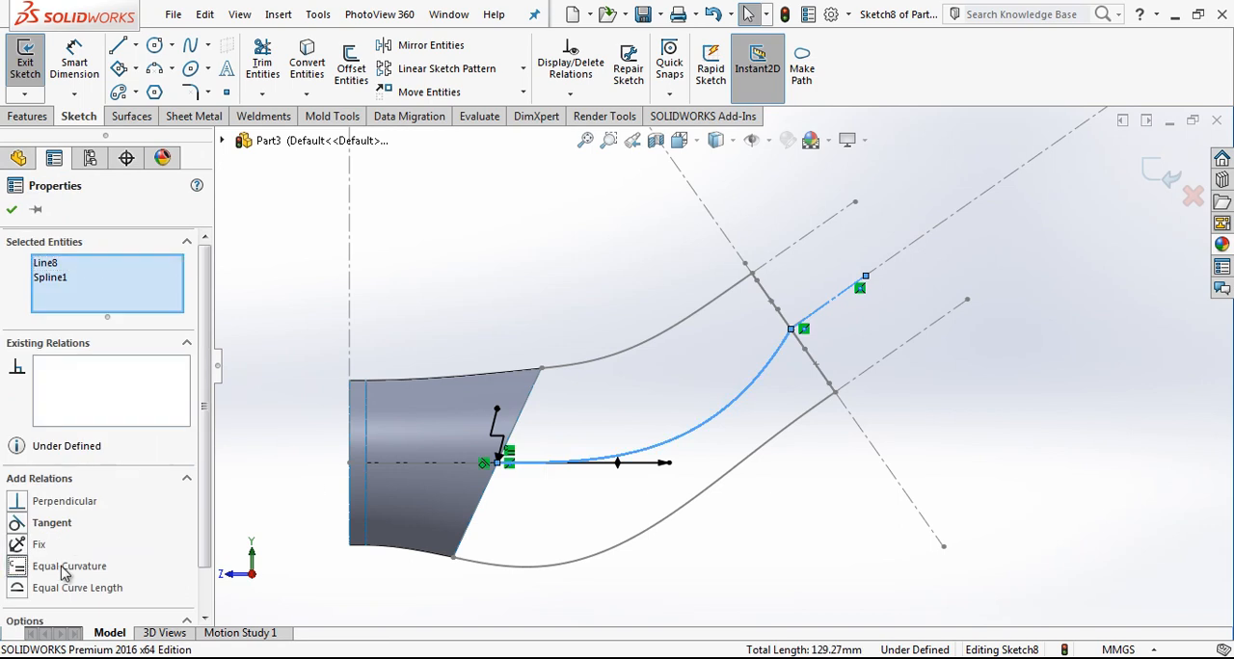
click(66, 568)
click(802, 405)
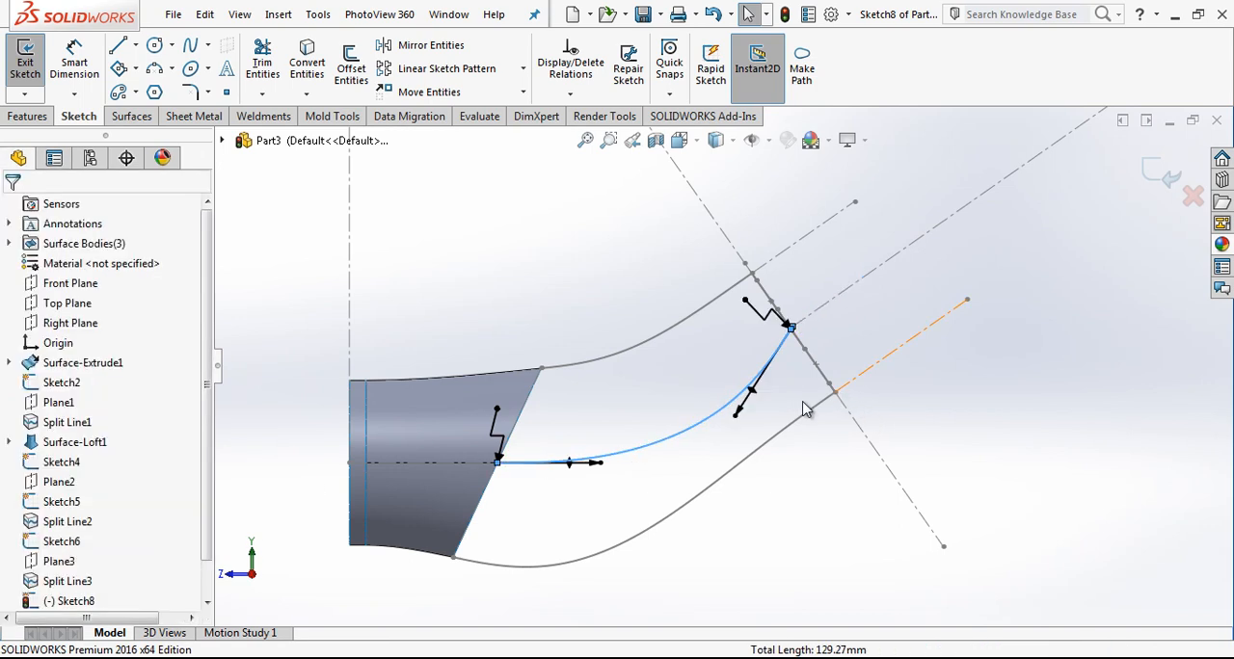
Step: Reshape the middle spline's outer end with its tangent handle so it runs into the short line
click(751, 402)
drag(732, 430, 696, 401)
scroll(818, 315, down, 2)
click(816, 313)
scroll(884, 260, down, 1)
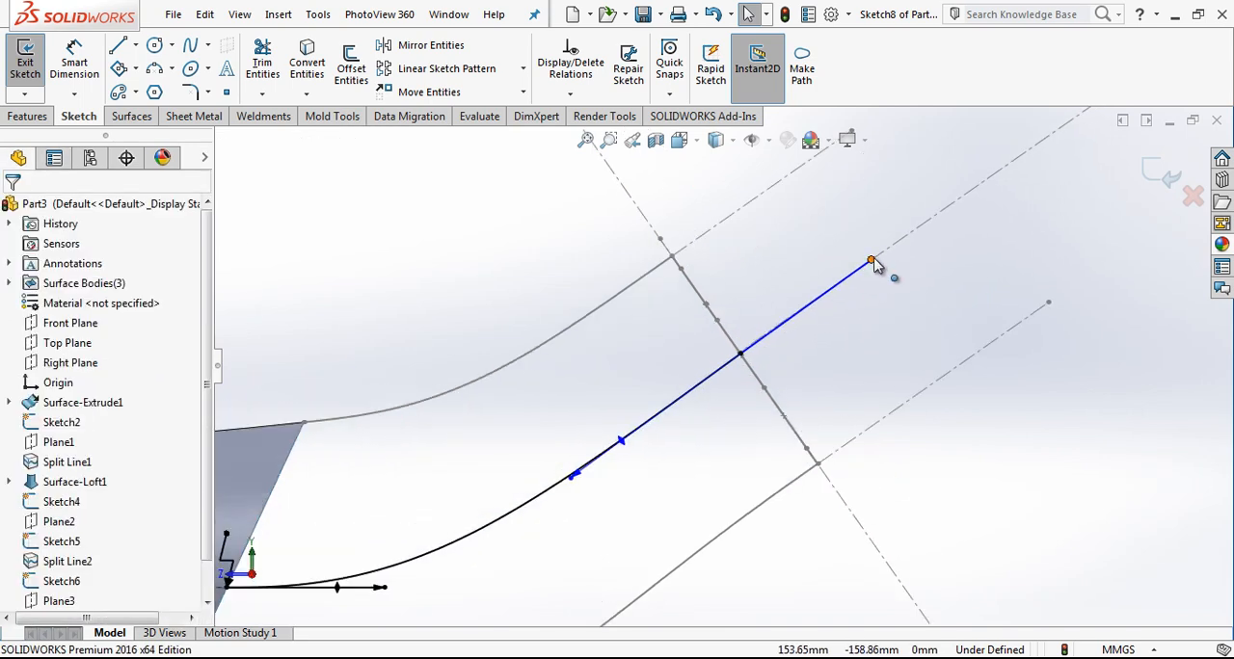
Step: Try a Pierce relation between the short line's far end point and the inclined centerline
click(873, 263)
ctrl+click(895, 251)
click(68, 549)
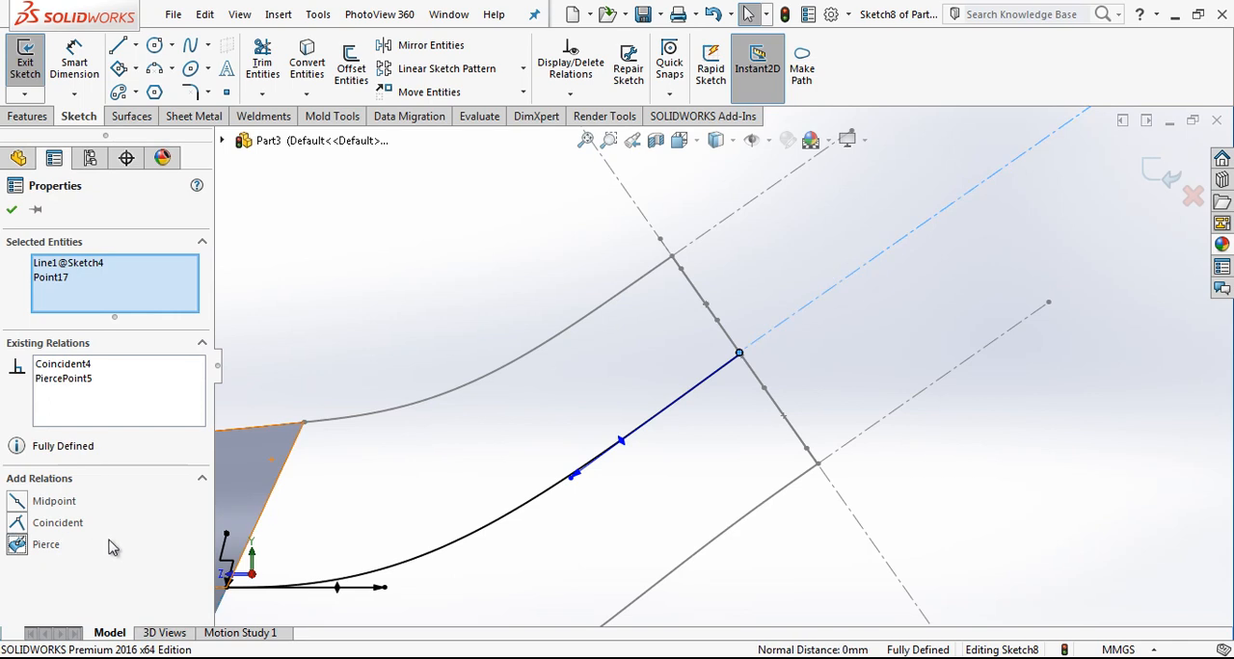
click(818, 359)
key(ctrl+z)
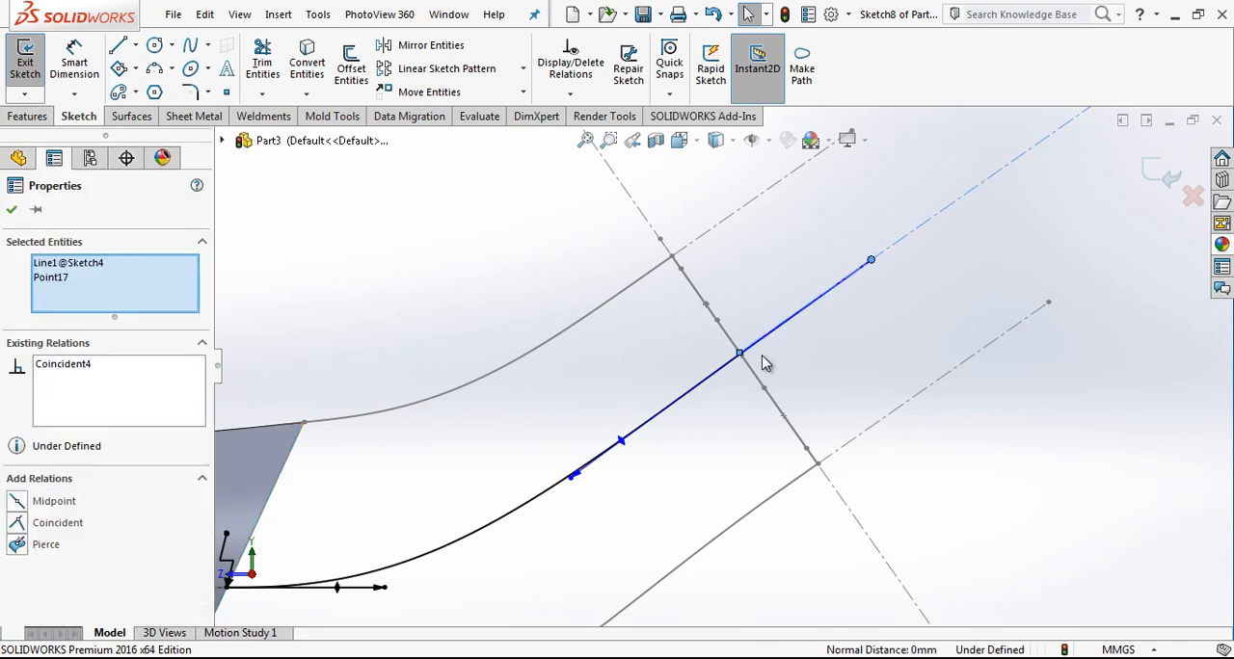
scroll(732, 361, down, 7)
key(Escape)
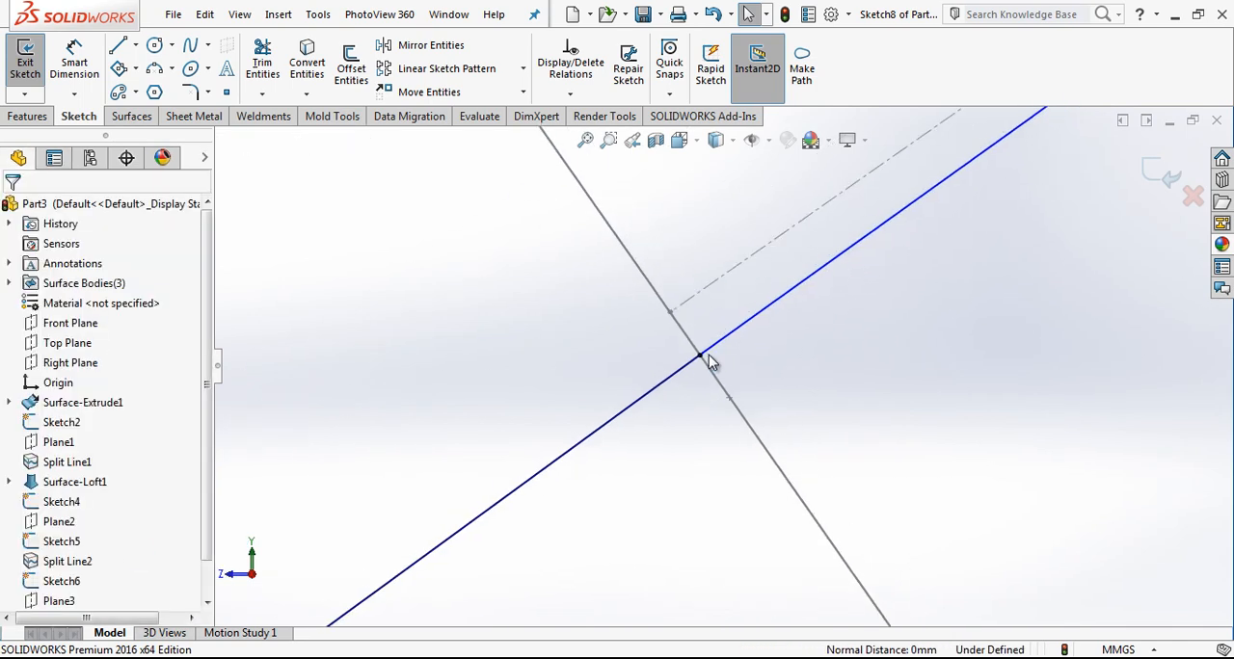
Step: Delete the Midpoint relation from the middle spline's outer end point and make the point coincident with the inclined centerline's end point
drag(697, 337, 678, 325)
scroll(728, 359, up, 3)
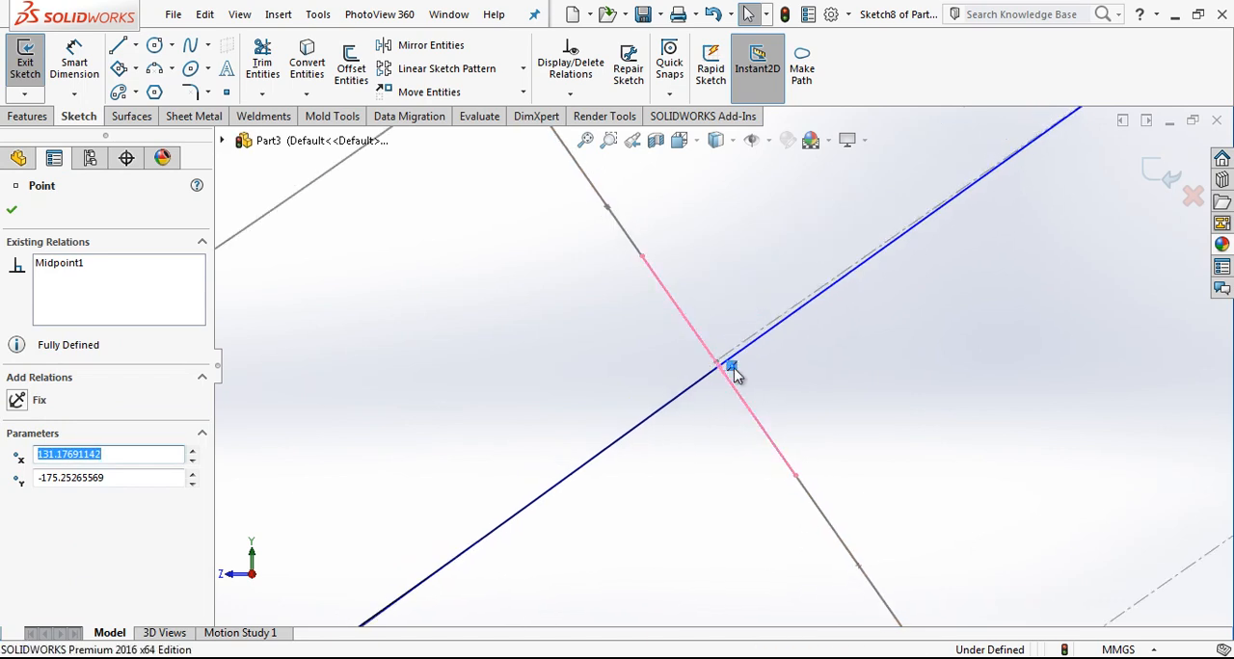
scroll(733, 367, down, 4)
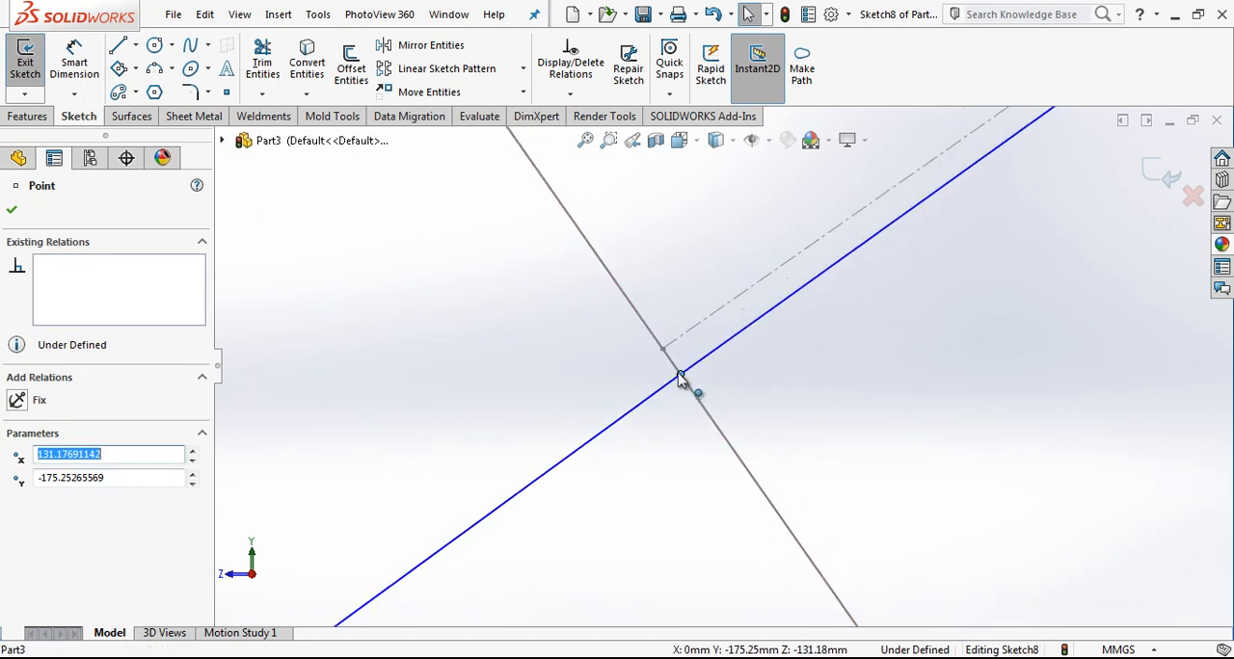
ctrl+click(662, 351)
click(60, 556)
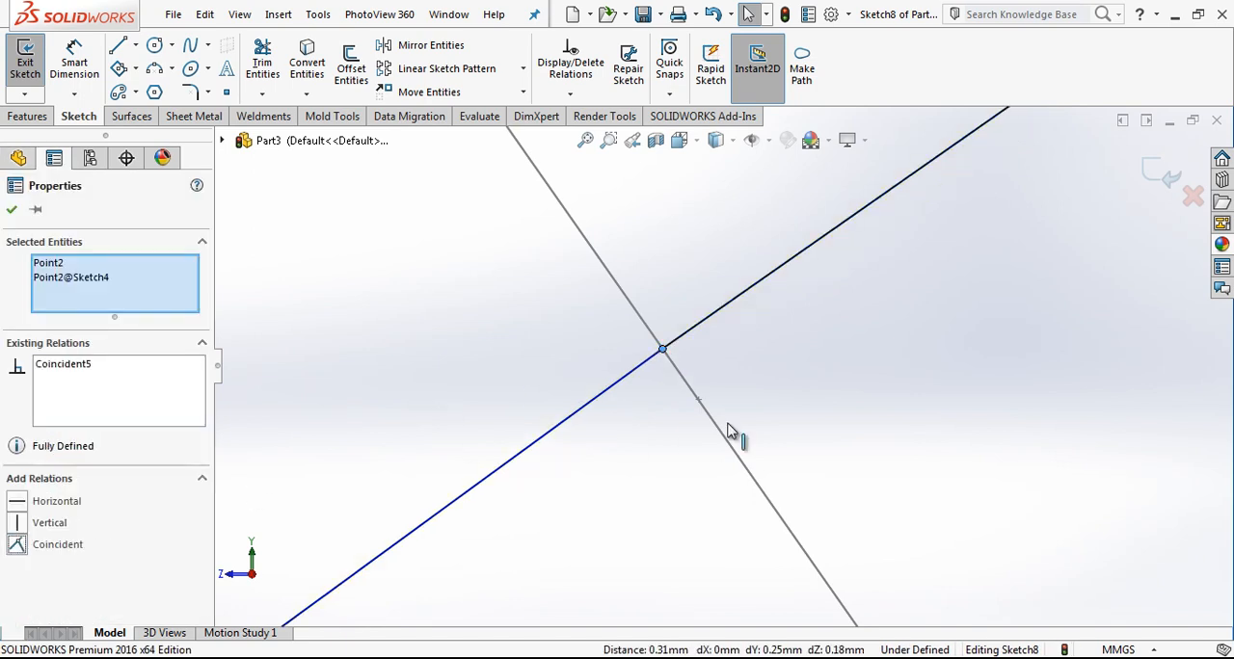
click(846, 415)
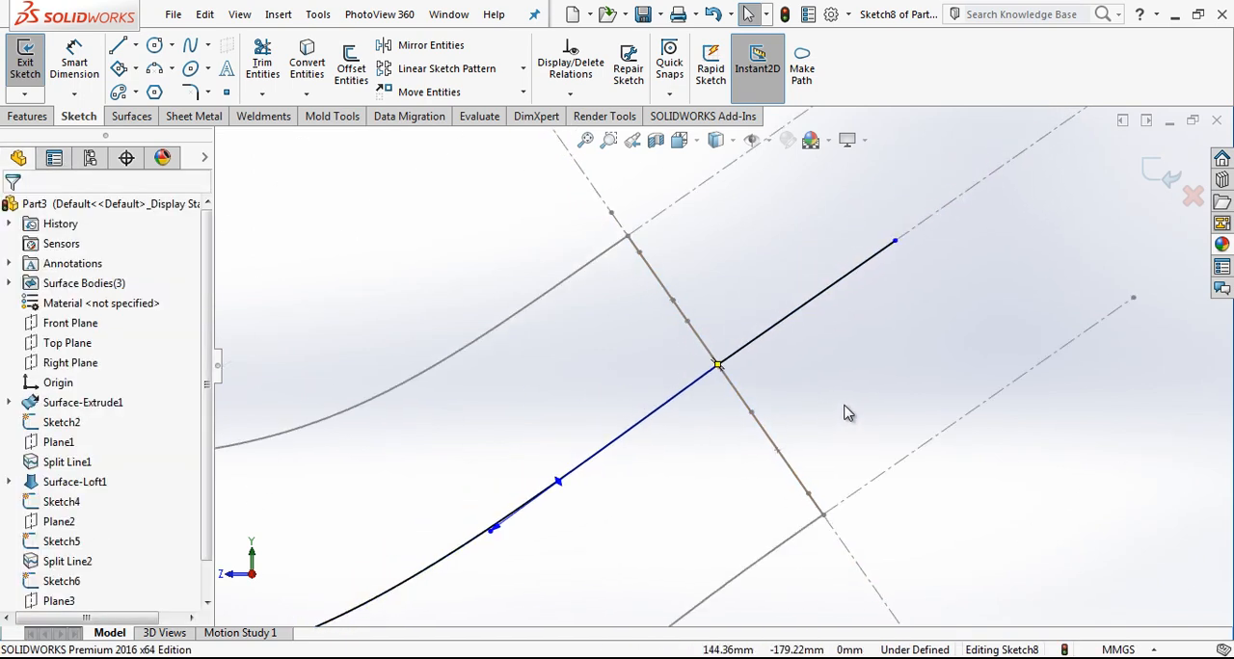
Step: Convert the short line to construction geometry, add an Equal Curvature relation between it and the middle spline, and exit the sketch
click(768, 345)
click(841, 283)
ctrl+click(433, 577)
click(94, 576)
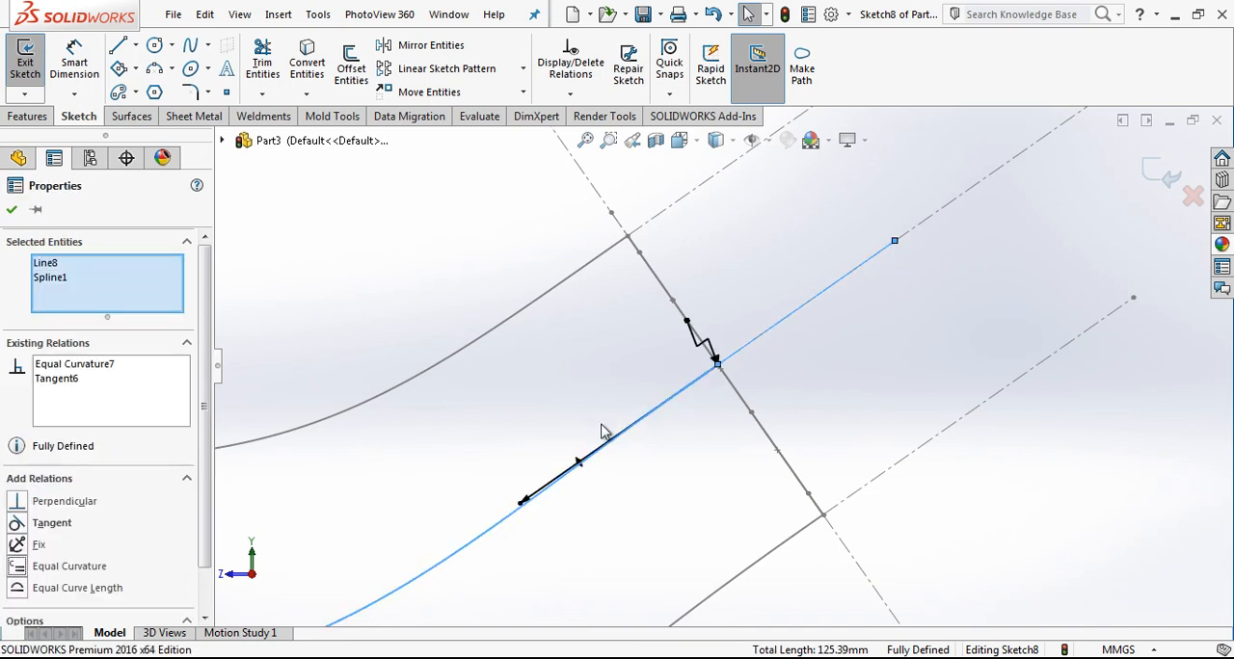
scroll(718, 371, up, 3)
click(674, 416)
scroll(667, 405, down, 3)
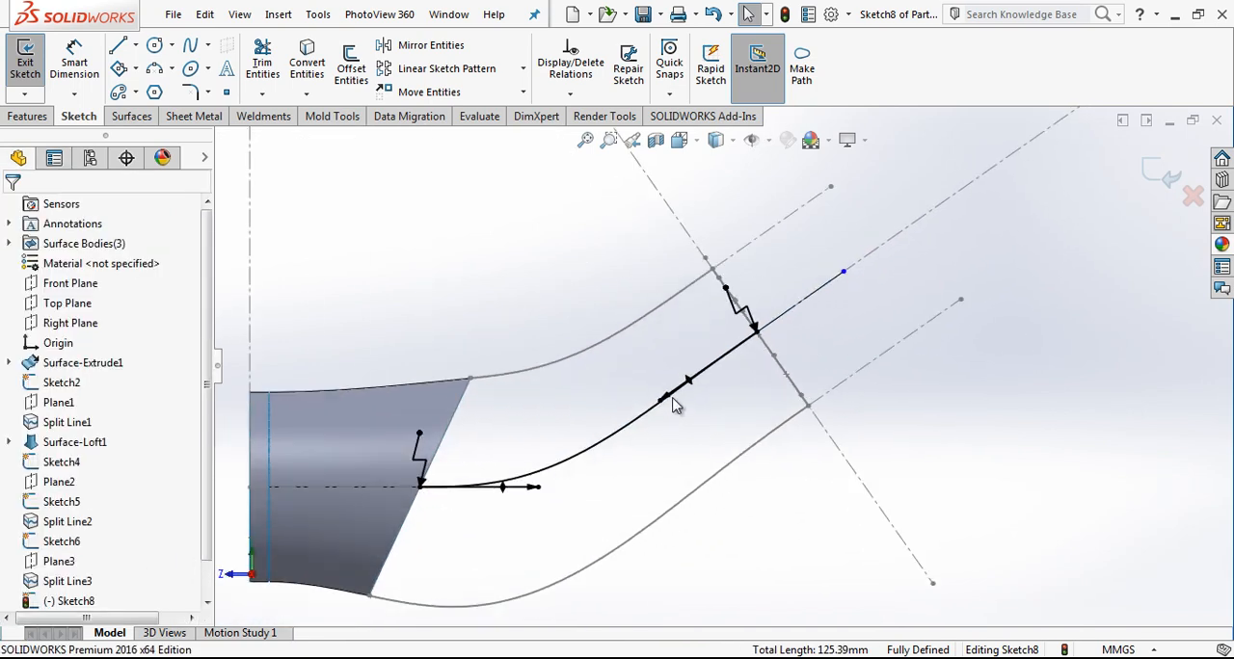
scroll(656, 412, up, 3)
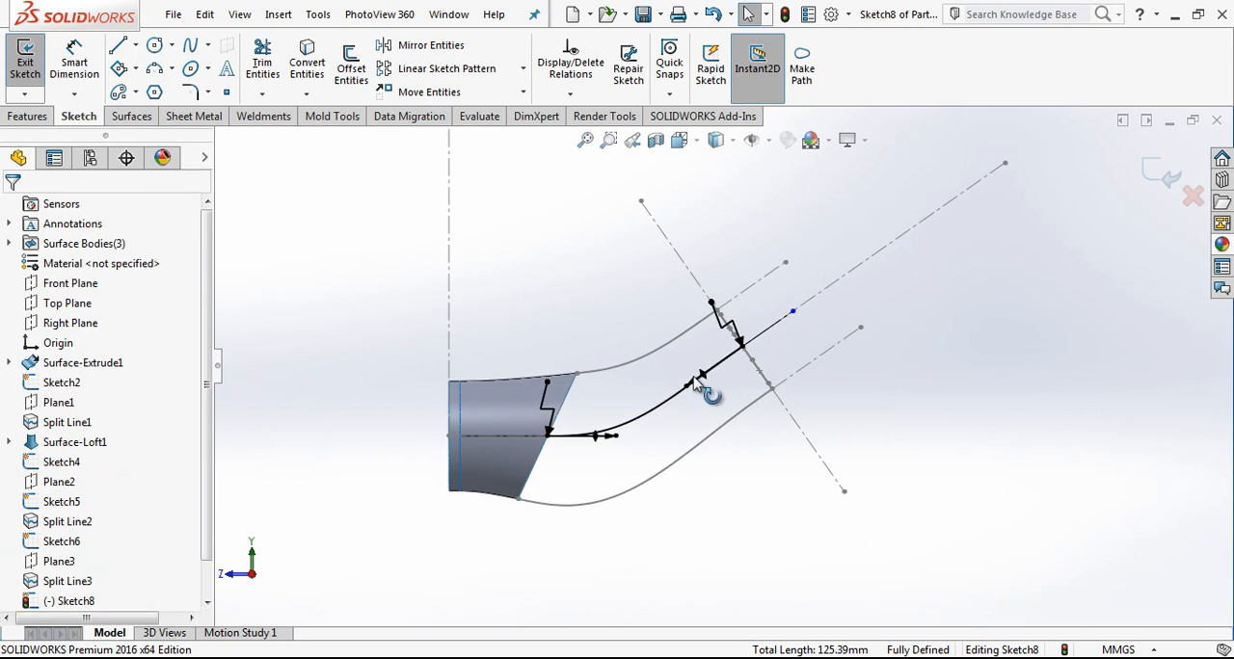
click(1178, 171)
Step: Start a new sketch on the Top Plane and view it normal to the plane
mouse_move(648, 461)
middle_down()
mouse_move(657, 255)
mouse_move(710, 402)
mouse_move(686, 383)
middle_up()
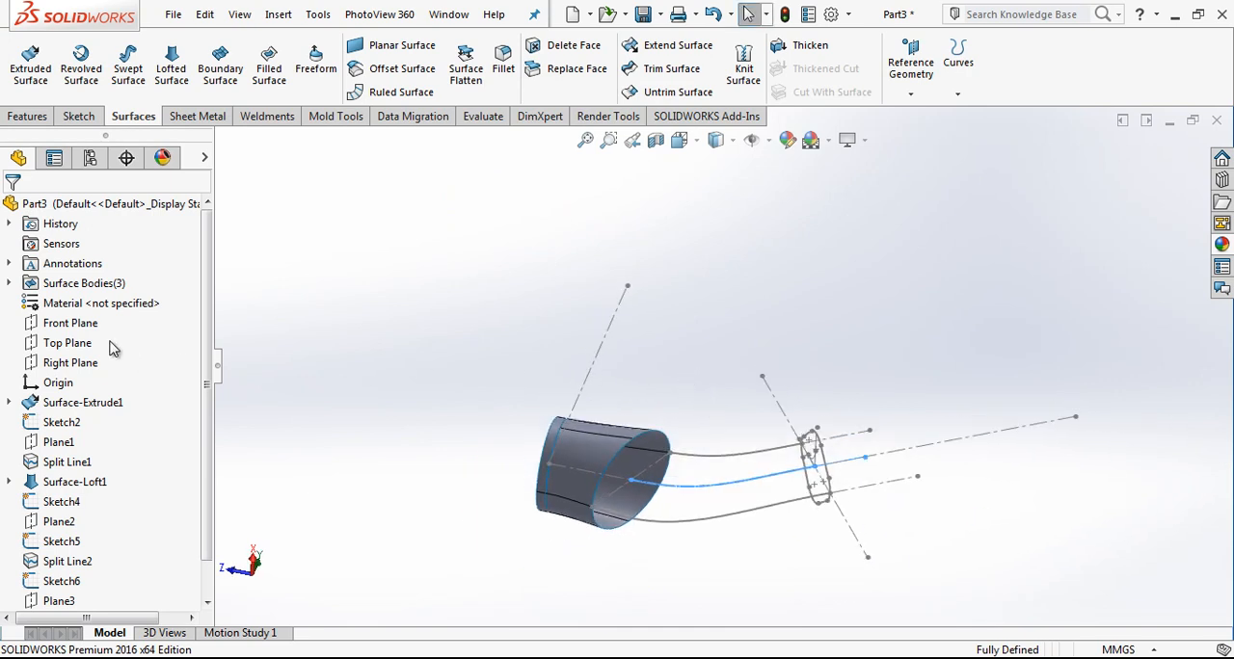
click(81, 348)
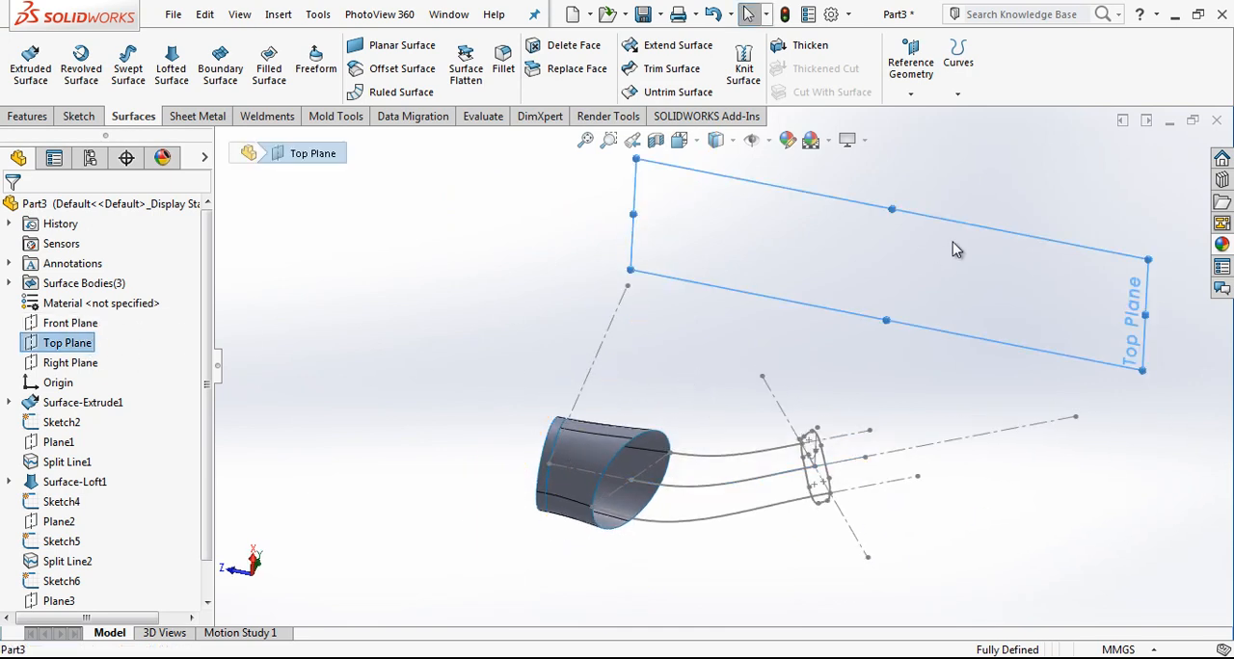
right_click(69, 347)
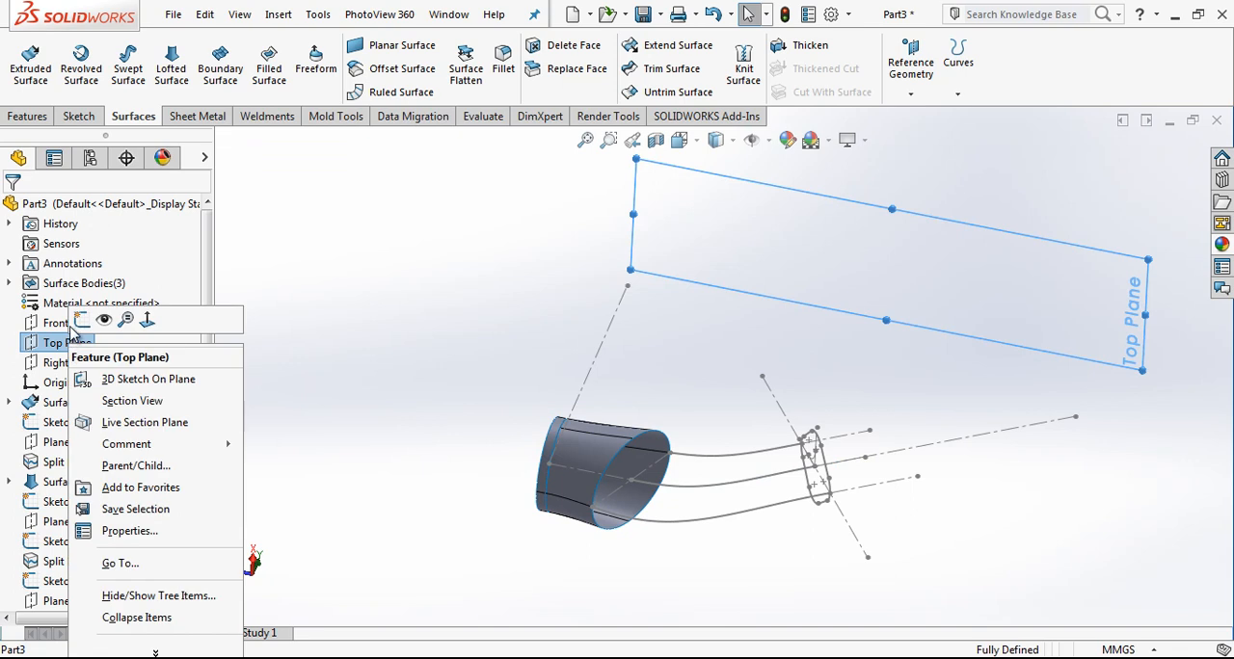
click(113, 317)
click(715, 140)
click(784, 248)
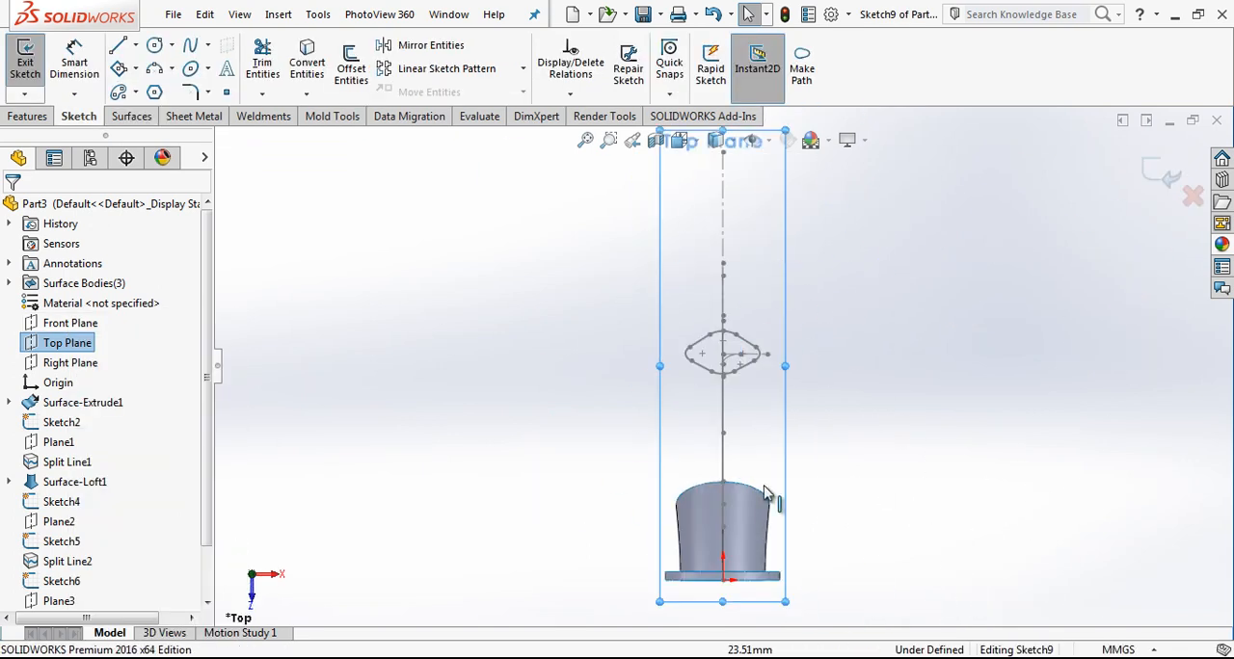
scroll(760, 530, down, 4)
scroll(725, 443, up, 3)
scroll(716, 381, down, 2)
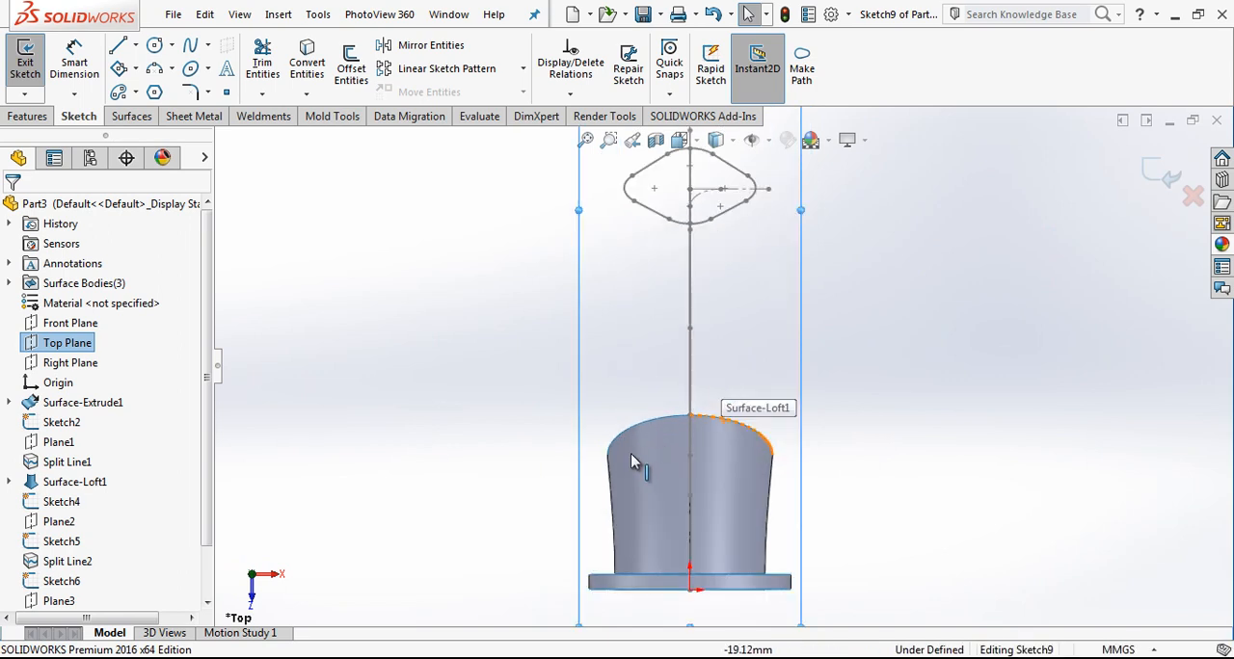
scroll(680, 398, up, 3)
scroll(693, 422, down, 2)
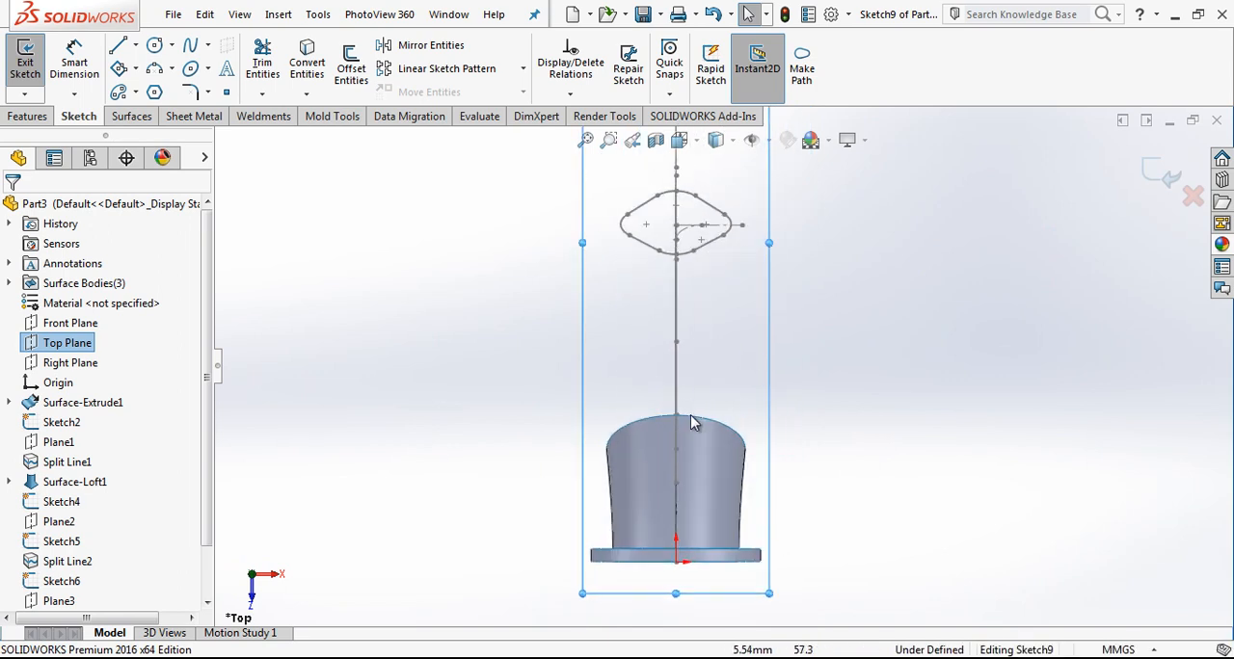
Step: Draw two connected three-point arcs from the side end of the loft surface's open edge to the rounded side corner of the four-sided profile
click(156, 70)
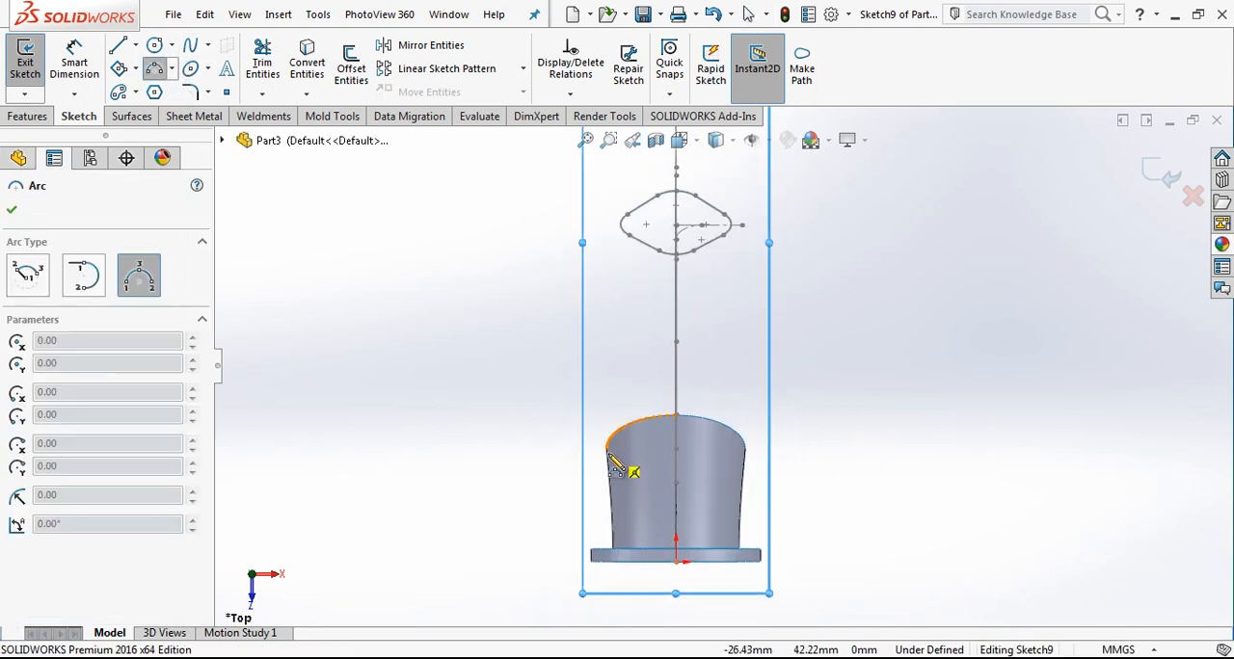
click(606, 448)
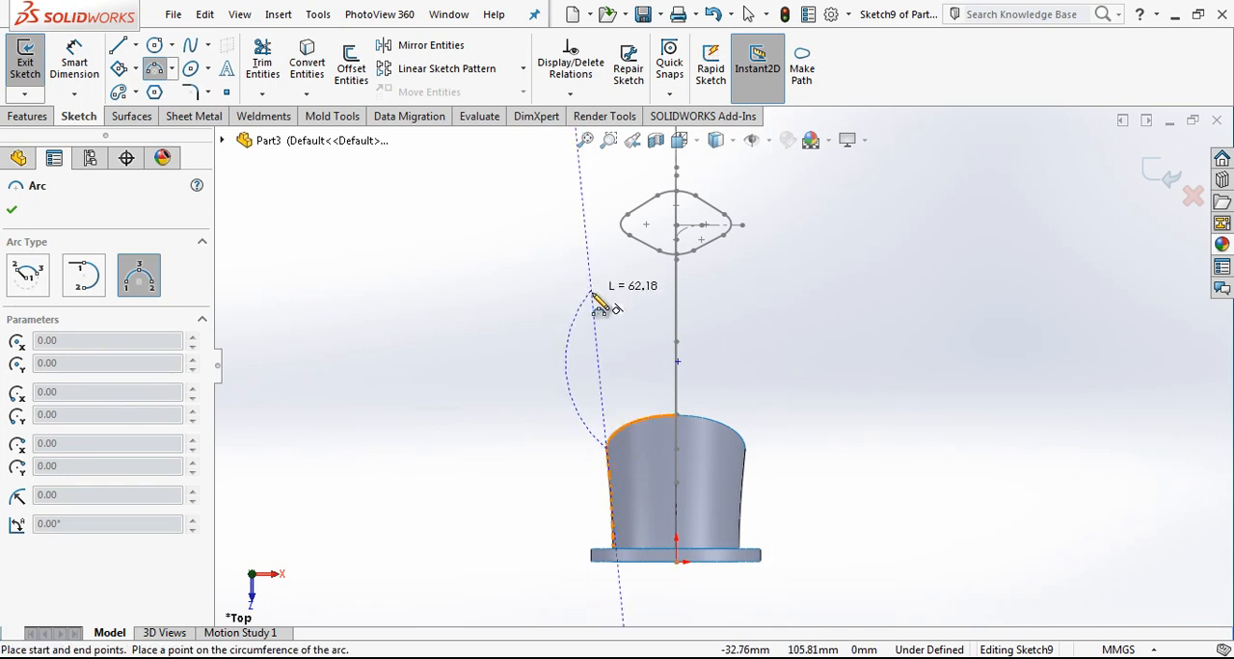
click(592, 290)
click(593, 362)
click(591, 290)
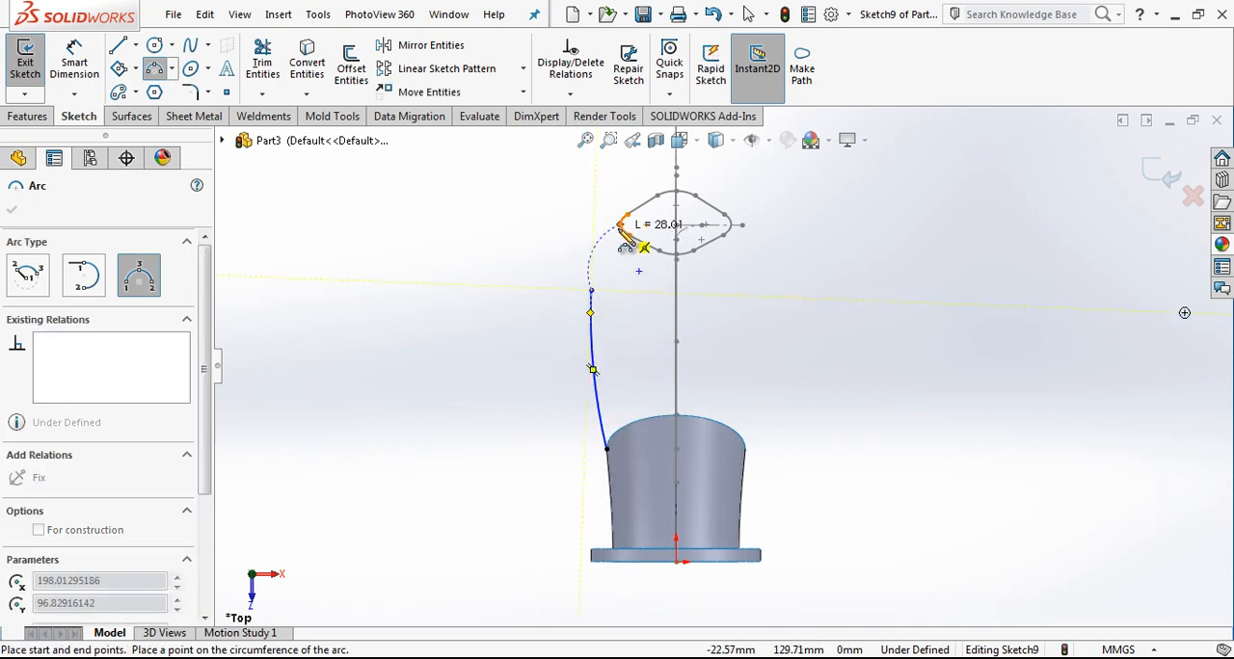
click(623, 269)
key(Escape)
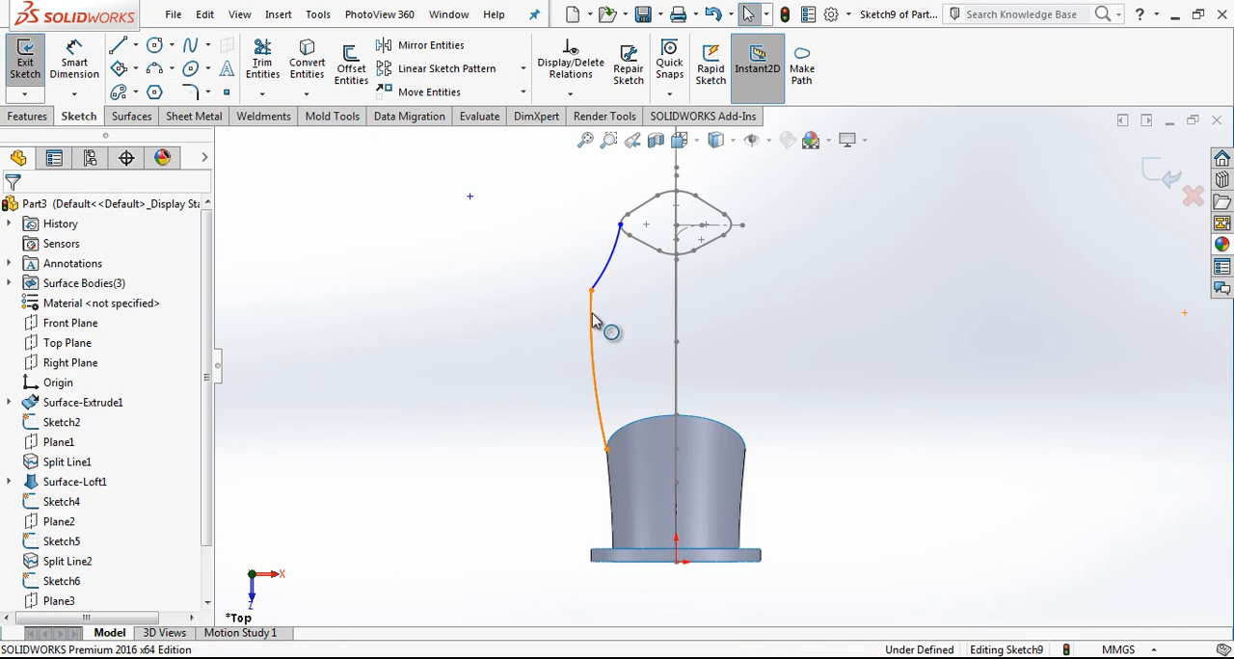
Step: Make the two arcs tangent to each other and move their shared point inward to about 27 mm from the centre
click(598, 282)
ctrl+click(599, 282)
click(51, 523)
key(Escape)
drag(620, 236, 607, 332)
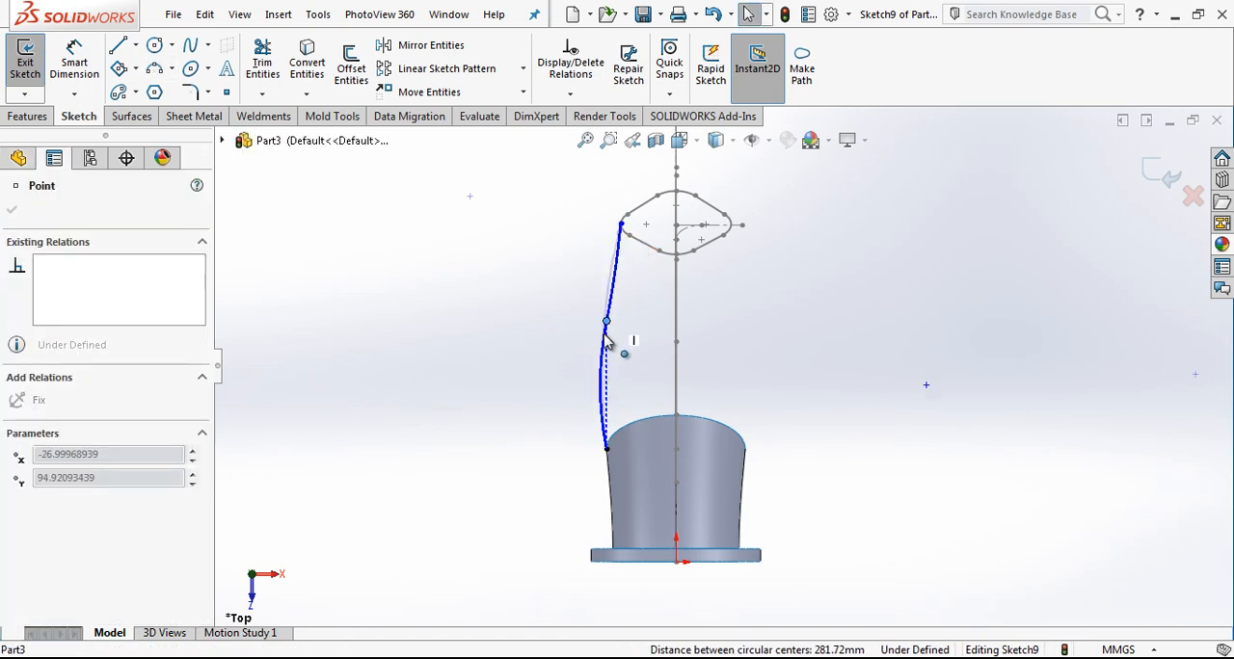
Step: Try a Pierce relation between the profile-side arc's end point and the profile's rounded corner
click(615, 262)
scroll(625, 220, down, 5)
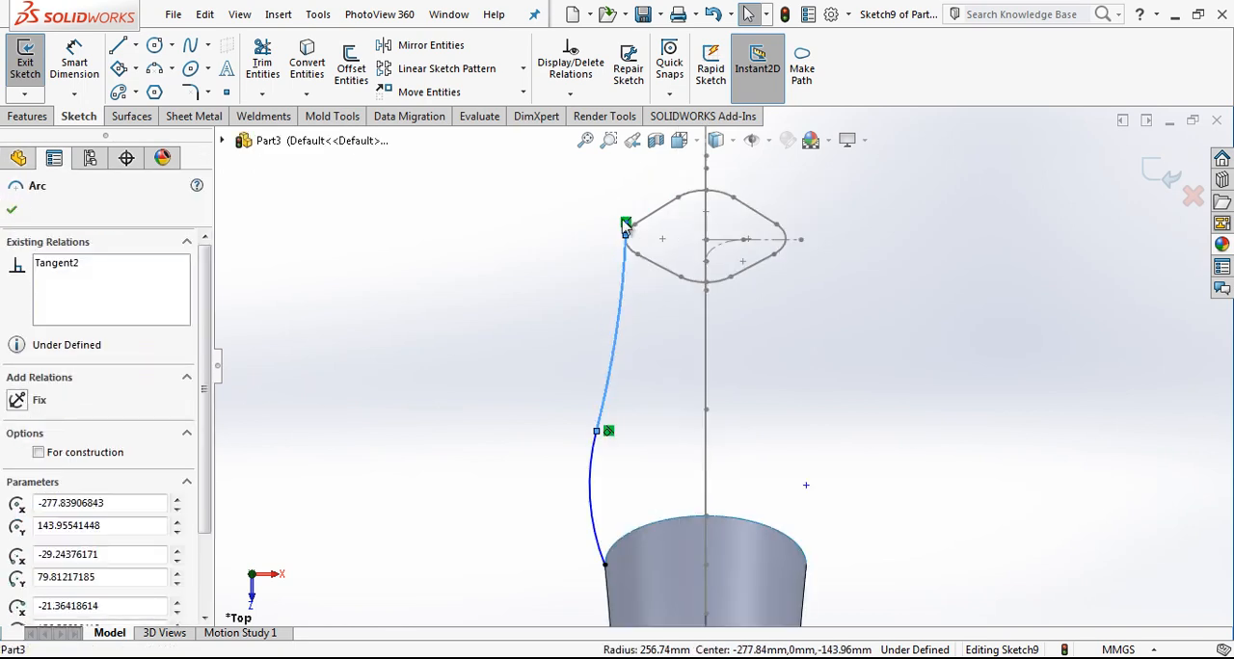
scroll(670, 279, down, 1)
scroll(672, 295, up, 1)
click(674, 312)
click(677, 352)
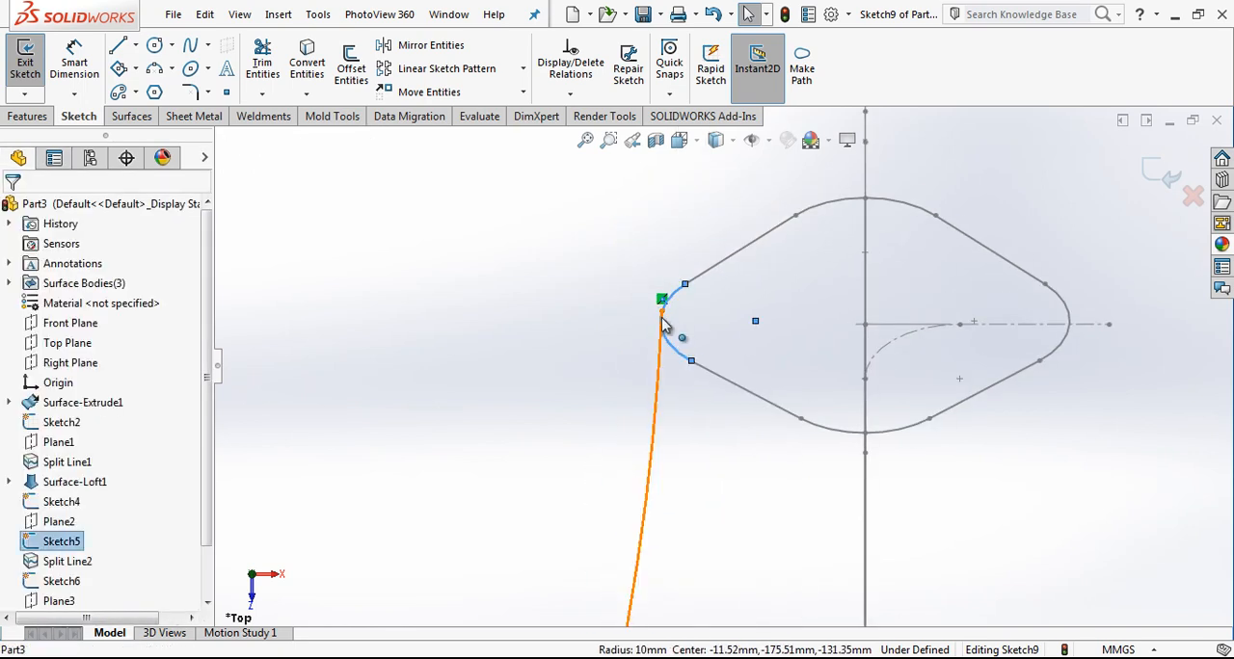
ctrl+click(663, 311)
click(21, 548)
click(728, 334)
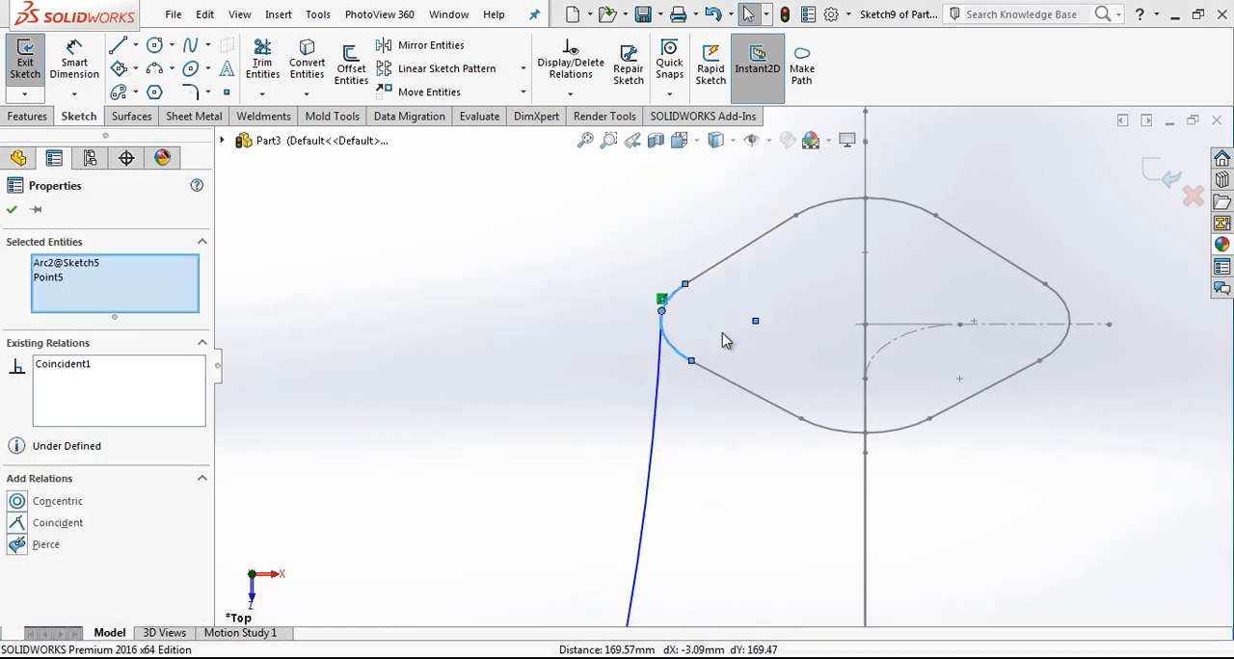
click(783, 320)
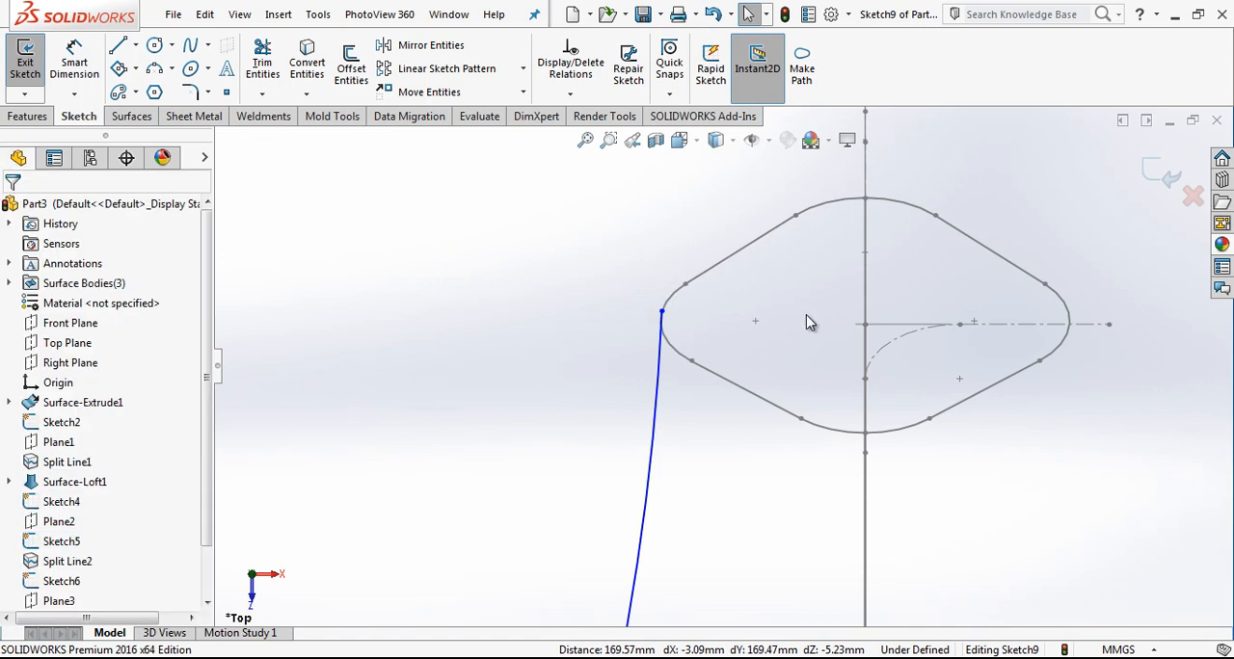
Step: Draw a vertical line about 9.4 mm long from the profile-side arc's end point and convert it to construction geometry
scroll(666, 318, down, 1)
key(l)
click(664, 315)
click(665, 206)
key(Escape)
click(665, 249)
click(742, 195)
key(Escape)
scroll(686, 308, down, 3)
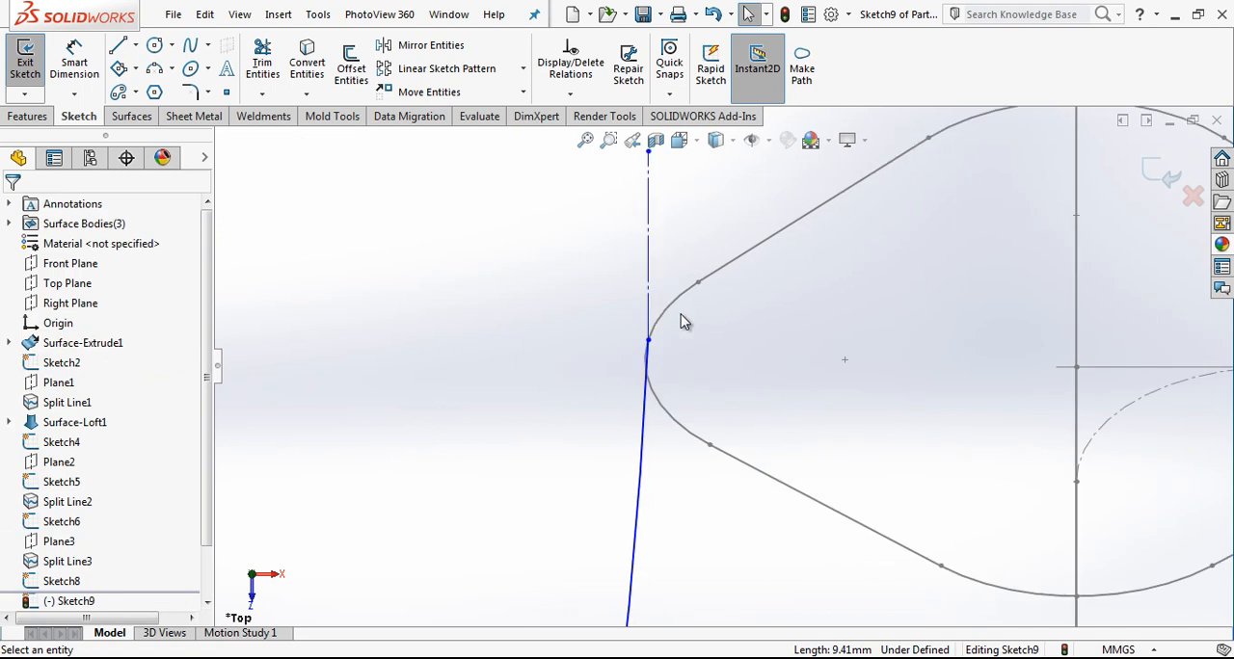
Step: Make the profile-side arc tangent to the vertical construction line and move their shared point to the outermost part of the profile corner
click(649, 341)
click(644, 386)
ctrl+click(649, 291)
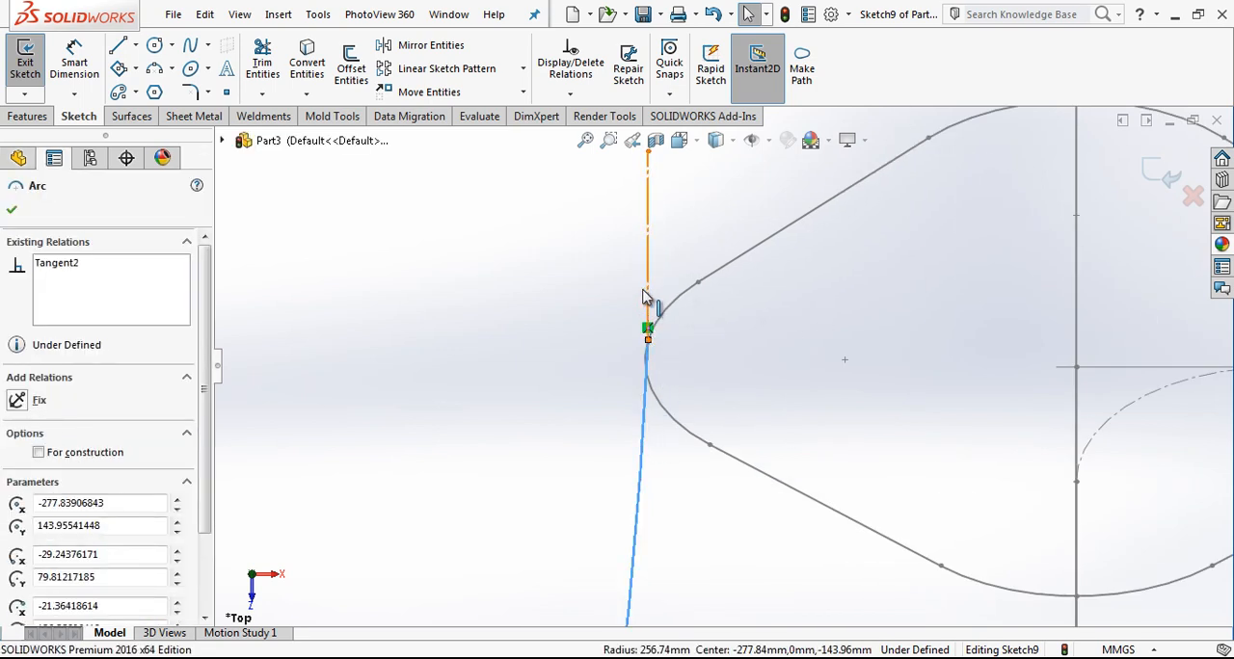
click(48, 503)
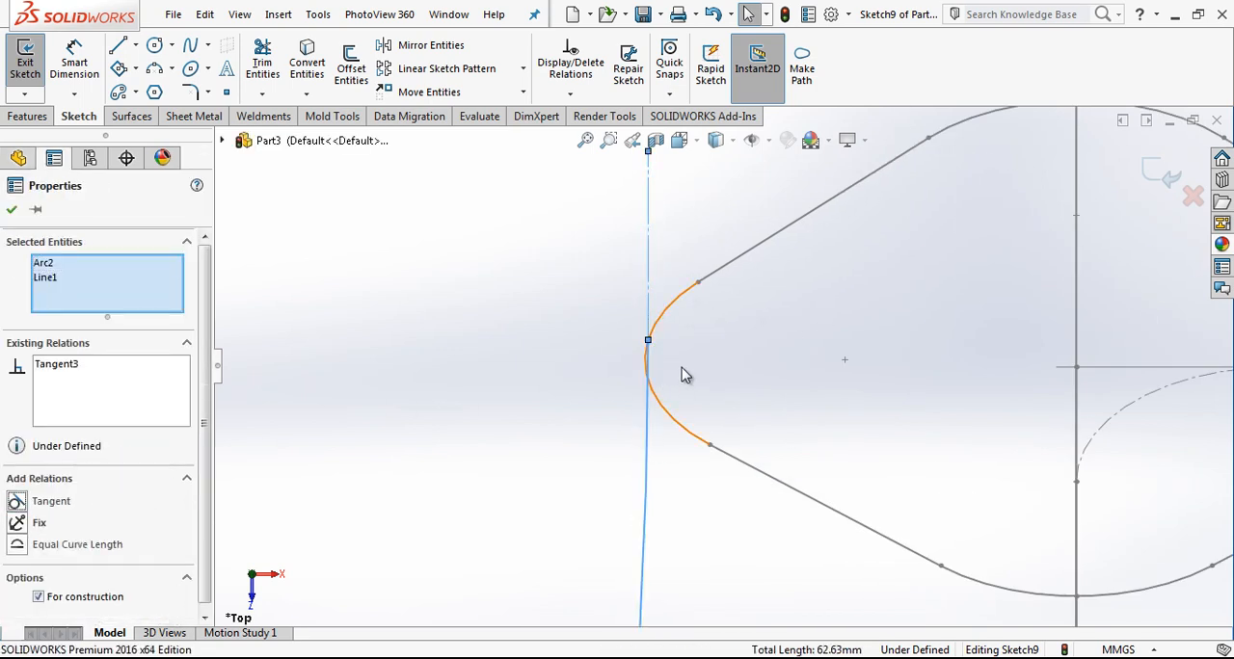
key(Escape)
click(645, 385)
drag(641, 387, 645, 342)
click(687, 391)
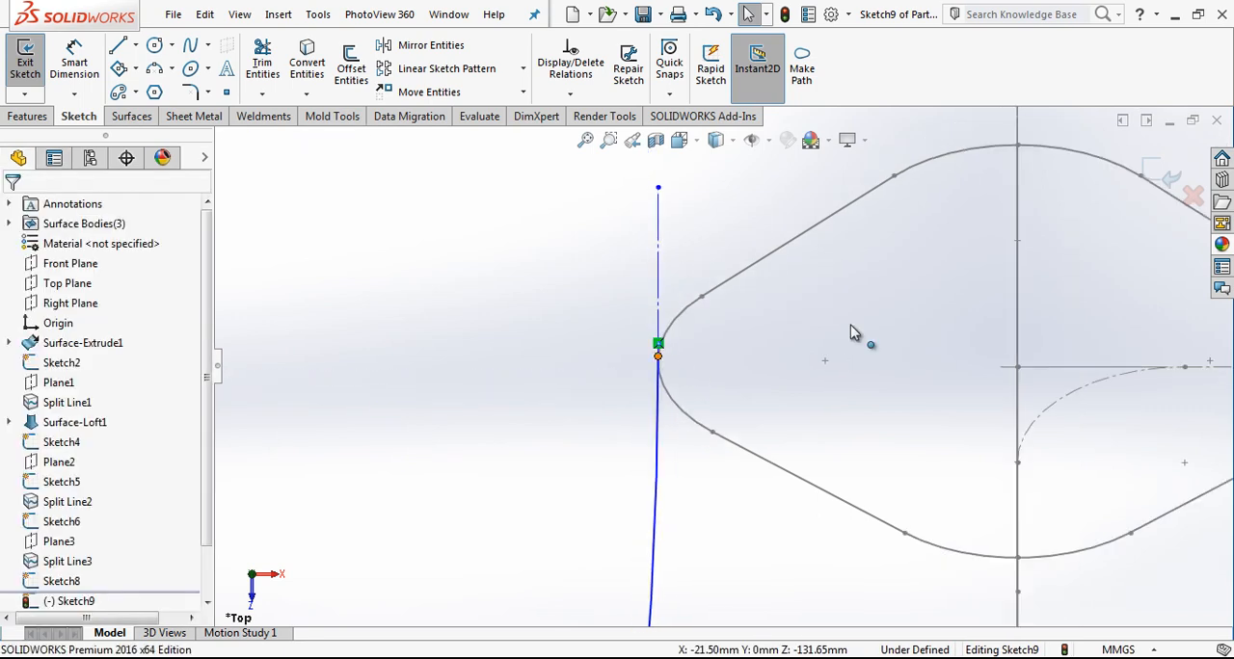
click(660, 357)
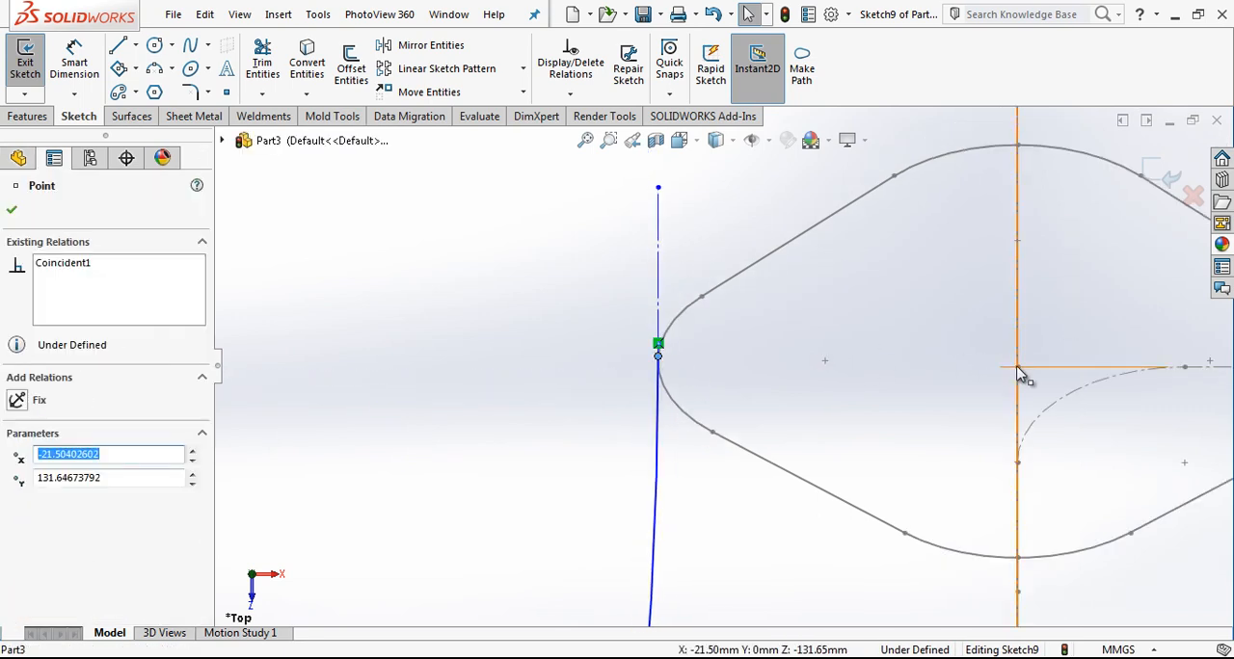
ctrl+click(1018, 368)
click(887, 388)
key(l)
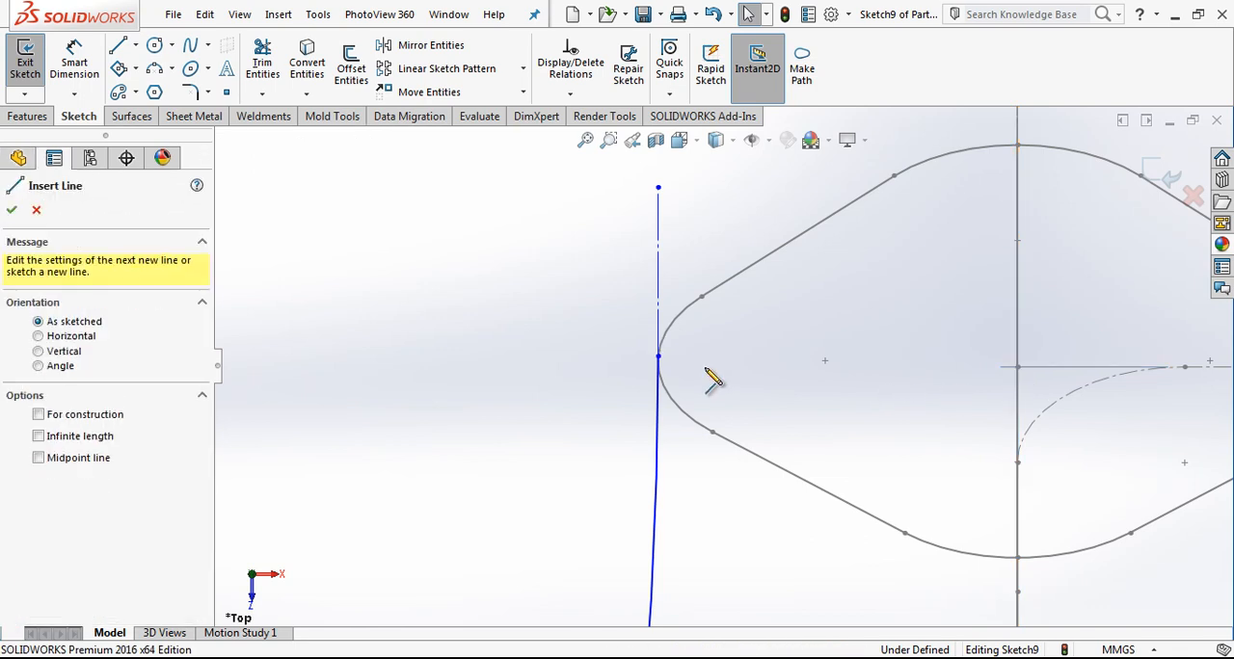
click(658, 357)
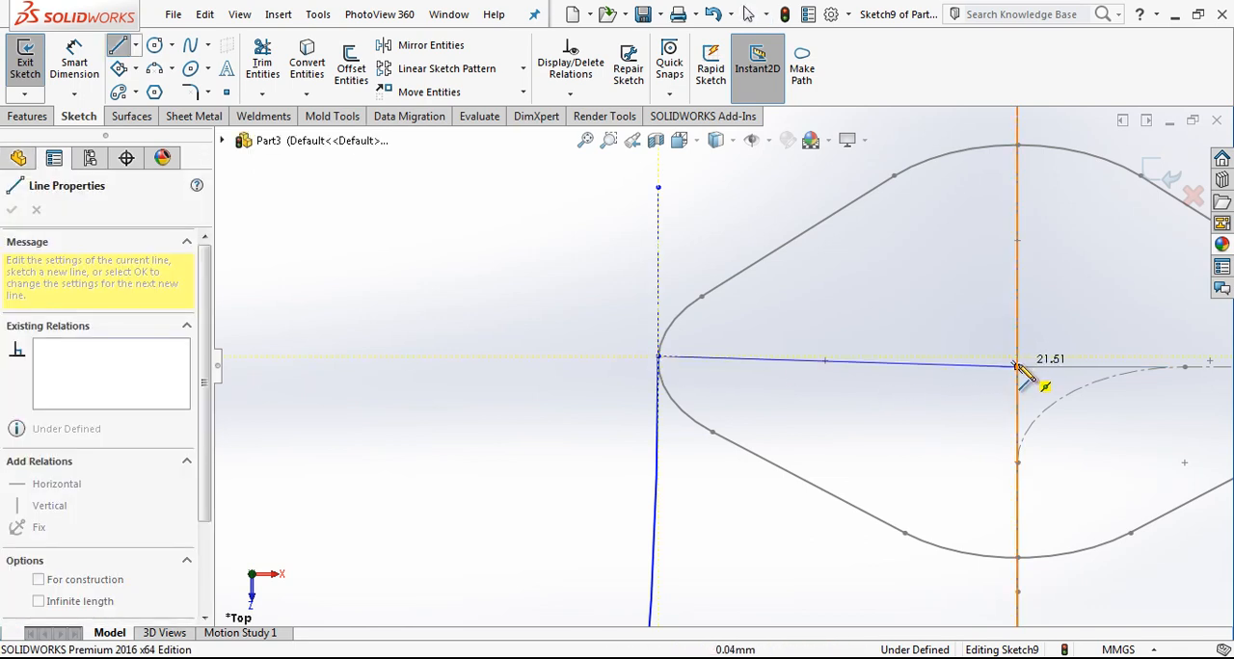
key(Escape)
Step: Try an Equal Curvature relation between the loft-side arc and the loft surface's side edge, and undo it
scroll(824, 365, up, 3)
scroll(936, 366, down, 1)
scroll(935, 376, up, 5)
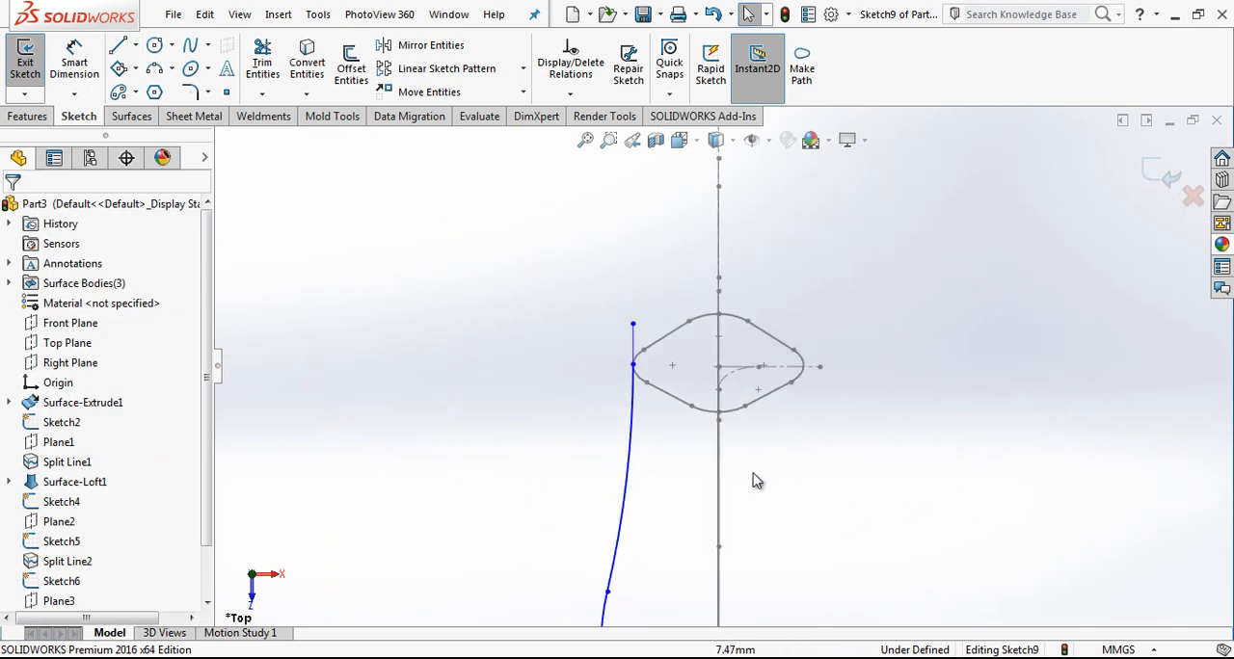
scroll(672, 545, down, 5)
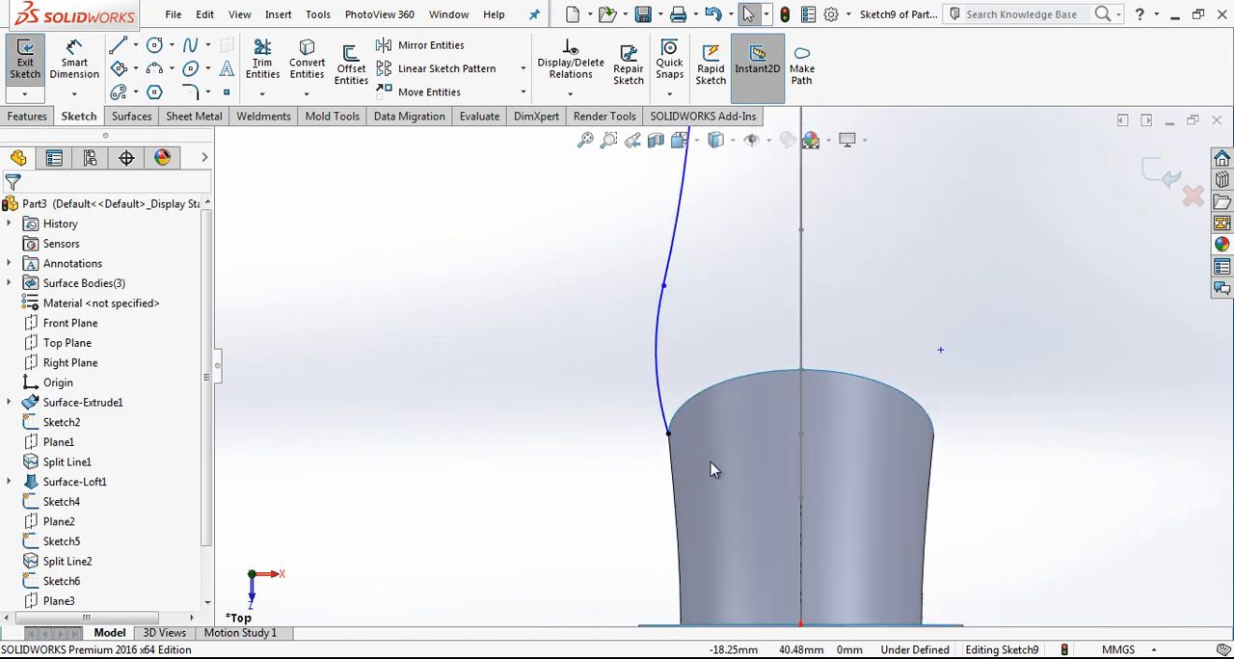
click(664, 463)
ctrl+click(650, 391)
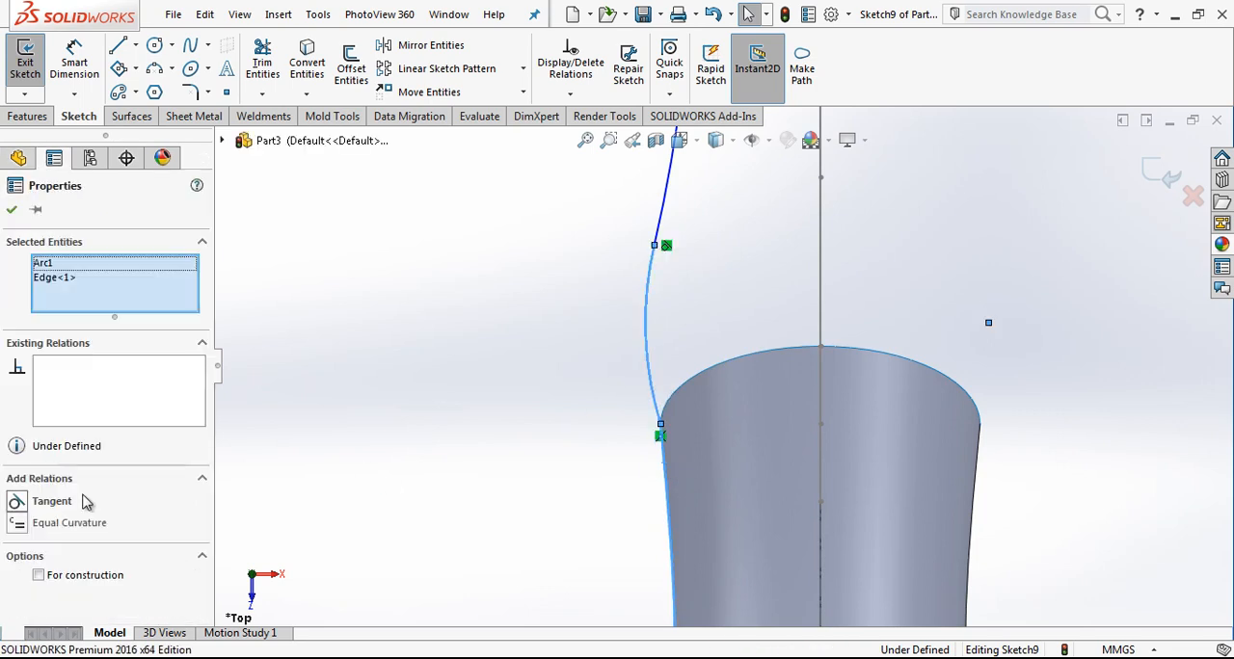
click(60, 528)
key(ctrl+z)
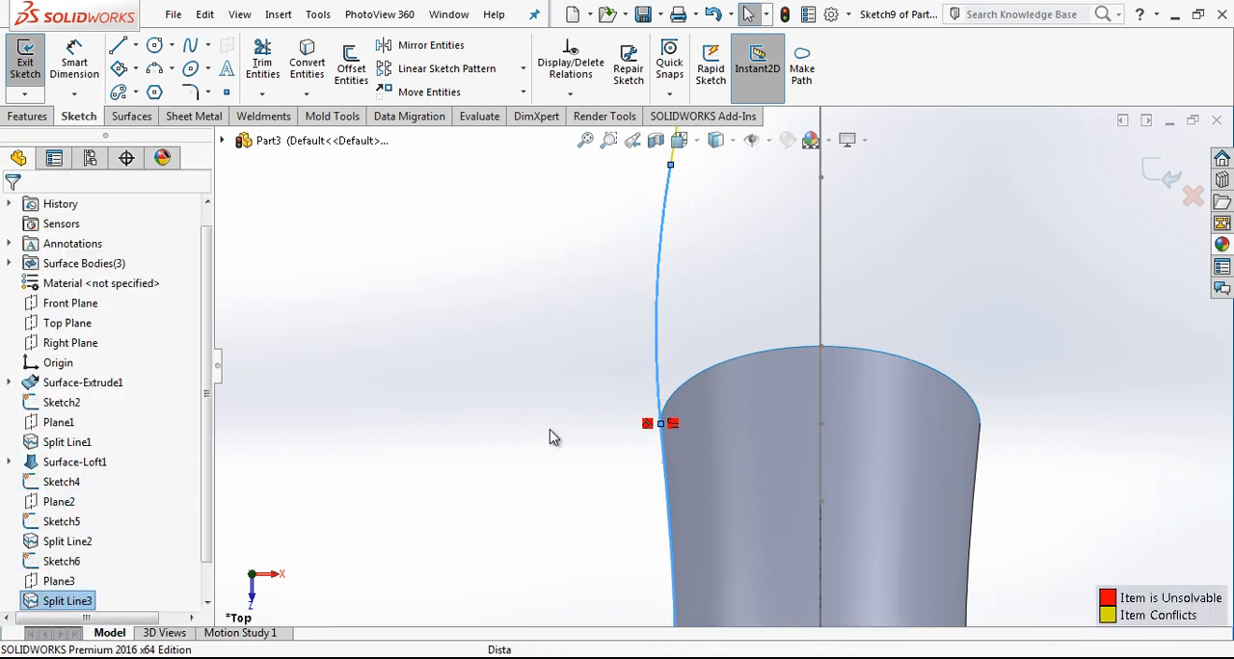
Step: Make the loft-side arc tangent to the loft surface's side edge
click(56, 502)
click(534, 415)
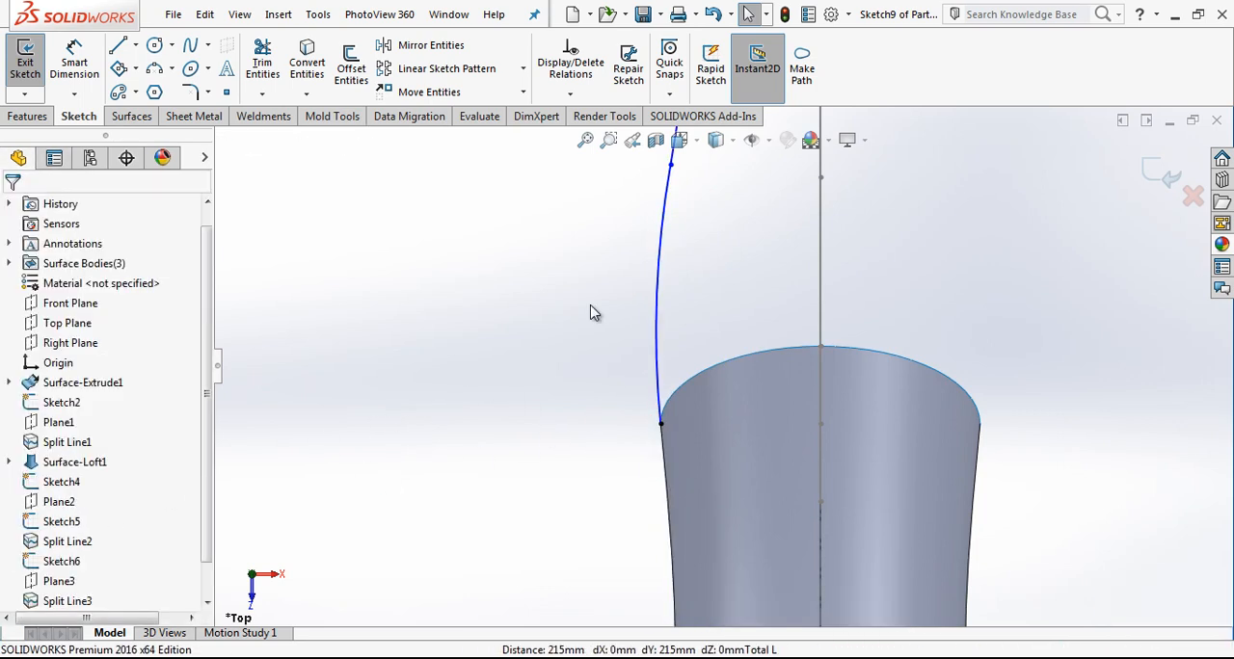
click(660, 241)
right_drag(600, 241, 656, 180)
key(Escape)
Step: Dimension the loft-side arc with a radius of 250 mm
right_drag(585, 316, 586, 278)
click(669, 267)
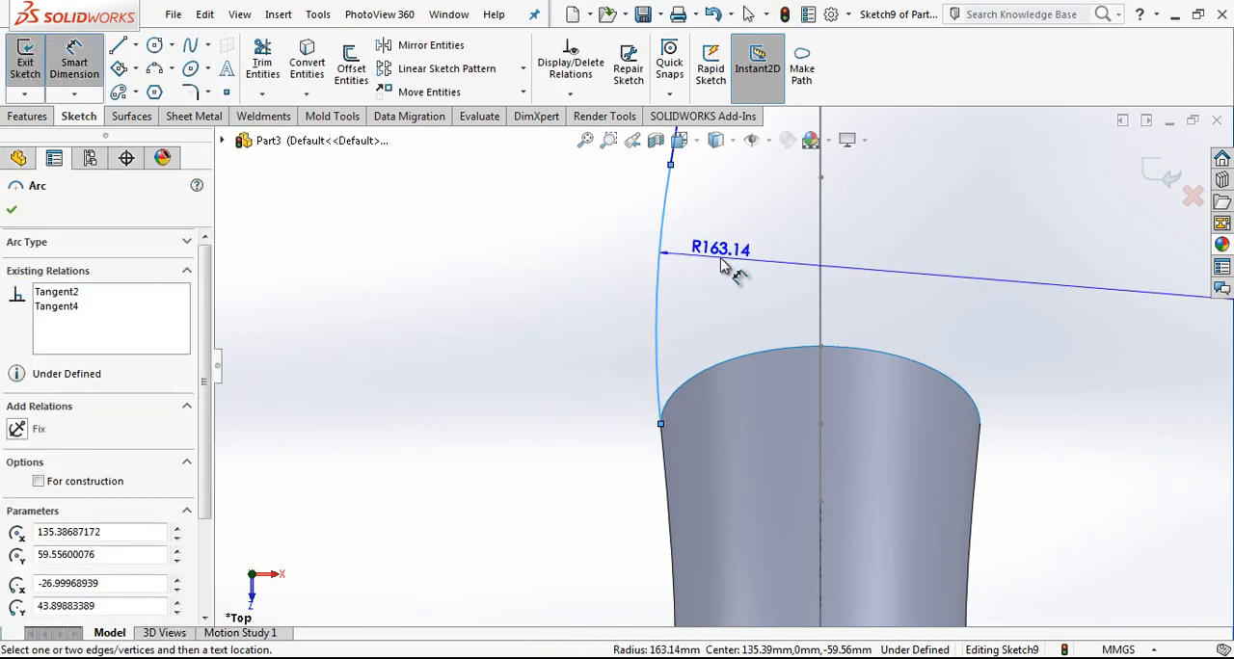
click(725, 266)
text(250)
key(Return)
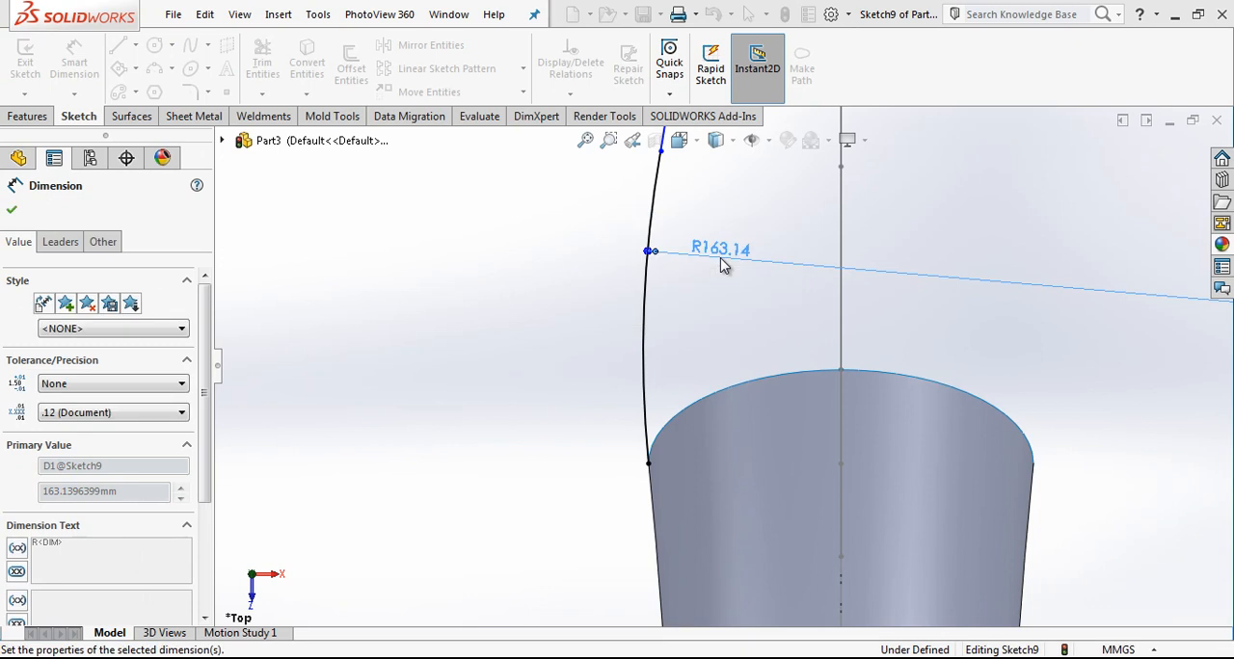
scroll(747, 287, up, 3)
scroll(730, 212, down, 5)
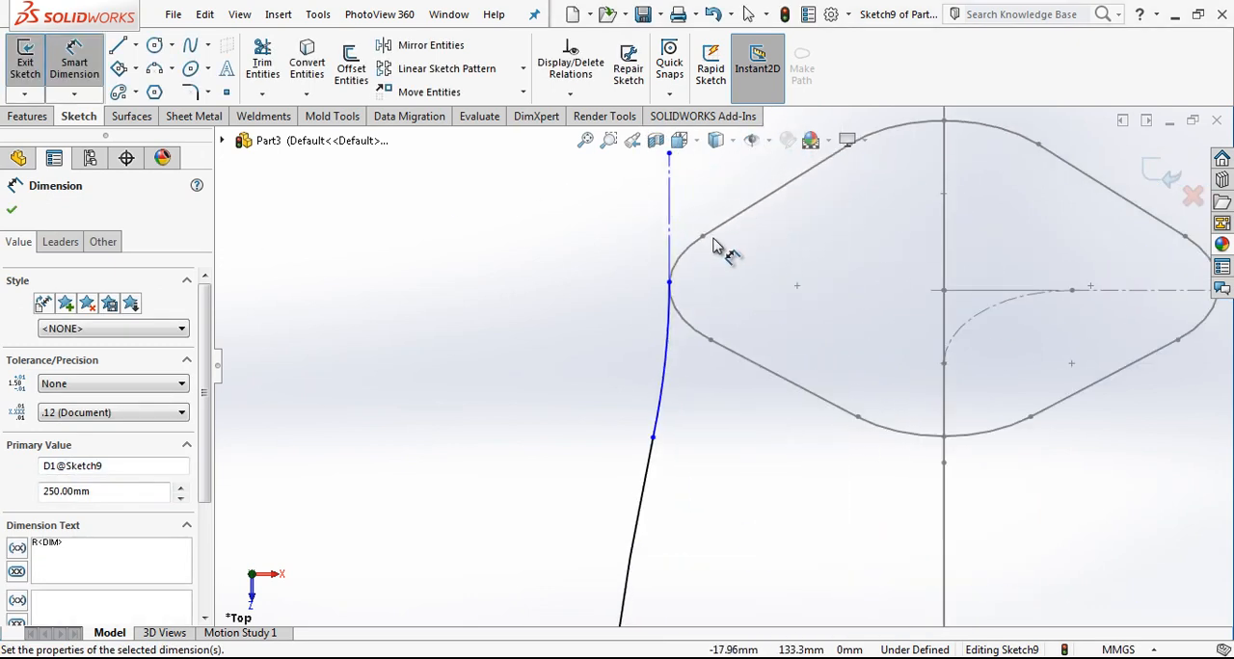
key(Escape)
Step: Draw a 10 mm horizontal line from the profile corner's arc centre to the corner arc and convert it to construction geometry
scroll(683, 295, down, 3)
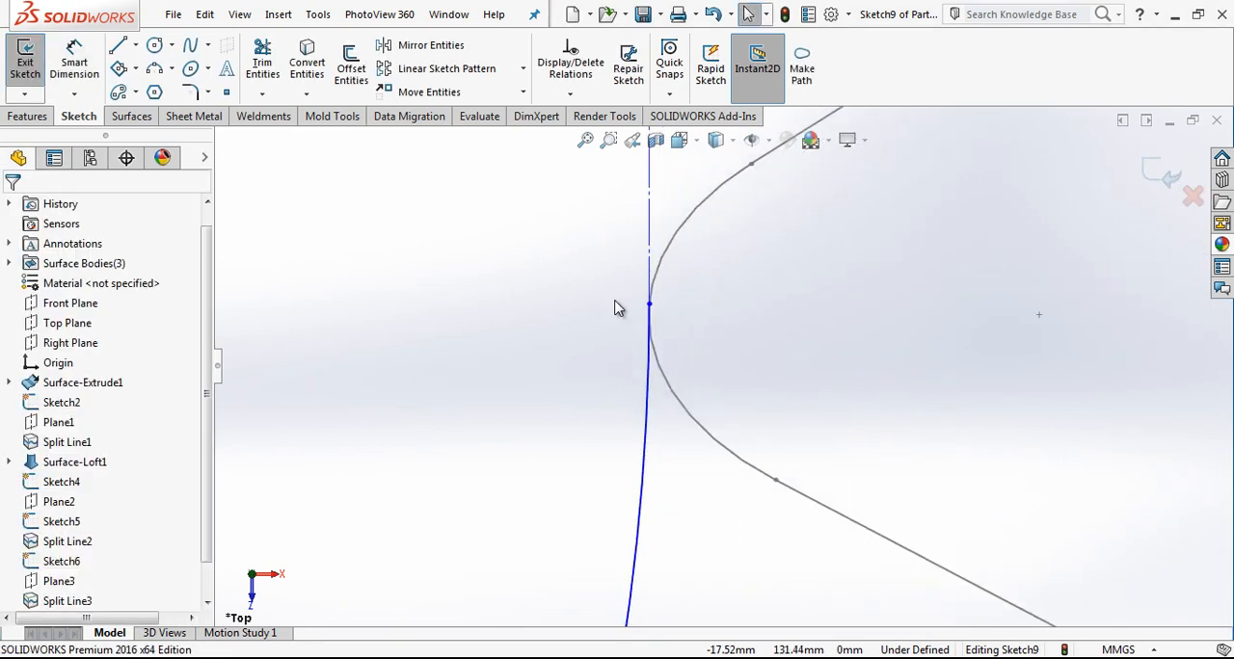
key(l)
click(1039, 315)
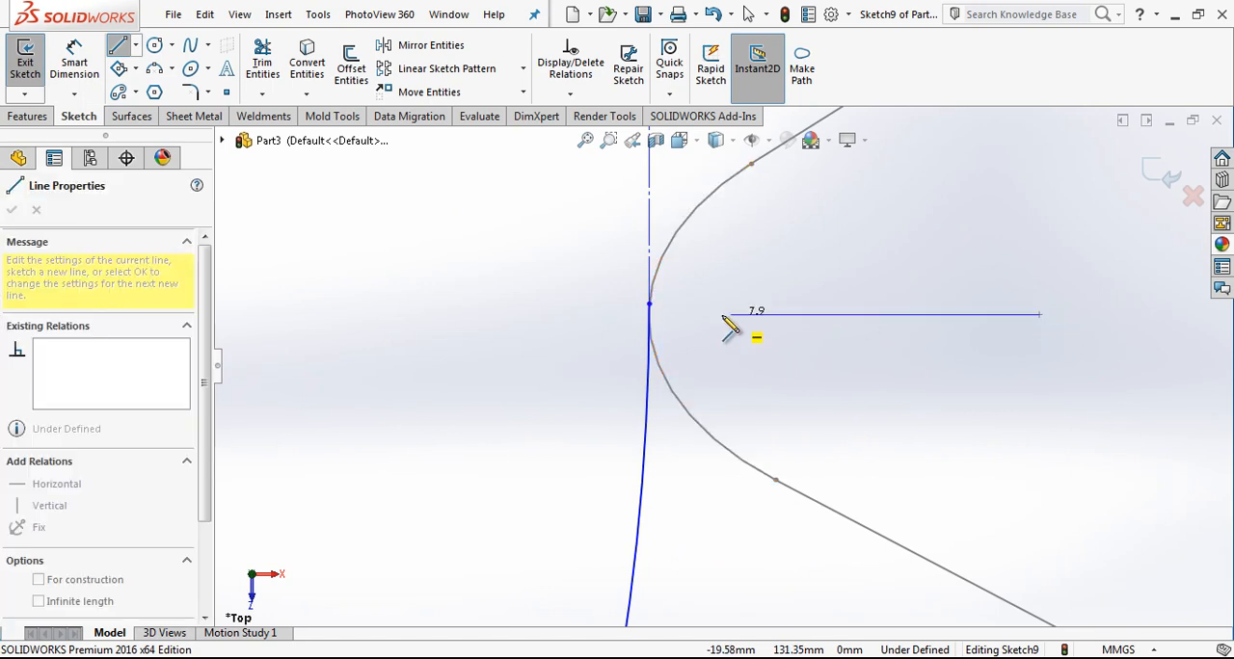
click(675, 324)
key(Escape)
click(702, 318)
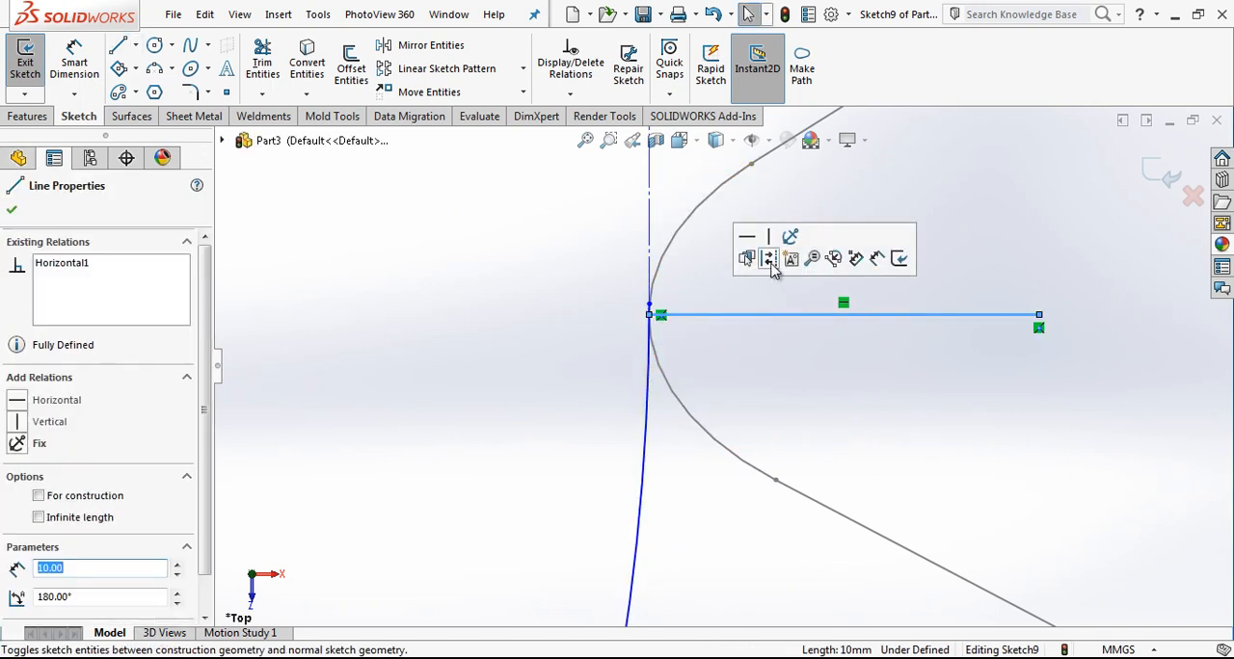
click(769, 256)
Step: Attach the profile-side arc's end point to the outer end of the horizontal construction line and exit the sketch
scroll(663, 324, down, 10)
drag(625, 337, 626, 447)
scroll(713, 453, up, 3)
scroll(737, 450, up, 3)
click(724, 449)
click(721, 328)
scroll(683, 338, up, 10)
click(779, 439)
scroll(799, 442, down, 2)
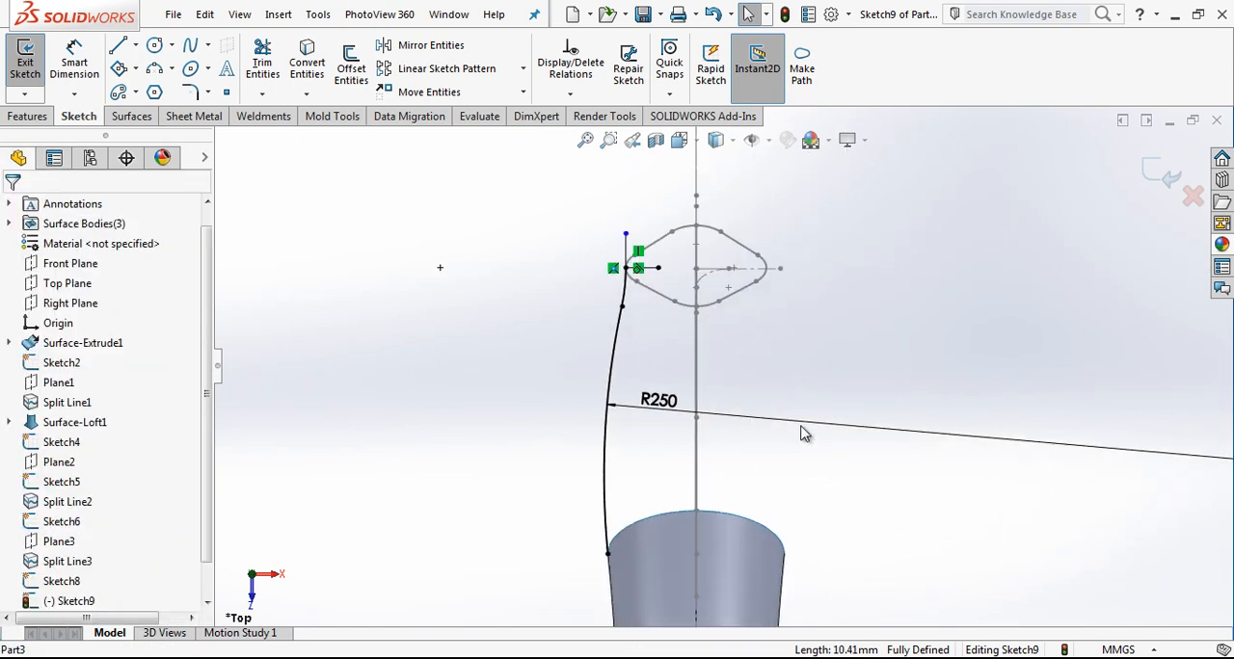
scroll(719, 363, up, 4)
mouse_move(722, 364)
middle_down()
mouse_move(823, 340)
mouse_move(762, 352)
mouse_move(704, 395)
mouse_move(680, 455)
mouse_move(539, 335)
mouse_move(515, 355)
mouse_move(625, 396)
middle_up()
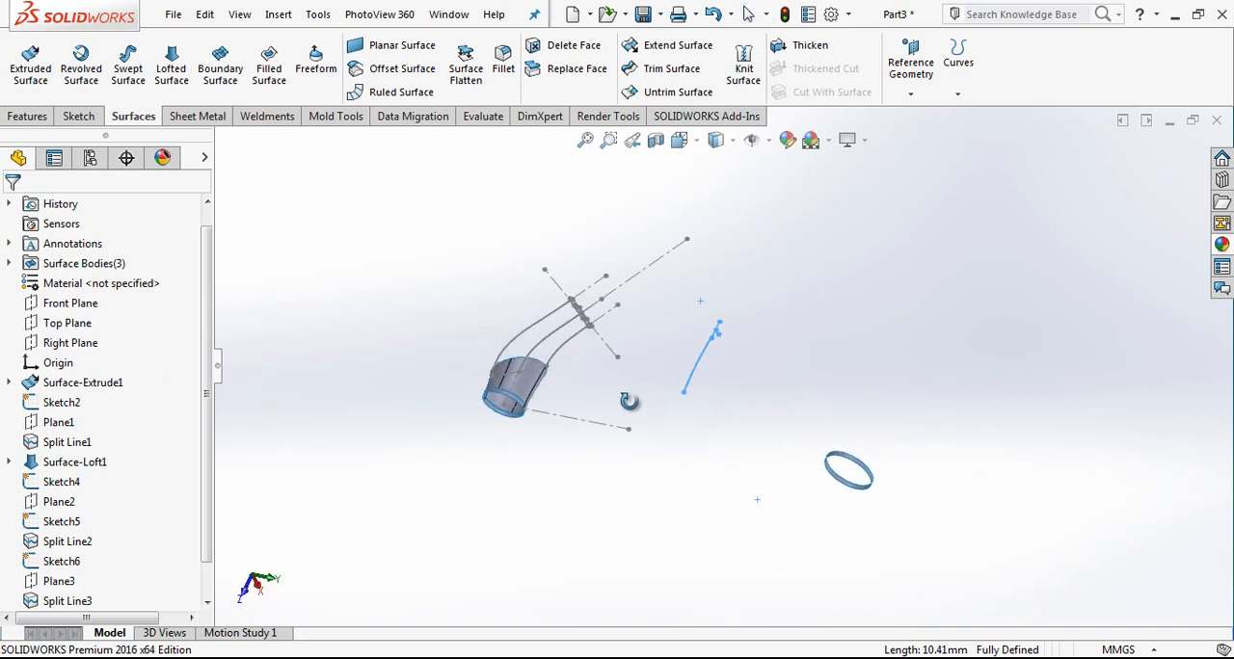
Step: Create a projected curve from the middle guide sketch and the side sketch containing the two arcs
scroll(512, 328, down, 6)
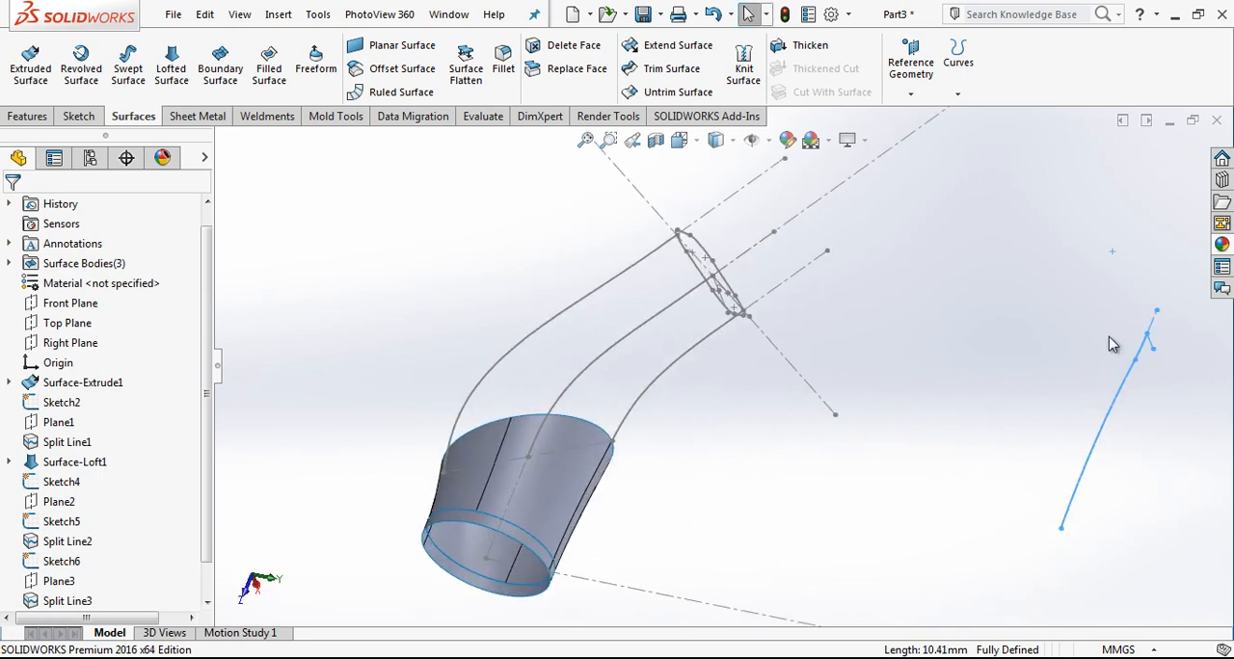
click(609, 367)
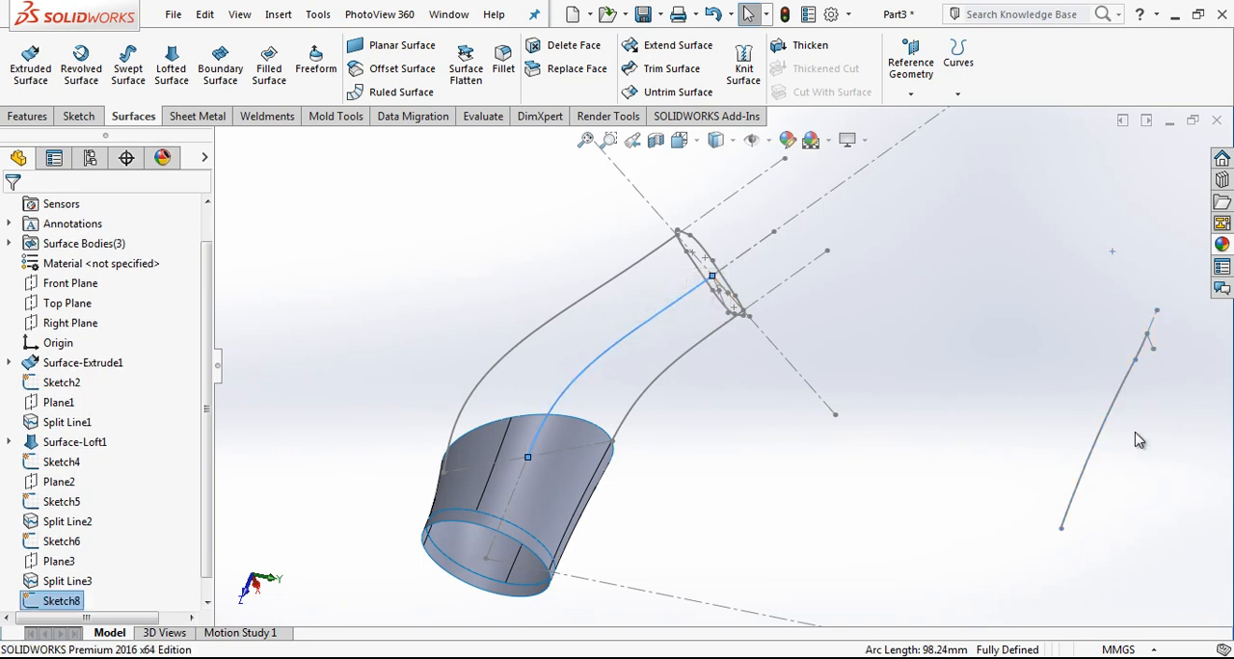
ctrl+click(1104, 435)
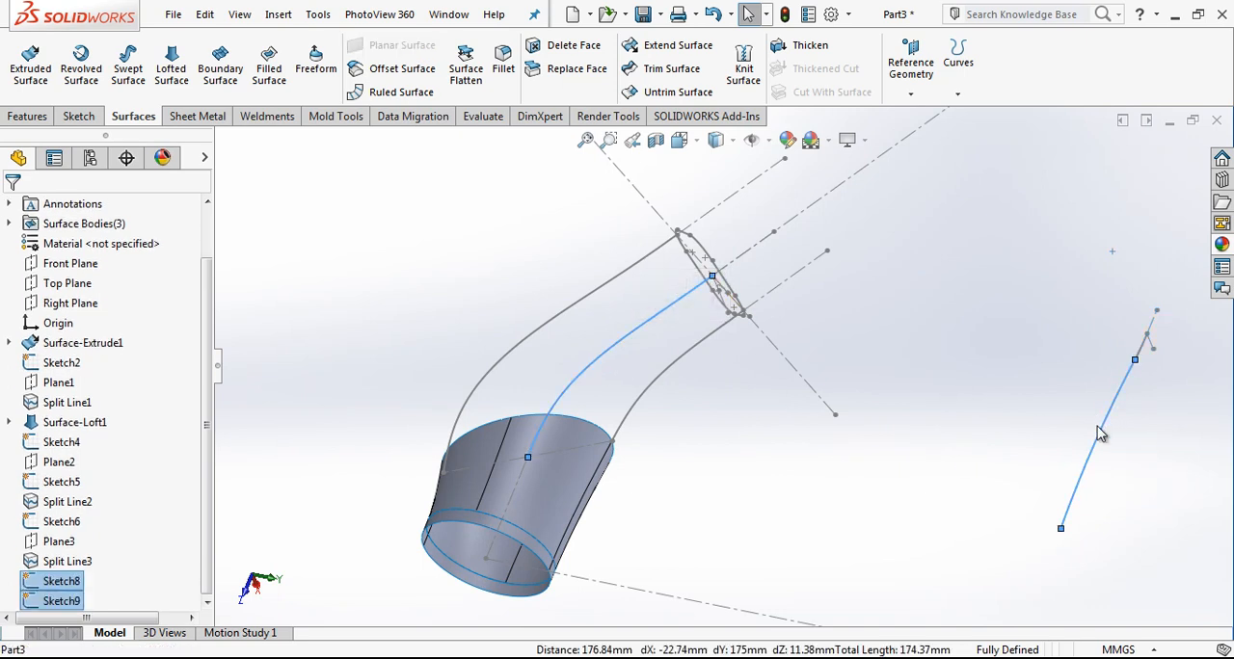
click(959, 60)
click(964, 116)
mouse_move(526, 397)
middle_down()
mouse_move(576, 353)
mouse_move(683, 339)
mouse_move(714, 442)
mouse_move(535, 411)
mouse_move(529, 455)
mouse_move(611, 378)
middle_up()
key(Return)
Step: Examine the projected curve's path from the loft edge to the four-sided profile in the Right view and from below
scroll(614, 359, down, 4)
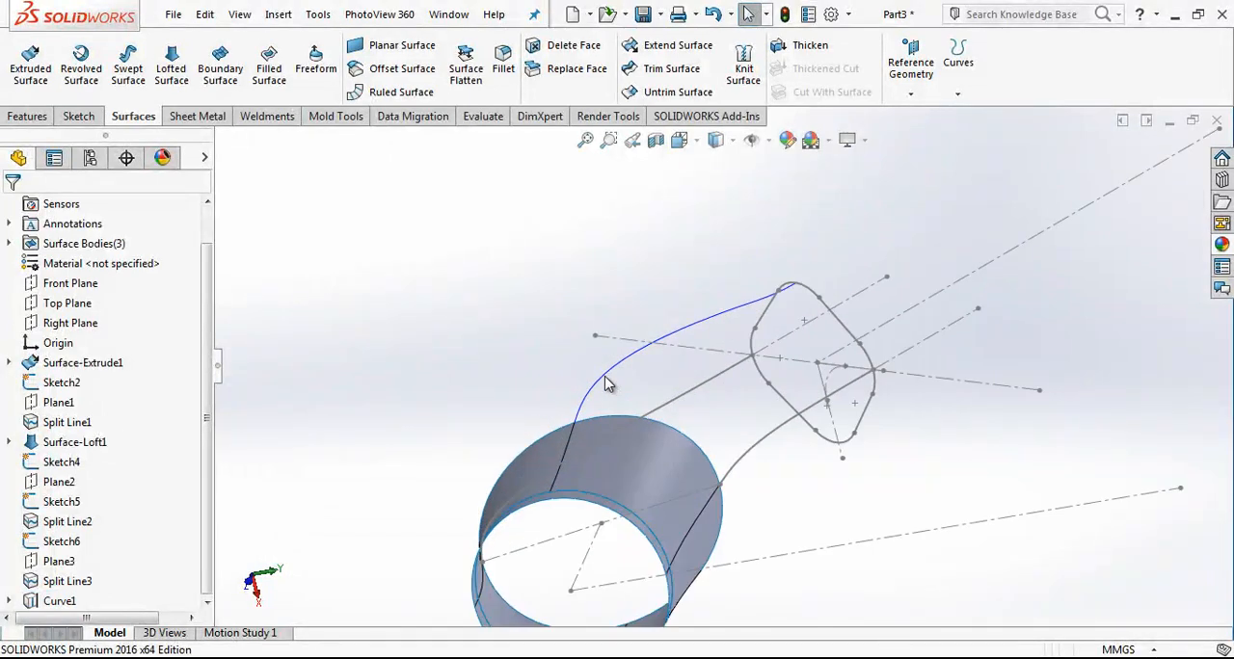
click(679, 140)
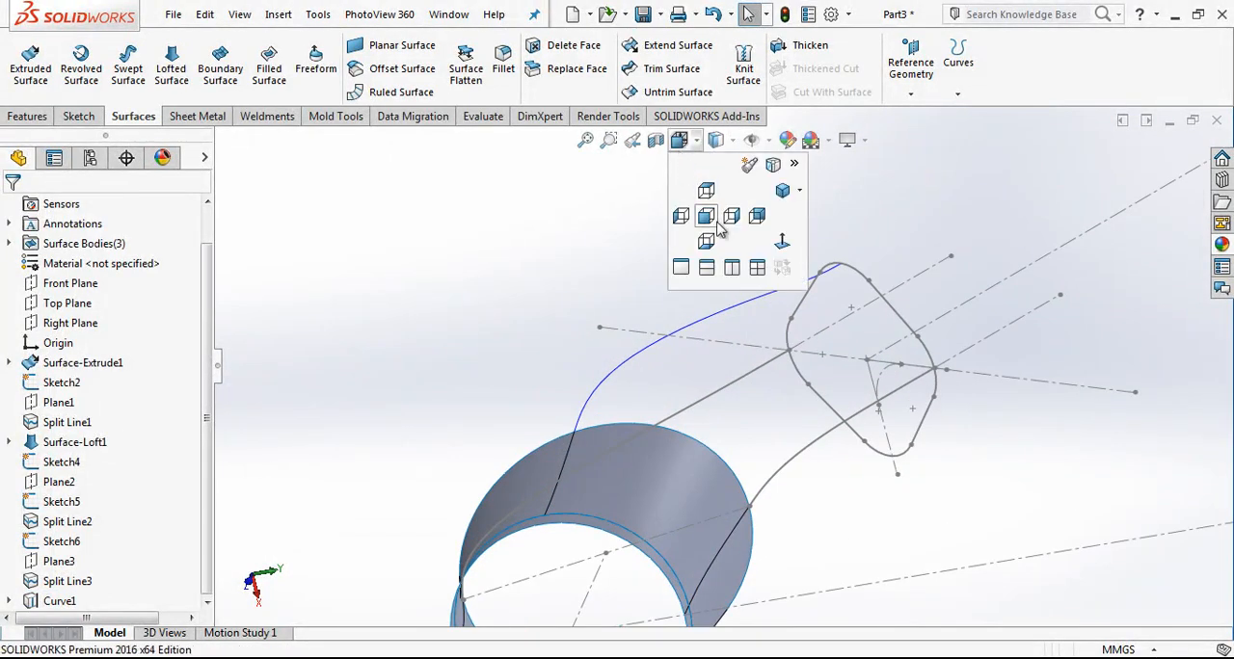
click(730, 228)
scroll(680, 559, down, 3)
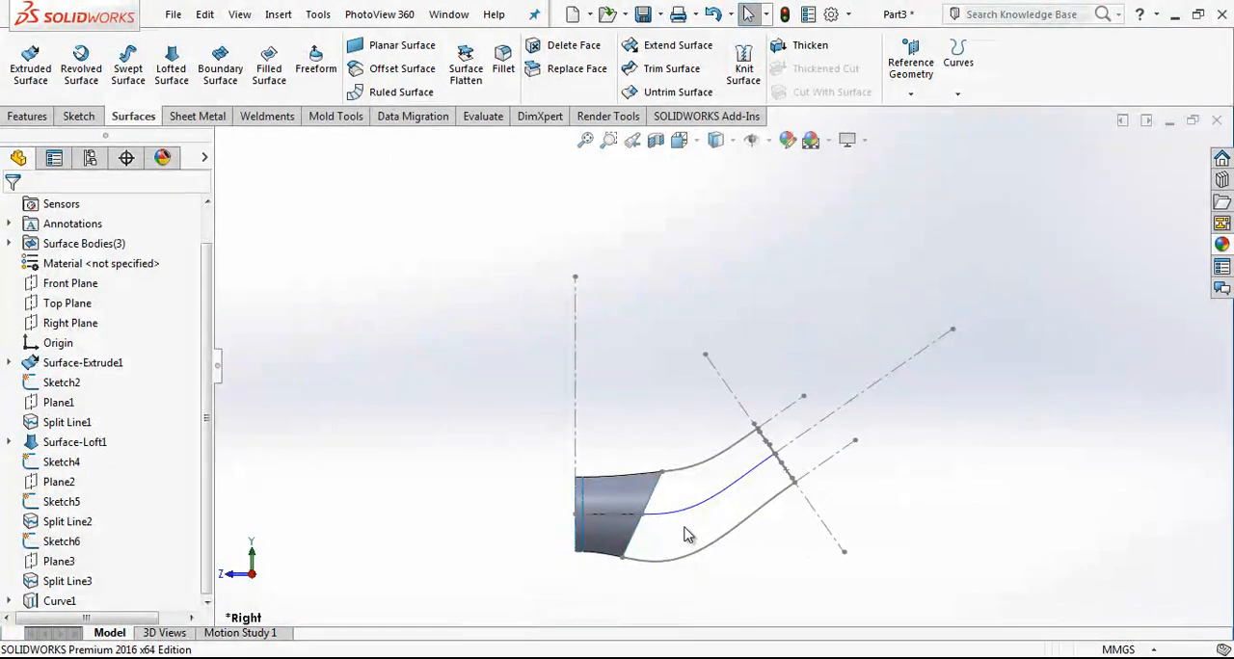
key(Up)
key(Up)
key(Up)
key(Up)
key(Up)
key(Up)
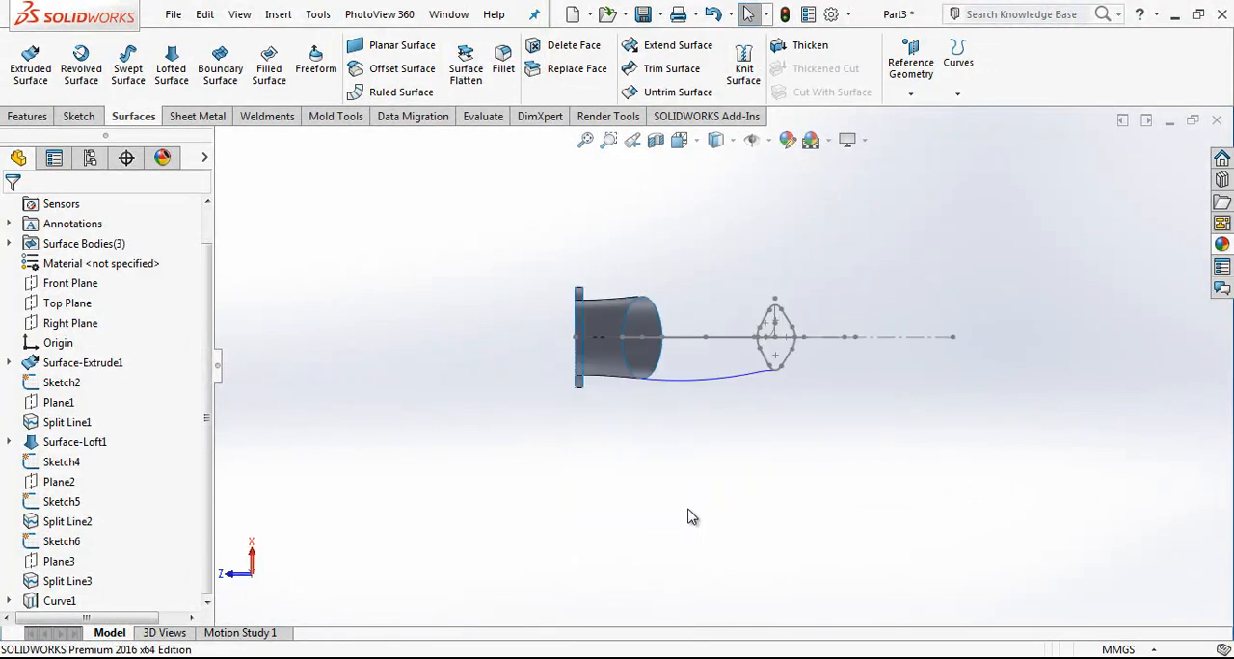
scroll(723, 367, down, 3)
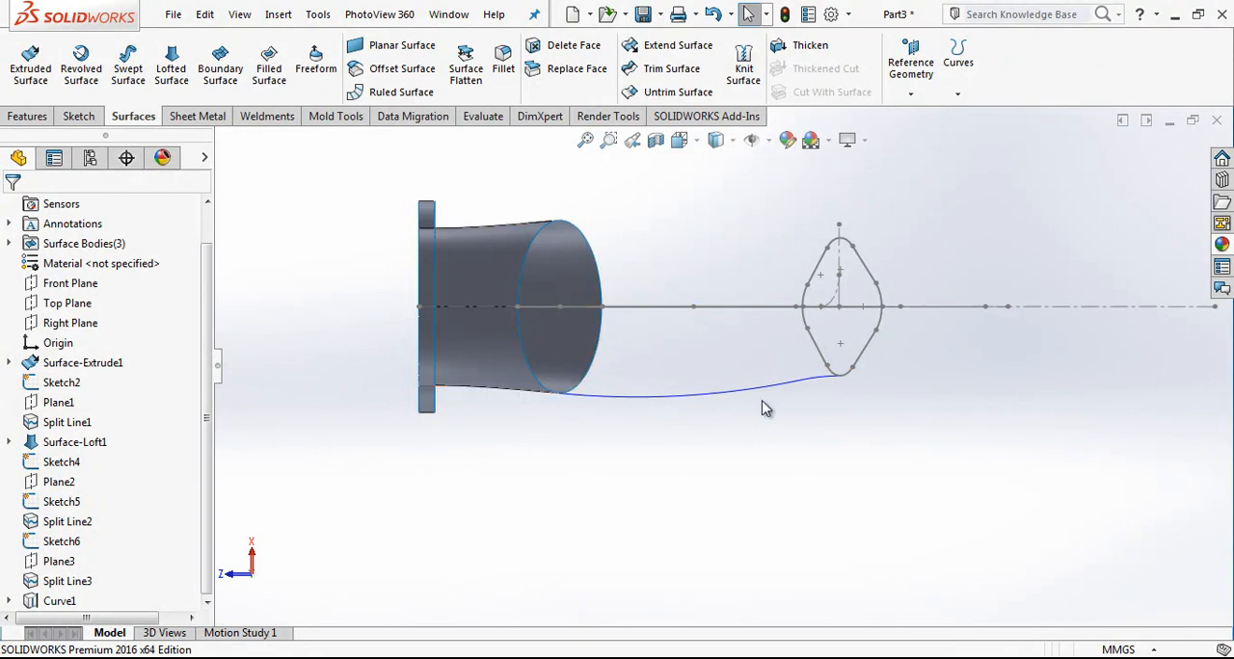
Step: Examine the projected curve and the guide sketches between the loft edge and the four-sided profile from several angles
key(Up)
key(Up)
key(Up)
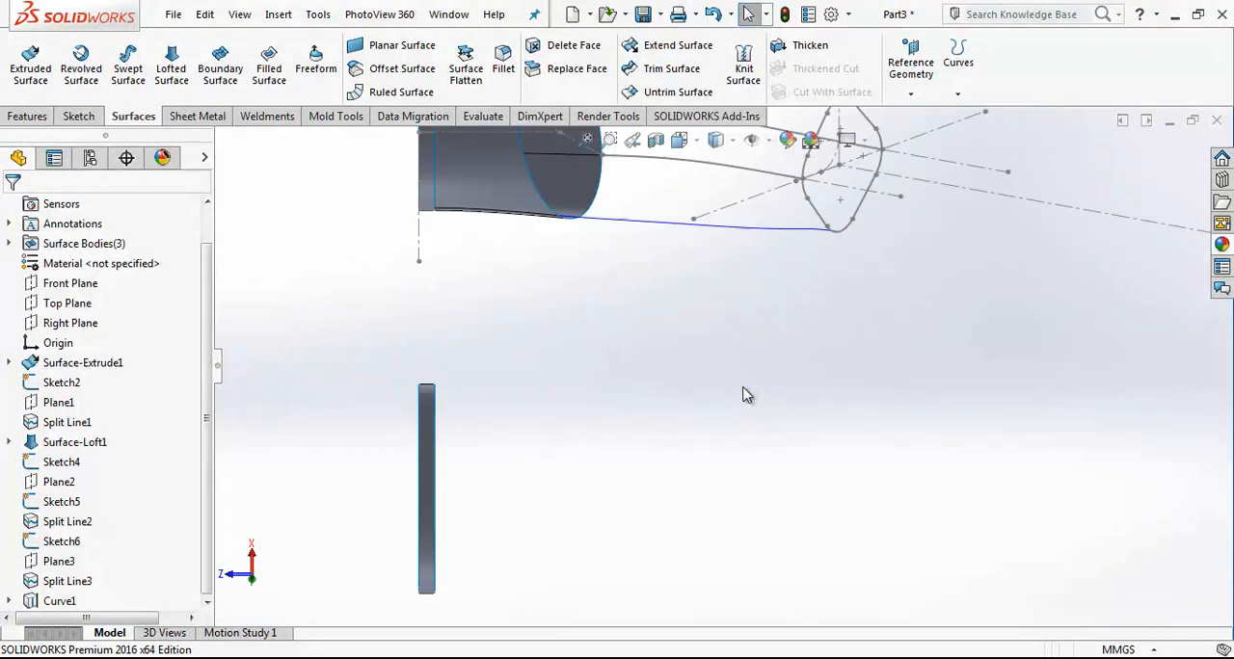
key(Down)
key(Down)
key(Down)
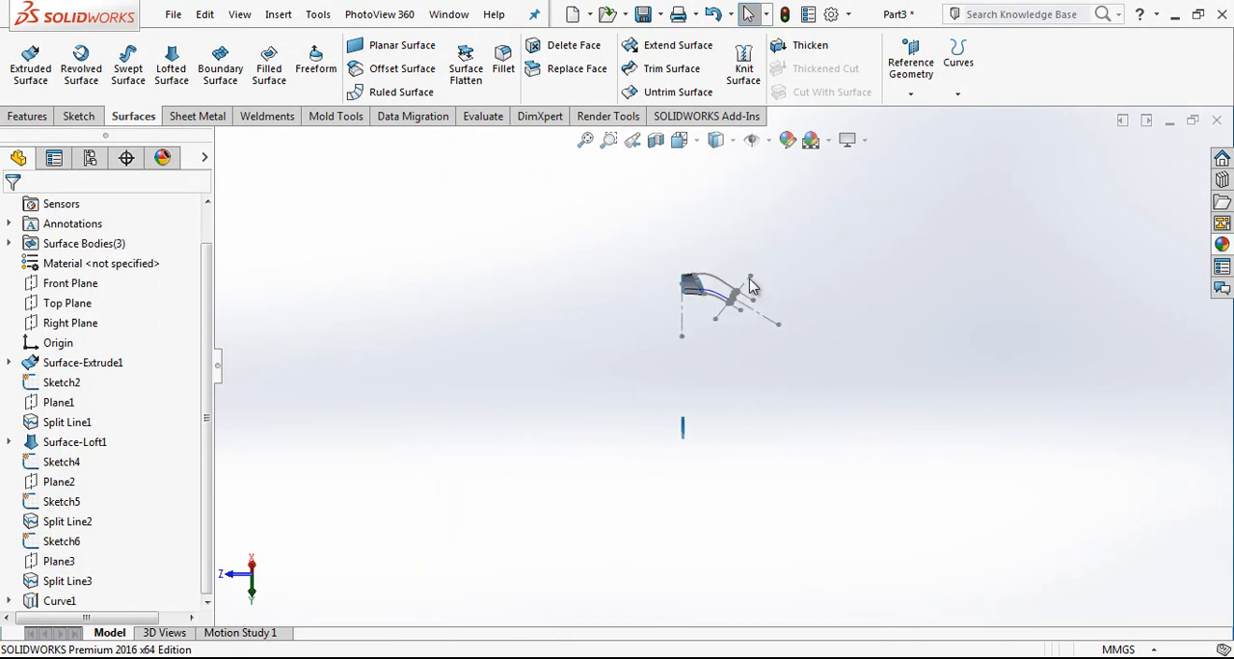
scroll(733, 292, down, 3)
scroll(704, 306, down, 3)
middle_drag(689, 386, 708, 222)
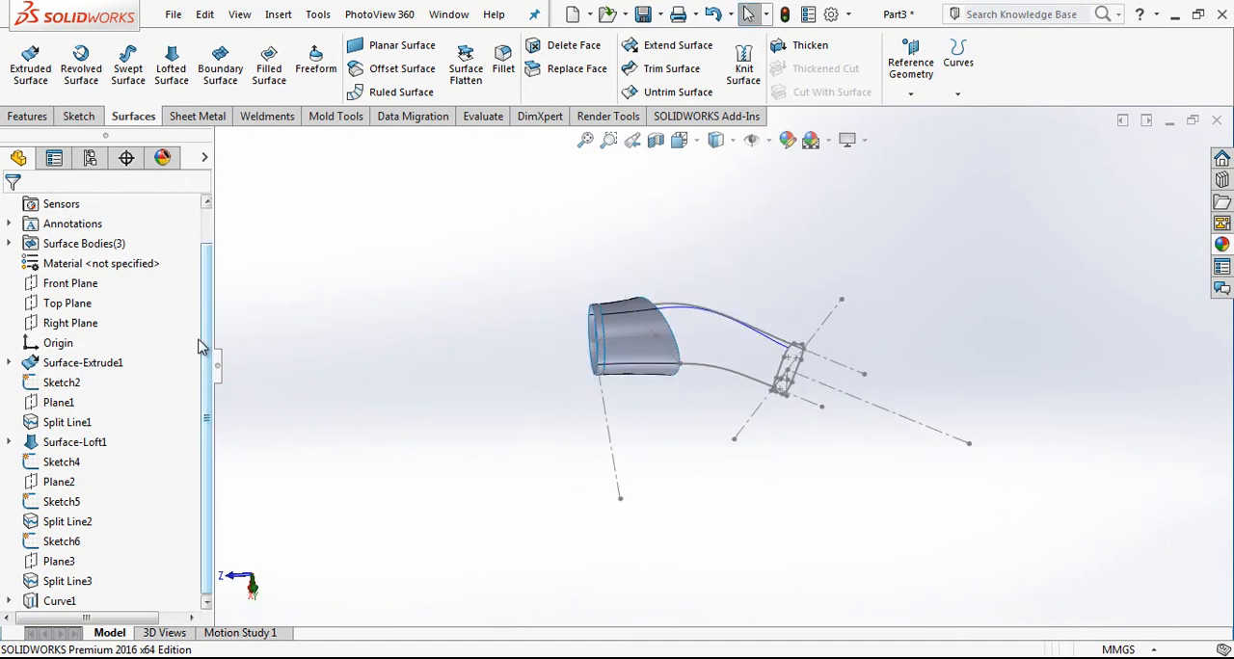
Step: Start a sketch on the Top Plane and convert the two arcs of Sketch9 into it
click(68, 304)
click(94, 270)
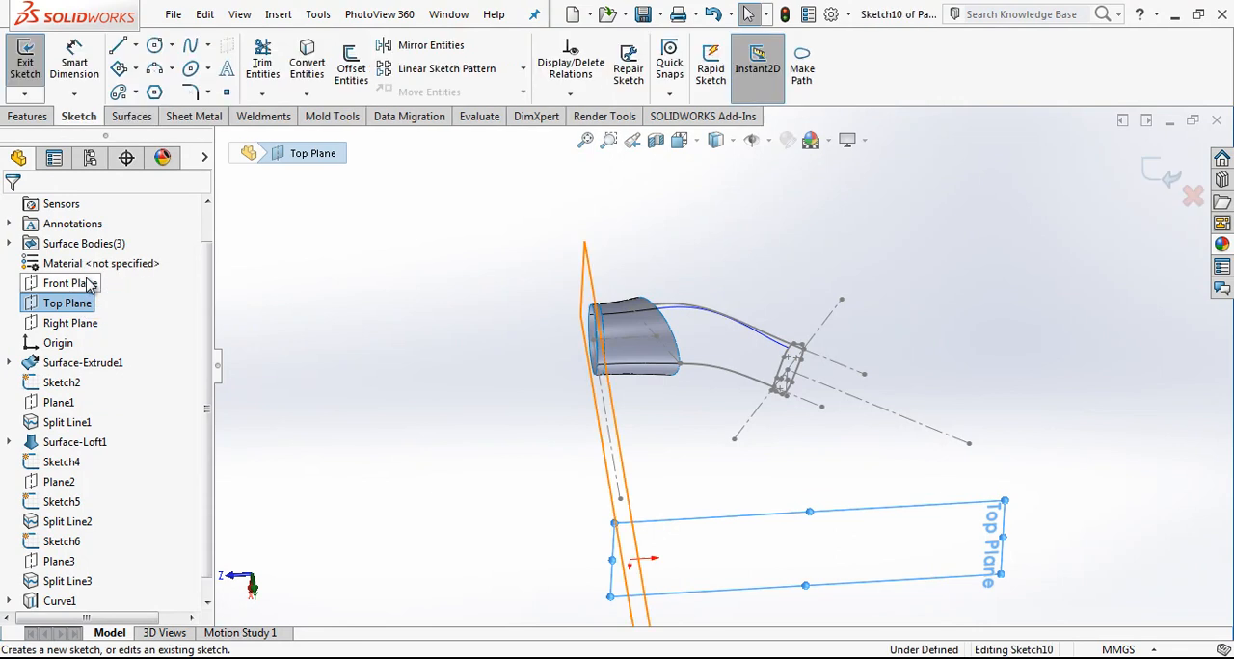
drag(206, 519, 215, 577)
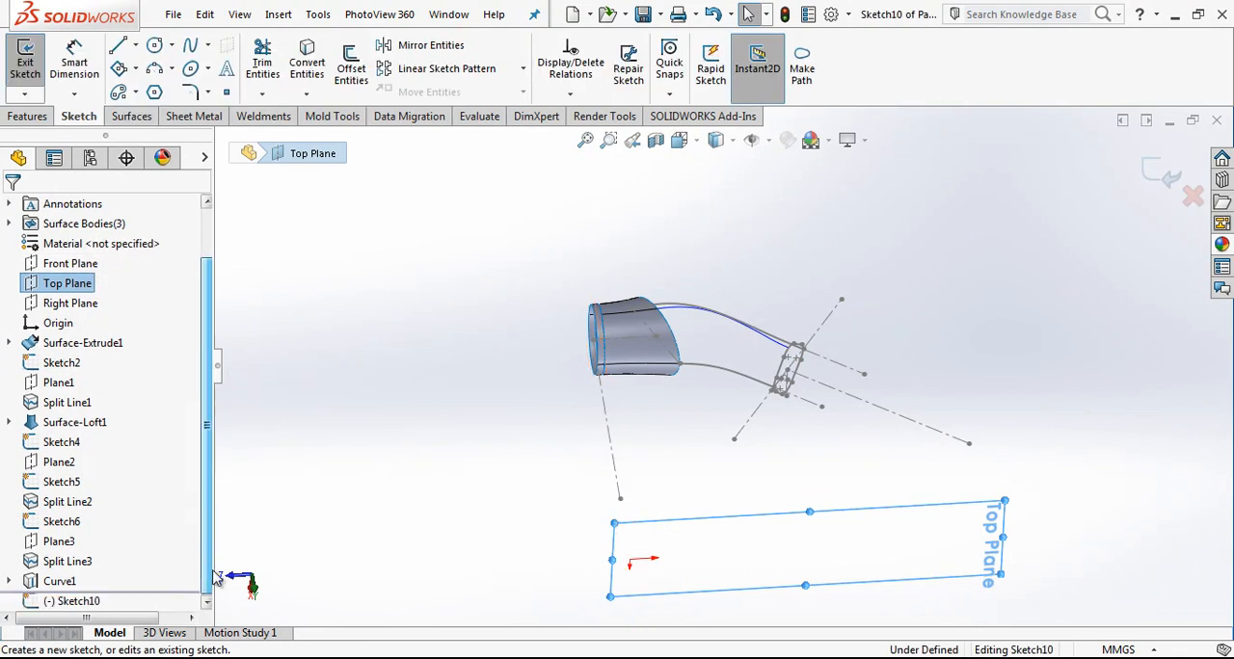
click(9, 581)
click(67, 583)
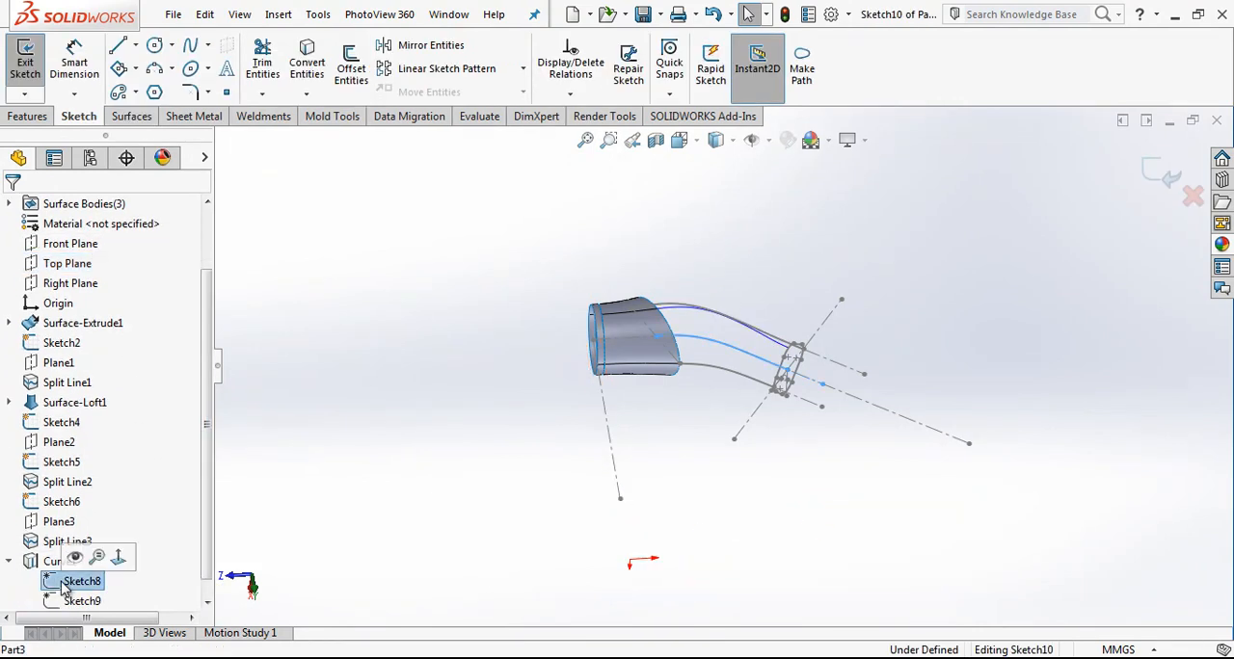
click(67, 601)
click(307, 62)
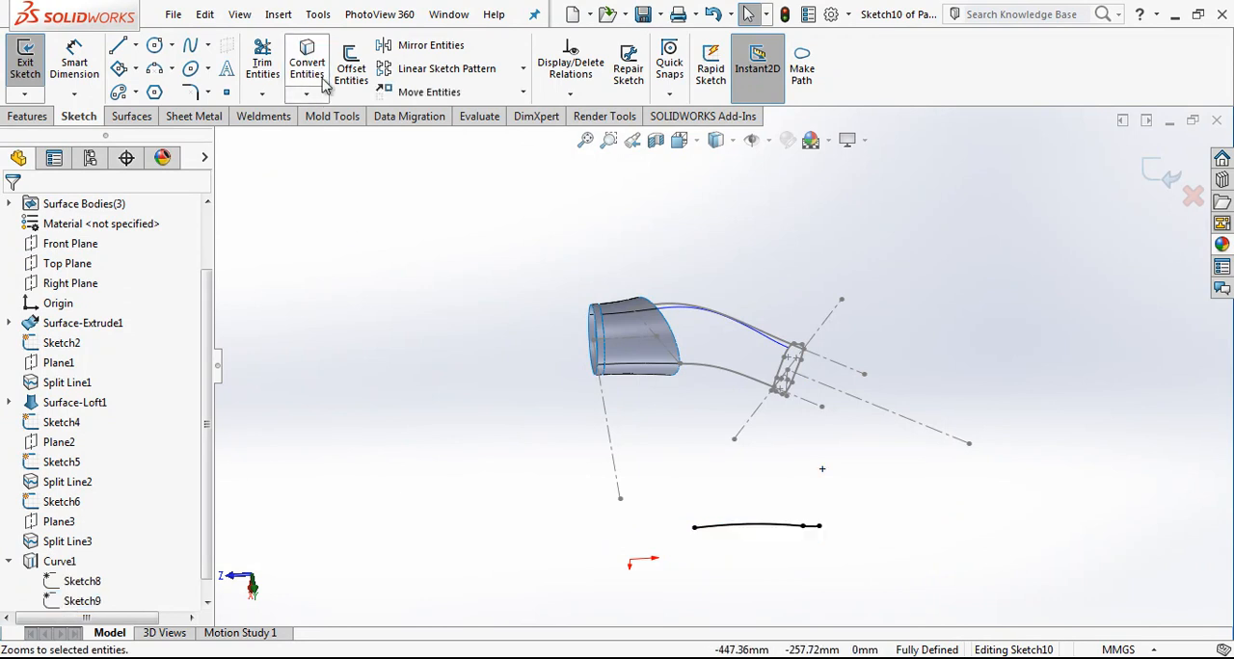
Step: Draw a vertical line about 181 mm long on the tube's axis in the Top view and convert it to construction geometry
middle_drag(806, 563, 788, 418)
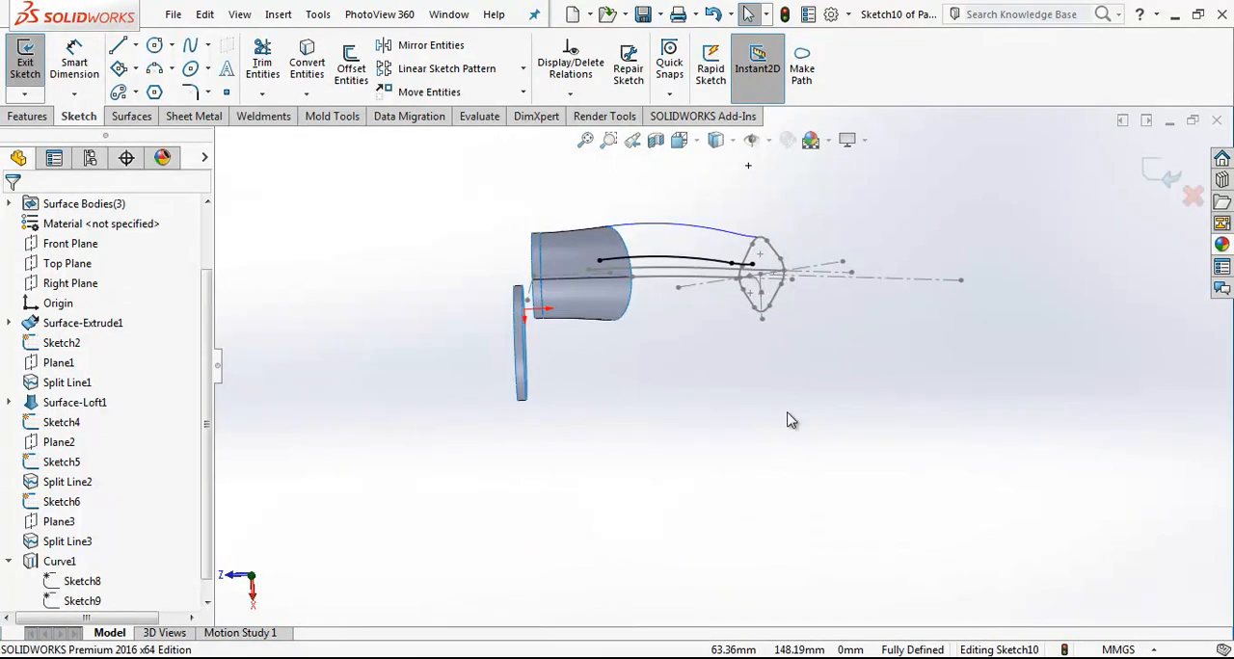
click(715, 139)
click(782, 242)
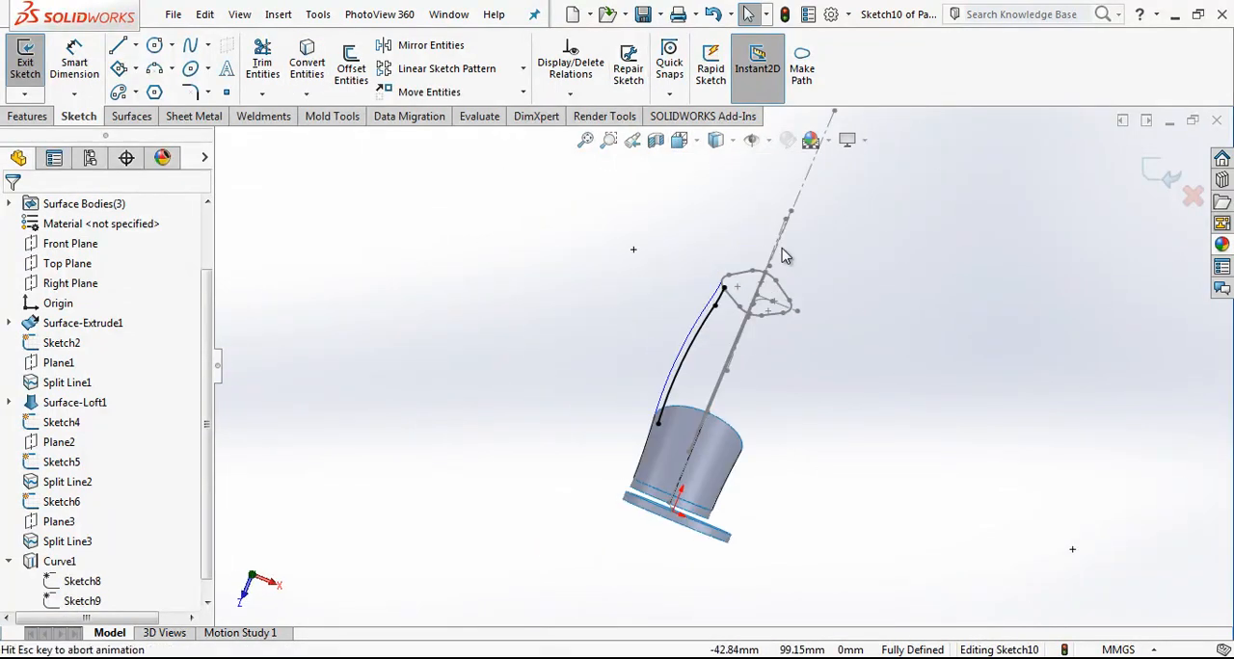
key(l)
click(721, 209)
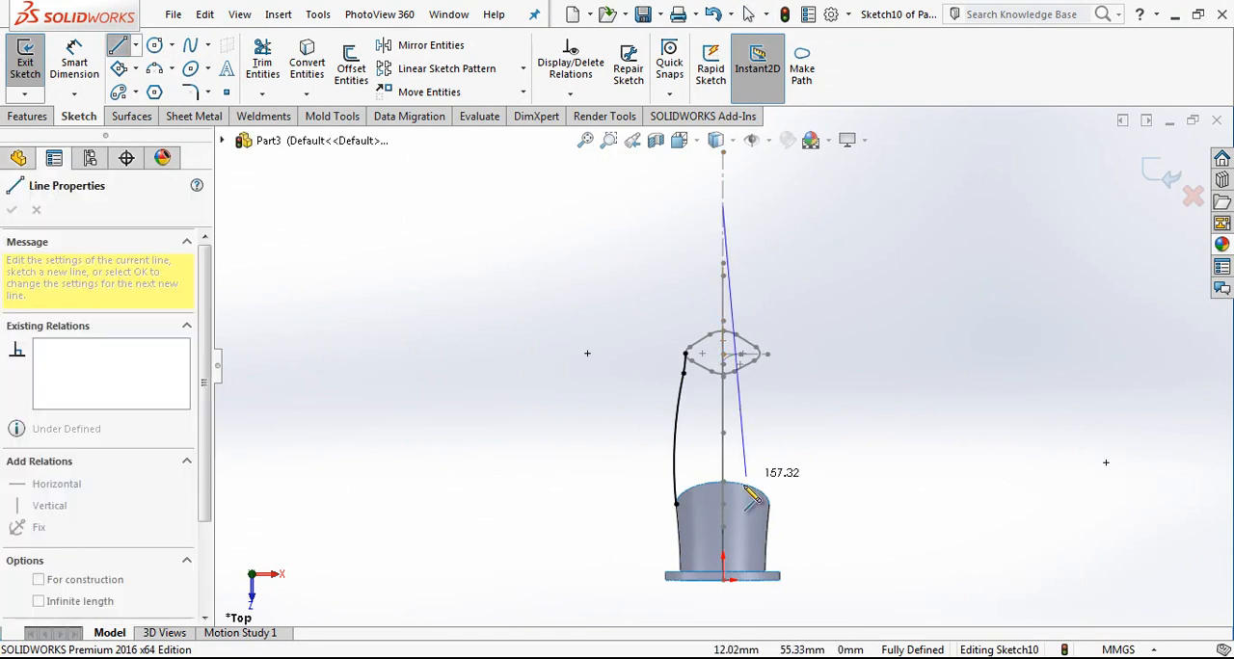
click(725, 519)
key(Escape)
click(725, 432)
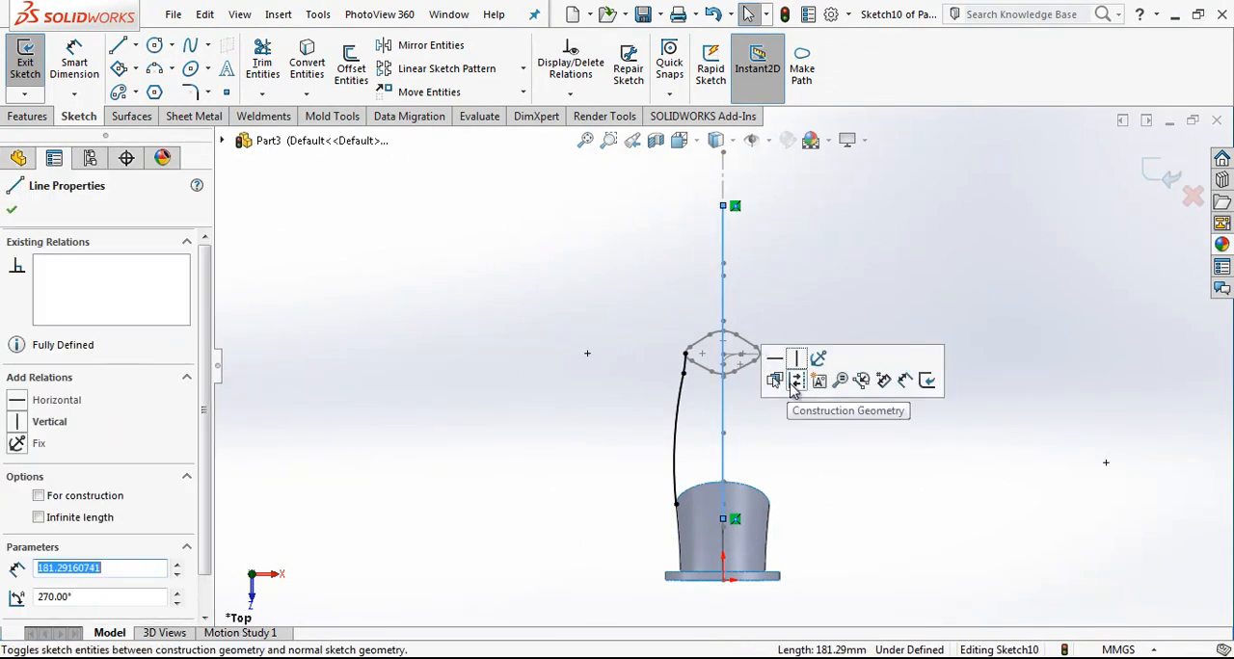
click(801, 382)
Step: Mirror the two converted arcs about the vertical construction line
click(424, 44)
drag(694, 305, 620, 571)
click(125, 439)
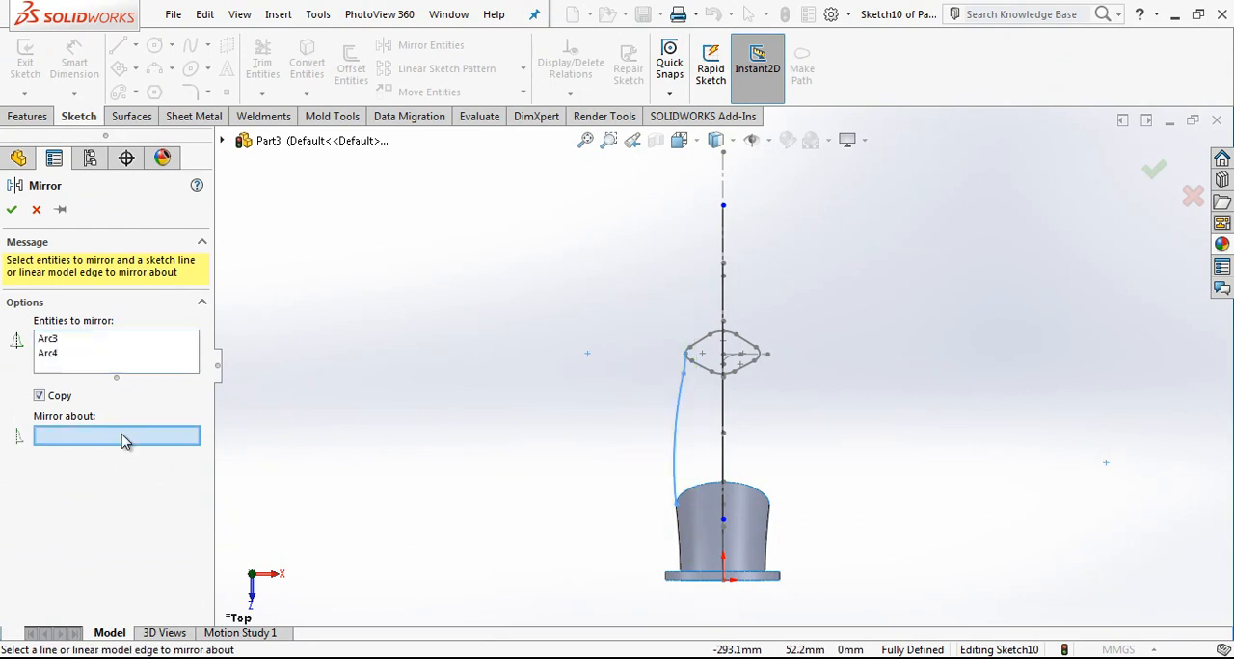
click(728, 244)
key(Return)
Step: Convert the original two arcs to construction geometry and exit the sketch
drag(704, 308, 644, 521)
click(860, 346)
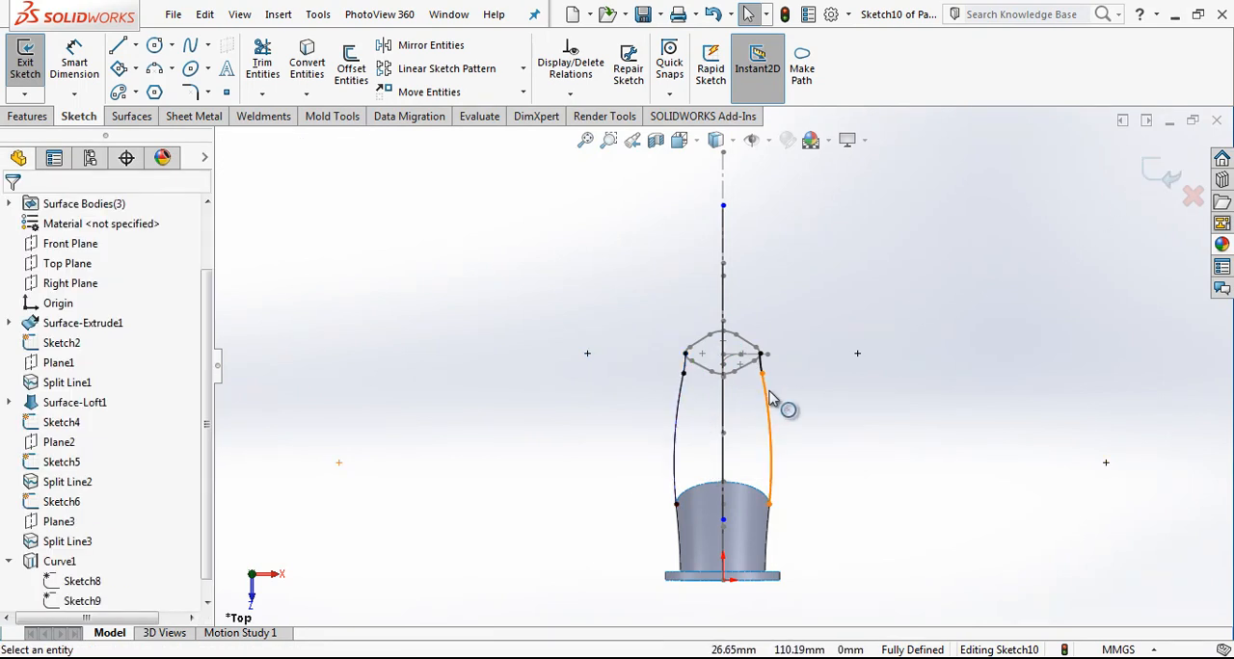
click(1161, 176)
middle_drag(710, 431, 836, 352)
click(804, 411)
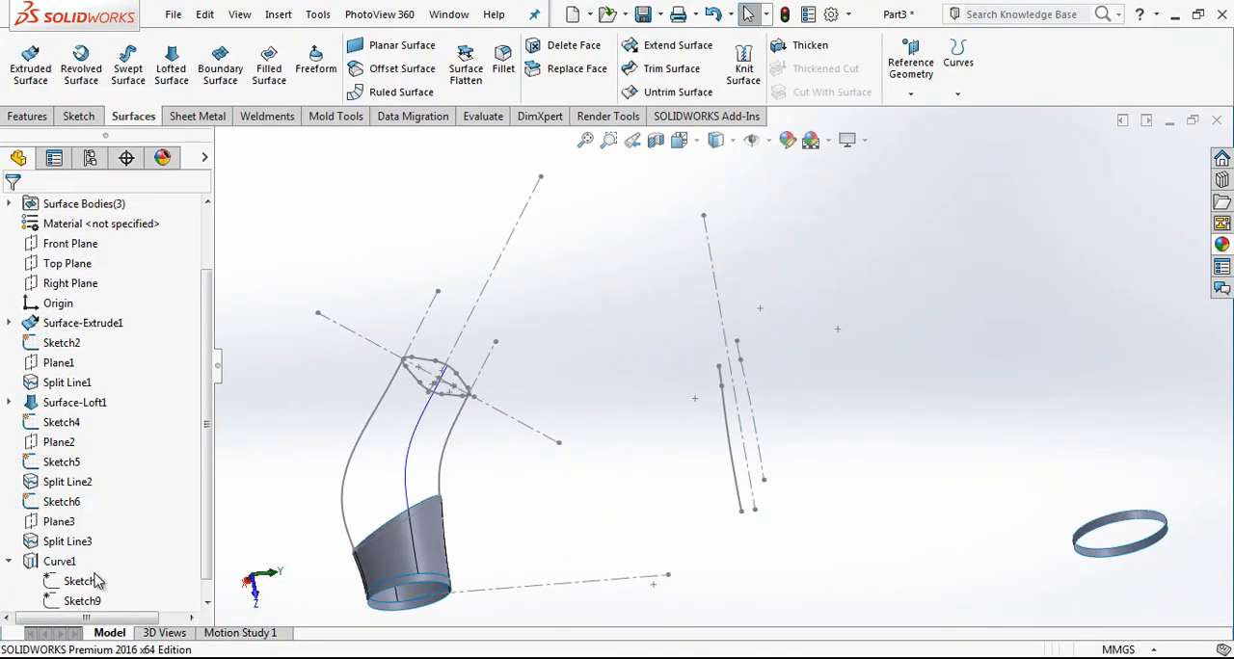
Step: Create a projected curve, sketch on sketch, from Sketch8 and the mirrored-arc sketch, Sketch10
scroll(196, 562, down, 1)
click(94, 565)
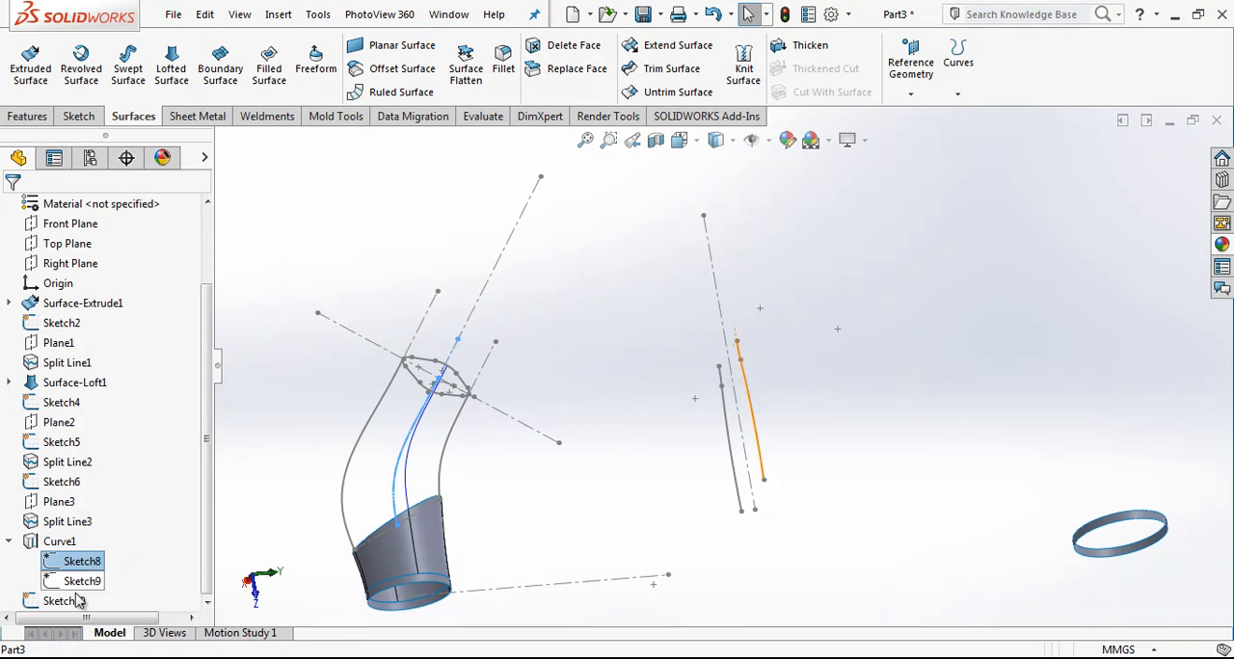
scroll(675, 435, up, 1)
middle_drag(674, 435, 612, 303)
scroll(614, 302, up, 1)
click(958, 62)
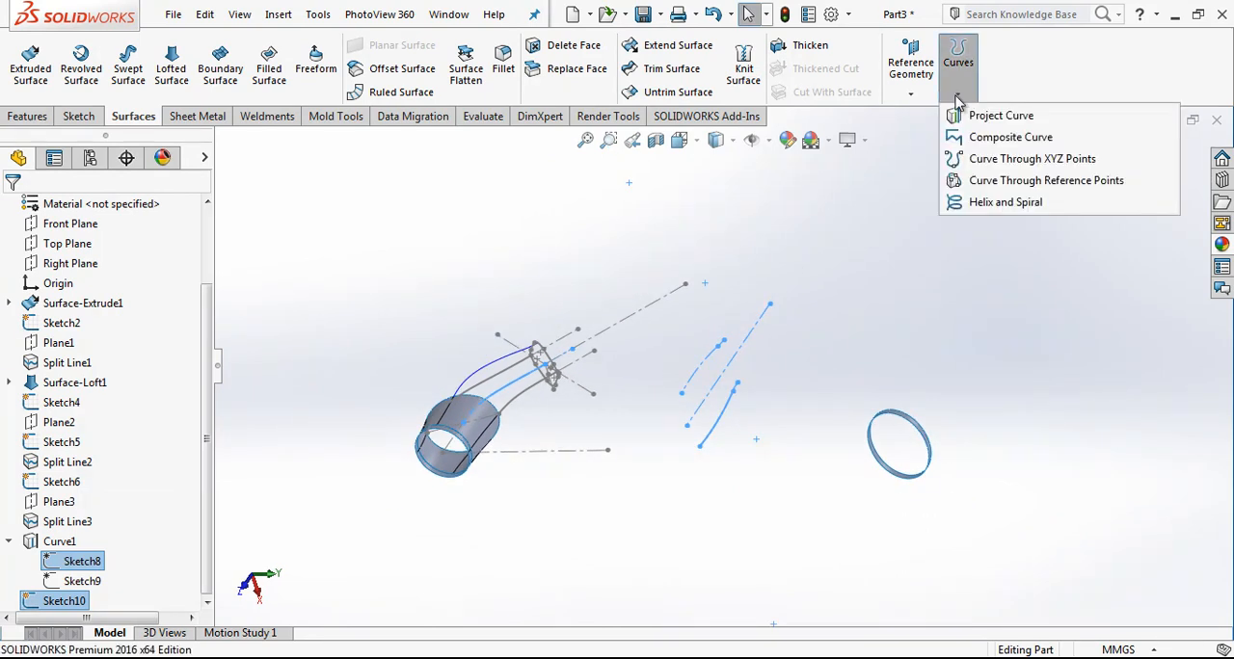
click(996, 116)
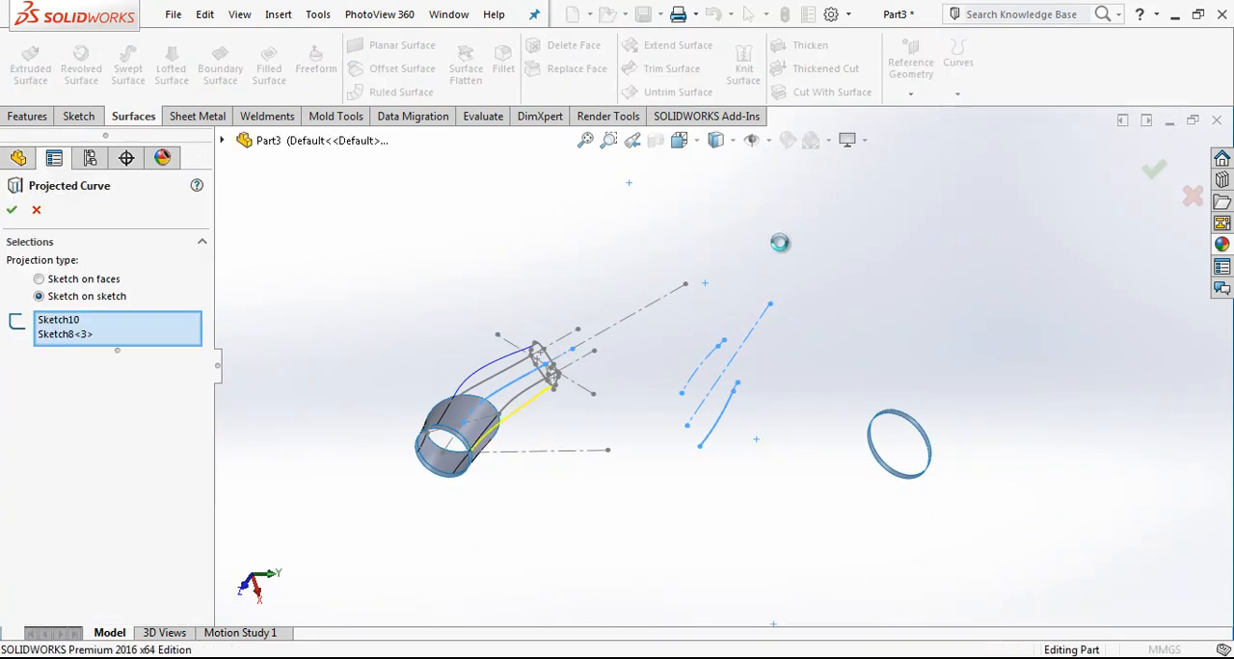
scroll(578, 395, down, 4)
mouse_move(634, 378)
middle_down()
mouse_move(859, 295)
mouse_move(934, 253)
mouse_move(835, 256)
mouse_move(685, 292)
mouse_move(592, 347)
mouse_move(693, 318)
mouse_move(824, 340)
mouse_move(701, 313)
middle_up()
Step: Start a lofted surface with the rounded four-sided sketch and the closed elliptical edge of the existing loft as profiles
click(171, 60)
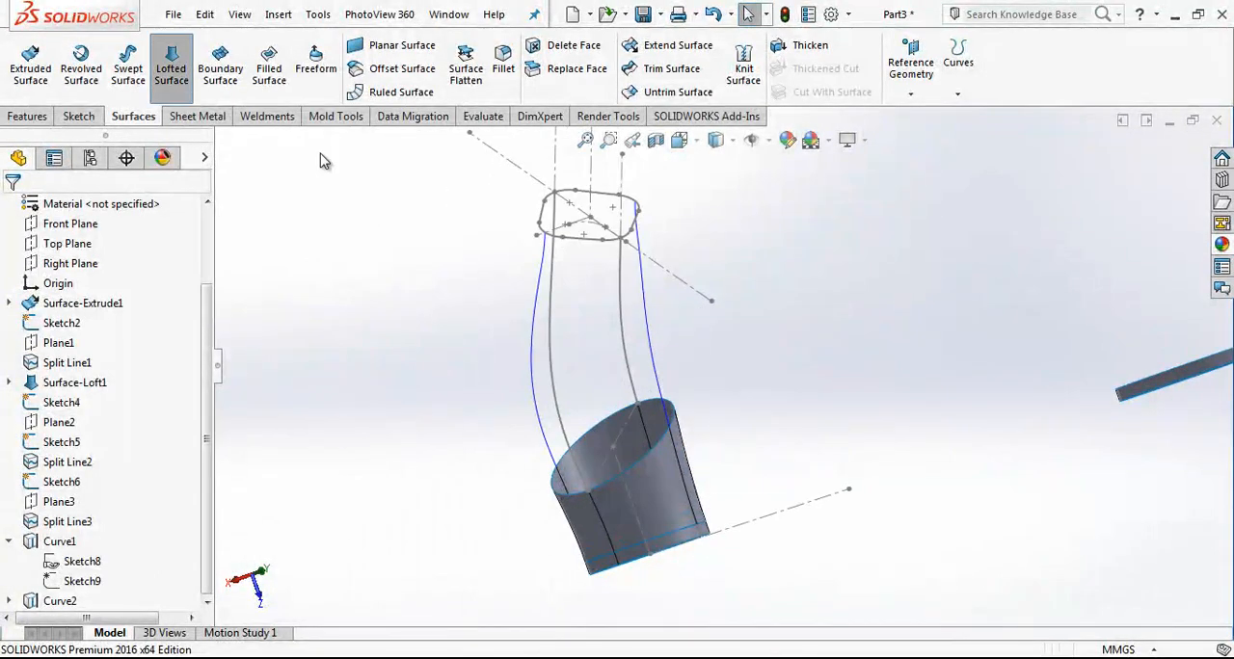
click(579, 238)
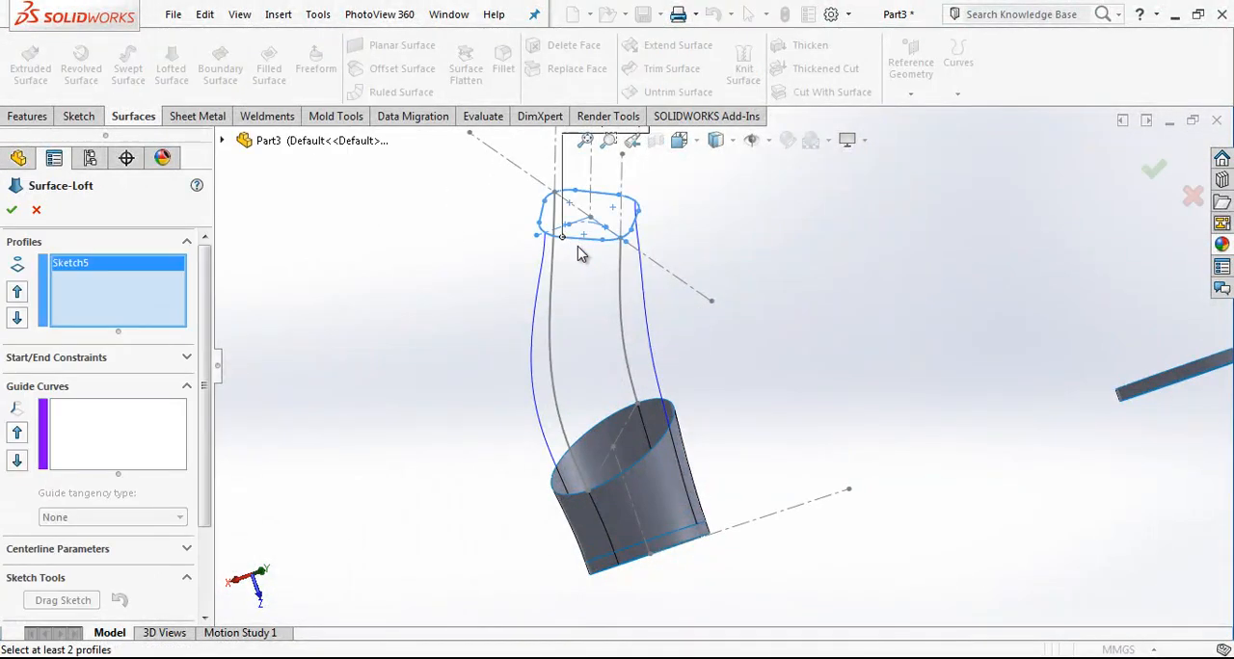
middle_drag(582, 442, 667, 428)
right_click(170, 306)
click(213, 336)
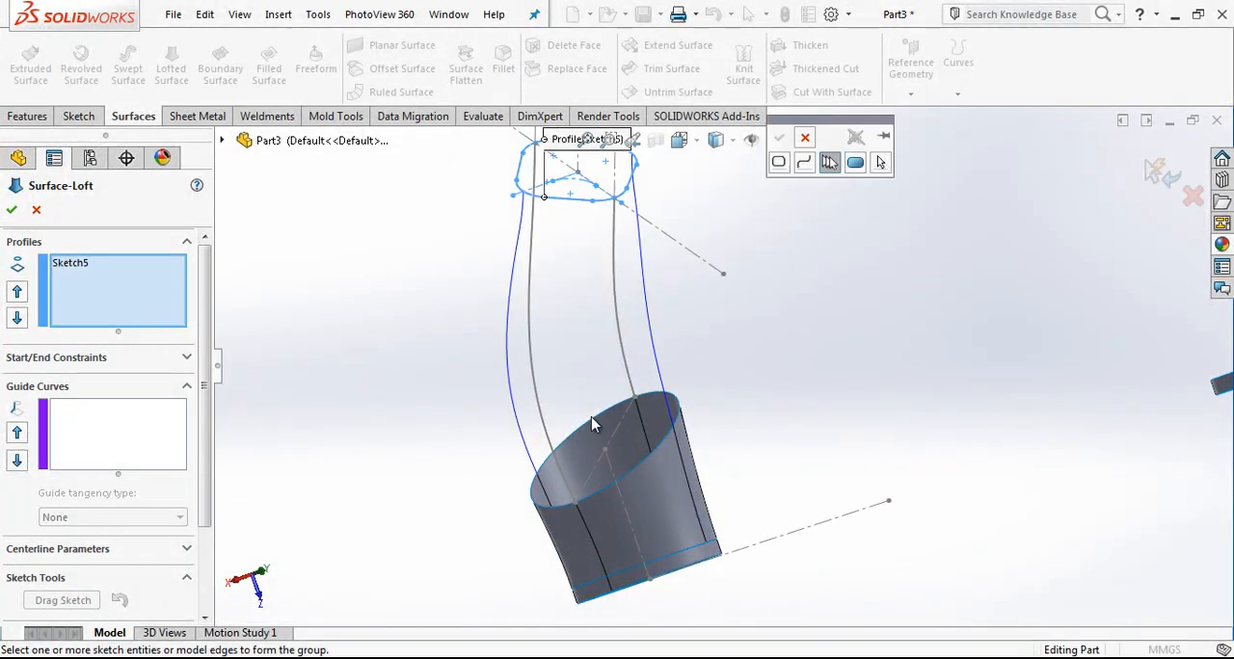
click(633, 411)
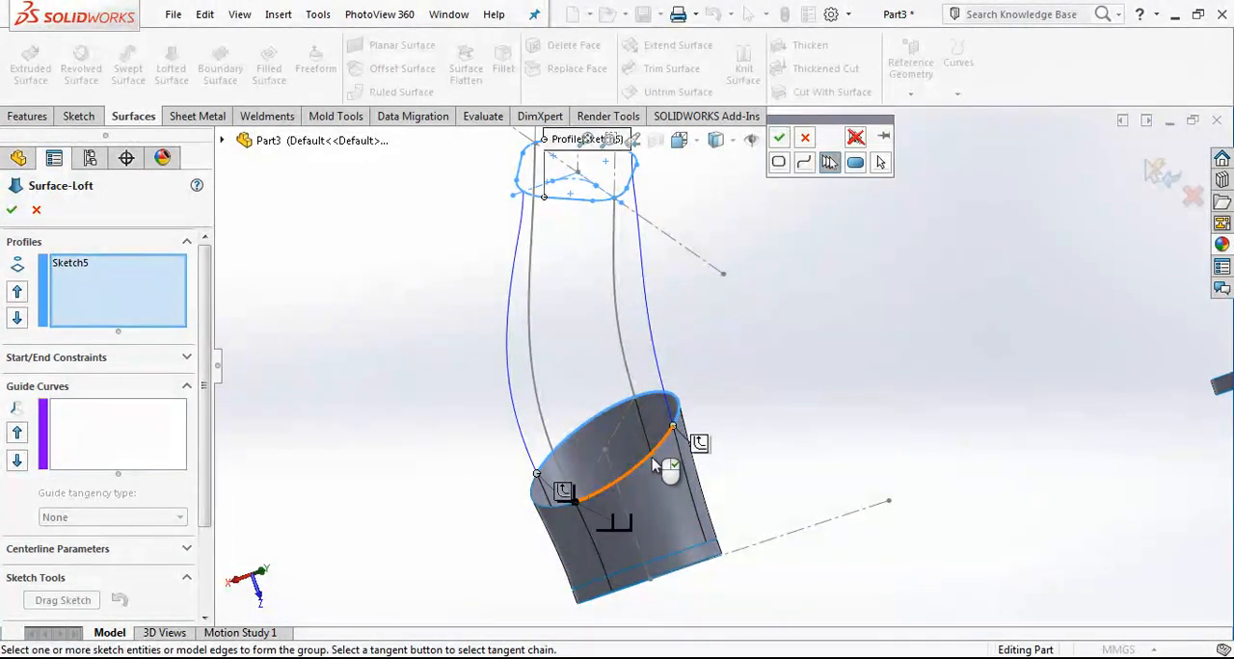
click(552, 512)
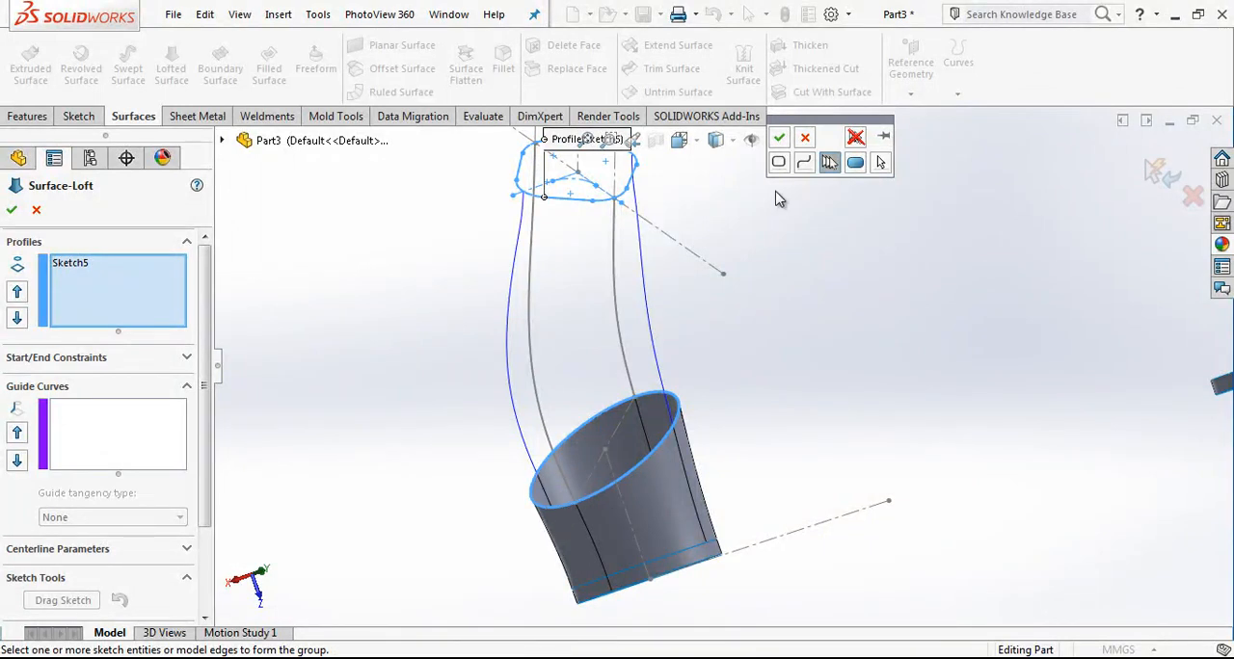
click(780, 140)
Step: Add the two projected curves and the two side sketch curves as guide curves and create the loft
click(150, 426)
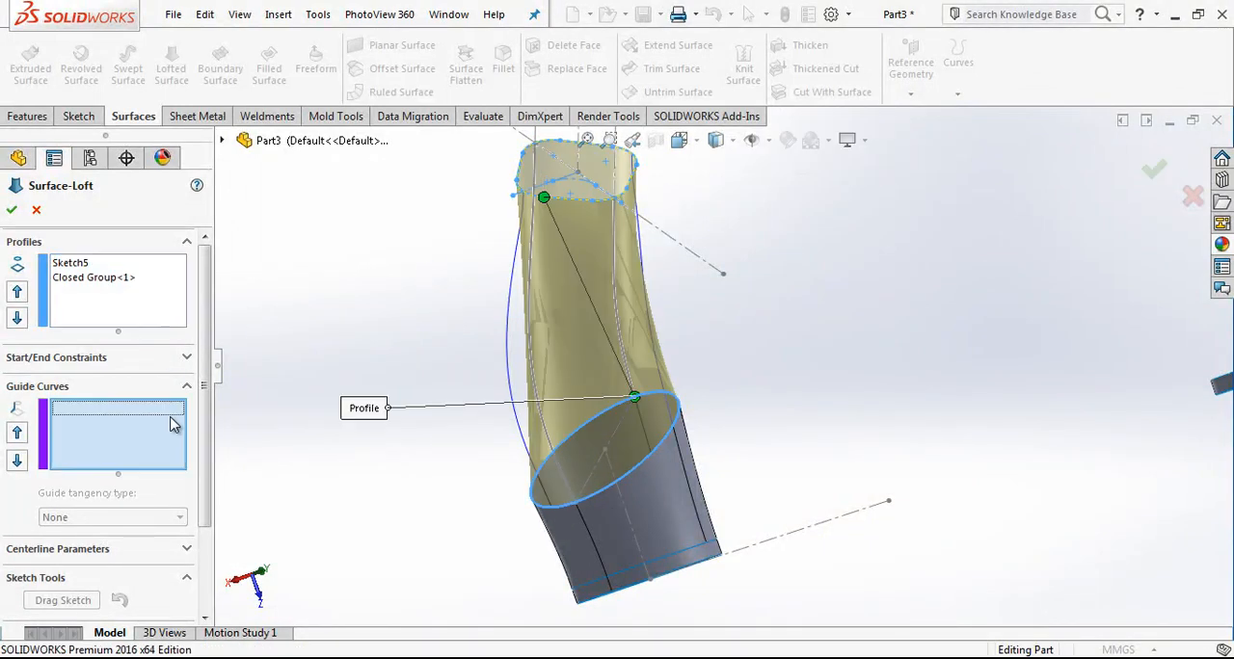
click(509, 344)
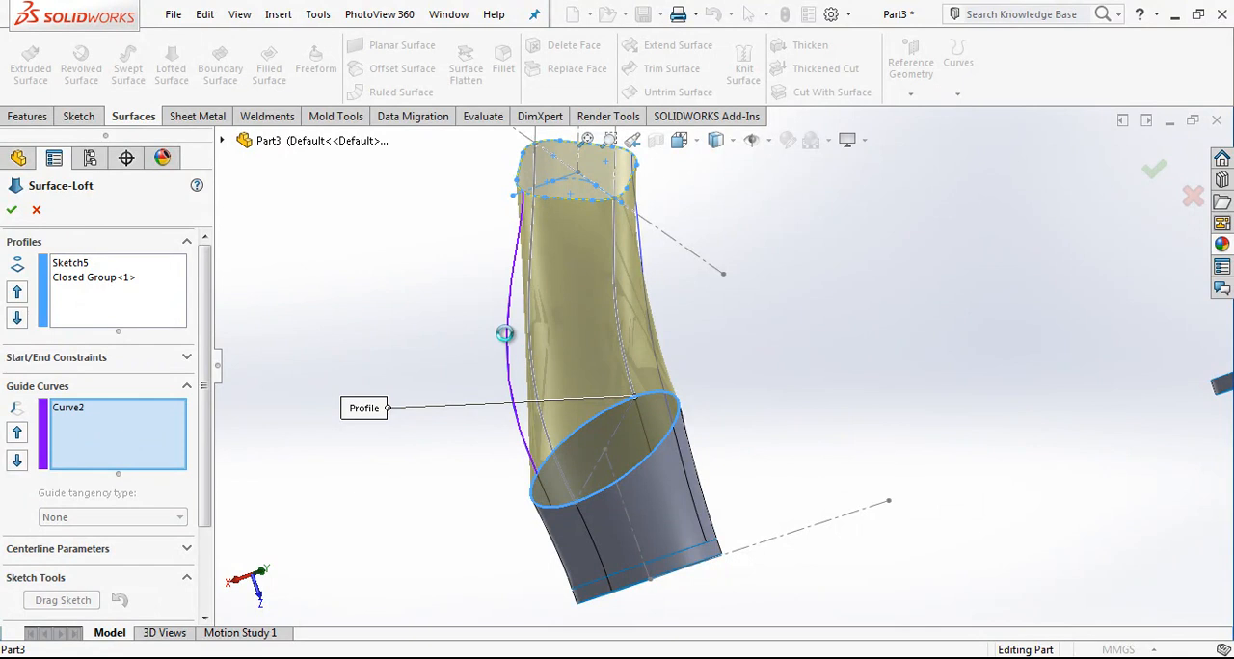
click(529, 338)
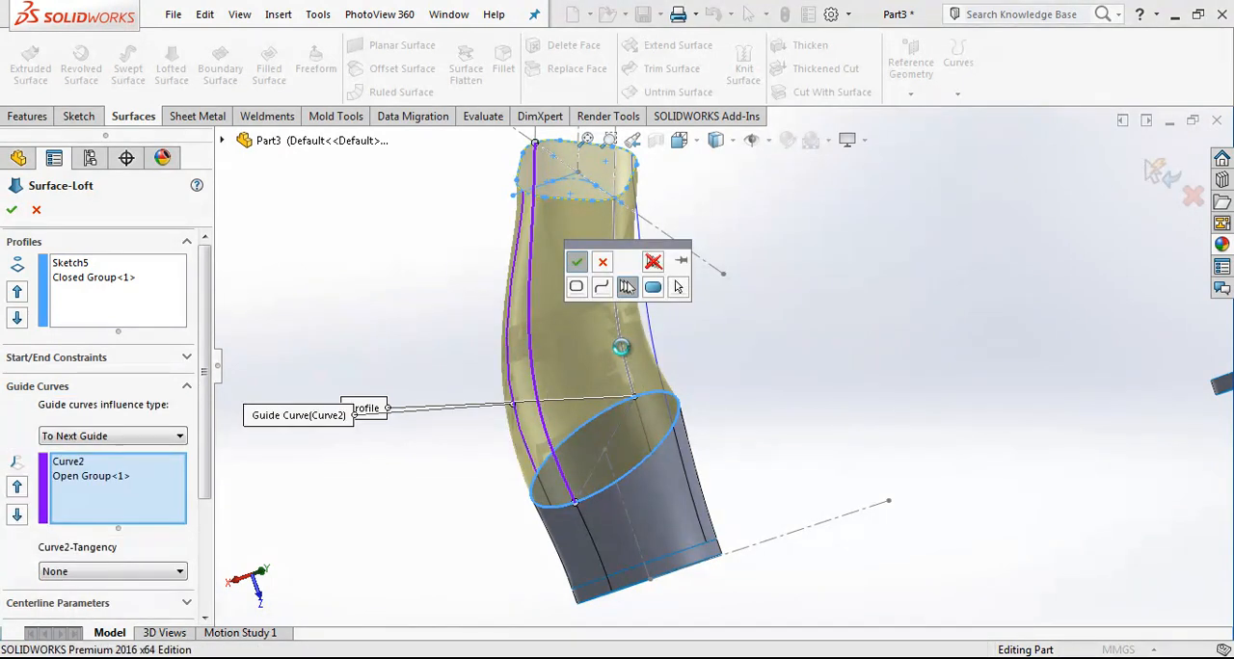
click(623, 347)
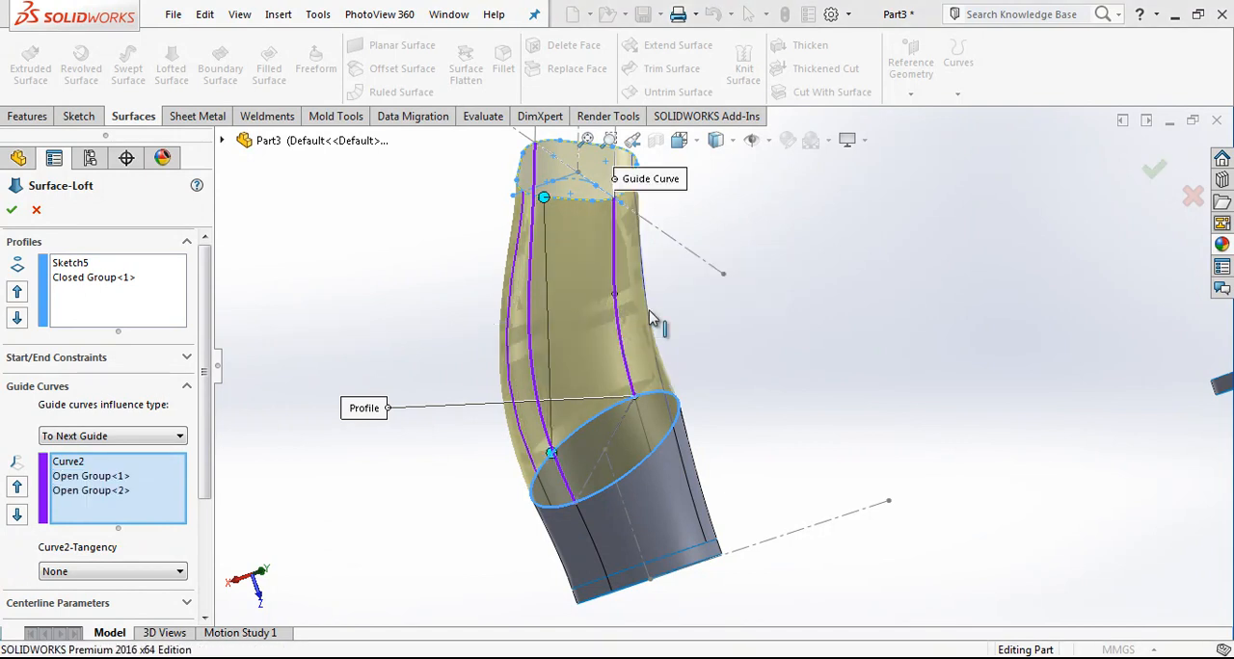
click(648, 310)
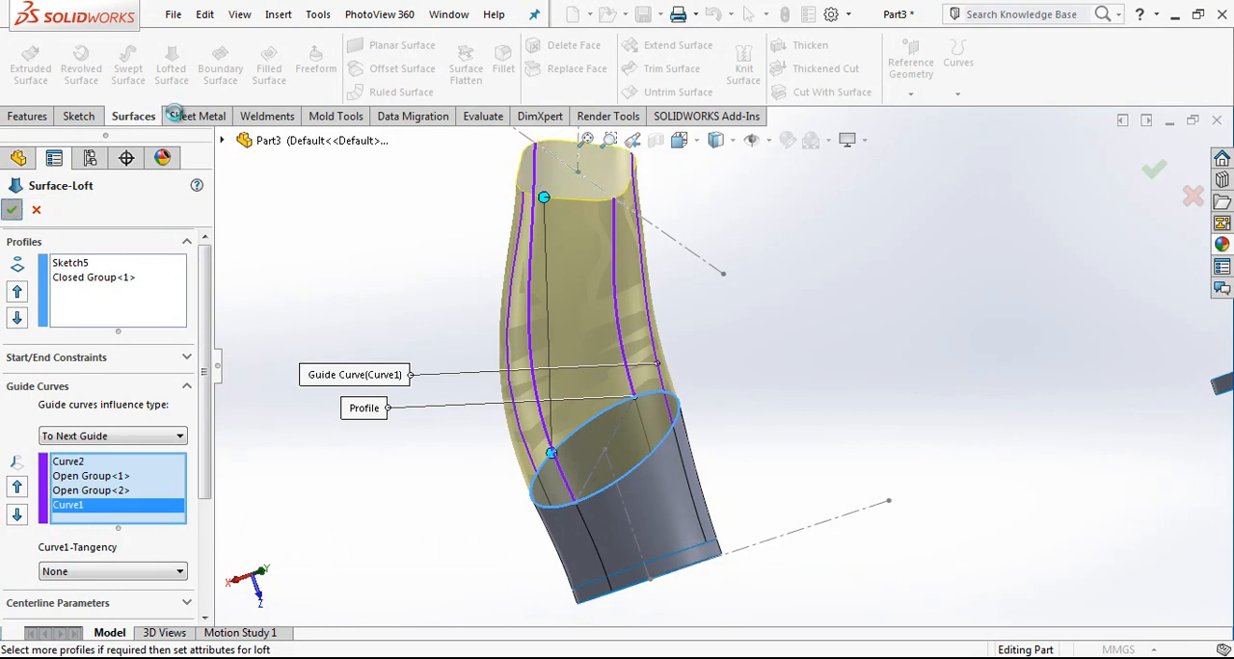
scroll(673, 398, up, 2)
middle_drag(672, 389, 853, 296)
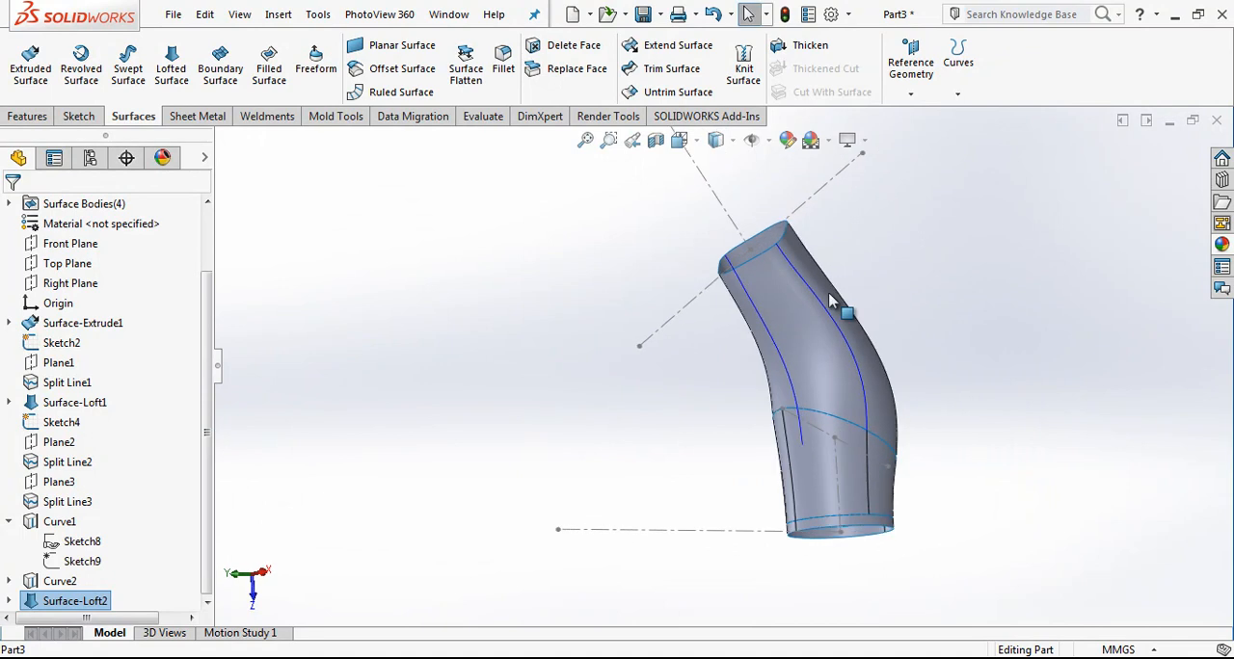
Step: Hide both projected curves on the new loft
scroll(827, 306, down, 3)
scroll(780, 377, up, 3)
mouse_move(779, 377)
middle_down()
mouse_move(839, 391)
mouse_move(827, 463)
mouse_move(743, 449)
mouse_move(704, 424)
mouse_move(771, 396)
middle_up()
click(60, 521)
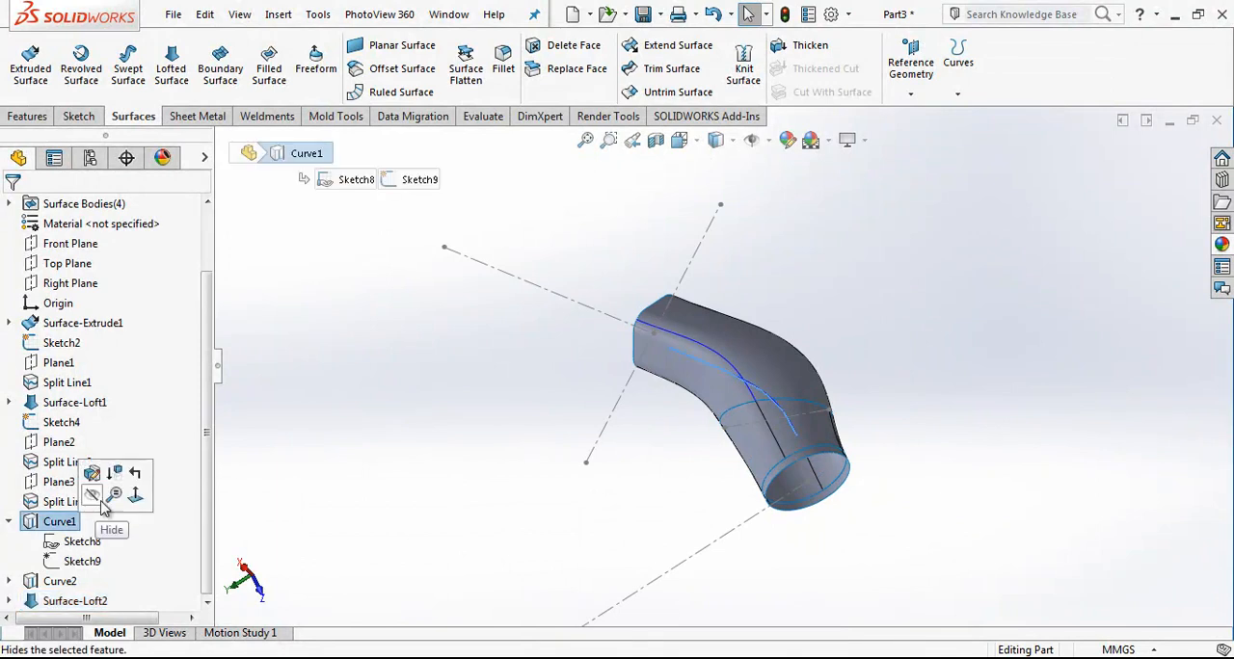
click(93, 501)
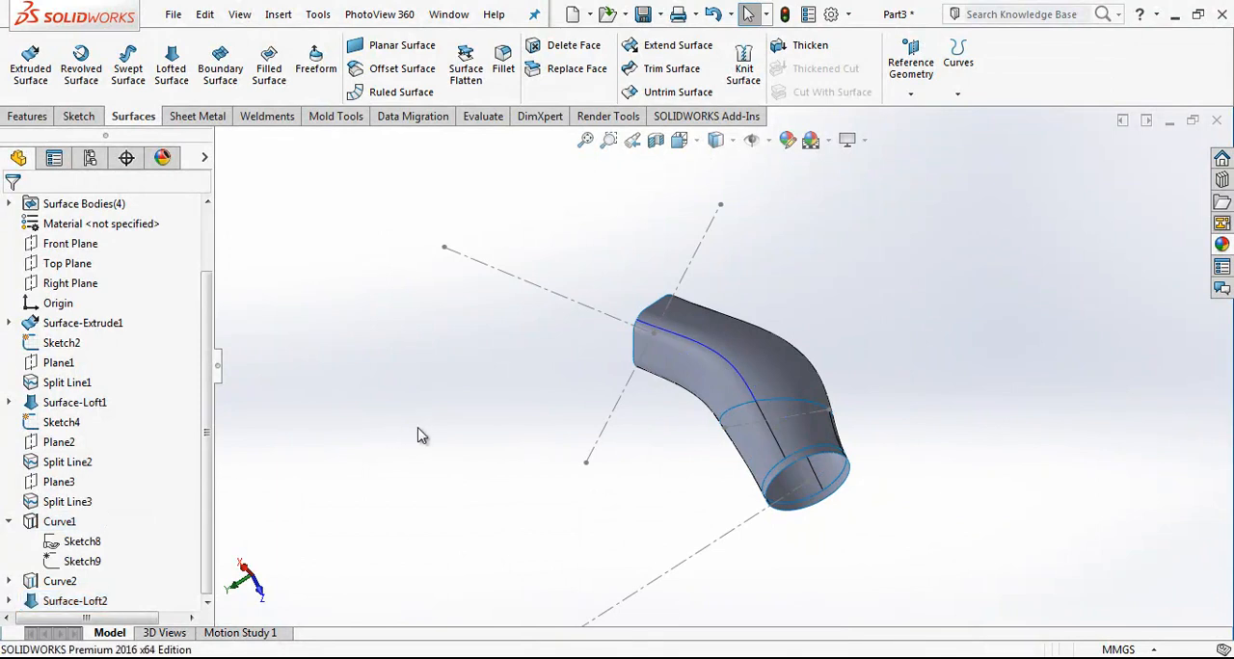
click(735, 347)
click(790, 290)
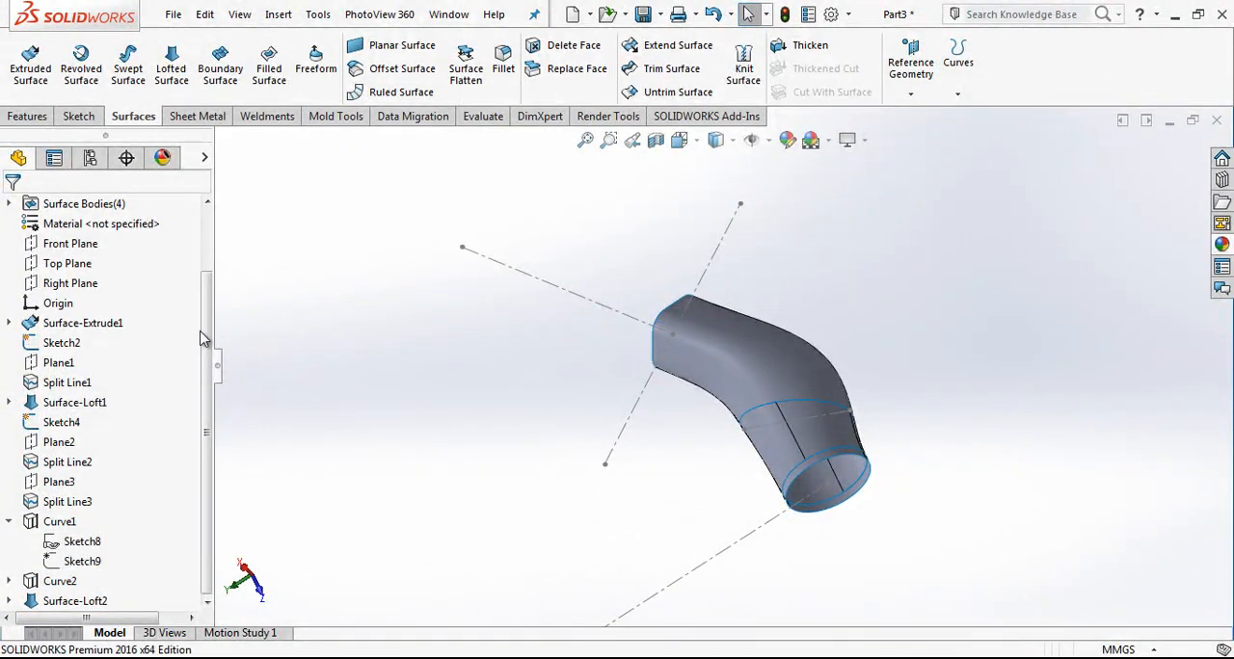
Step: Split the new lofted surface along the Right Plane with a split line
click(70, 283)
middle_drag(661, 441, 469, 467)
scroll(466, 472, down, 5)
click(960, 99)
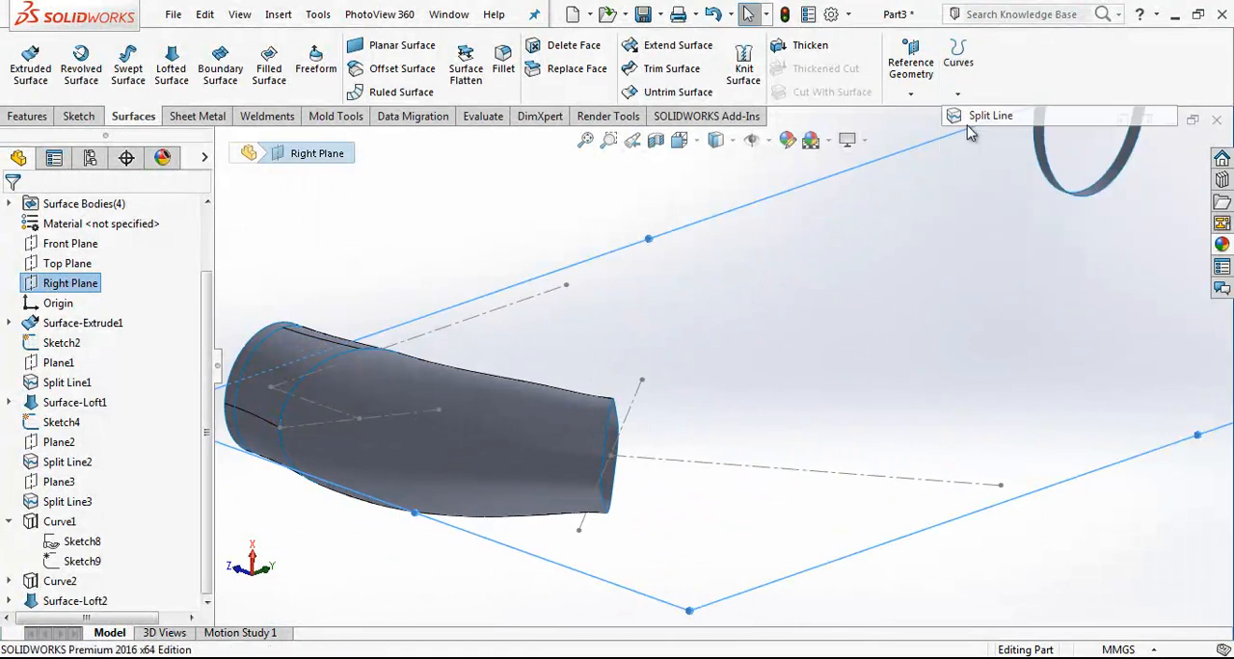
click(983, 116)
click(499, 465)
right_click(524, 460)
Step: Hide the sketch containing the slanted construction lines at the tube's four-sided end in the Right view
scroll(710, 353, up, 5)
middle_drag(711, 355, 547, 384)
scroll(548, 384, up, 2)
click(679, 141)
click(785, 249)
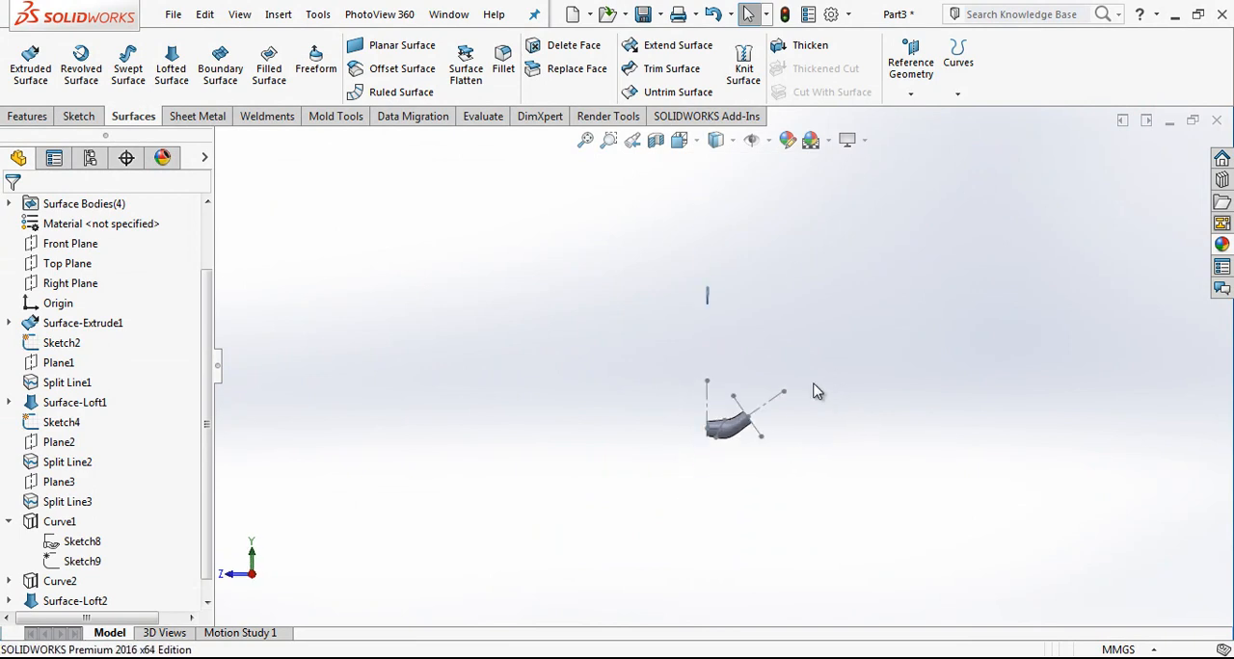
scroll(769, 406, up, 1)
click(753, 386)
click(823, 338)
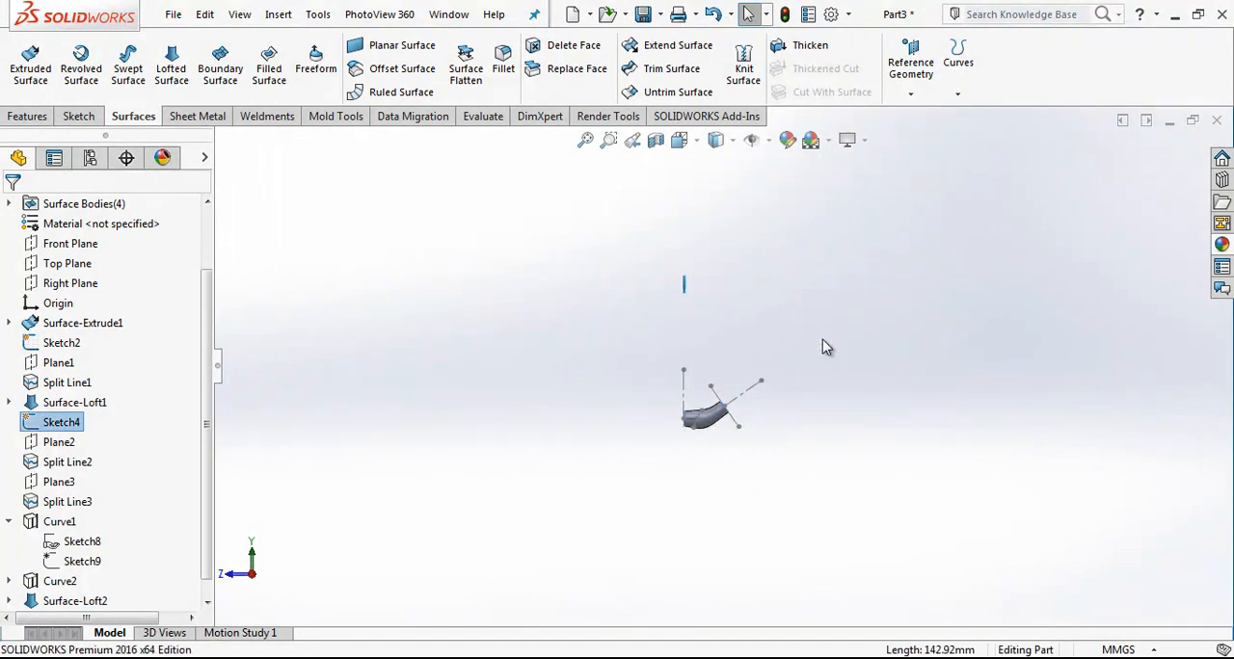
Step: On the Right Plane, sketch a steep line about 213 mm long beyond the tube's open end and delete the perpendicular segment chained to it
scroll(822, 340, down, 3)
click(100, 282)
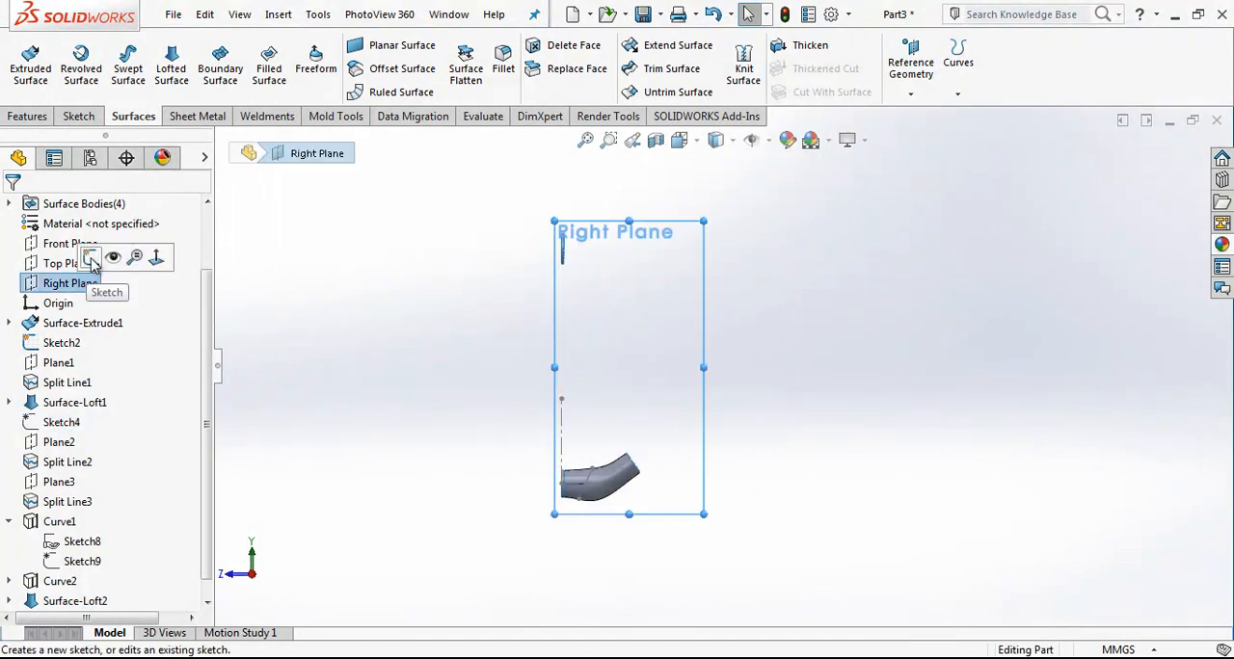
click(112, 258)
click(118, 48)
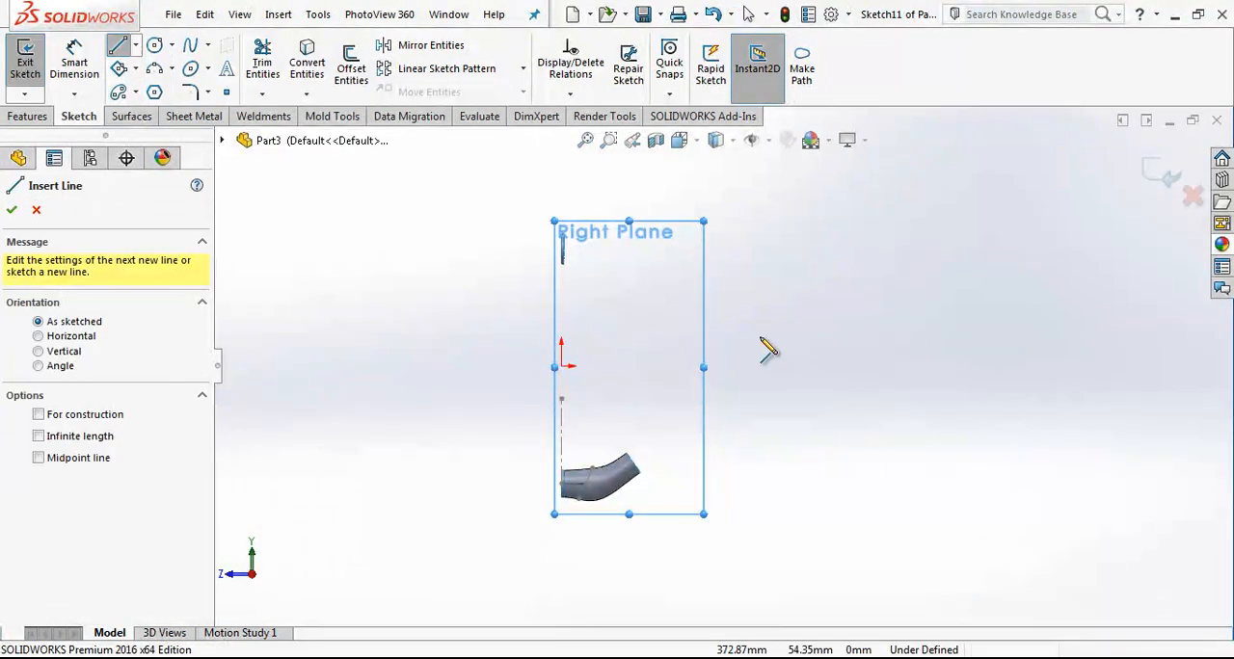
click(735, 291)
click(708, 401)
click(644, 388)
key(Escape)
drag(780, 366, 677, 408)
click(676, 394)
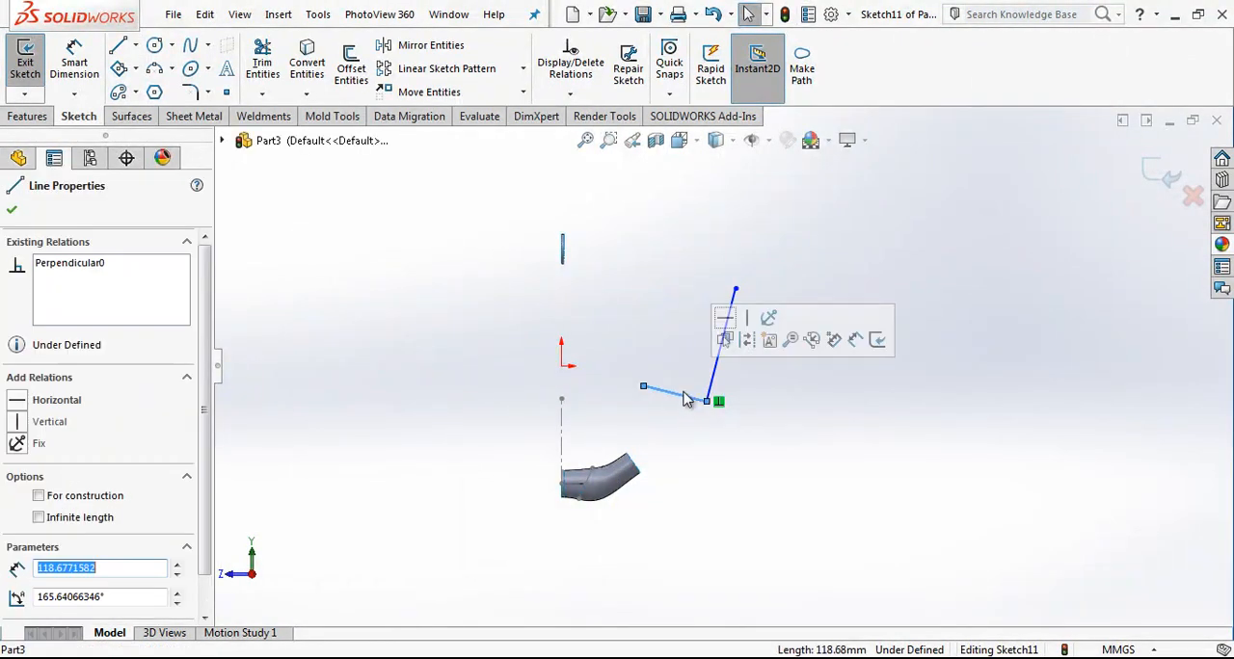
key(Delete)
Step: Draw a slanted line across the steep line's lower end and make that endpoint the slanted line's midpoint
key(l)
click(683, 380)
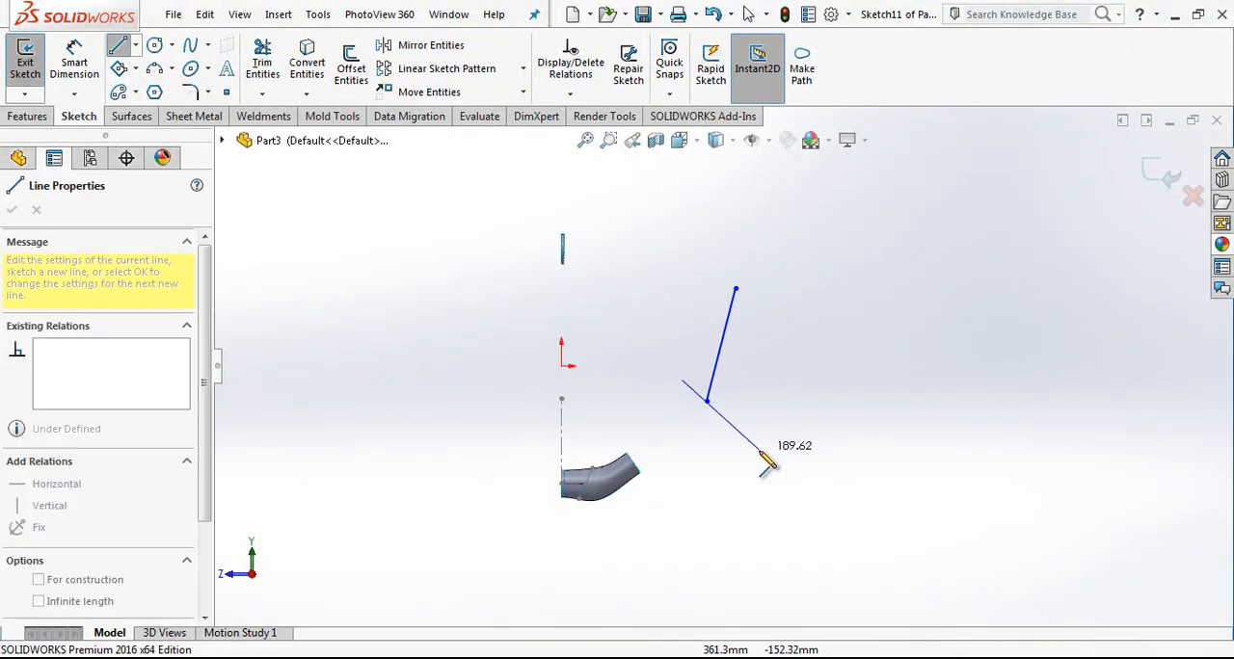
click(760, 450)
key(Escape)
click(705, 399)
ctrl+click(708, 400)
click(72, 499)
key(Escape)
Step: Dimension the angle between the vertical construction line at the tube and the steep line as 6°
scroll(757, 385, down, 4)
right_drag(766, 412, 723, 281)
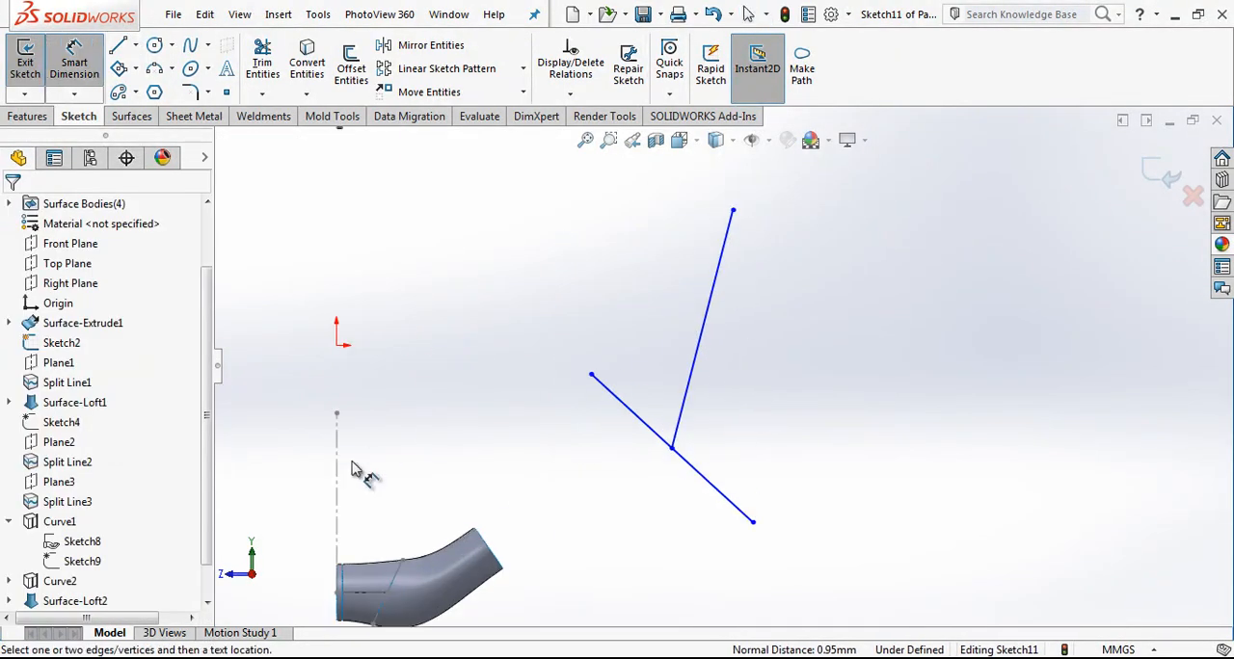
click(339, 482)
click(703, 358)
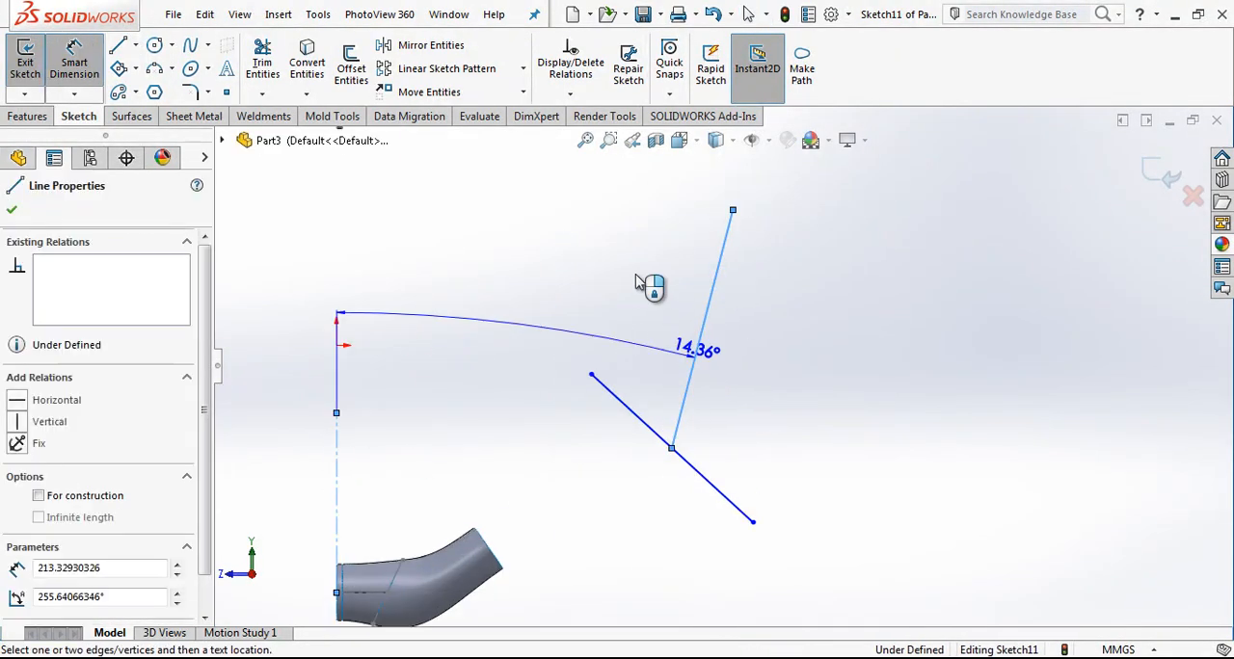
click(637, 279)
text(6)
key(Return)
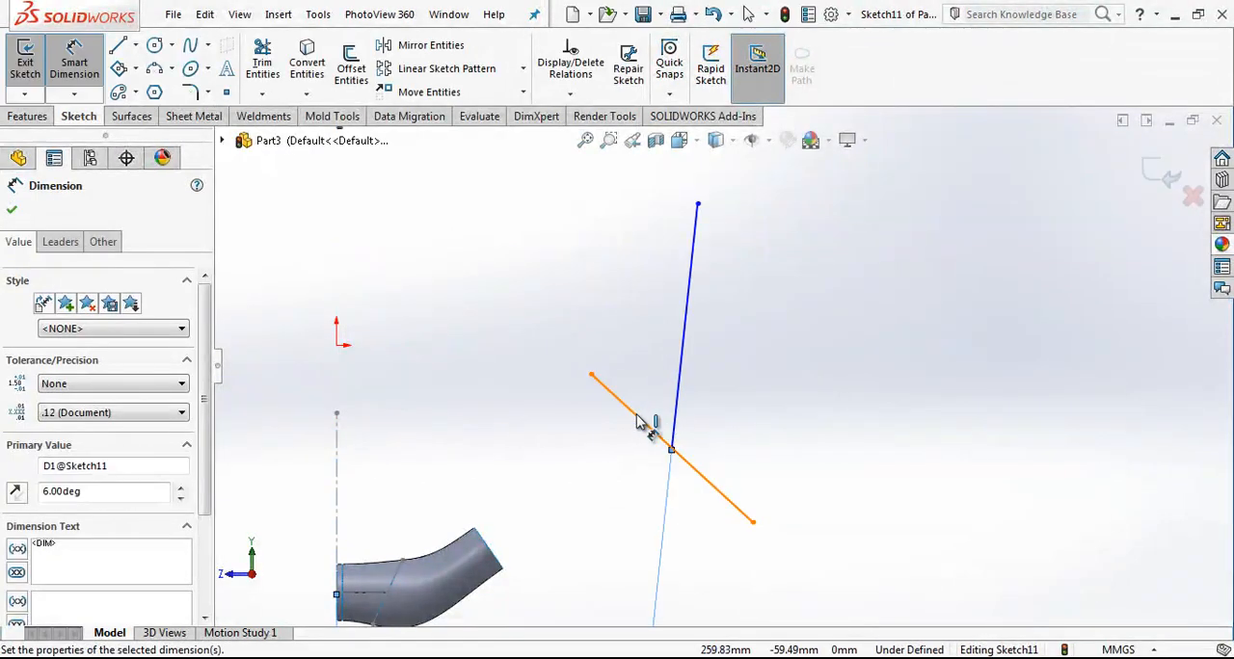
Step: Set the angle between the two sketched lines to 43° and convert both into construction lines
click(642, 421)
click(679, 386)
click(629, 330)
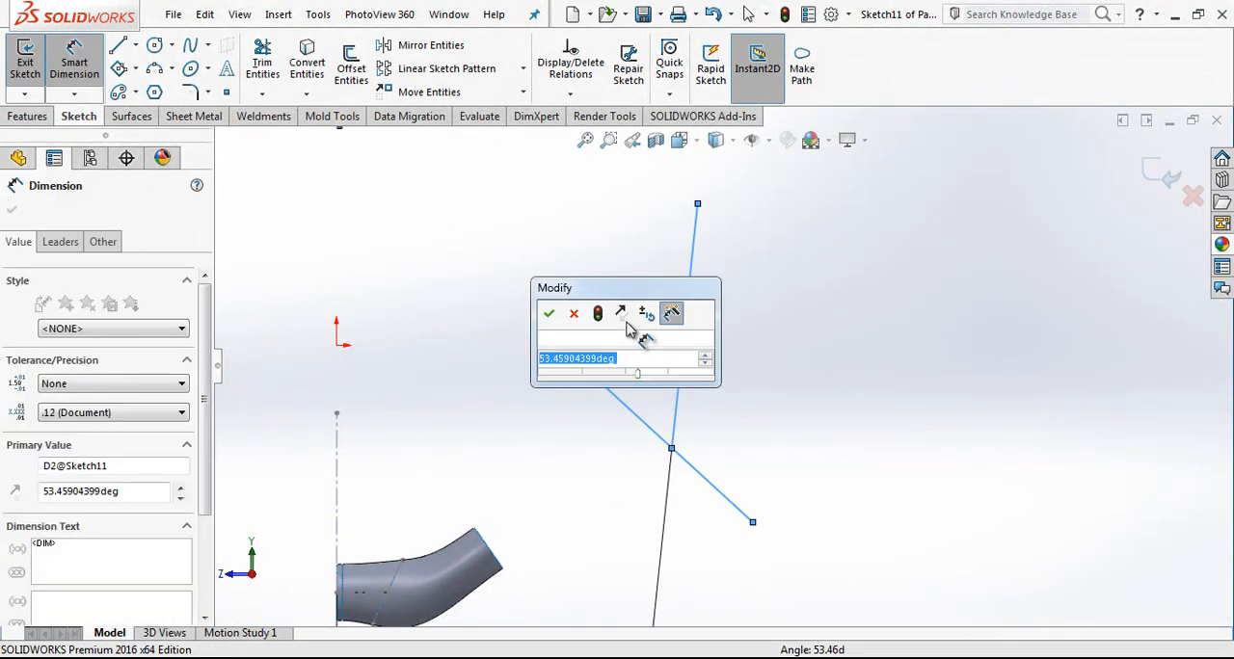
key(Return)
key(Escape)
drag(761, 385, 644, 470)
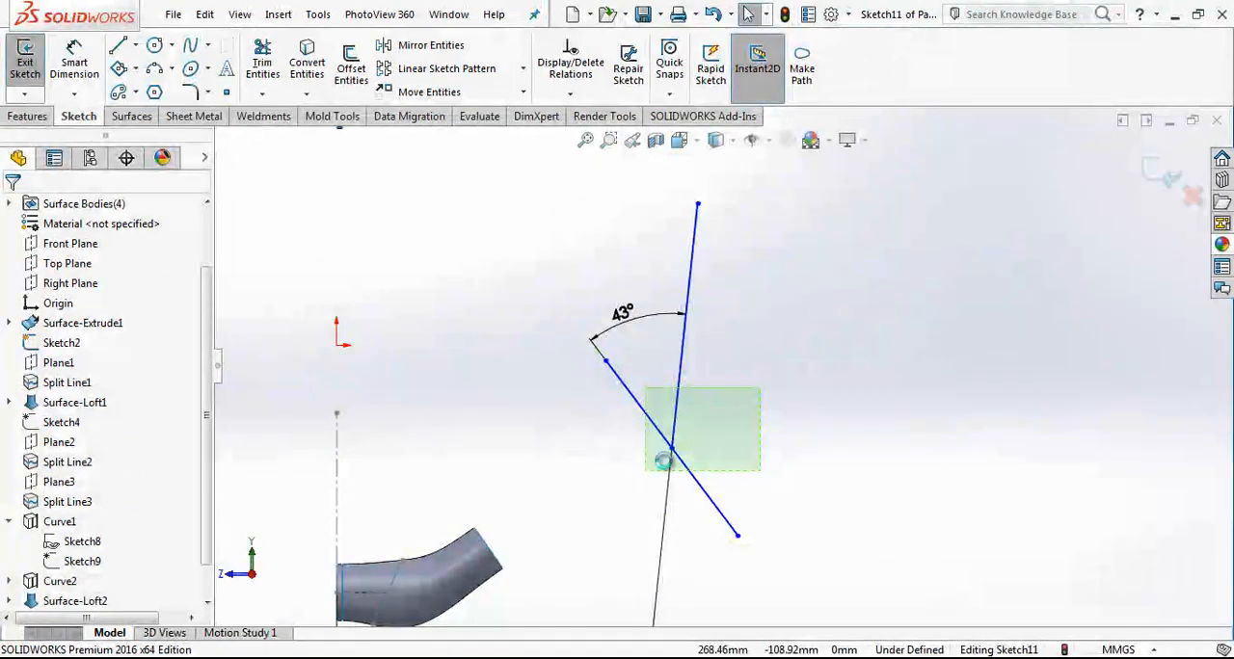
click(816, 366)
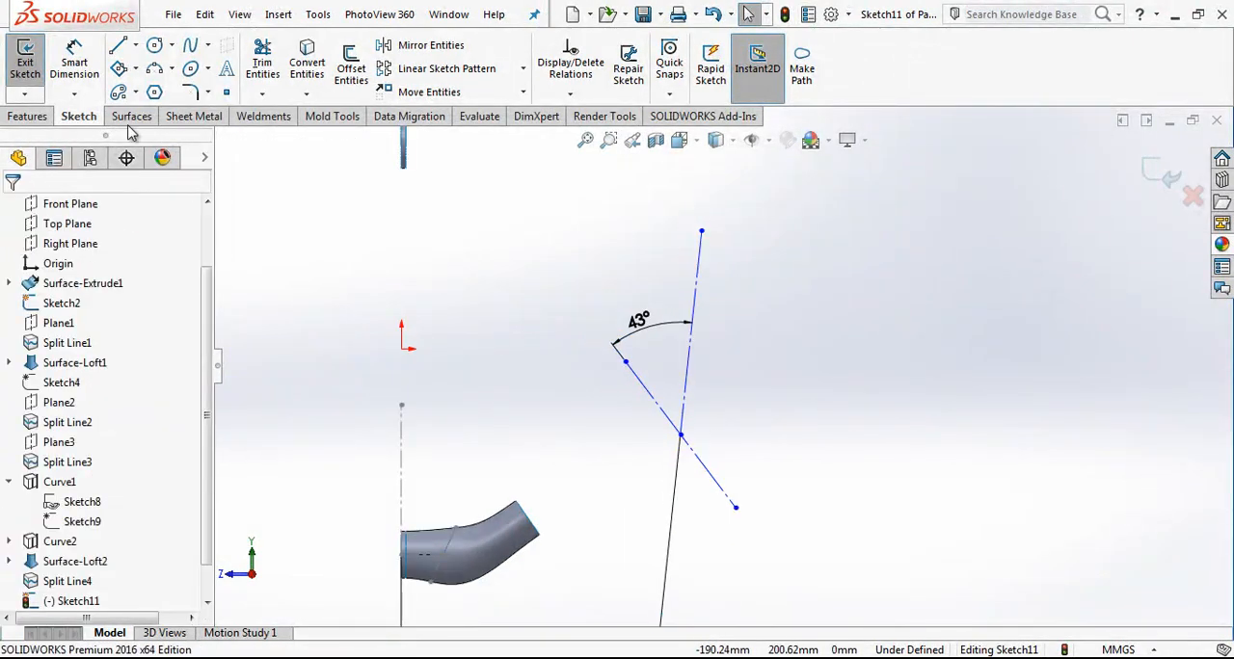
Step: Set the horizontal distance from the tube's starting centre point to the intersection of the two construction lines to 235 mm
click(85, 63)
click(402, 556)
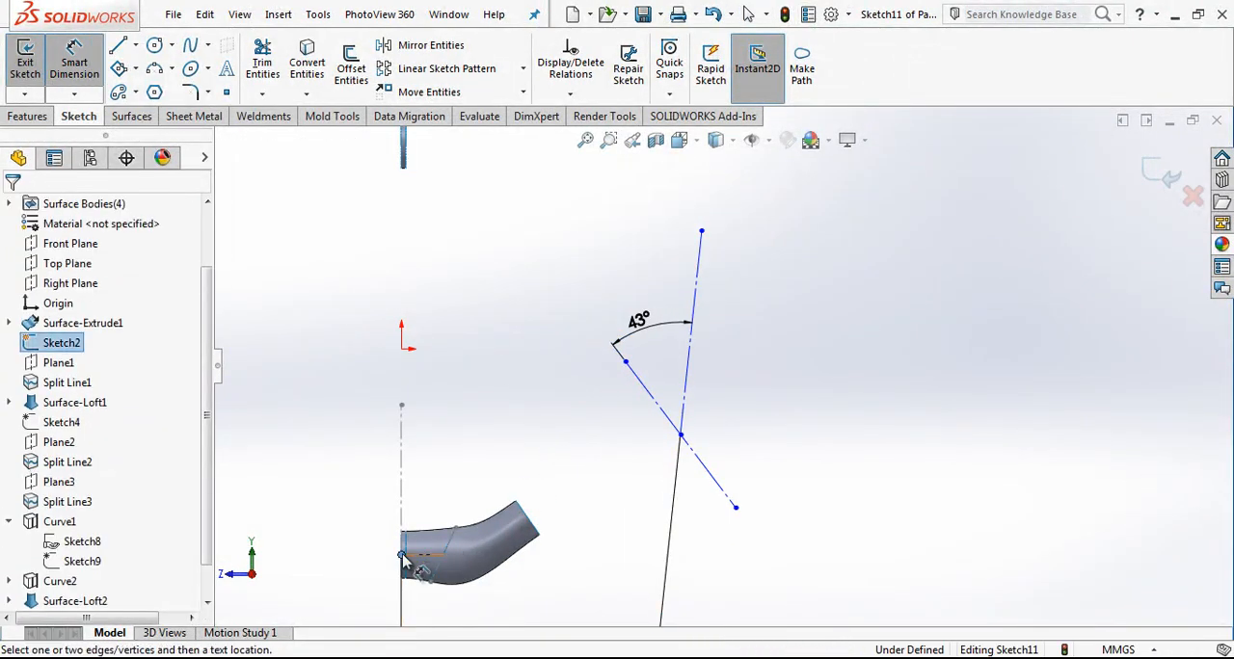
click(681, 435)
click(482, 408)
text(235)
key(Return)
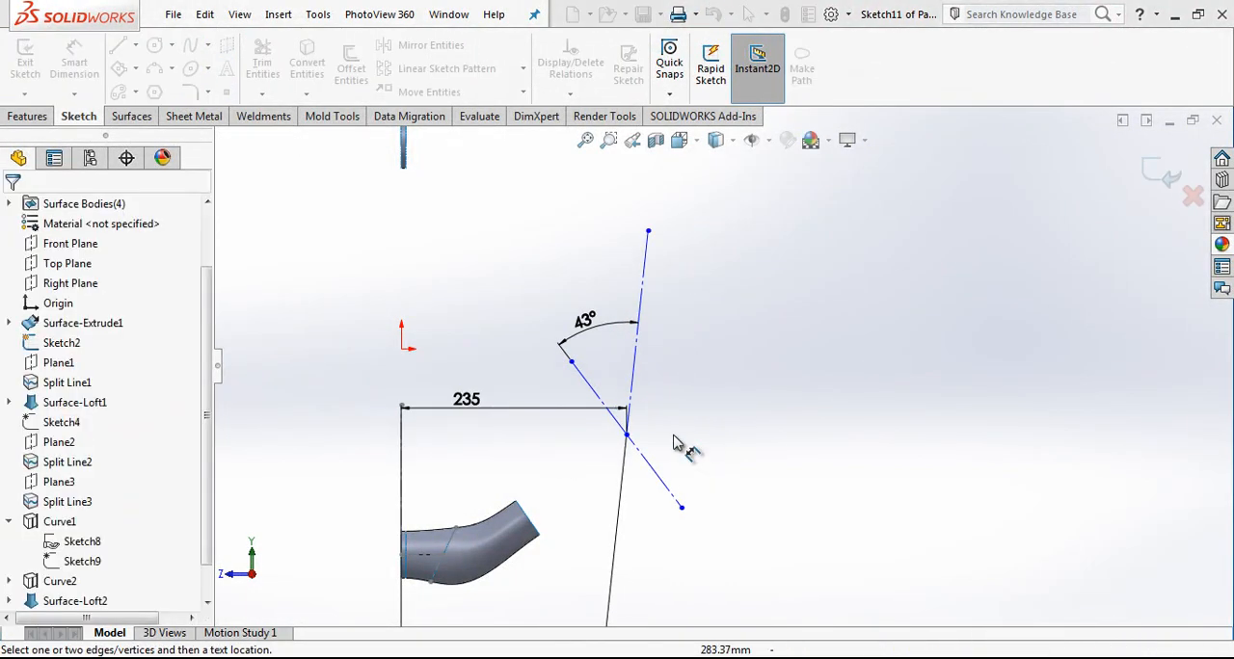
Step: Set the vertical distance from the tube's starting centre point to the lines' intersection to 167.5 mm and finish the sketch
click(402, 556)
click(879, 465)
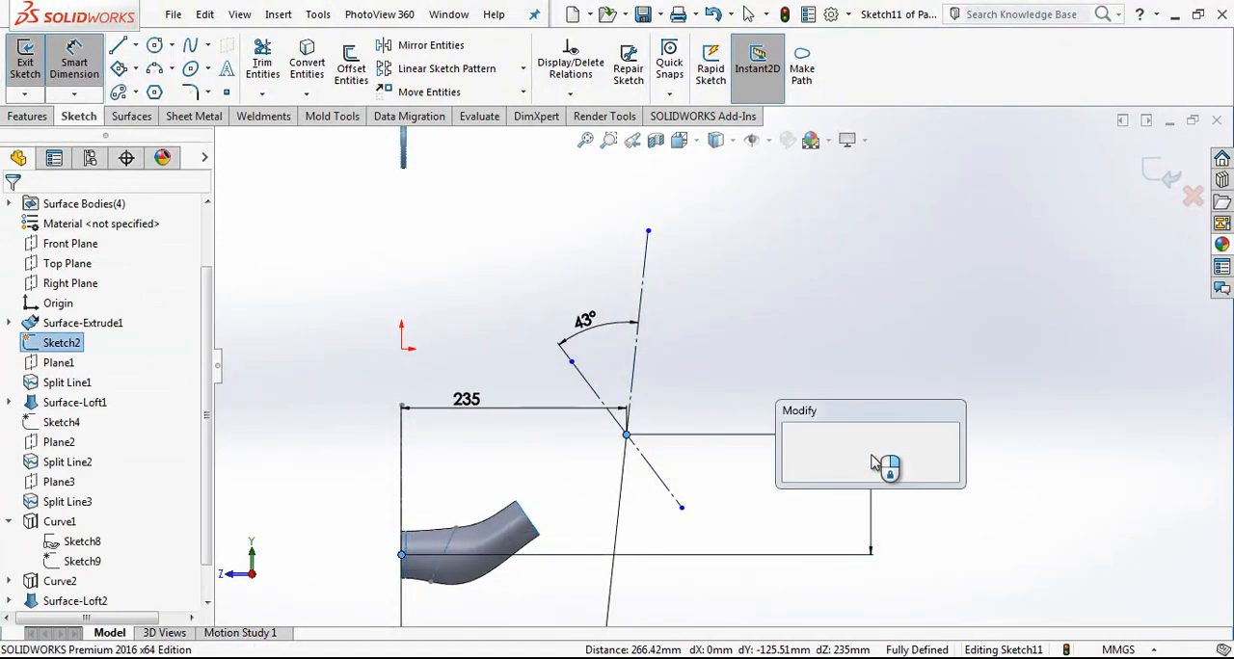
text(167,5)
key(Return)
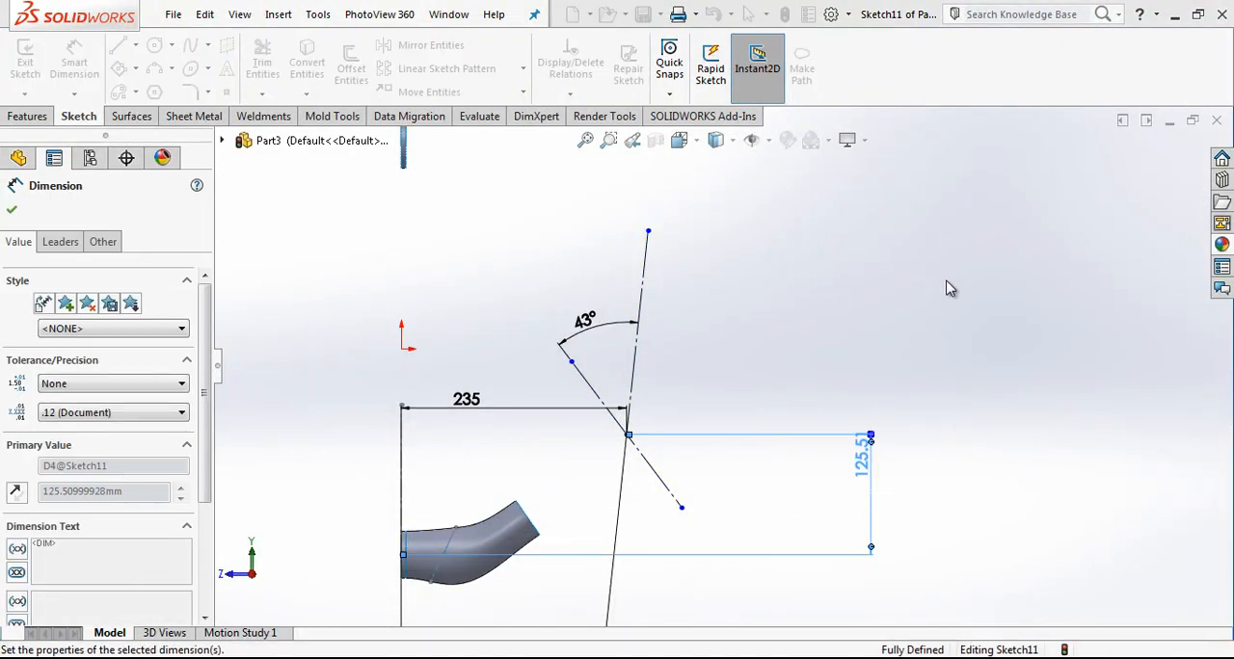
key(Escape)
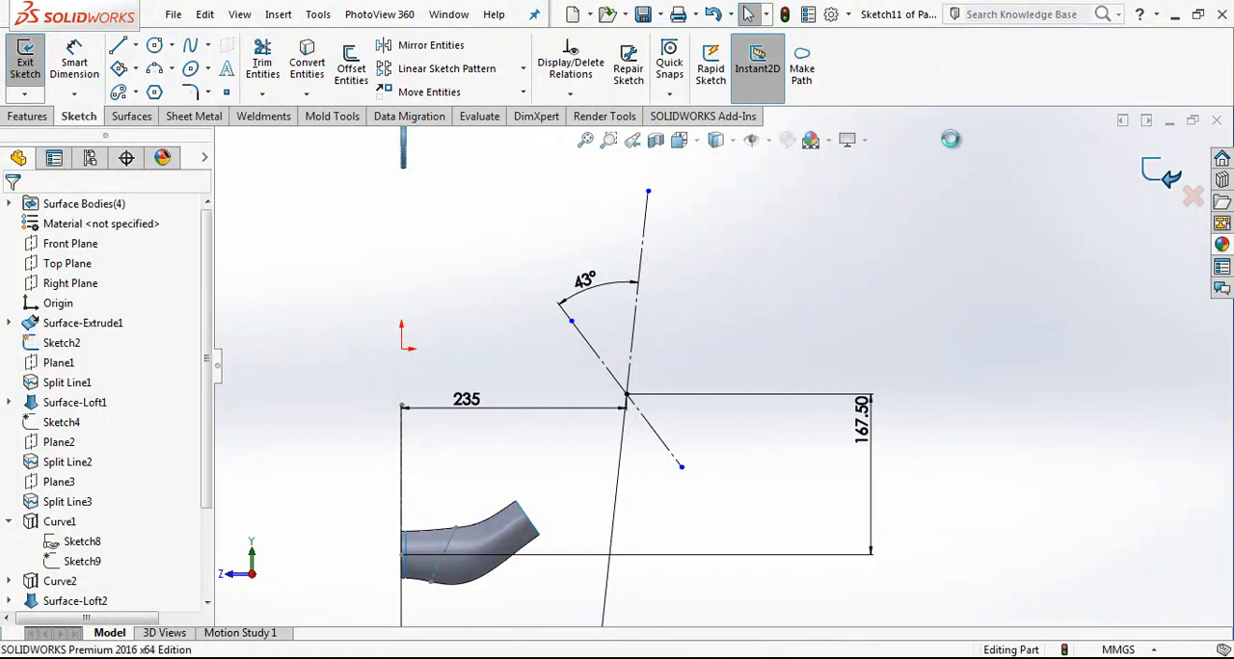
Step: Create a reference plane perpendicular to the steep construction line through its lower endpoint
click(910, 94)
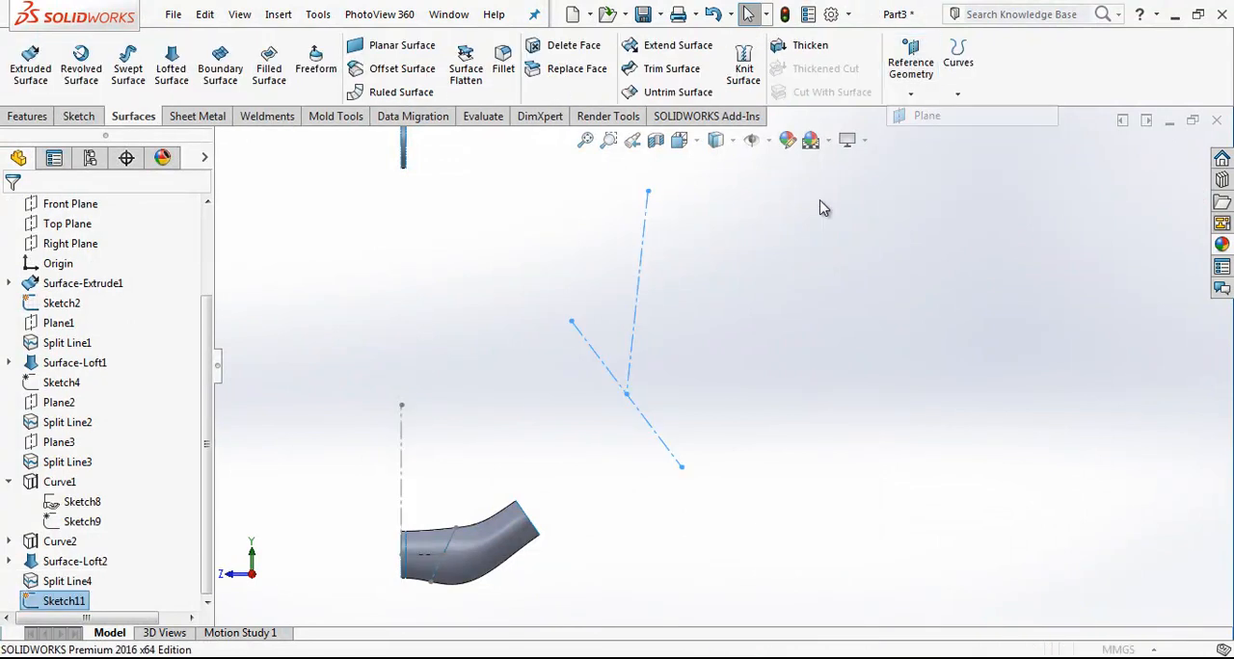
click(925, 115)
click(638, 294)
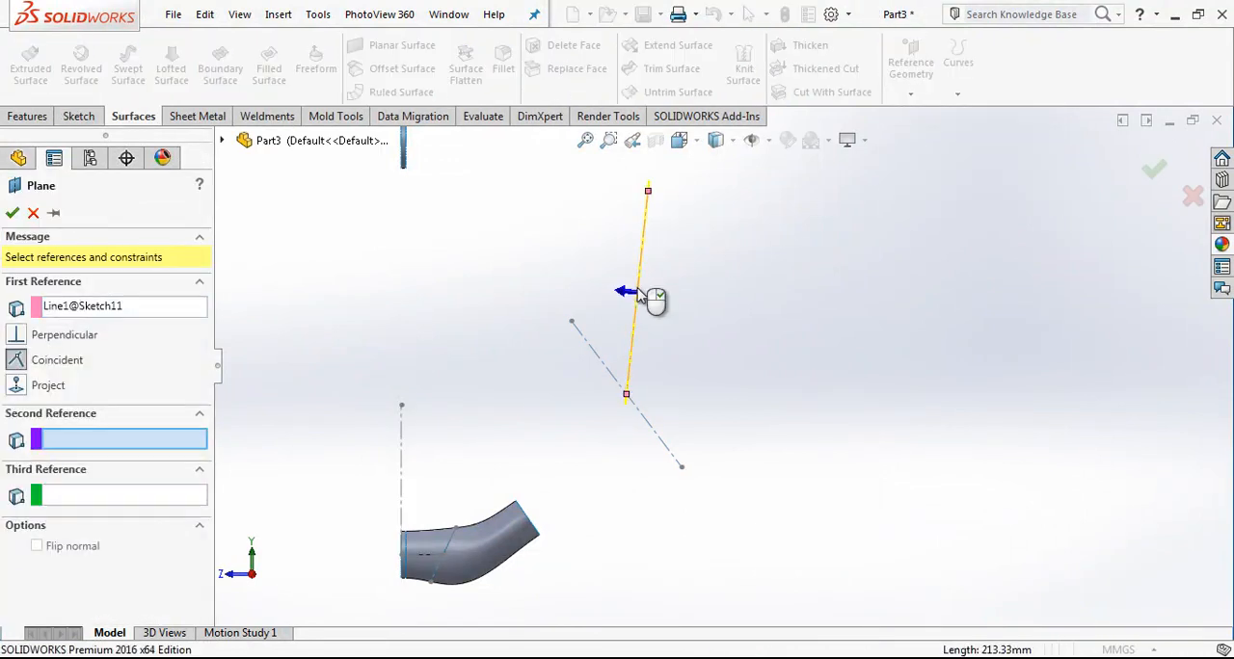
click(627, 396)
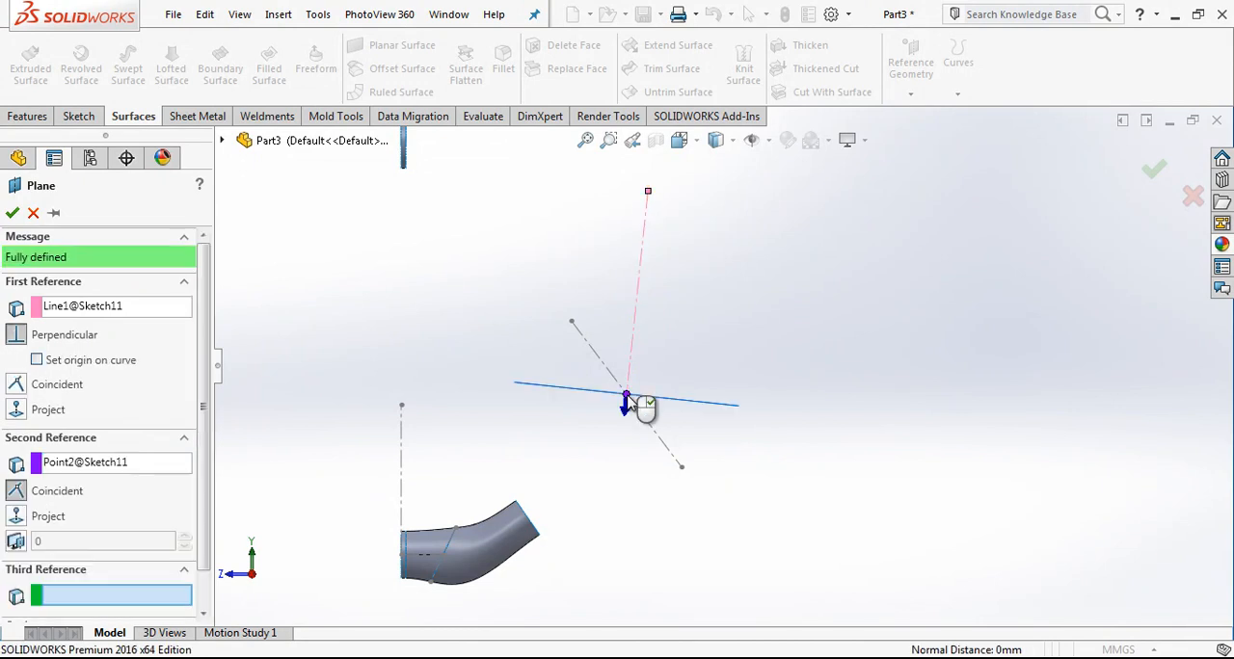
right_click(665, 386)
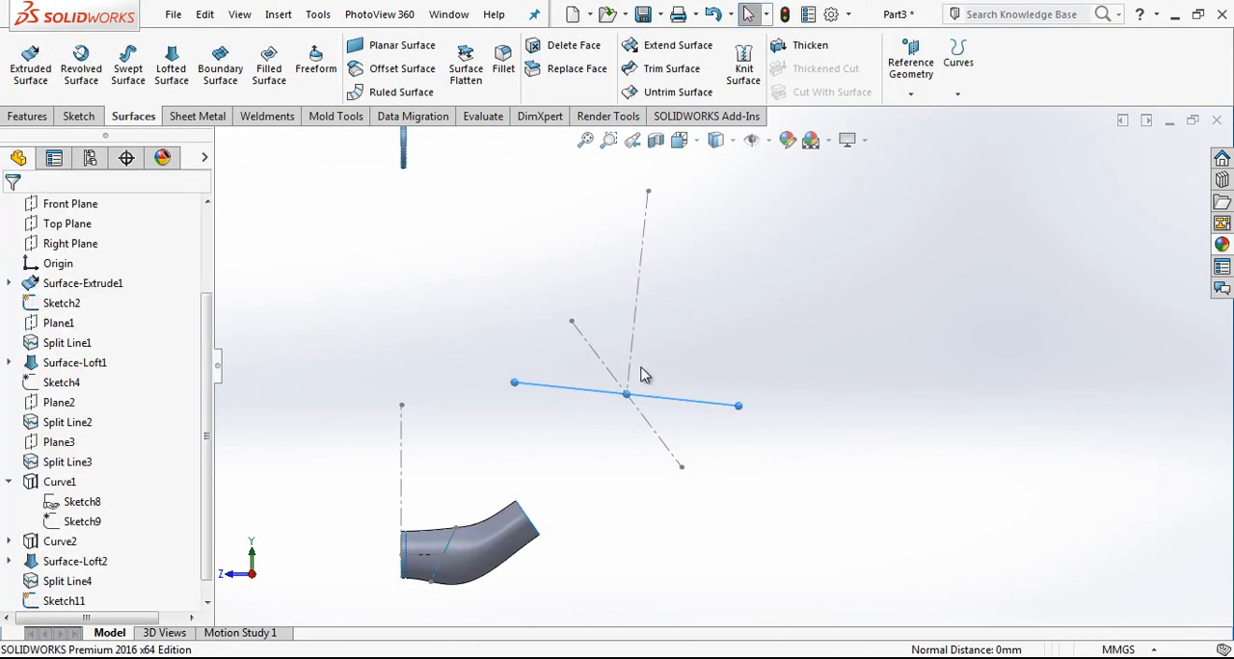
Step: Start a sketch on the new plane and draw a tilted 3-point center rectangle centred on the construction lines' intersection
scroll(649, 386, down, 5)
scroll(672, 384, up, 2)
middle_drag(673, 386, 677, 315)
mouse_move(755, 376)
middle_down()
mouse_move(766, 386)
mouse_move(738, 275)
mouse_move(735, 373)
middle_up()
click(806, 325)
click(826, 279)
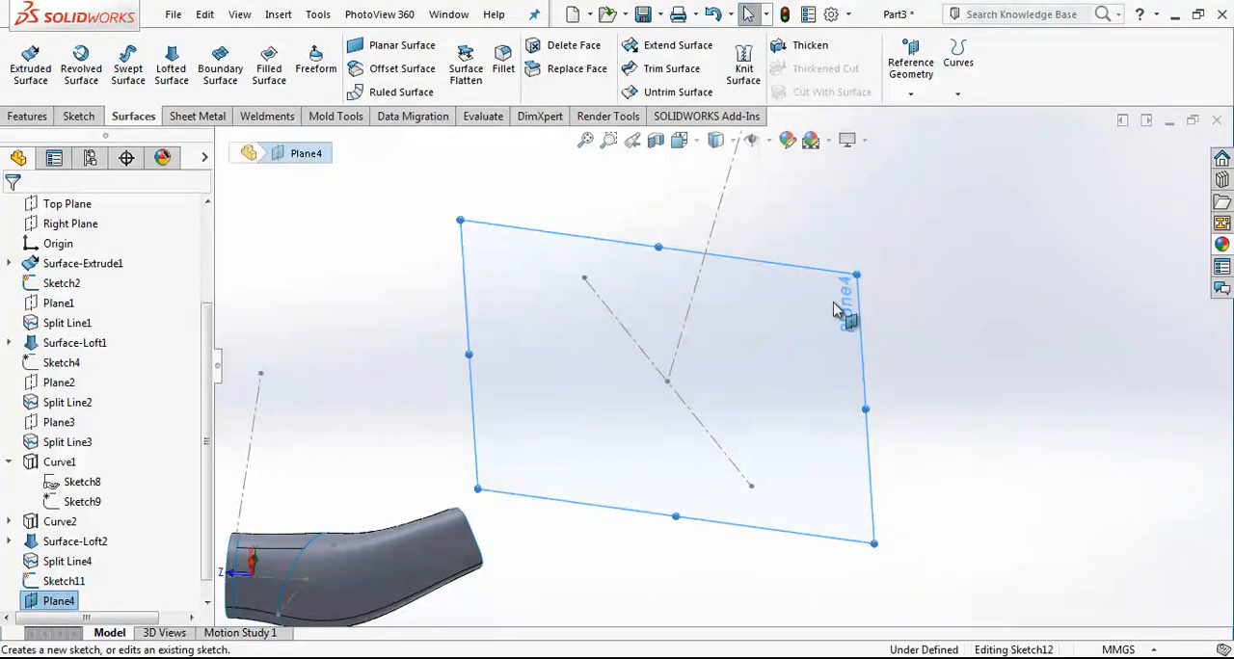
click(121, 70)
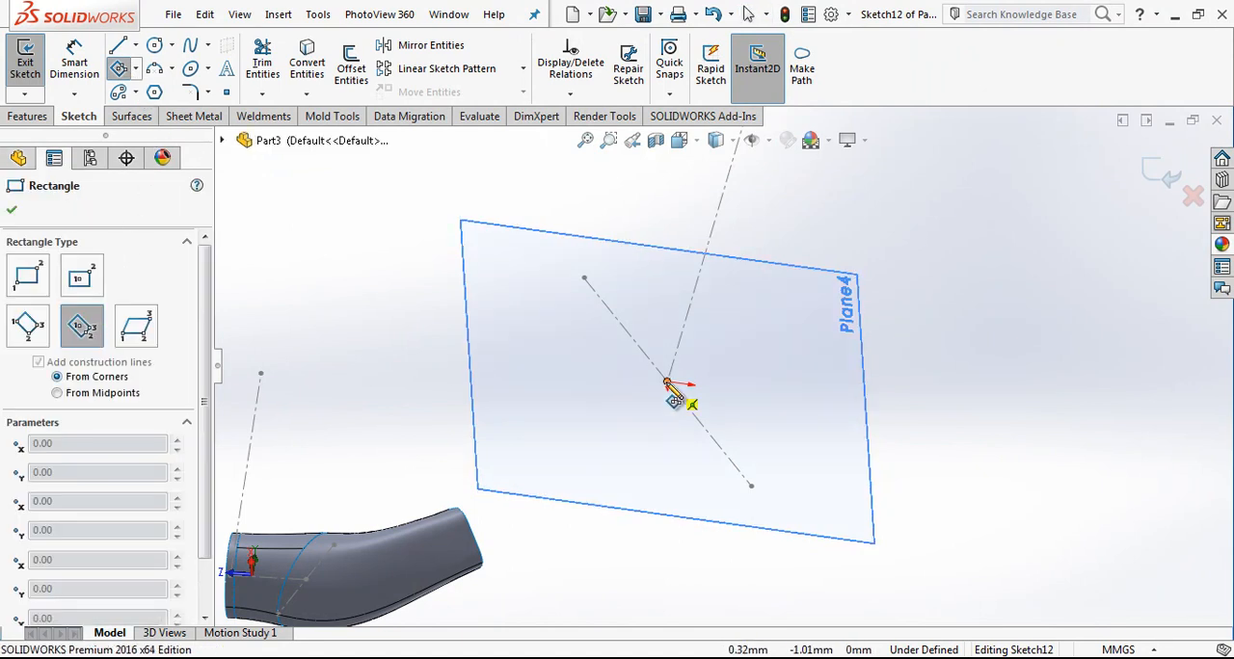
click(711, 338)
click(731, 388)
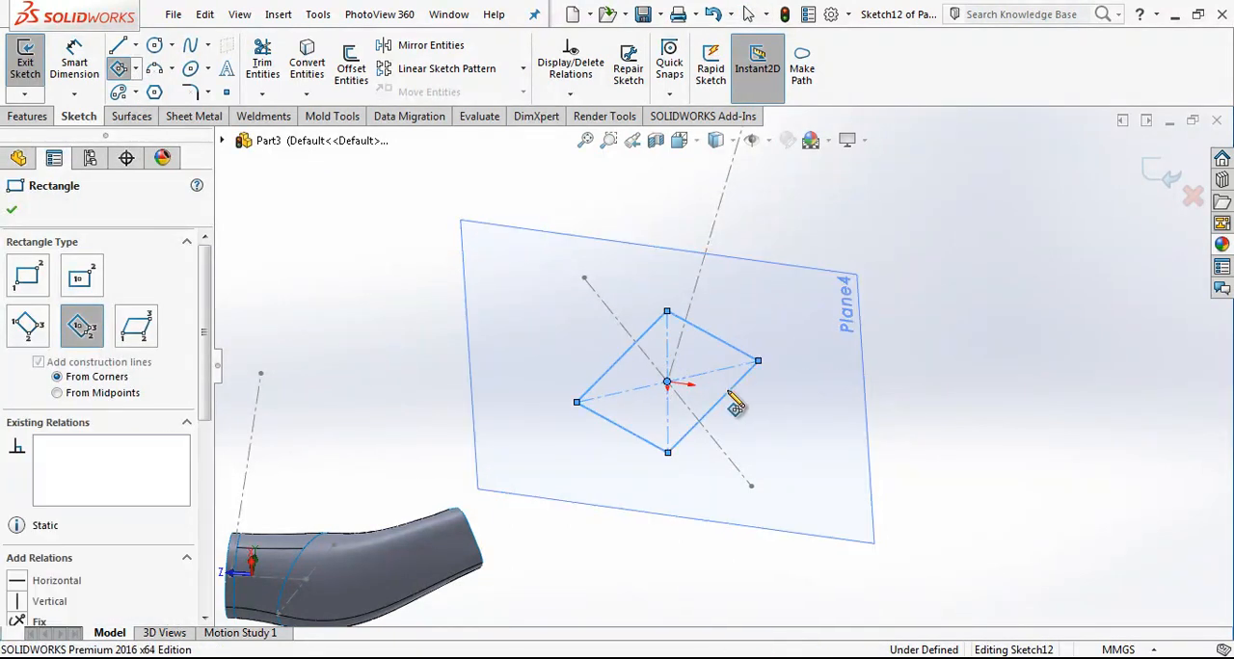
key(Escape)
Step: Rotate the rectangle by moving one corner and make two adjacent sides equal in length
scroll(718, 388, up, 1)
middle_drag(705, 400, 715, 339)
scroll(715, 338, down, 3)
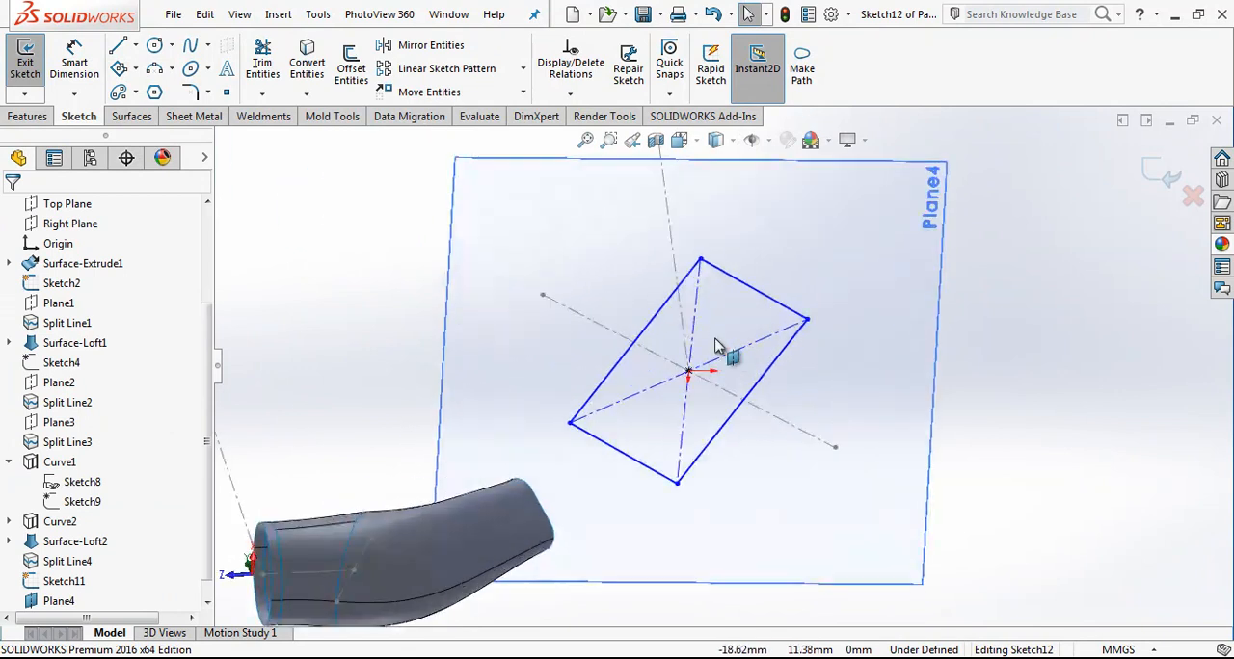
drag(809, 320, 807, 380)
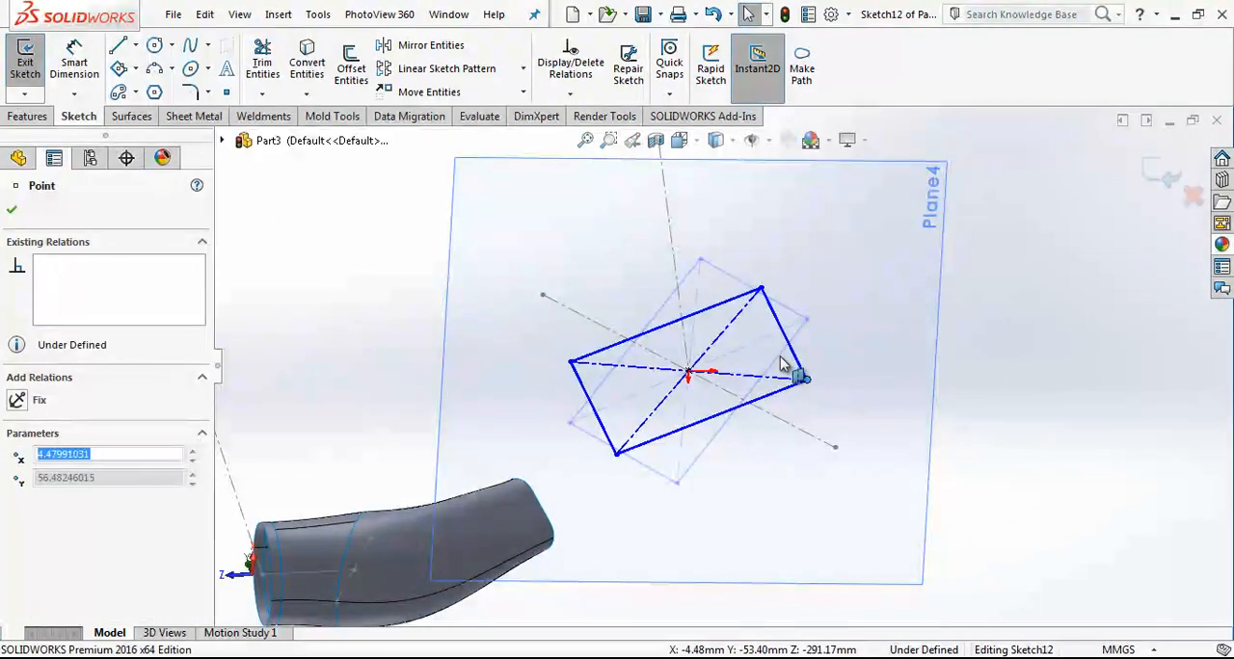
click(776, 318)
ctrl+click(582, 357)
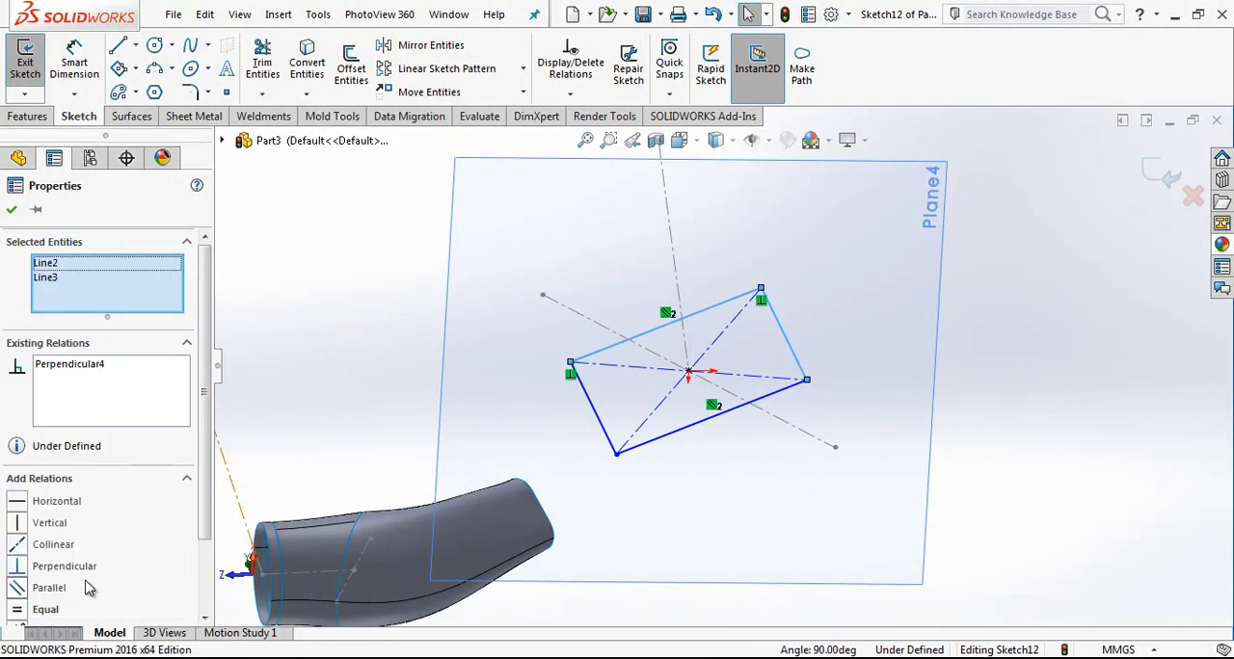
click(56, 611)
key(Escape)
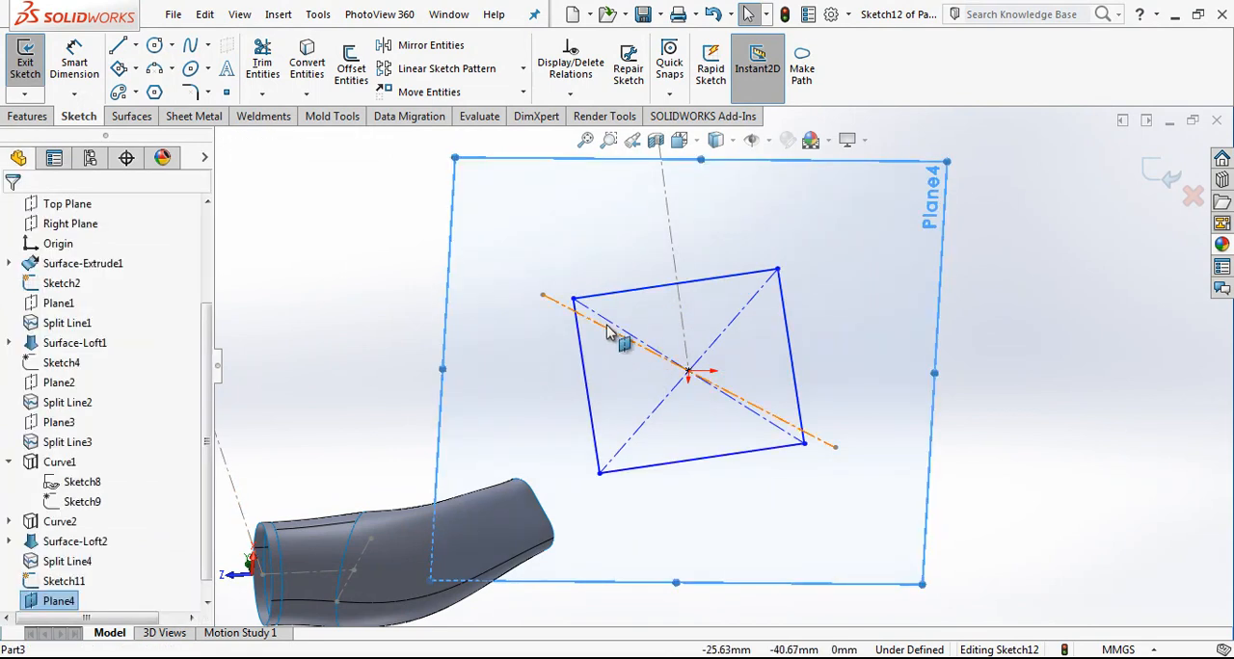
Step: Make one diagonal of the square collinear with the slanted construction line through its centre
click(609, 332)
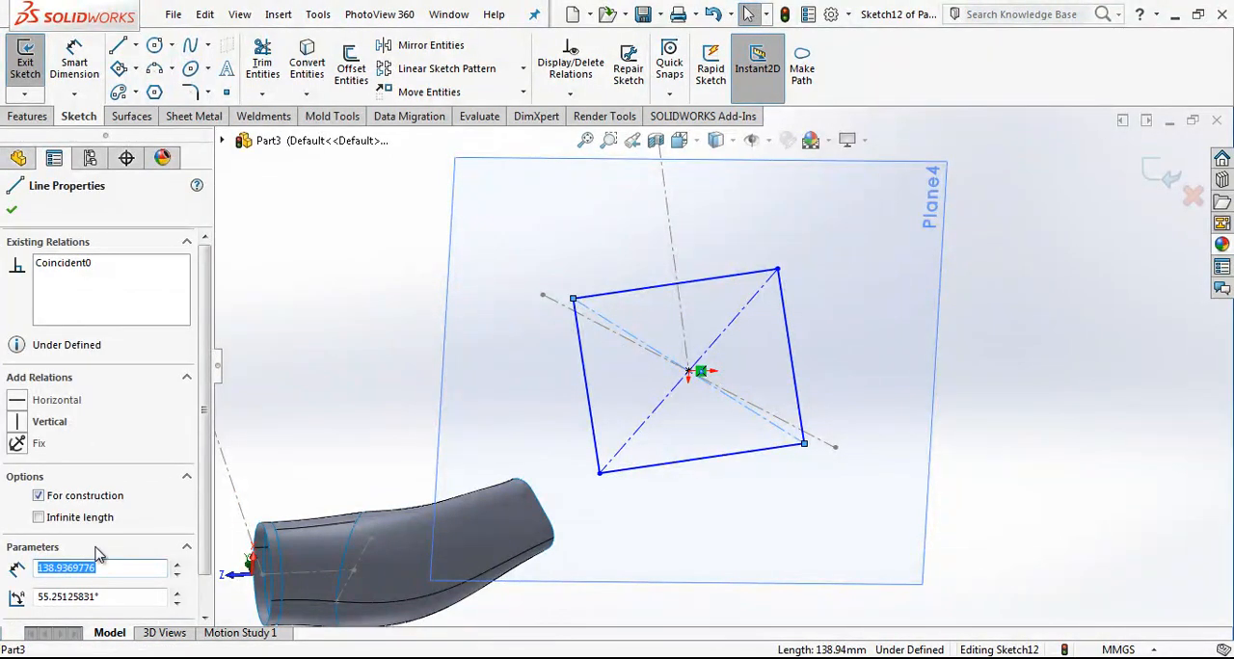
ctrl+click(565, 310)
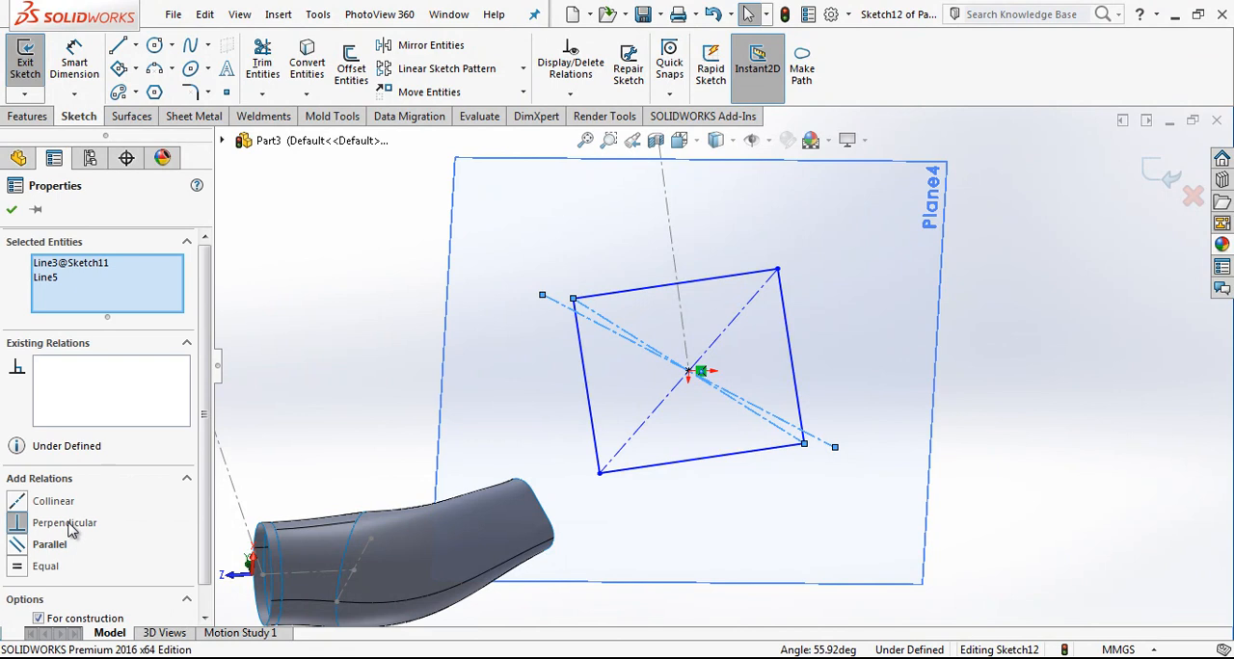
click(70, 506)
key(Escape)
Step: Dimension the distance between two opposite sides of the square as 31 mm
mouse_move(739, 360)
middle_down()
mouse_move(716, 331)
mouse_move(681, 319)
mouse_move(716, 325)
middle_up()
right_drag(828, 430, 769, 367)
click(759, 359)
click(636, 420)
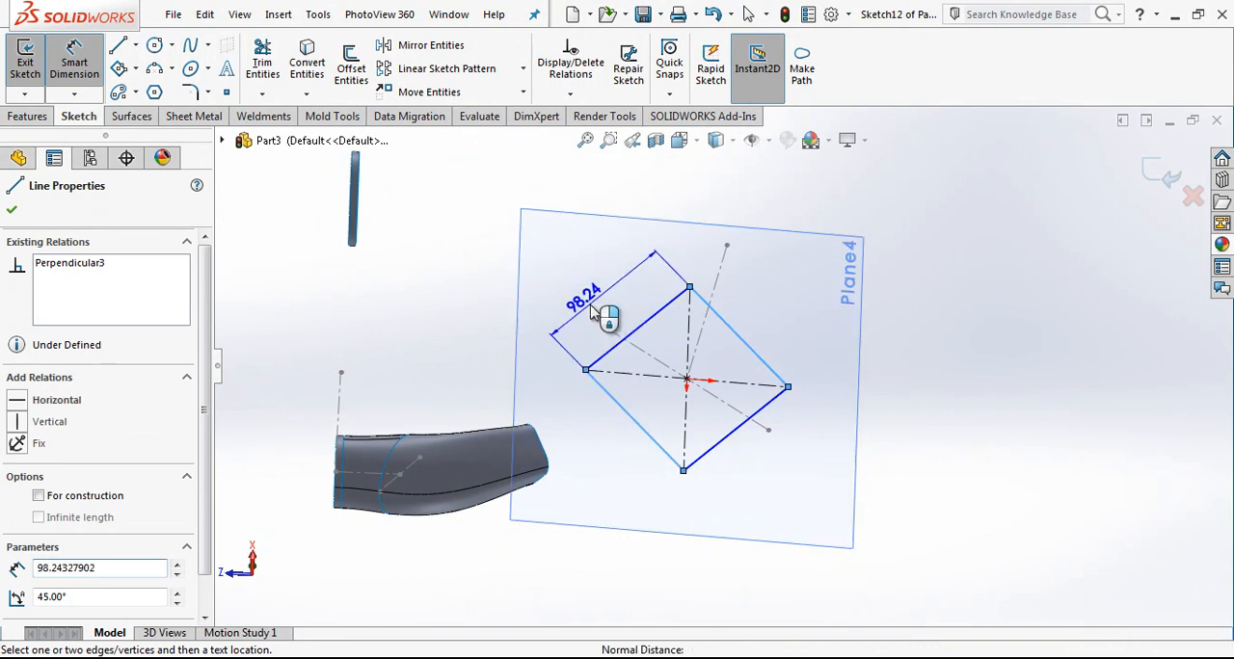
click(592, 317)
text(32)
text(1)
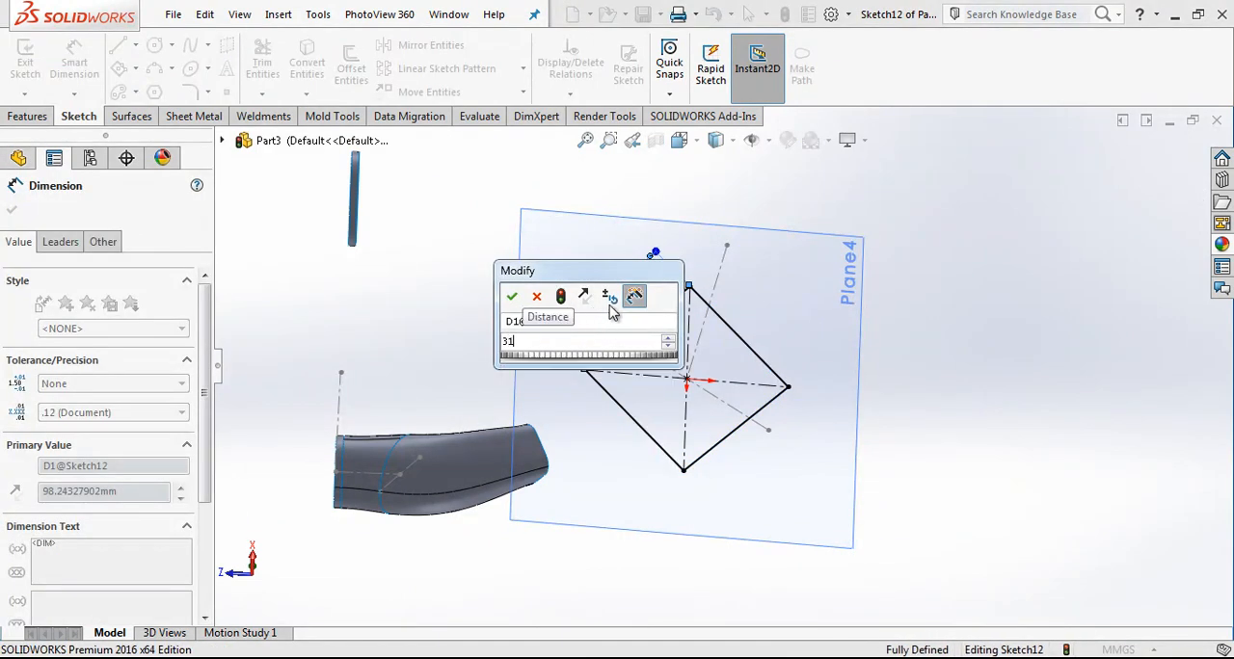
key(Return)
key(Escape)
Step: Round all four corners of the square with 10 mm sketch fillets and finish the sketch
click(188, 93)
drag(915, 306, 641, 468)
click(671, 354)
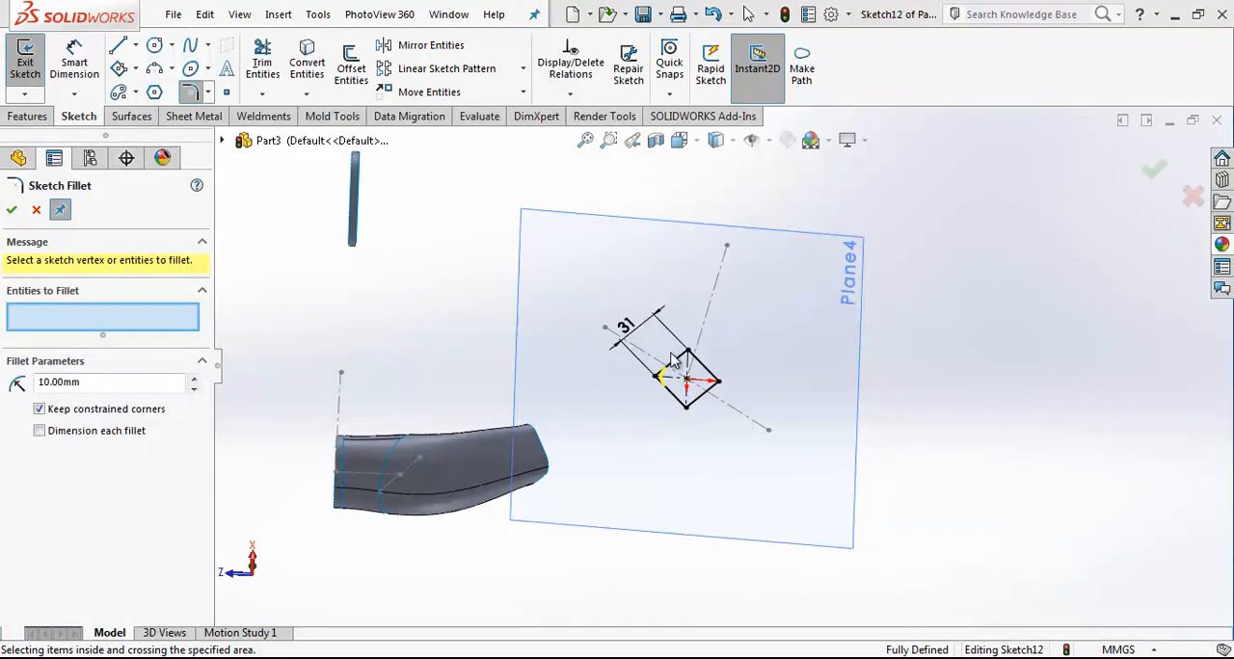
scroll(716, 375, down, 3)
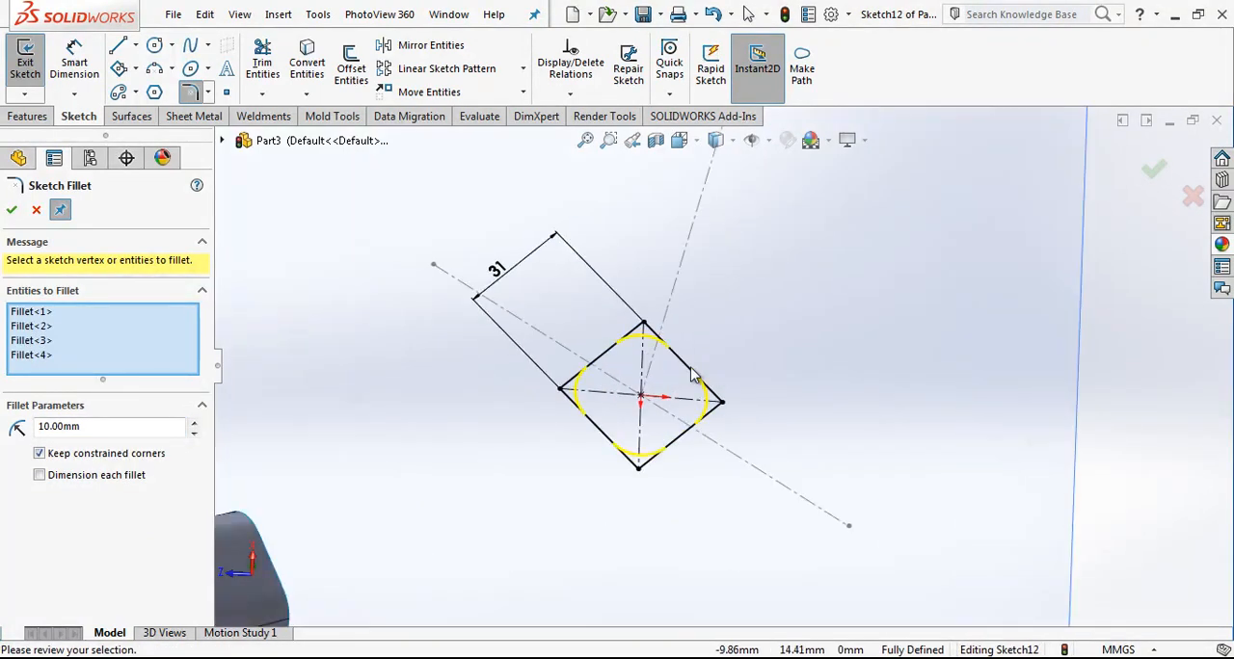
click(12, 212)
scroll(718, 366, up, 3)
key(Escape)
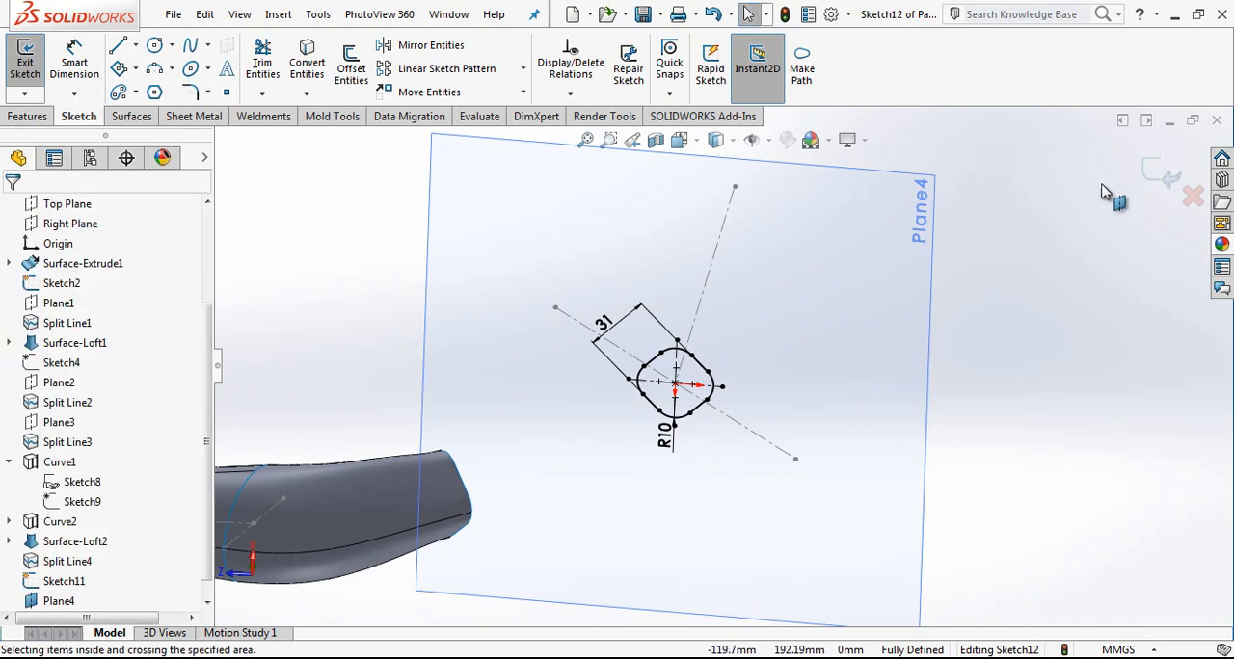
click(1157, 170)
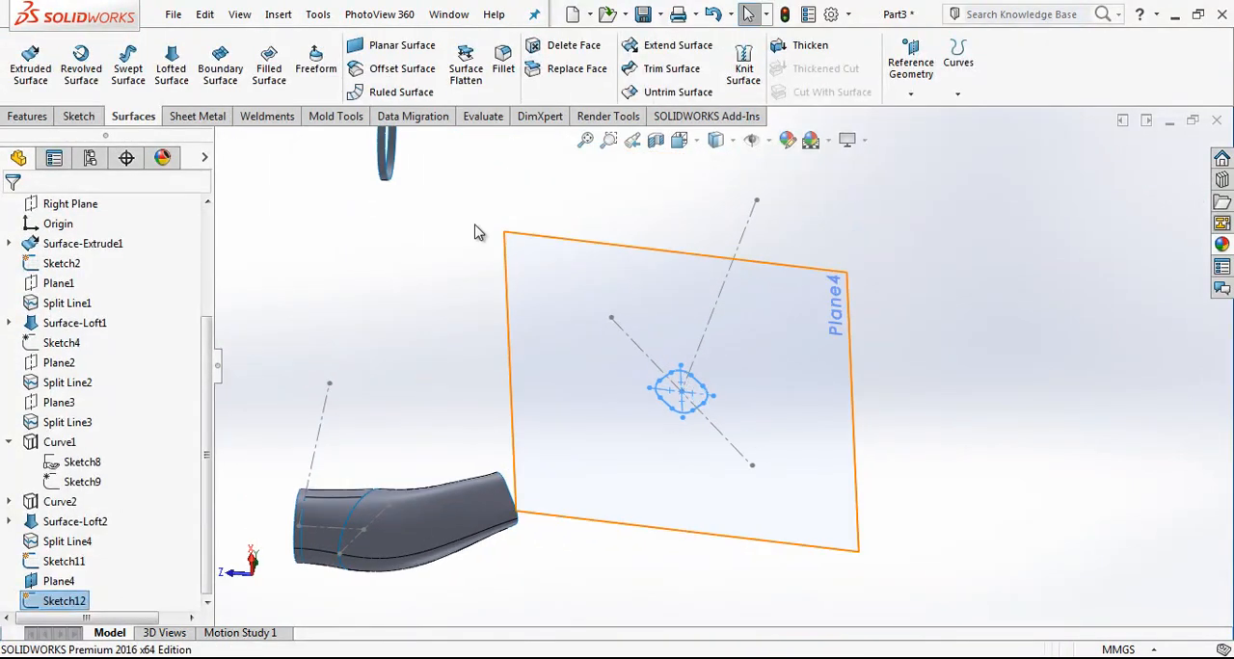
Step: Extrude the rounded square profile as a surface, mid-plane, with a depth of 100 mm
click(82, 326)
click(97, 391)
double_click(102, 384)
text(1)
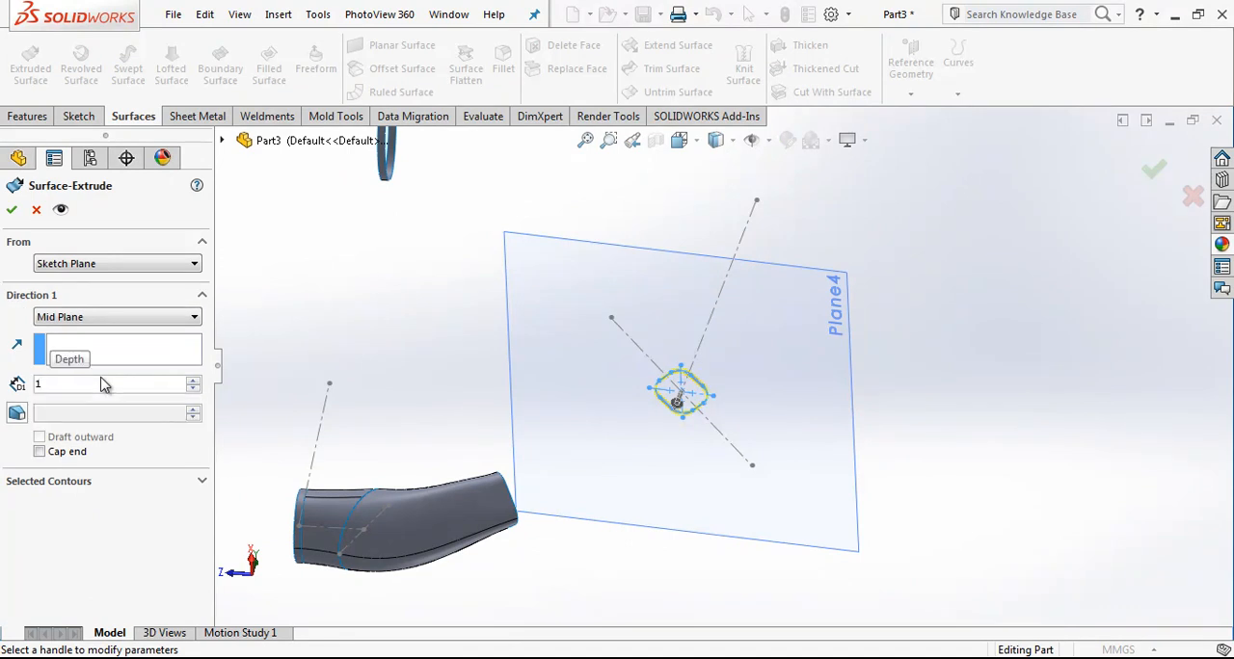
text(00)
key(Return)
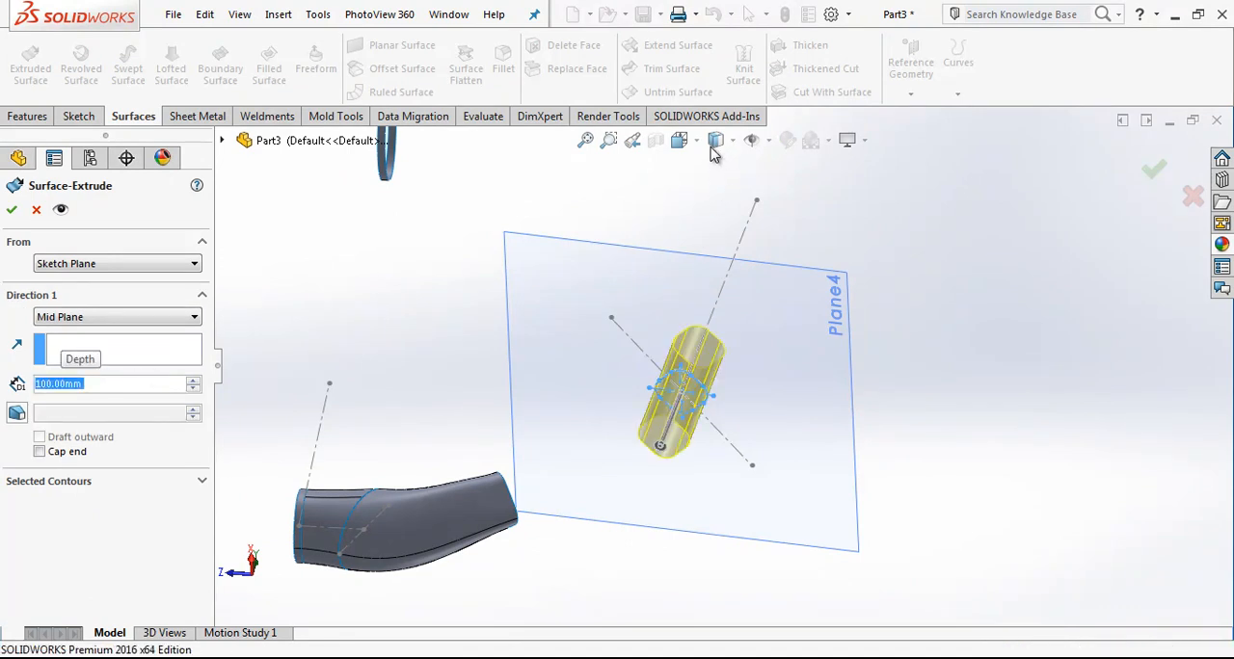
click(682, 258)
click(758, 196)
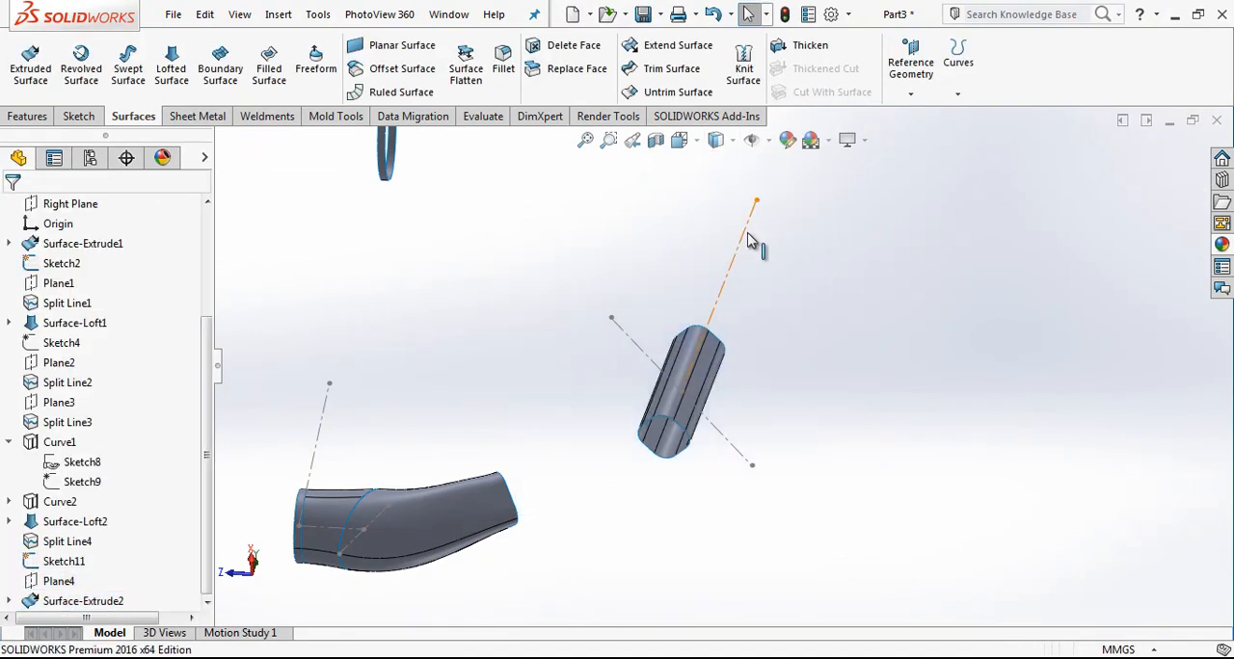
Step: Start a sketch on the Right Plane and convert the slanted construction line crossing the extruded surface into a sketch line
click(691, 142)
click(709, 220)
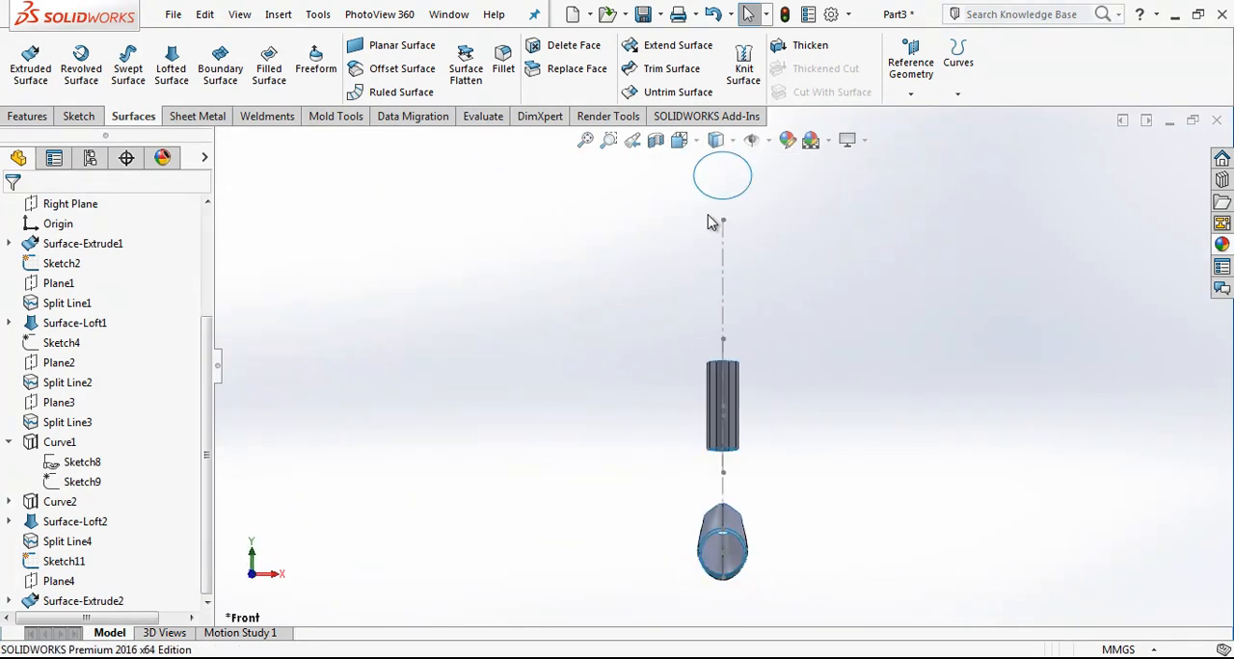
key(ctrl+4)
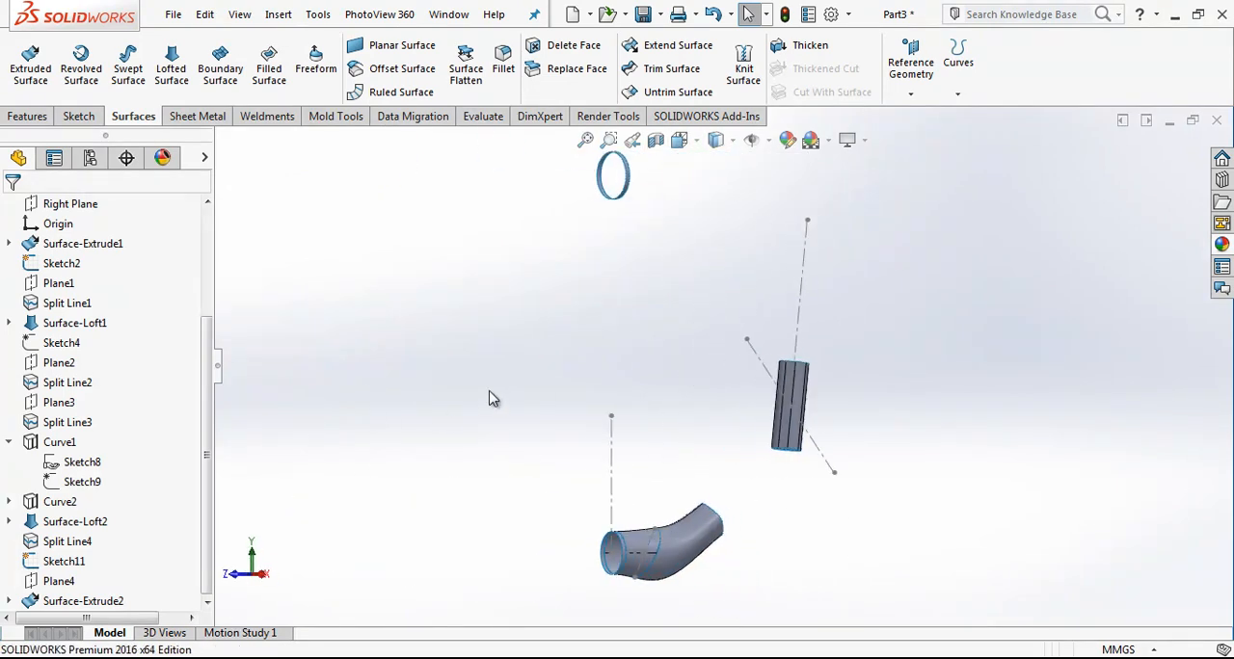
scroll(812, 413, up, 1)
scroll(811, 413, down, 1)
scroll(811, 414, up, 1)
scroll(812, 413, down, 1)
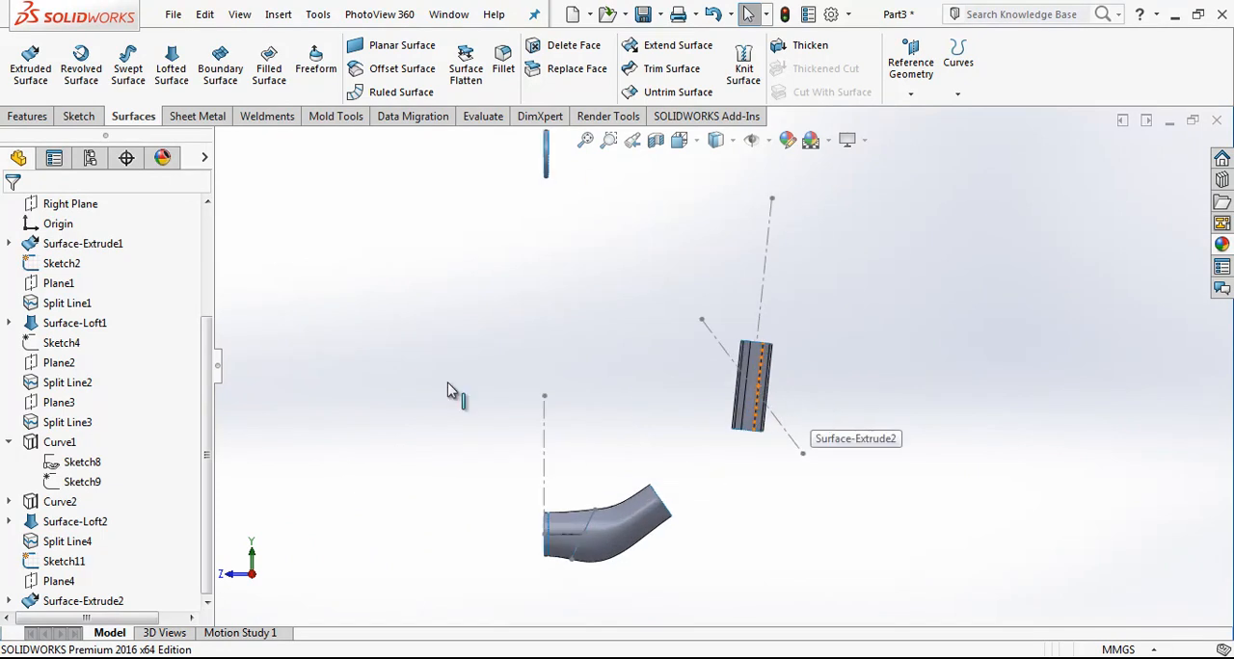
scroll(210, 396, up, 3)
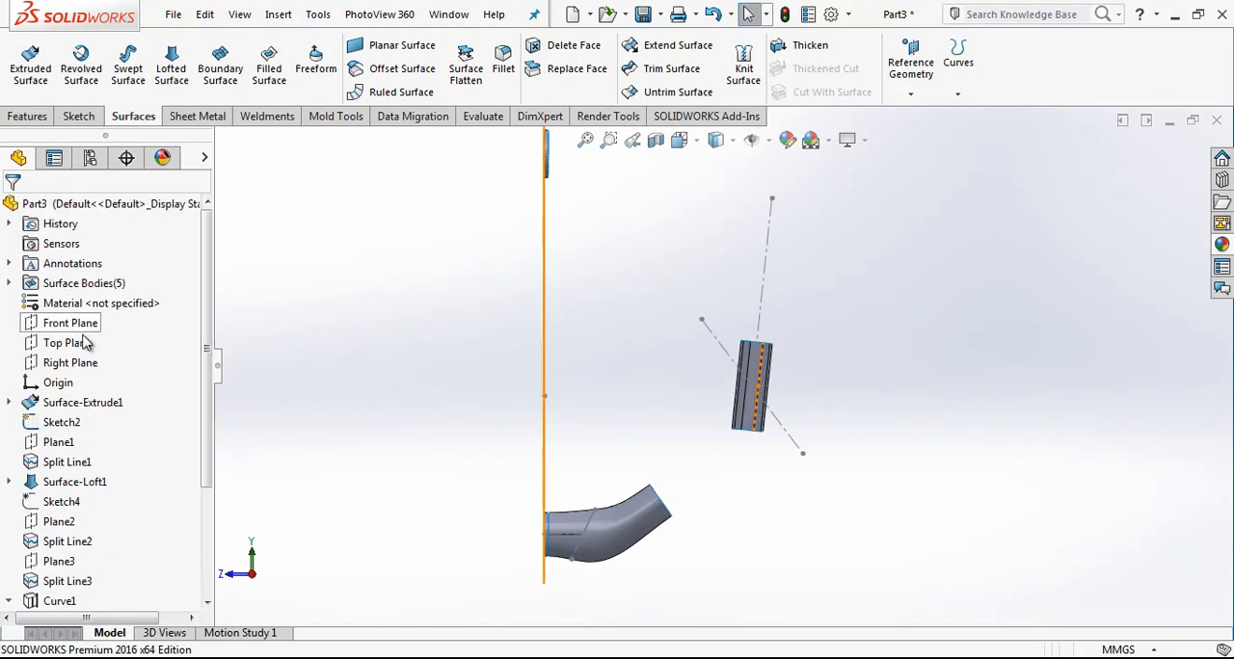
click(73, 363)
click(121, 332)
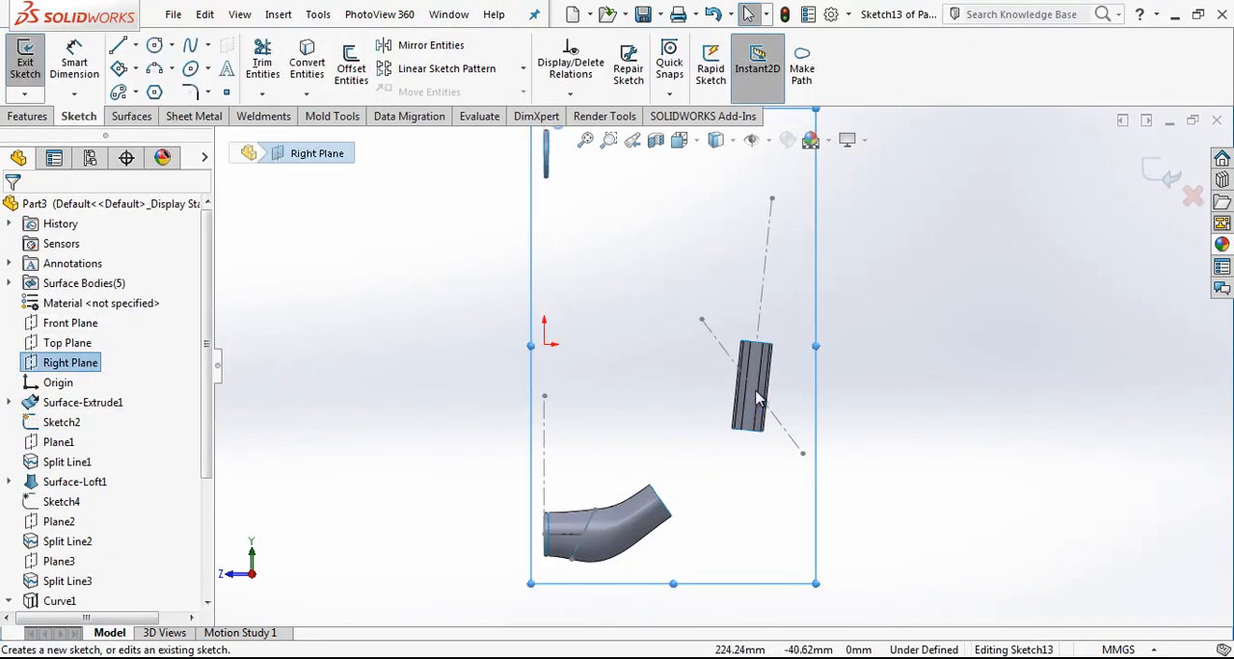
scroll(725, 383, down, 3)
click(643, 344)
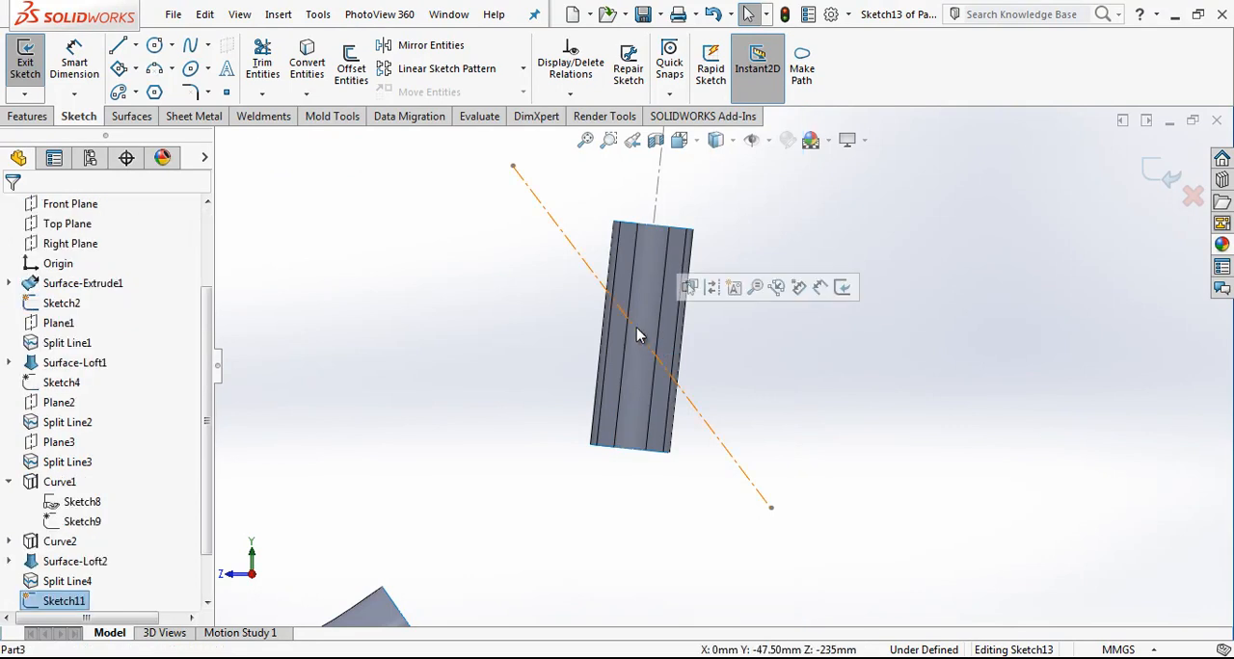
click(310, 60)
Step: Offset the converted line 25 mm towards the upper end of the extruded surface and delete the offset dimension
click(351, 63)
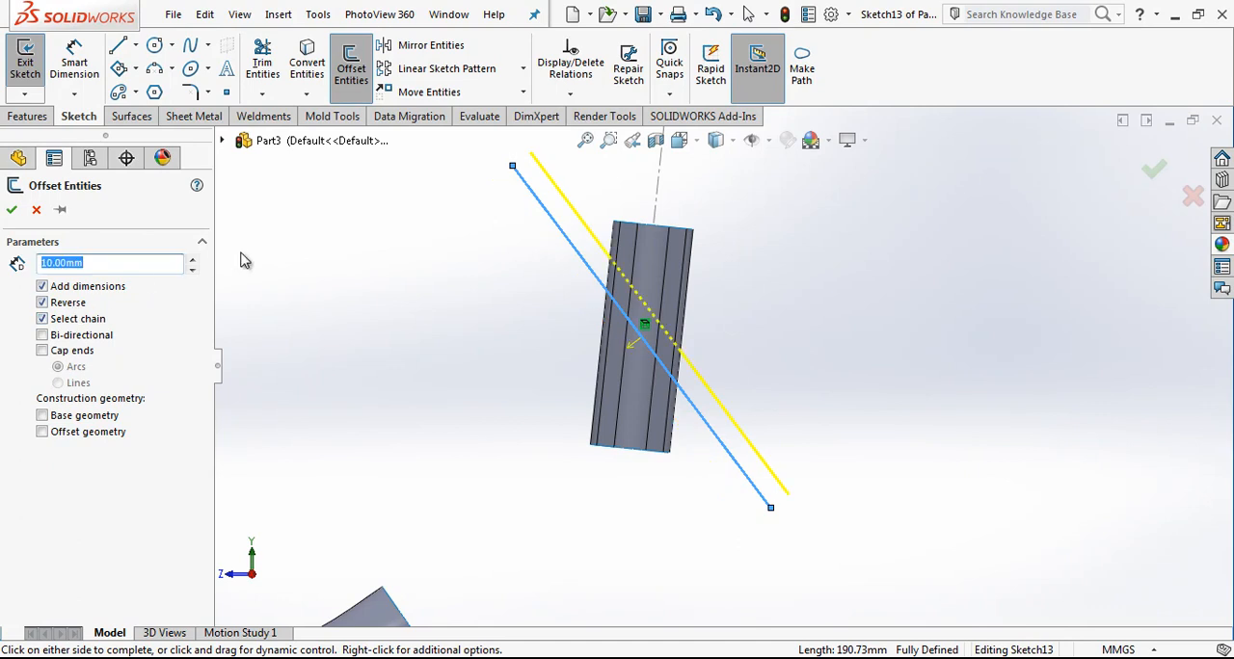
text(25)
key(Return)
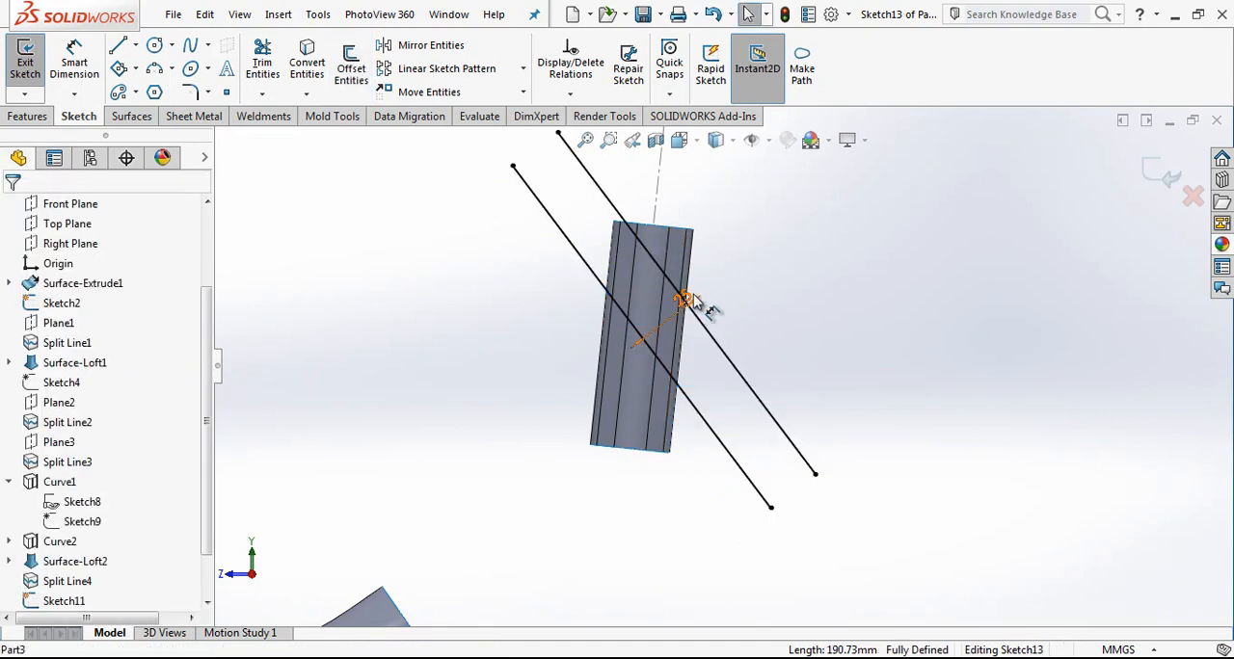
click(705, 258)
key(Delete)
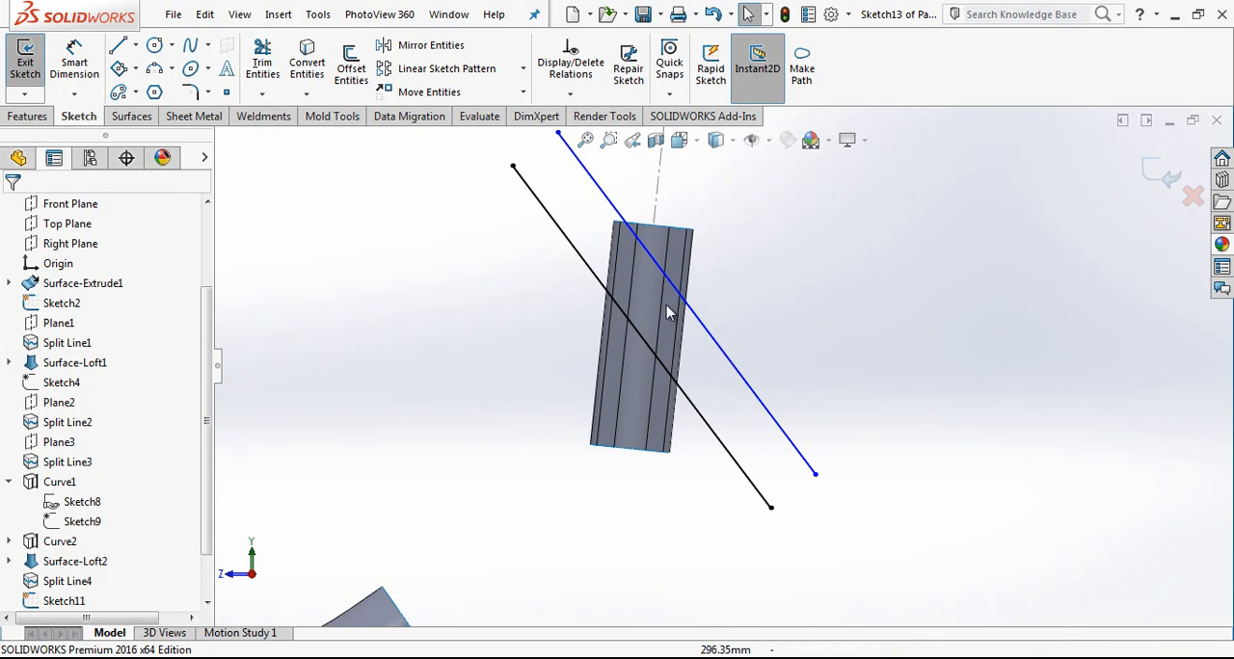
Step: Connect the two parallel lines with a construction line from the converted line's midpoint, collinear with the steep construction line
key(l)
click(642, 337)
click(650, 255)
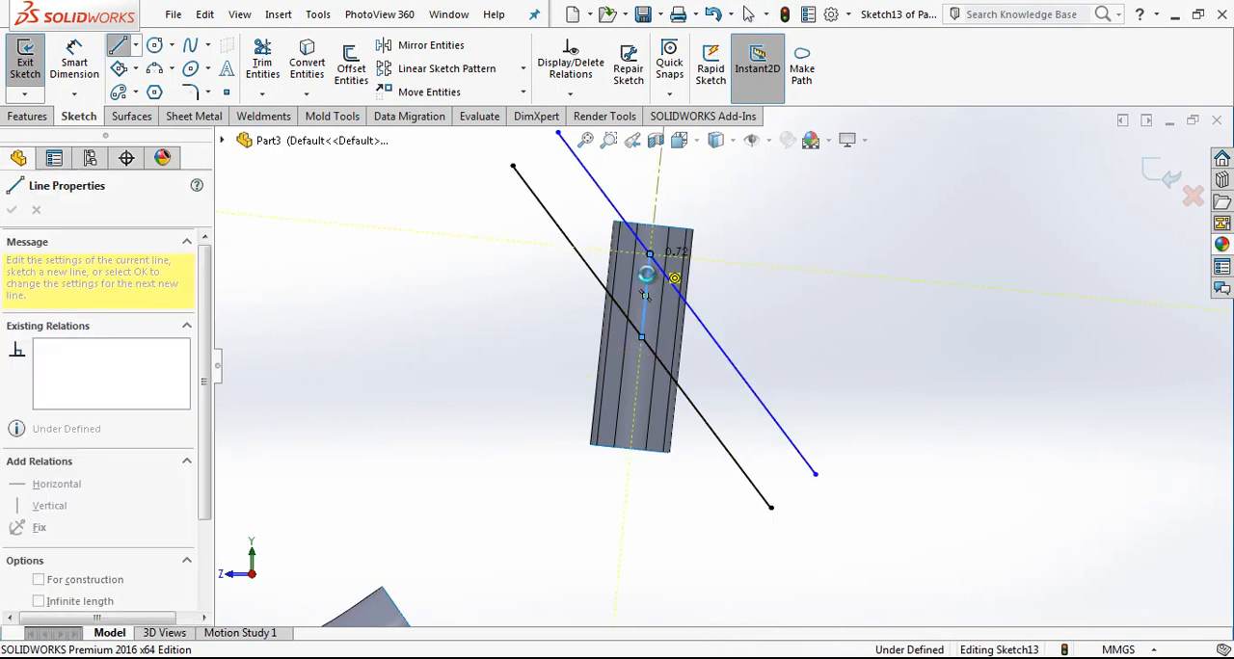
key(Escape)
click(649, 268)
ctrl+click(657, 204)
click(47, 498)
key(Escape)
click(652, 295)
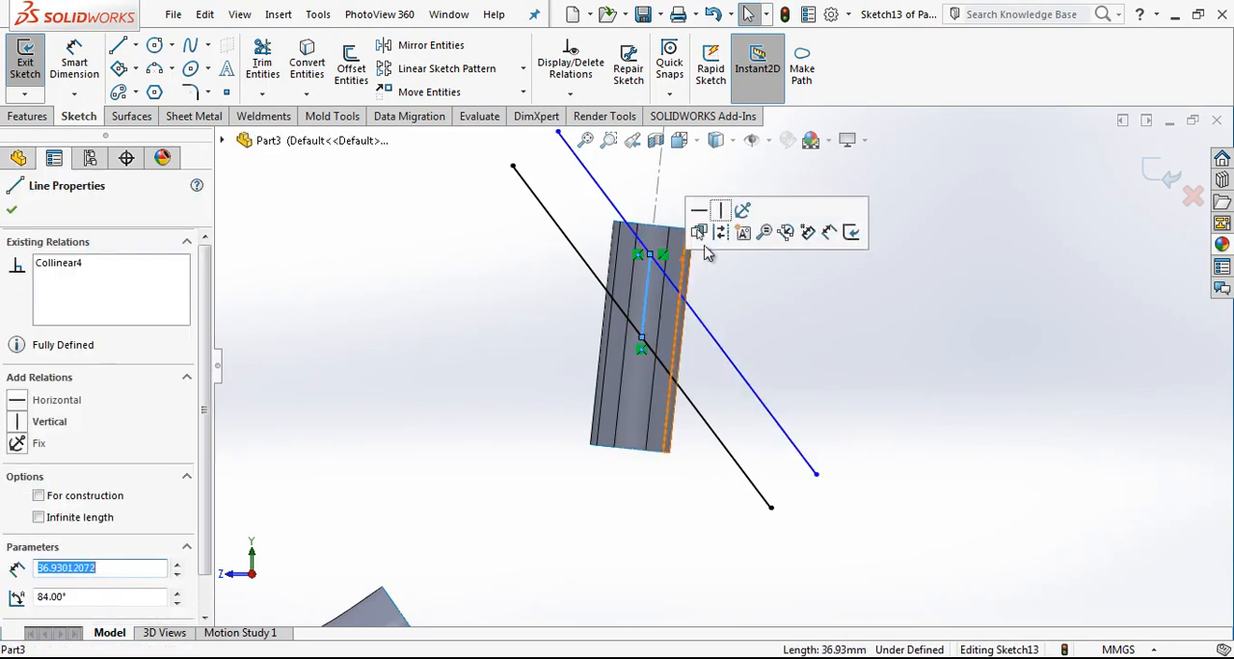
key(Escape)
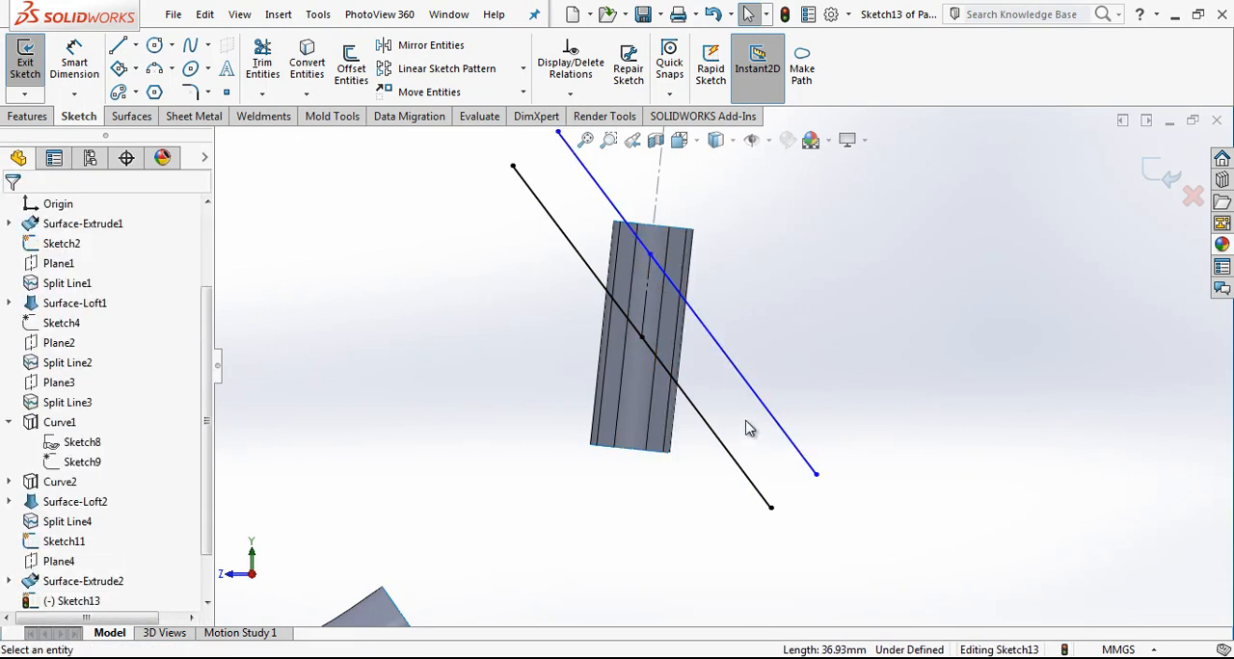
Step: Dimension the connecting construction line as 25 mm along its direction and finish the sketch
right_drag(751, 439, 687, 263)
click(651, 310)
click(840, 457)
key(Return)
key(Escape)
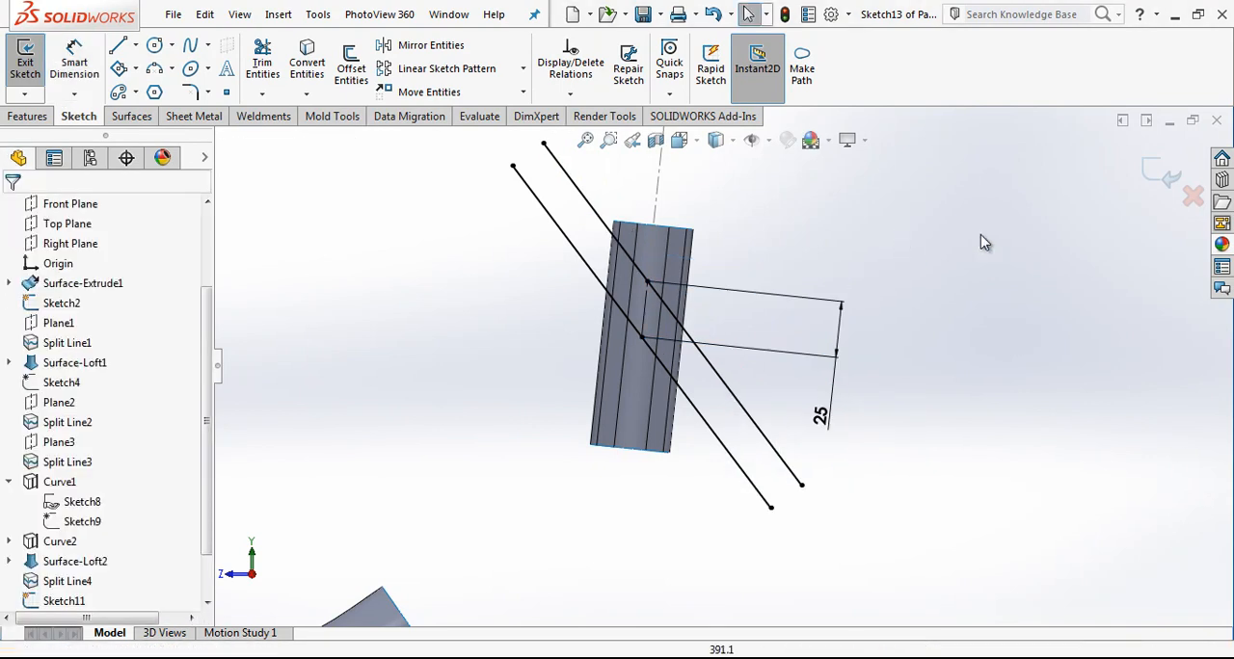
click(1165, 174)
Step: Split all eight faces of the extruded square surface by projecting the two parallel sketch lines onto them
click(957, 93)
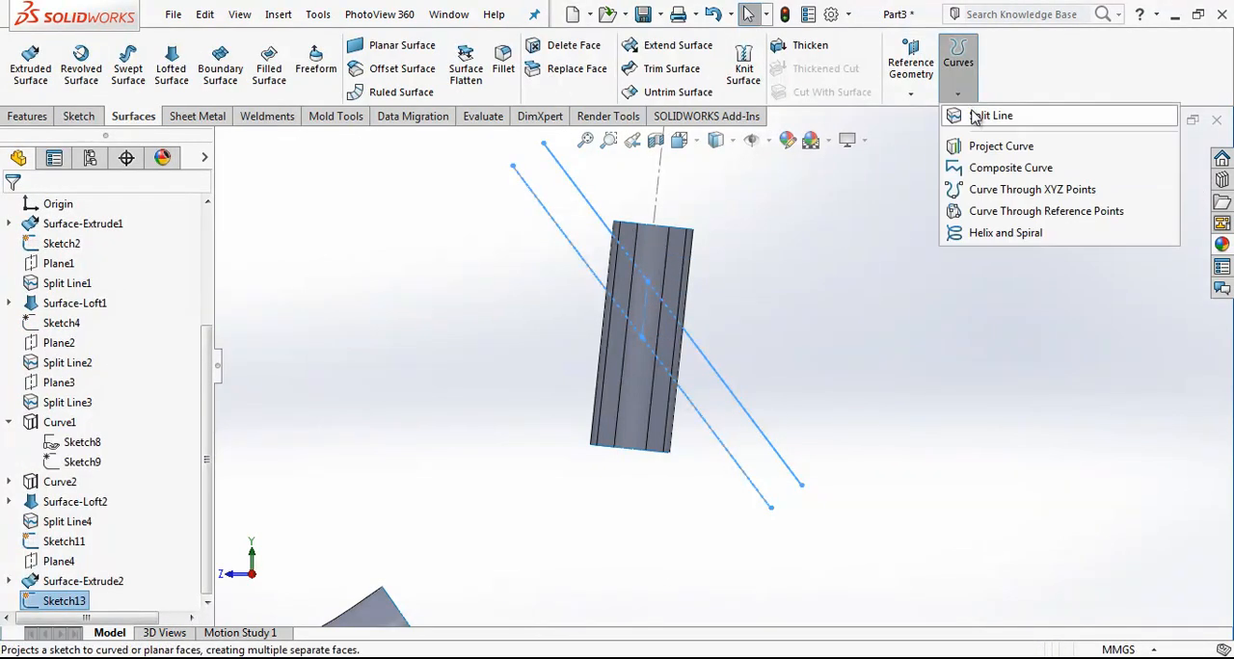
click(965, 115)
scroll(678, 244, down, 3)
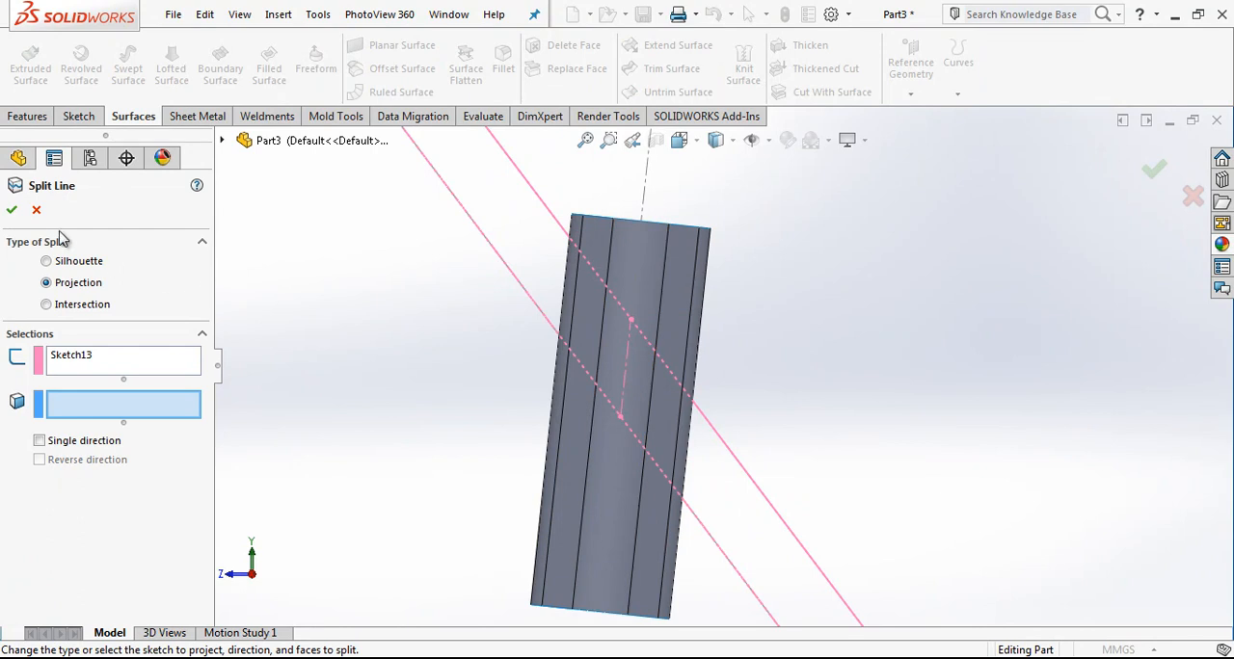
click(654, 265)
click(586, 242)
click(575, 289)
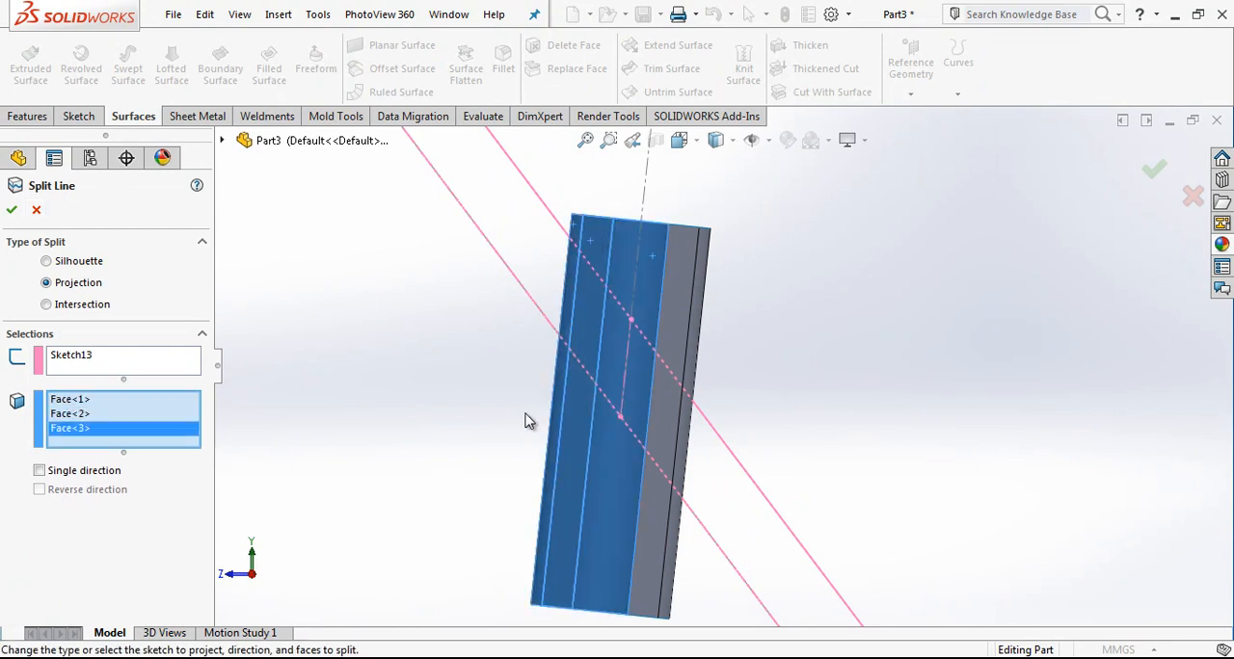
click(704, 349)
click(716, 337)
scroll(713, 336, up, 2)
middle_drag(713, 337, 438, 330)
scroll(702, 308, down, 4)
click(717, 297)
click(751, 288)
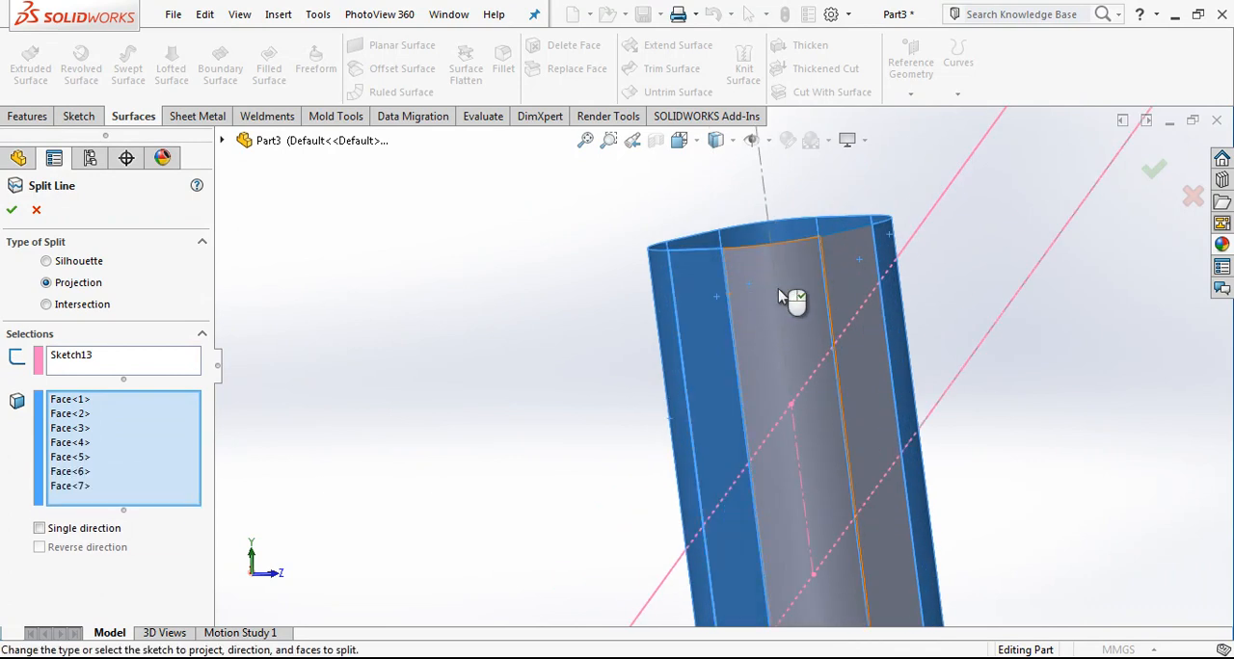
click(844, 260)
middle_drag(845, 272, 1038, 360)
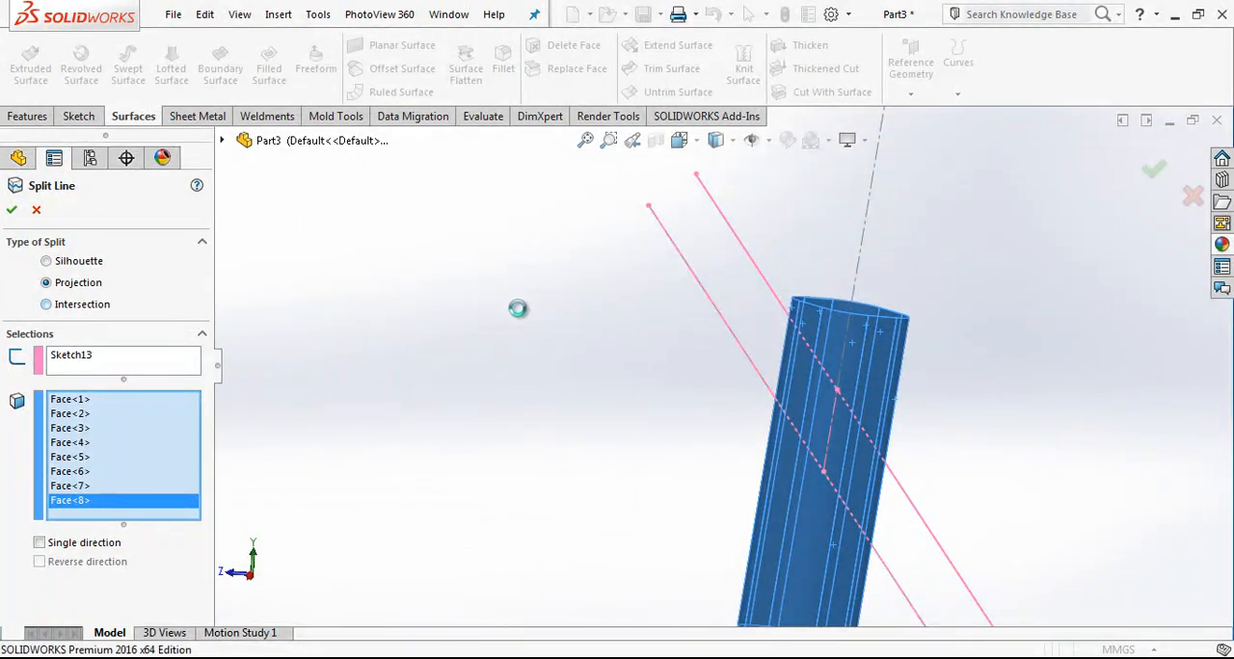
Step: Delete all faces above the upper split line and below the lower one, keeping the slanted middle band
scroll(848, 429, up, 3)
scroll(890, 437, down, 2)
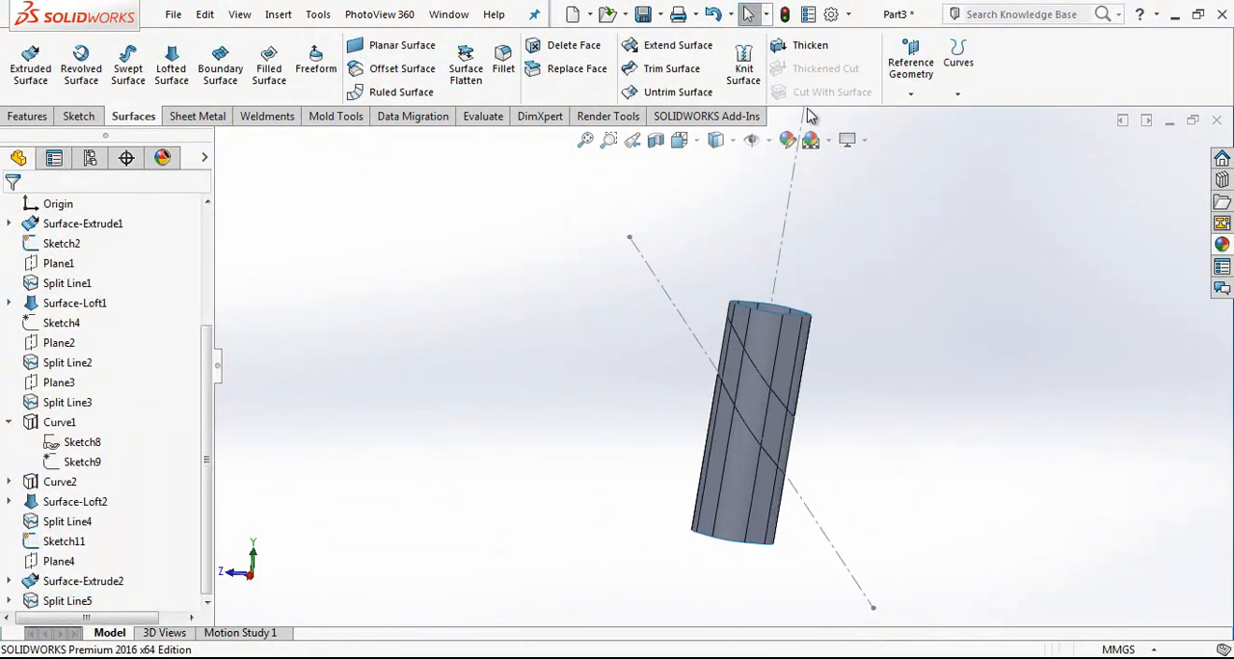
click(565, 50)
scroll(757, 321, down, 5)
click(752, 327)
click(667, 244)
click(618, 205)
click(666, 187)
click(766, 220)
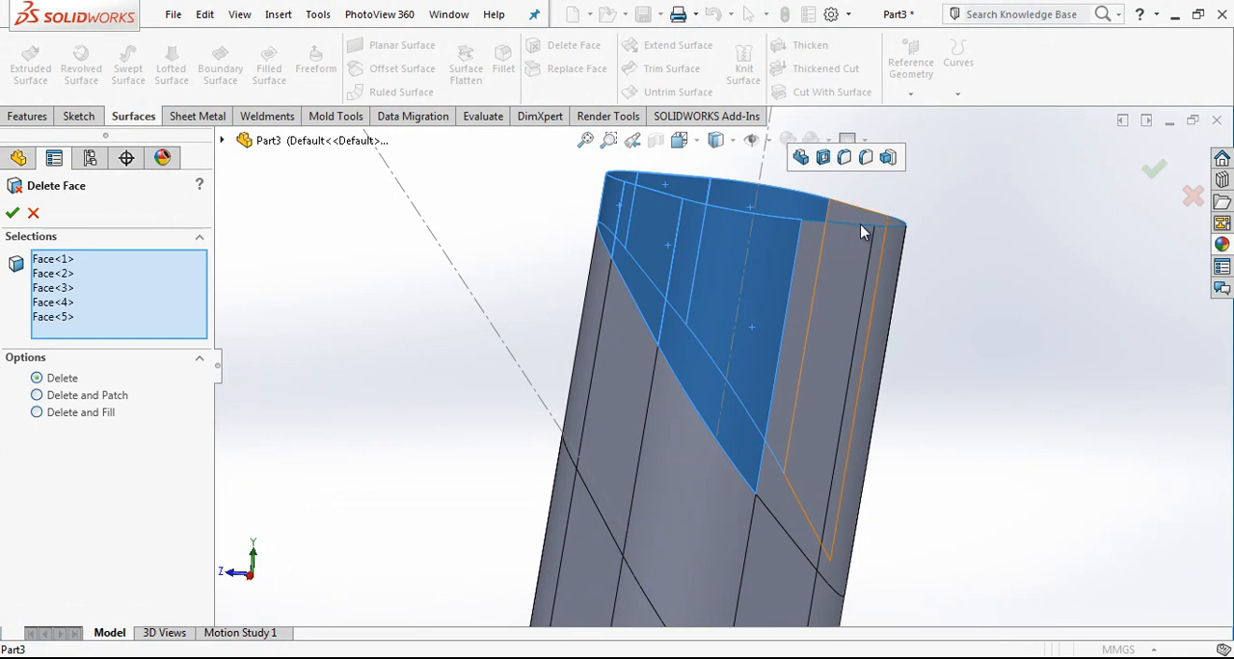
click(861, 228)
click(891, 246)
scroll(858, 280, up, 3)
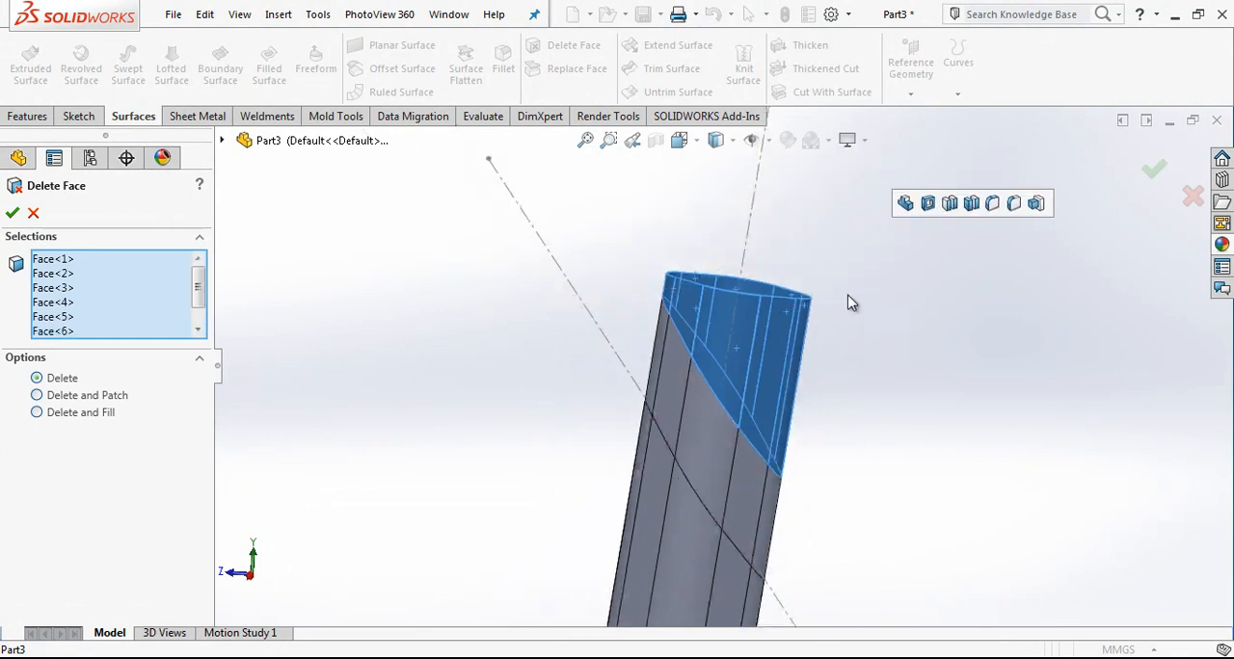
click(740, 551)
click(685, 562)
click(633, 515)
click(644, 514)
scroll(665, 515, up, 4)
middle_drag(663, 514, 561, 502)
scroll(647, 511, down, 5)
click(676, 450)
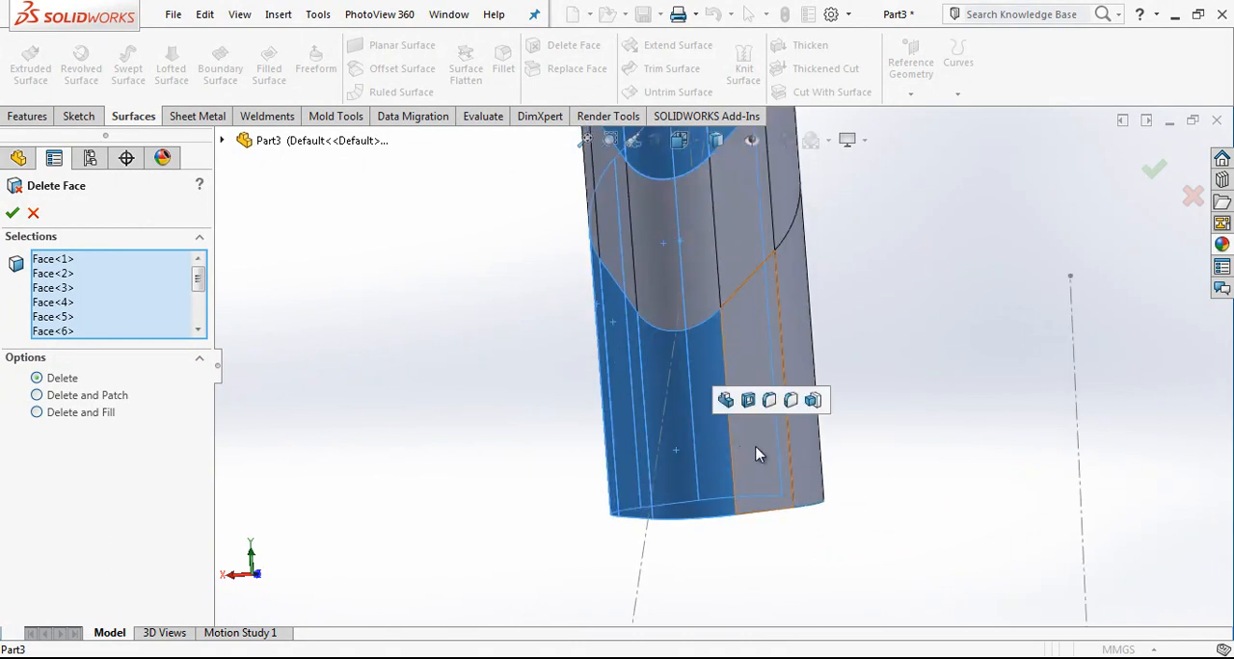
click(764, 446)
click(805, 453)
scroll(807, 454, up, 3)
middle_drag(806, 454, 651, 428)
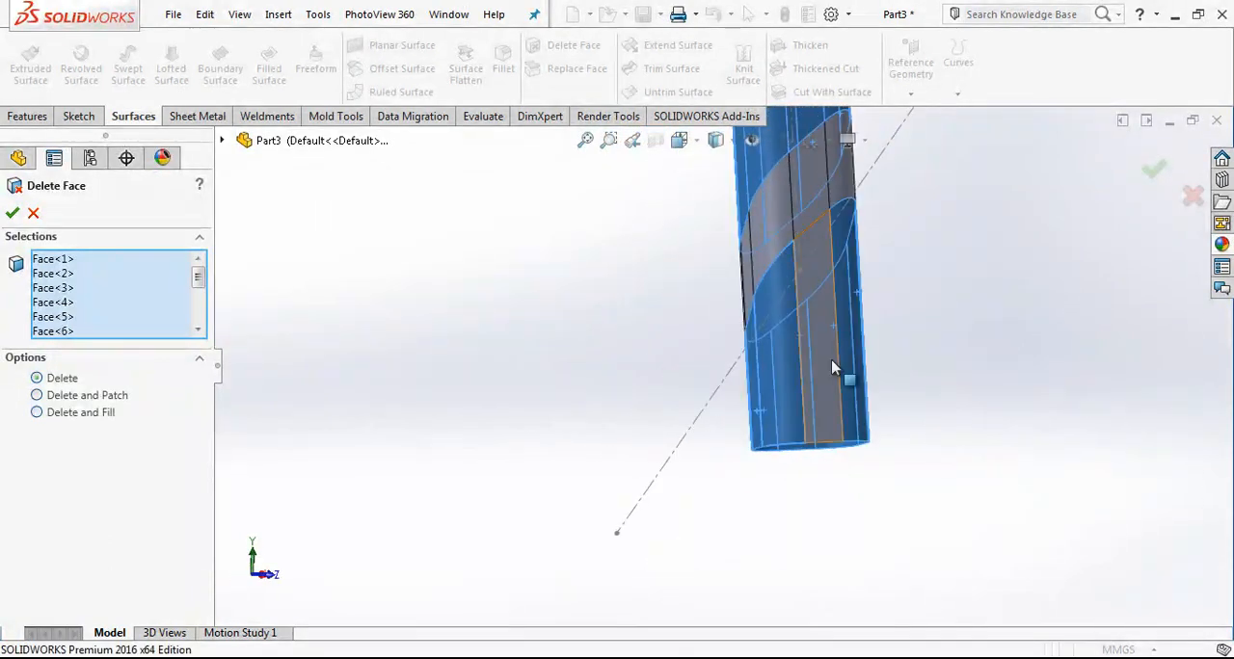
scroll(841, 351, down, 3)
click(792, 345)
scroll(762, 353, up, 4)
middle_drag(763, 353, 1060, 397)
click(11, 213)
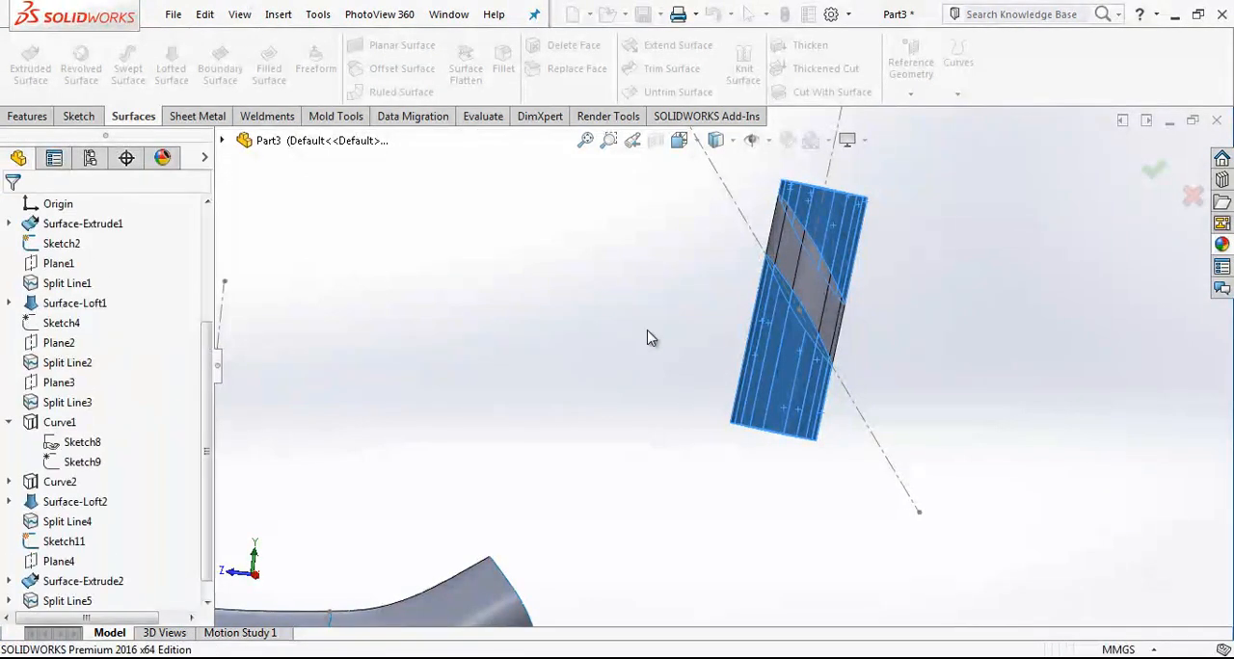
scroll(647, 339, up, 4)
click(690, 147)
click(782, 240)
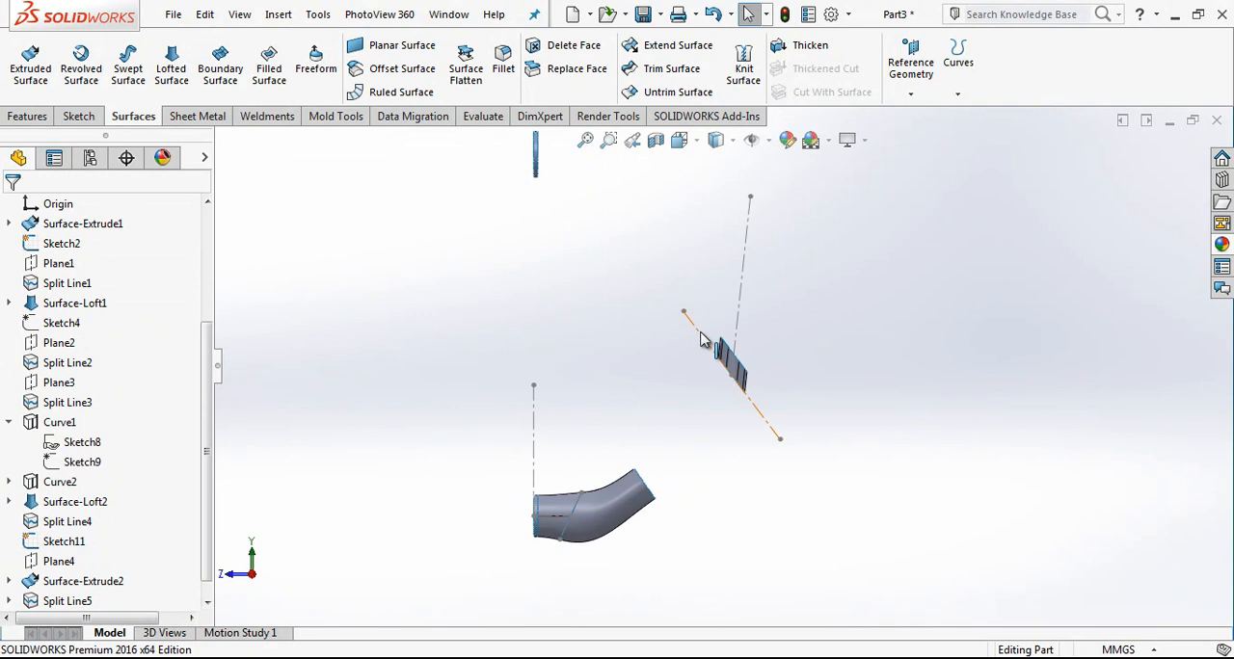
scroll(730, 369, down, 3)
scroll(718, 361, down, 2)
scroll(724, 345, up, 4)
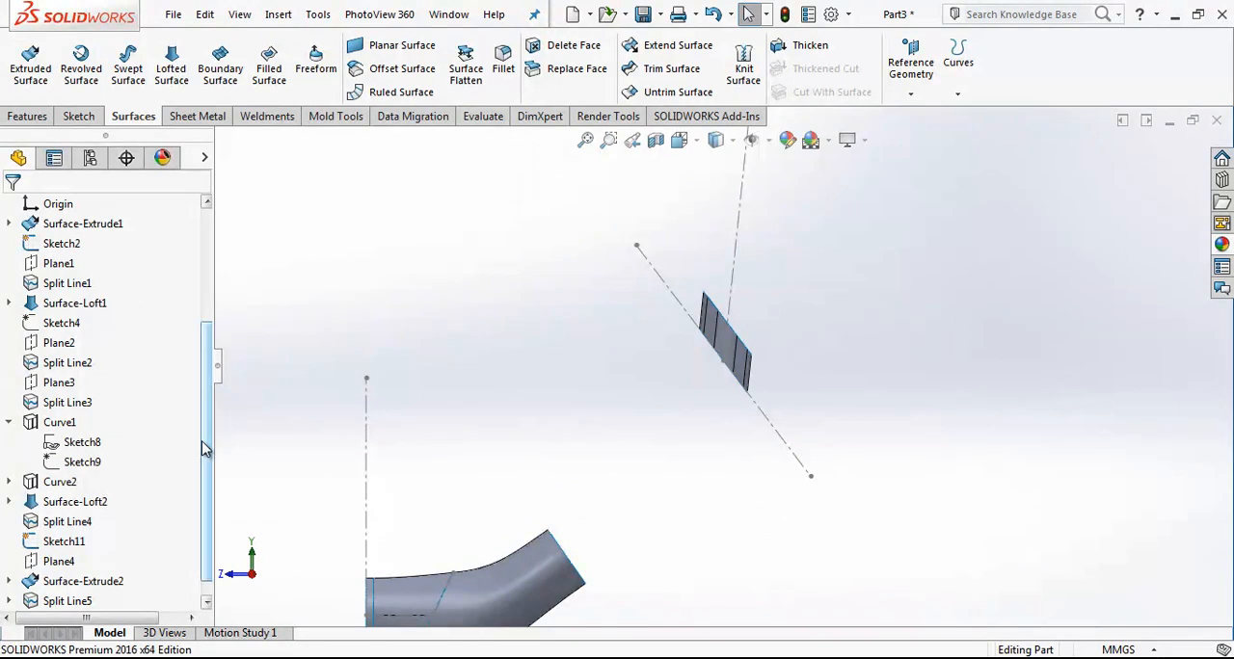
drag(200, 449, 193, 309)
click(87, 325)
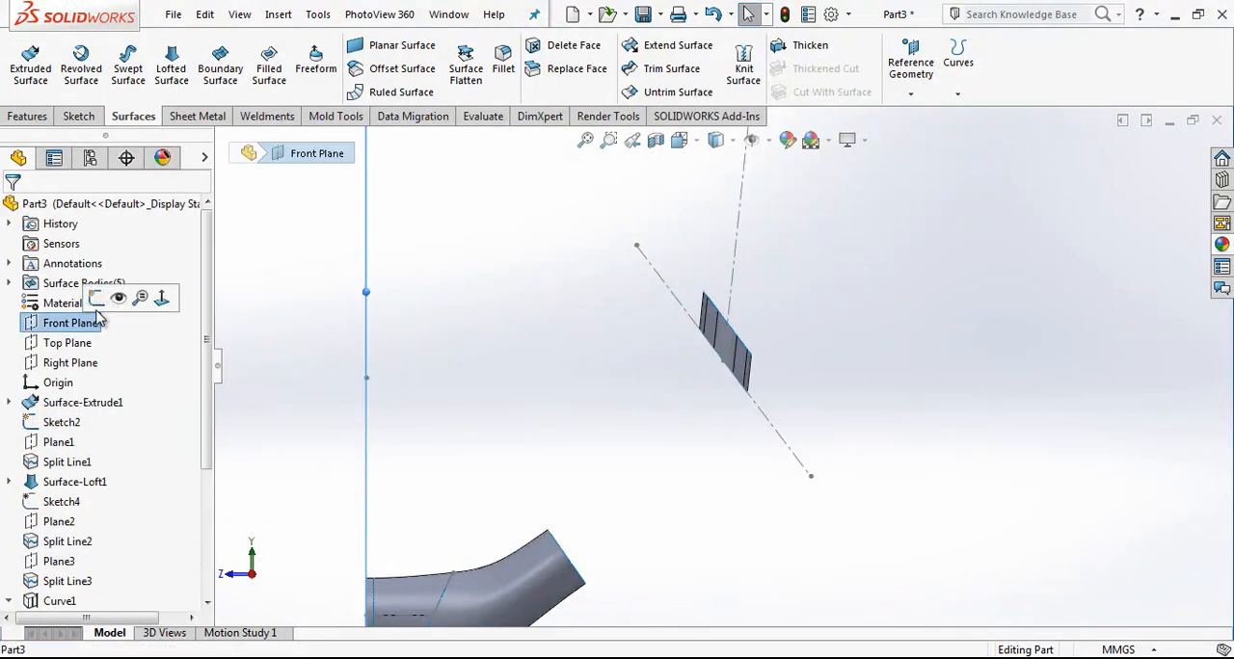
click(127, 296)
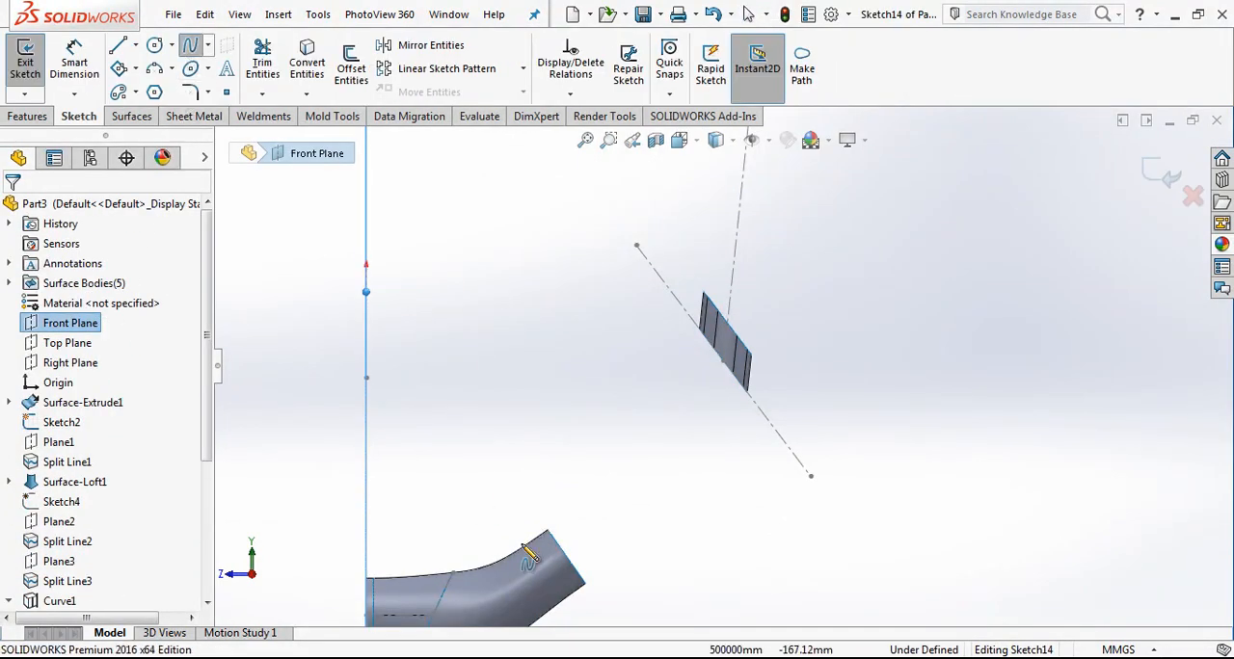
scroll(548, 545, up, 3)
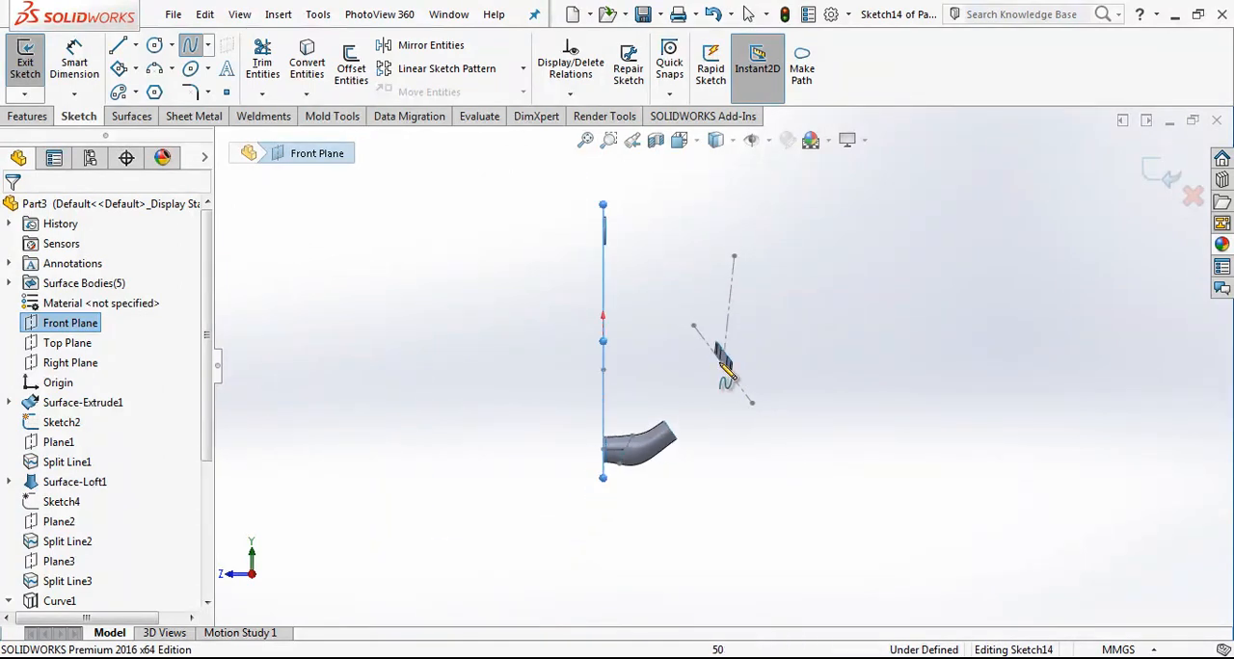
click(1161, 175)
Step: Sketch a two-point spline on the Right Plane from the tube end's upper corner to the slanted band's nearest lower corner
click(77, 363)
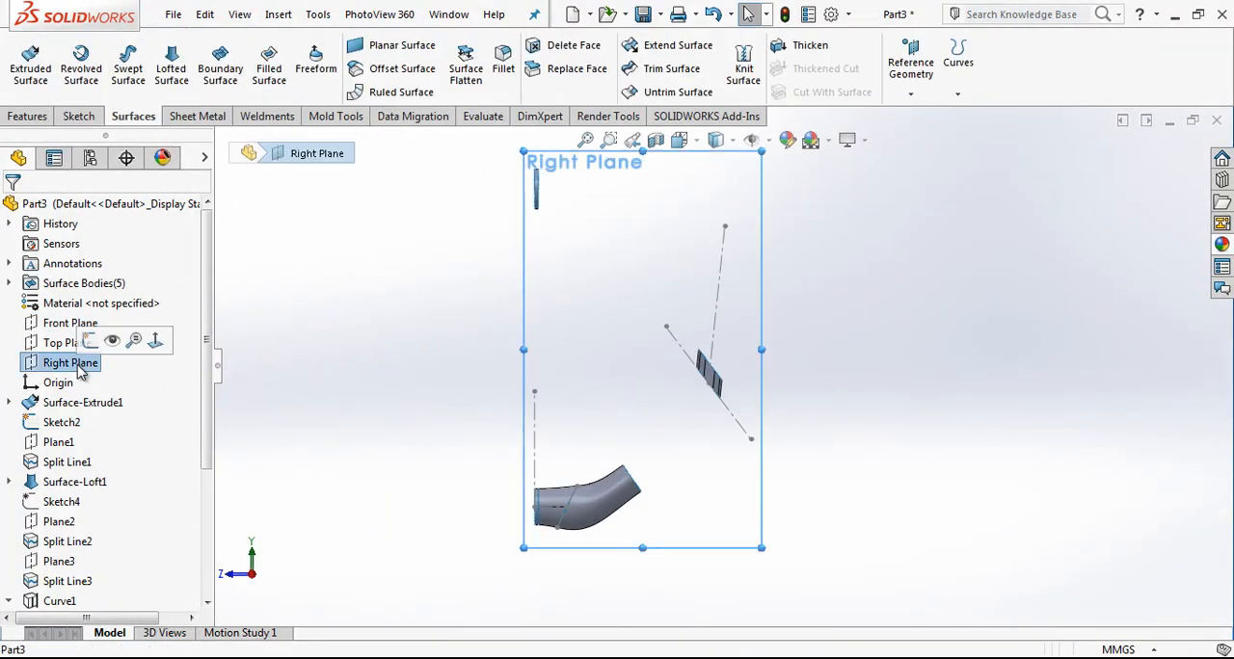
click(91, 117)
click(190, 46)
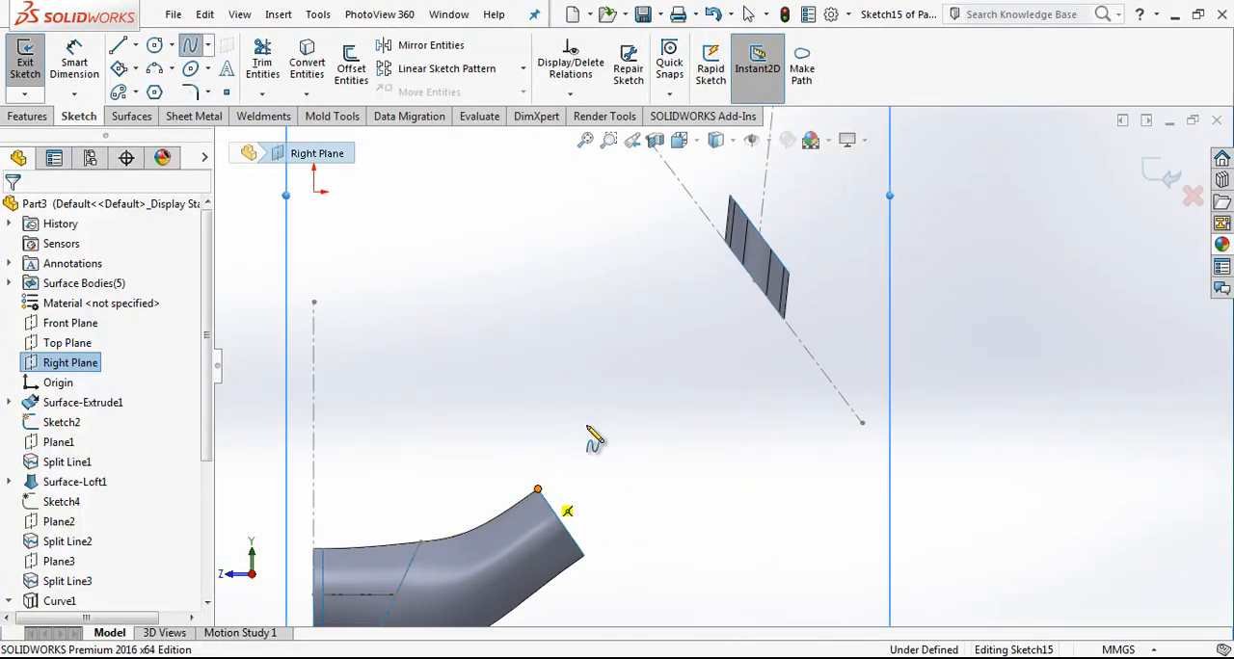
click(537, 491)
click(739, 261)
right_click(702, 307)
click(718, 310)
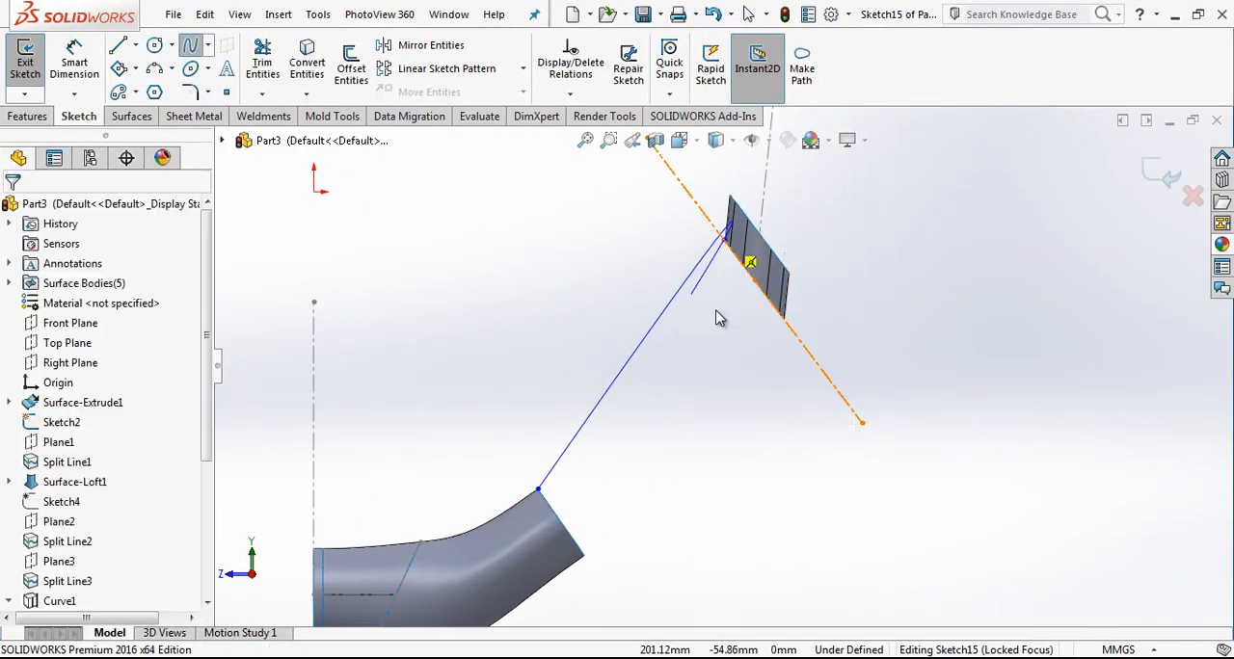
Step: Sketch a second two-point spline from the tube end's lower corner to the slanted band's lowest corner, bowing it outward
click(584, 557)
click(783, 318)
right_click(842, 298)
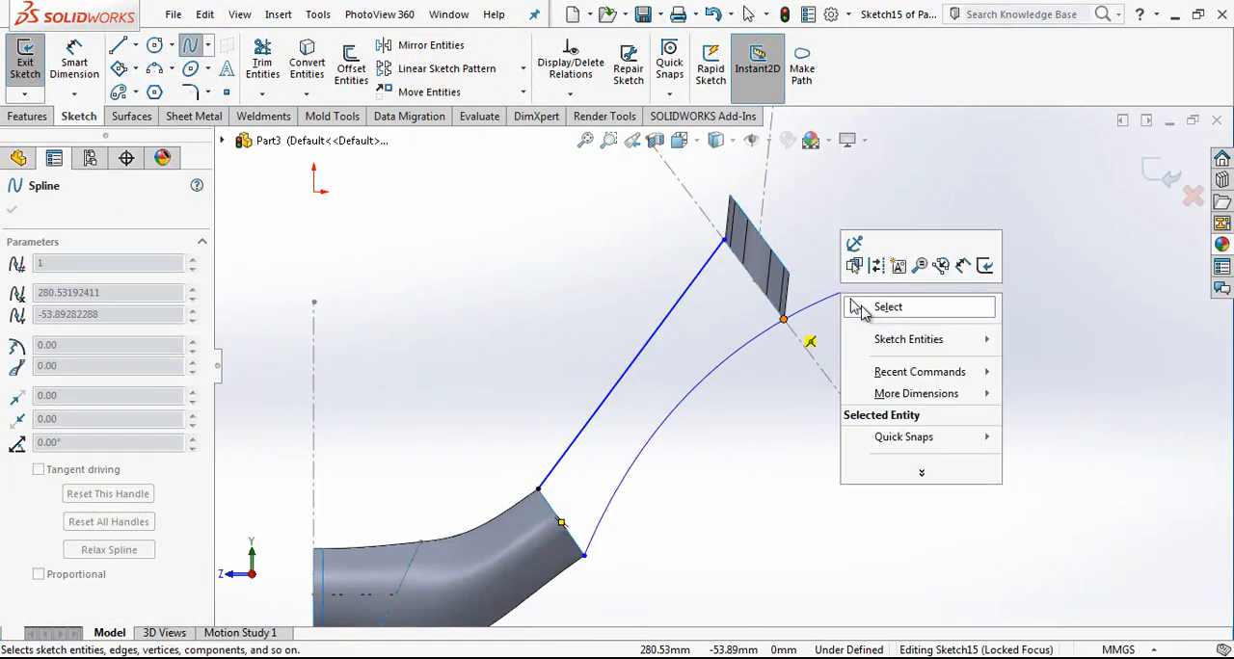
click(868, 306)
click(719, 380)
drag(705, 415, 737, 468)
click(672, 531)
Step: Add an Equal Curvature relation between the lower spline and the tube's lower edge
click(617, 540)
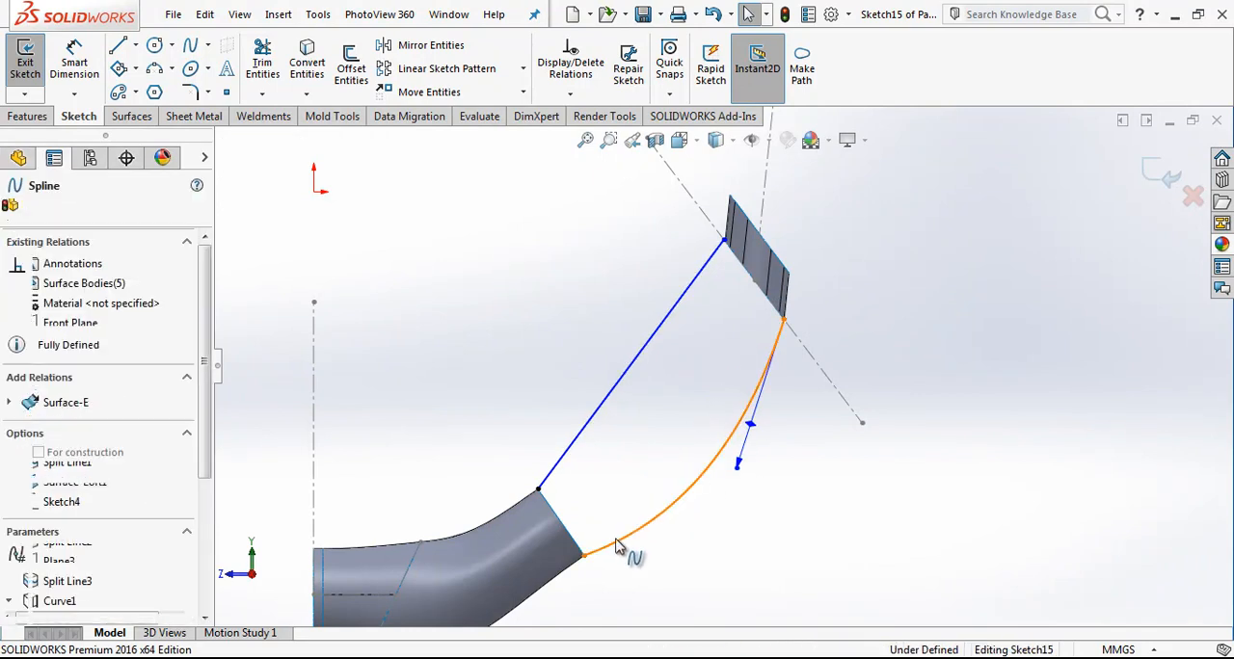
ctrl+click(553, 585)
click(554, 583)
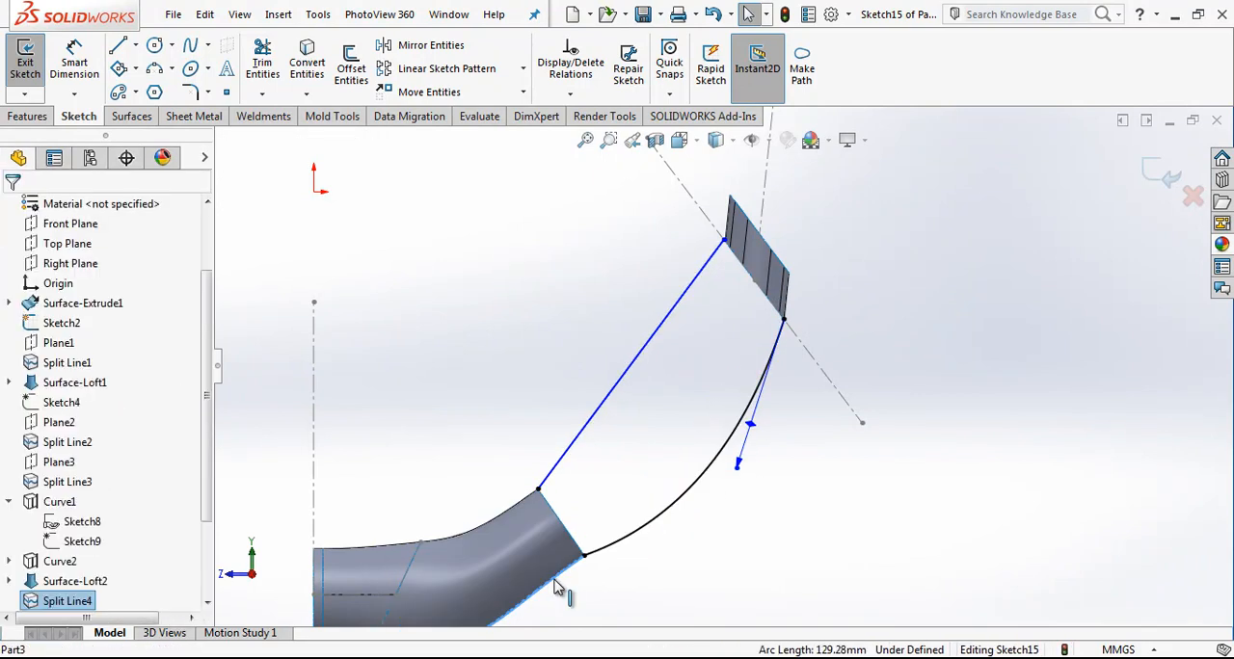
ctrl+click(610, 550)
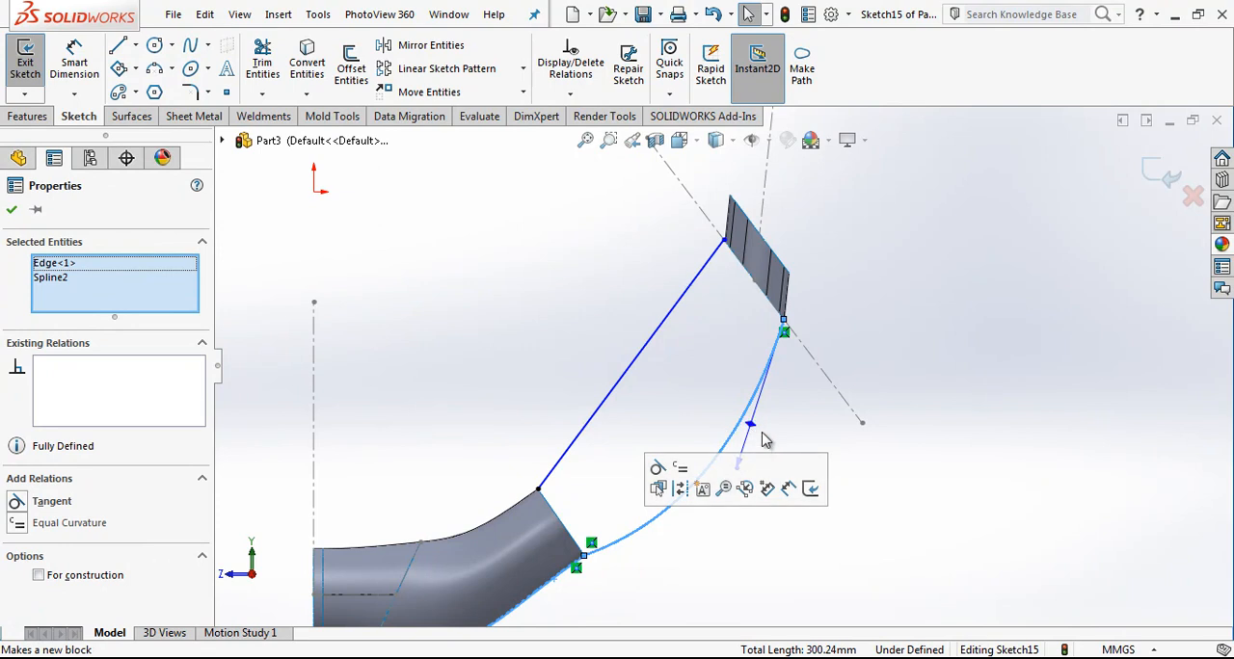
click(106, 525)
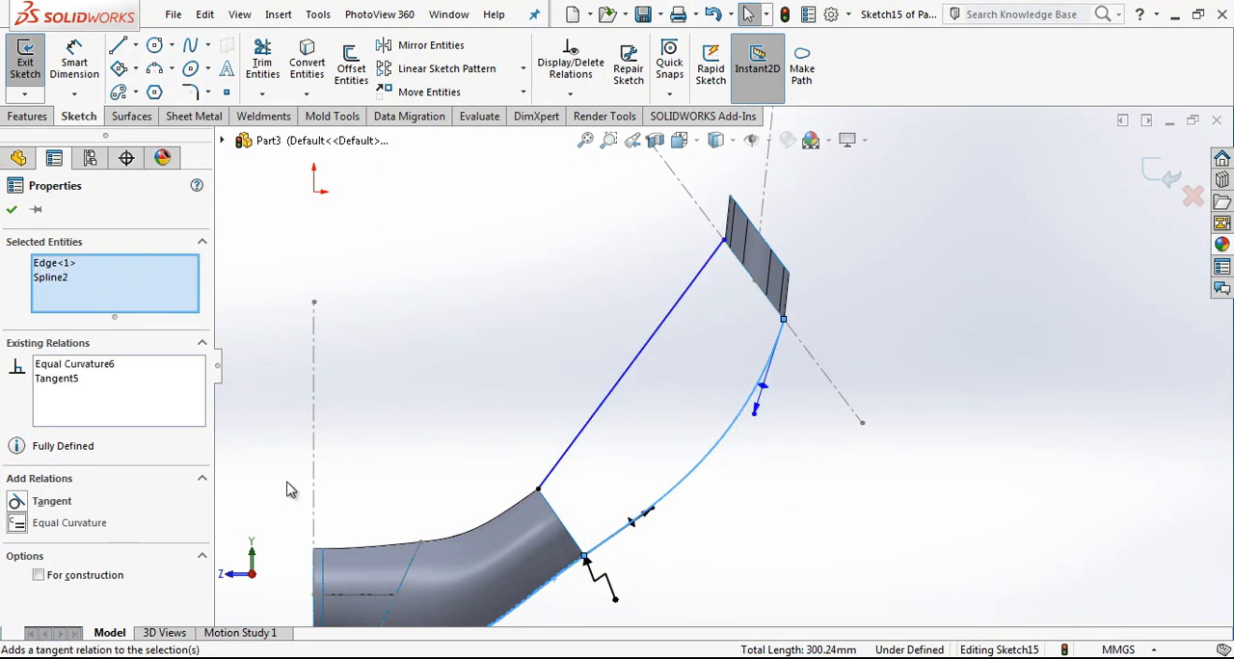
Step: Add an Equal Curvature relation between the lower spline and the slanted band's adjoining silhouette edge
click(854, 320)
scroll(779, 345, down, 4)
click(765, 343)
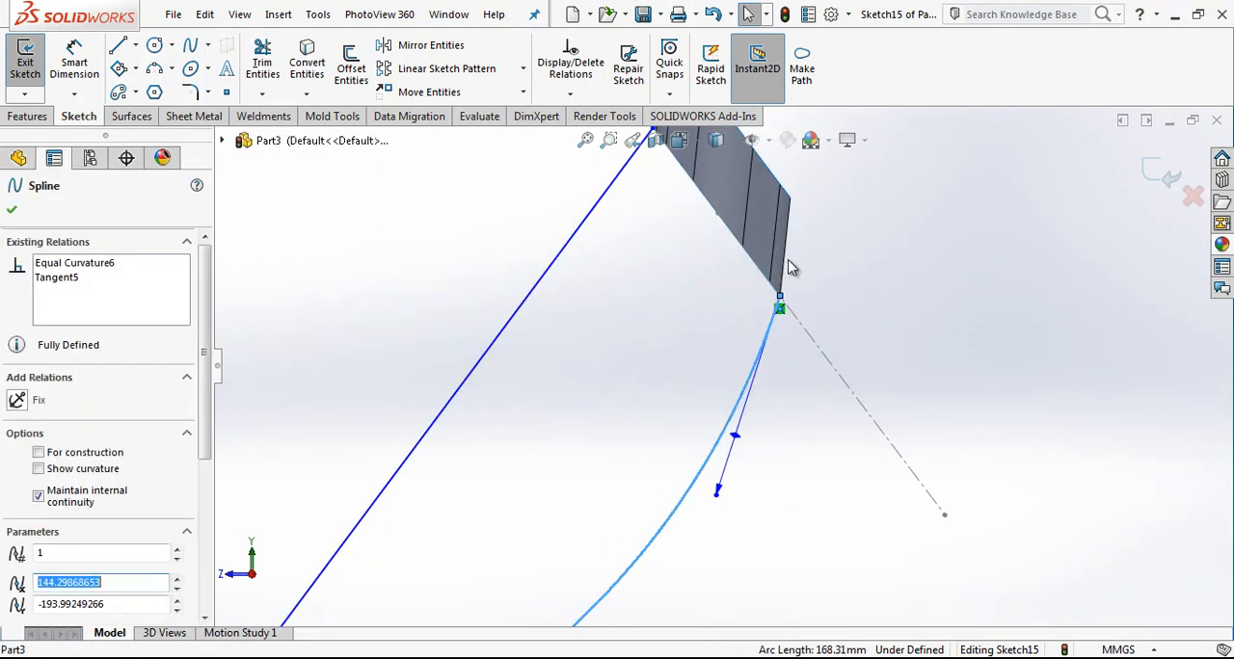
ctrl+click(787, 259)
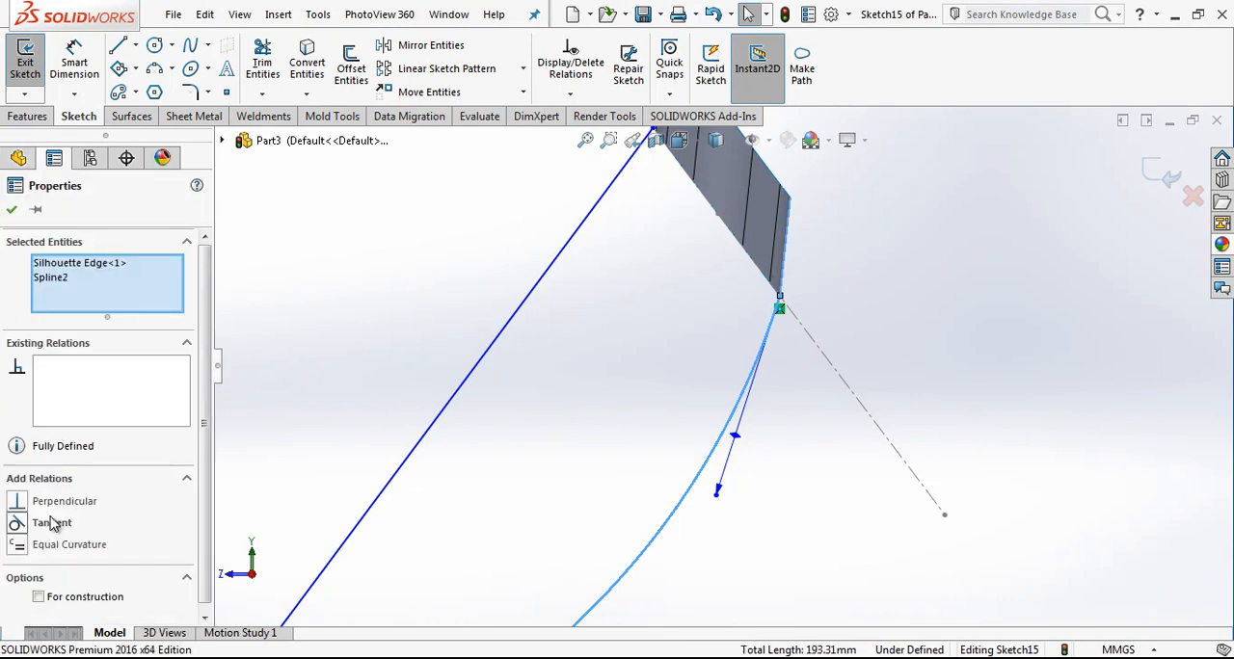
click(66, 546)
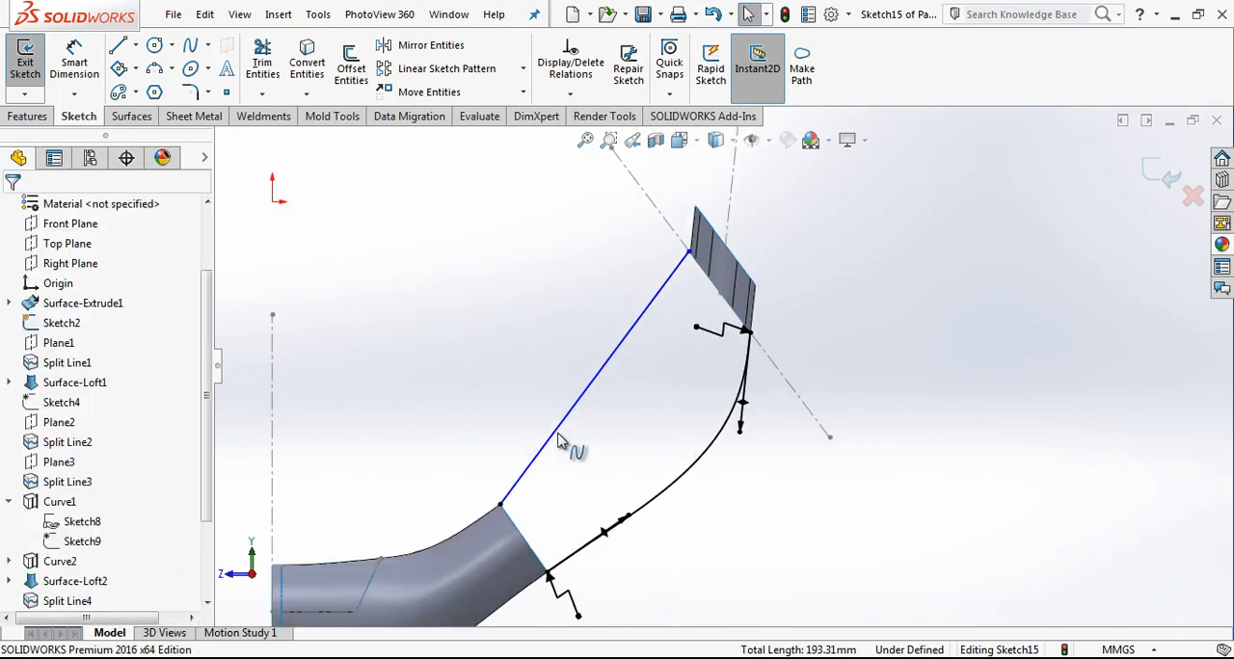
Step: Add an Equal Curvature relation between the upper spline and the tube's upper edge
click(493, 511)
ctrl+click(485, 521)
click(58, 528)
click(565, 388)
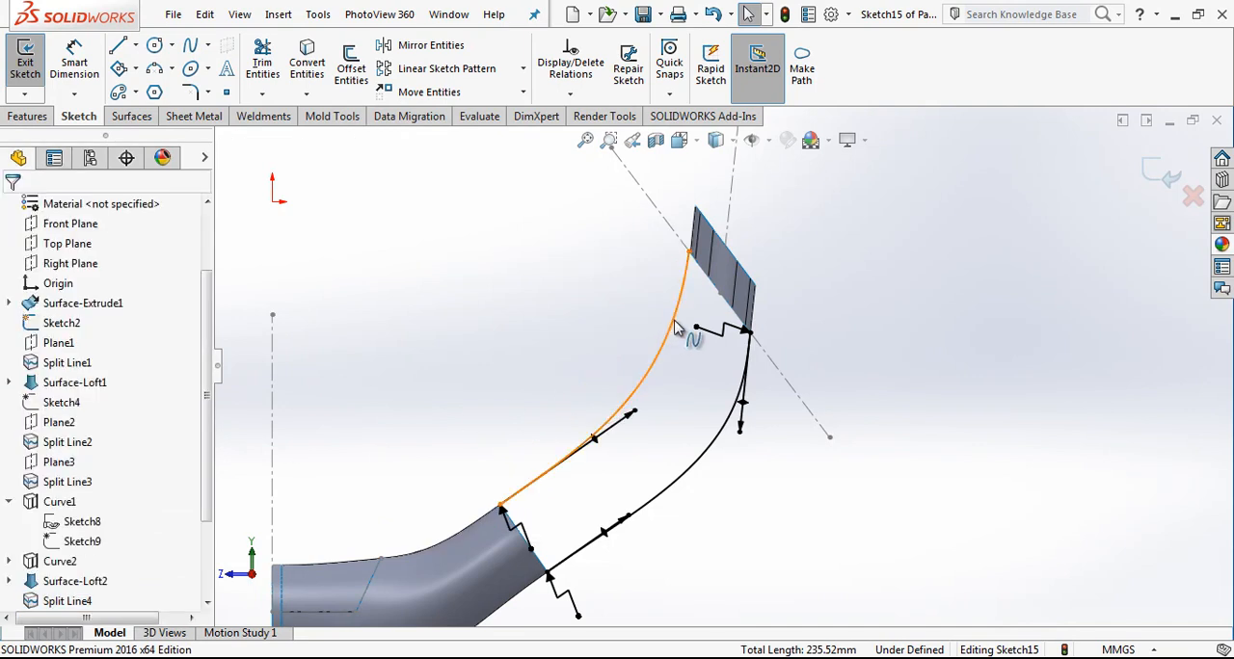
Step: Make the upper spline tangent to the slanted band's adjoining silhouette edge
click(683, 337)
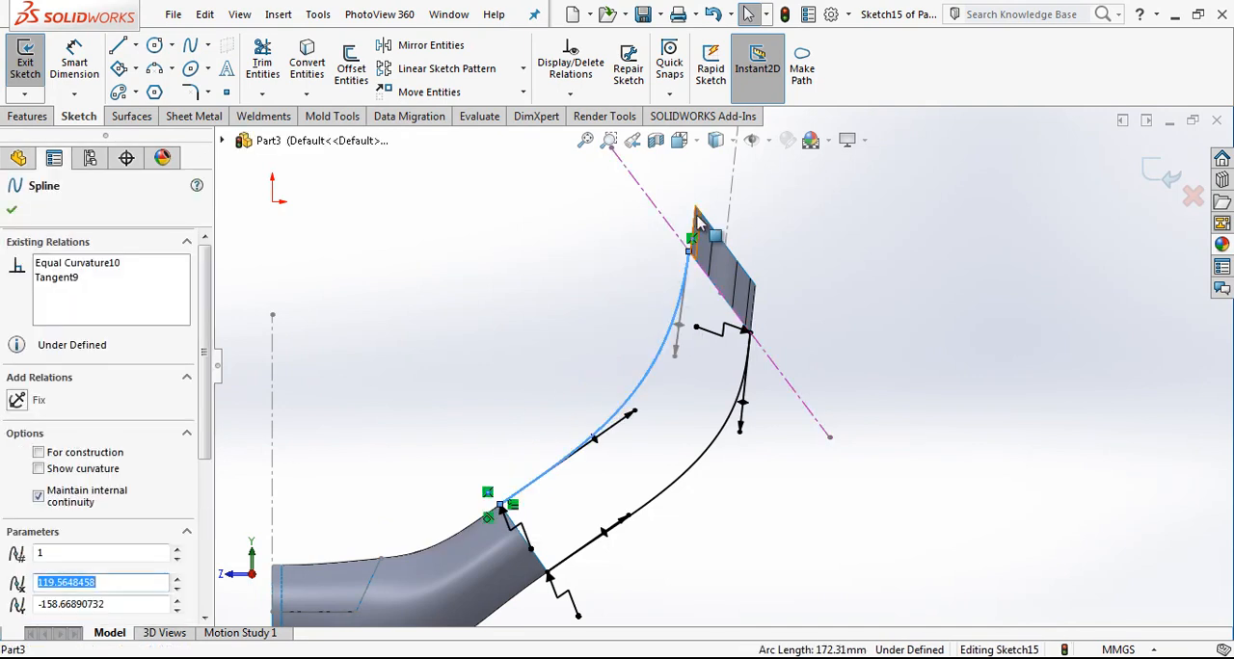
ctrl+click(696, 220)
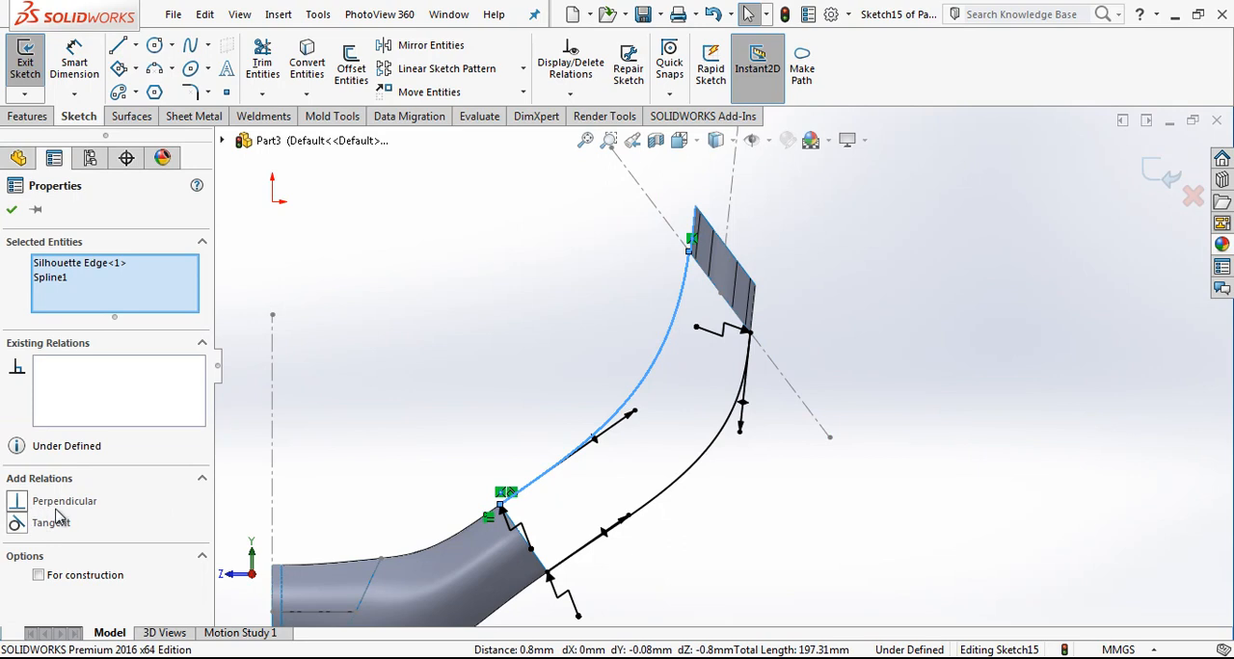
click(58, 524)
click(666, 364)
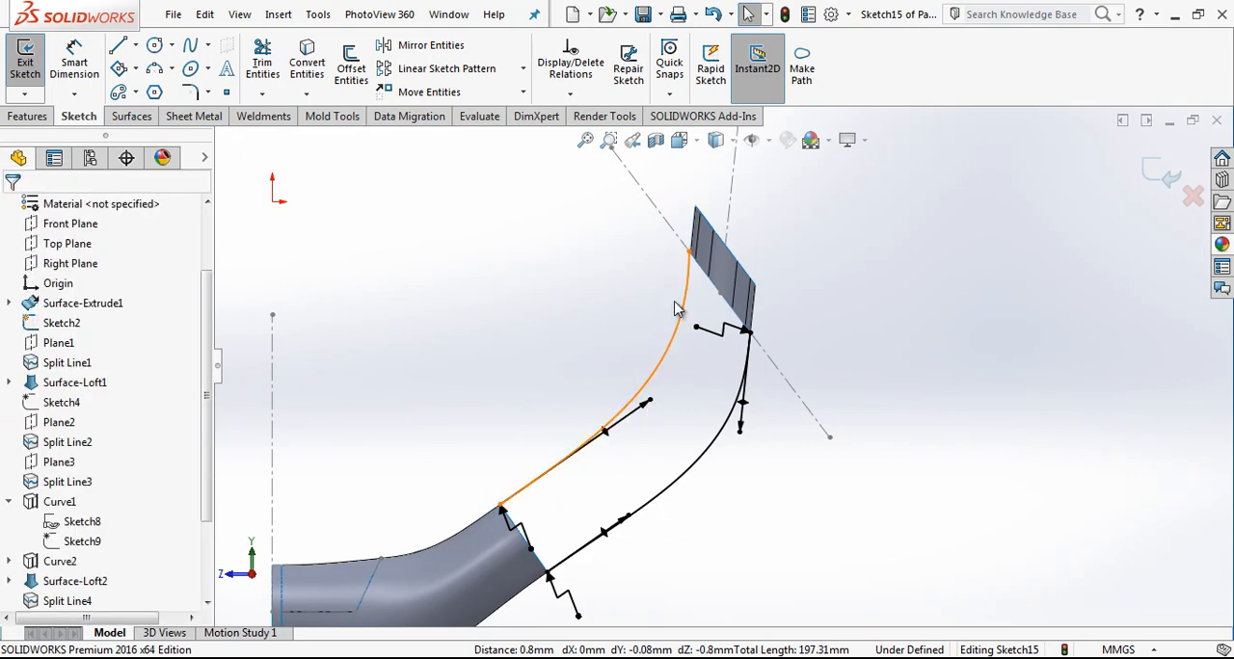
Step: Add a Pierce relation between the upper spline's free endpoint and the band's rounded lower corner edge, and finish the sketch
scroll(665, 357, down, 6)
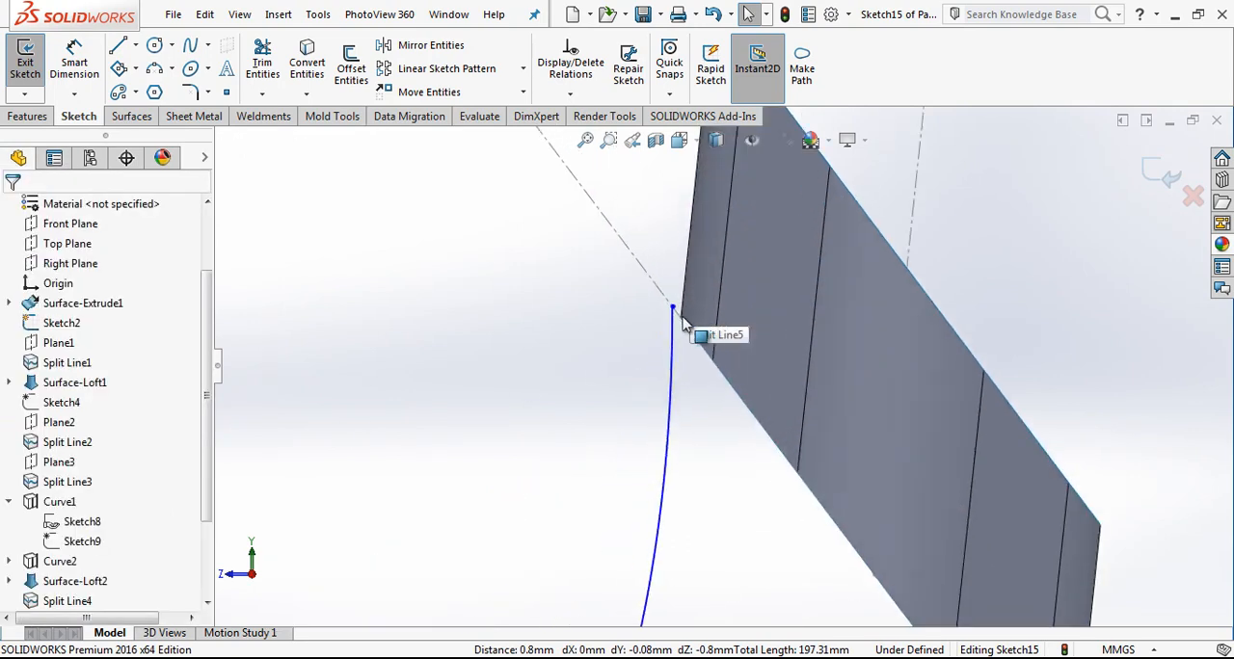
mouse_move(685, 327)
middle_down()
mouse_move(684, 221)
mouse_move(707, 360)
mouse_move(700, 321)
middle_up()
click(699, 316)
ctrl+click(670, 321)
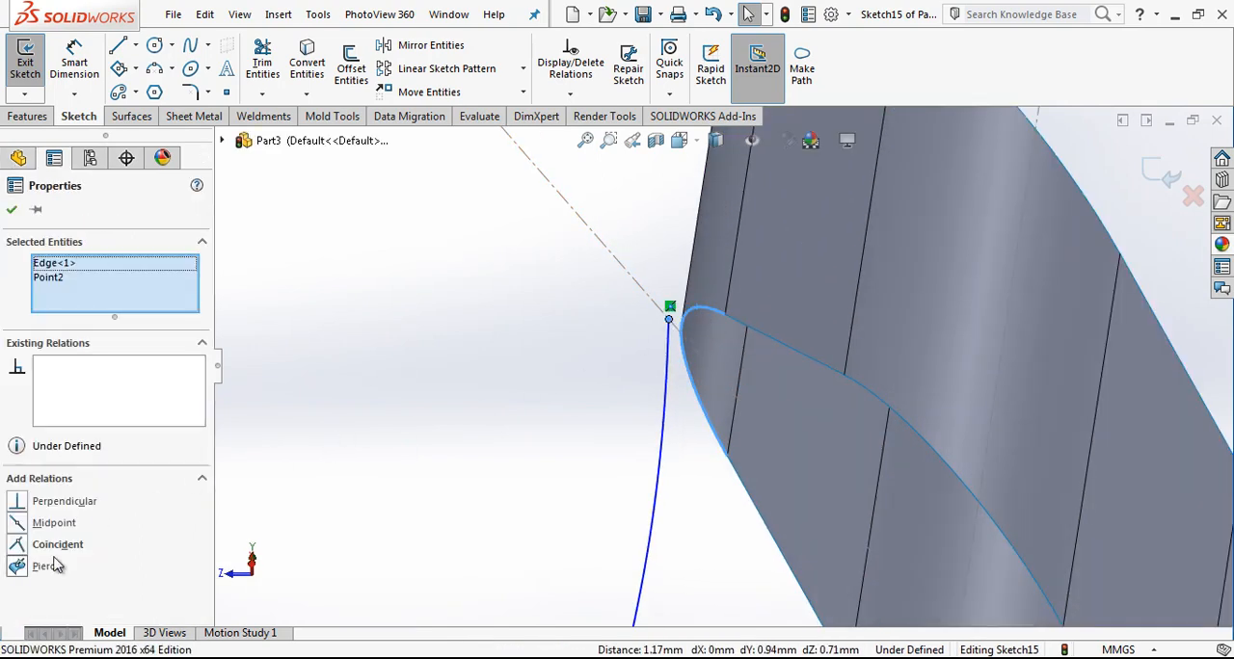
scroll(557, 412, up, 4)
click(588, 422)
scroll(617, 430, up, 8)
scroll(665, 459, down, 4)
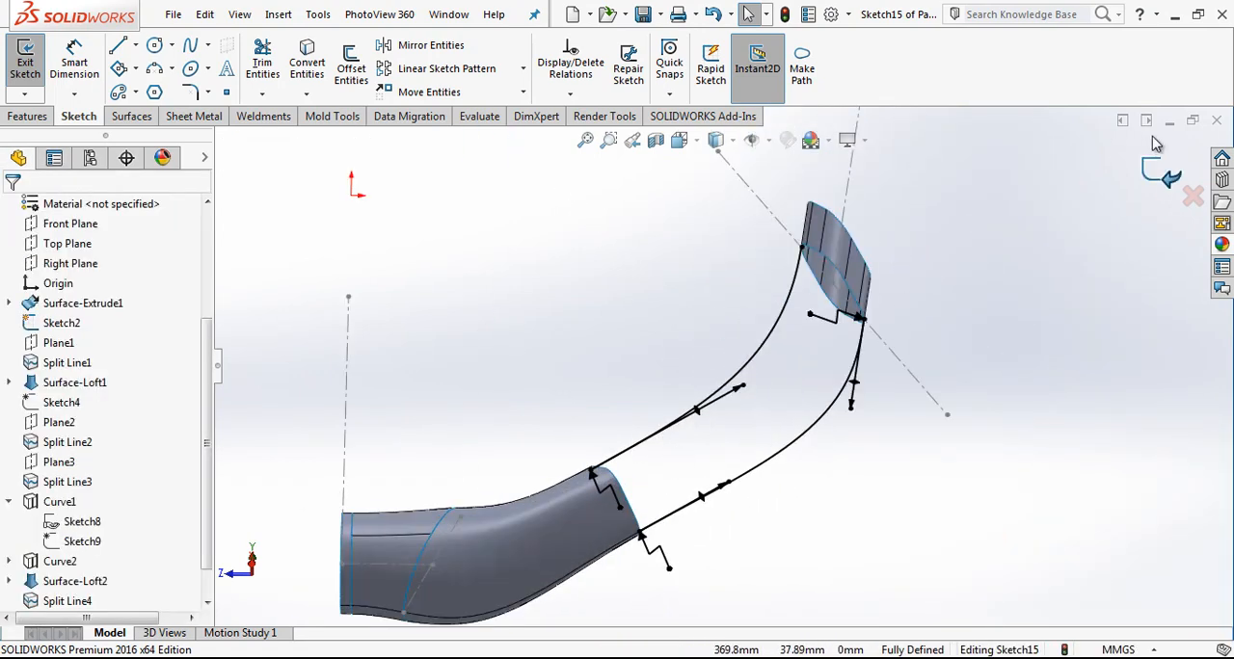
click(1162, 175)
Step: Start a surface loft with the tube's complete end opening as a closed-group first profile, replacing the single-edge selection
click(132, 115)
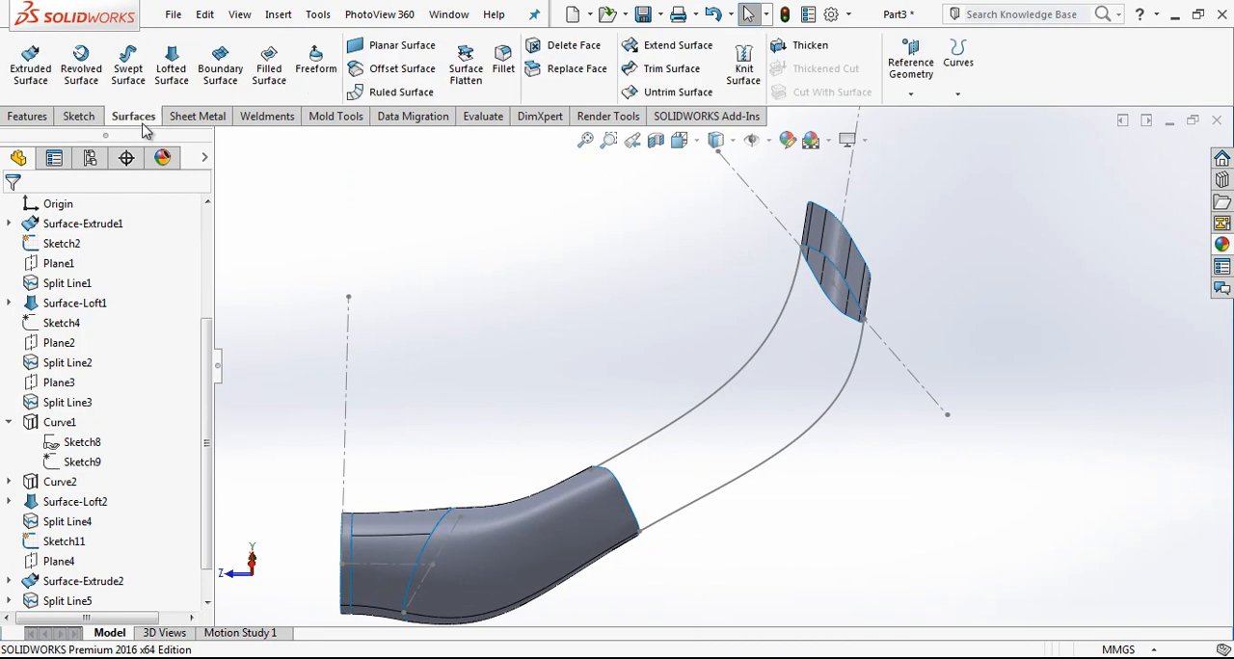
click(172, 67)
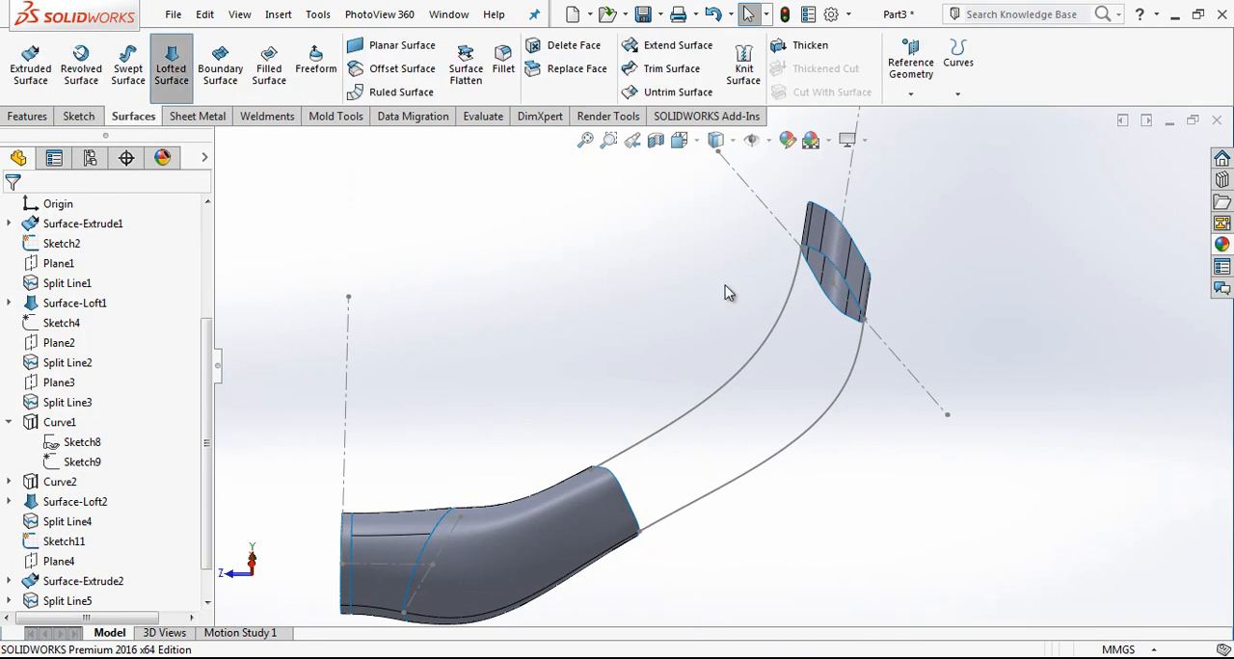
click(622, 487)
middle_drag(614, 476, 582, 484)
right_click(133, 281)
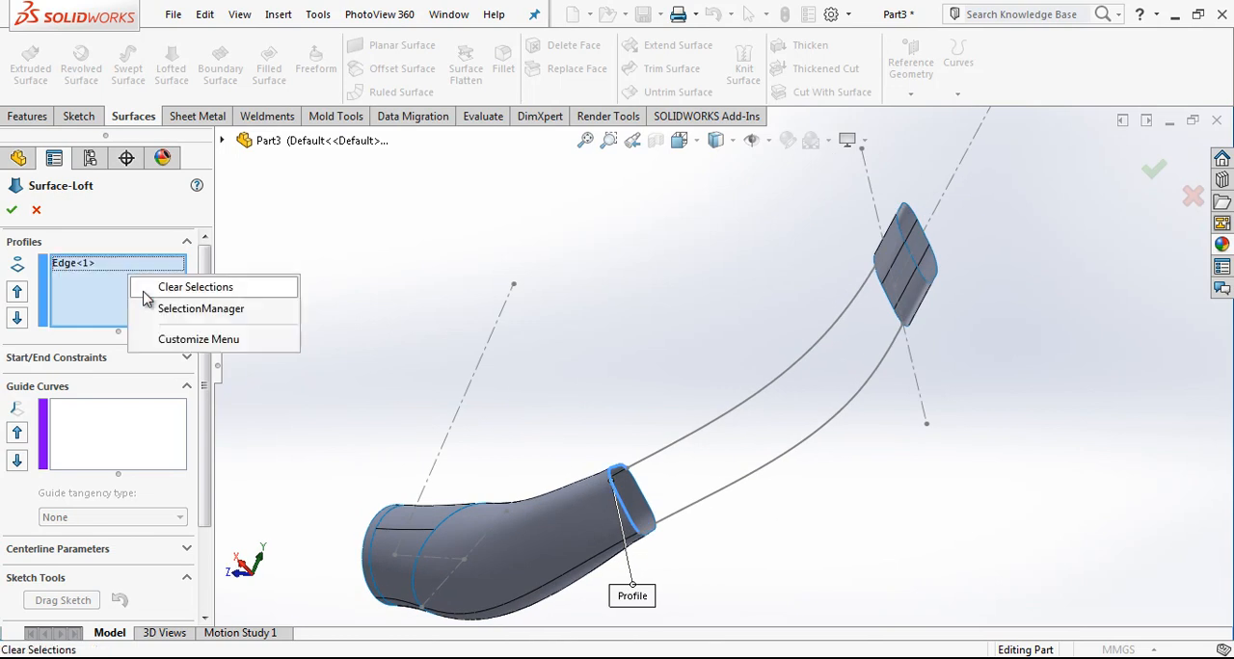
click(201, 309)
click(97, 262)
right_click(102, 262)
click(153, 301)
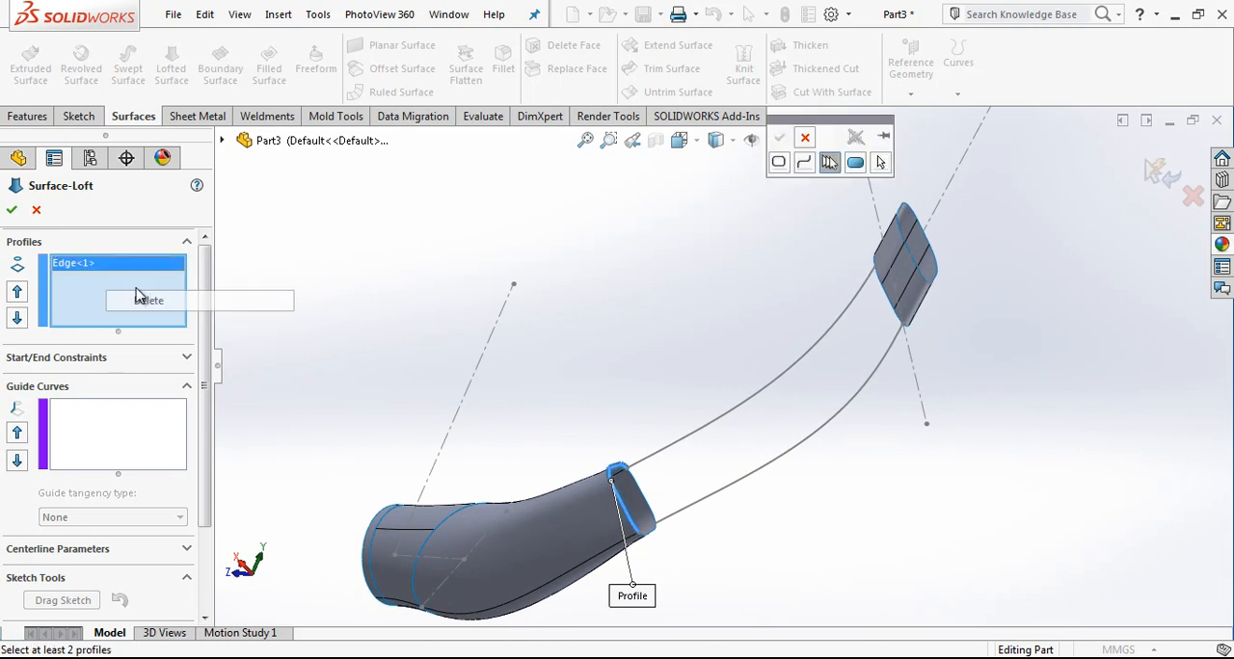
right_click(121, 276)
click(800, 202)
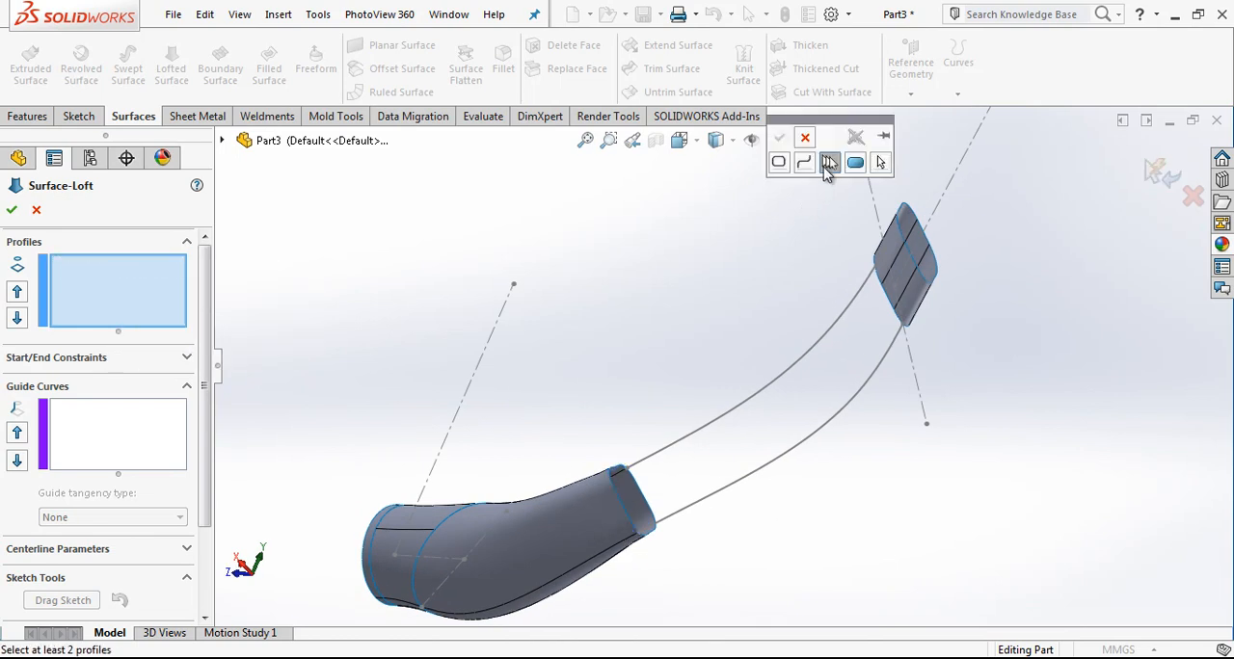
click(628, 494)
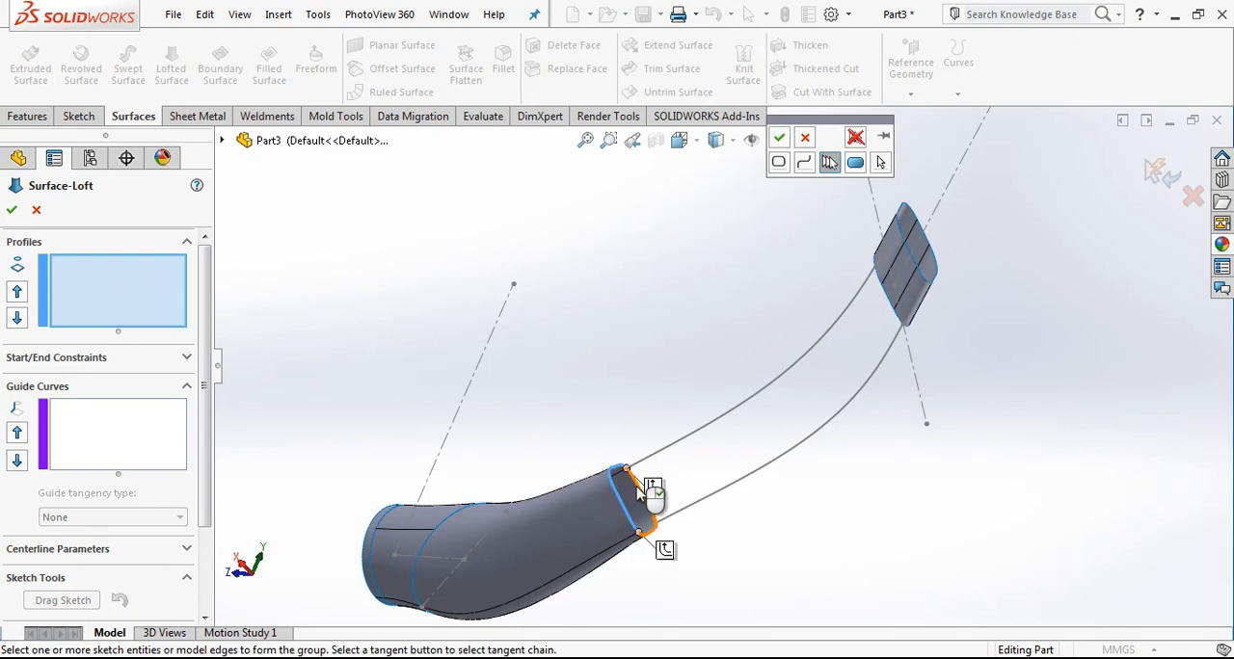
click(778, 140)
Step: Add all edges of the slanted band's opening facing the tube as a closed group for the second loft profile
right_click(146, 291)
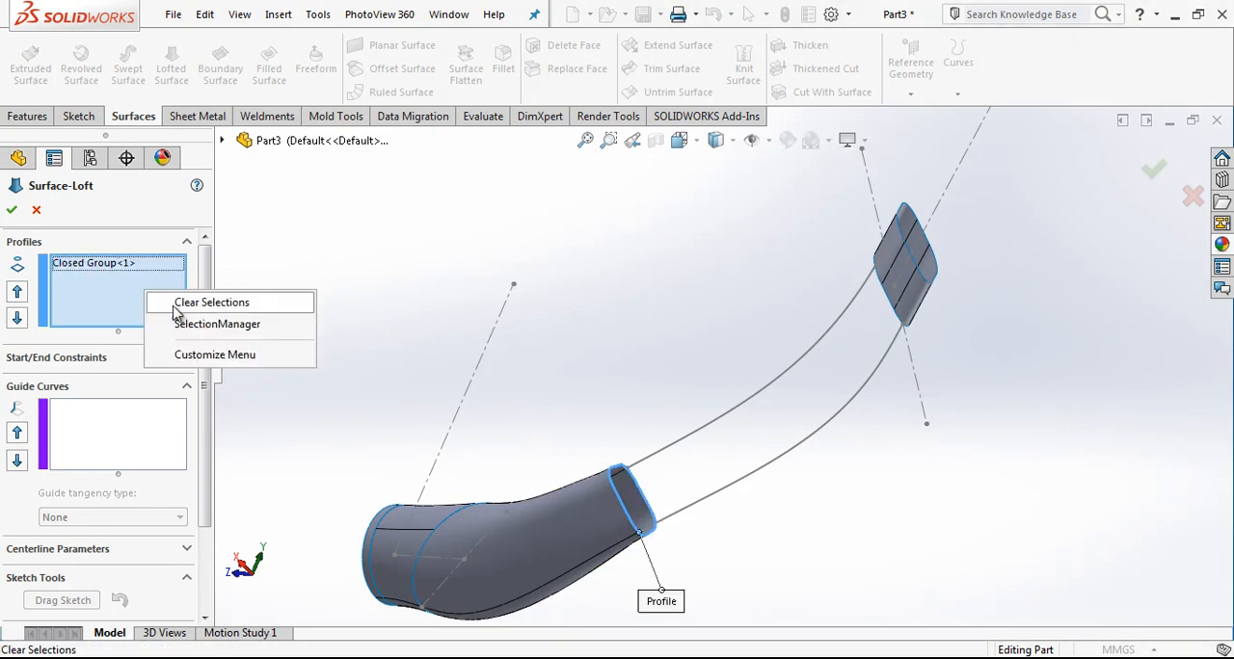
click(195, 323)
scroll(899, 320, up, 1)
middle_drag(899, 314, 991, 245)
scroll(887, 282, down, 4)
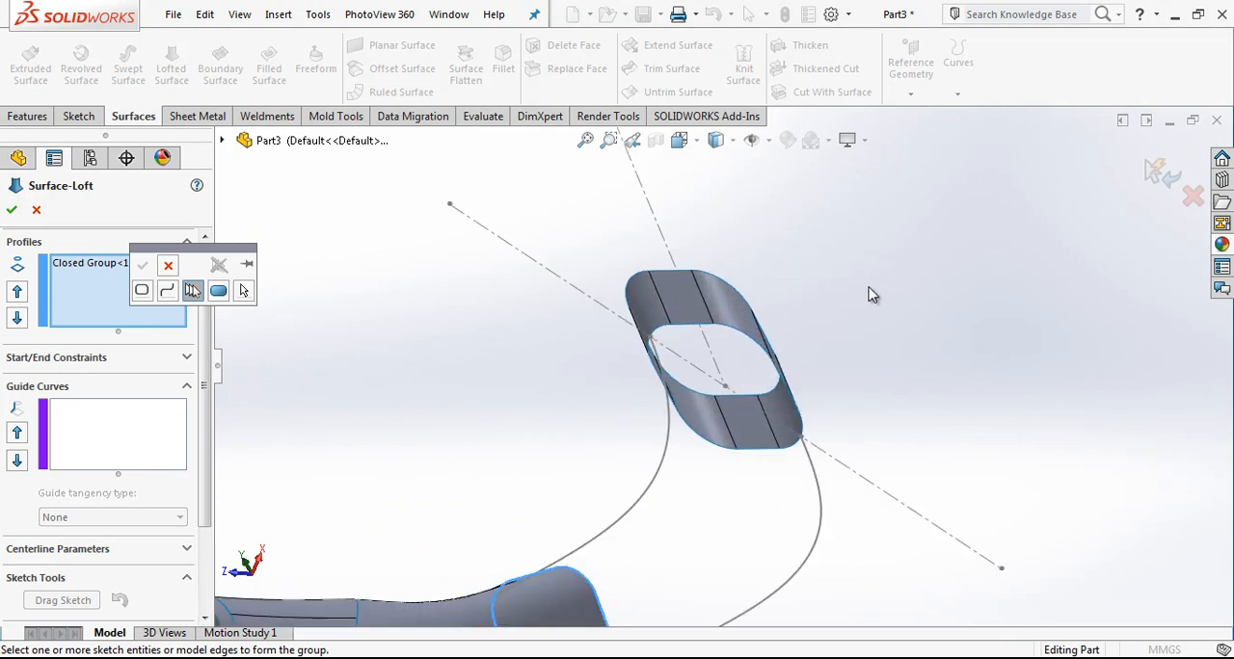
click(637, 340)
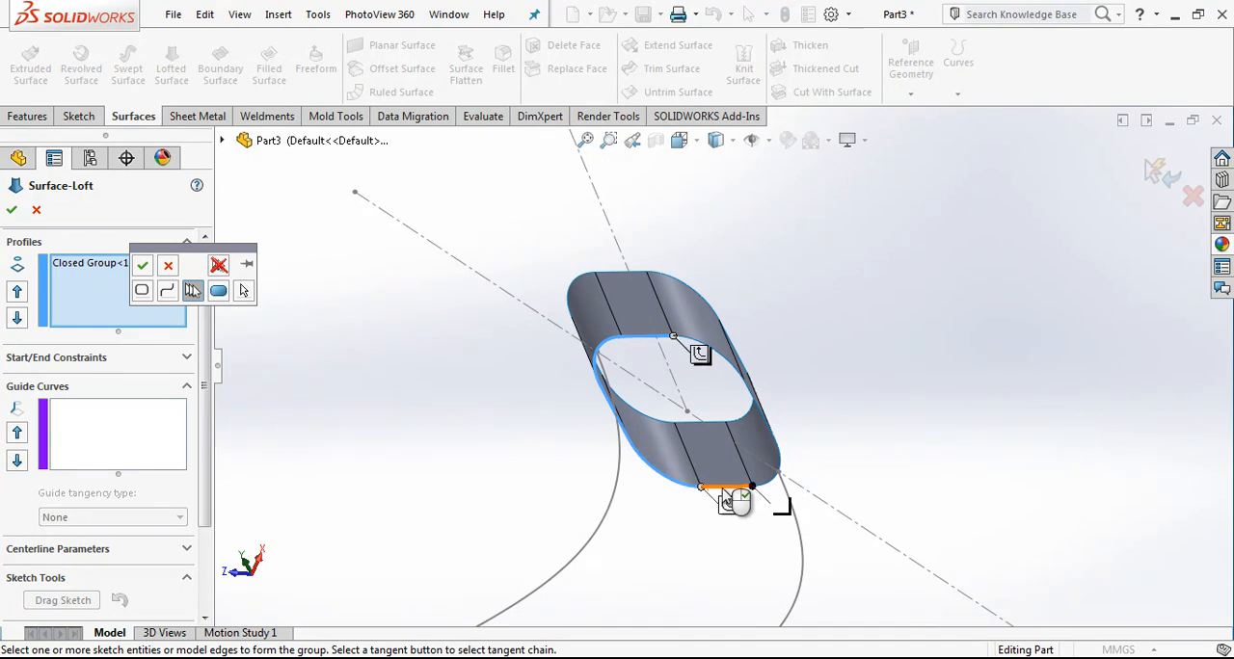
middle_drag(774, 440, 759, 407)
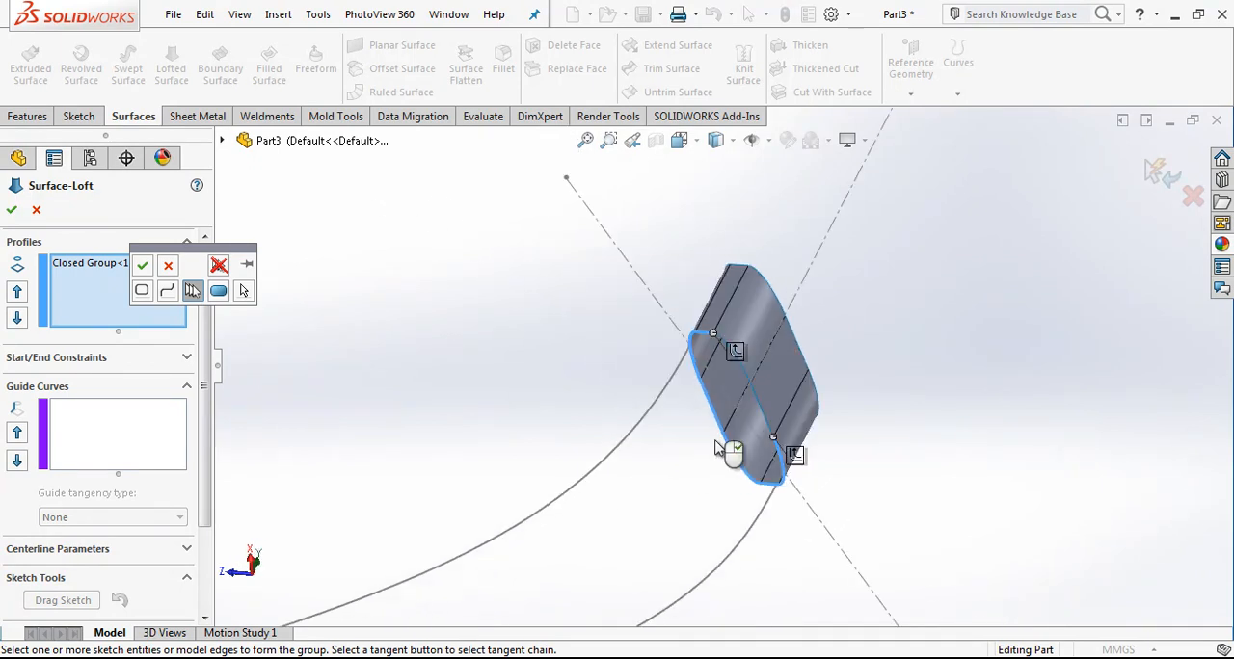
scroll(757, 403, down, 3)
click(732, 329)
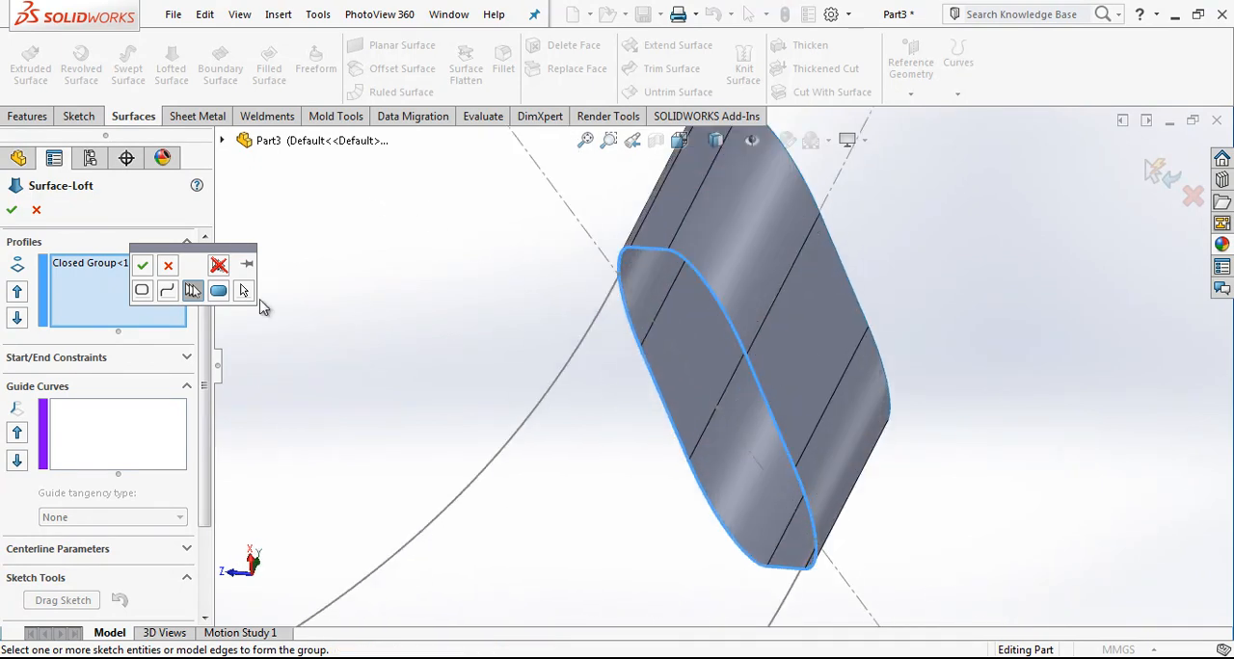
click(145, 266)
Step: Use the upper and lower splines as the loft's two guide curves
scroll(661, 377, up, 5)
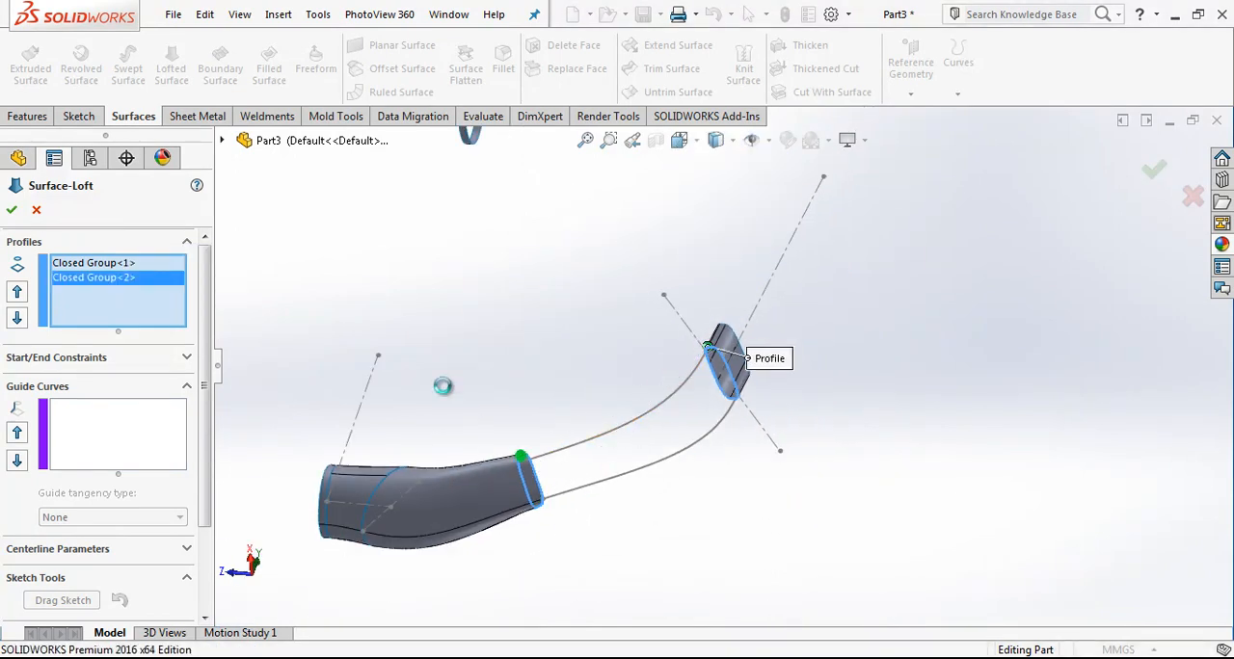
click(103, 433)
click(593, 439)
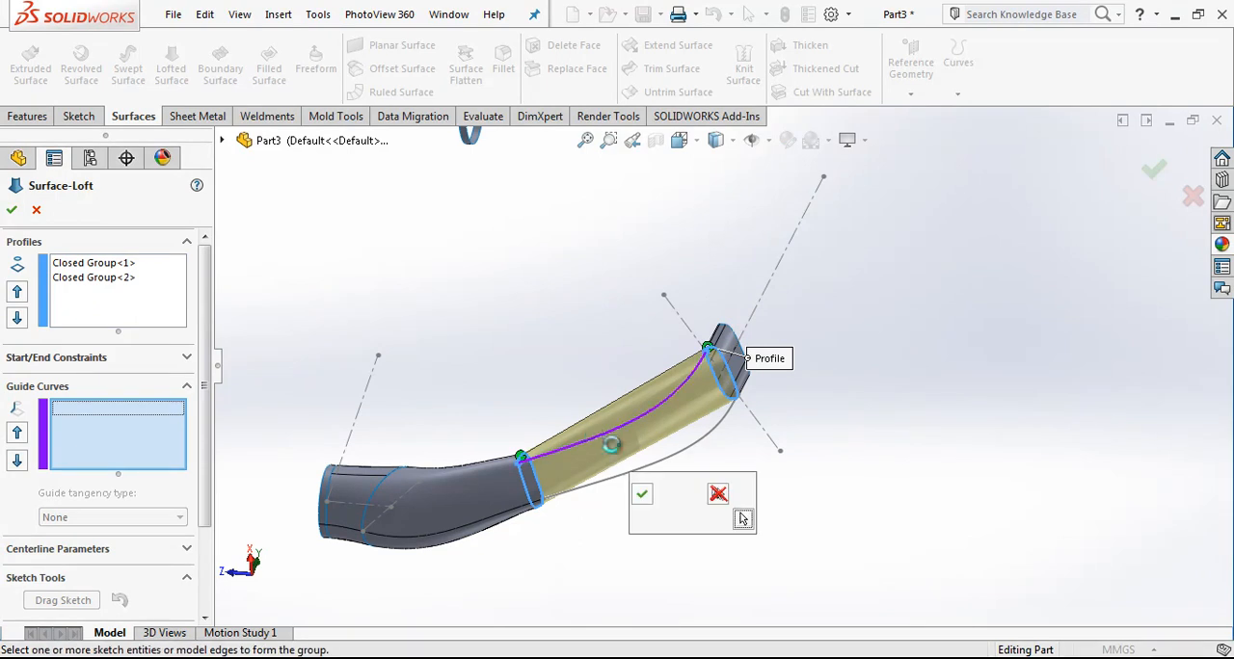
click(670, 465)
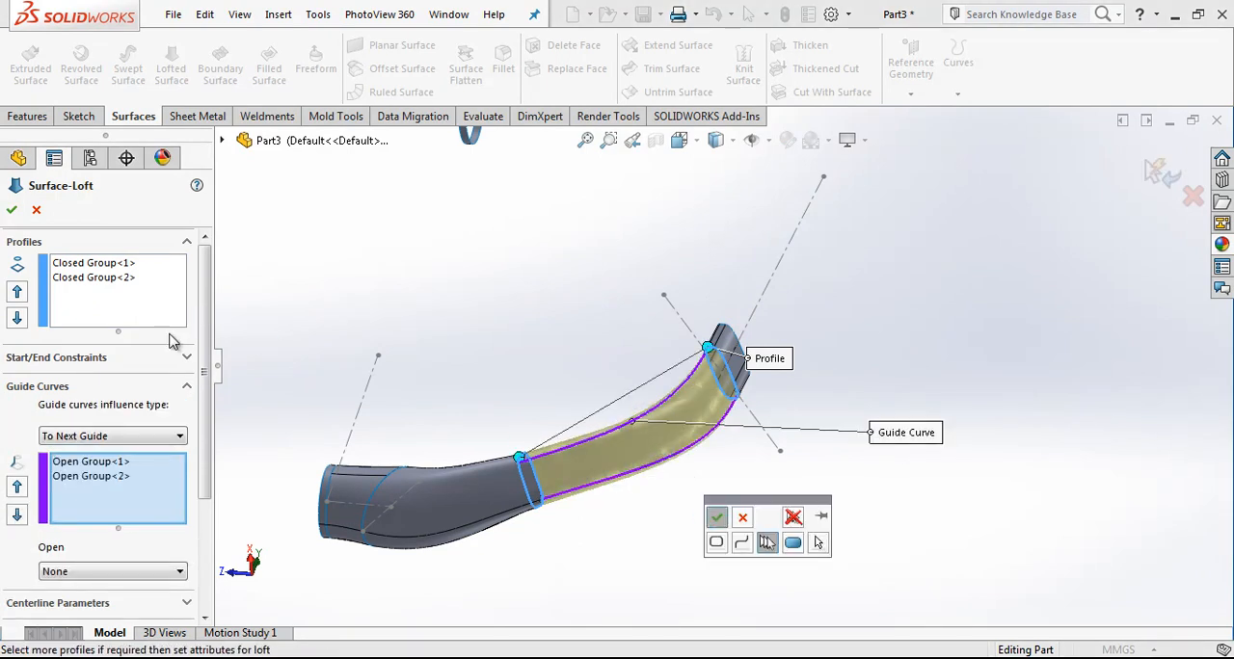
Step: Try a Tangency To Face end constraint on the loft and set the end constraint back to None
click(187, 358)
click(135, 441)
click(130, 472)
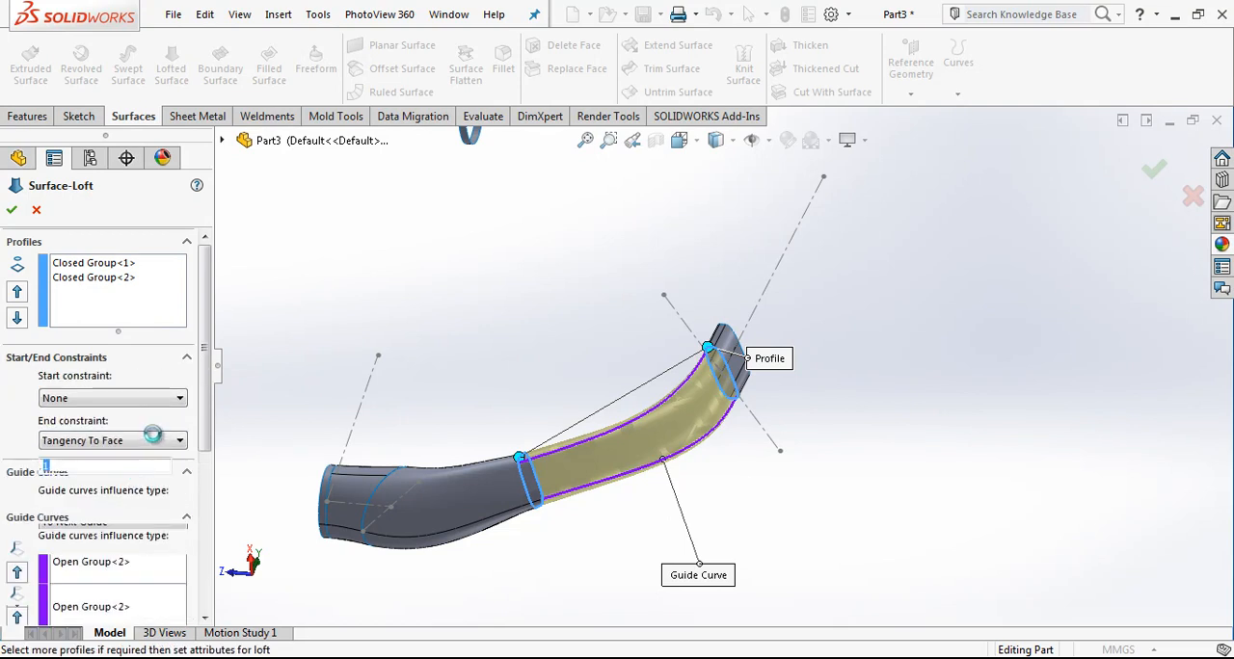
scroll(650, 430, down, 4)
scroll(645, 430, up, 2)
click(135, 440)
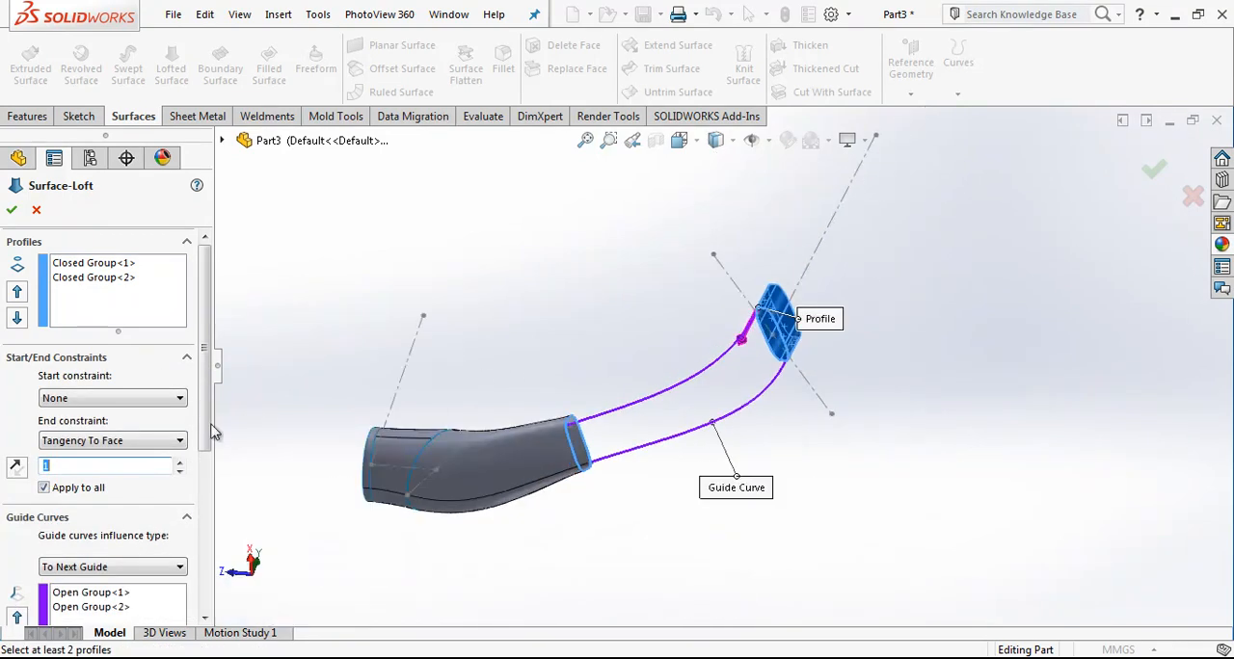
click(67, 452)
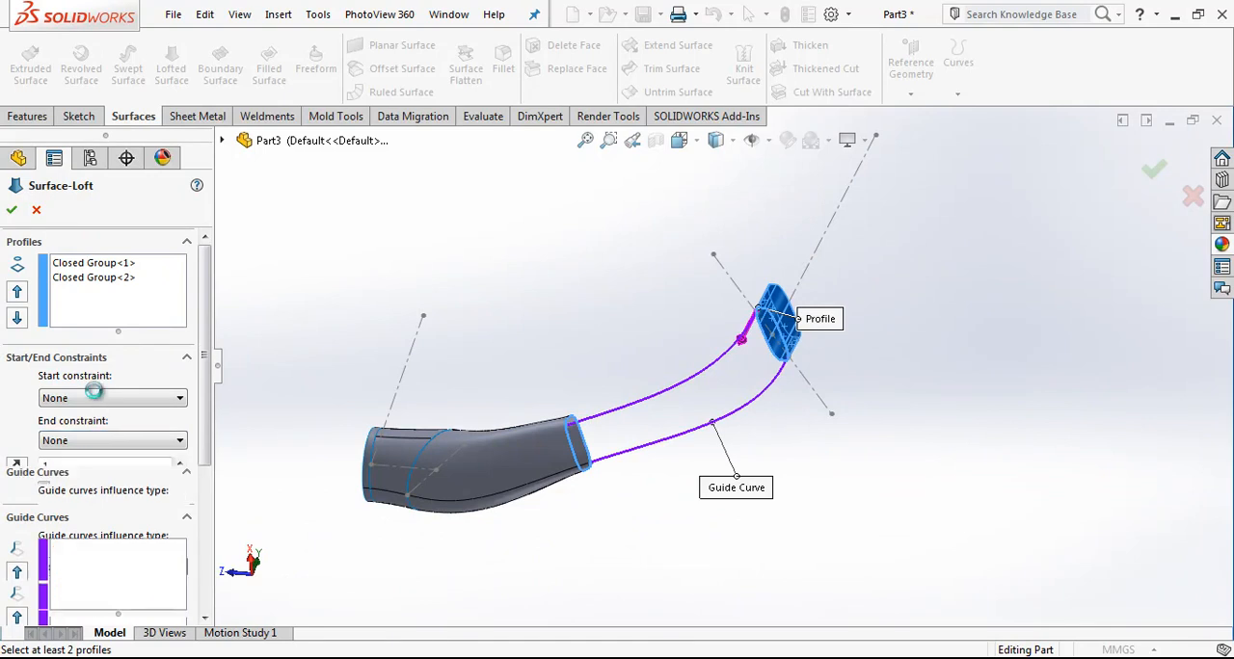
Step: Set the loft's start constraint to Tangency To Face and create the surface
click(100, 398)
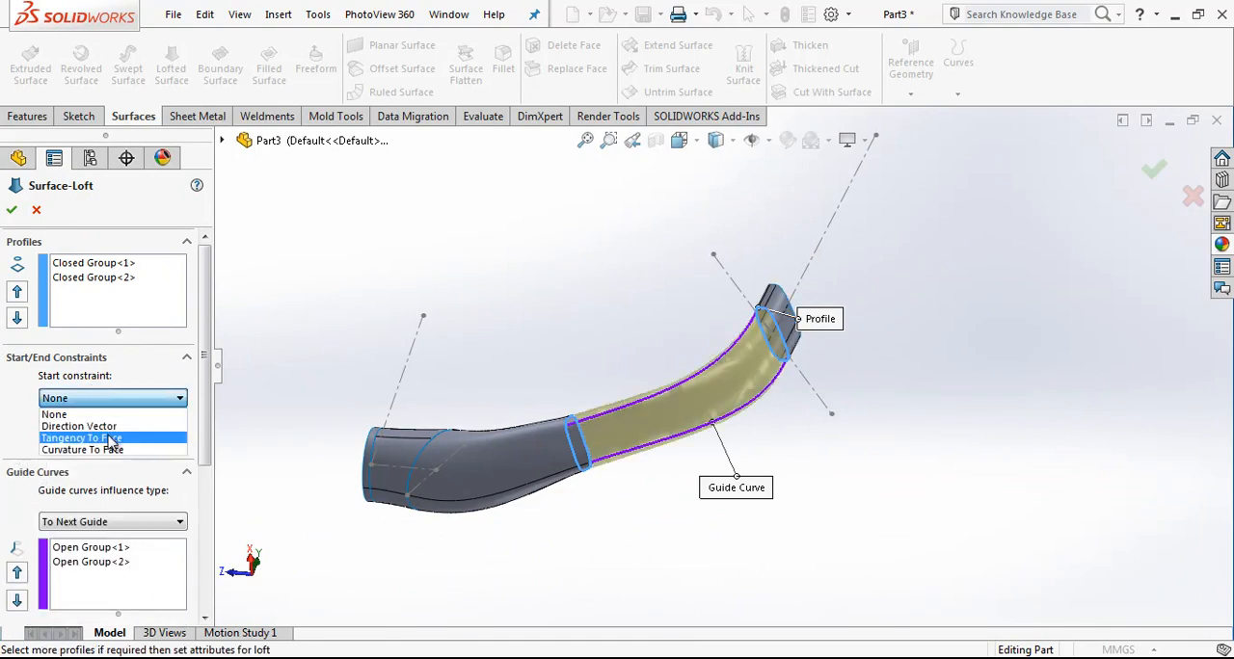
click(112, 439)
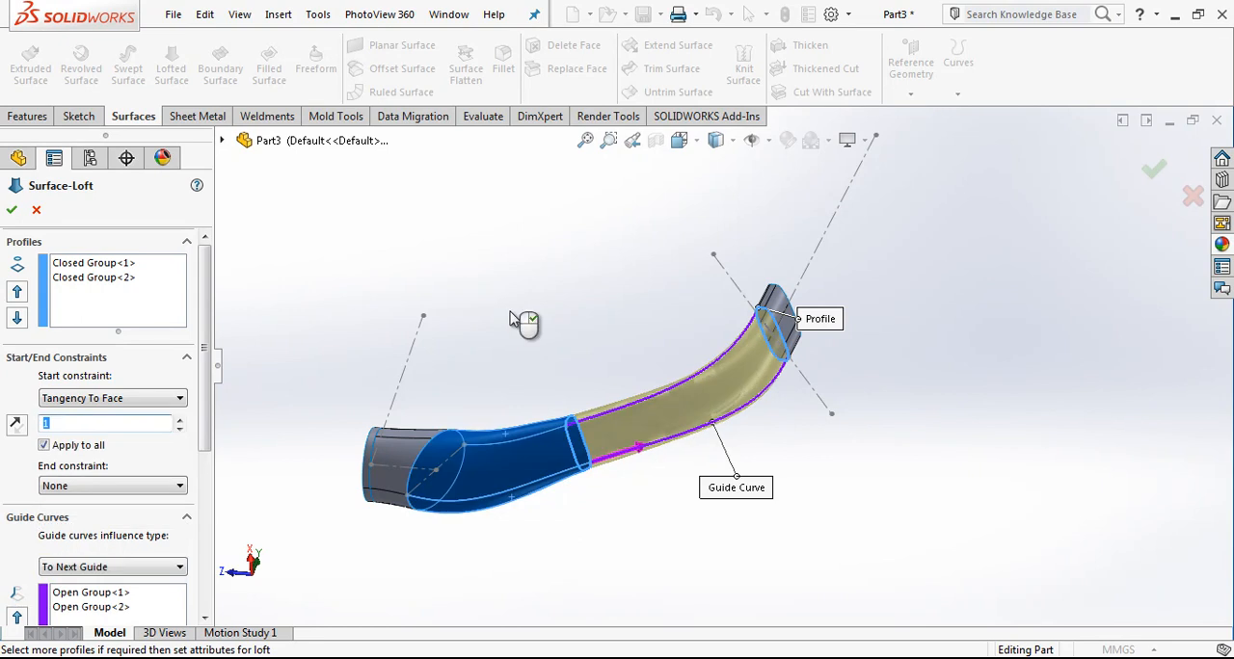
click(11, 209)
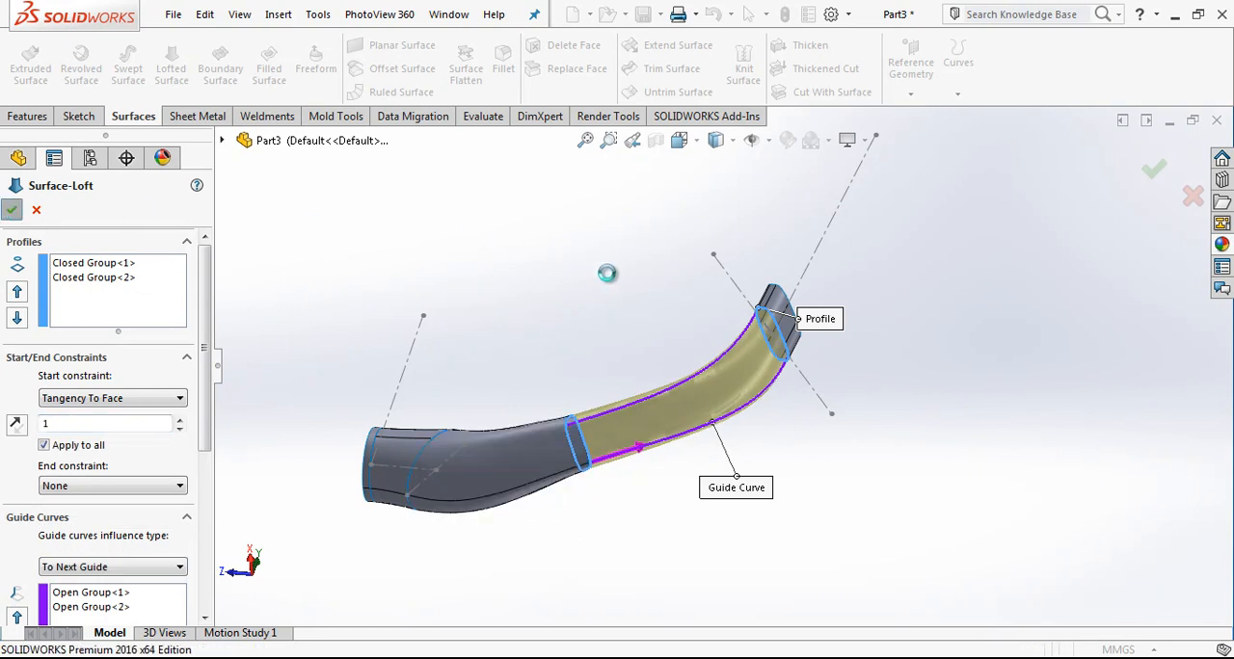
Step: Hide the construction-line sketch of the slanted band
middle_drag(621, 293, 761, 250)
click(678, 140)
click(789, 243)
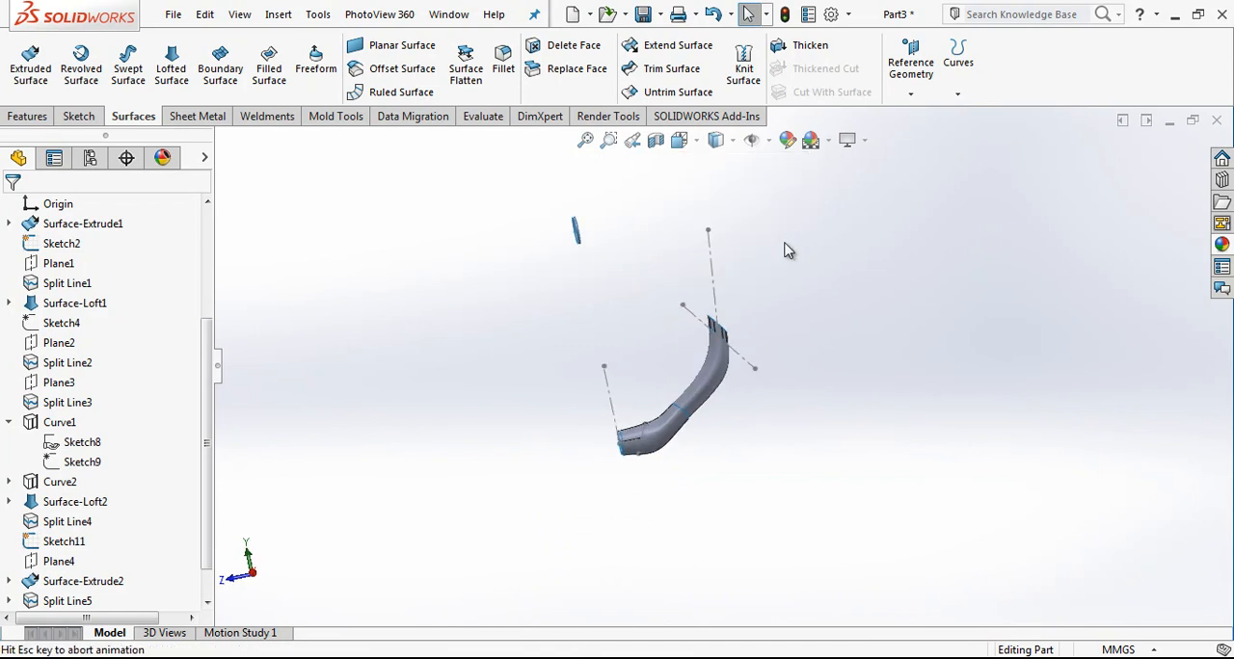
click(728, 301)
click(796, 242)
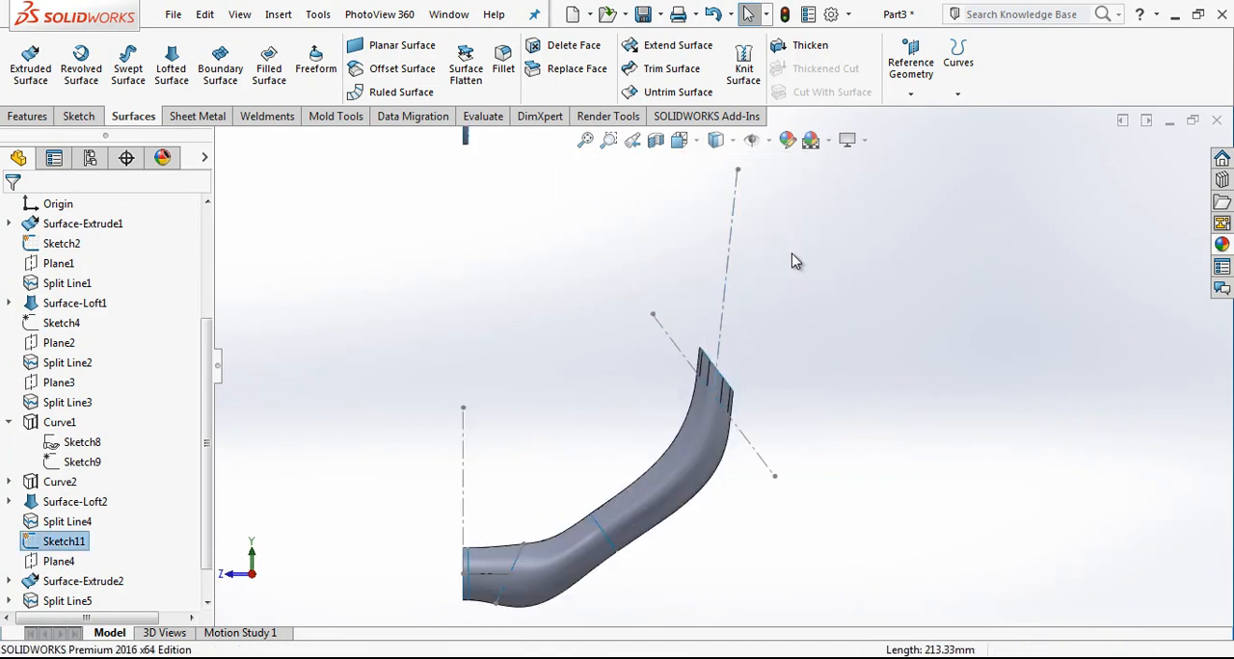
Step: On the Right Plane, sketch two slanted lines above the tube's end, about 122 mm and 186 mm long
drag(208, 418, 114, 301)
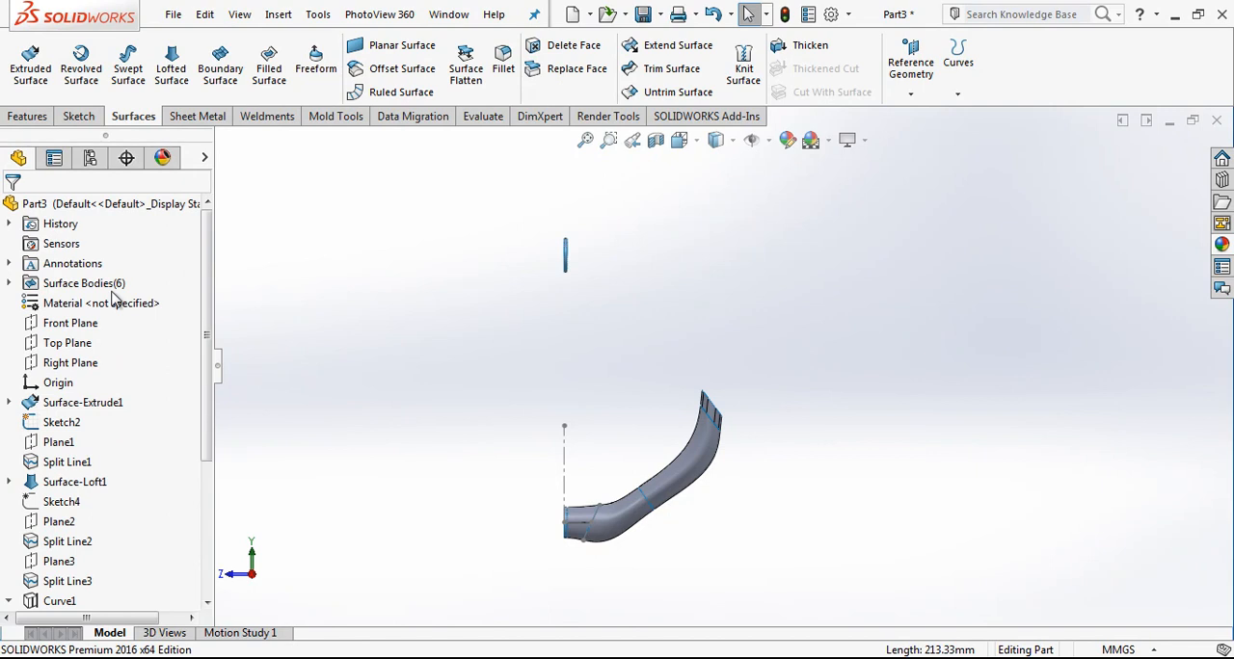
click(79, 362)
click(100, 344)
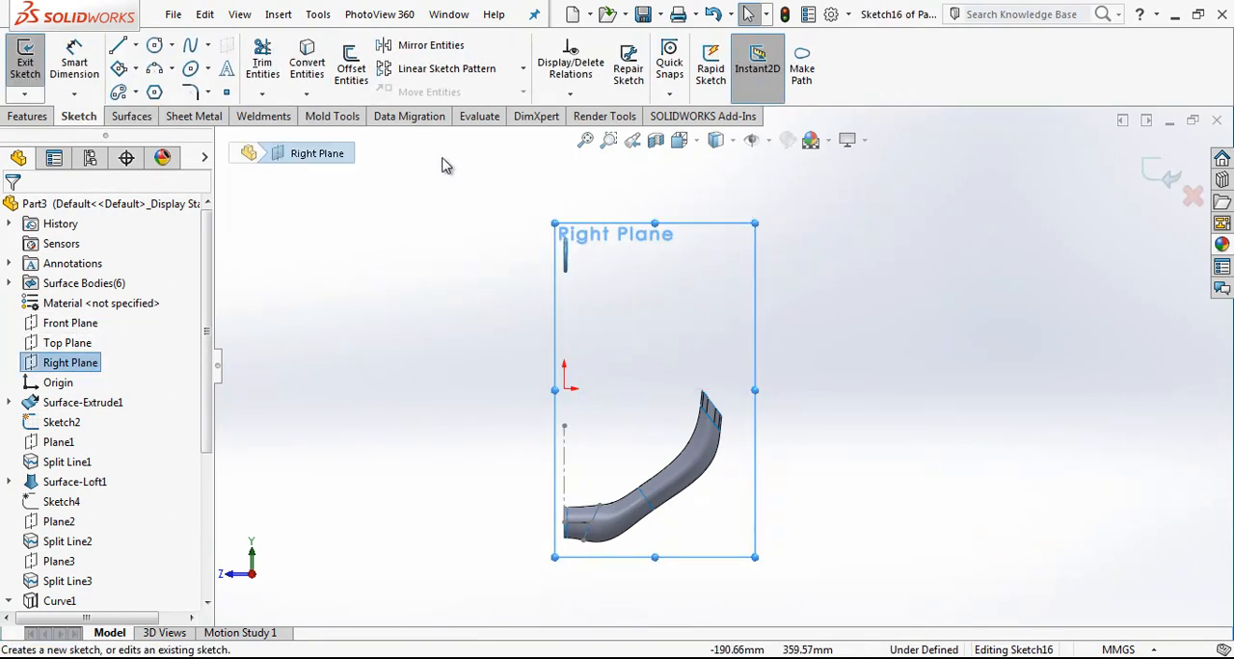
key(l)
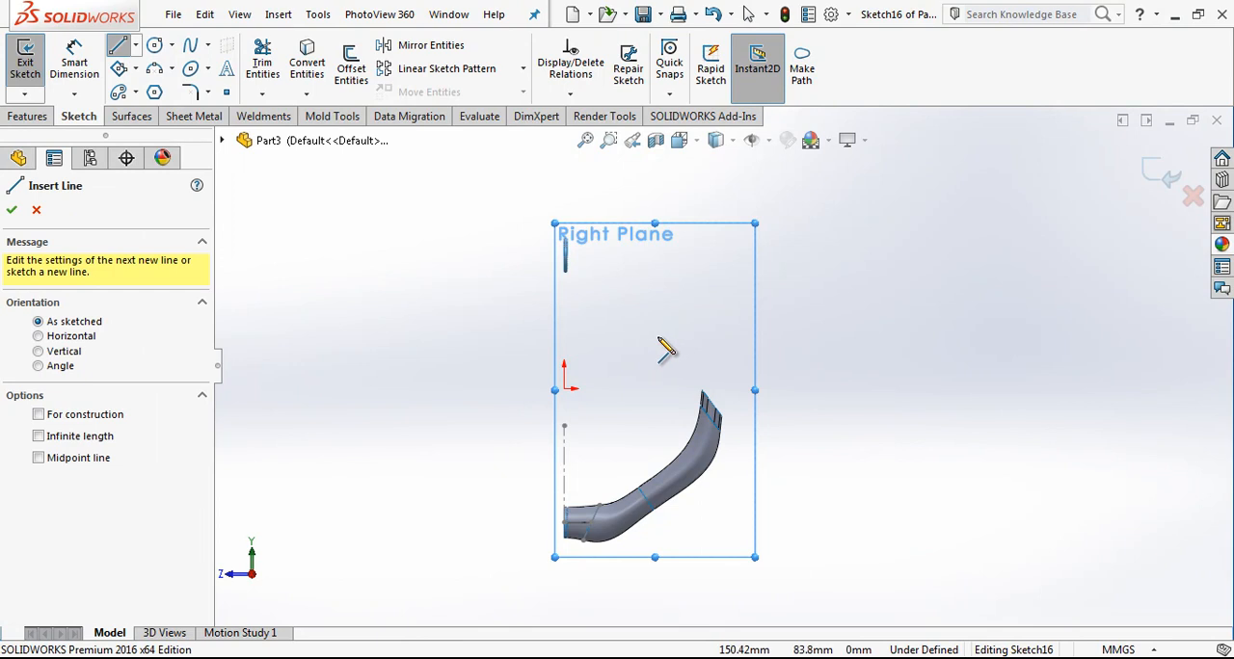
click(683, 268)
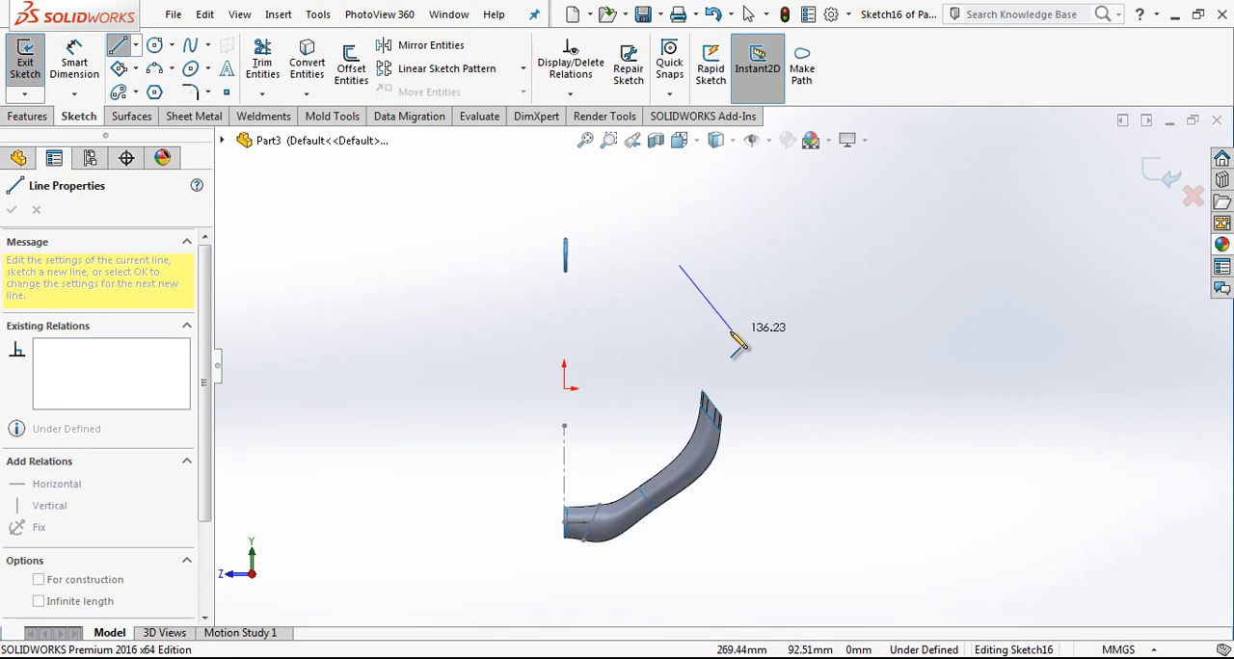
double_click(719, 331)
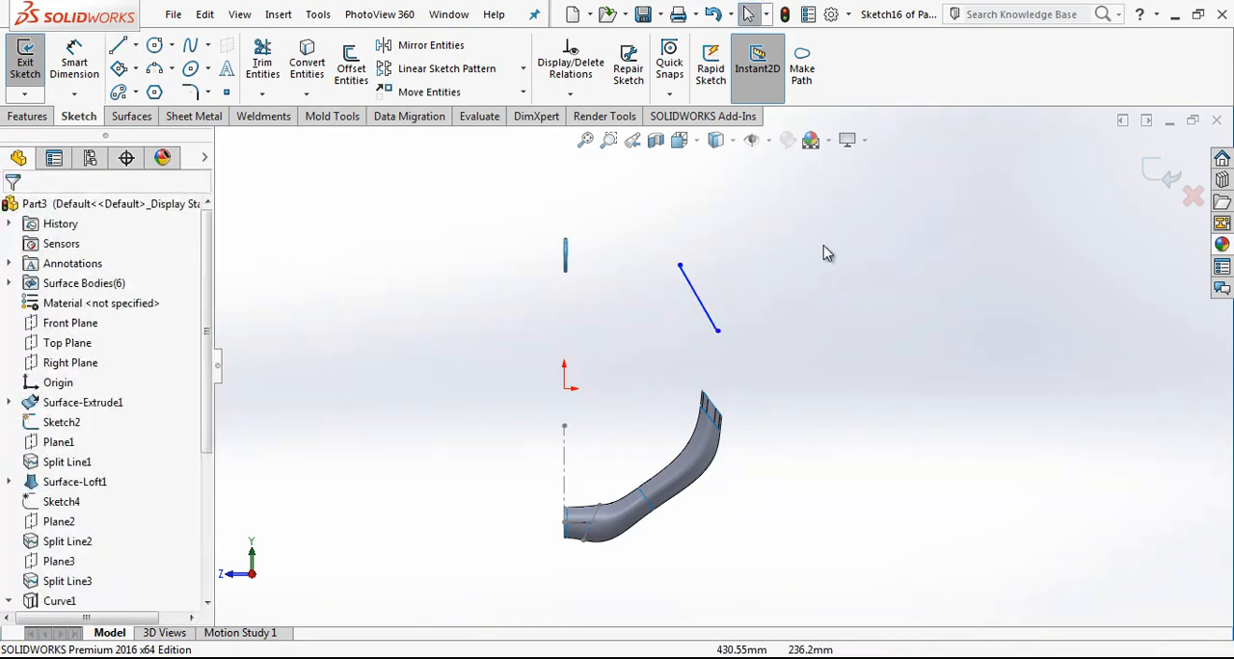
click(680, 359)
click(781, 303)
key(Escape)
Step: Attach the shorter line's lower endpoint to the longer line's midpoint and make the two lines perpendicular
click(748, 324)
ctrl+click(719, 331)
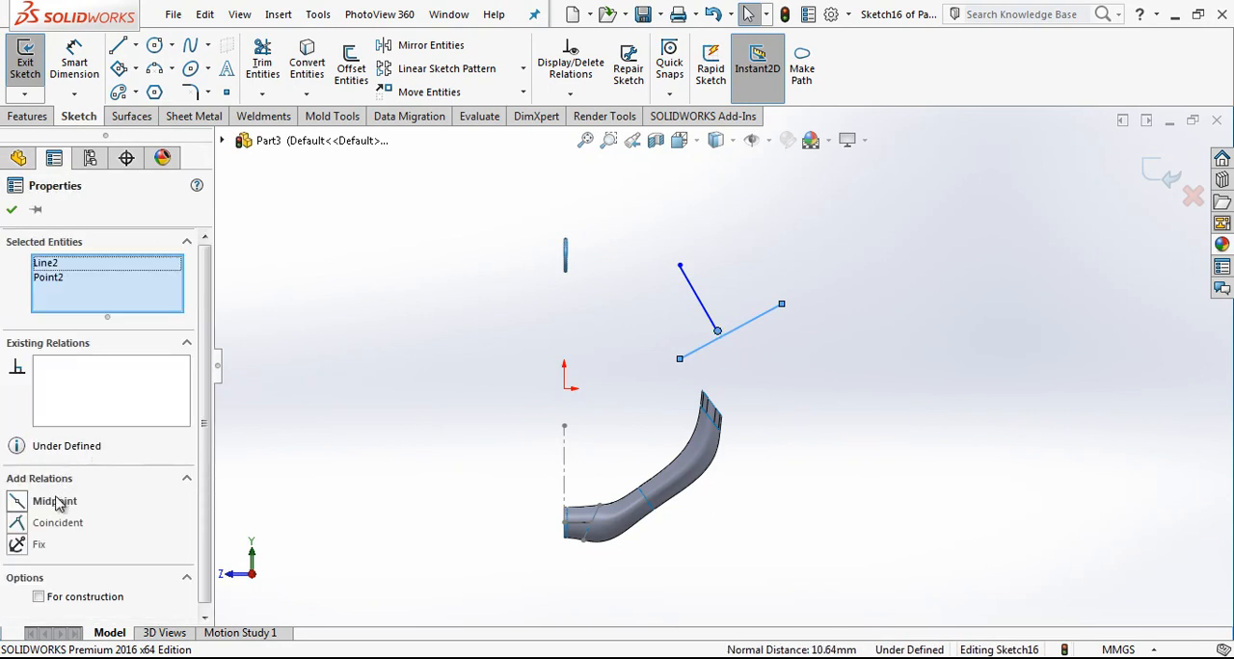
click(55, 501)
click(728, 328)
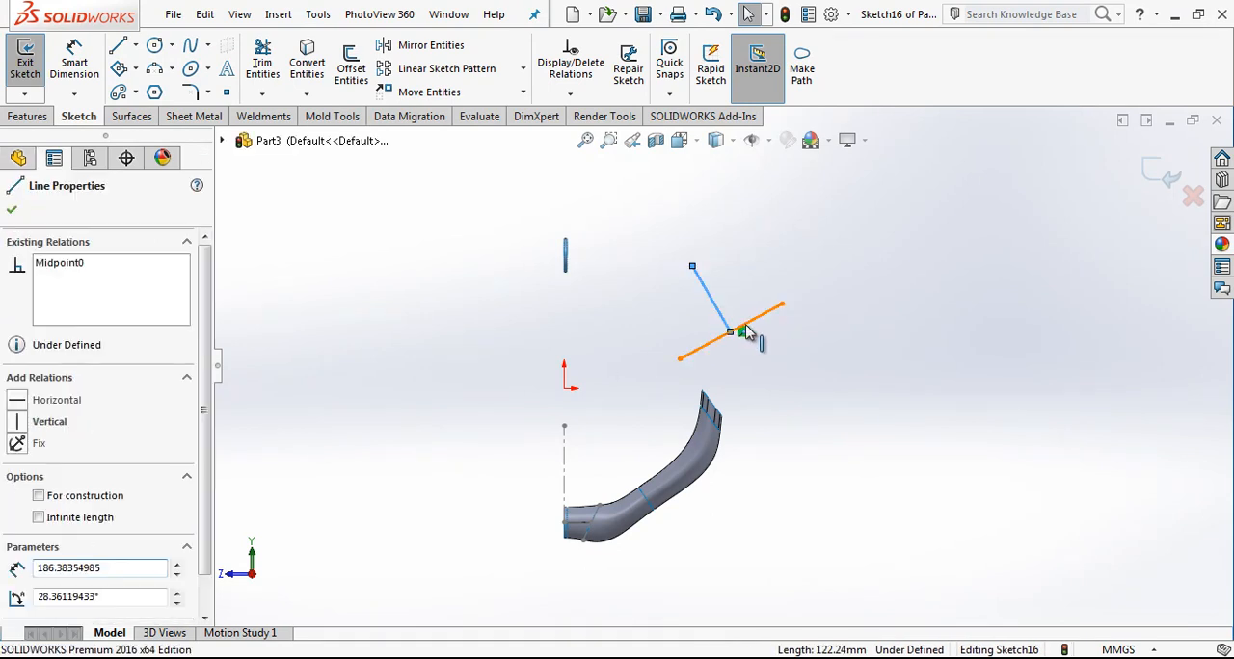
ctrl+click(743, 325)
click(769, 349)
Step: Convert both slanted lines to construction geometry
drag(871, 244, 689, 301)
click(738, 319)
scroll(736, 337, down, 3)
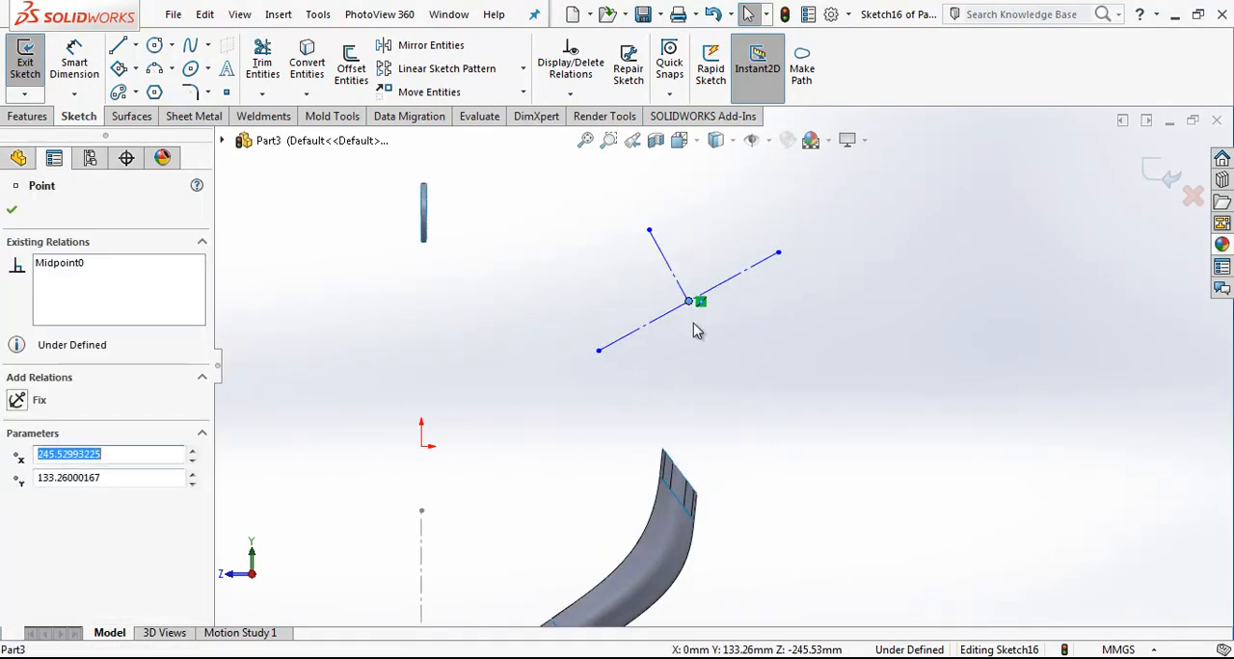
click(717, 362)
scroll(720, 368, up, 2)
scroll(678, 353, up, 1)
Step: Dimension the angle between the vertical centerline and the shorter slanted line as 35.5°, and place its text near the upper ring
click(76, 69)
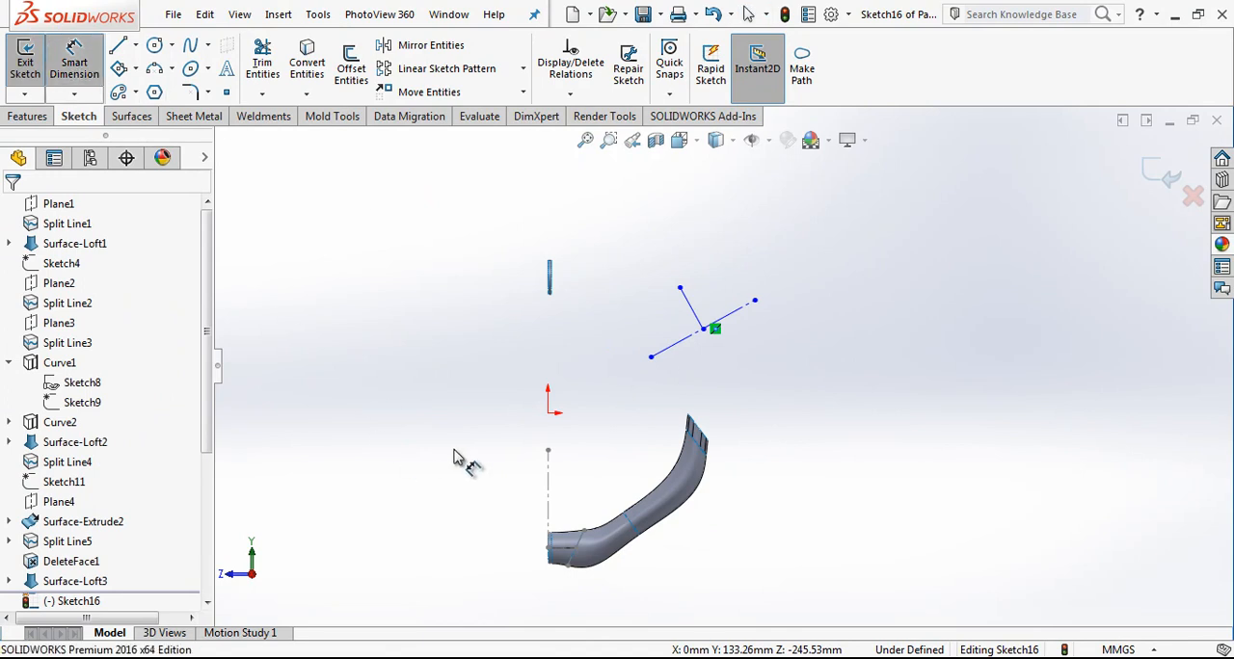
click(549, 482)
click(707, 326)
click(642, 327)
text(35.5)
key(Return)
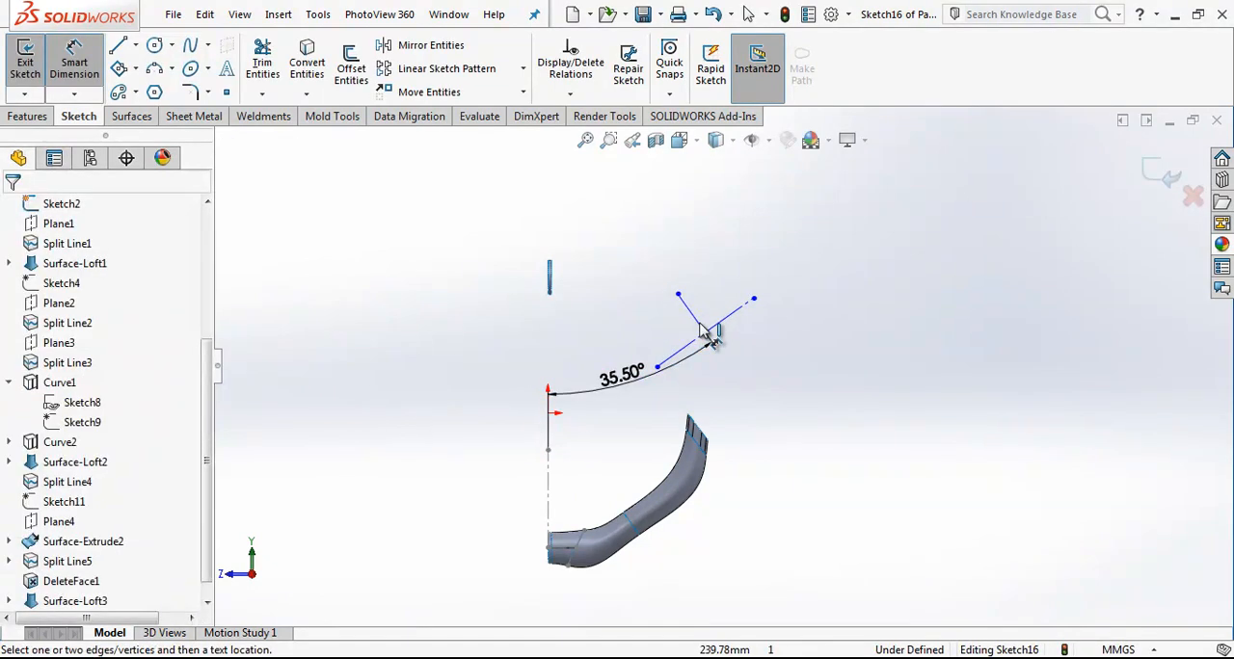
drag(634, 382, 580, 264)
Step: Dimension the slanted lines' junction point 161 mm horizontally from the vertical centerline
scroll(686, 335, down, 2)
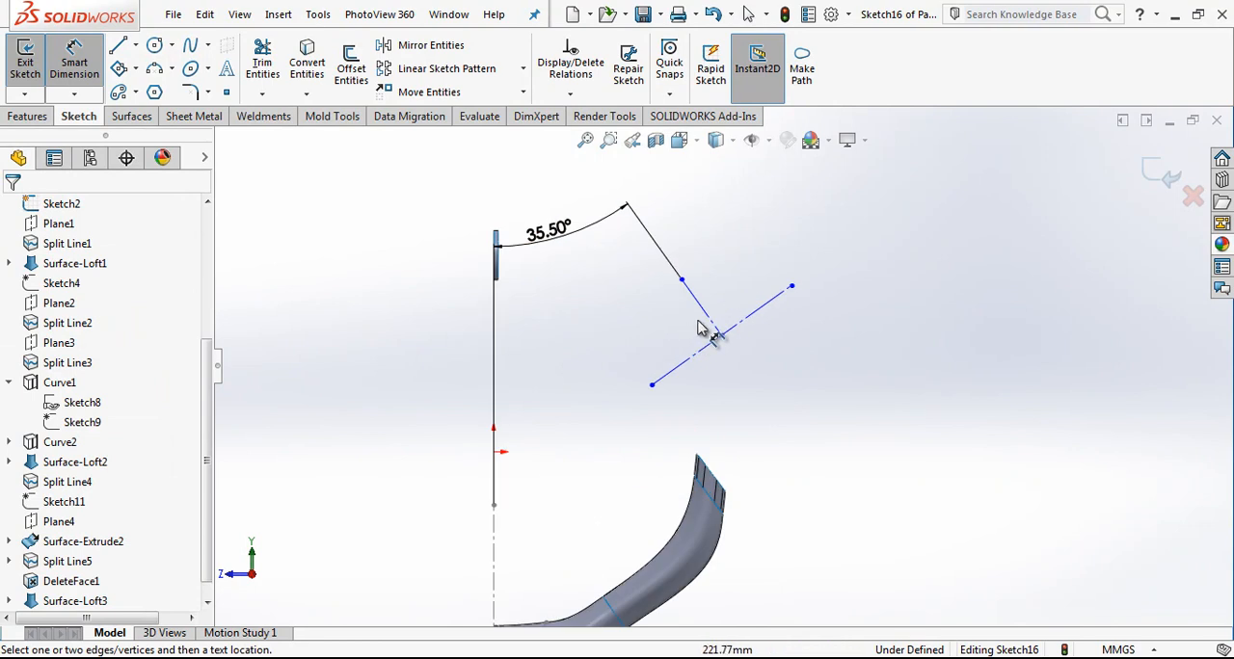
click(712, 326)
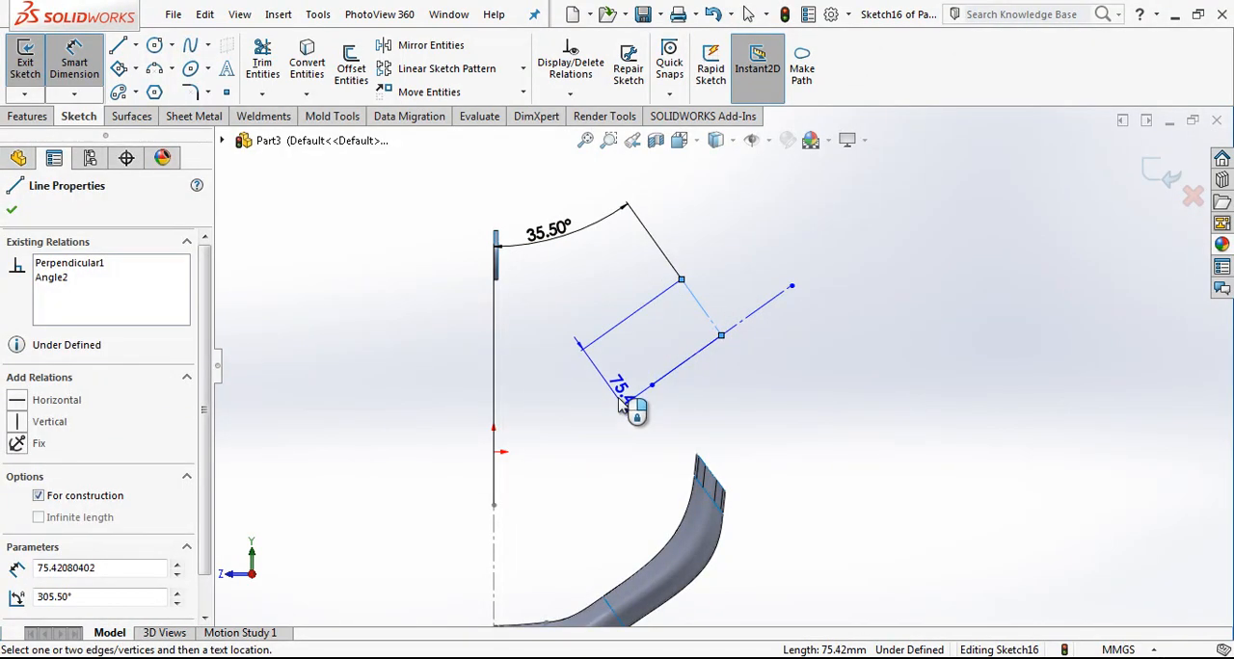
key(Escape)
click(721, 336)
click(495, 553)
click(586, 338)
text(161)
key(Return)
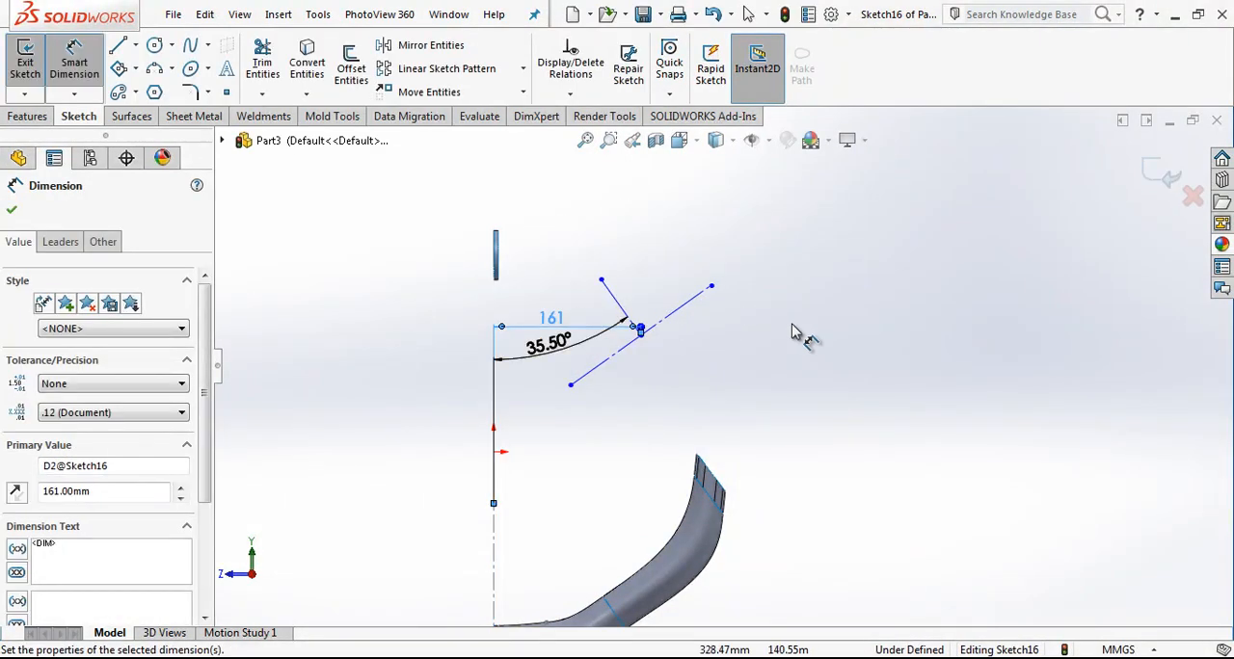
Step: Dimension the slanted lines' junction point 355 mm above the centre of the lower ring
scroll(752, 353, down, 3)
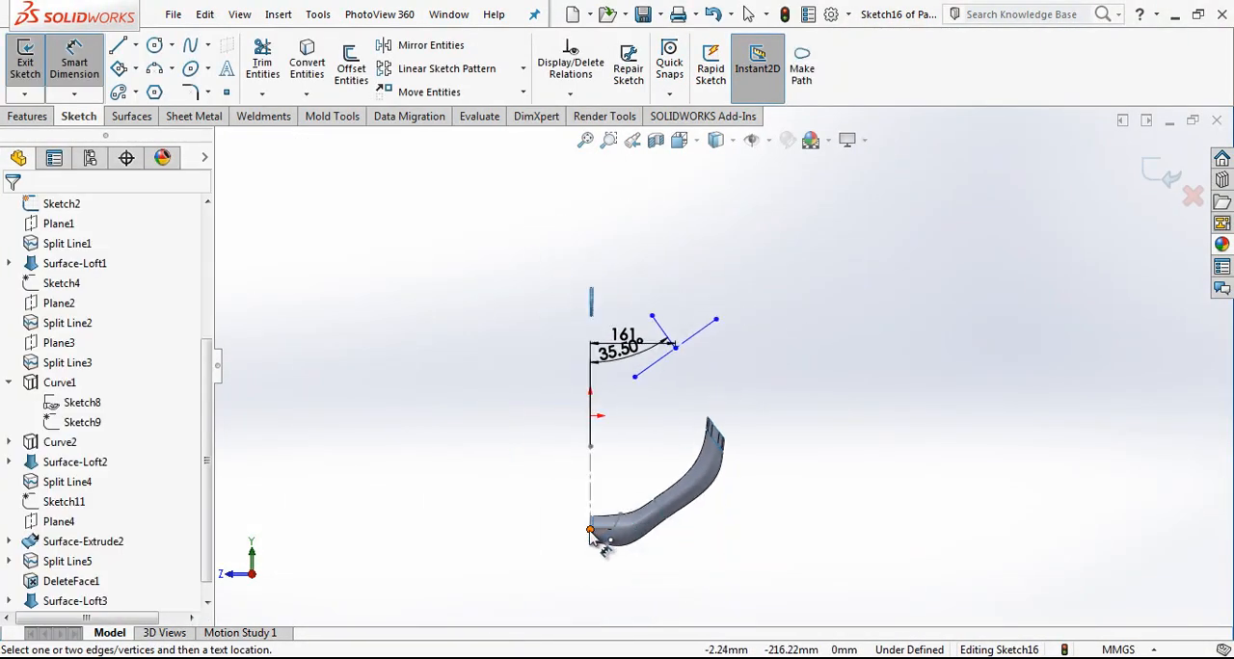
scroll(692, 397, up, 3)
click(665, 293)
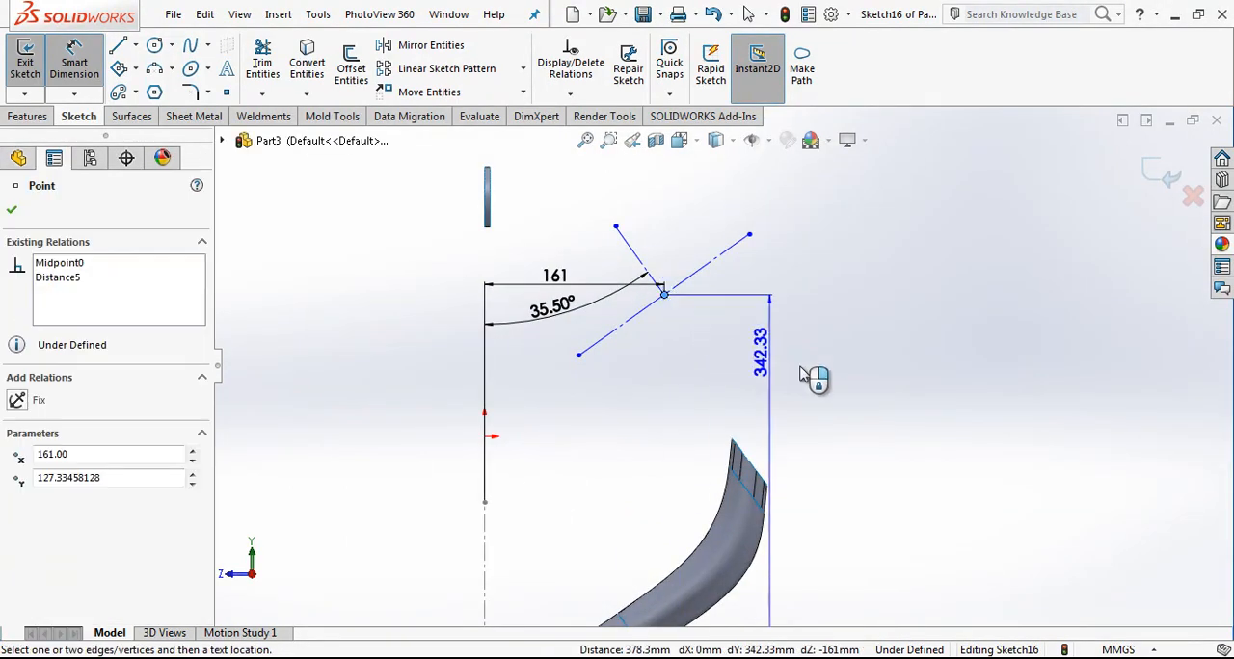
click(858, 390)
text(355)
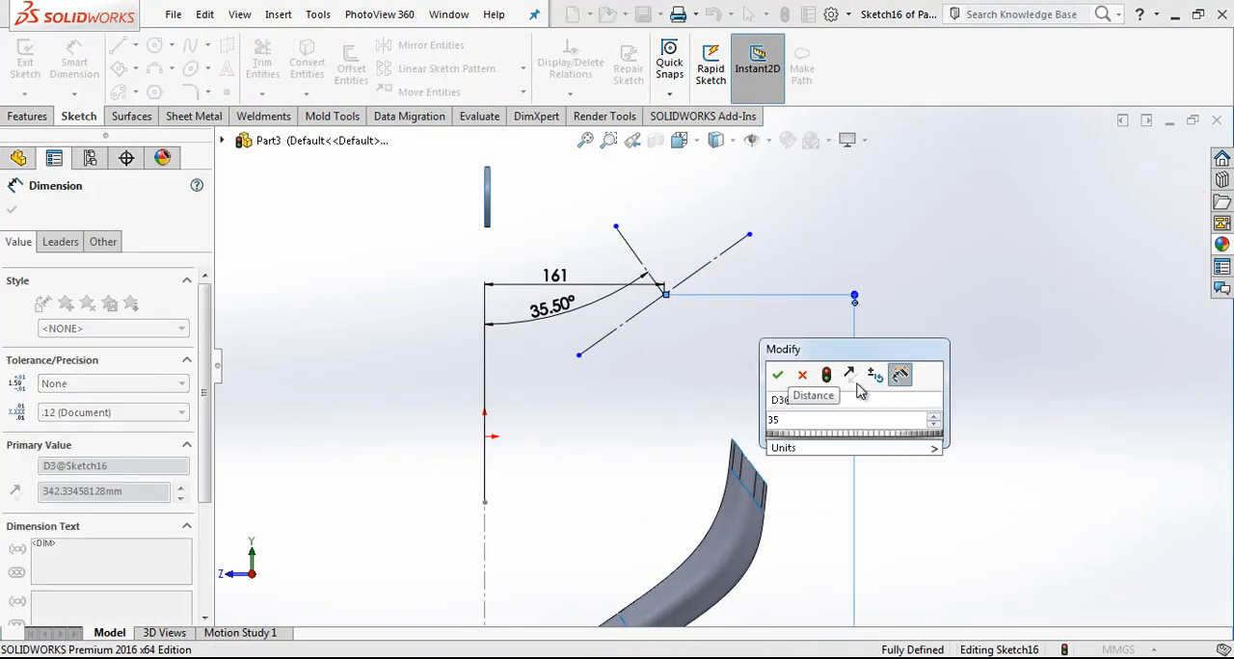
key(Return)
click(887, 403)
scroll(870, 388, down, 1)
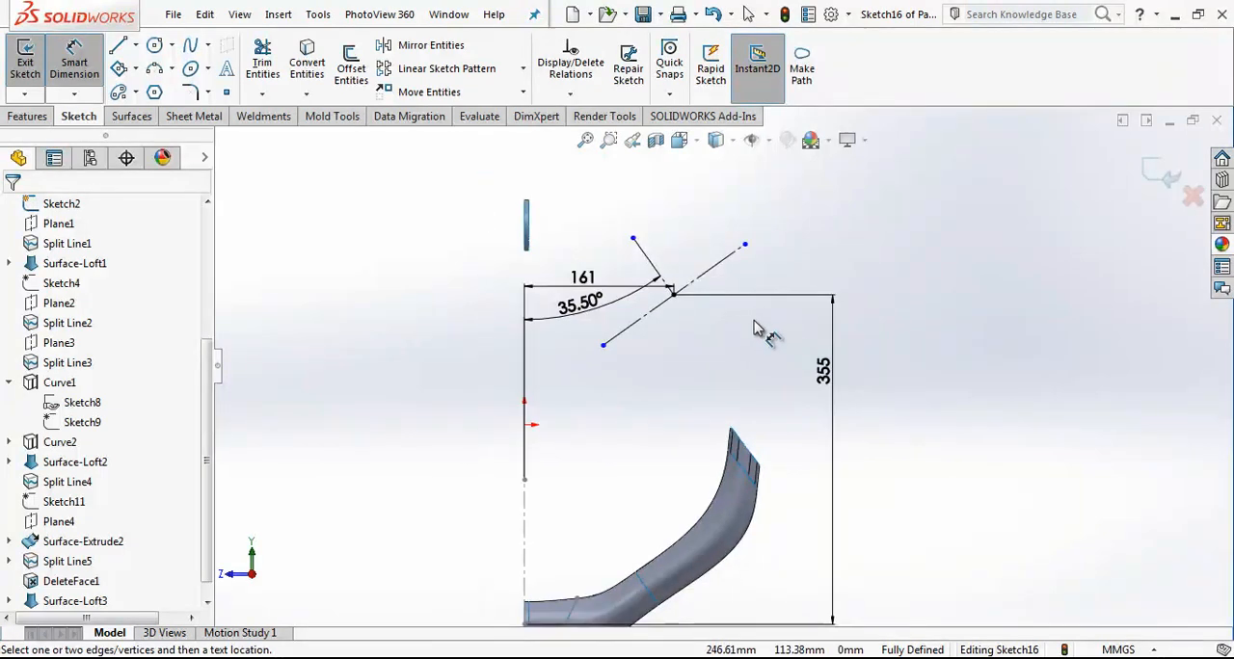
Step: Finish the sketch and create a reference plane perpendicular to the shorter construction line through the junction point
click(1138, 174)
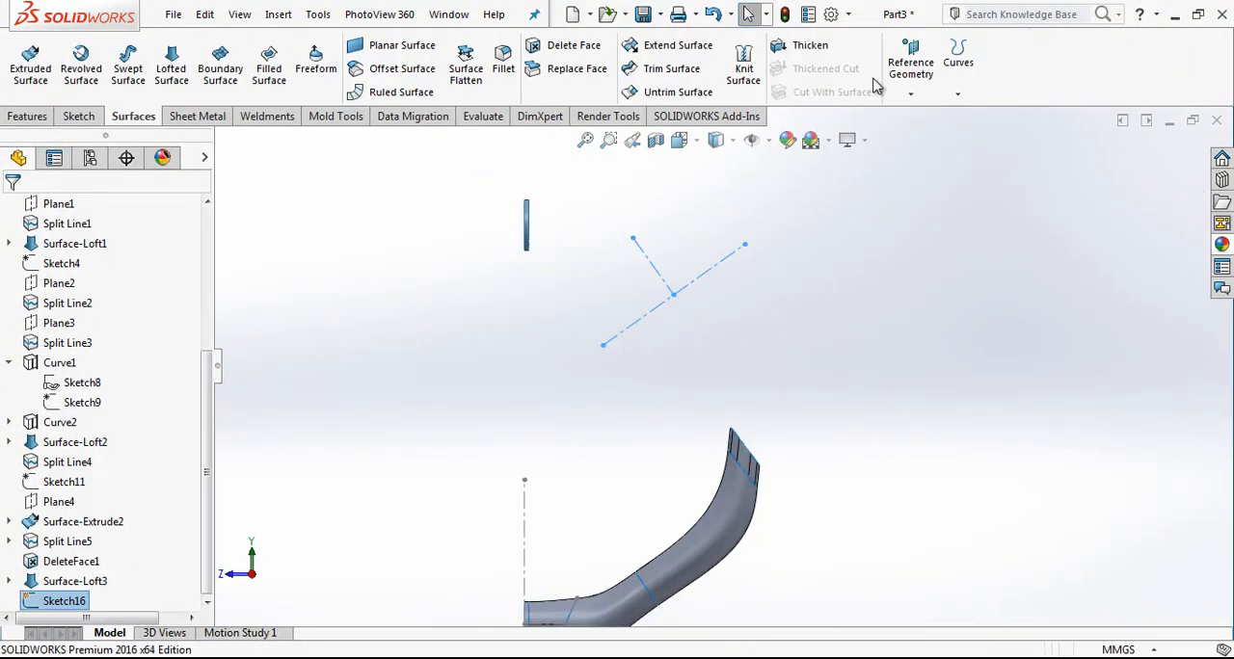
click(923, 96)
click(926, 115)
click(672, 296)
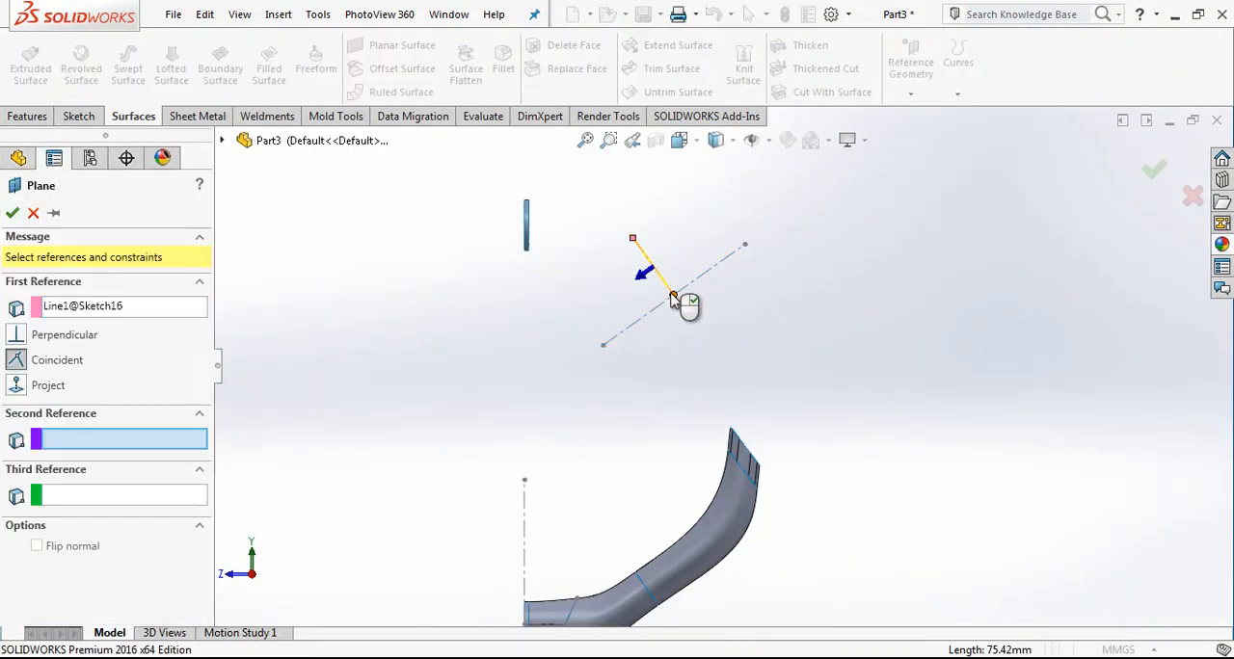
click(673, 297)
key(Return)
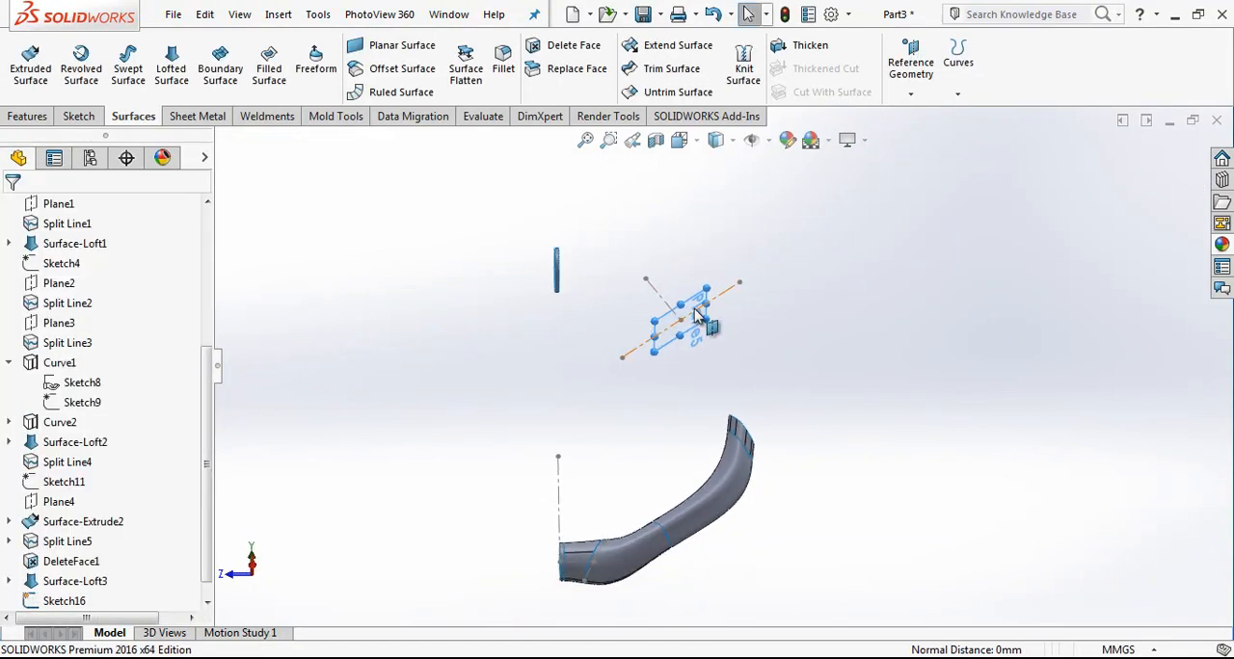
Step: On the new slanted plane, sketch an ellipse about 133 by 63 mm centred near the junction point
scroll(696, 313, down, 3)
right_click(698, 313)
click(719, 243)
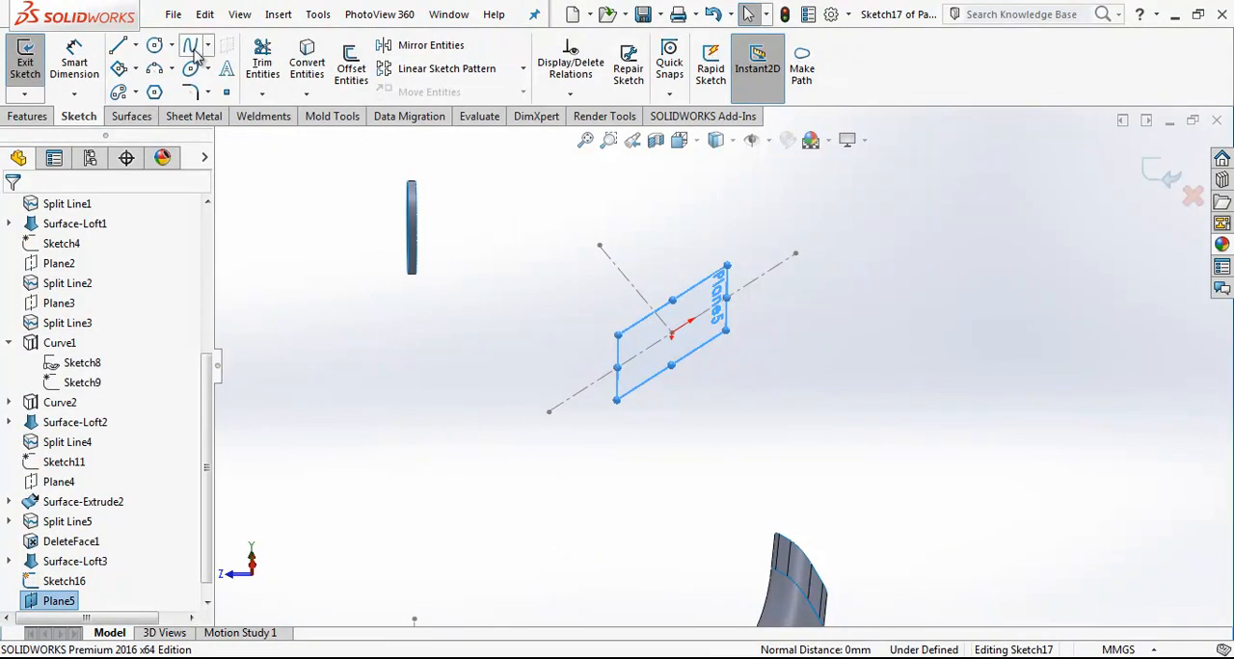
click(673, 335)
click(722, 324)
click(699, 271)
key(Escape)
Step: Align the ellipse's centre and long-axis endpoint with a Vertical relation, and make the centre coincident with the junction point
scroll(709, 304, down, 1)
click(667, 342)
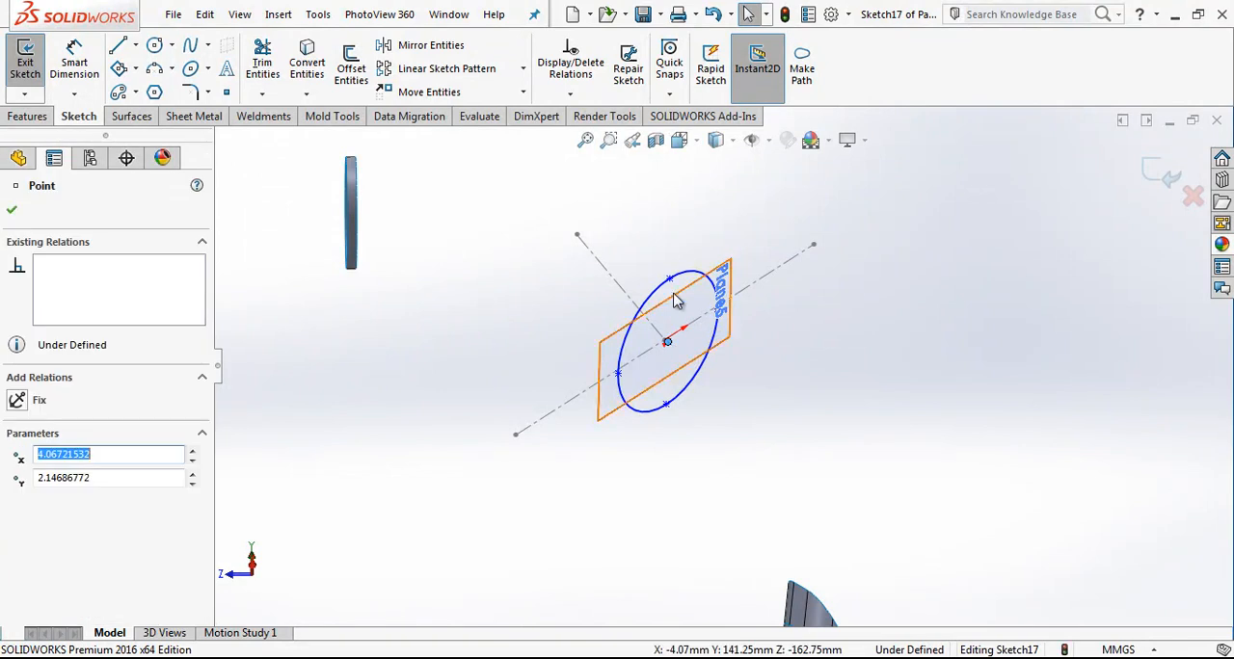
ctrl+click(669, 278)
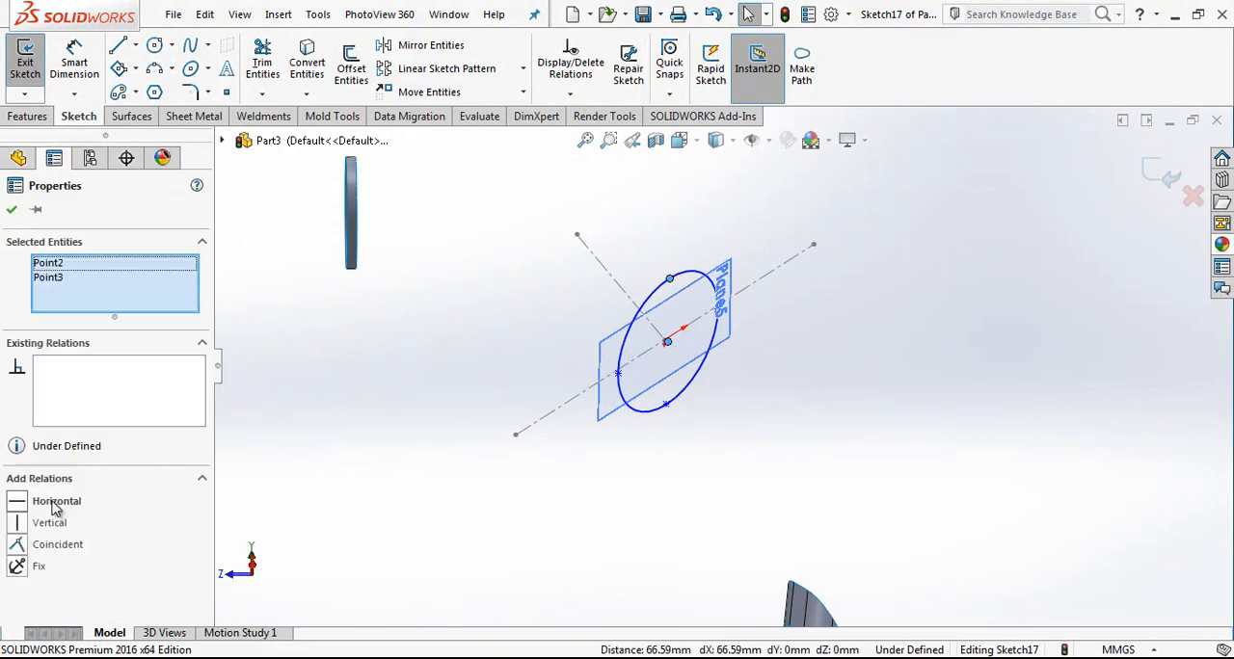
click(77, 525)
key(Escape)
scroll(665, 347, down, 1)
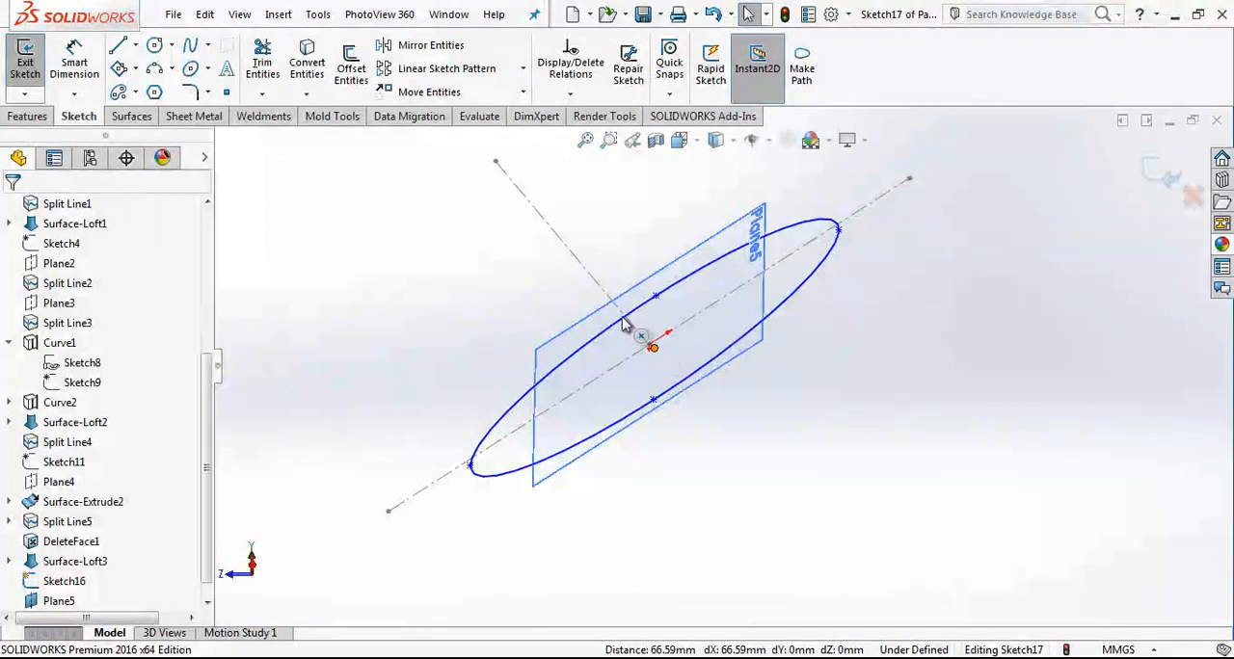
click(649, 345)
drag(649, 345, 648, 346)
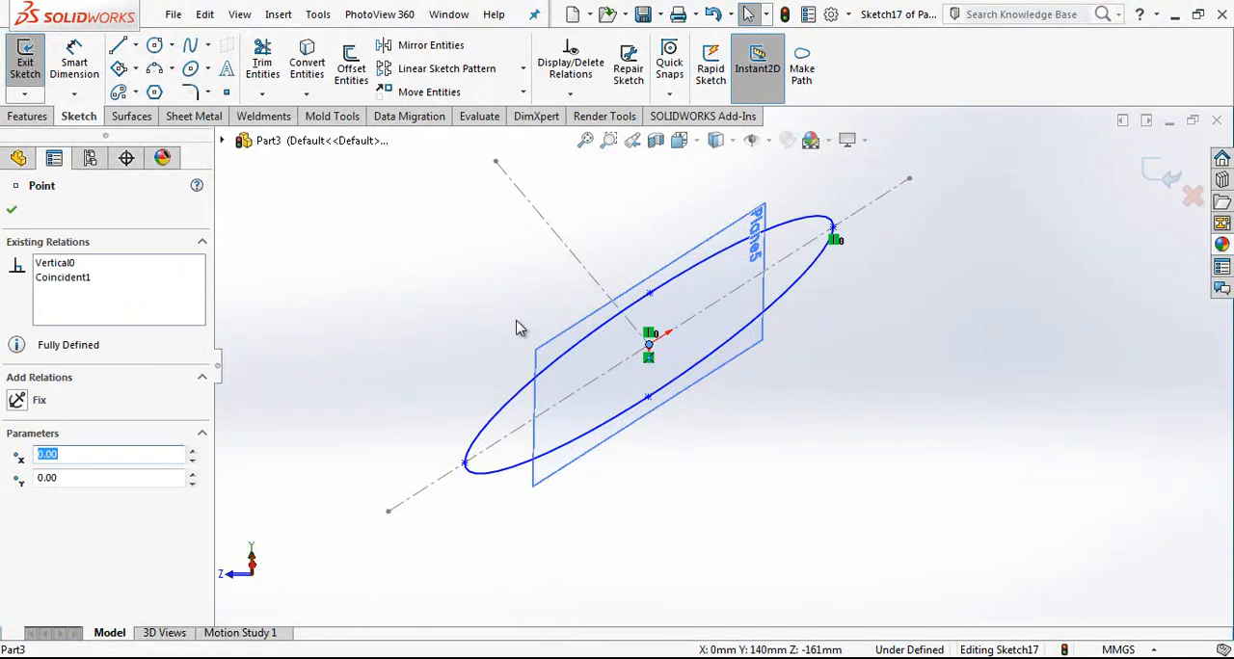
right_drag(446, 347, 482, 270)
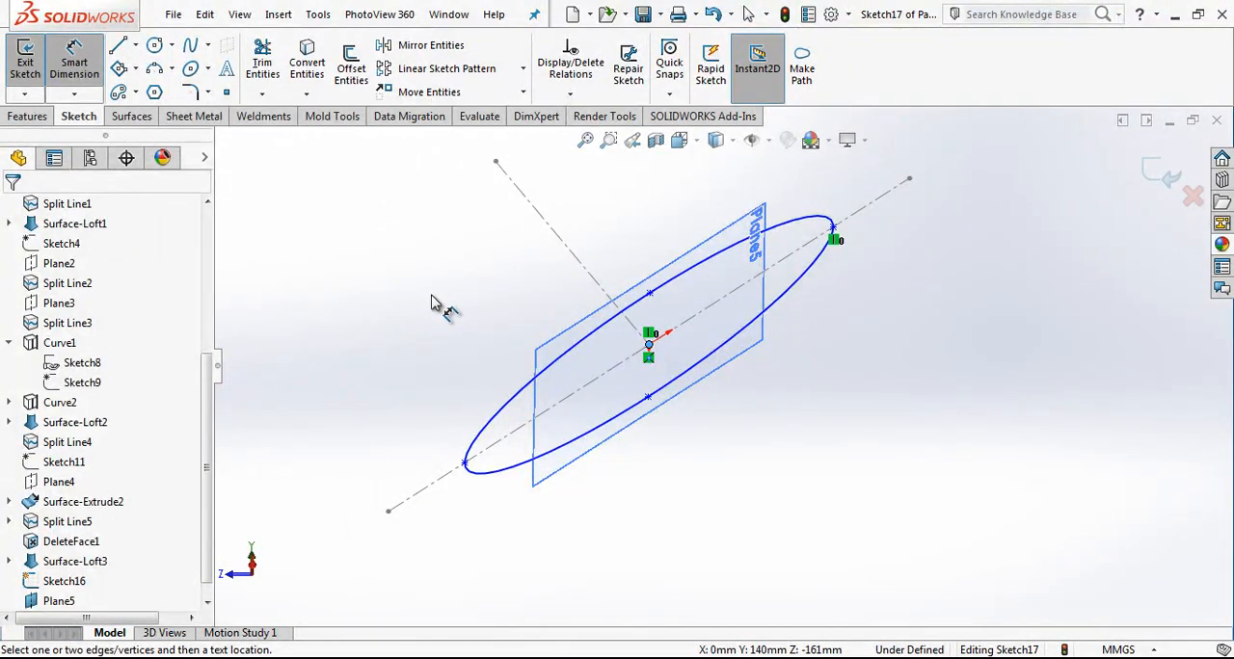
key(Escape)
click(651, 297)
key(Escape)
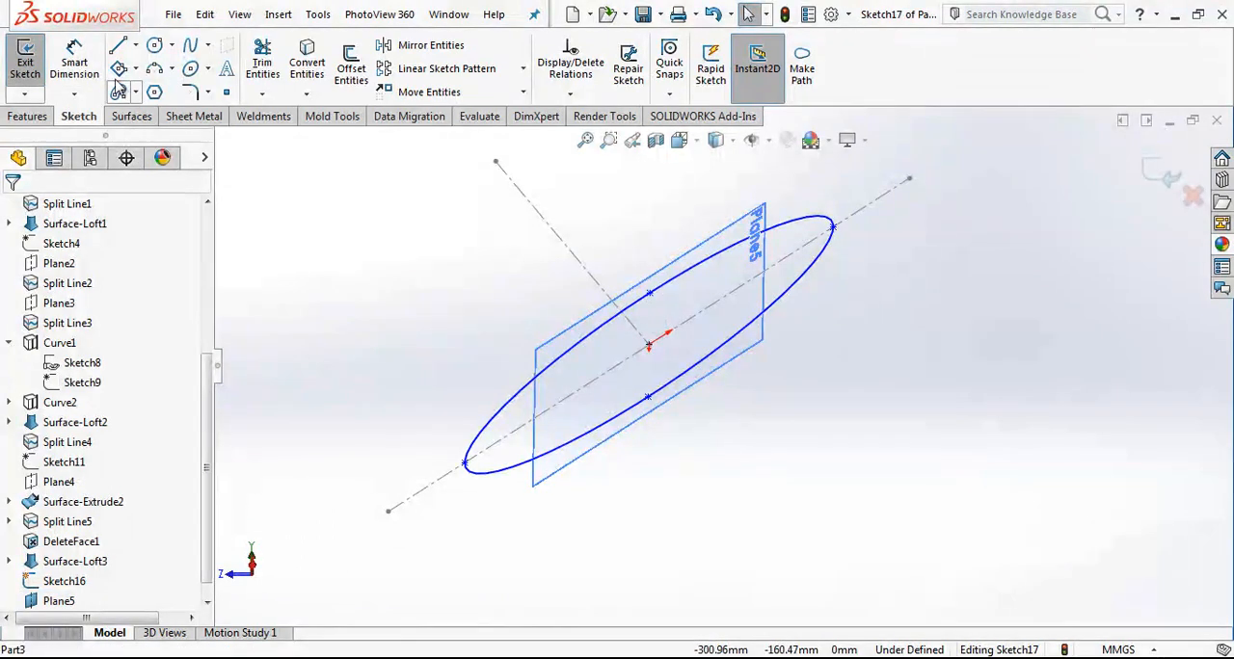
Step: Dimension the ellipse's short axis as 63.5 mm between its two endpoints
click(80, 65)
click(650, 295)
click(648, 399)
click(959, 244)
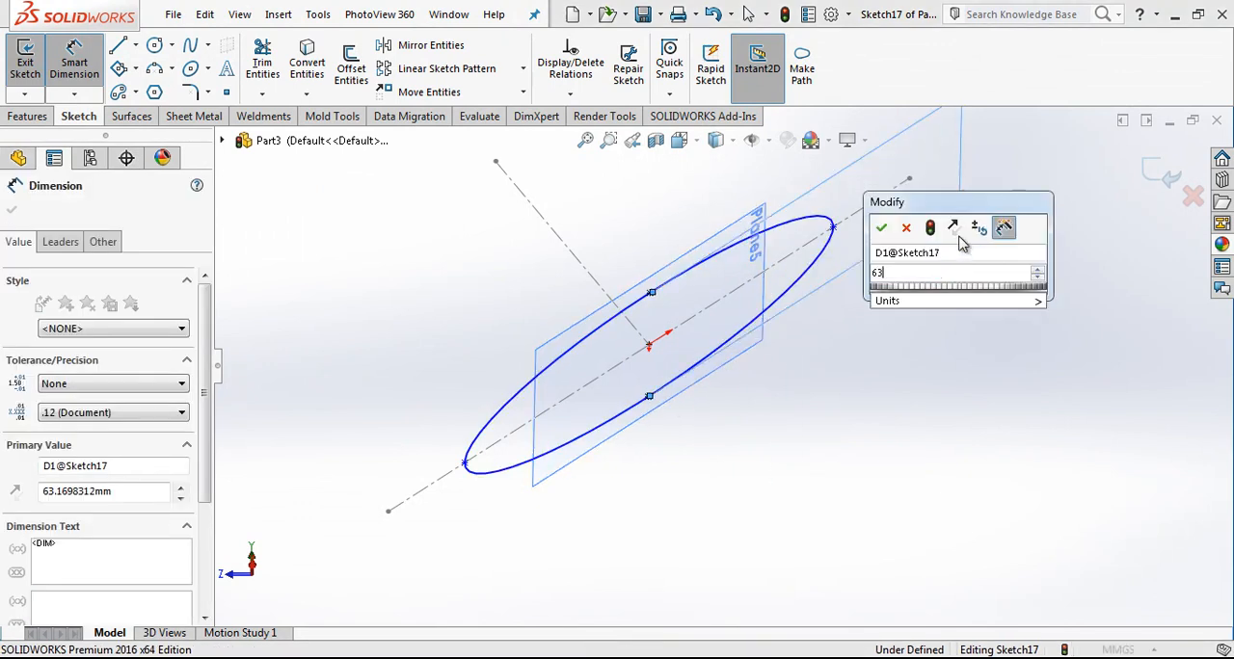
text(63.5)
key(Return)
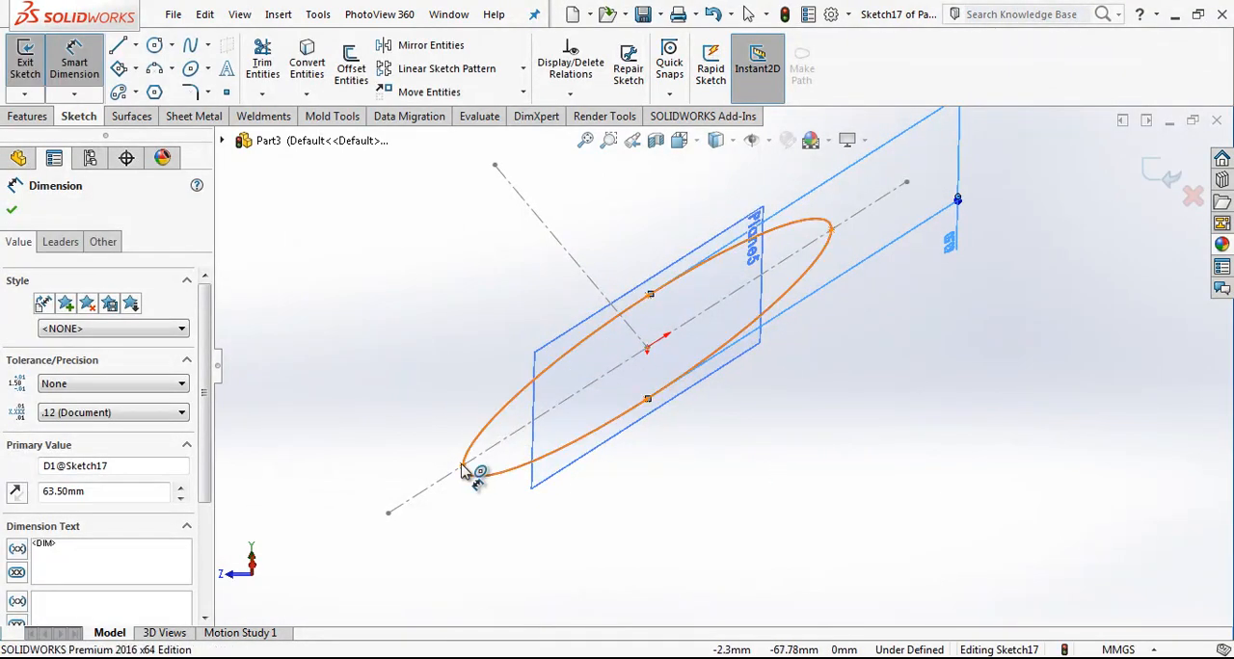
Step: Dimension the distance from the ellipse's centre to its long-axis endpoint as 83/2 mm
click(463, 470)
click(831, 232)
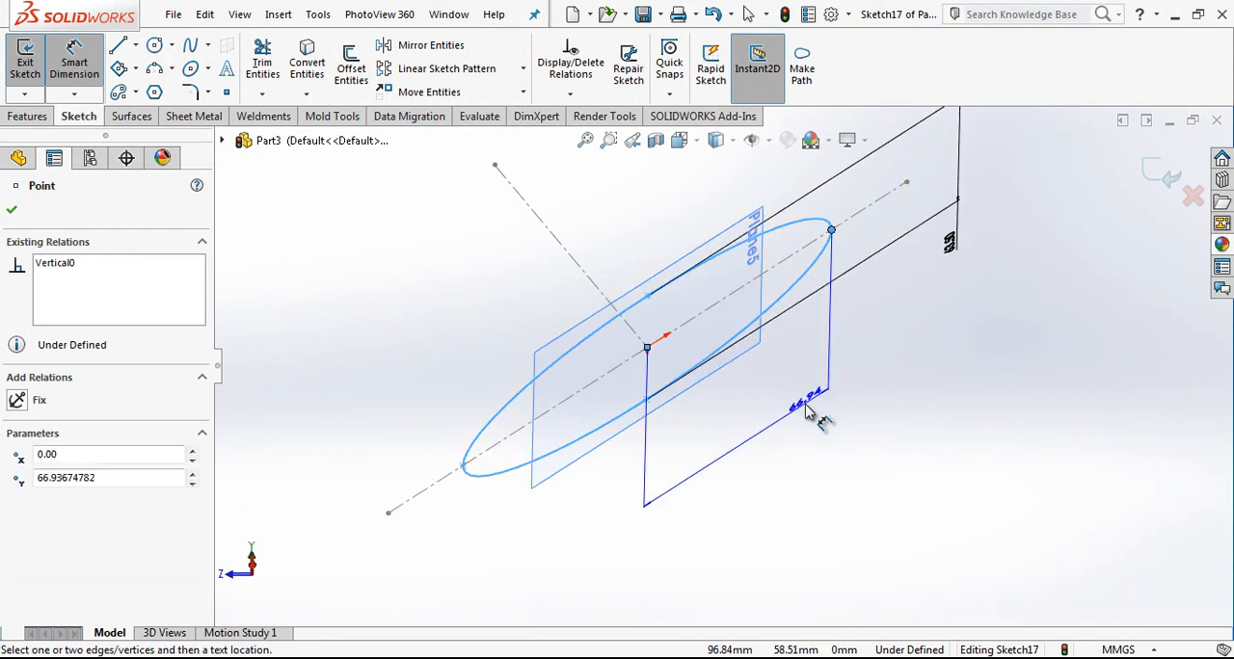
click(809, 412)
text(83/2)
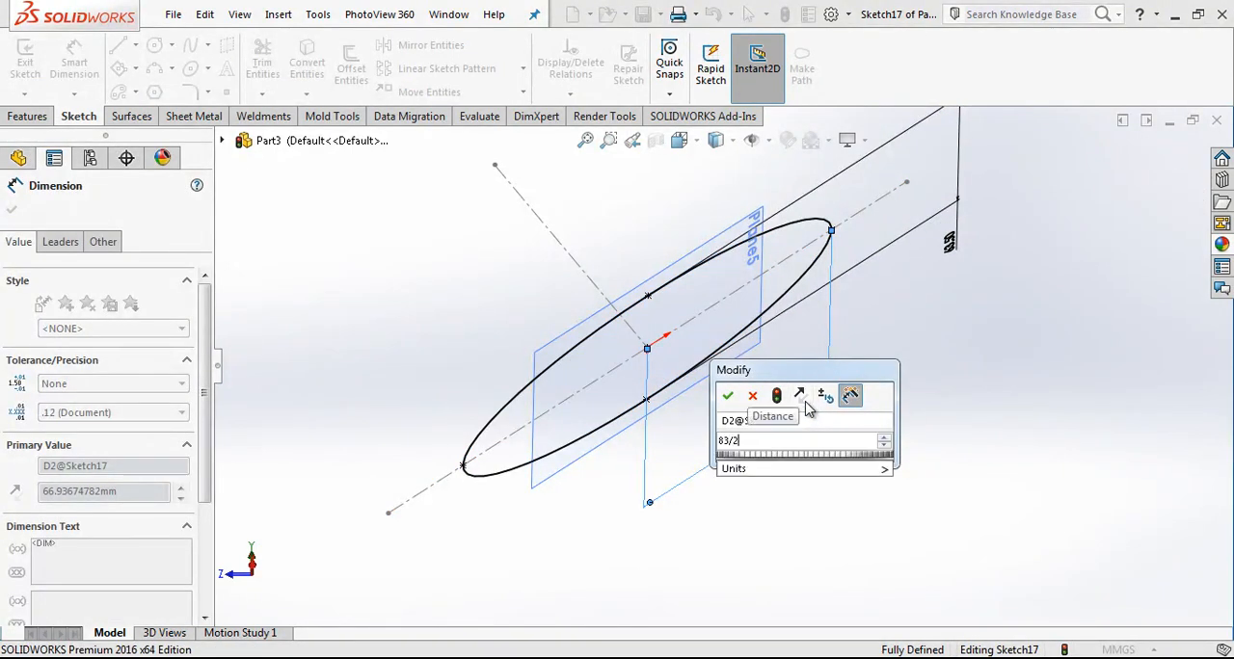
key(Return)
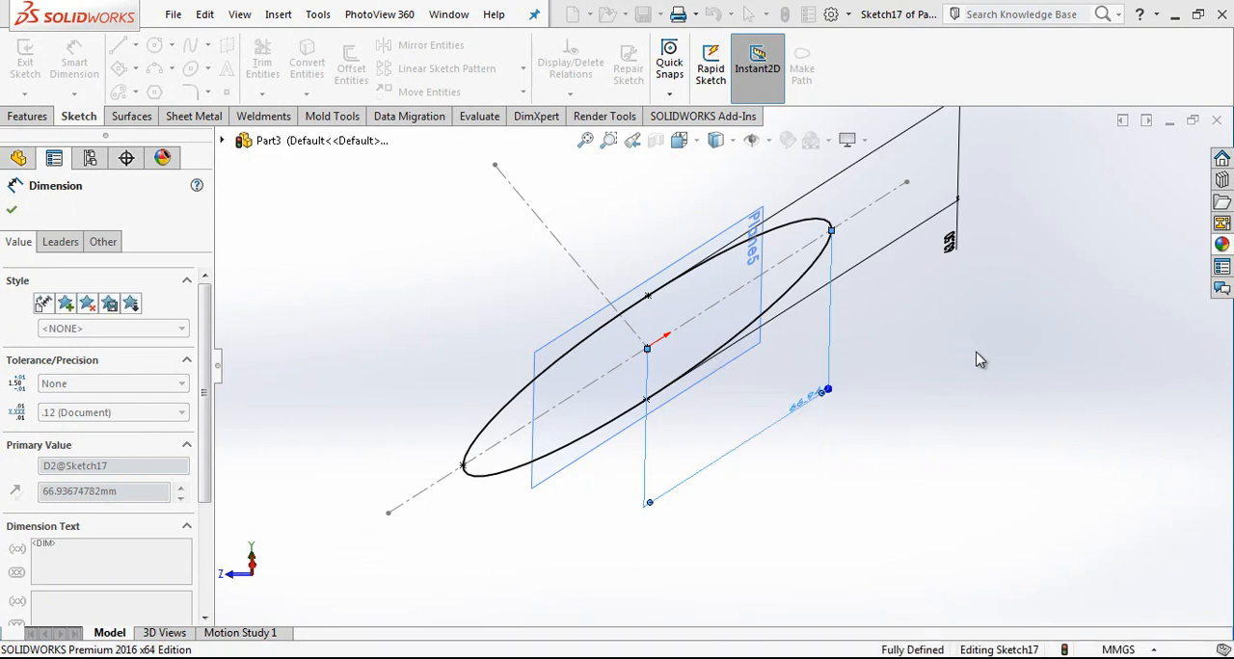
Step: Close the ellipse sketch and extrude it as a blind surface, reversing the direction to point away from the lower tube
key(Escape)
mouse_move(807, 402)
middle_down()
mouse_move(807, 328)
mouse_move(744, 439)
middle_up()
scroll(720, 403, down, 2)
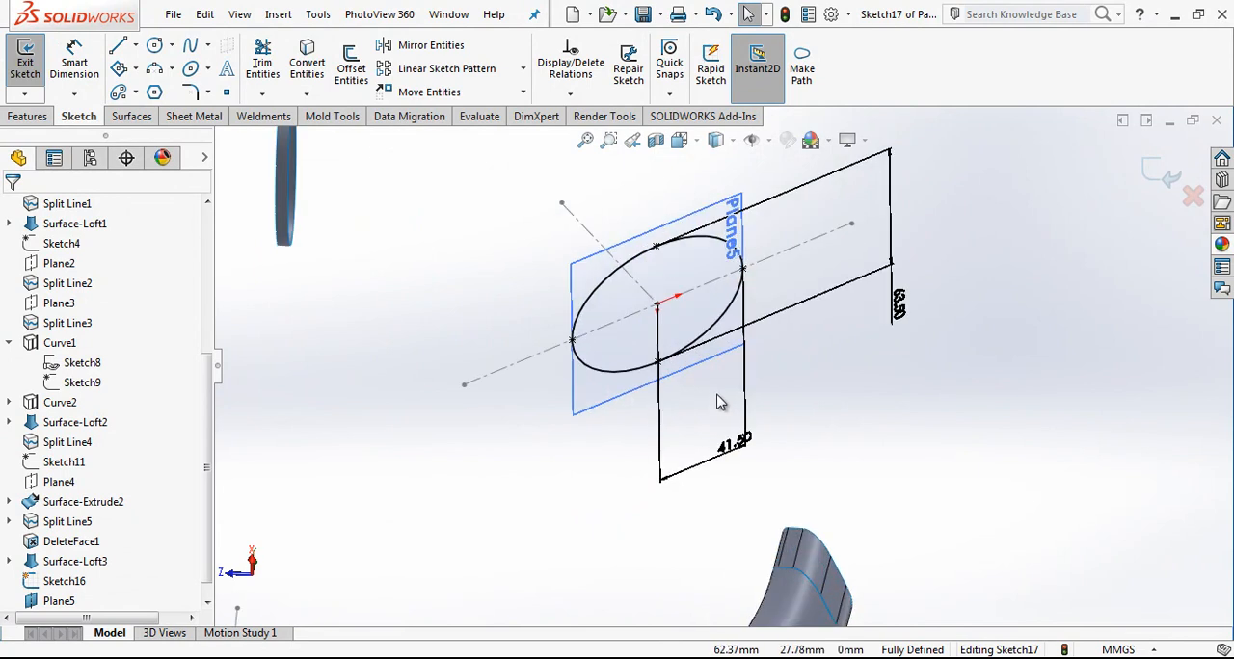
scroll(723, 400, up, 4)
scroll(723, 400, down, 2)
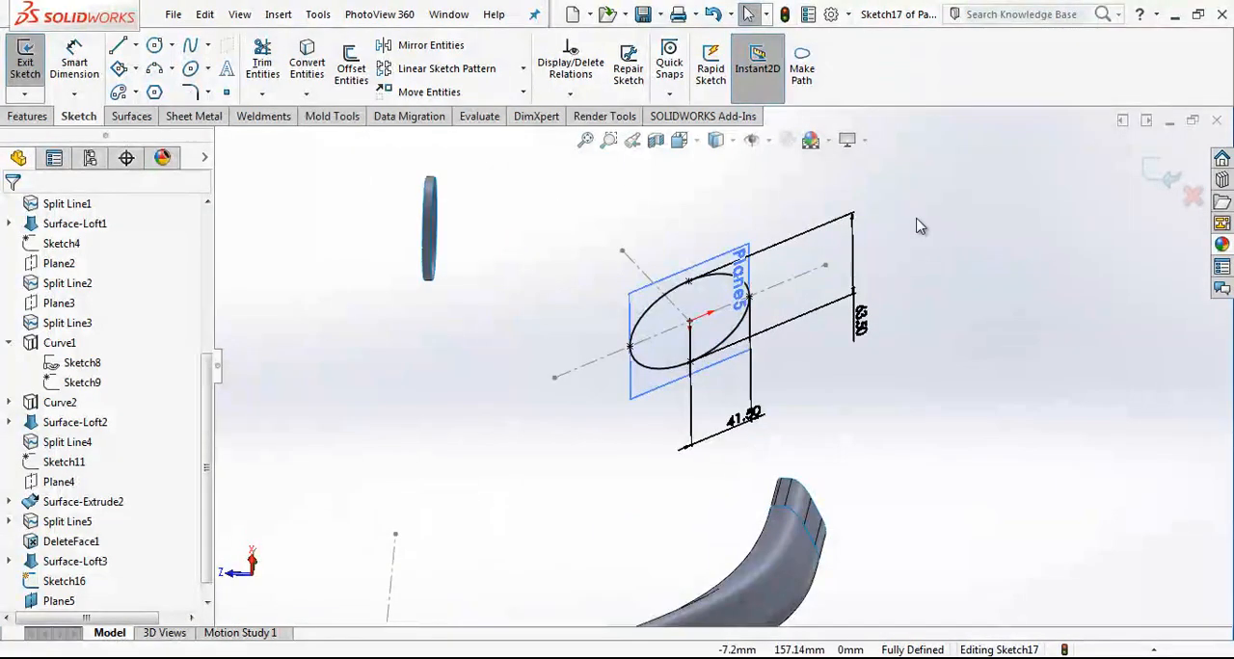
click(1157, 172)
click(30, 62)
click(20, 318)
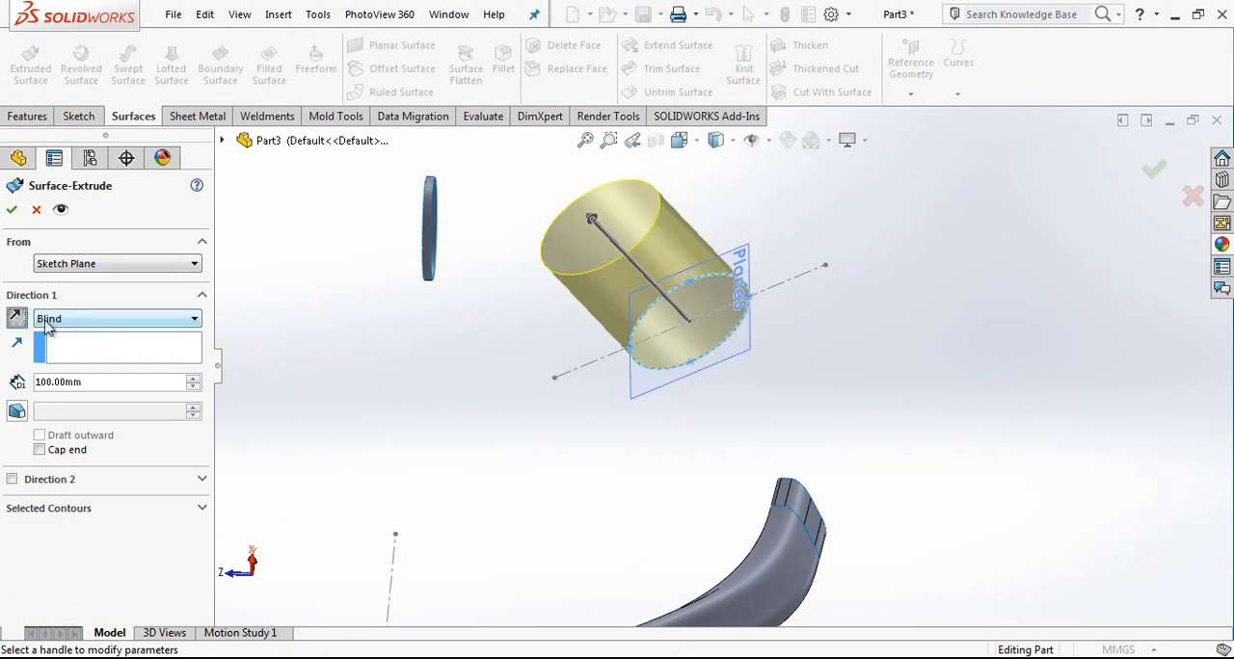
text(5)
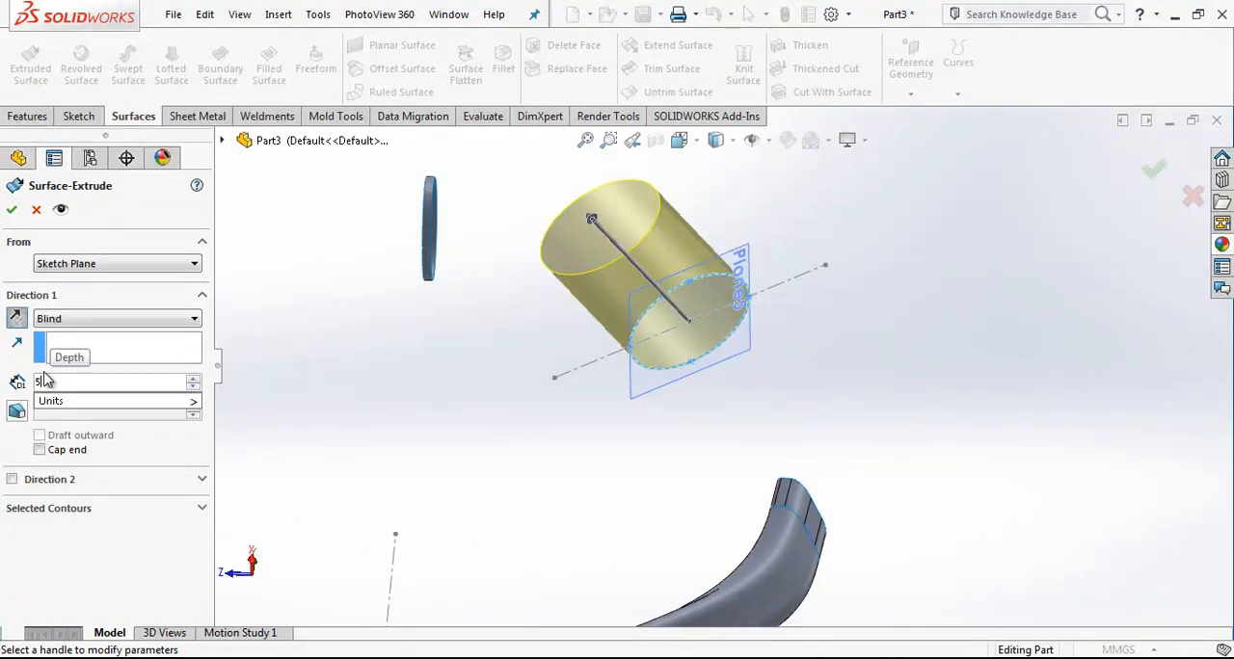
key(Return)
key(Return)
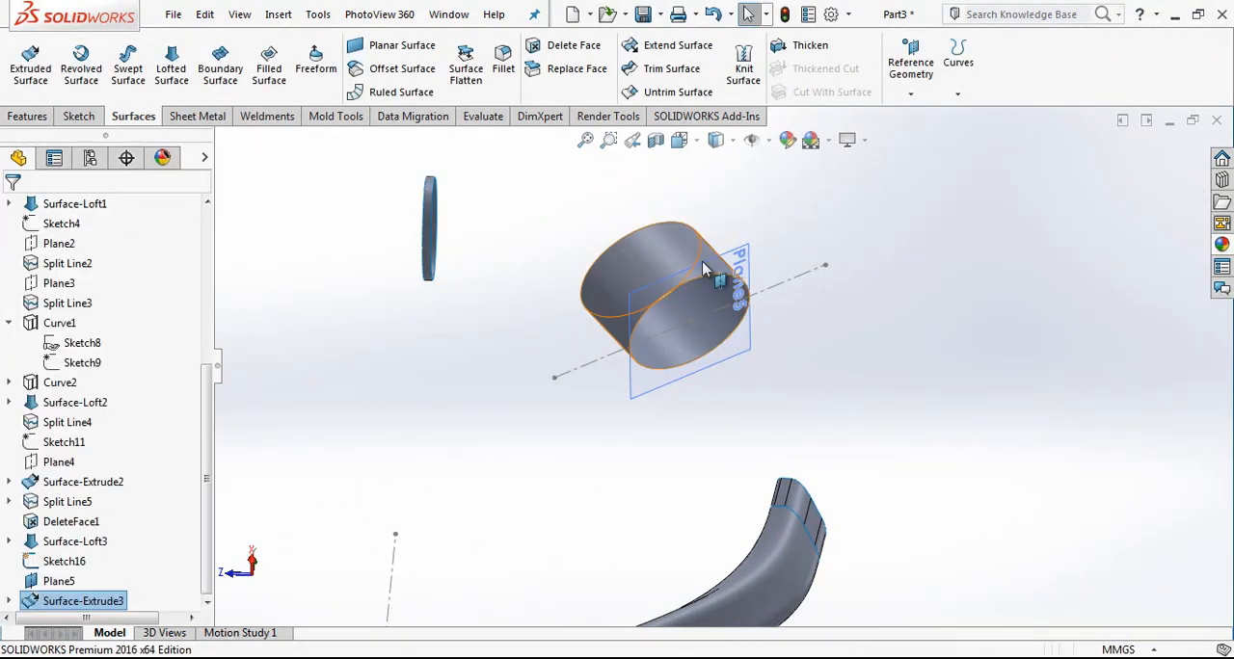
Step: Hide the ellipse's slanted plane and orient the model to a straight side view
click(747, 279)
click(837, 222)
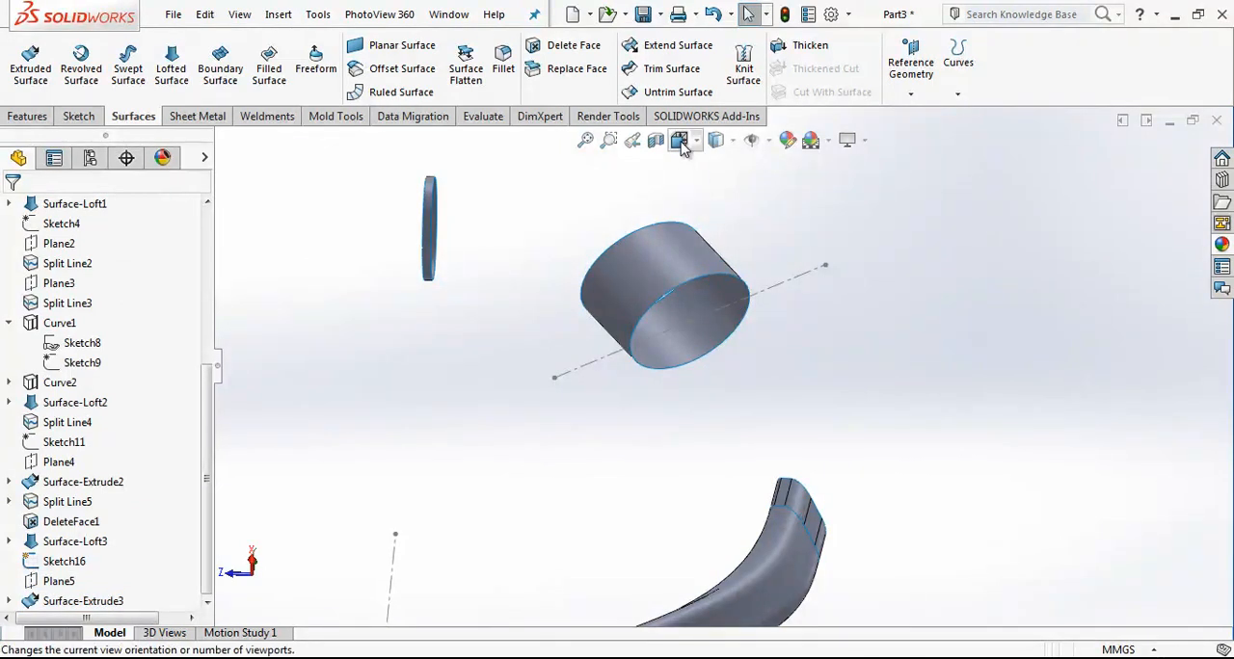
click(679, 140)
click(708, 221)
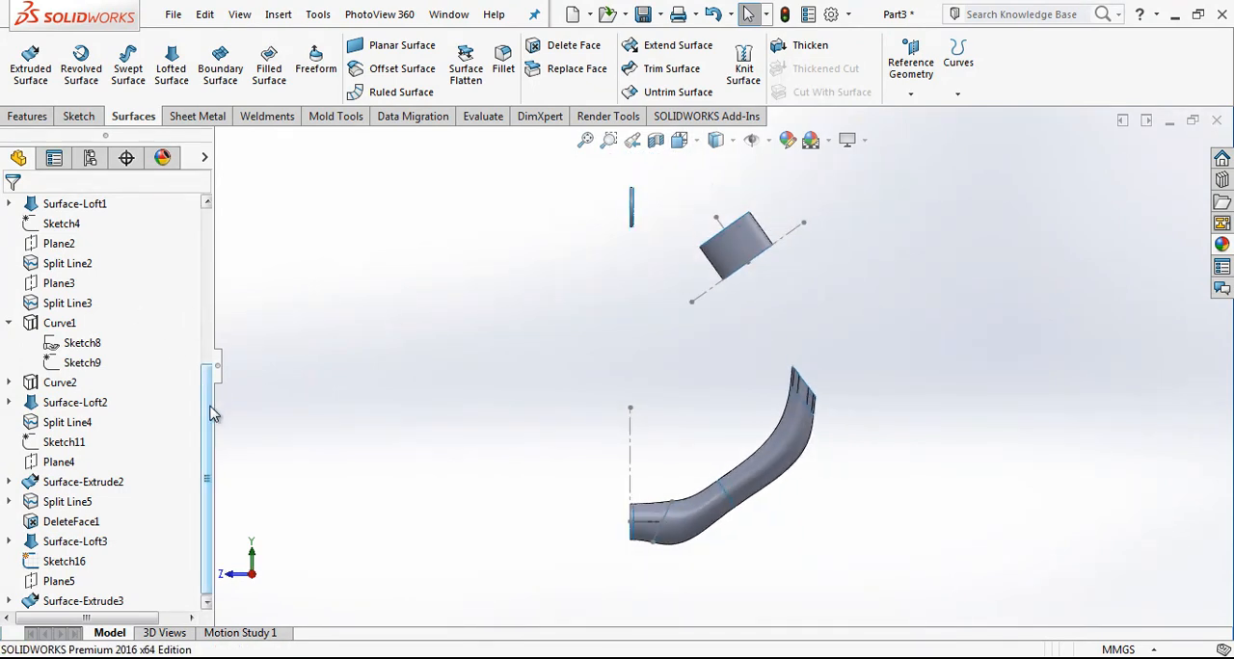
Step: On the Right Plane, sketch a two-point spline about 97 mm long between the elliptical band's upper corner and its opposite side
drag(212, 413, 211, 267)
click(65, 339)
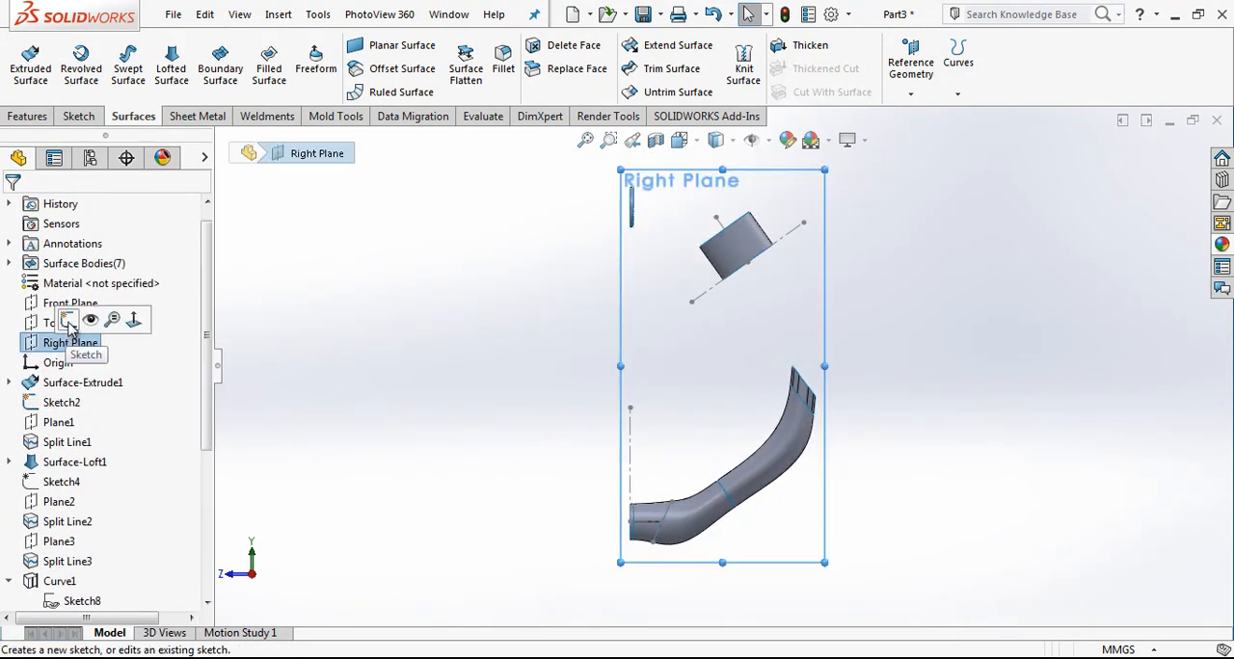
click(67, 321)
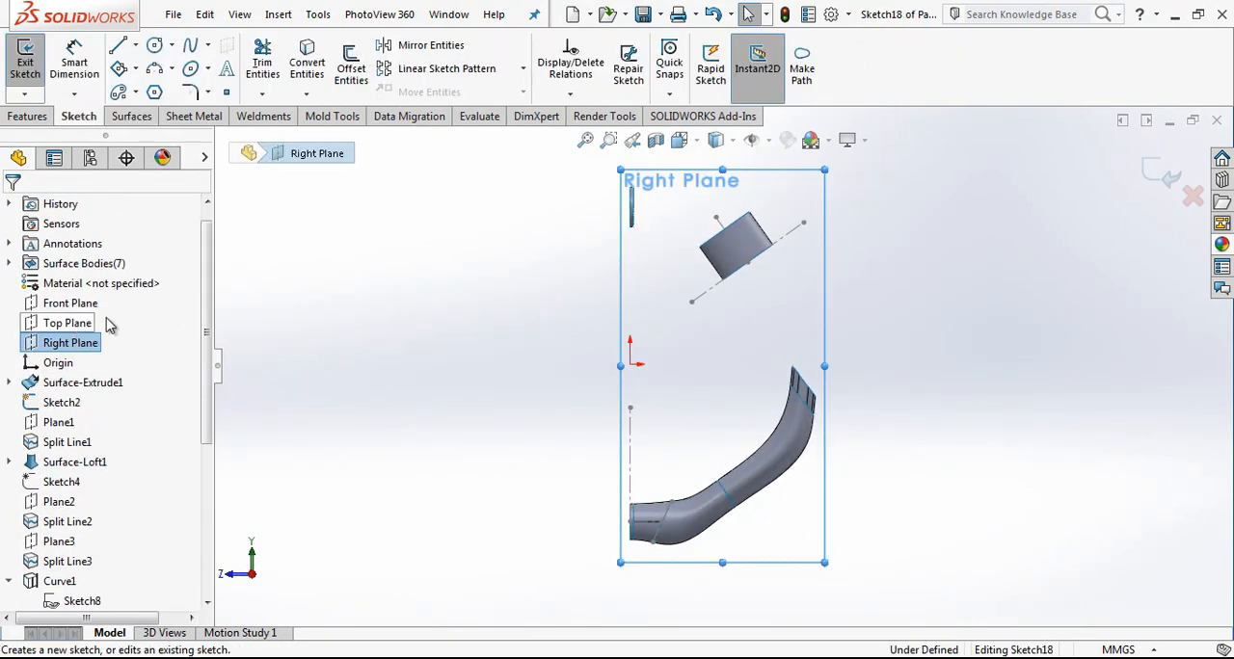
click(188, 45)
scroll(752, 193, up, 5)
click(811, 366)
click(597, 395)
key(Escape)
Step: Shape the spline into an S-curve with its tangent handles and make its free endpoint coincident with the band's side edge
click(682, 395)
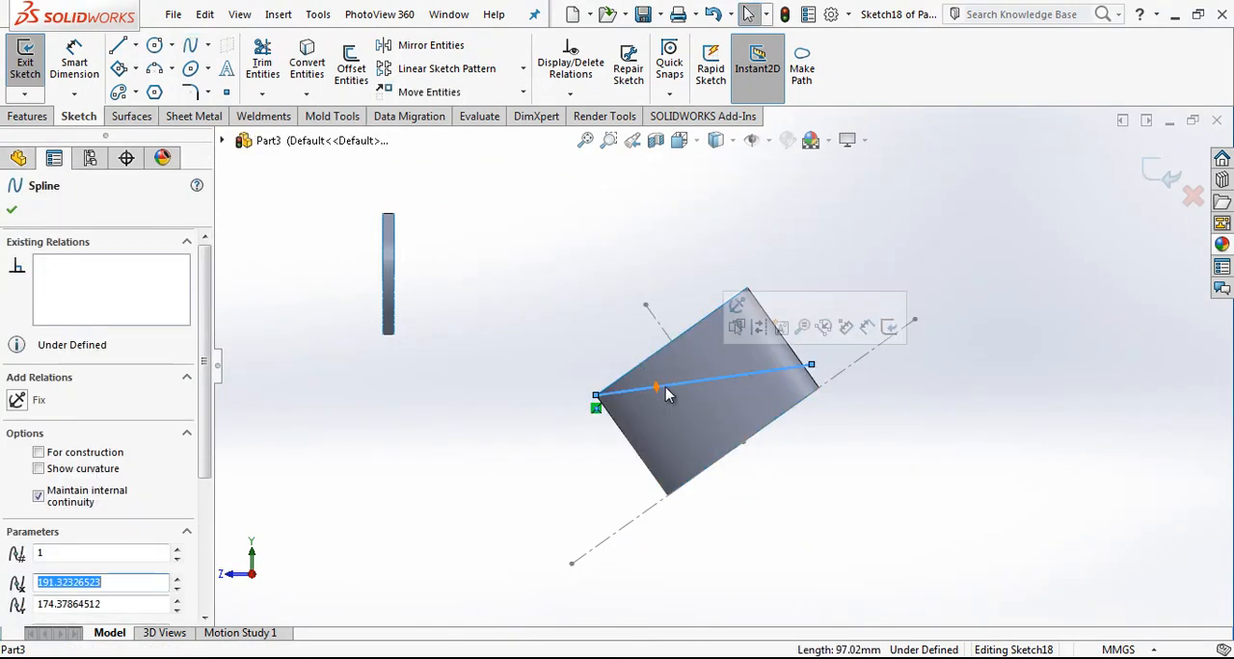
mouse_move(661, 392)
mouse_down()
mouse_move(651, 359)
mouse_move(672, 371)
mouse_up()
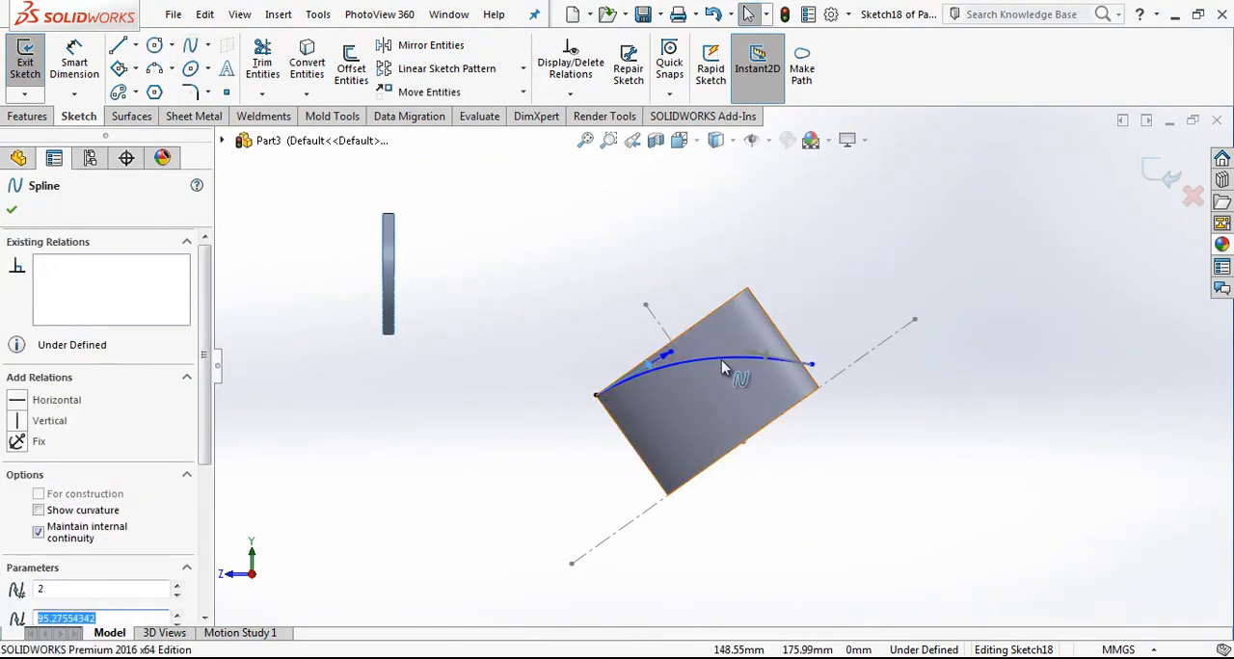
mouse_move(747, 357)
mouse_down()
mouse_move(742, 388)
mouse_move(775, 370)
mouse_up()
scroll(840, 364, down, 3)
click(820, 365)
click(806, 420)
right_click(807, 269)
click(787, 431)
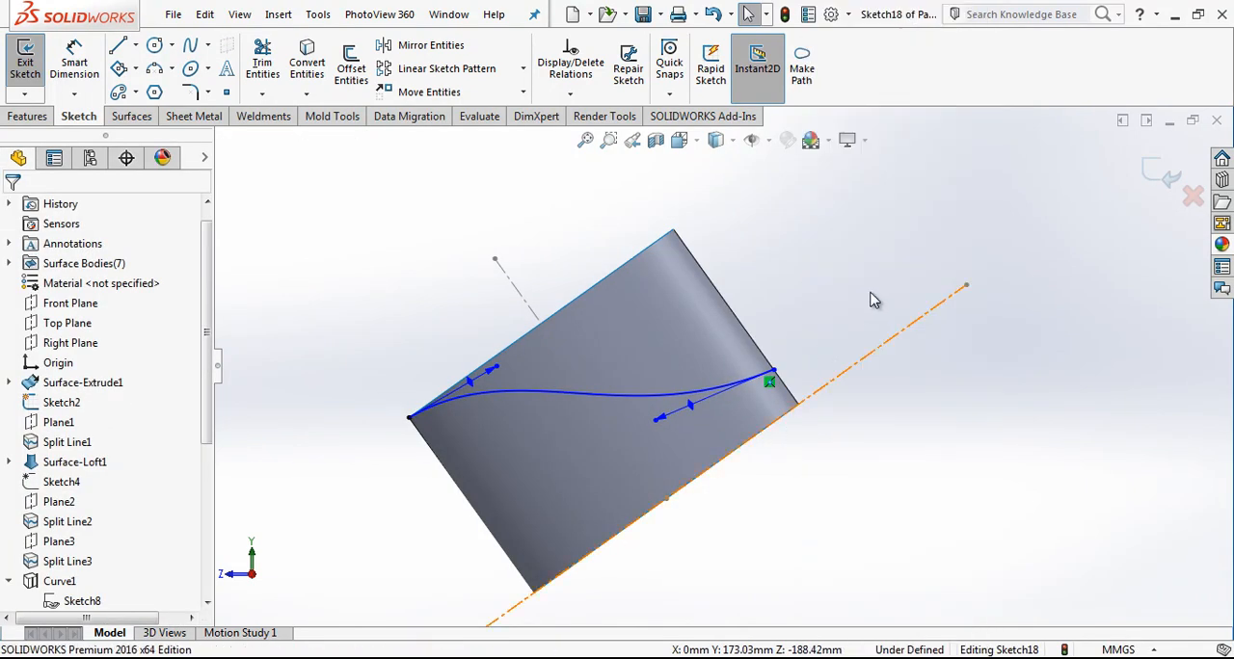
Step: Draw a construction line outward from the spline's side-edge endpoint and make it parallel to the slanted centreline
key(l)
click(774, 370)
key(Escape)
click(833, 323)
click(897, 280)
click(864, 358)
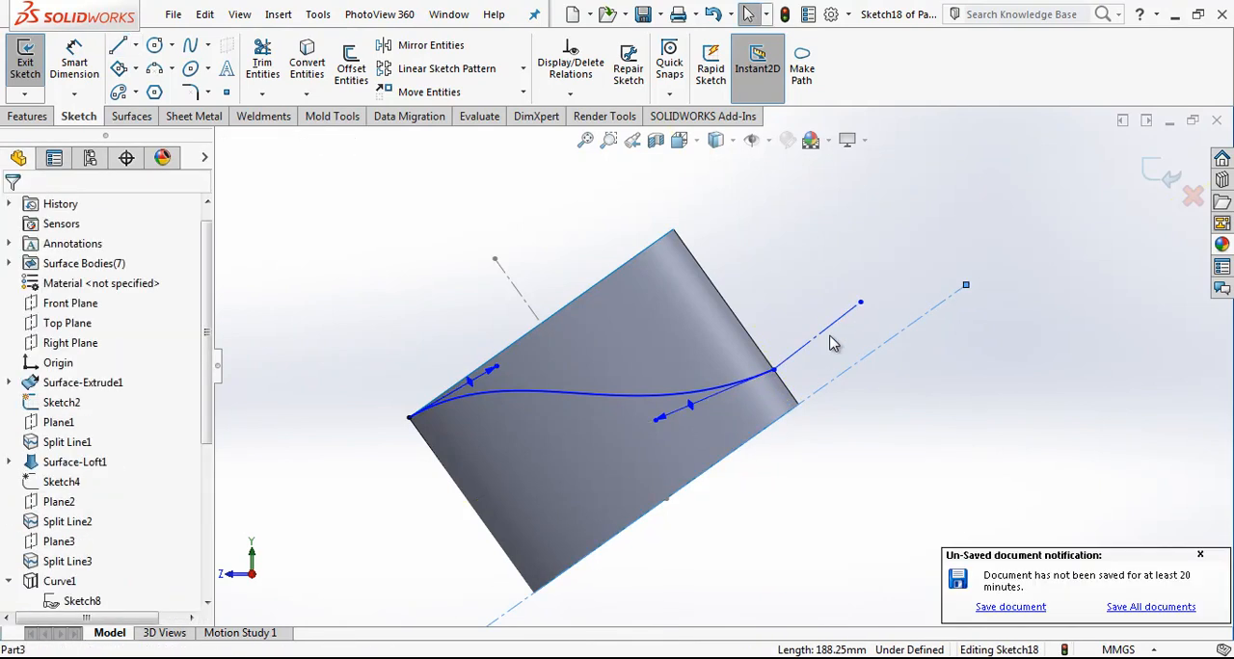
ctrl+click(833, 324)
click(836, 379)
right_drag(932, 430, 865, 301)
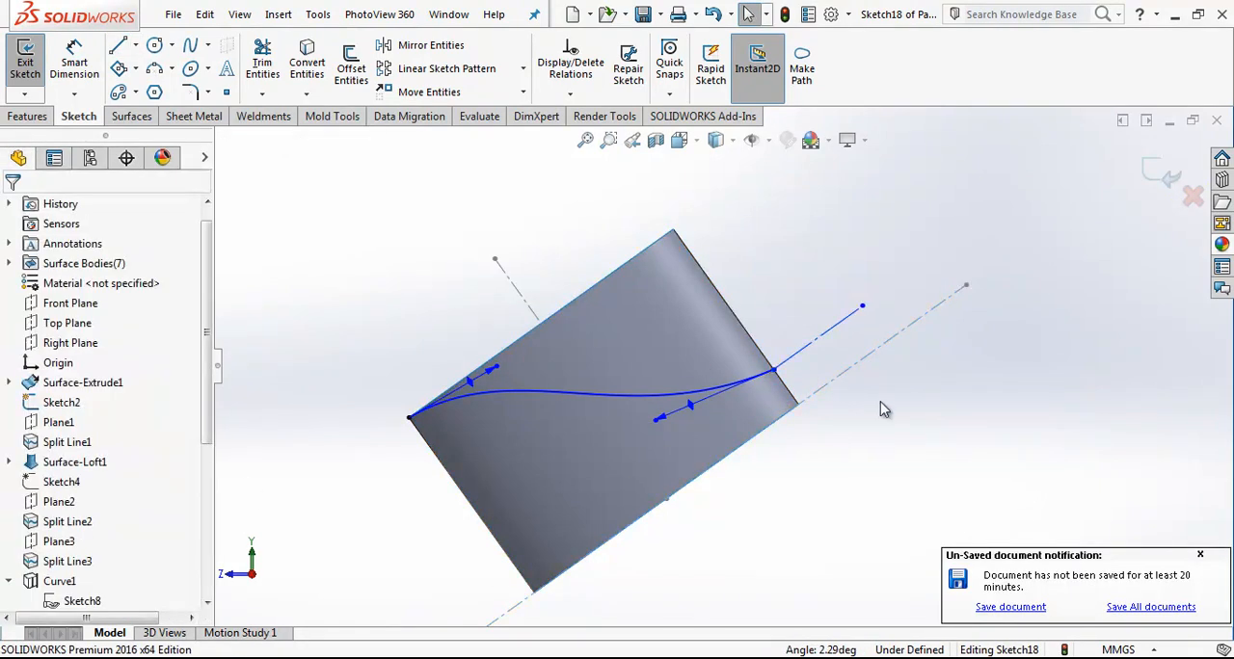
Step: Dimension the distance between the new construction line and the slanted centreline as 5 mm
click(831, 338)
click(862, 360)
click(944, 254)
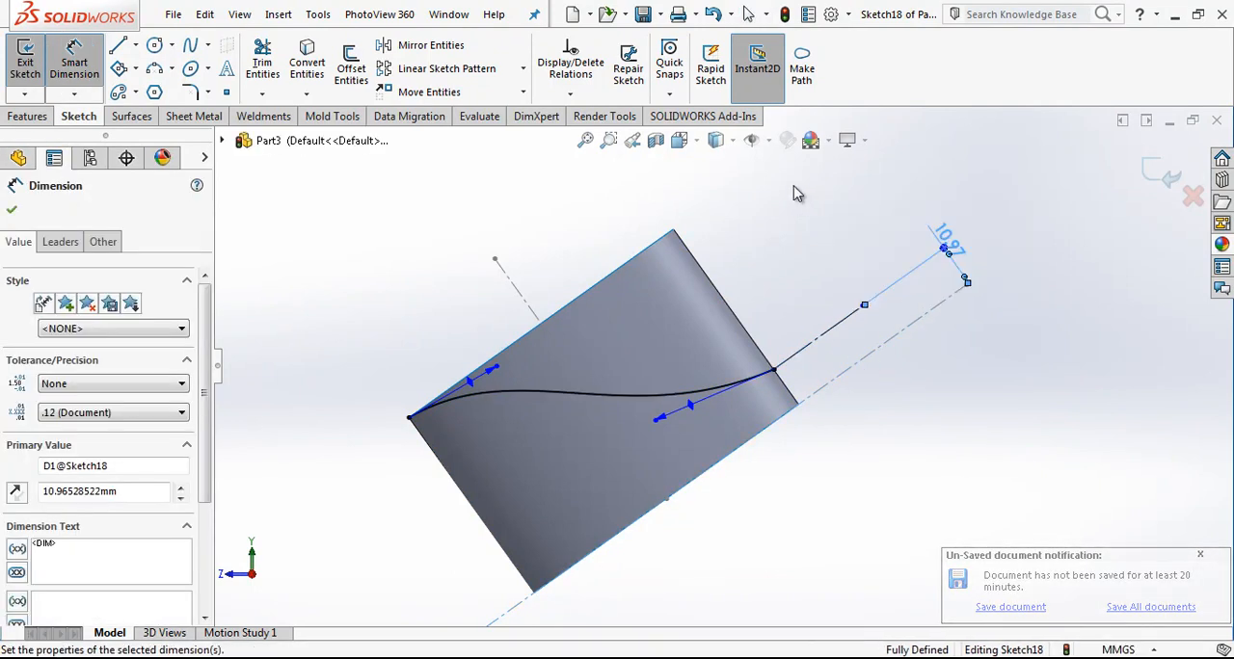
key(Escape)
key(Escape)
Step: Add an Equal Curvature relation between the spline and the short construction line
click(815, 370)
ctrl+click(721, 412)
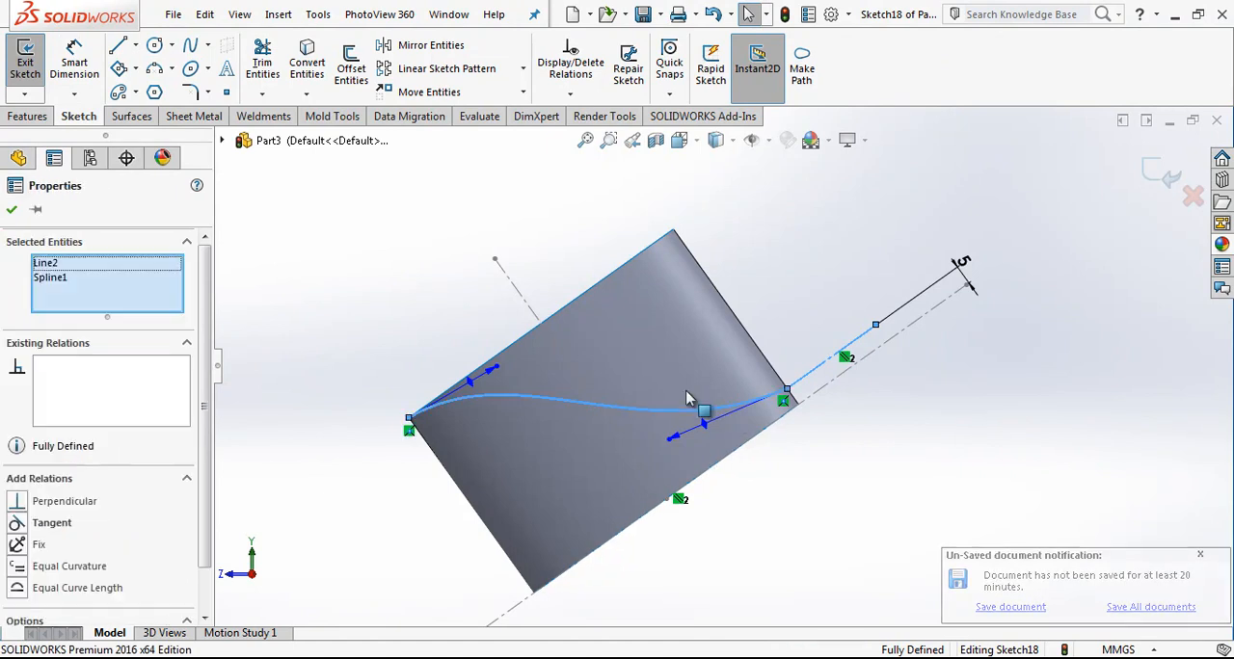
click(111, 566)
key(Escape)
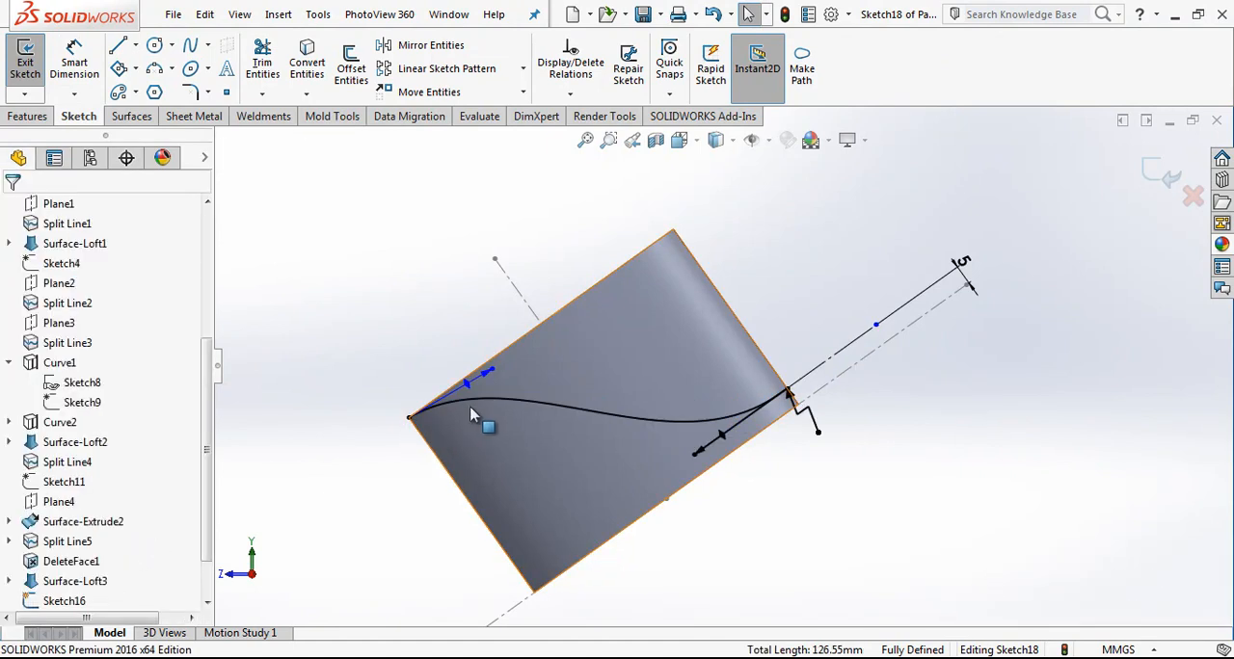
Step: Add an Equal Curvature relation between the spline and the band's upper edge, and close the sketch
click(476, 403)
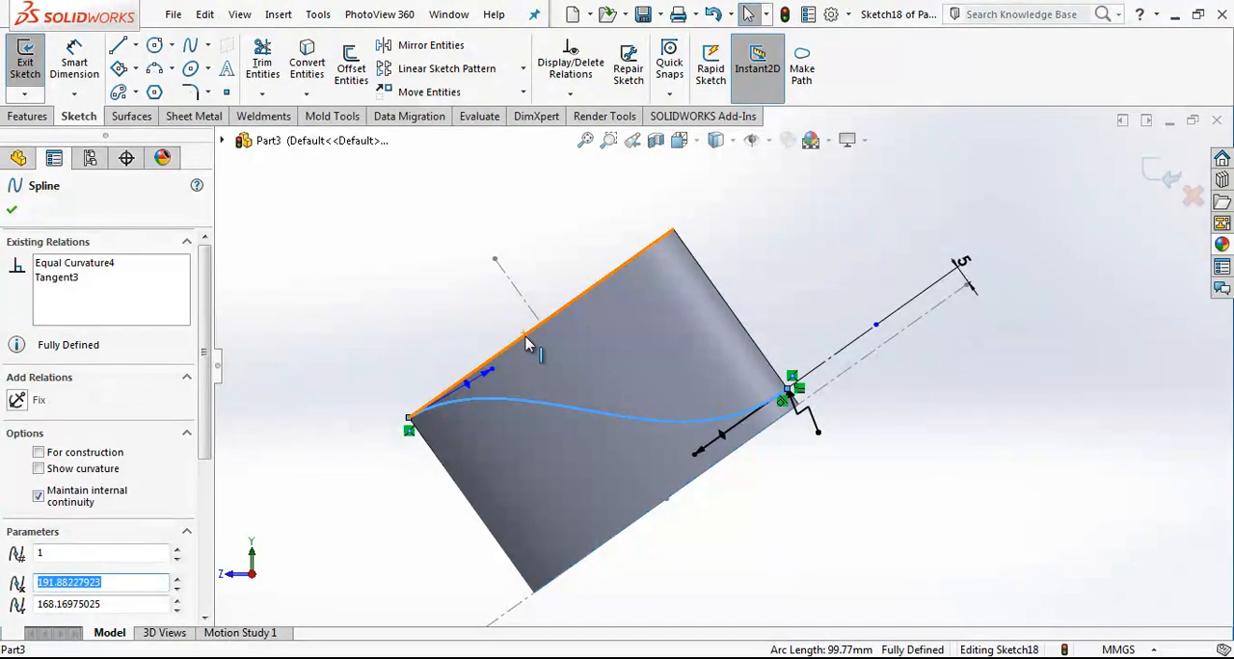
ctrl+click(527, 345)
click(64, 548)
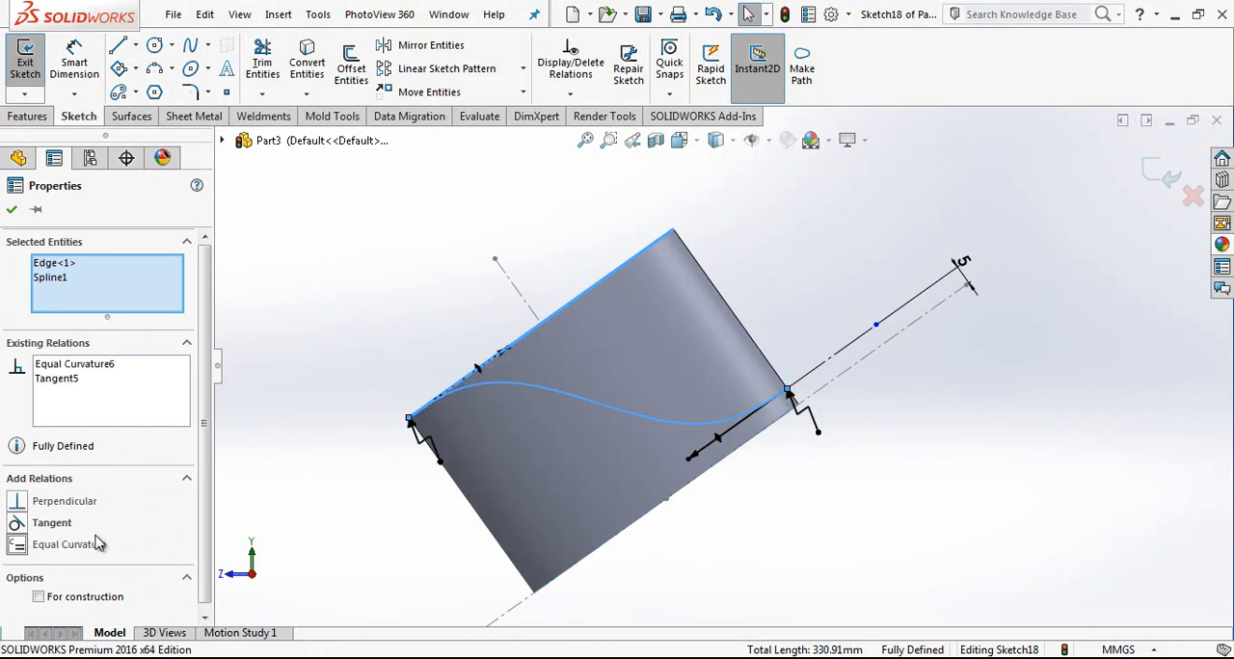
key(Escape)
scroll(743, 353, up, 1)
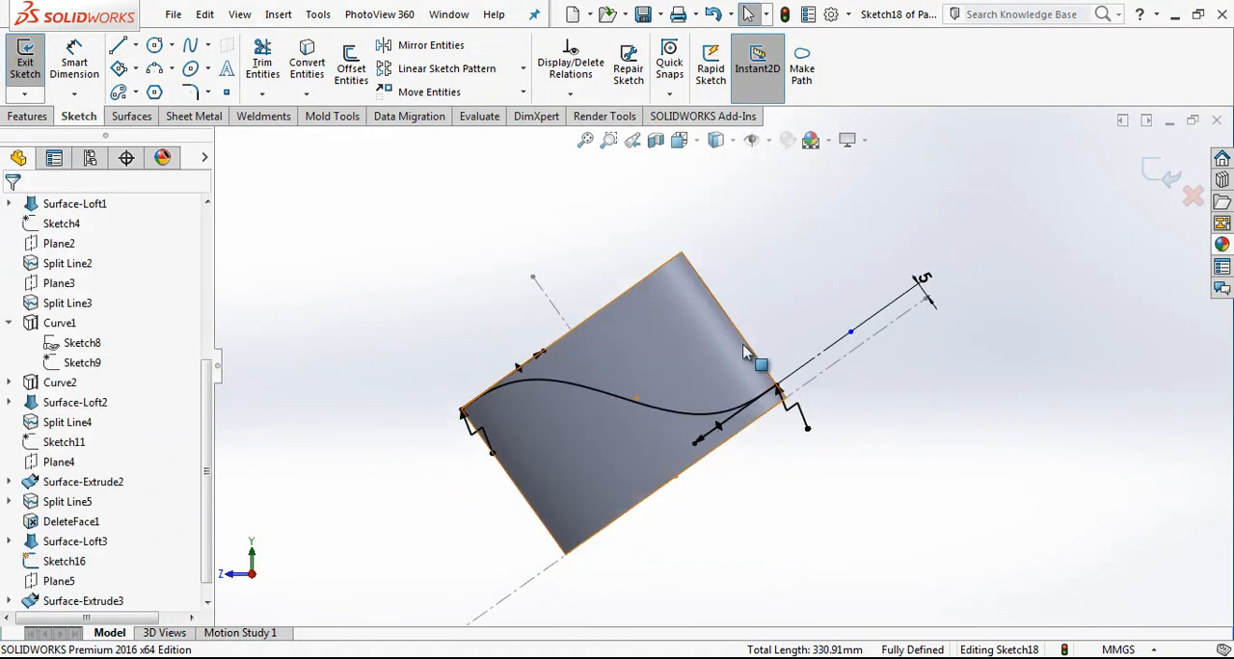
click(1161, 174)
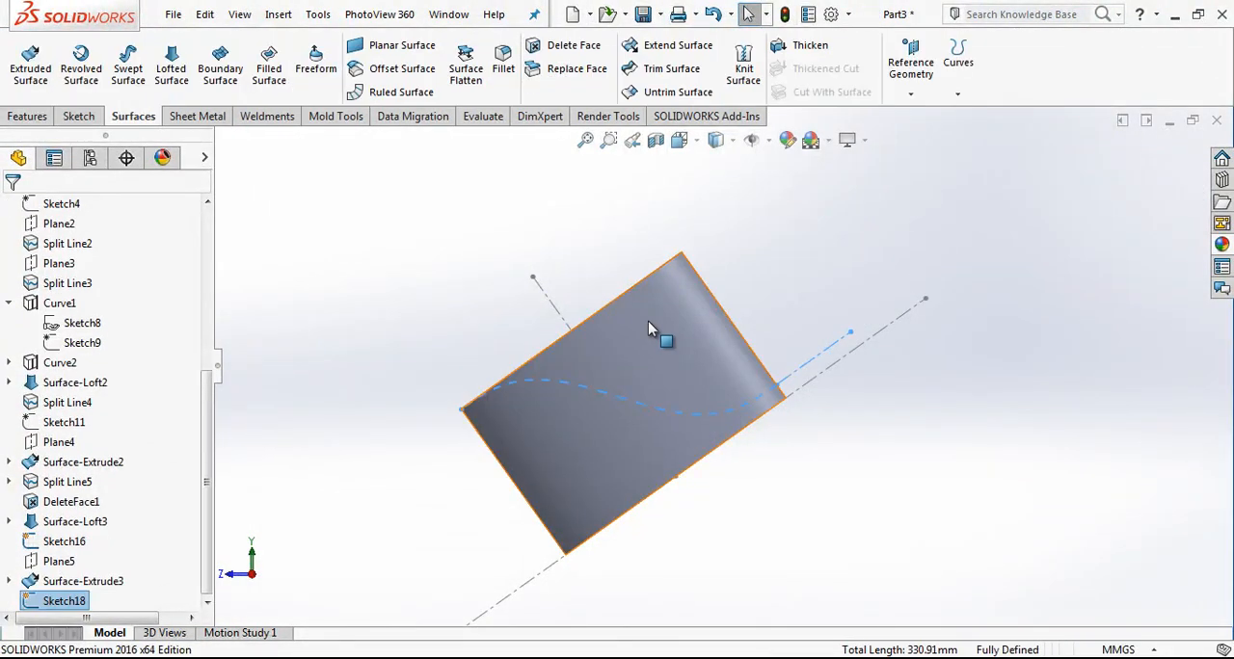
Step: Split the elliptical band's face with a projected Split Line using the S-curve sketch
click(958, 66)
click(983, 188)
click(665, 332)
click(12, 210)
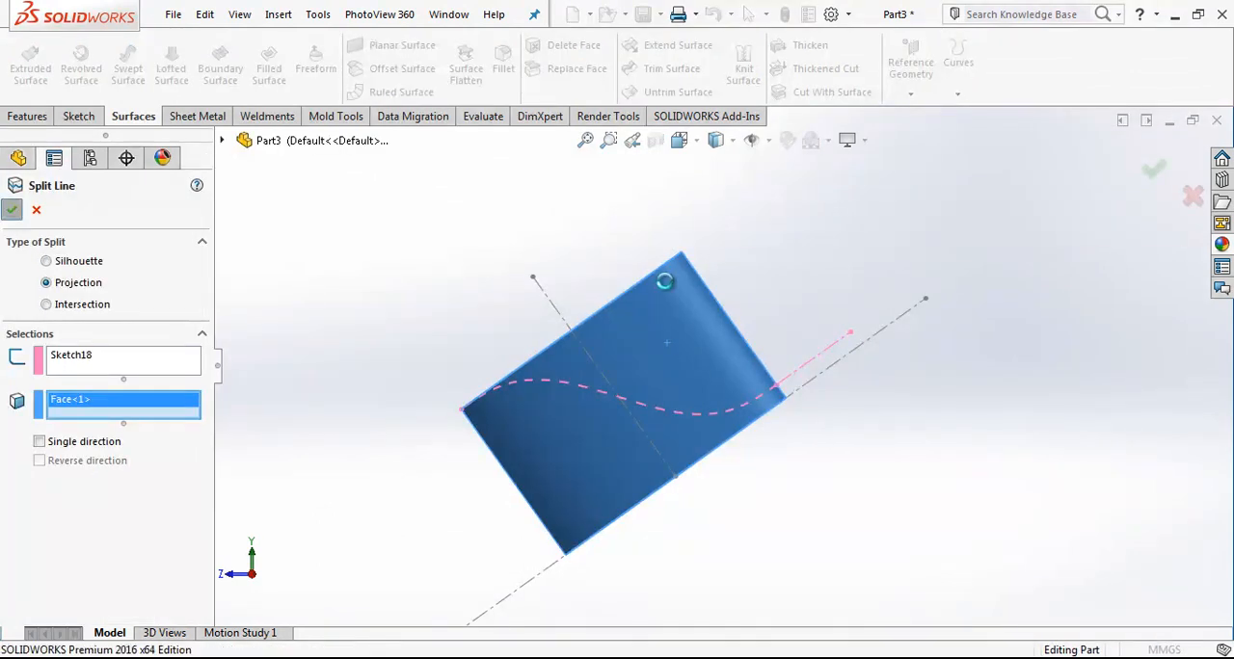
Step: Delete the band's face above the S-curve split using the Delete option
click(565, 45)
click(676, 338)
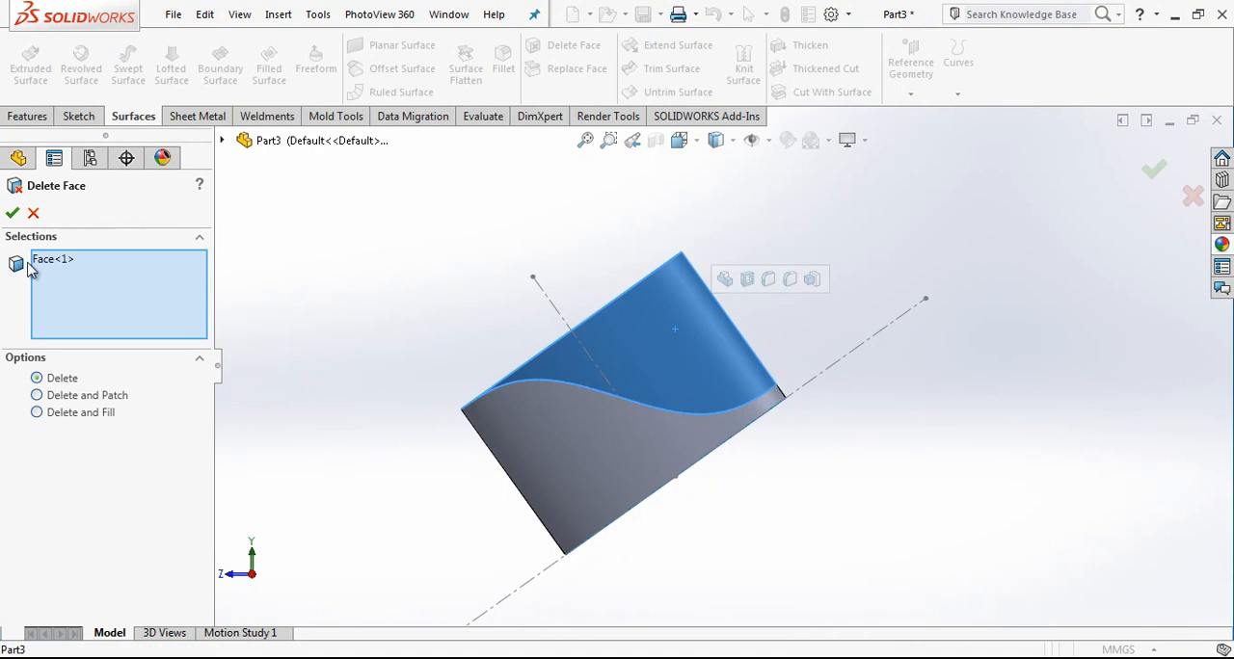
scroll(723, 365, up, 9)
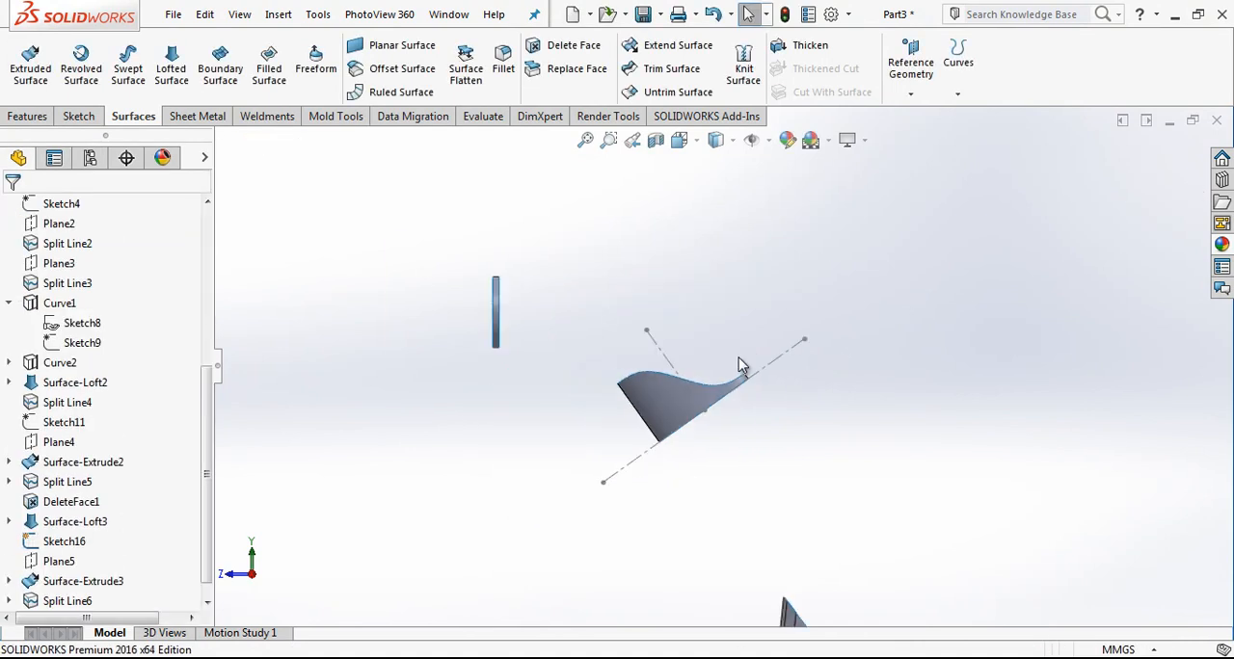
scroll(777, 483, down, 5)
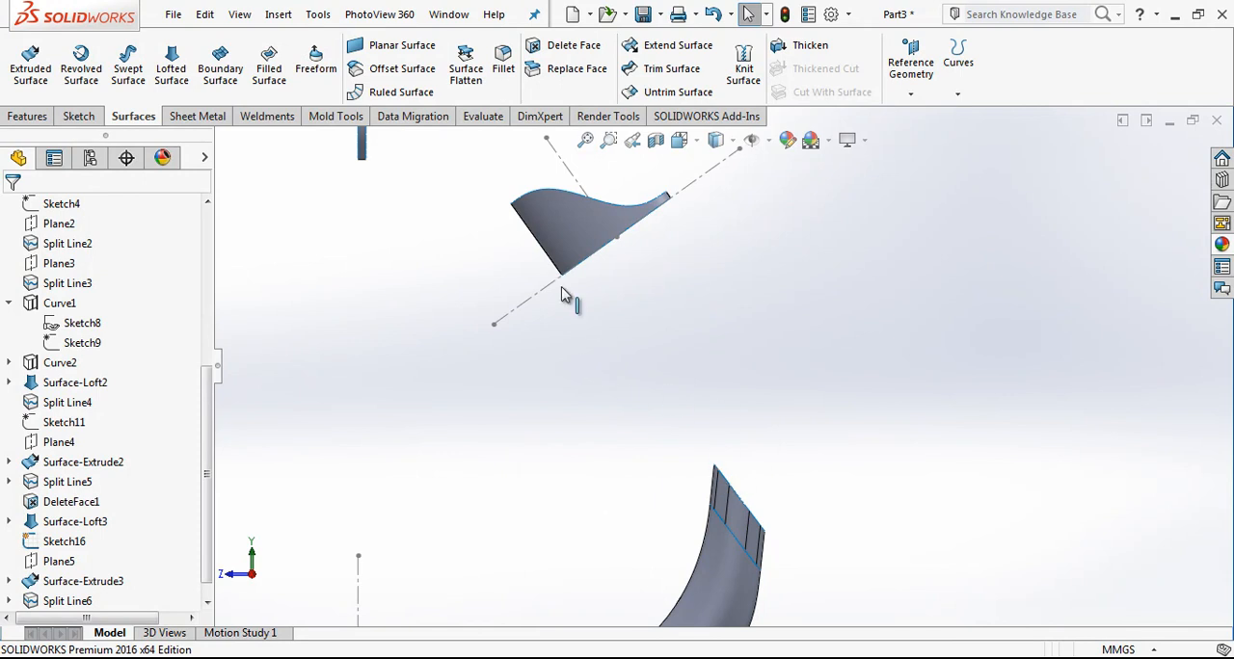
scroll(695, 468, up, 2)
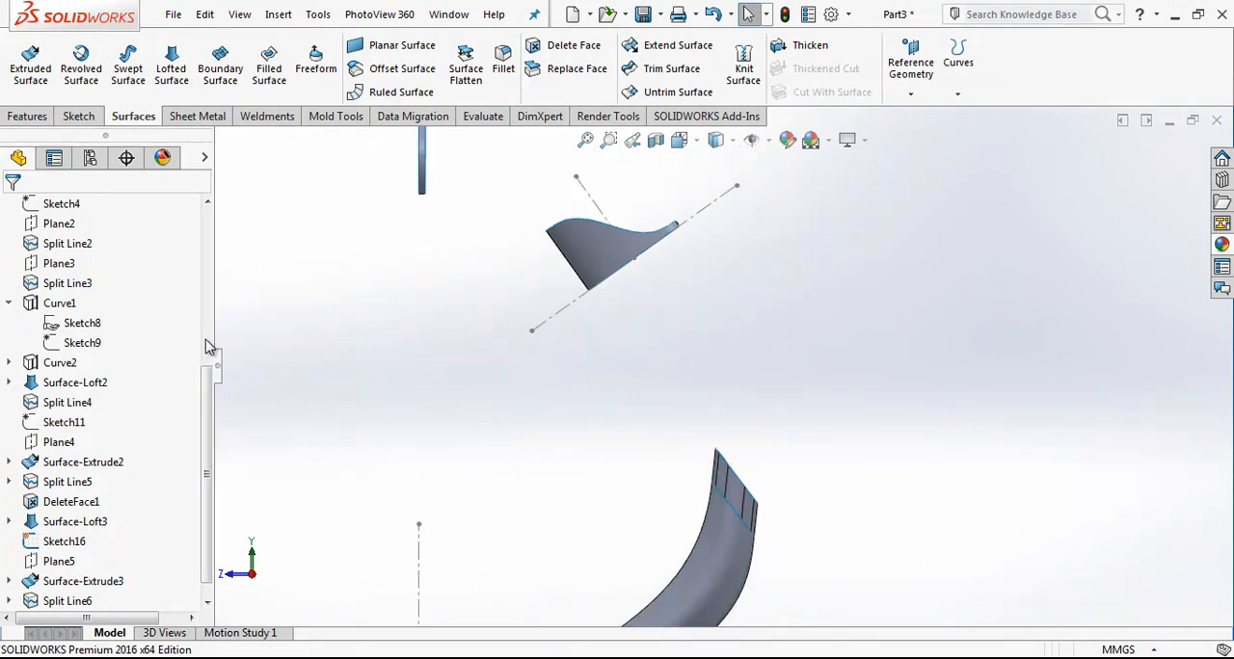
Step: On the Right Plane, sketch a two-point spline from the elliptical band's lowest corner to the inner corner of the lower tube's slanted end
drag(208, 414, 196, 258)
click(79, 368)
click(95, 332)
click(190, 46)
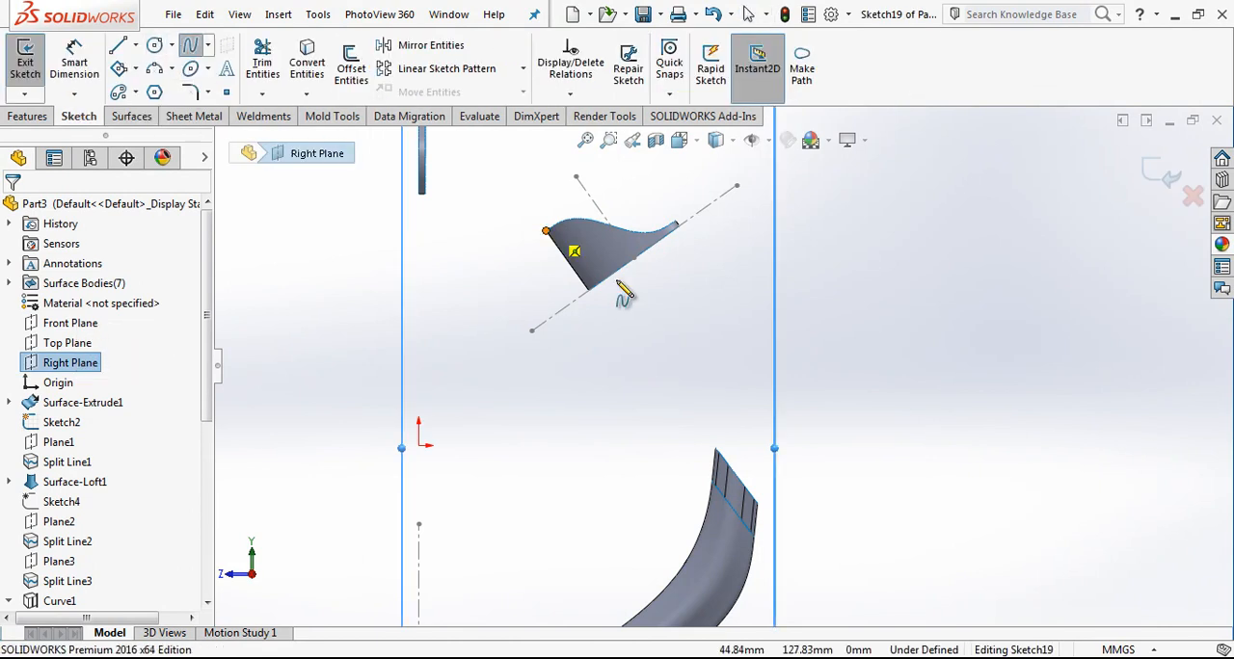
click(590, 290)
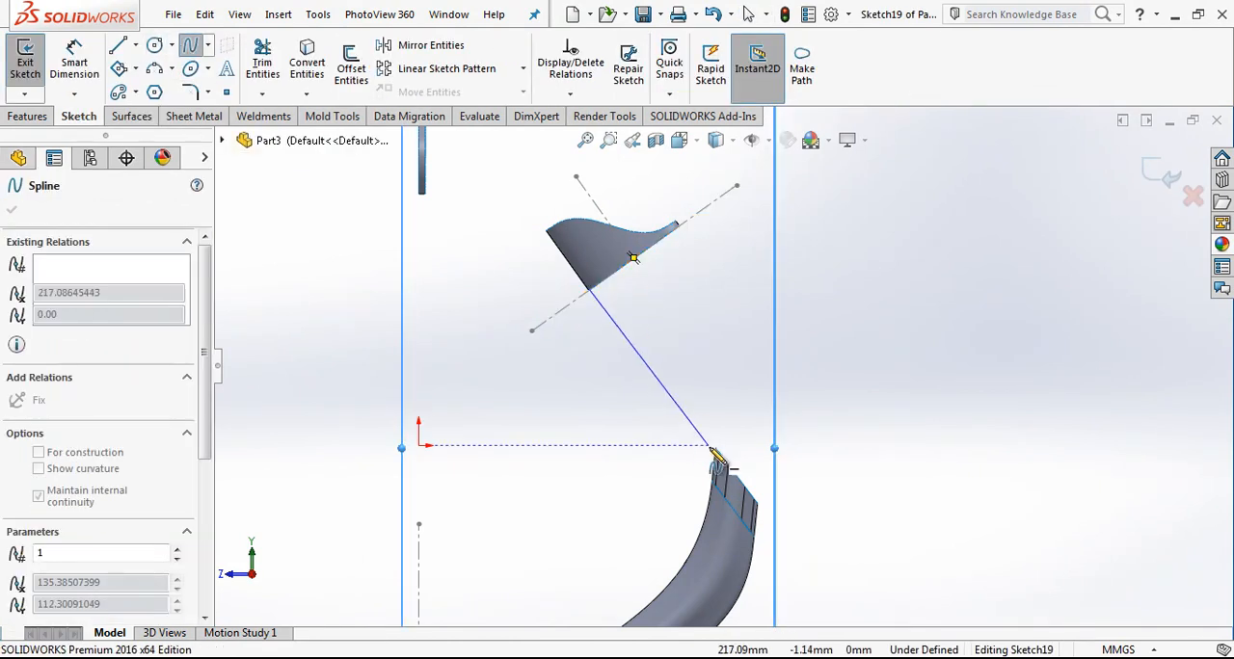
click(718, 451)
key(Escape)
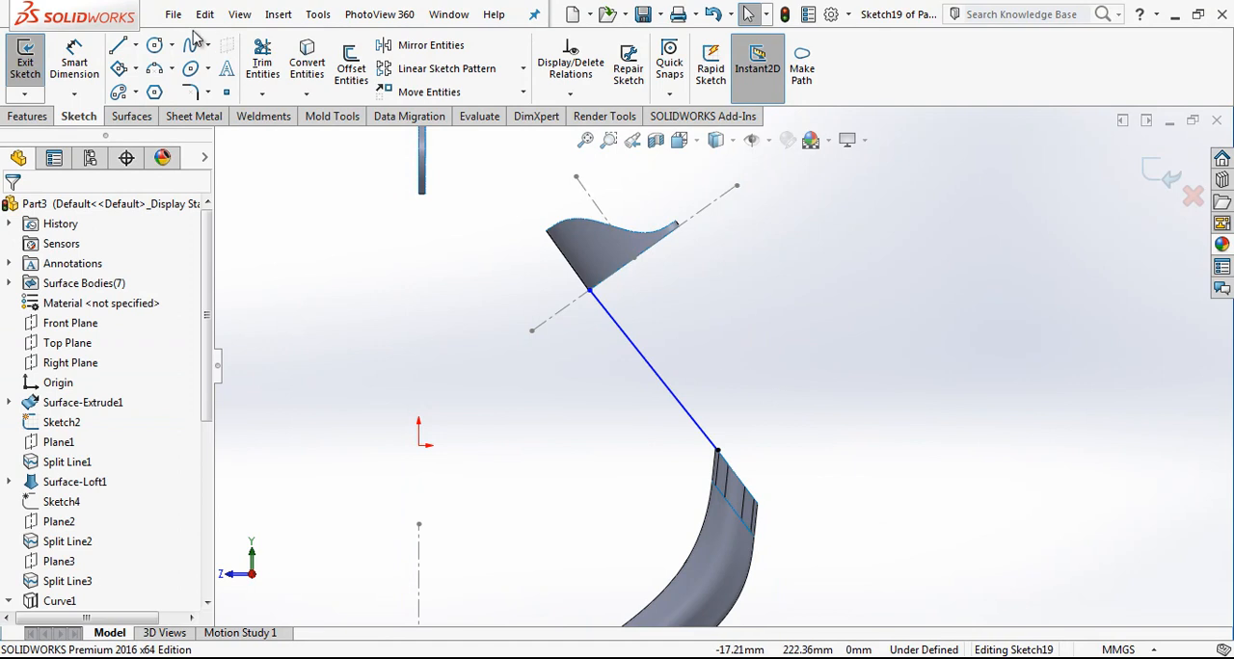
Step: Sketch a second two-point spline from the elliptical band's narrow end to the outer corner of the lower tube's slanted end
click(190, 45)
click(678, 224)
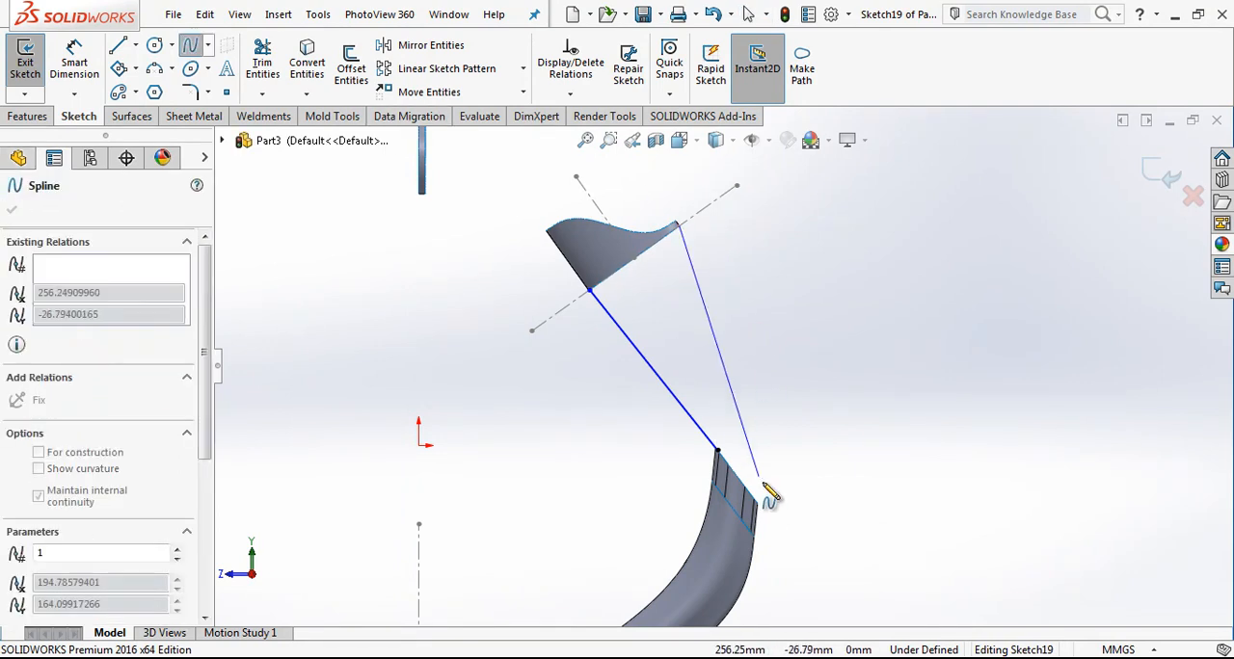
click(756, 501)
right_click(783, 354)
click(810, 360)
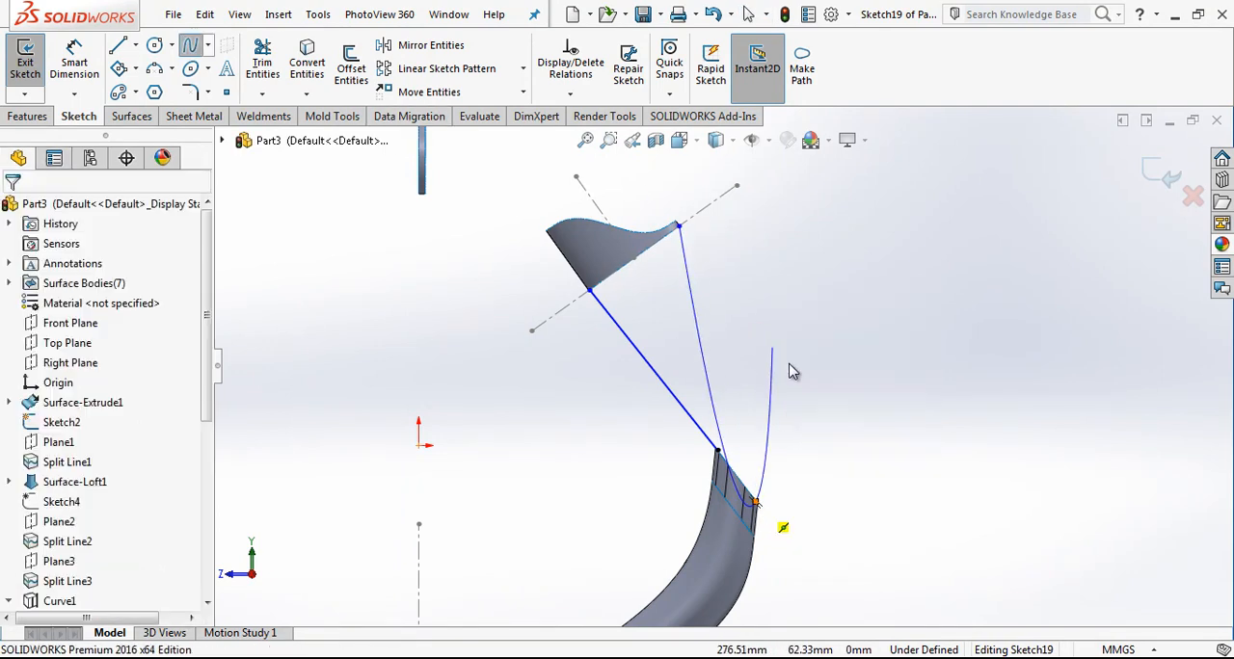
Step: Bend the inner spline into an S-curve by adjusting the tangent handles at both of its ends
scroll(733, 458, down, 5)
mouse_move(705, 427)
mouse_down()
mouse_move(663, 400)
mouse_move(705, 429)
mouse_move(655, 353)
mouse_up()
click(716, 427)
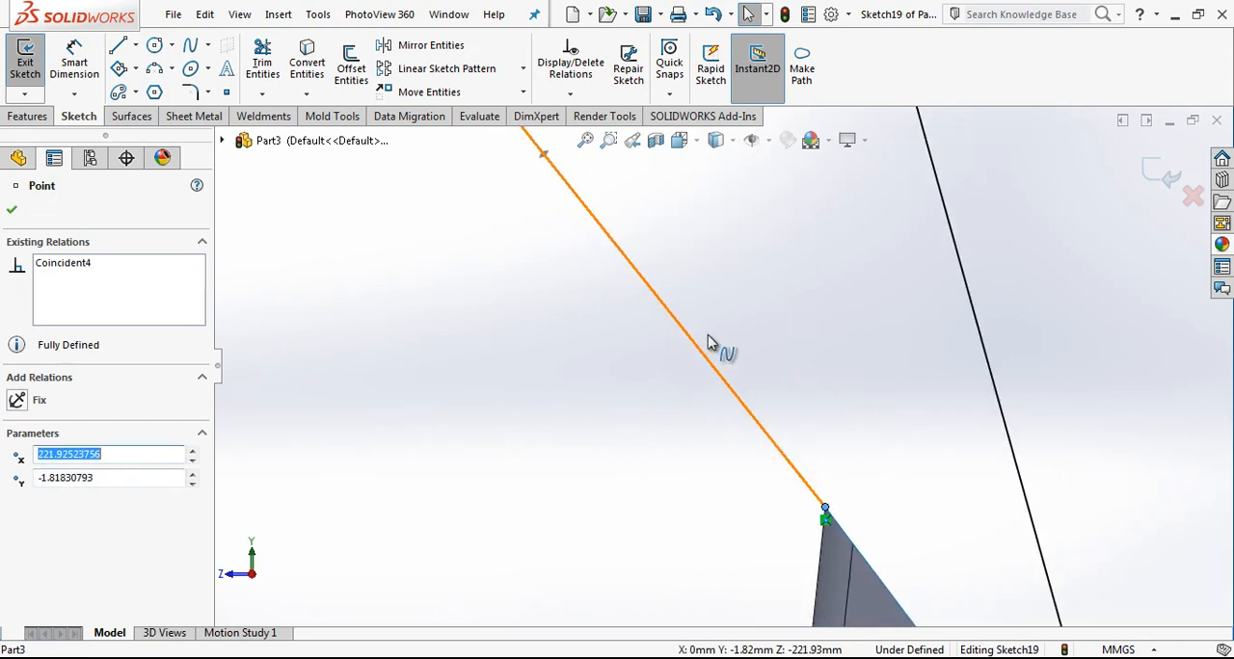
scroll(708, 336, up, 8)
key(Escape)
scroll(707, 339, down, 4)
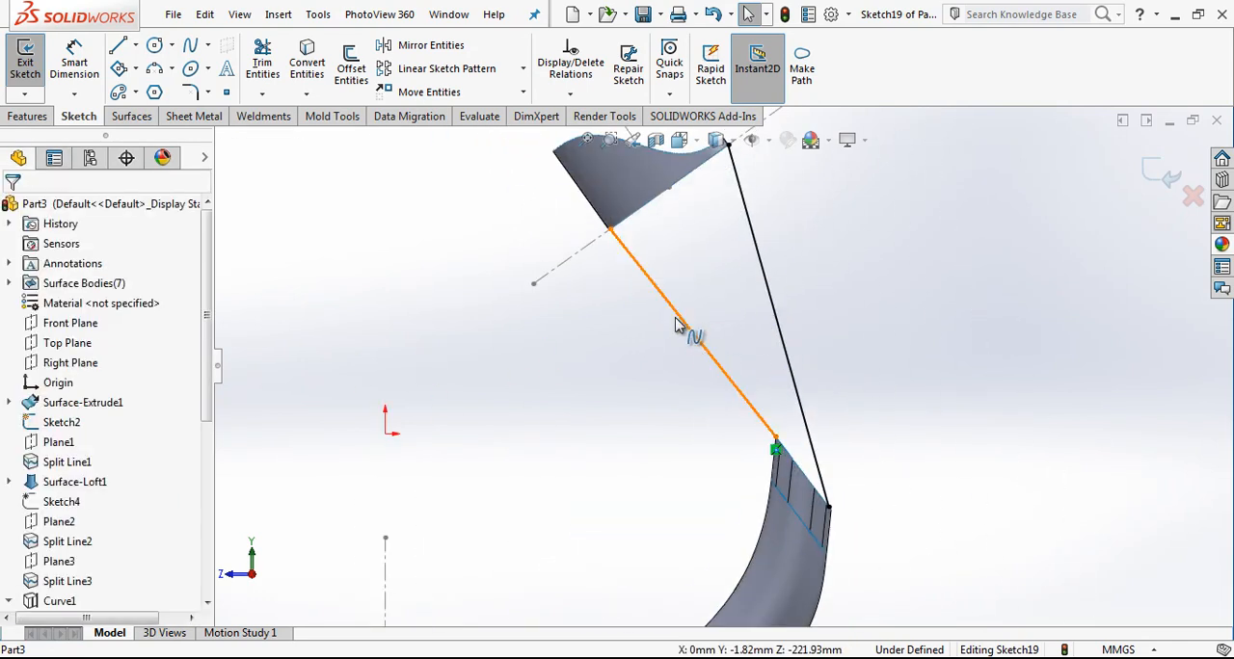
click(680, 327)
drag(715, 356, 766, 355)
click(674, 278)
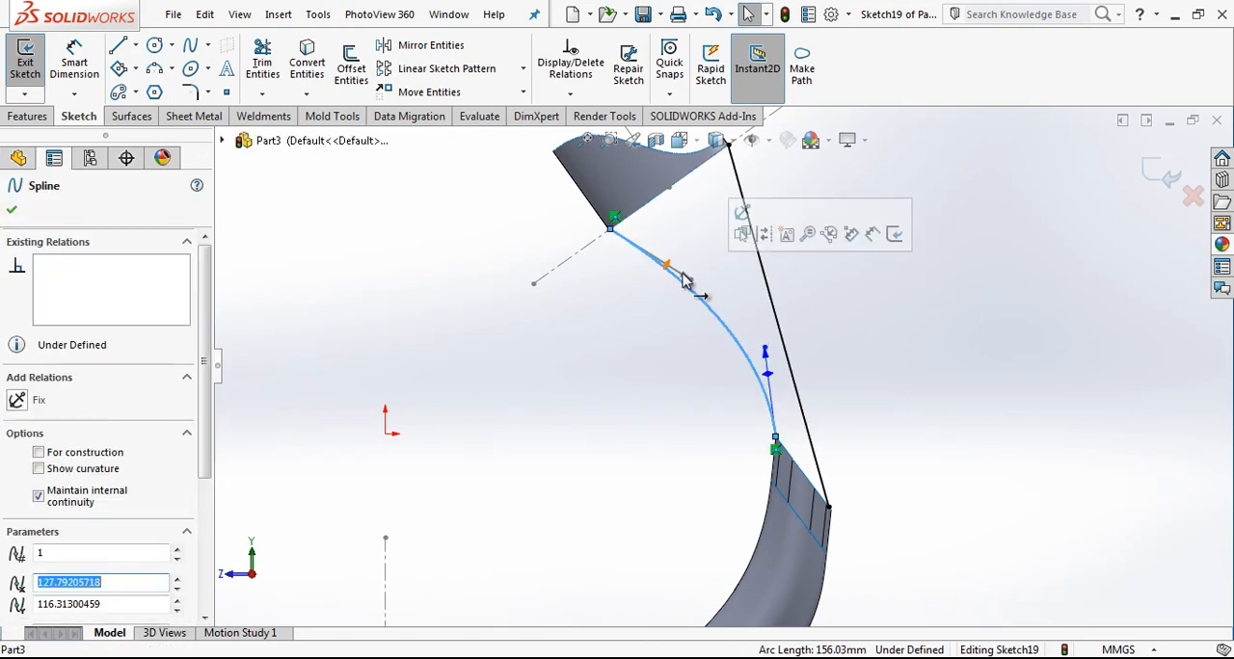
drag(690, 280, 650, 291)
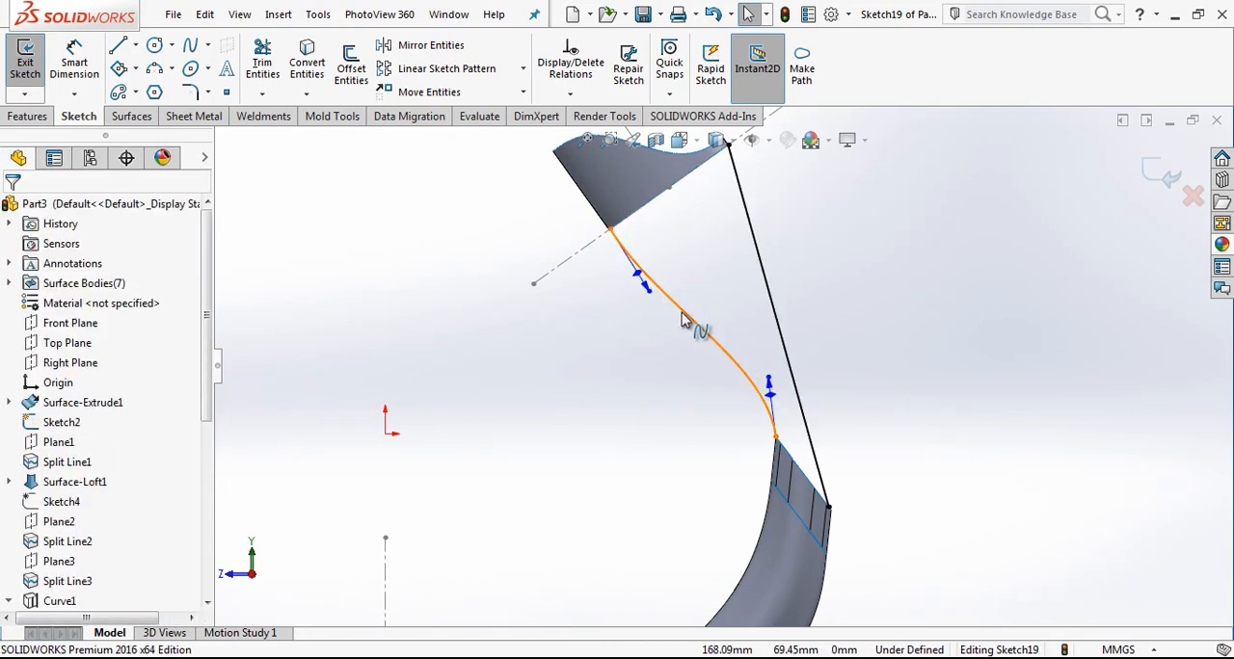
Step: Make the inner spline tangent to the elliptical band's lower silhouette edge at its upper end
click(637, 257)
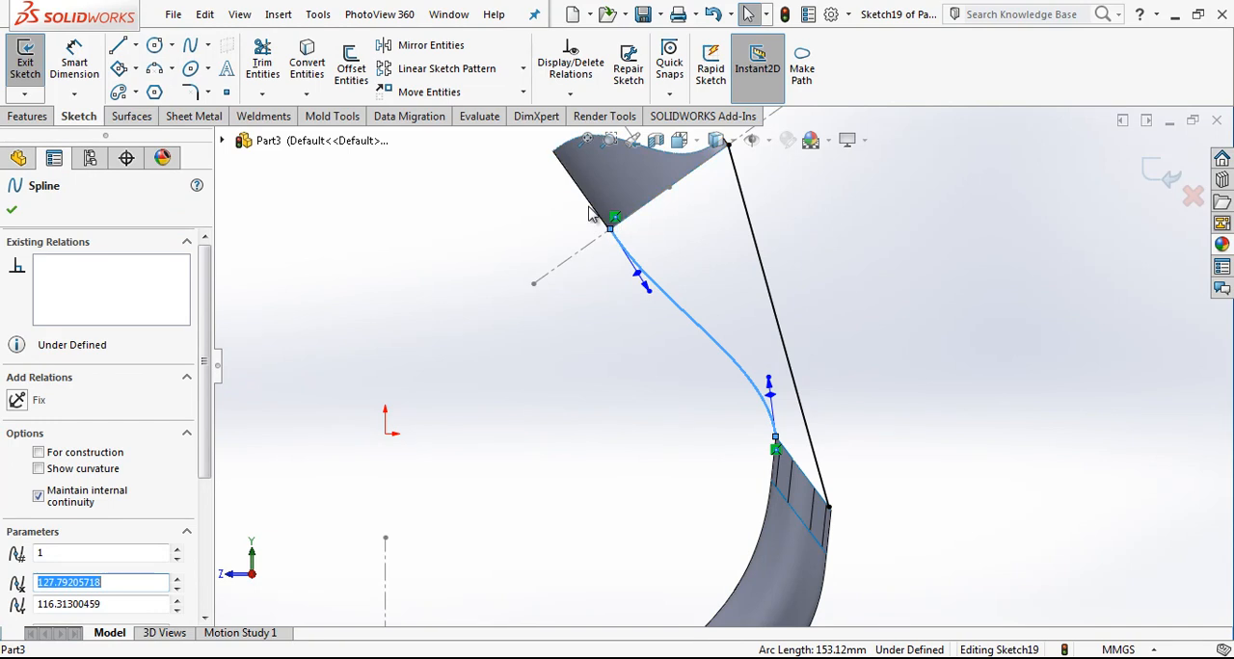
ctrl+click(591, 214)
click(68, 525)
click(572, 446)
Step: Add an Equal Curvature relation between the inner spline and the lower tube's inner silhouette edge
click(774, 464)
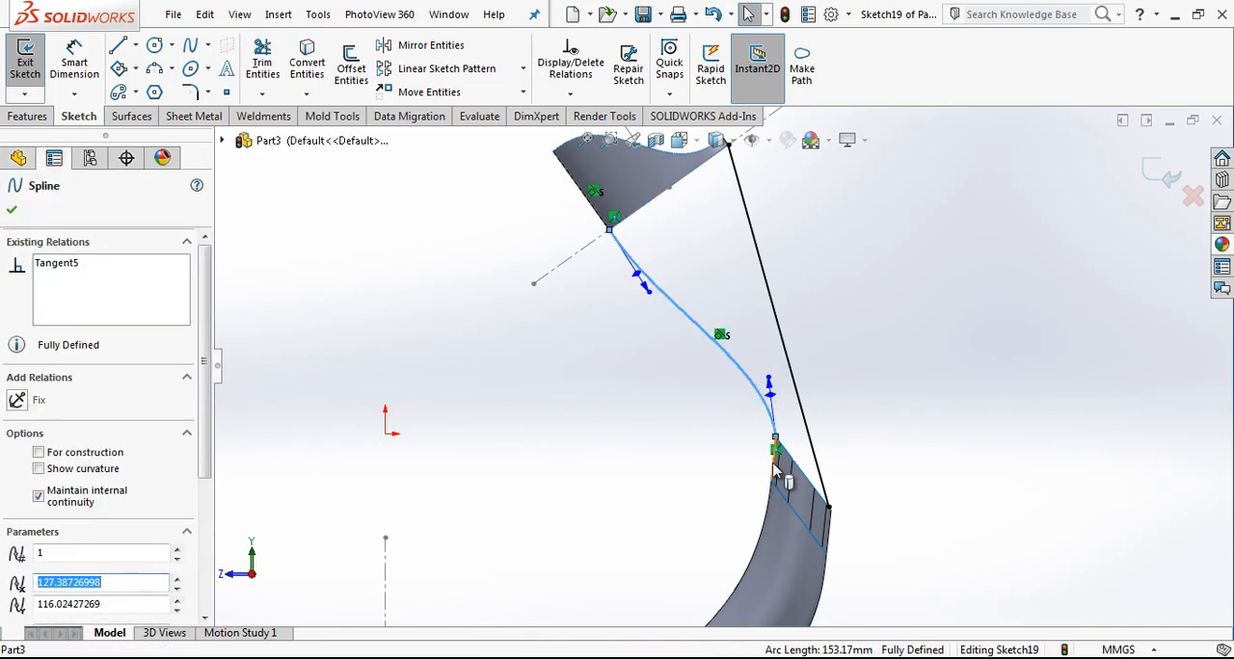
ctrl+click(777, 470)
click(58, 546)
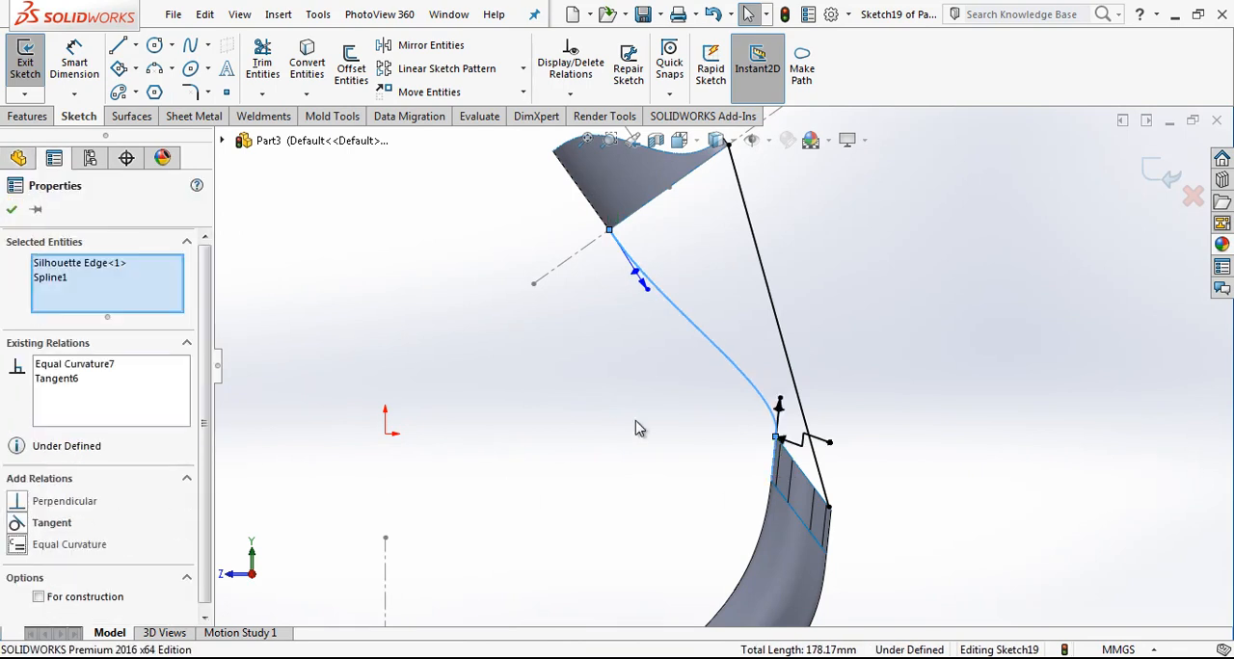
click(555, 445)
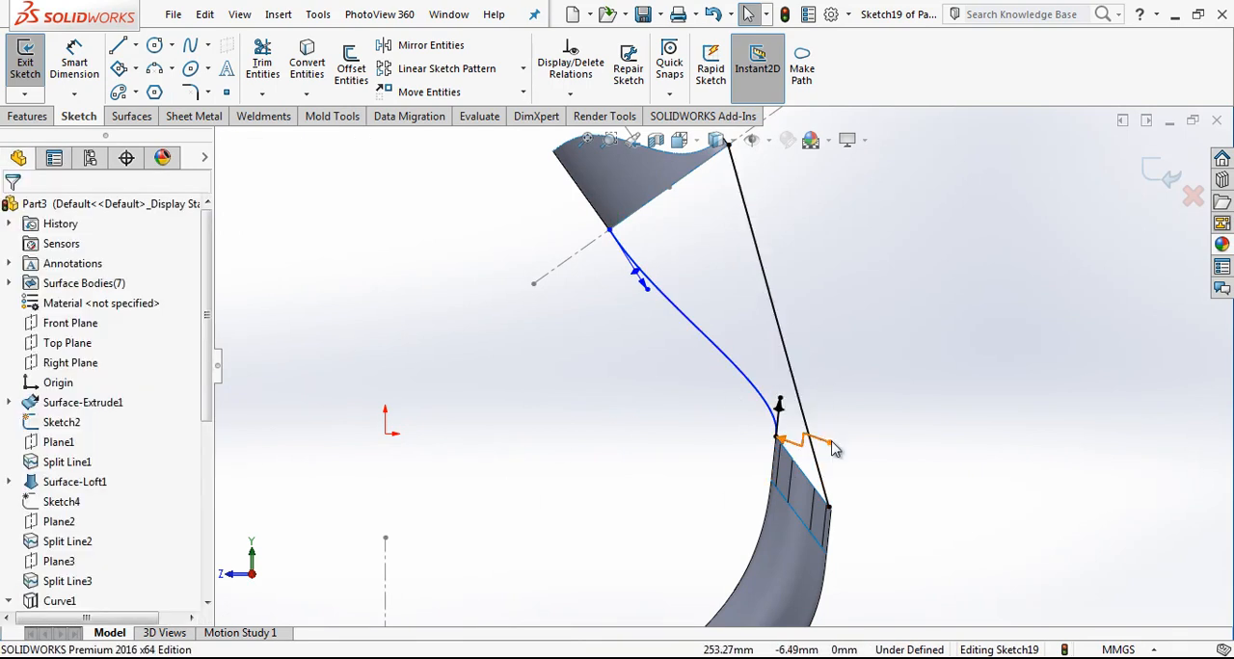
Step: Move the outer spline's lower endpoint exactly onto the outer corner of the tube's slanted end
click(826, 492)
scroll(829, 497, down, 4)
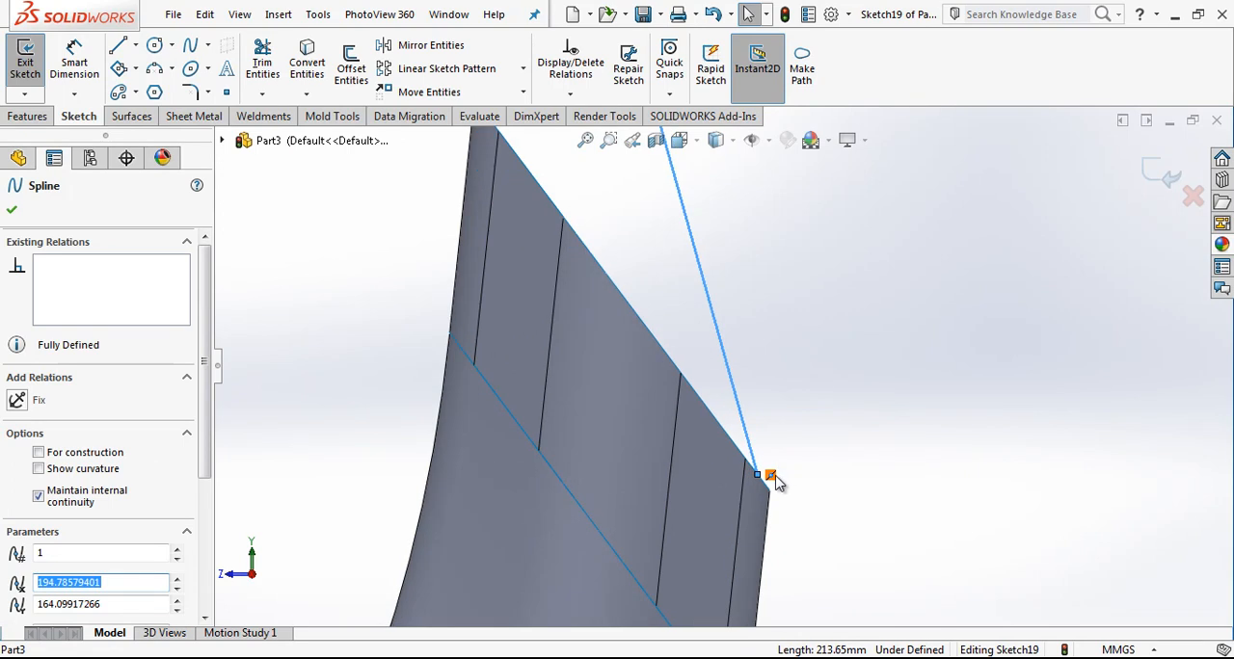
key(Escape)
click(771, 478)
mouse_move(772, 486)
mouse_down()
mouse_move(777, 503)
mouse_move(771, 493)
mouse_up()
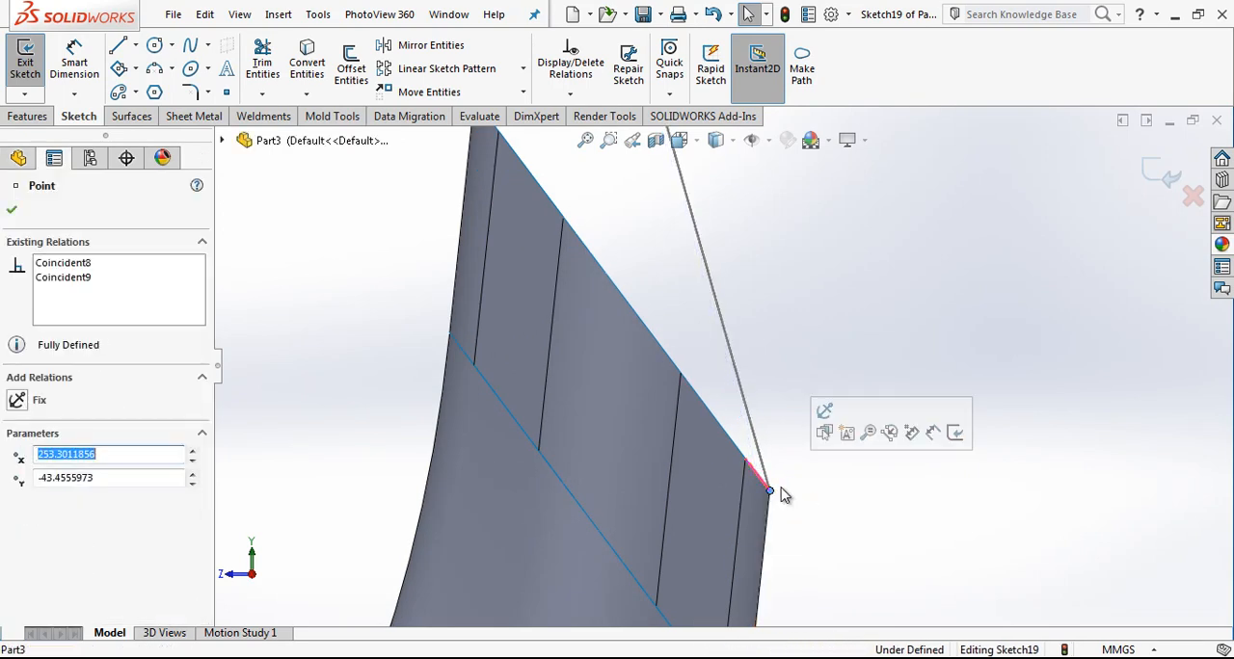
scroll(796, 488, up, 7)
key(Escape)
Step: Bow the outer spline outward by adjusting the tangent handles at its lower and upper ends
click(706, 276)
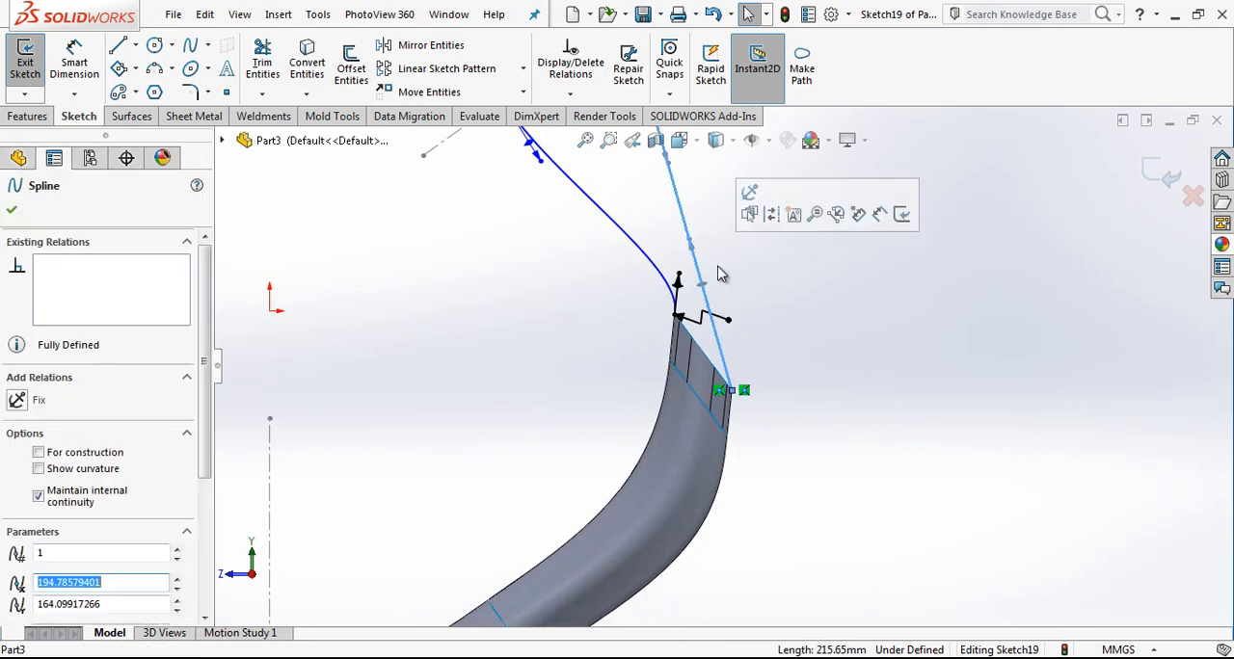
drag(689, 240, 770, 257)
scroll(770, 259, up, 3)
scroll(772, 266, down, 3)
click(704, 228)
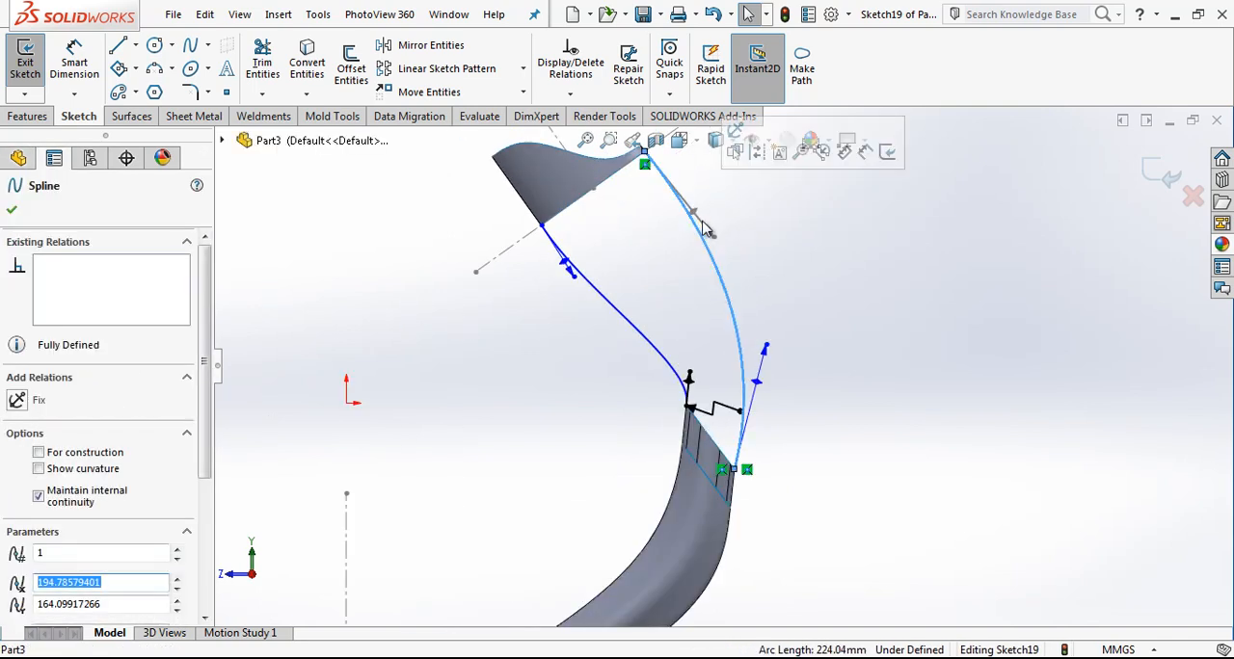
mouse_move(696, 212)
mouse_down()
mouse_move(713, 215)
mouse_move(701, 216)
mouse_up()
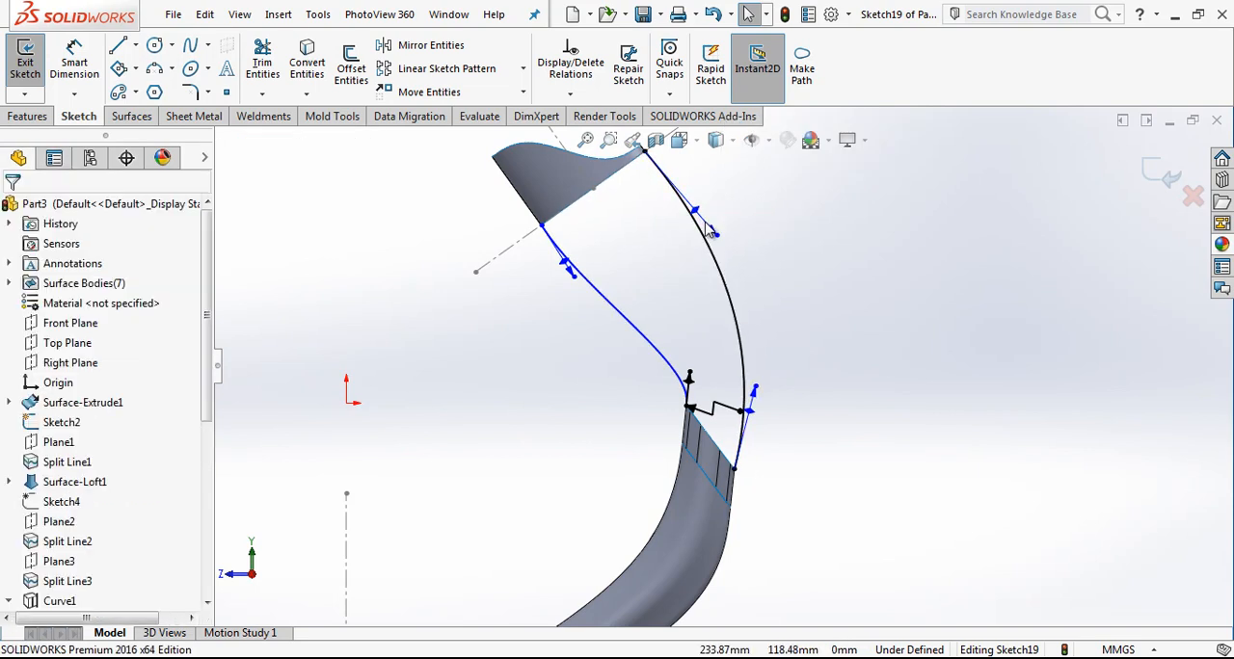
Step: Sketch a short line over the band's narrow-end edge, starting from the outer spline's upper endpoint
scroll(702, 216, down, 2)
click(661, 190)
scroll(661, 204, down, 3)
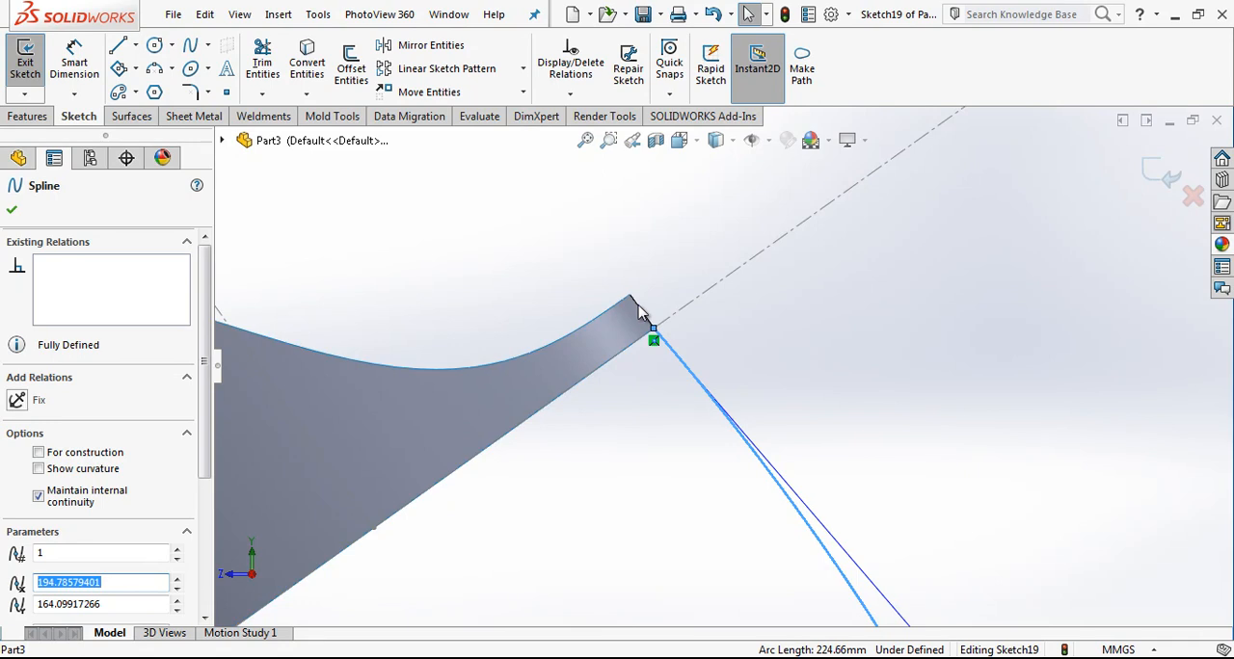
key(l)
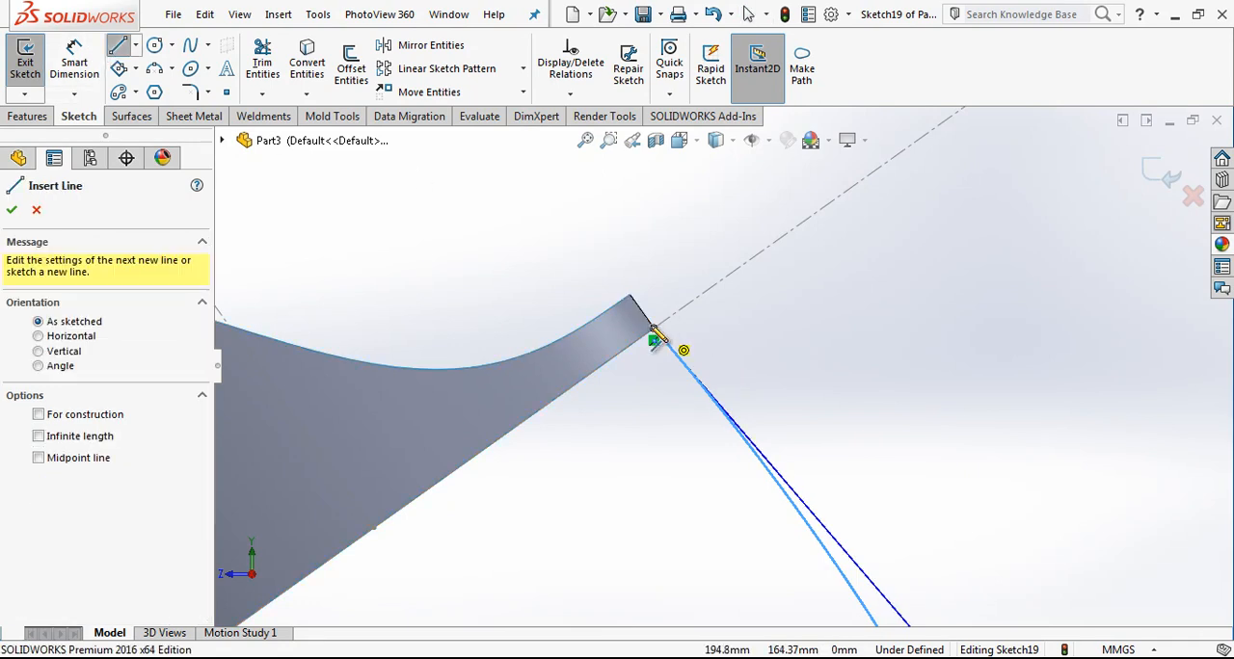
click(654, 328)
click(630, 295)
key(Escape)
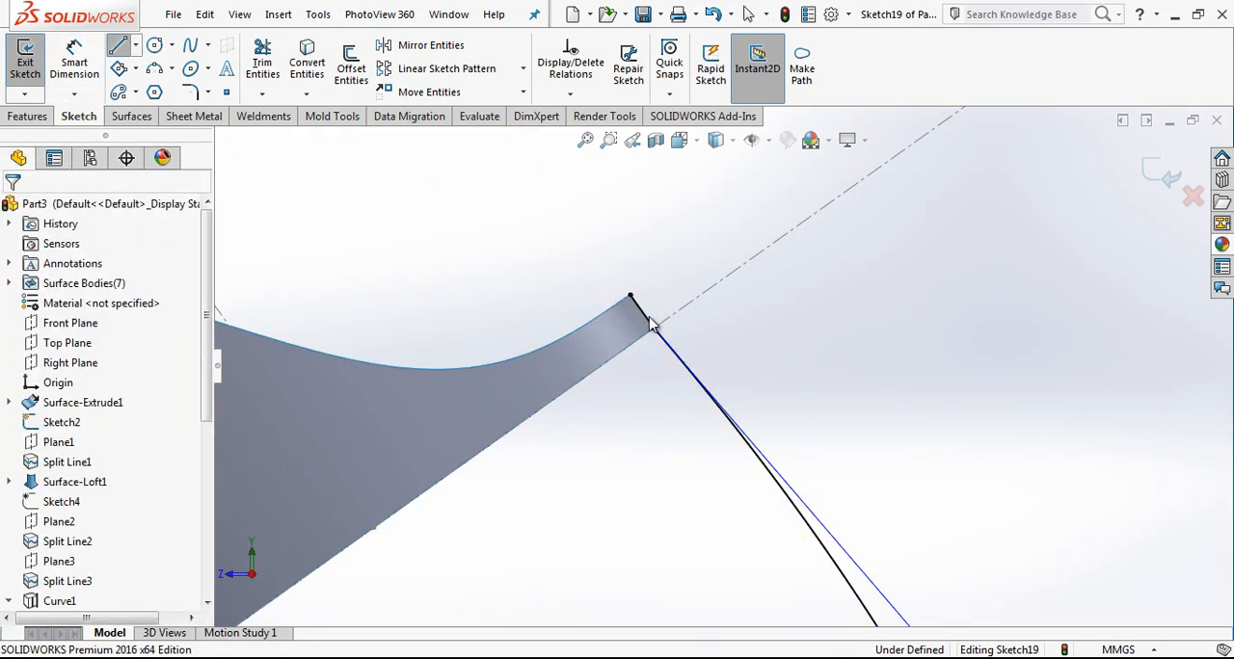
scroll(653, 320, down, 3)
click(654, 323)
key(Escape)
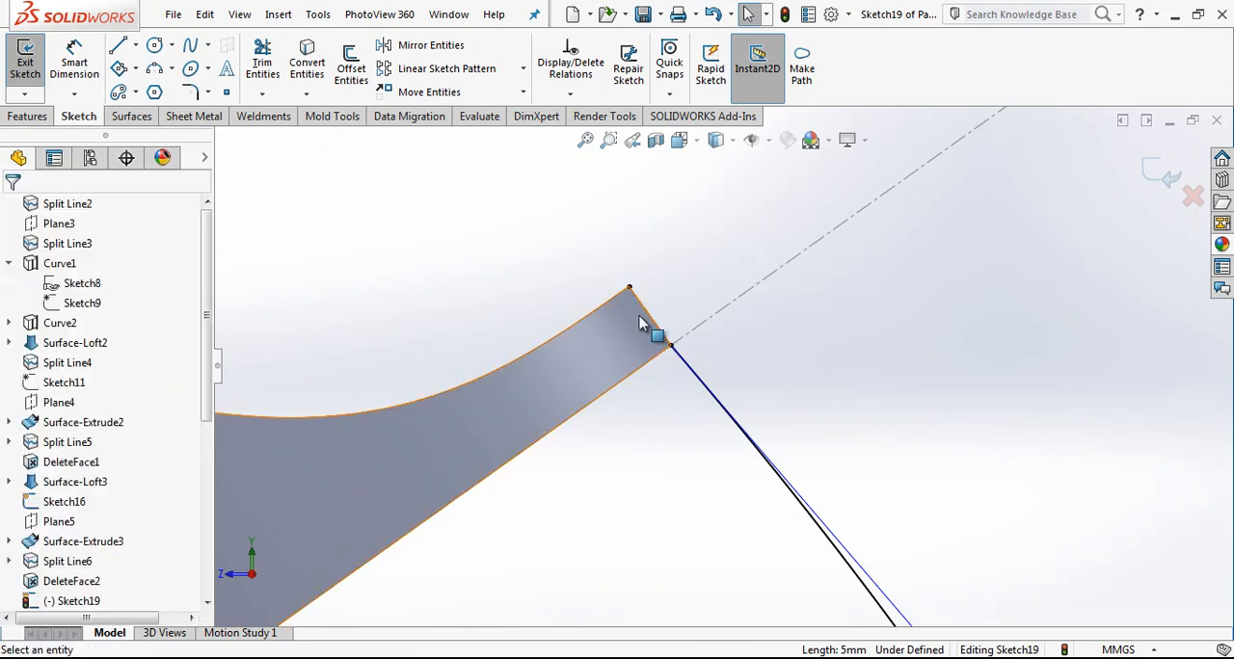
Step: Add an Equal Curvature relation between the short line on the band's edge and the outer spline
click(643, 320)
ctrl+click(690, 372)
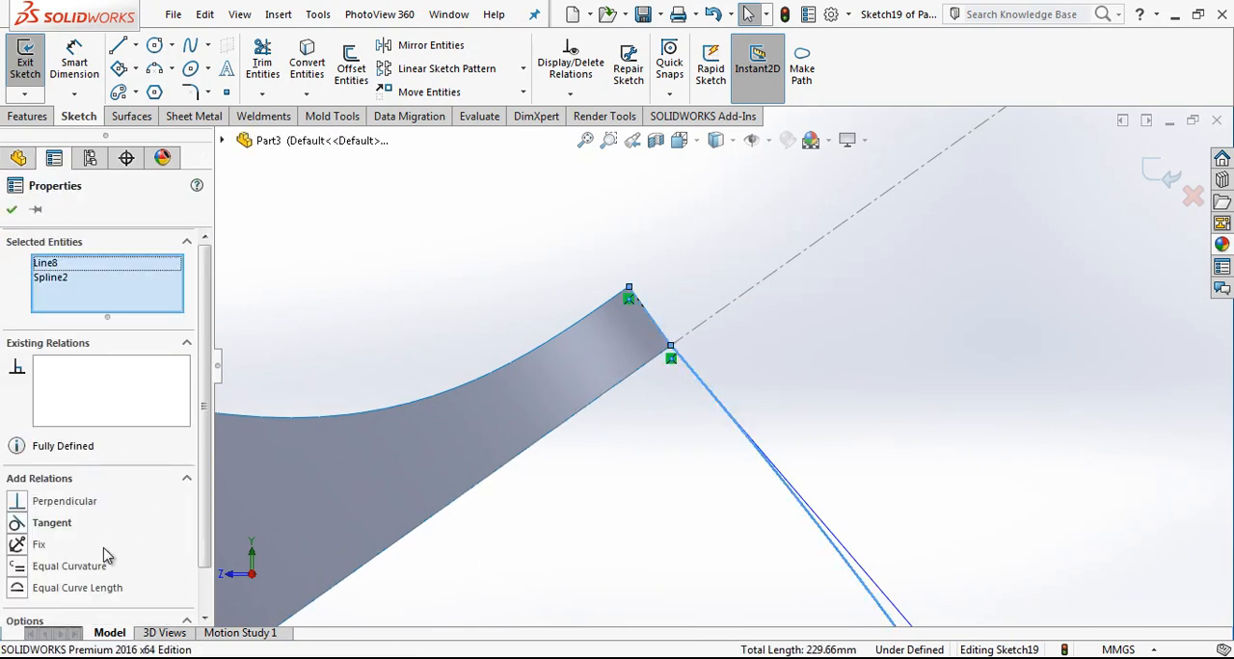
click(97, 564)
click(888, 393)
scroll(880, 398, up, 12)
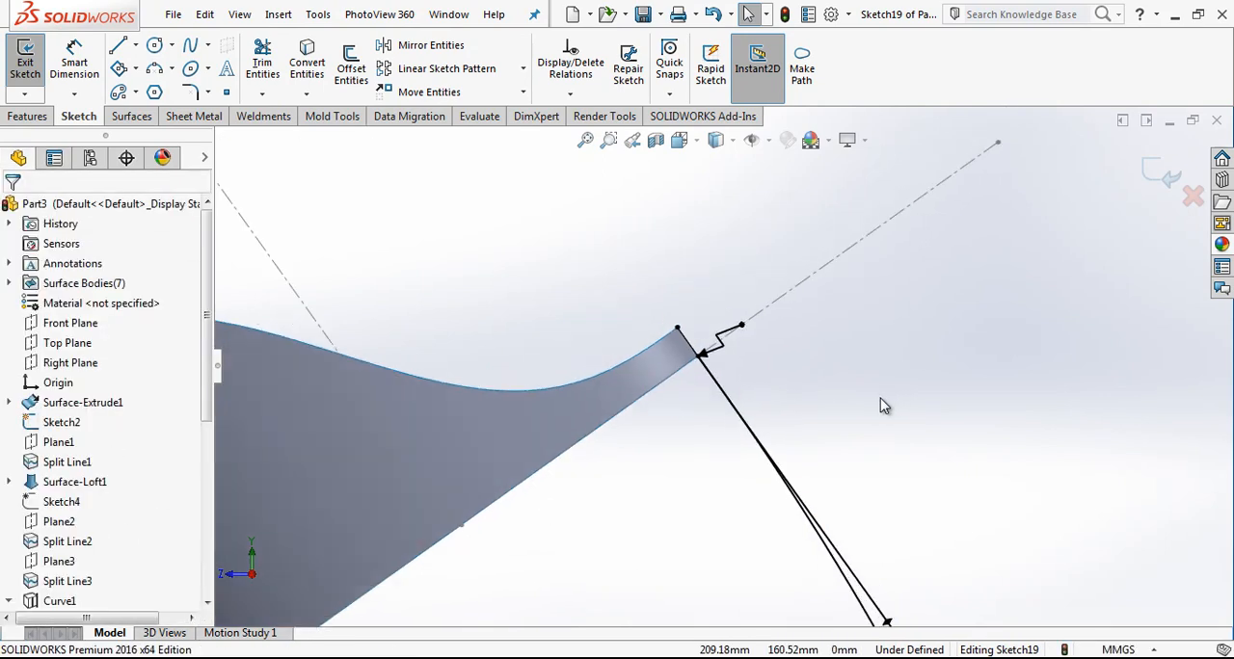
scroll(845, 429, down, 10)
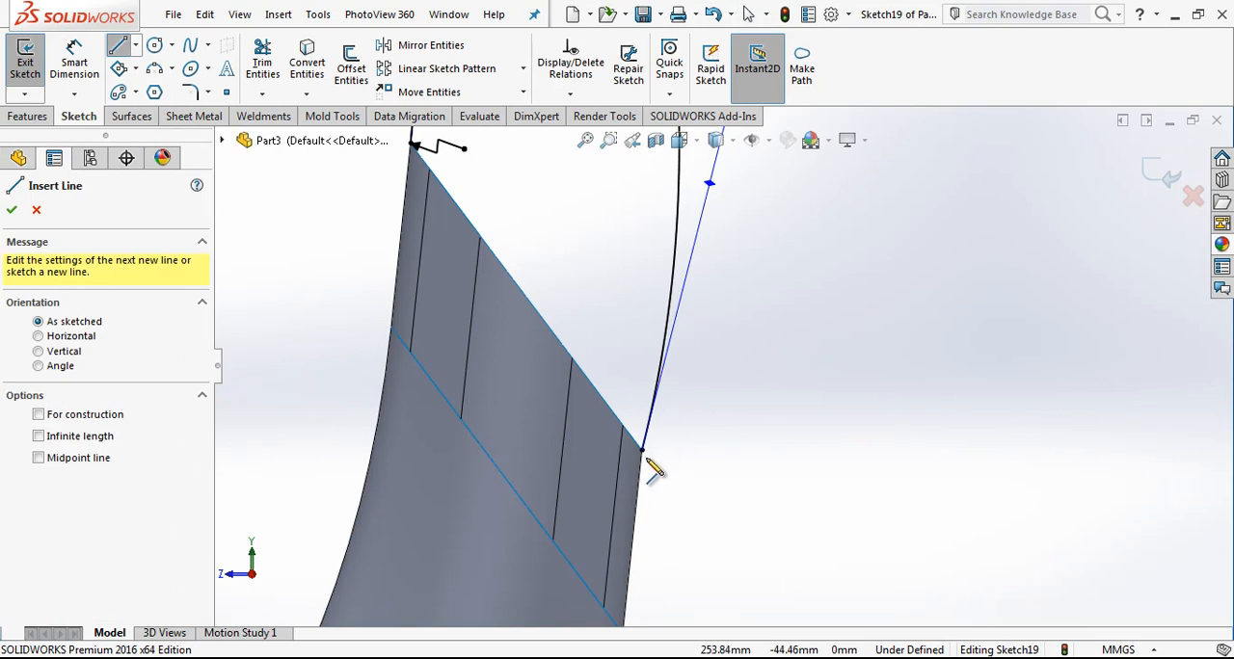
click(643, 451)
scroll(646, 463, down, 2)
scroll(655, 511, up, 3)
scroll(675, 520, down, 2)
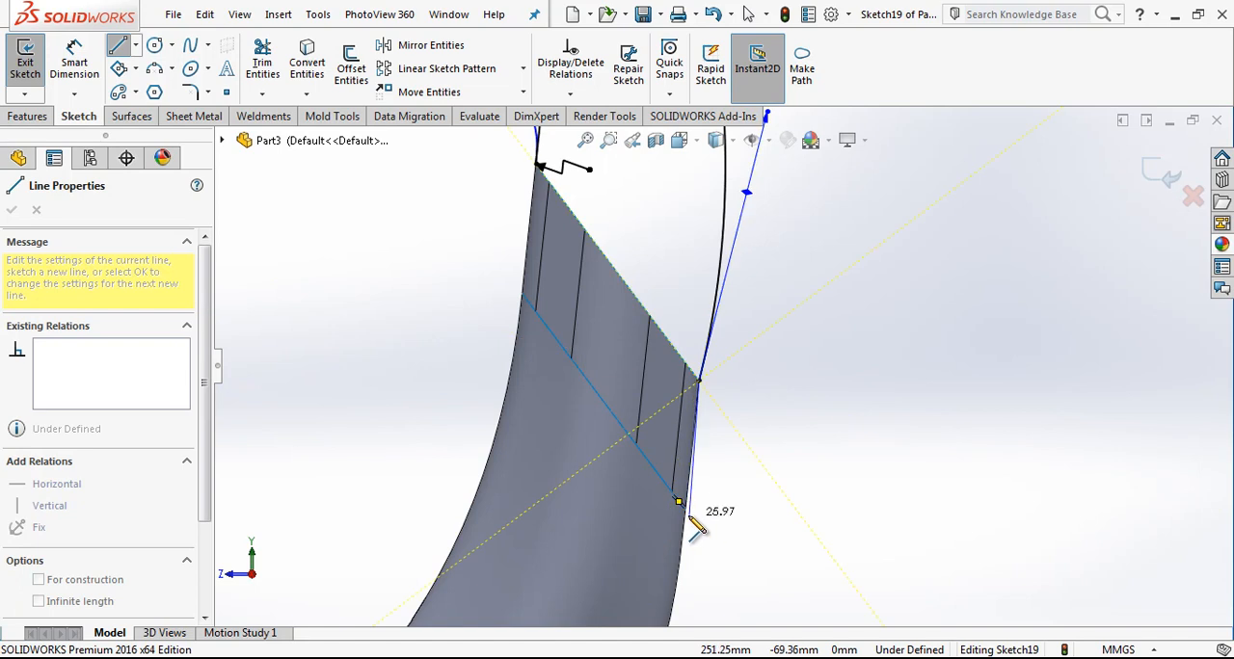
key(Escape)
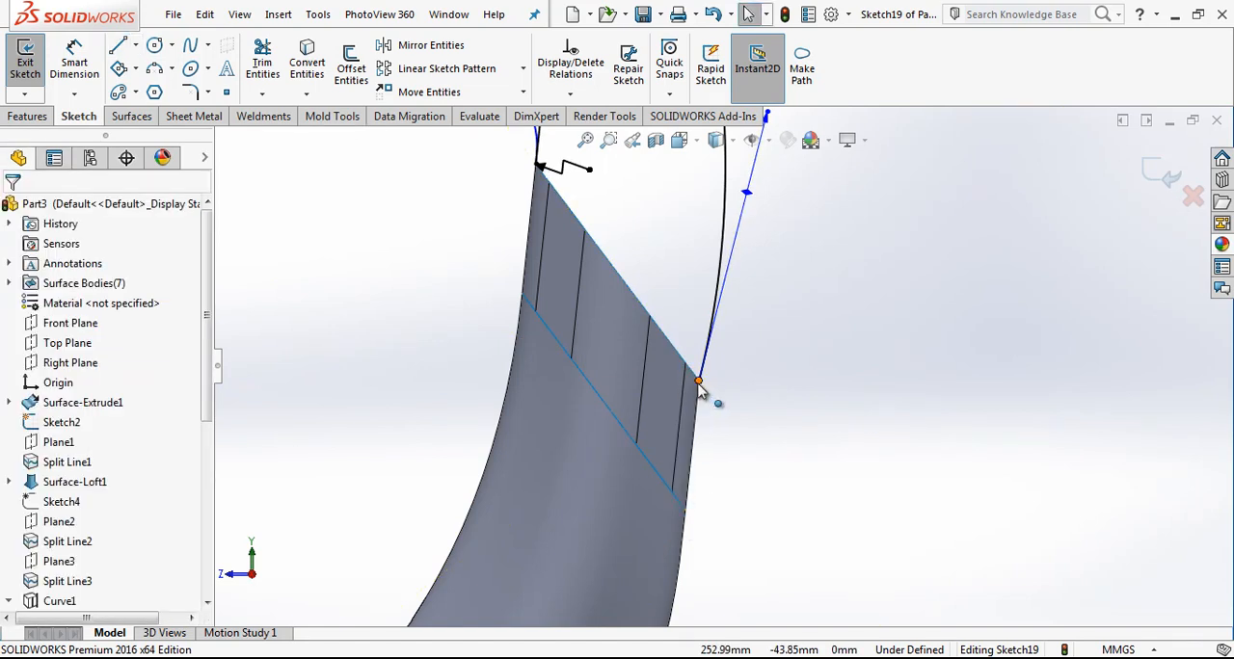
click(699, 381)
click(723, 293)
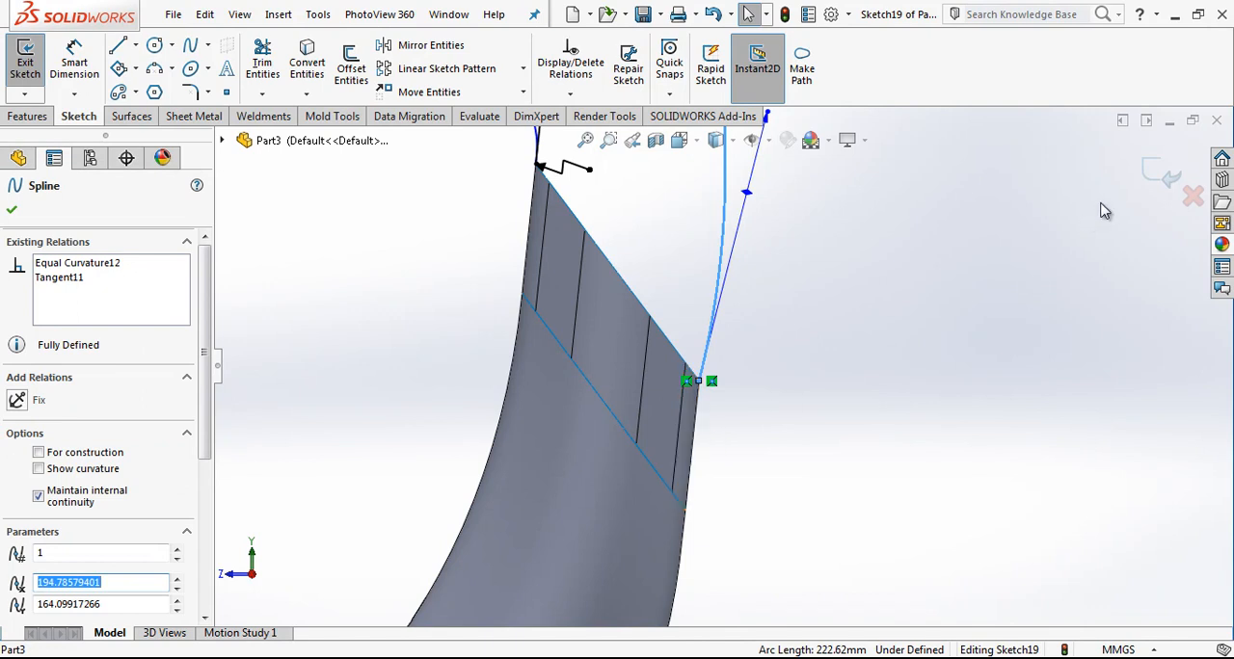
Step: Close the spline sketch and split the outer face of the tube's slanted end with an Intersection split line on the Right Plane
click(1162, 173)
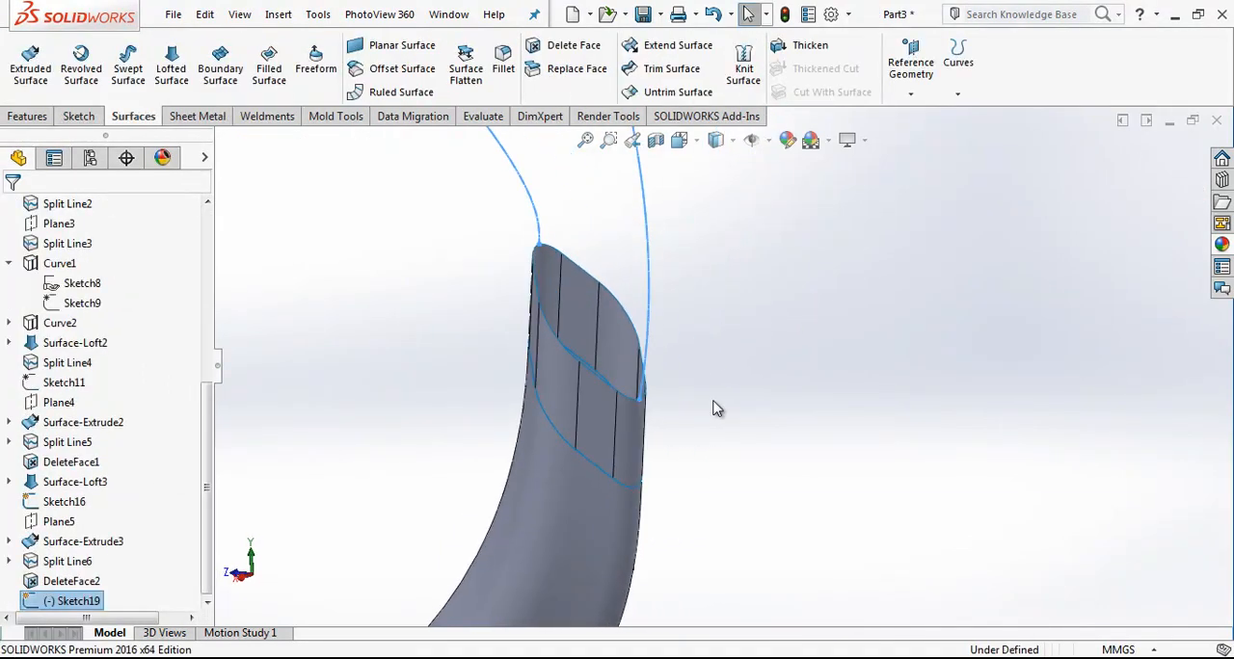
drag(206, 435, 164, 270)
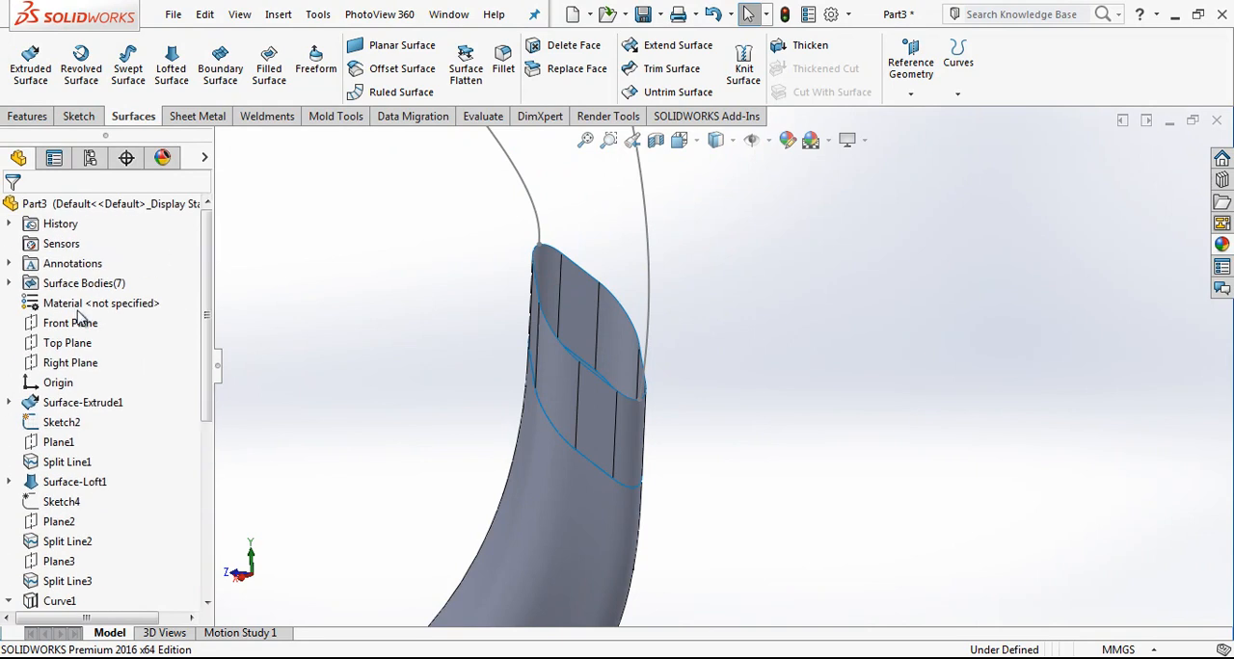
click(67, 362)
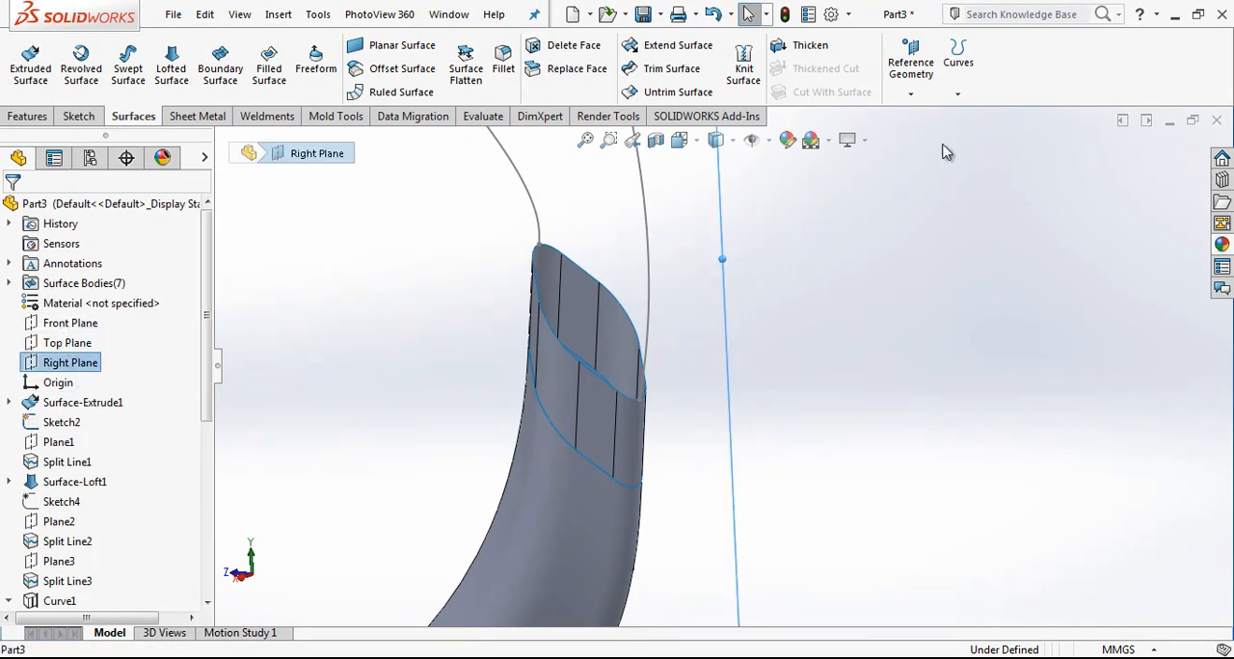
click(959, 80)
click(990, 114)
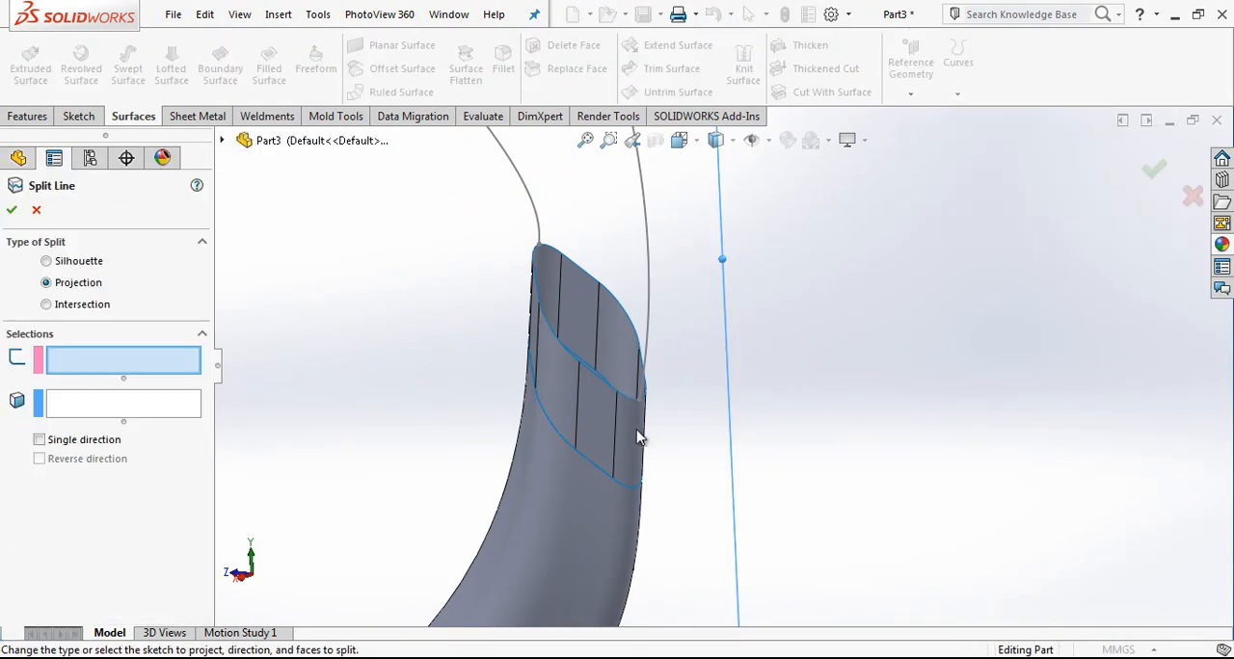
click(75, 305)
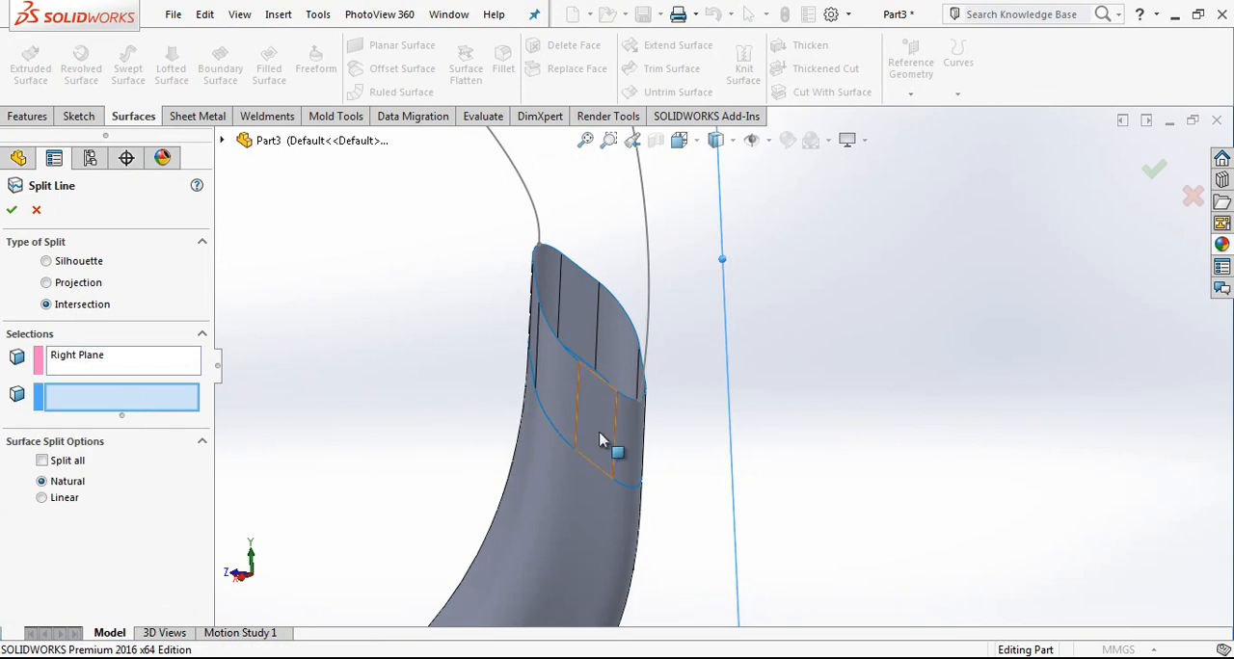
click(632, 431)
key(Return)
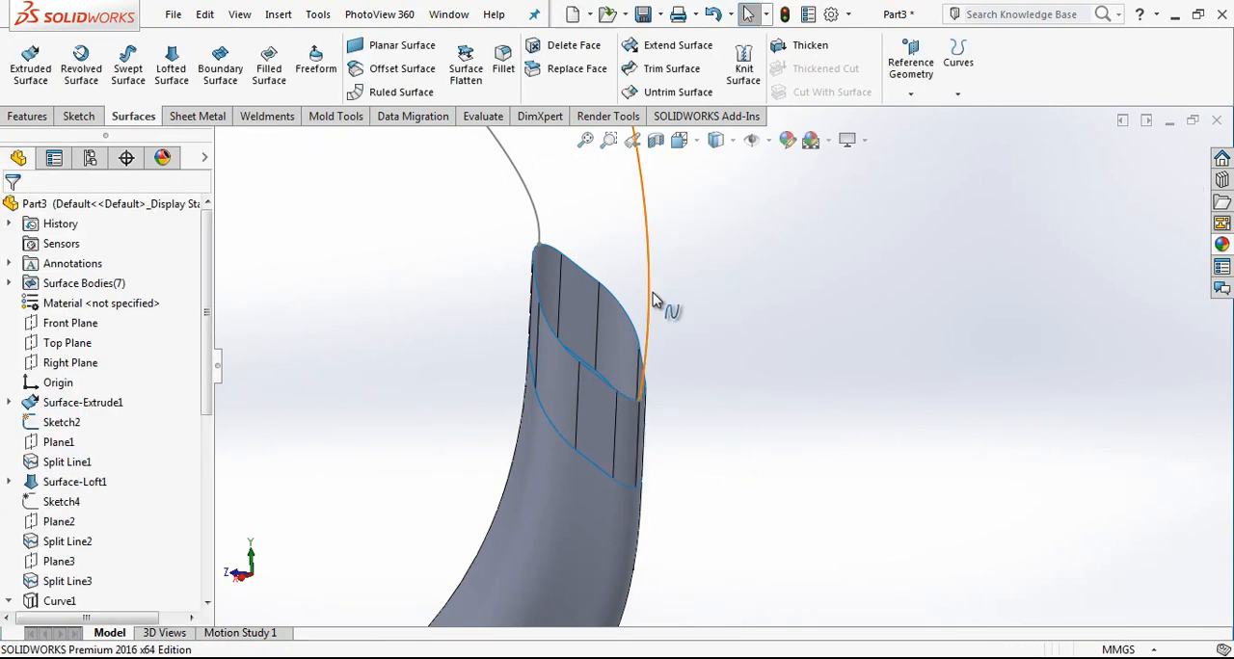
Step: Reopen the spline sketch and give the outer spline equal curvature with the tube's outer silhouette edge
click(648, 303)
click(701, 216)
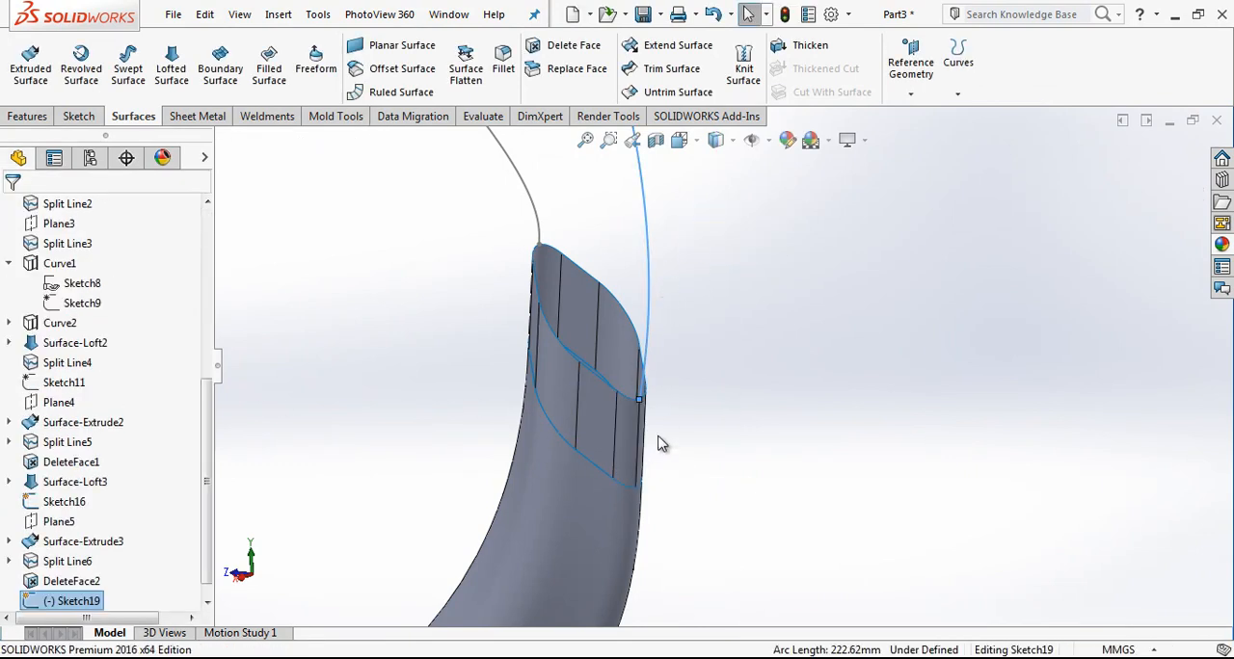
ctrl+click(650, 303)
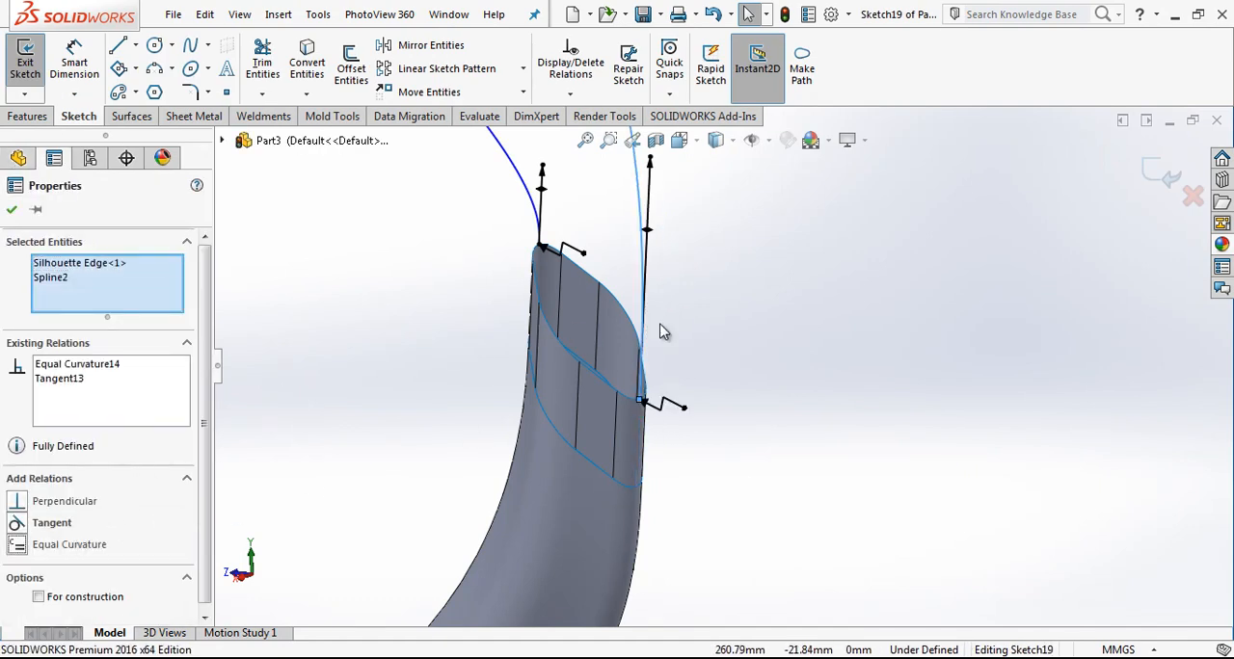
scroll(756, 354, up, 4)
click(757, 353)
Step: View the sketch face-on and dimension the inner spline's upper tangent handle with a value of 150
scroll(755, 347, up, 3)
click(690, 143)
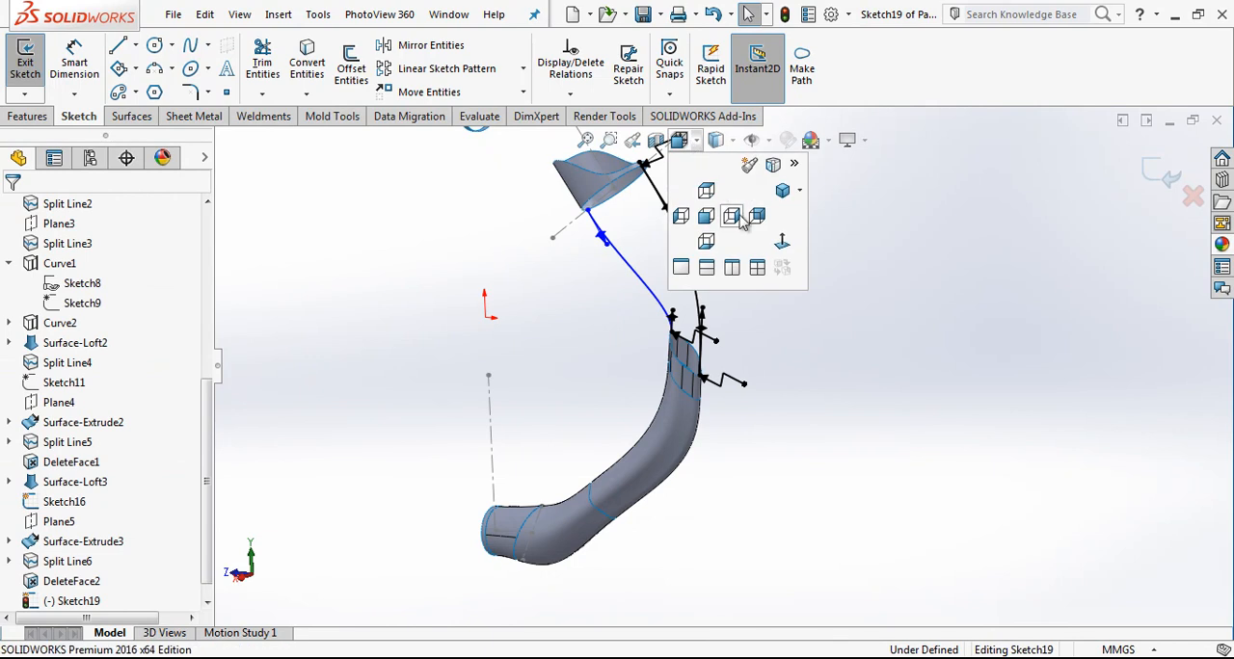
click(783, 243)
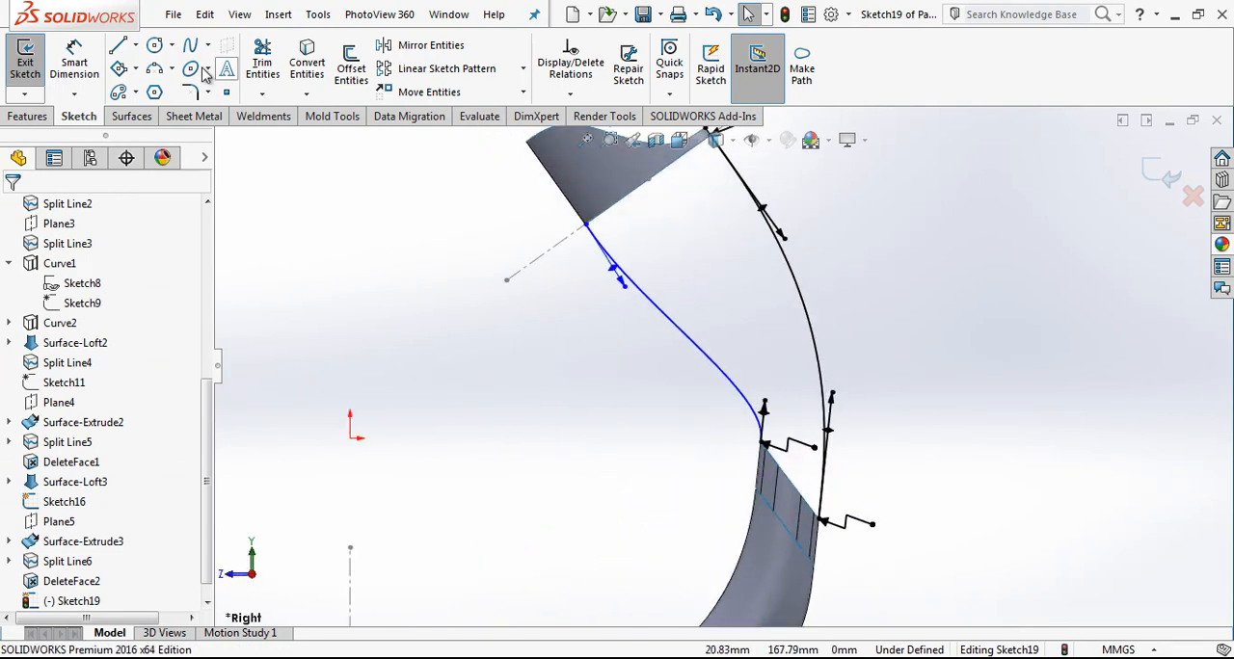
click(72, 60)
click(631, 295)
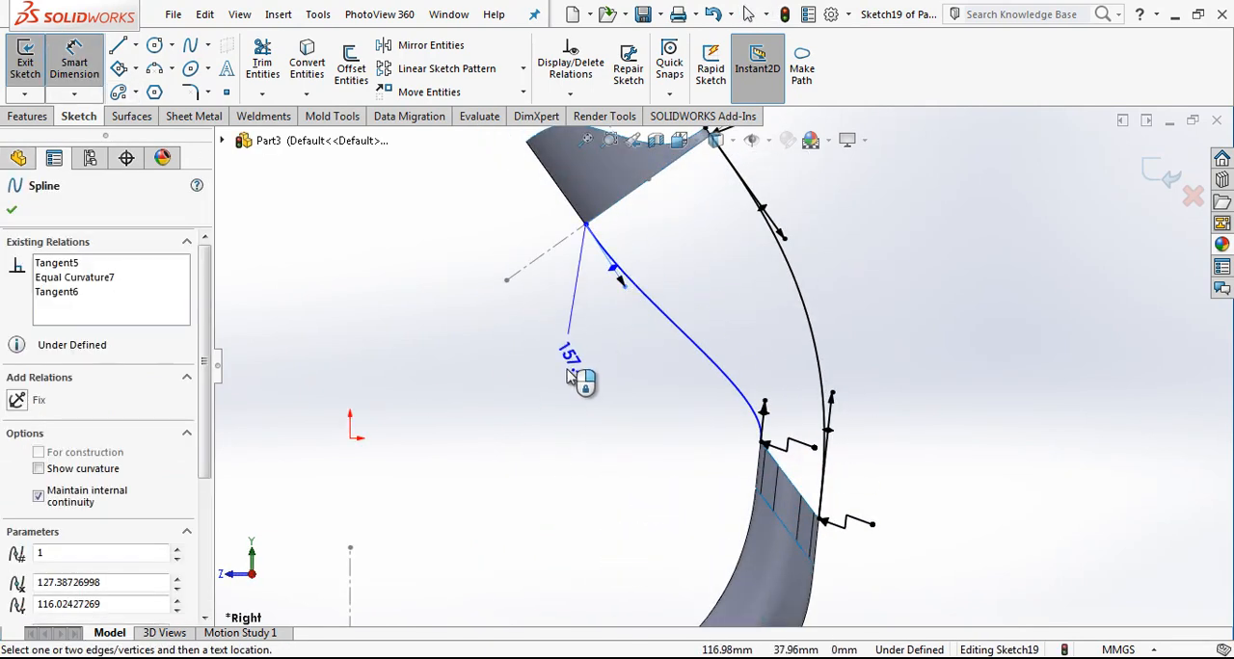
click(579, 355)
text(150)
key(Return)
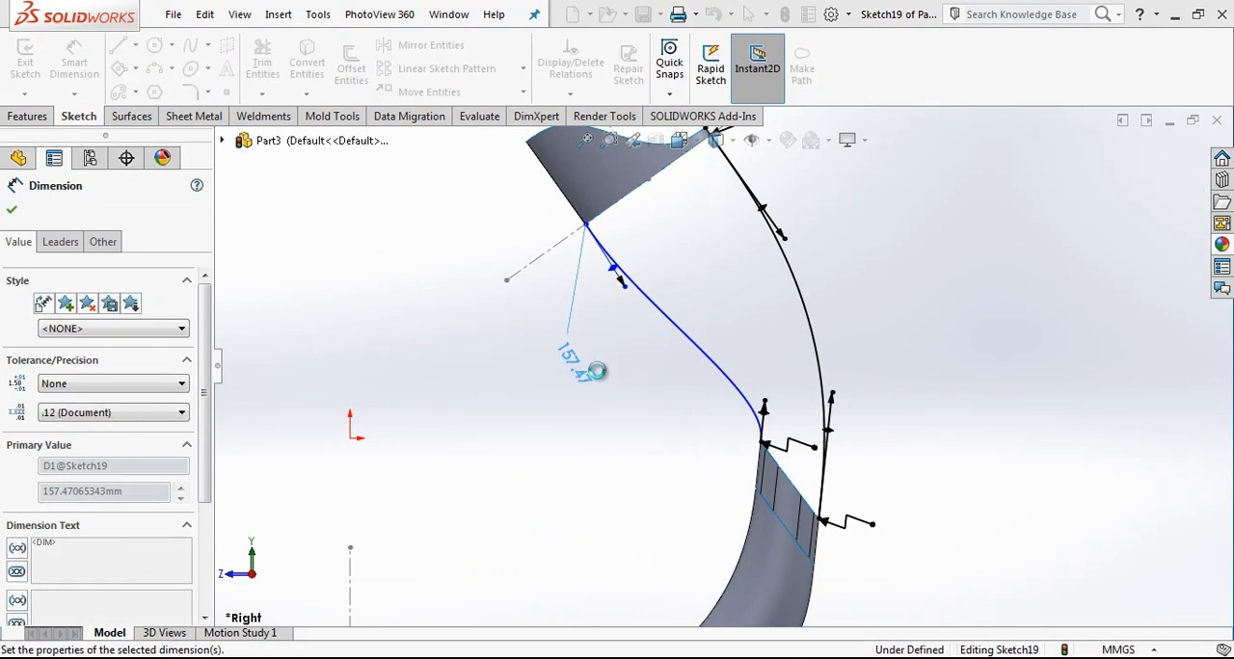
Step: Dimension the inner spline's lower tangent handle with a value of 120
click(765, 413)
click(759, 355)
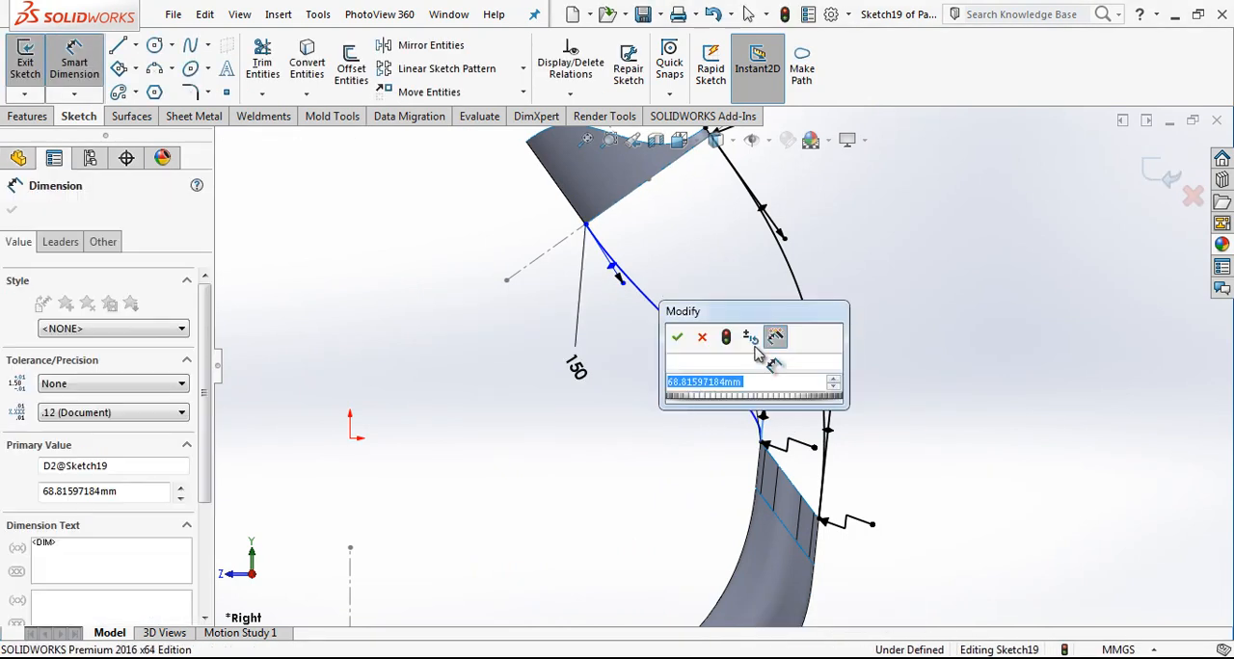
text(120)
key(Return)
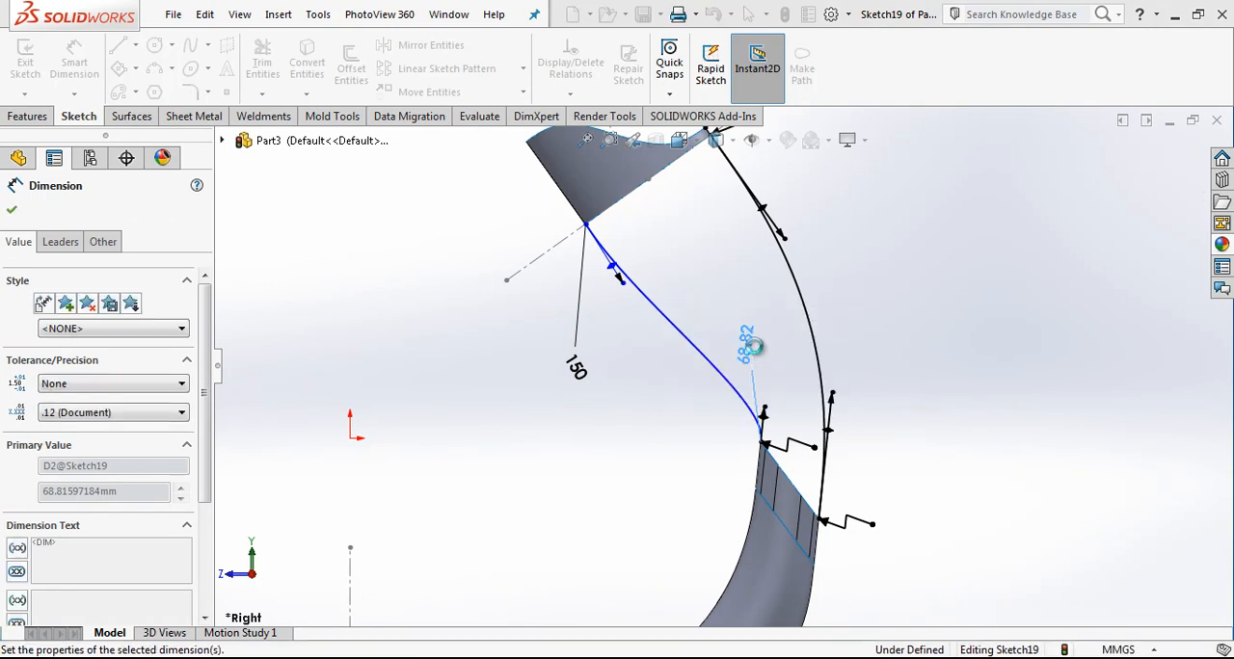
Step: Try to reshape the inner spline by moving its lower tangent handle, and undo the change
click(627, 289)
drag(675, 367, 694, 421)
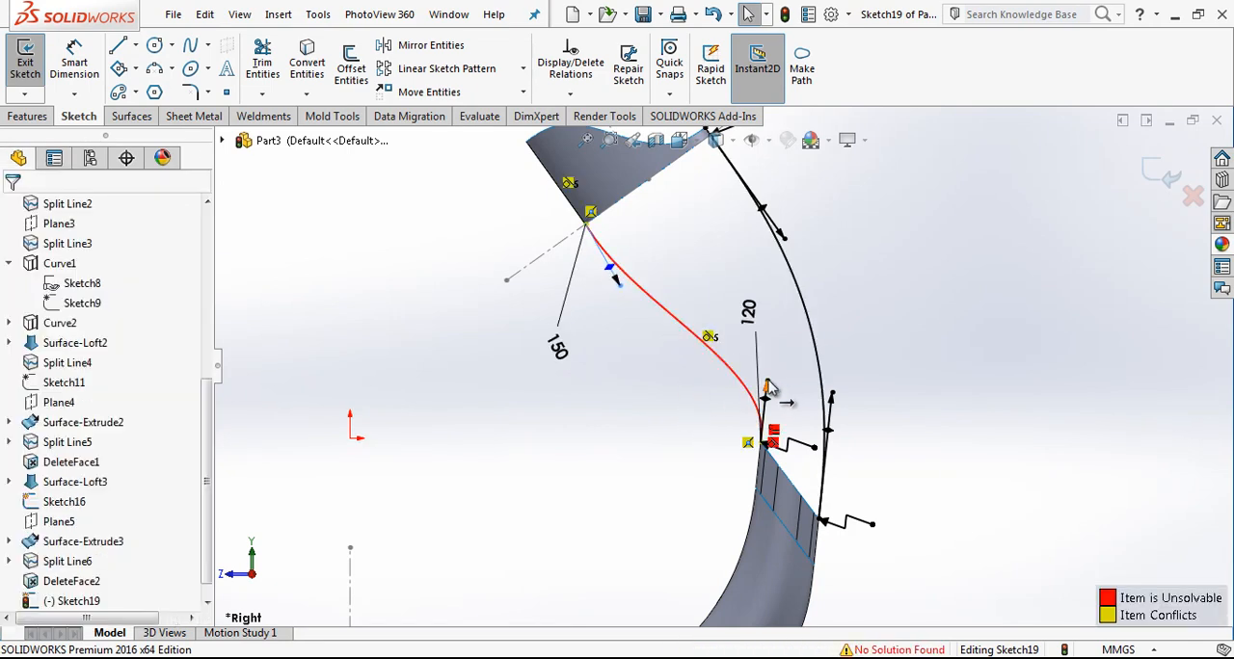
click(713, 14)
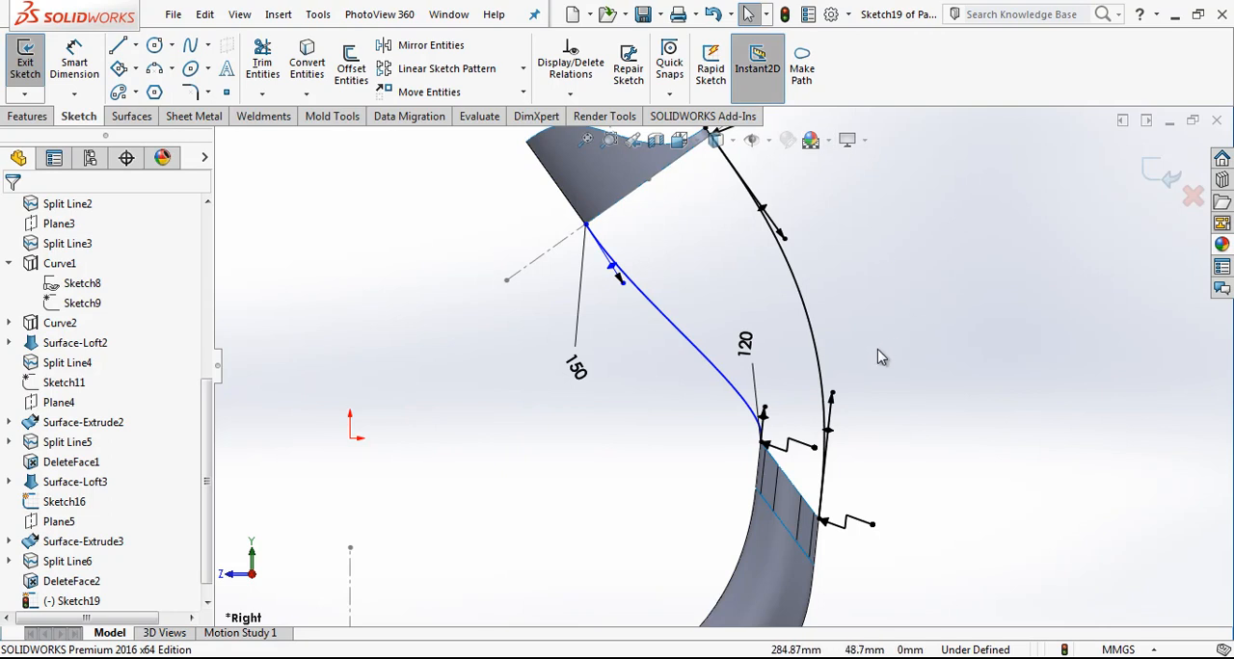
Step: Close the sketch containing the inner and outer splines
scroll(880, 356, down, 2)
click(1150, 171)
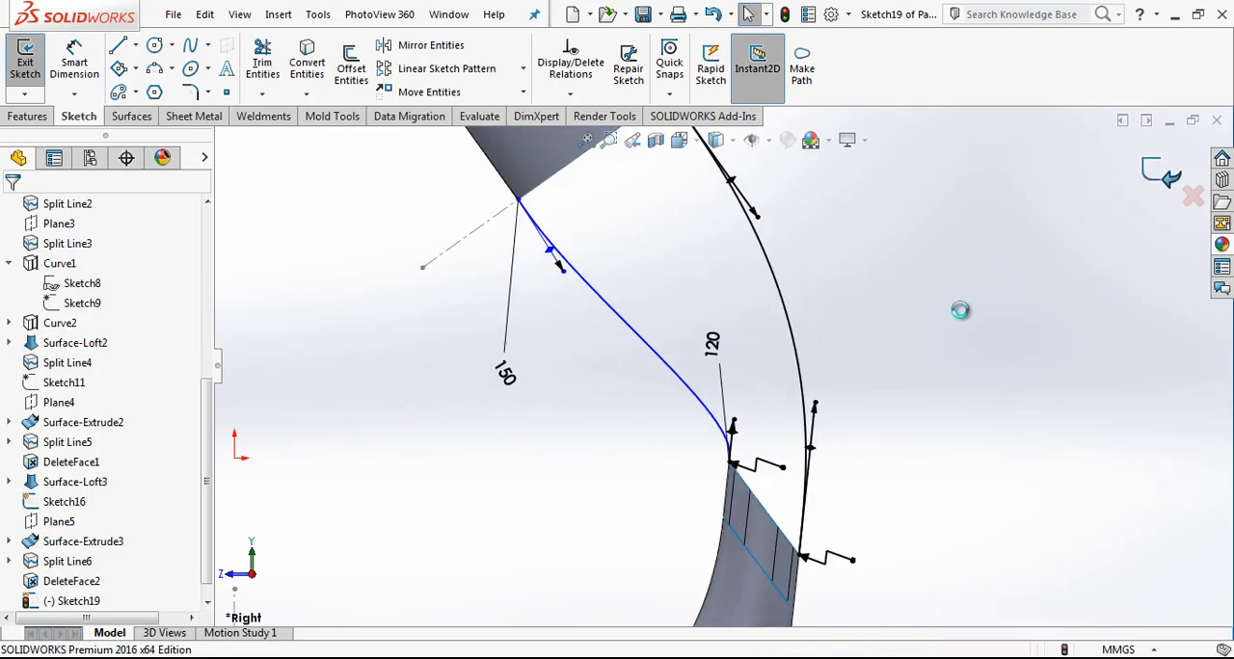
scroll(706, 379, down, 3)
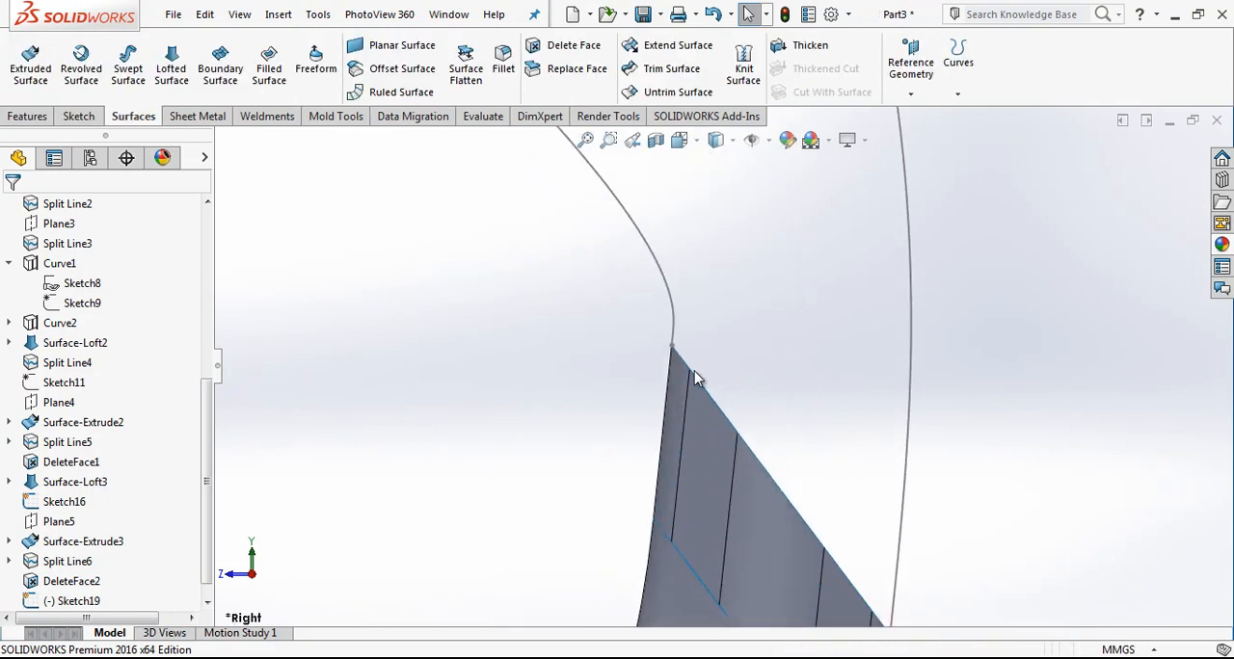
scroll(706, 358, up, 3)
scroll(708, 362, up, 2)
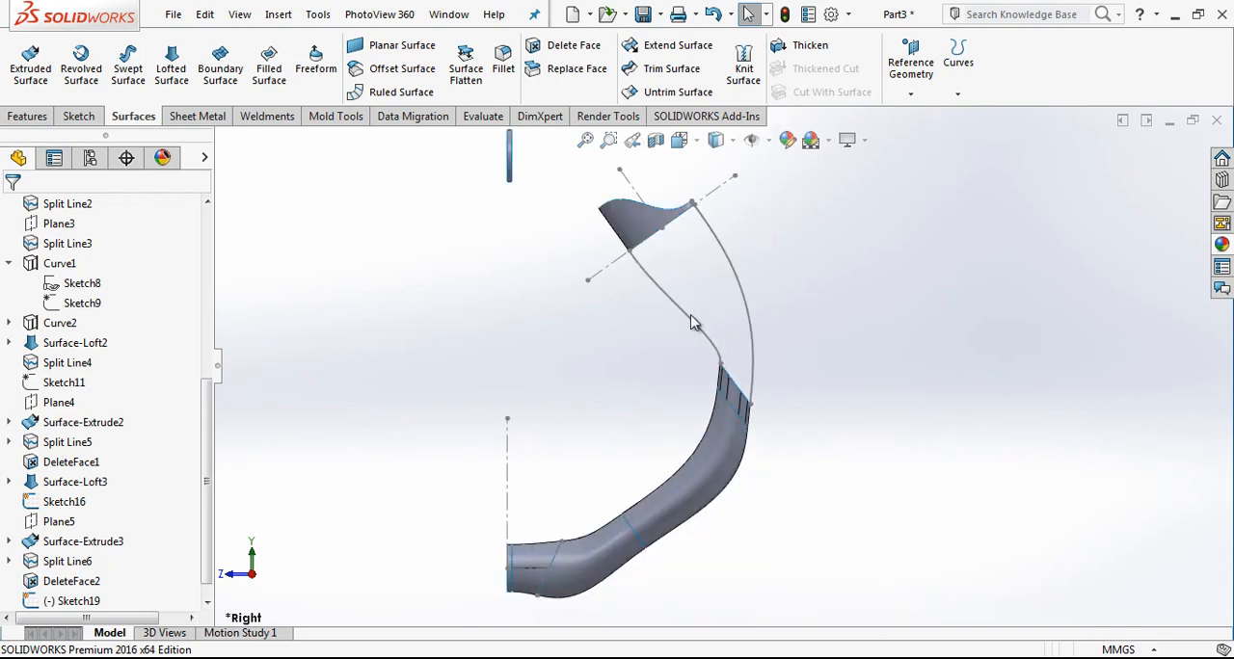
click(704, 335)
click(699, 293)
scroll(706, 271, down, 2)
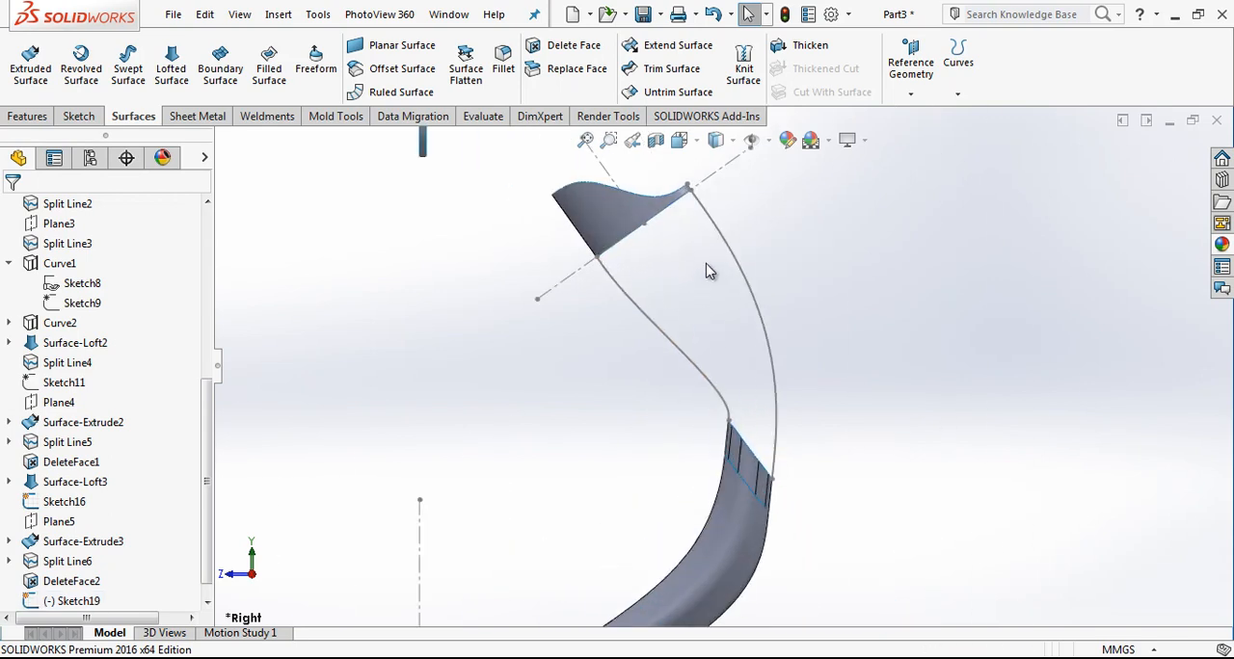
Step: Try a lofted surface using the upper surface's lower elliptical edge and the closed loop of edges at the tube's end as profiles
middle_drag(707, 262, 646, 267)
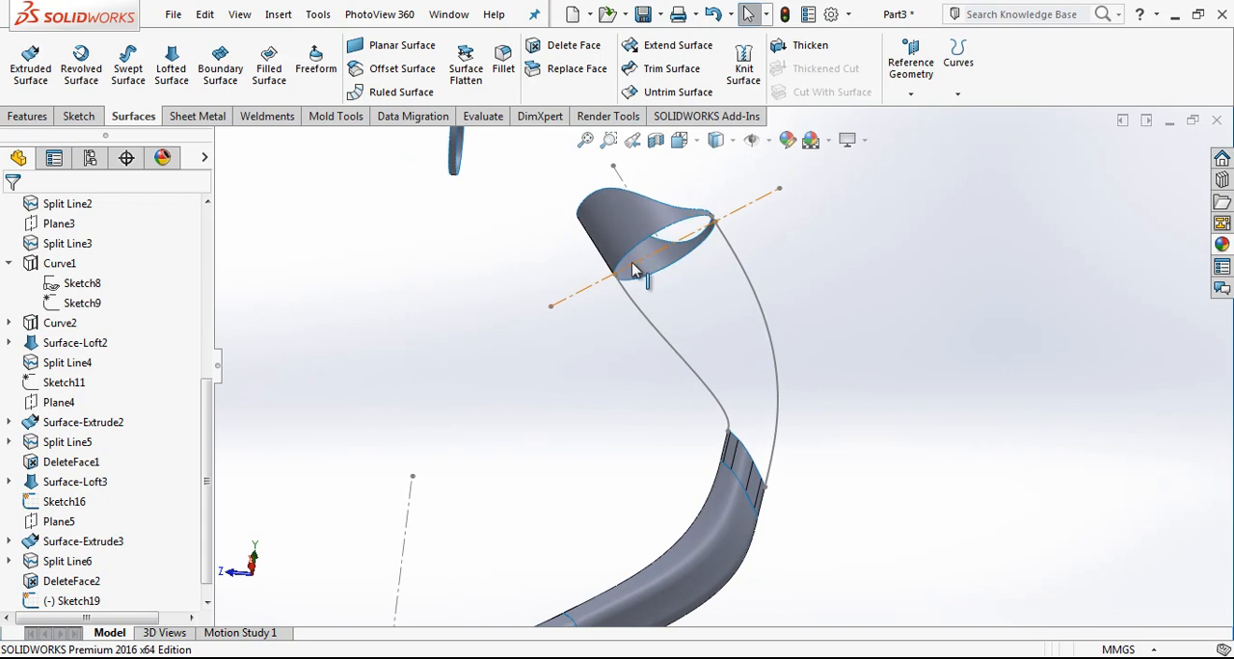
click(632, 258)
click(176, 60)
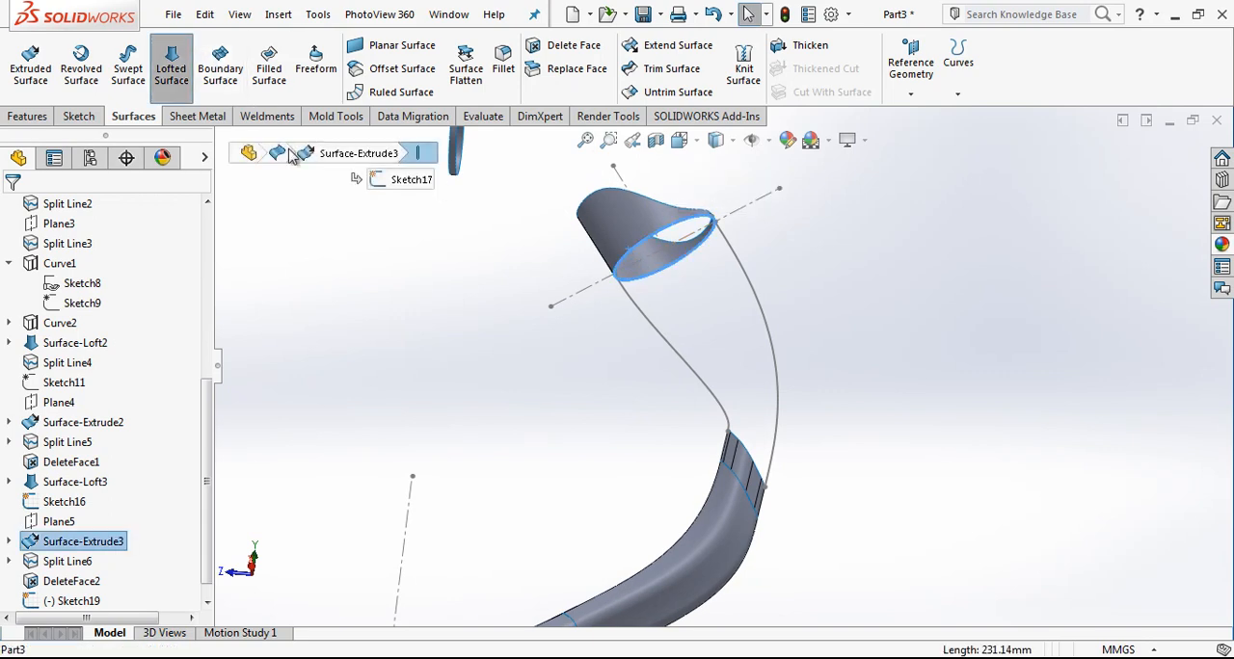
right_click(68, 300)
click(112, 330)
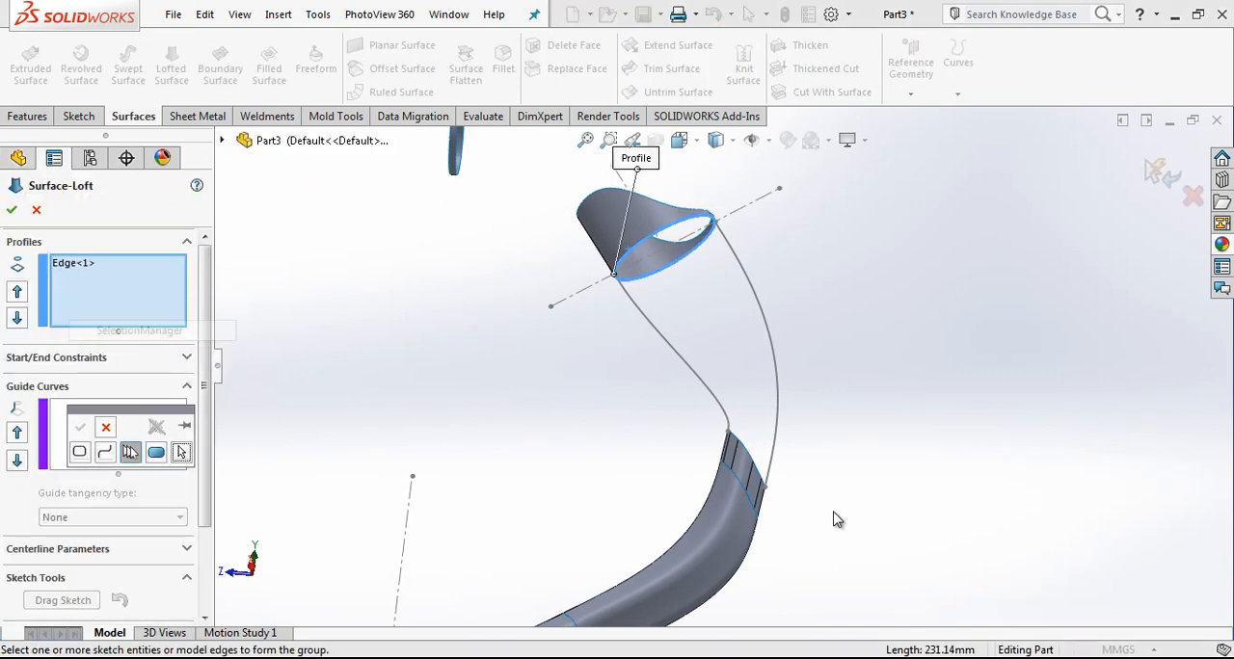
scroll(799, 509, down, 5)
scroll(735, 355, down, 2)
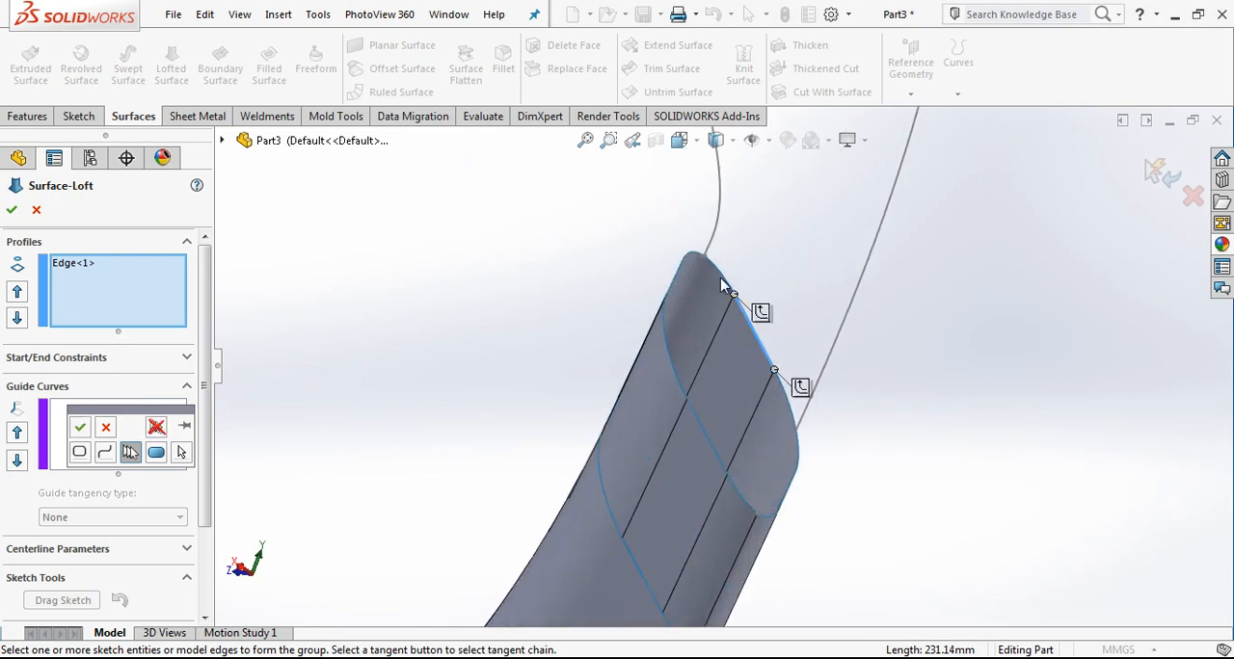
click(672, 289)
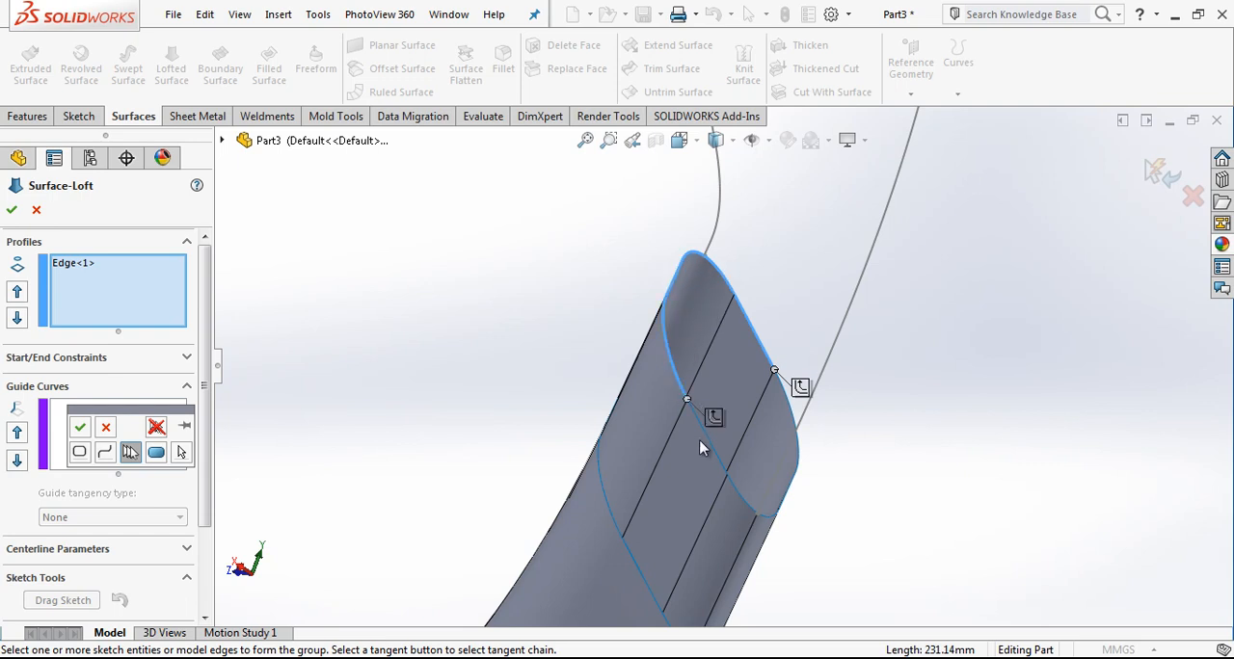
click(721, 455)
click(747, 508)
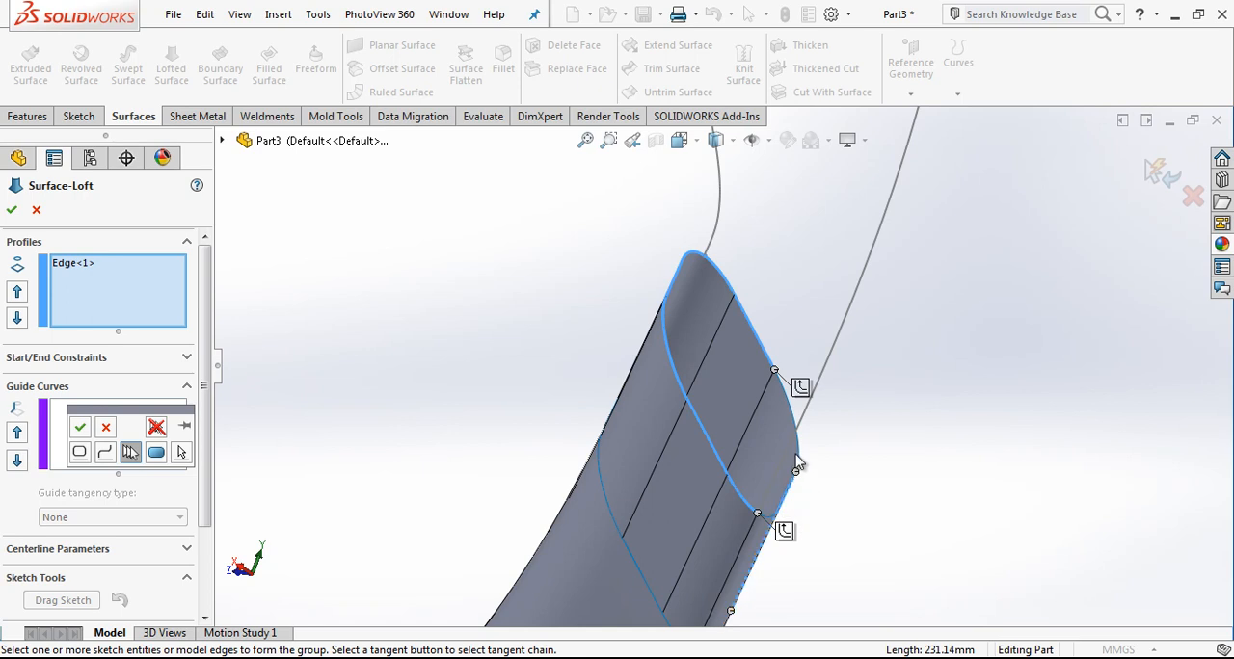
scroll(777, 452, up, 3)
middle_drag(776, 452, 743, 453)
scroll(744, 453, down, 4)
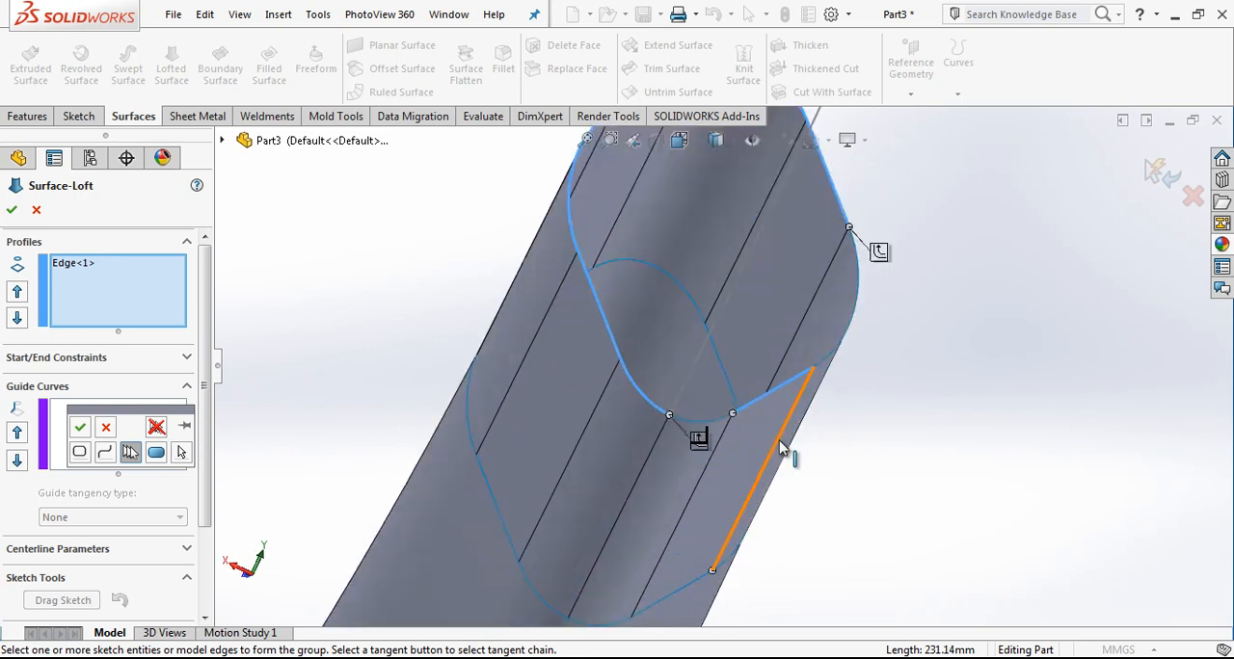
click(781, 448)
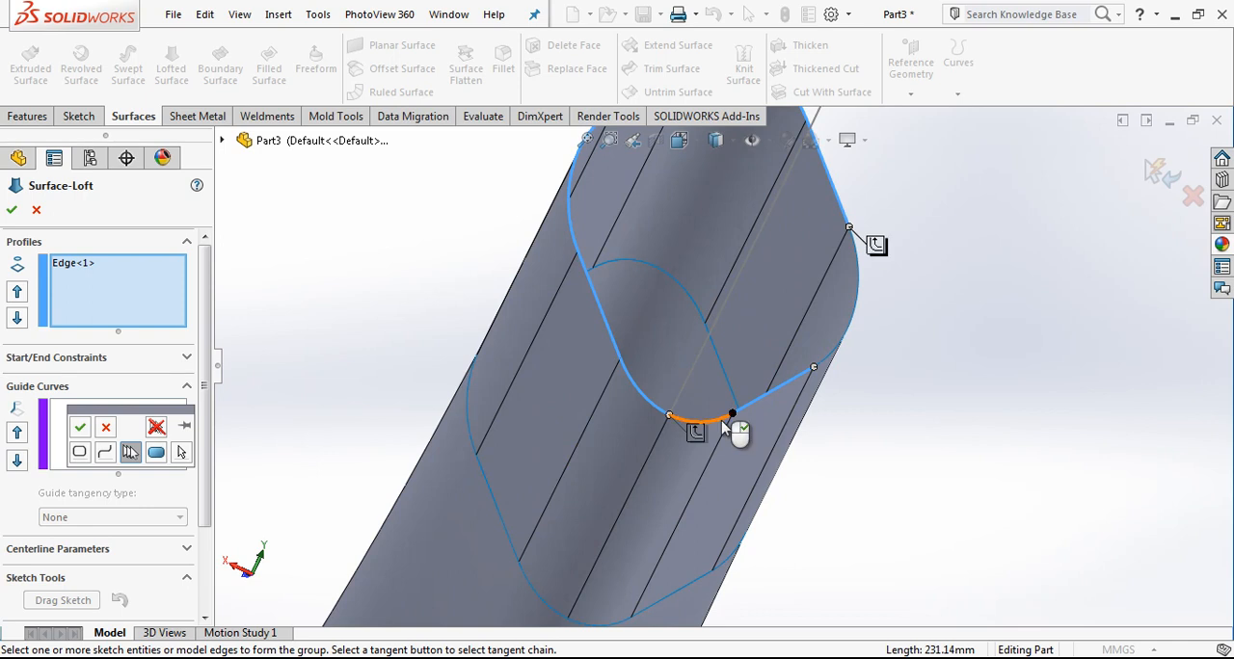
click(80, 429)
Step: Try the outer and inner splines as guide curves for the loft, and cancel the loft
scroll(724, 349, up, 5)
scroll(724, 337, up, 4)
middle_drag(724, 337, 799, 299)
scroll(799, 299, down, 4)
click(167, 420)
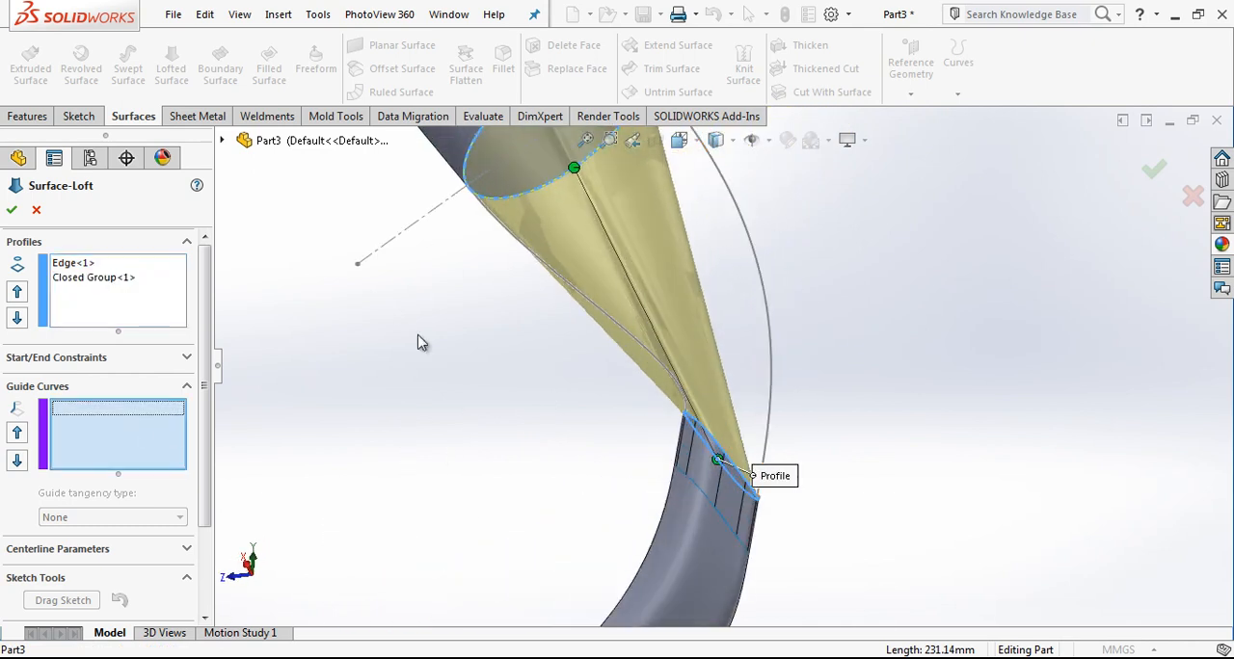
click(750, 242)
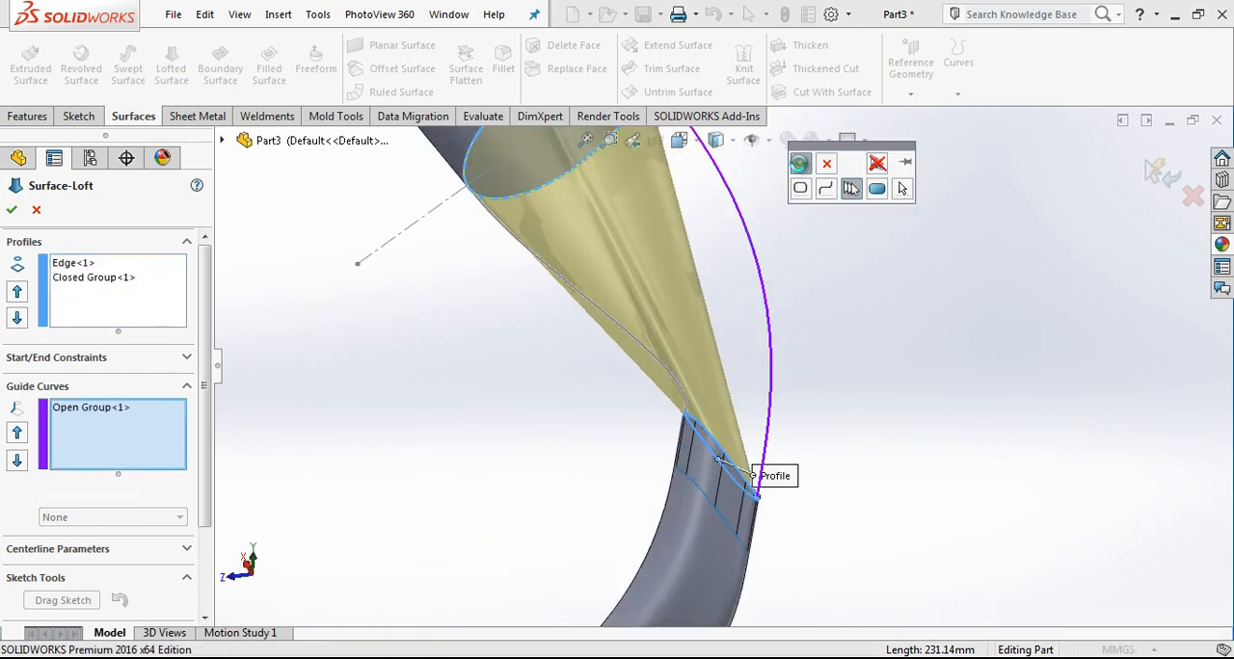
click(626, 329)
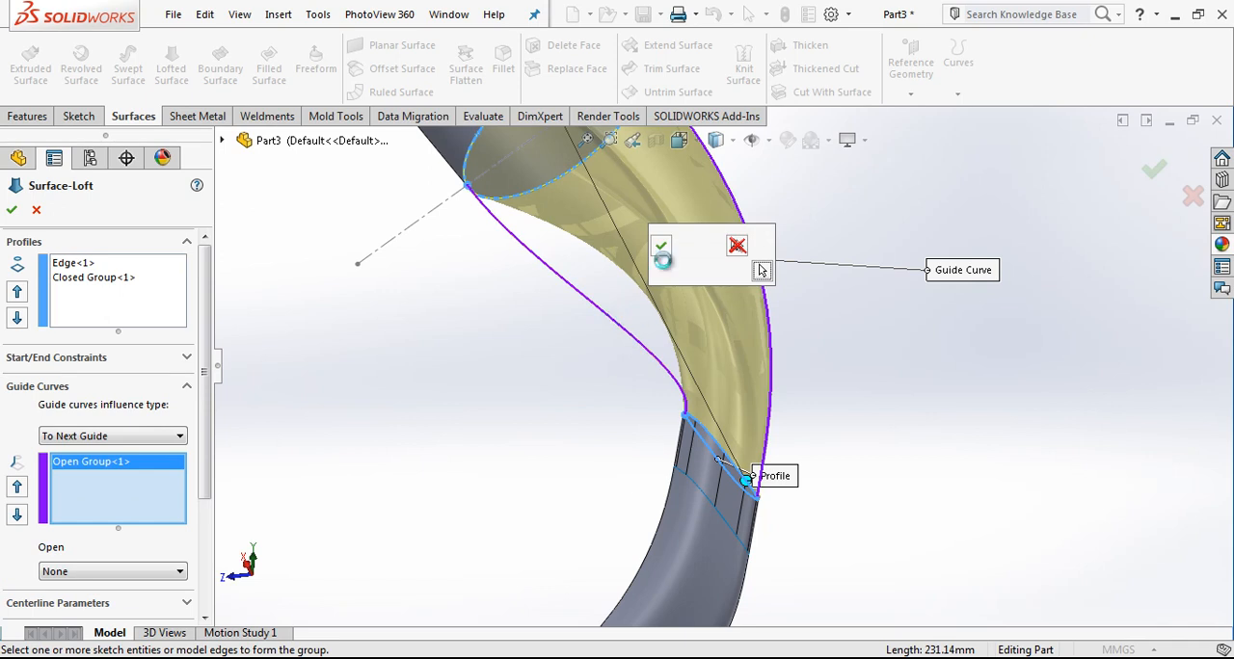
click(661, 247)
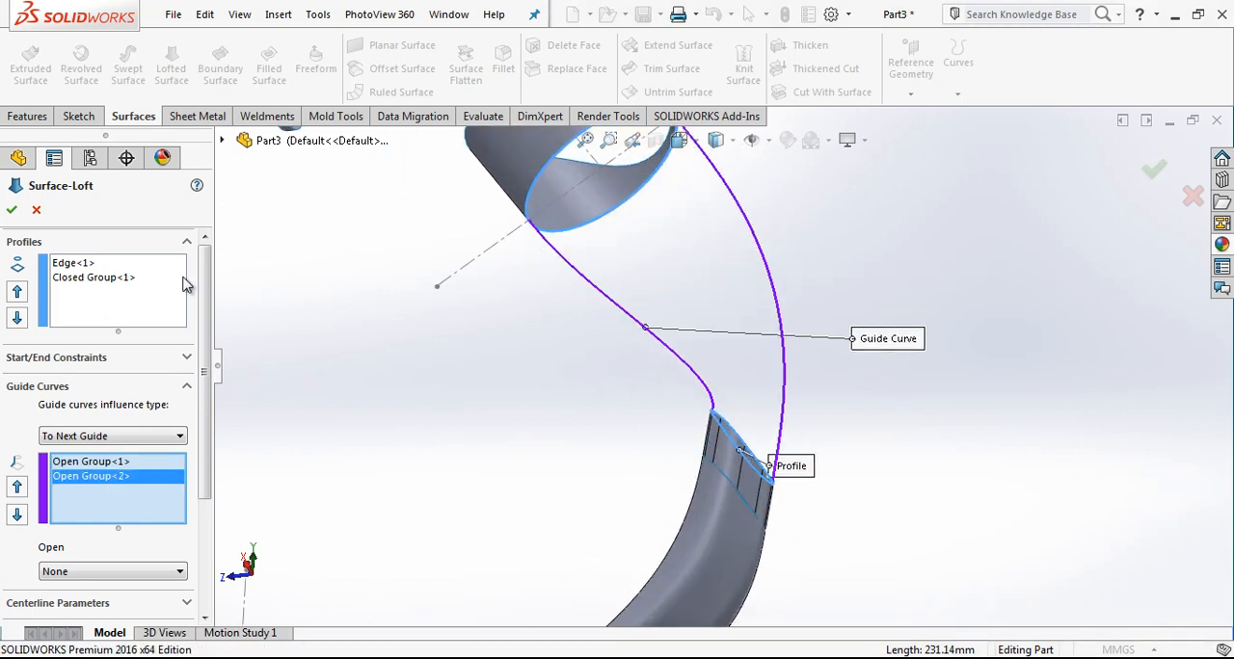
click(38, 210)
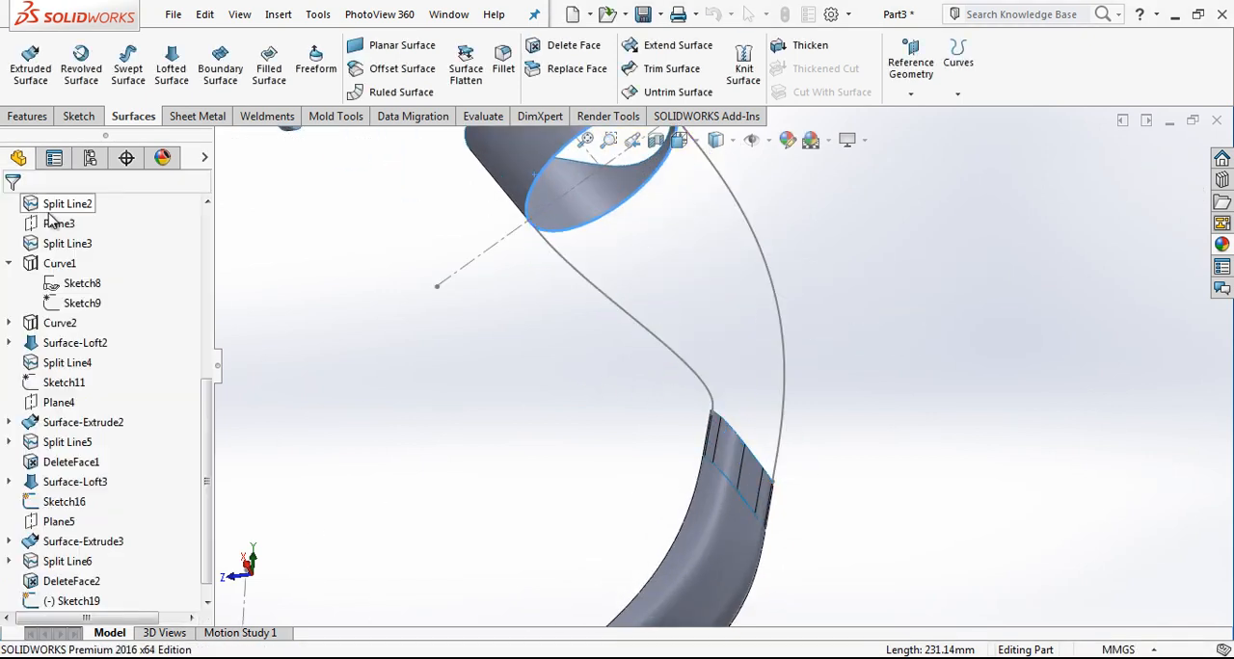
Step: Reopen the spline sketch, delete the inner spline, and close the sketch
click(679, 139)
click(783, 241)
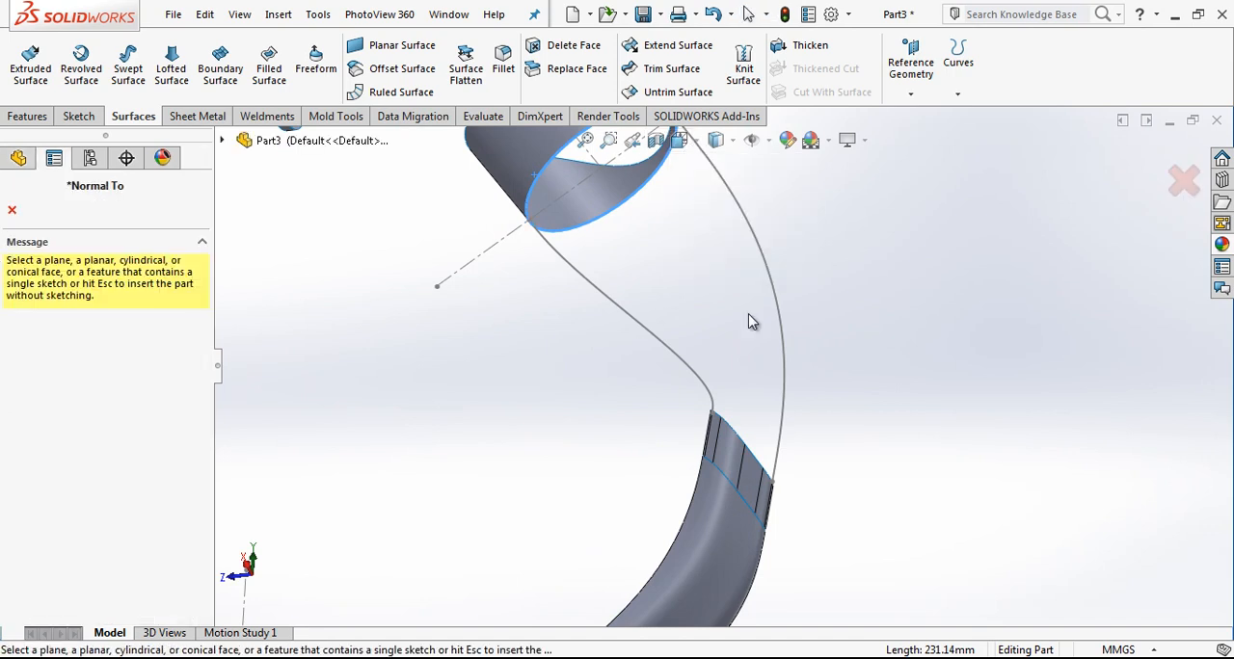
click(664, 352)
click(779, 239)
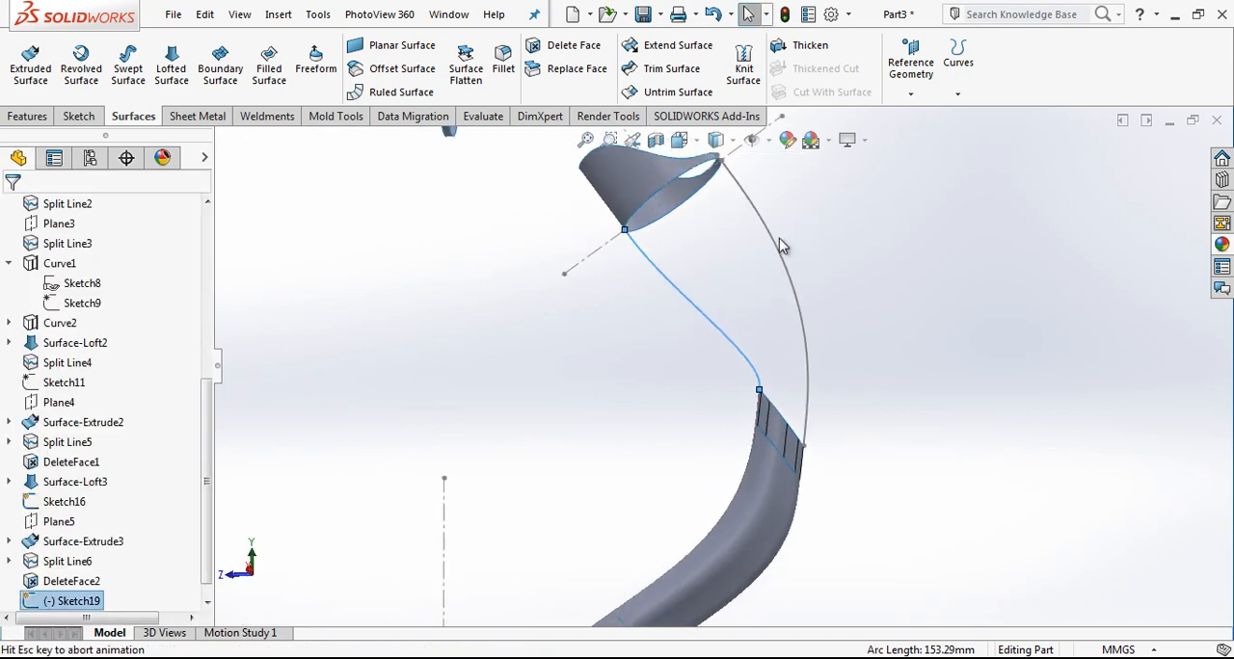
click(724, 330)
click(770, 247)
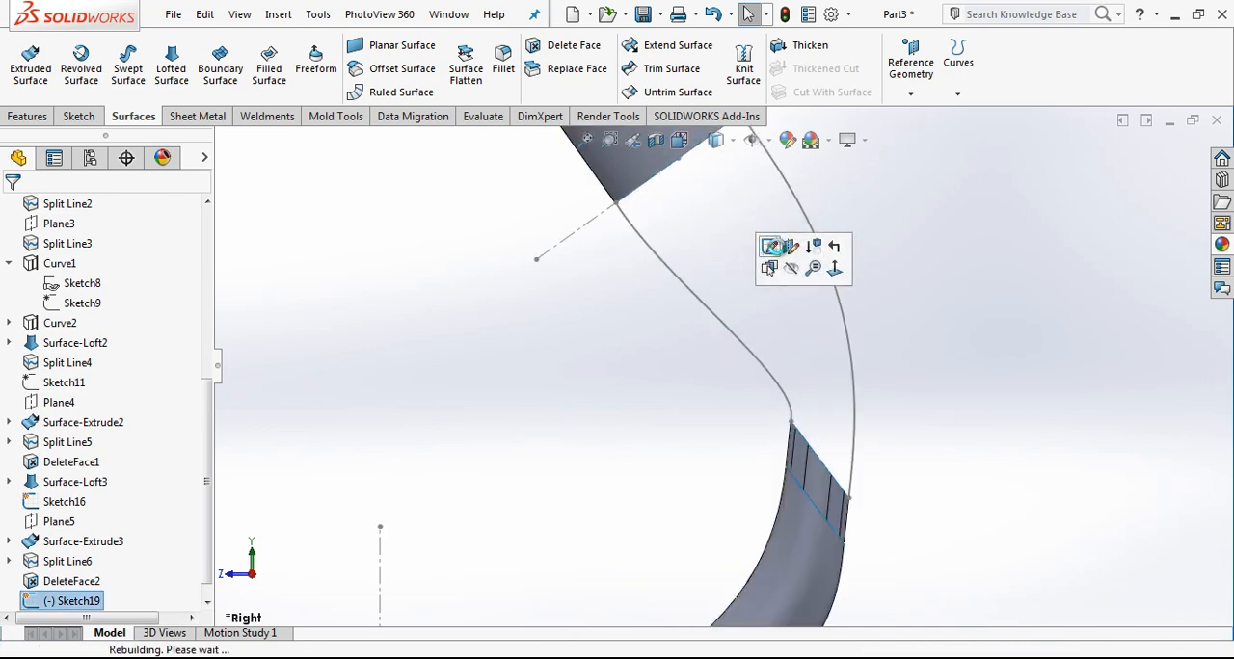
click(677, 284)
key(Delete)
click(190, 45)
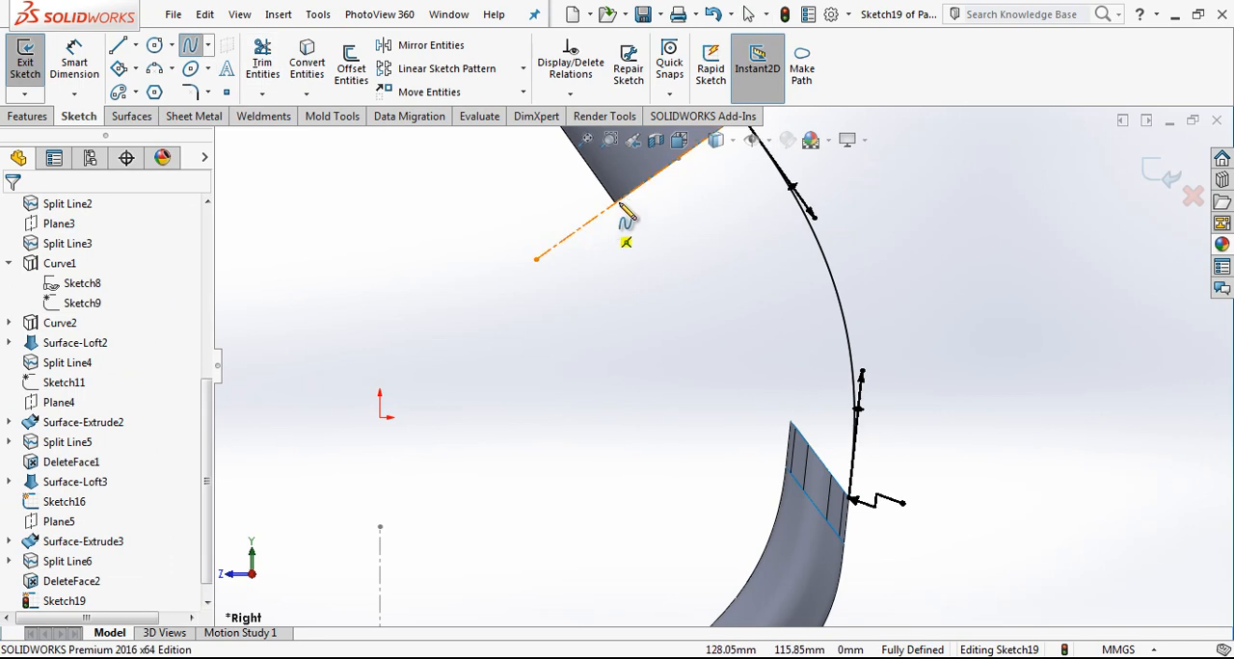
click(617, 203)
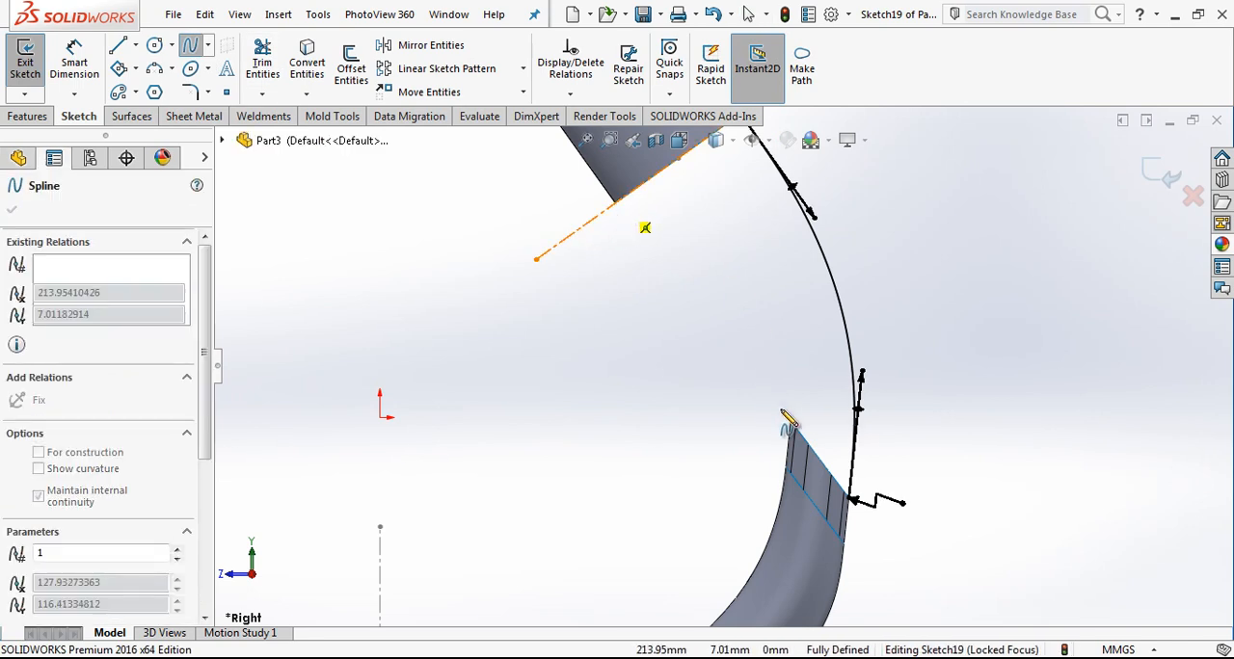
click(1163, 175)
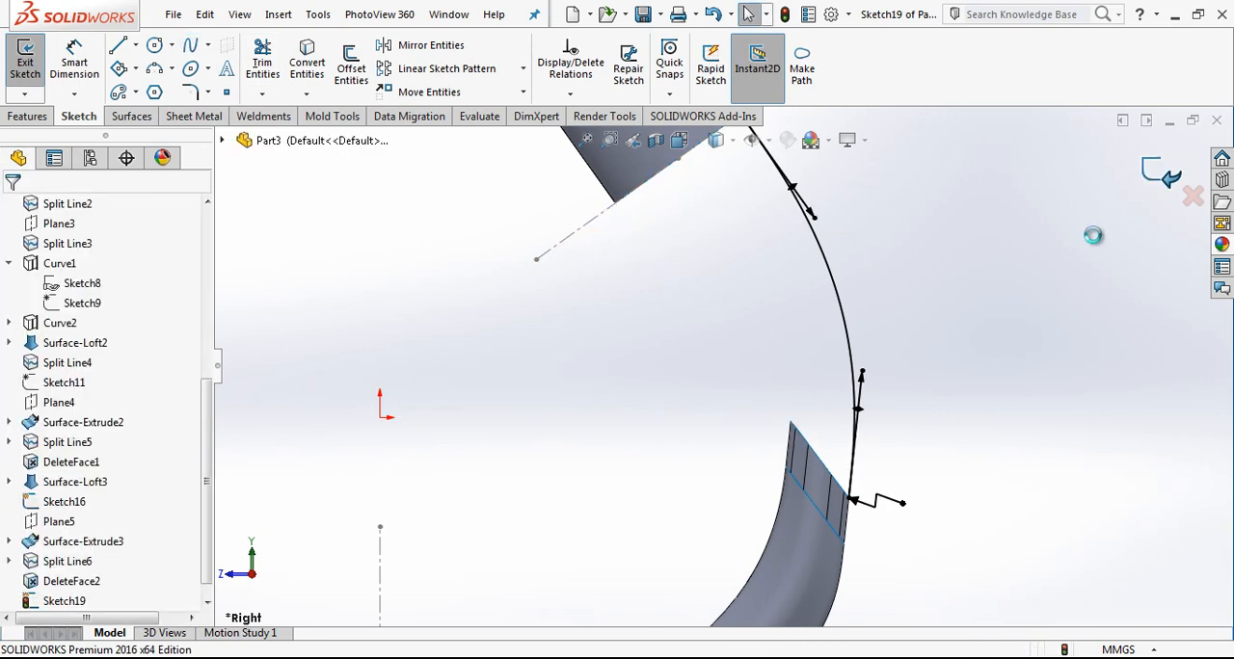
Step: Edit the existing Right Plane split line to also split the inner face at the tube's end
scroll(850, 416, up, 2)
middle_drag(851, 416, 786, 458)
scroll(209, 559, down, 1)
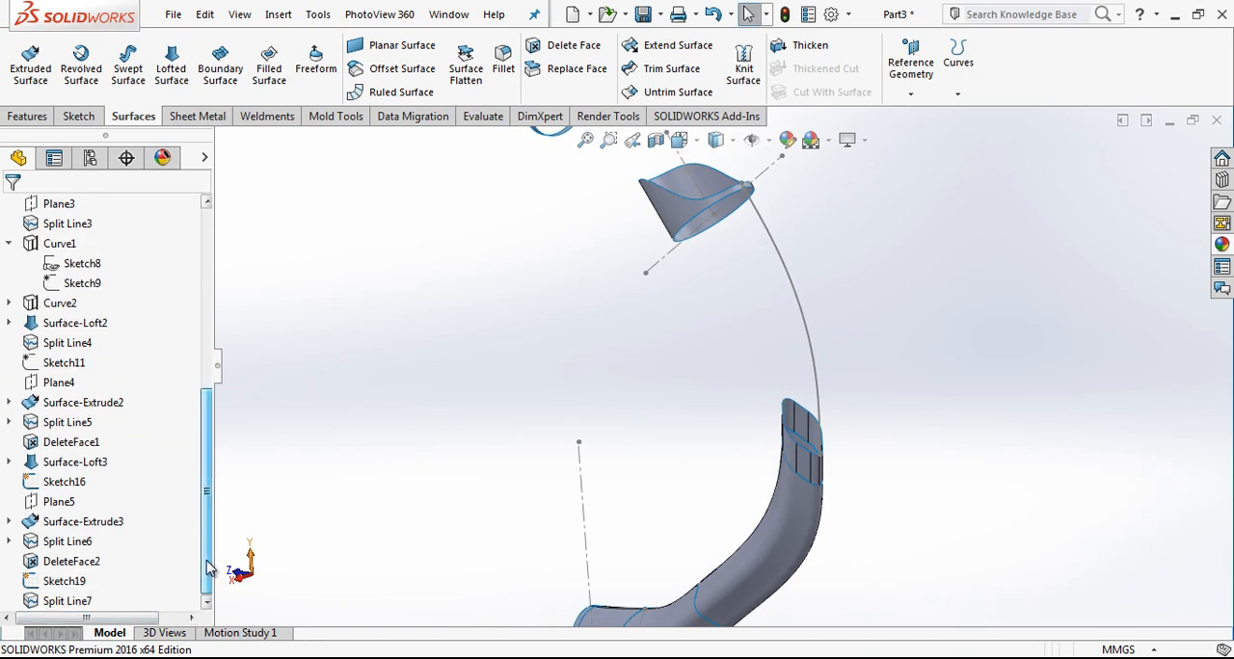
click(68, 600)
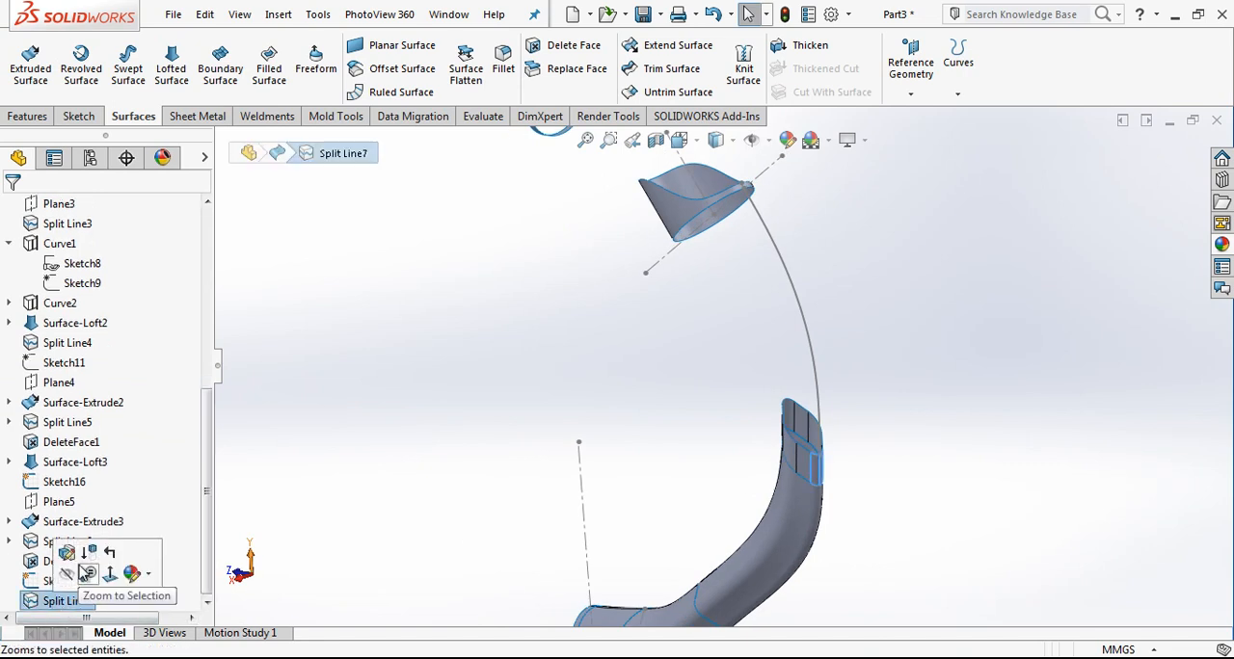
click(709, 221)
middle_drag(708, 221, 838, 344)
scroll(785, 415, down, 5)
click(723, 426)
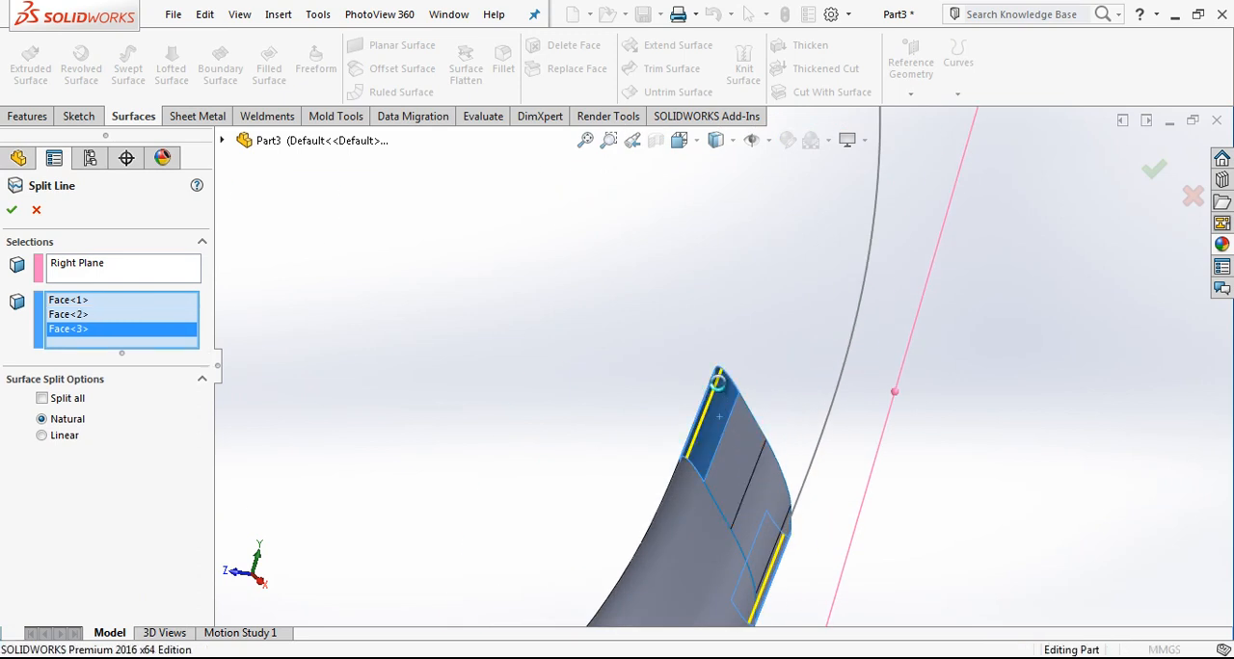
key(Return)
scroll(716, 389, up, 5)
Step: Start a new sketch on the Right Plane and view it face-on
click(678, 140)
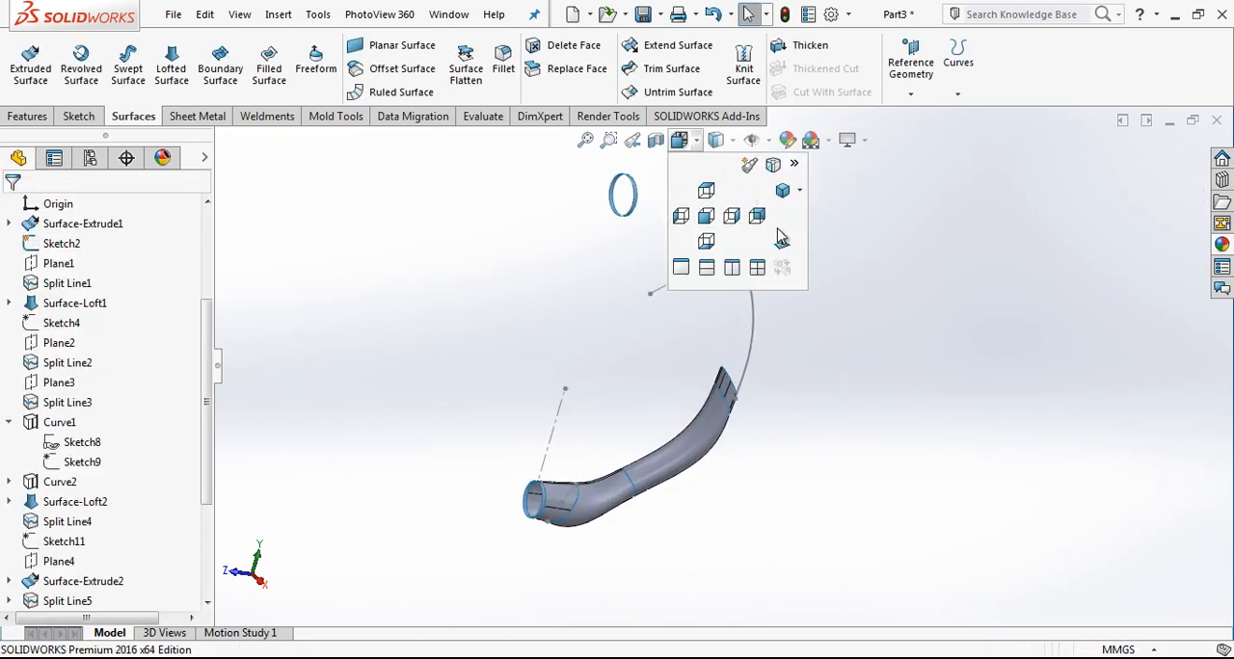
click(782, 241)
key(Escape)
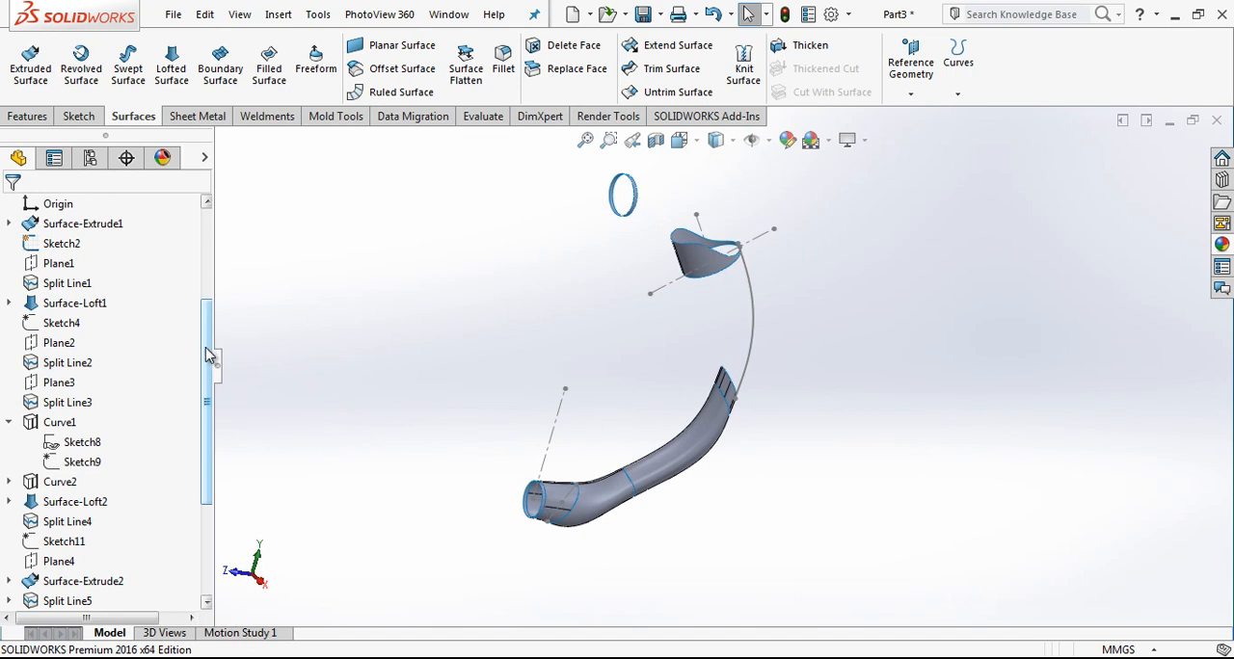
drag(210, 355, 208, 295)
click(100, 301)
click(111, 281)
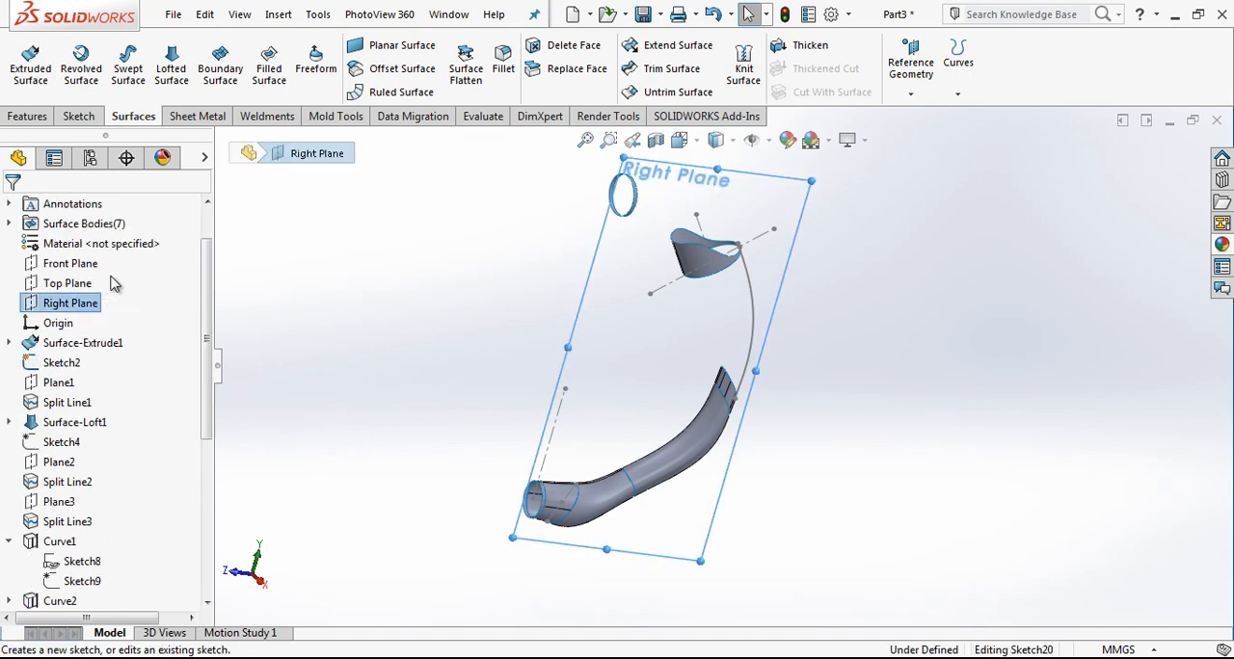
click(717, 143)
click(781, 242)
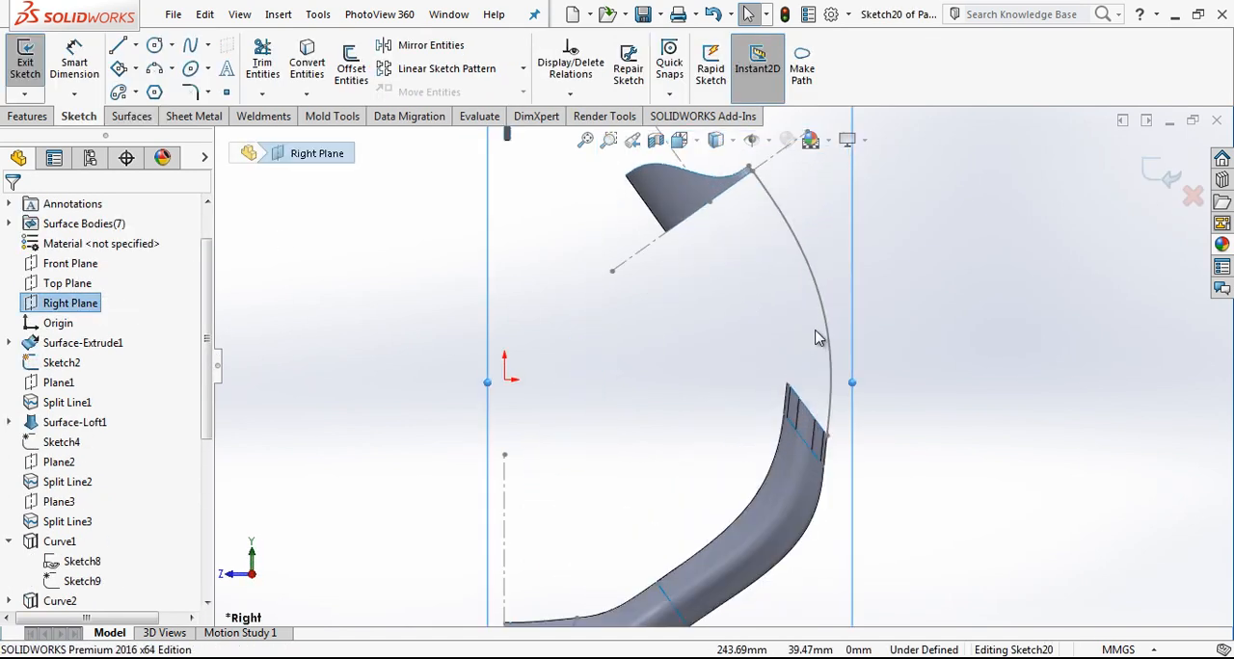
Step: Draw a two-point spline from the upper surface's lower corner to the inner corner of the tube's end
click(190, 48)
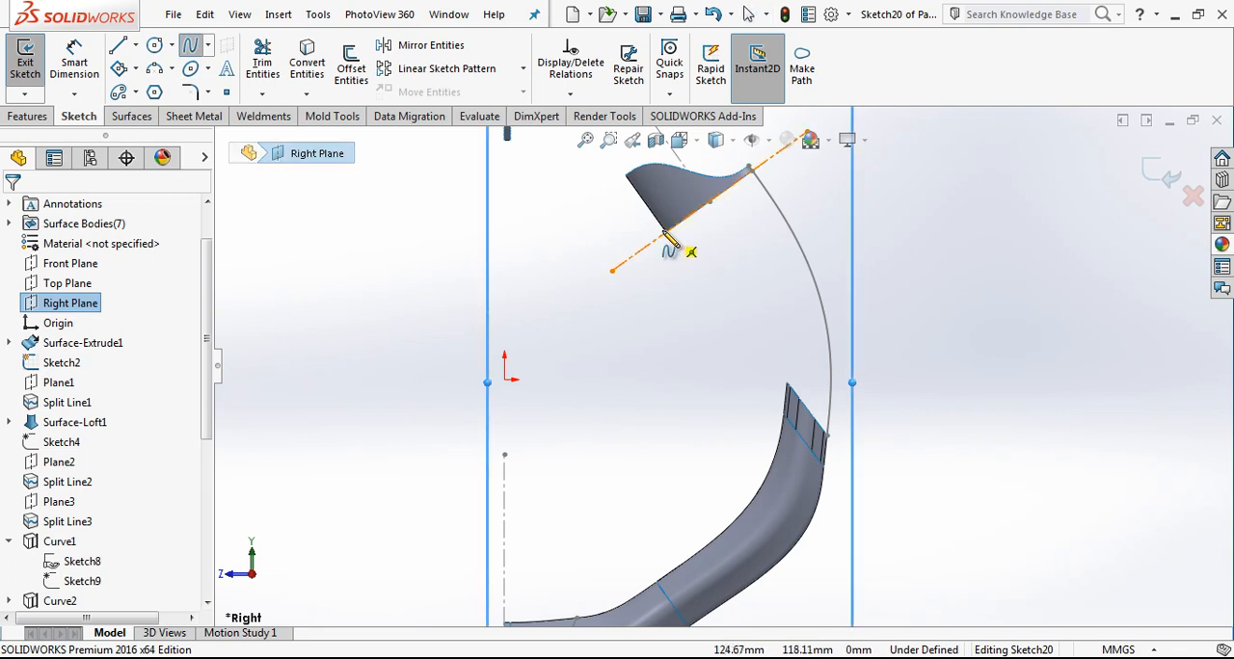
click(672, 239)
scroll(799, 390, down, 4)
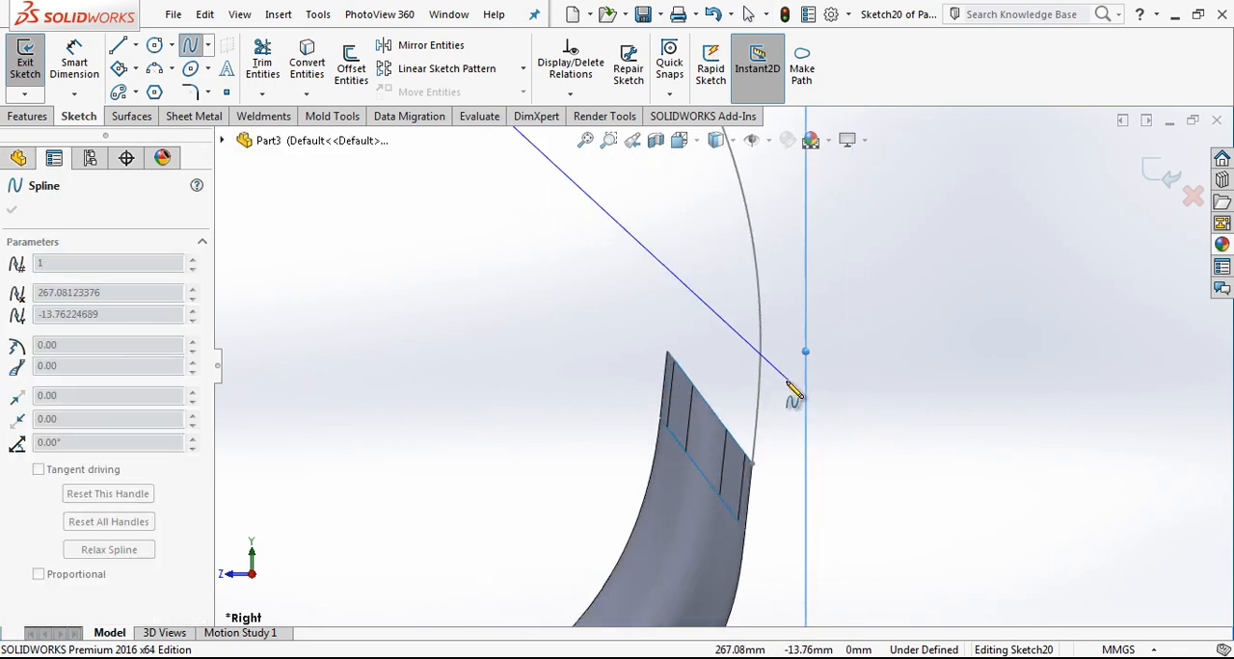
click(667, 351)
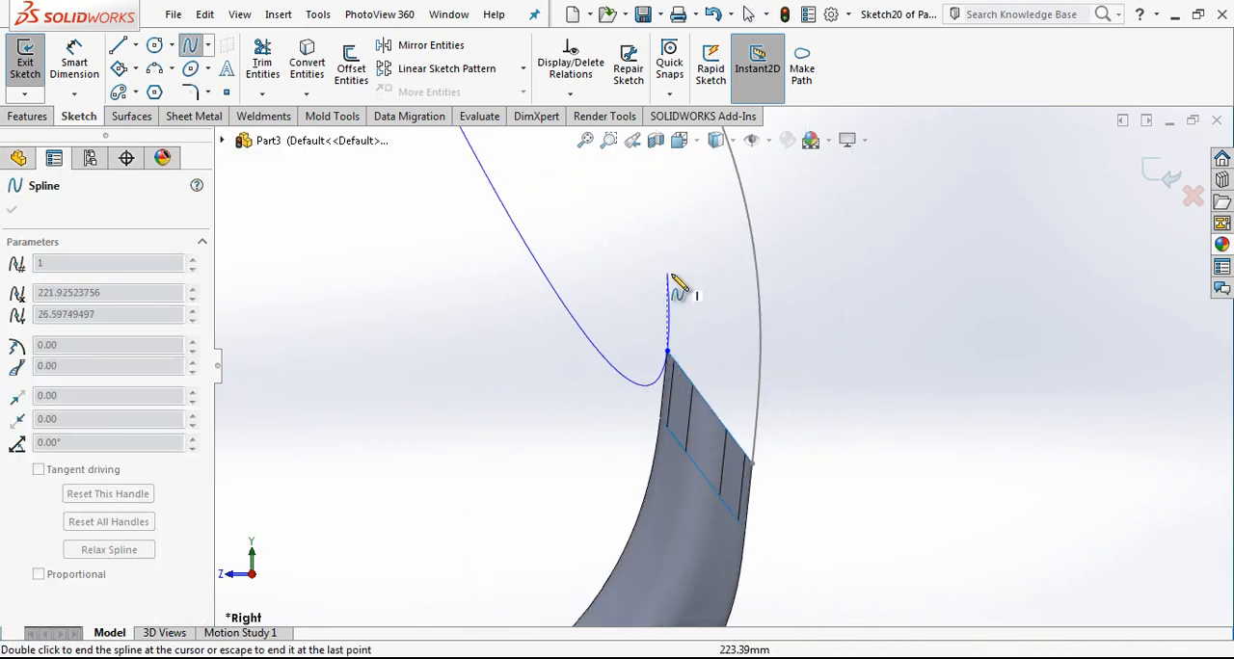
key(Escape)
Step: Bend the new spline outward by adjusting the tangent handle at its upper end
scroll(642, 317, down, 4)
scroll(646, 304, up, 4)
scroll(675, 314, up, 4)
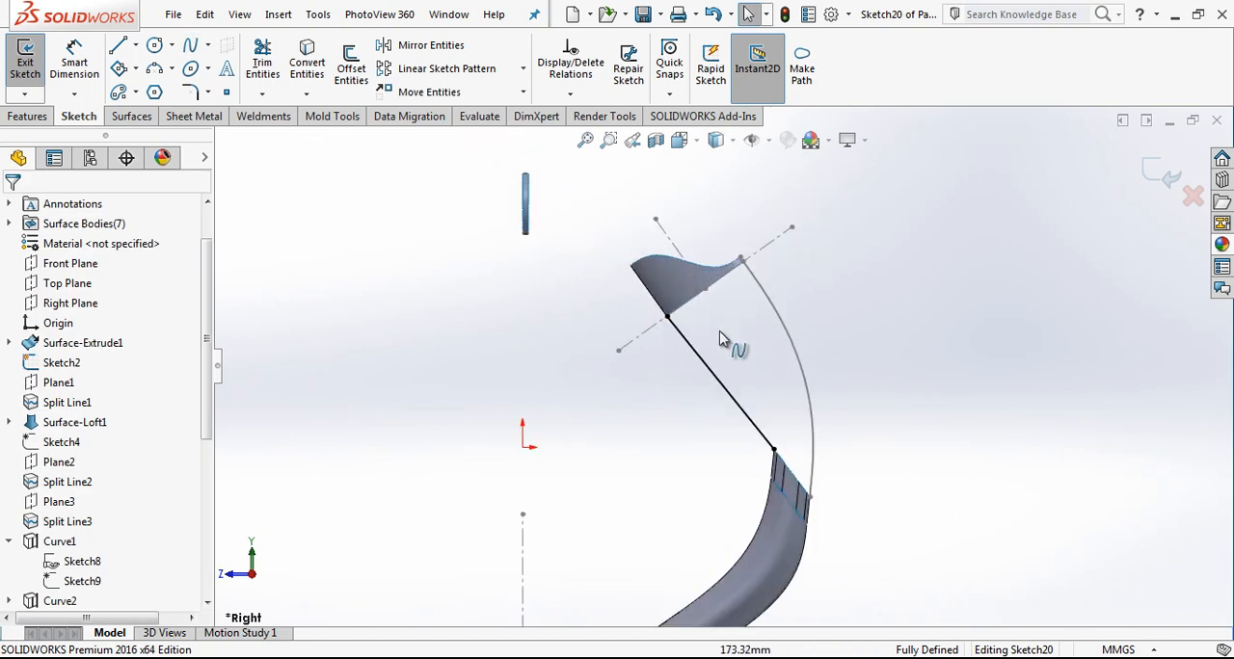
scroll(710, 319, down, 2)
click(698, 381)
drag(698, 381, 721, 369)
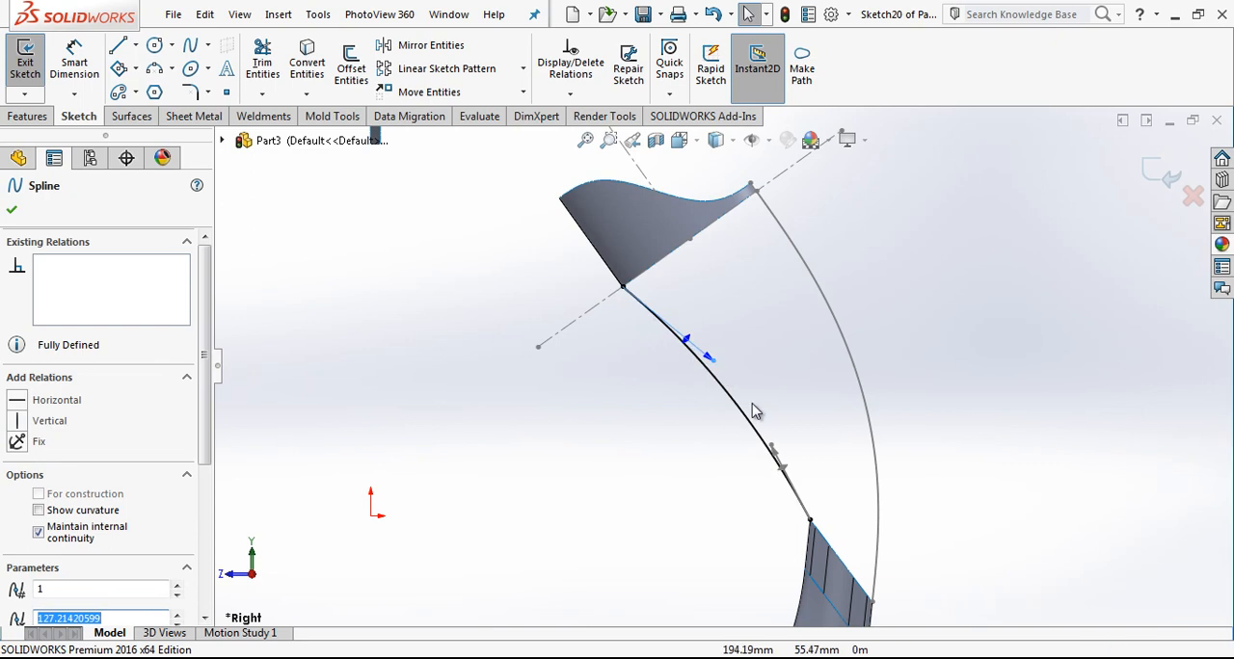
Step: Pull the spline's lower tangent handle outward and give the spline equal curvature with the tube's inner side edge
drag(773, 448, 815, 397)
scroll(808, 511, down, 3)
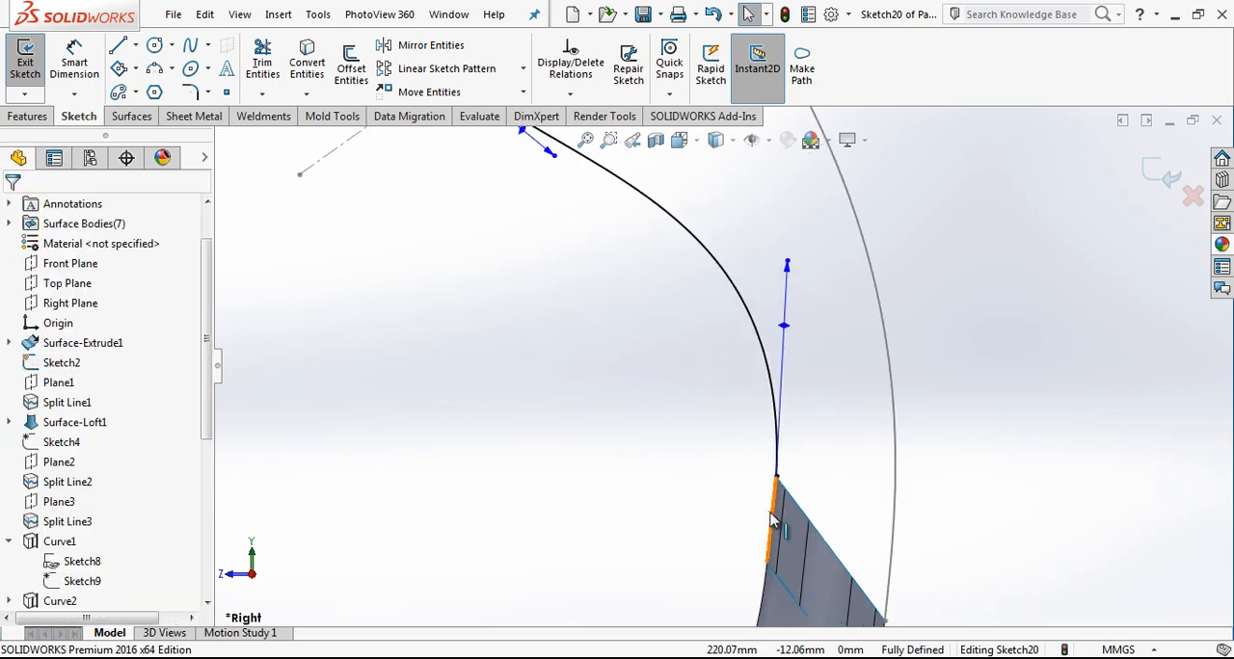
click(771, 520)
ctrl+click(760, 389)
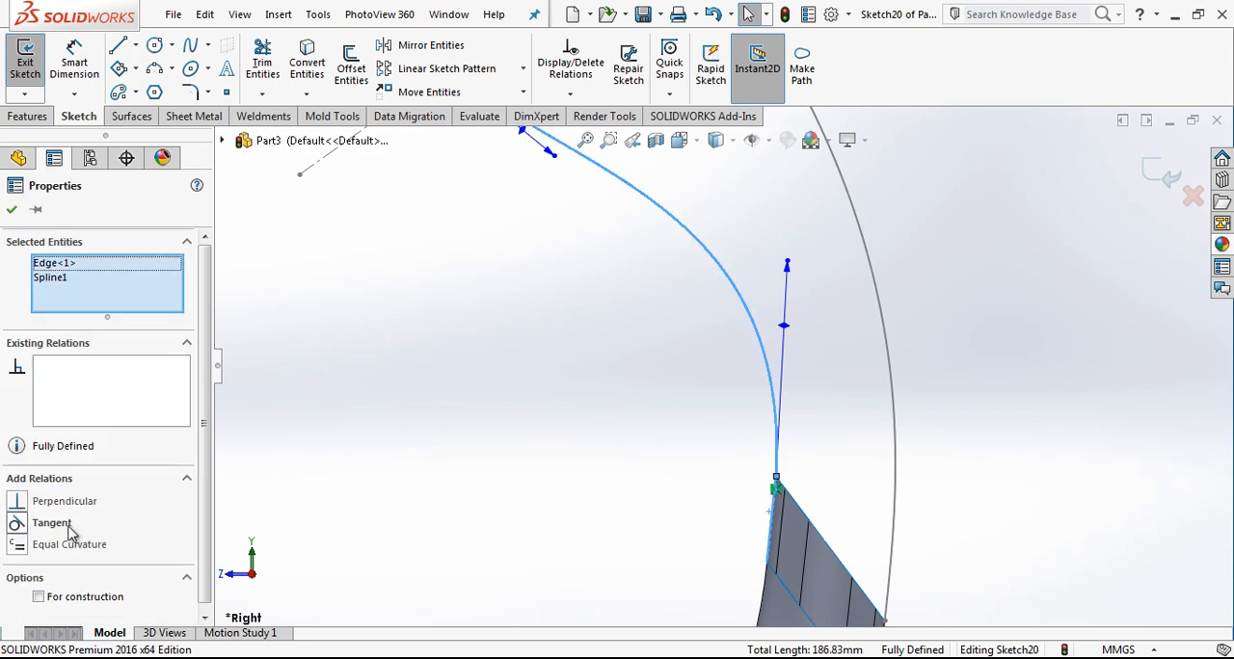
click(519, 497)
Step: Add an Equal Curvature relation between the spline and the upper surface's straight side edge, and finish the sketch
scroll(731, 388, up, 5)
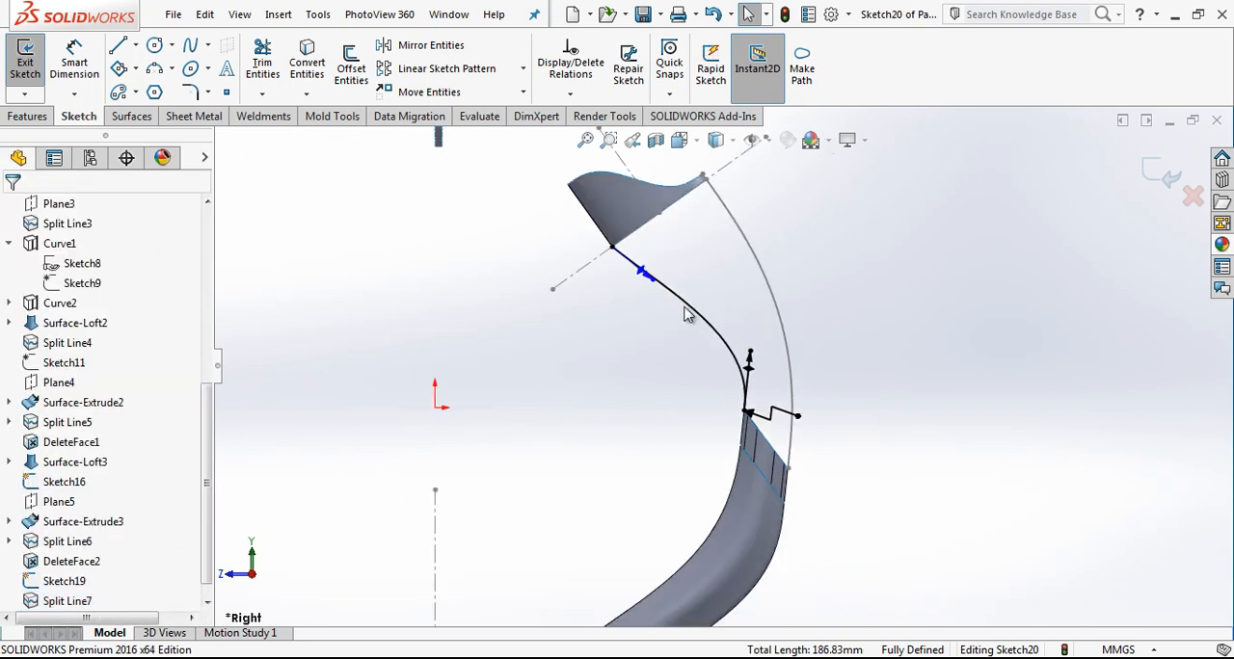
click(634, 257)
ctrl+click(598, 230)
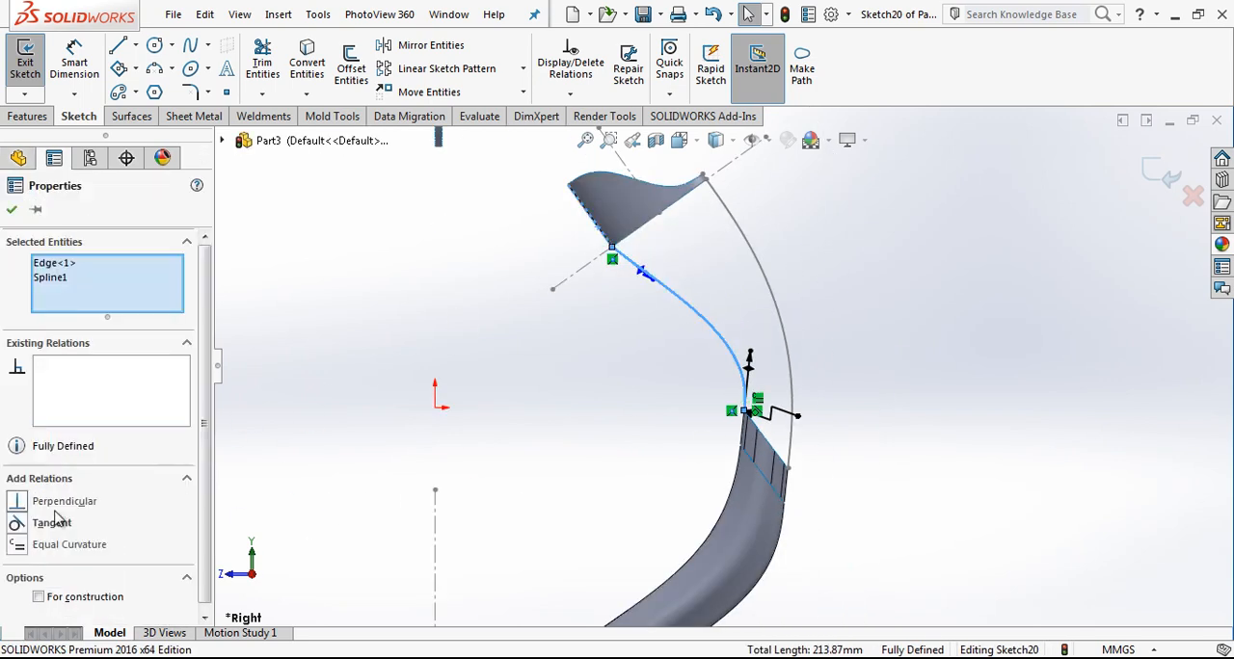
click(66, 545)
click(488, 446)
scroll(740, 303, down, 2)
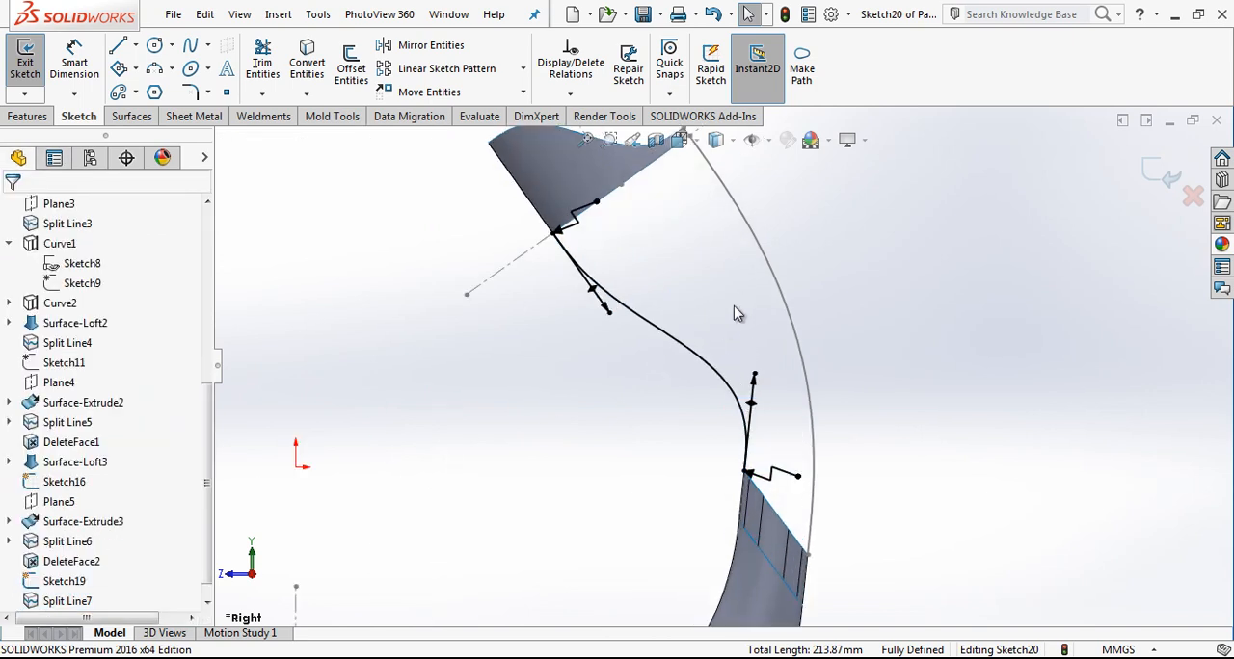
scroll(718, 321, up, 2)
scroll(735, 319, down, 1)
click(1155, 172)
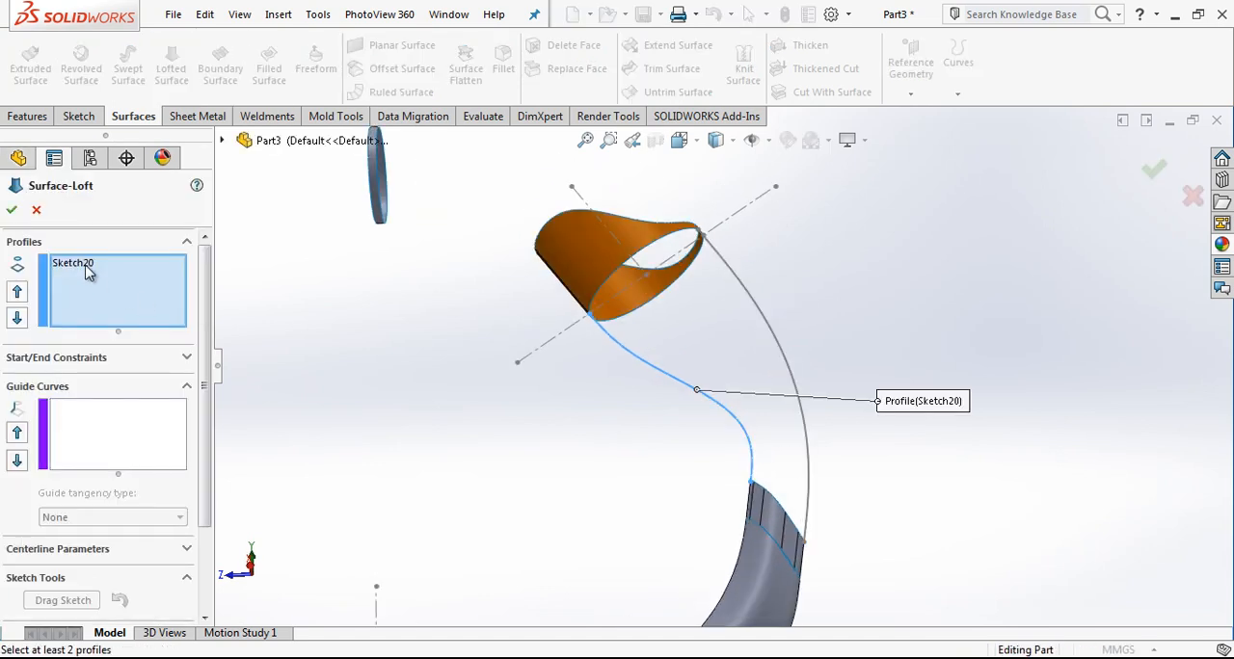
Step: Remove the preselected spline sketch from the surface loft's profiles
right_click(85, 273)
click(135, 300)
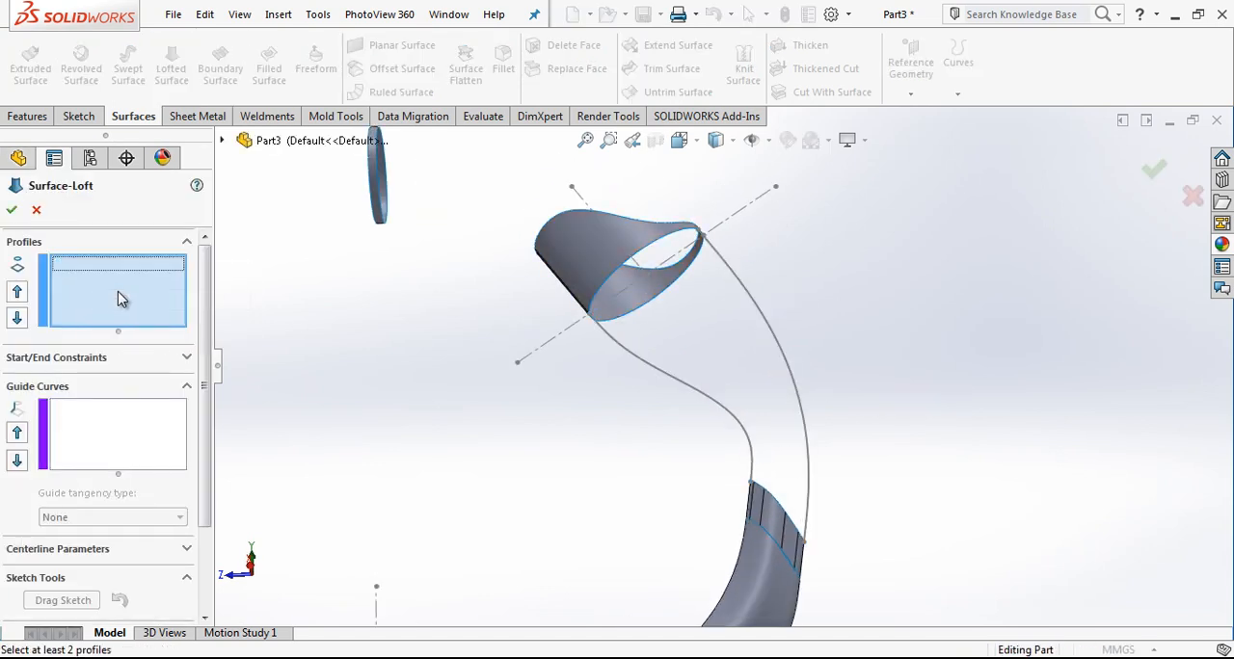
click(613, 280)
click(618, 326)
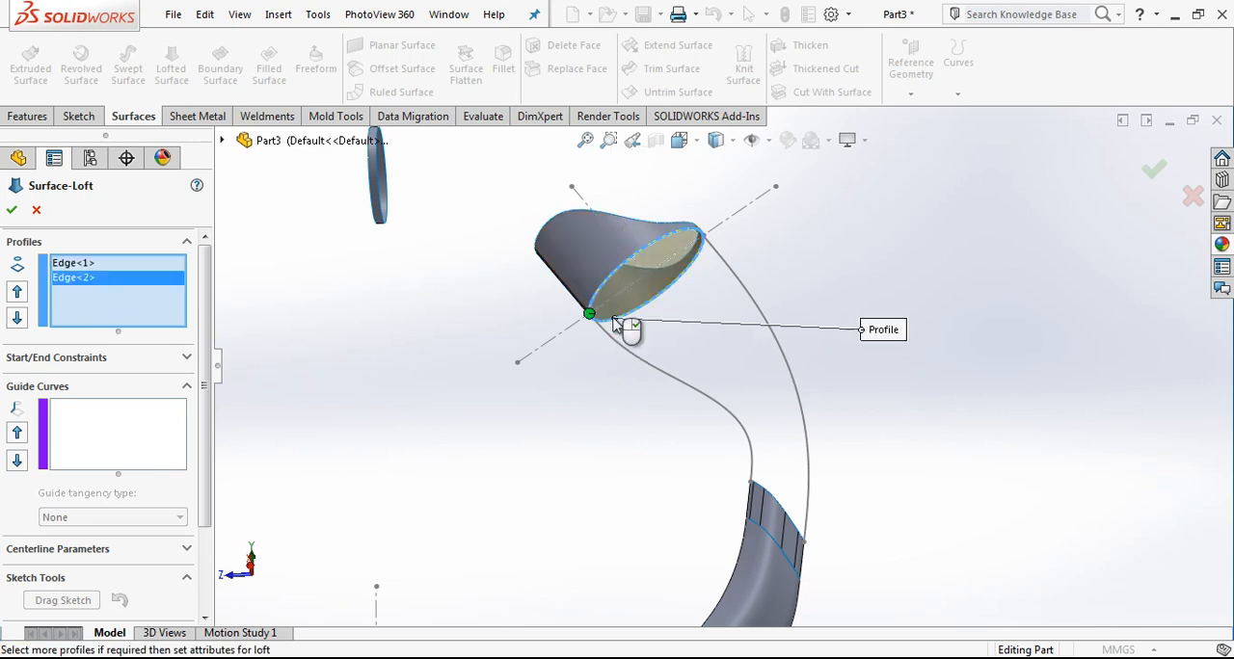
right_click(115, 287)
click(154, 314)
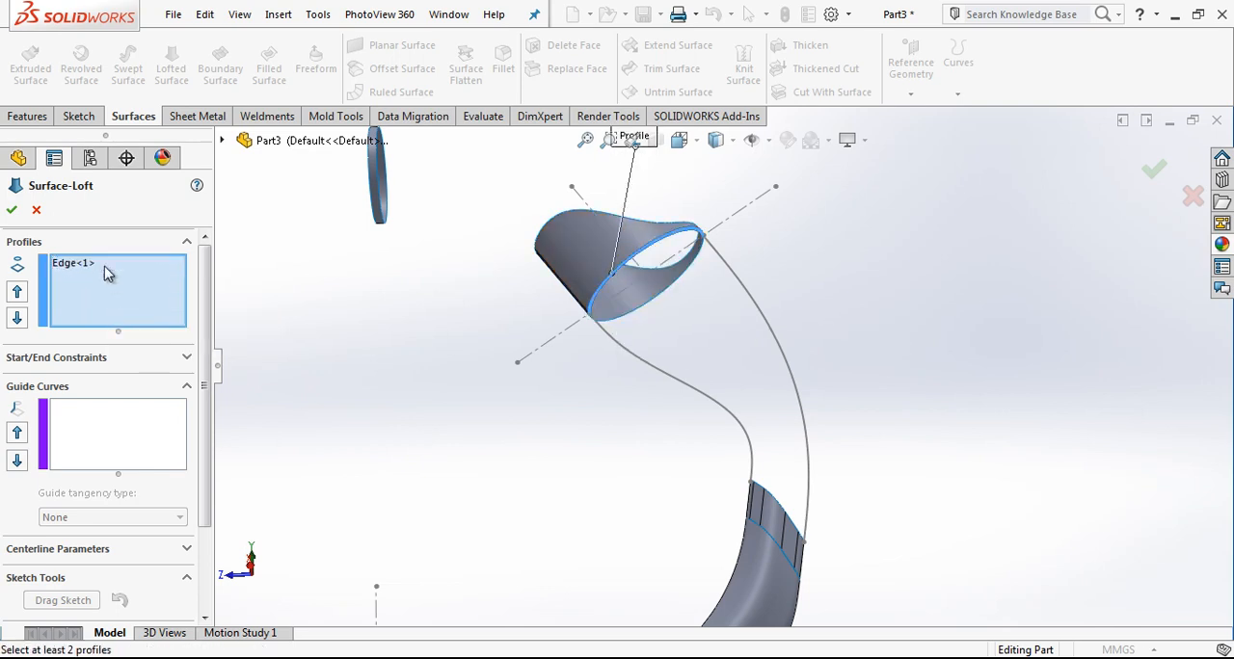
right_click(104, 266)
click(145, 303)
Step: Group both halves of the upper surface's elliptical lower rim into one closed loft profile
right_click(106, 273)
click(180, 308)
click(625, 309)
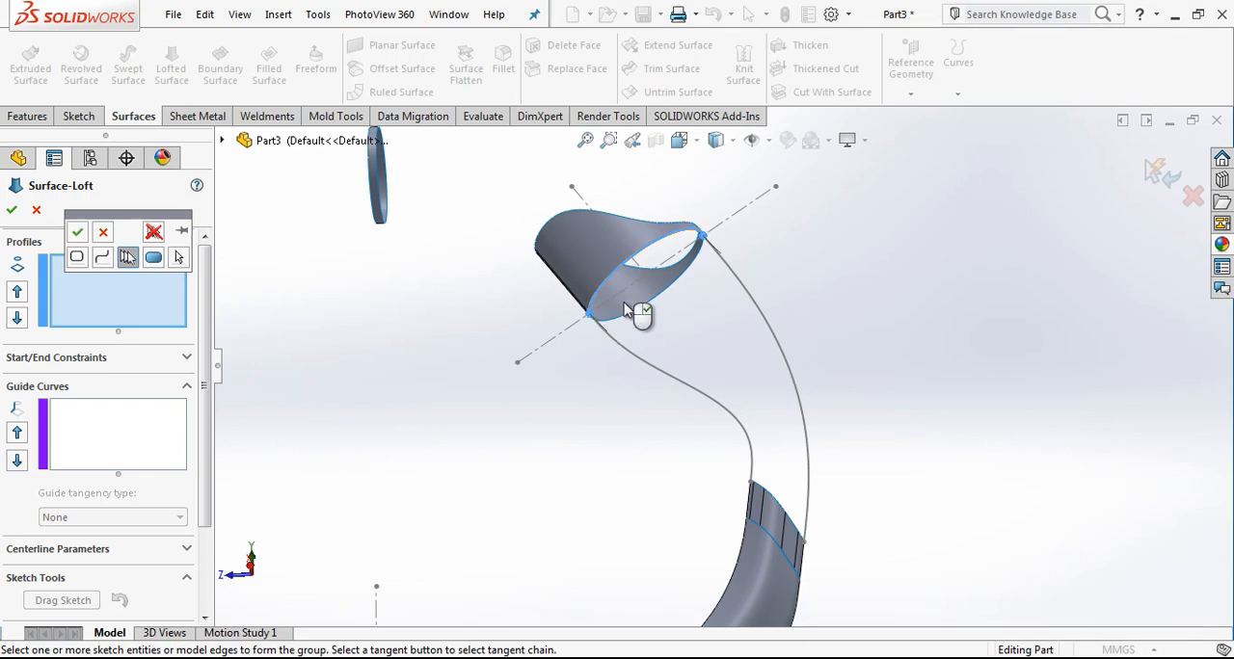
click(77, 231)
Step: Collect all edges around the tube's open end as a second closed group for the loft profiles
right_click(96, 297)
click(140, 329)
scroll(777, 501, down, 5)
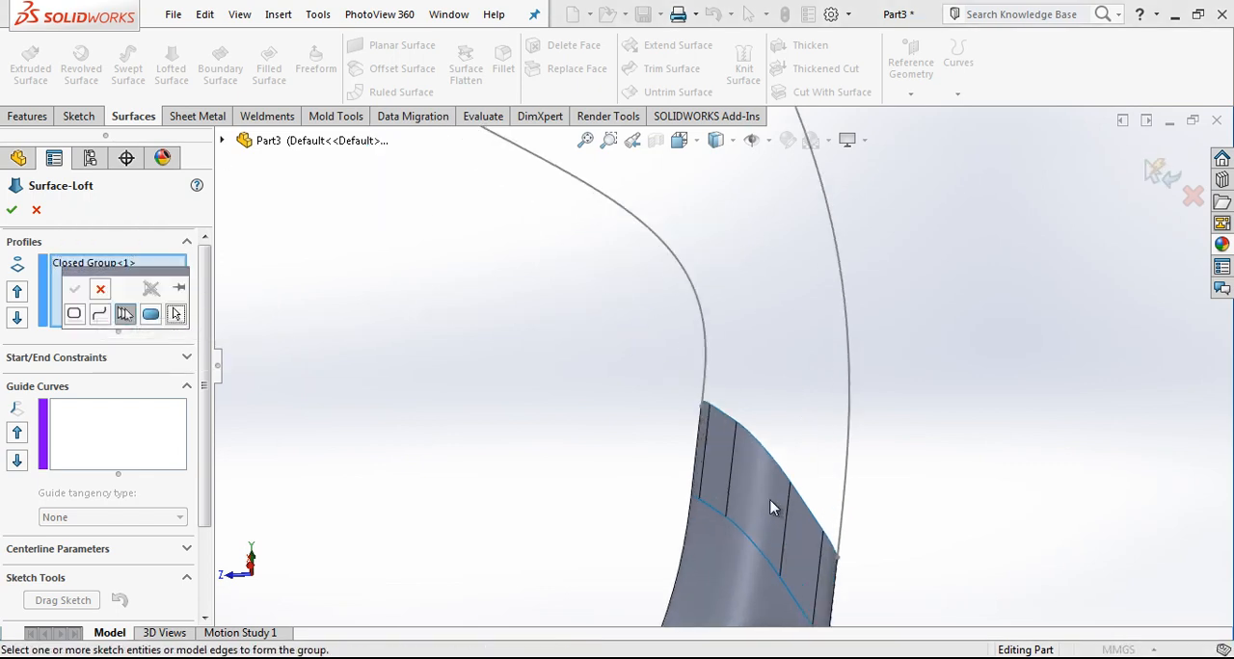
middle_drag(763, 493, 812, 345)
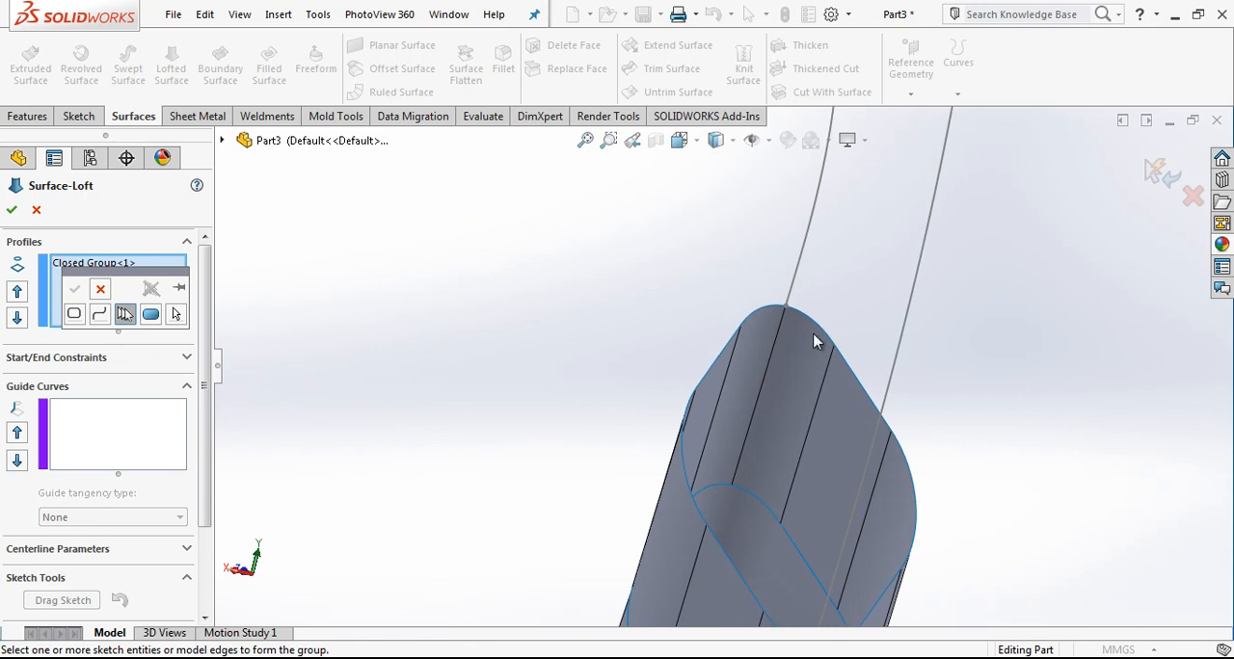
click(822, 335)
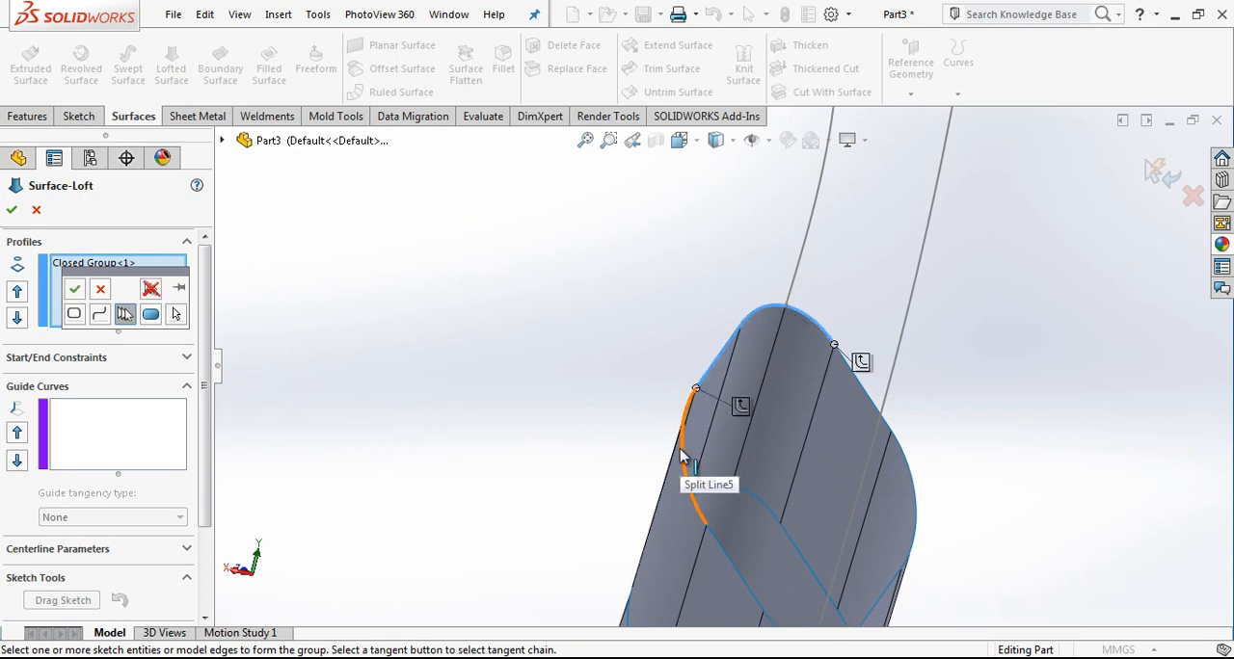
click(724, 553)
scroll(734, 560, up, 4)
scroll(796, 474, down, 5)
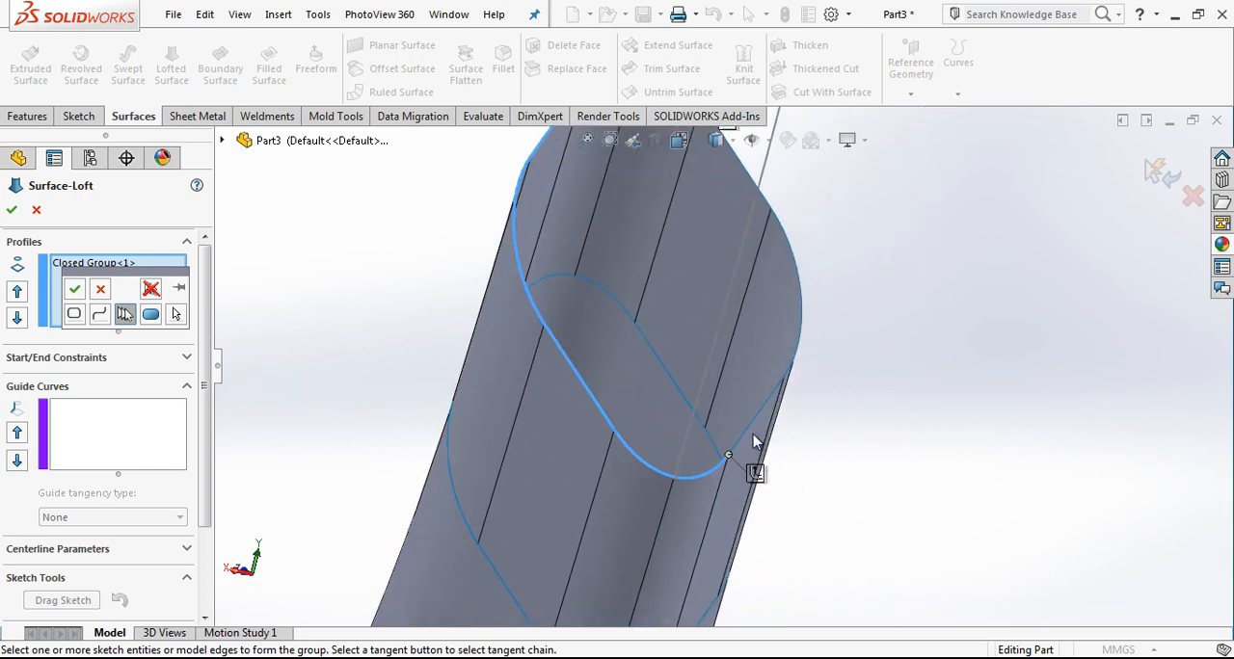
click(753, 182)
scroll(786, 248, up, 1)
scroll(715, 207, up, 4)
middle_drag(709, 242, 850, 256)
scroll(850, 256, down, 3)
scroll(806, 265, up, 7)
scroll(699, 258, down, 3)
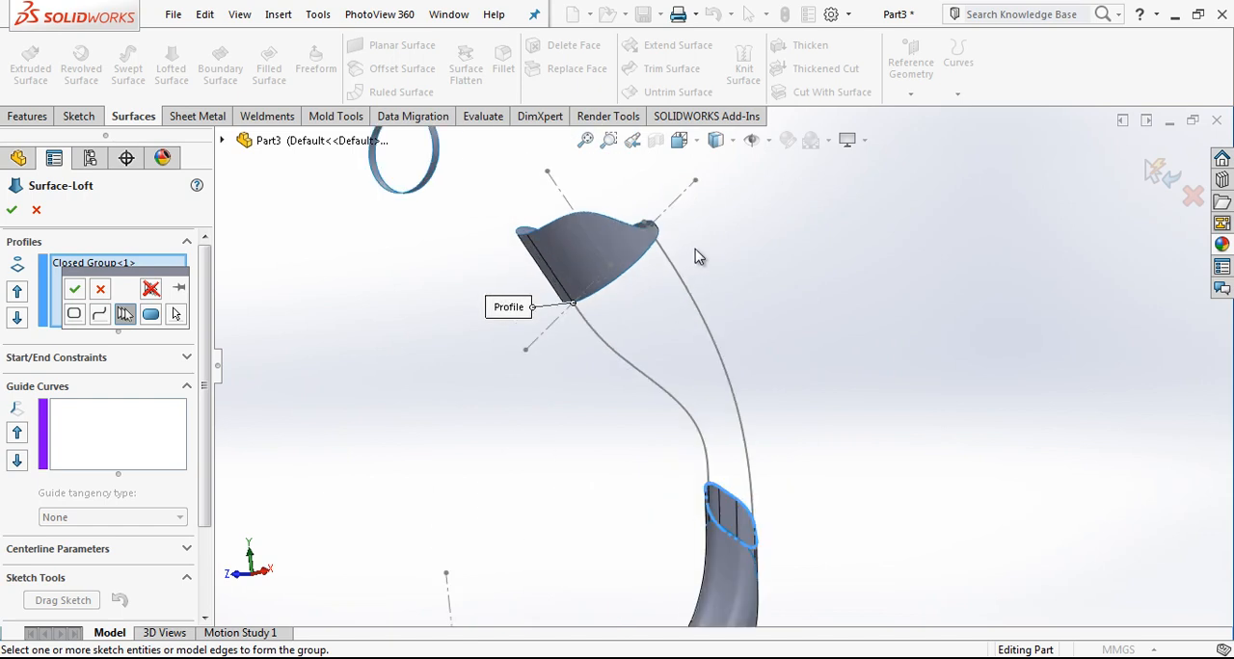
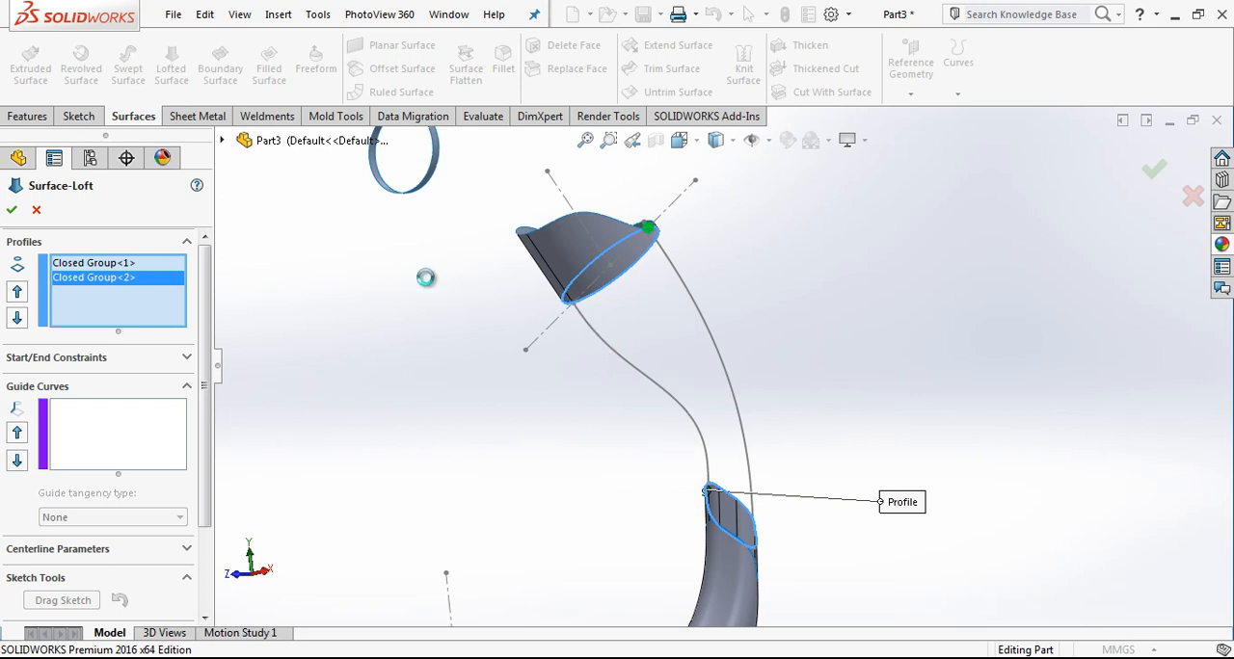
Step: Try to use both side splines as loft guide curves, aligning the connector on the tube with the inner spline, and discard the loft
click(110, 456)
click(623, 366)
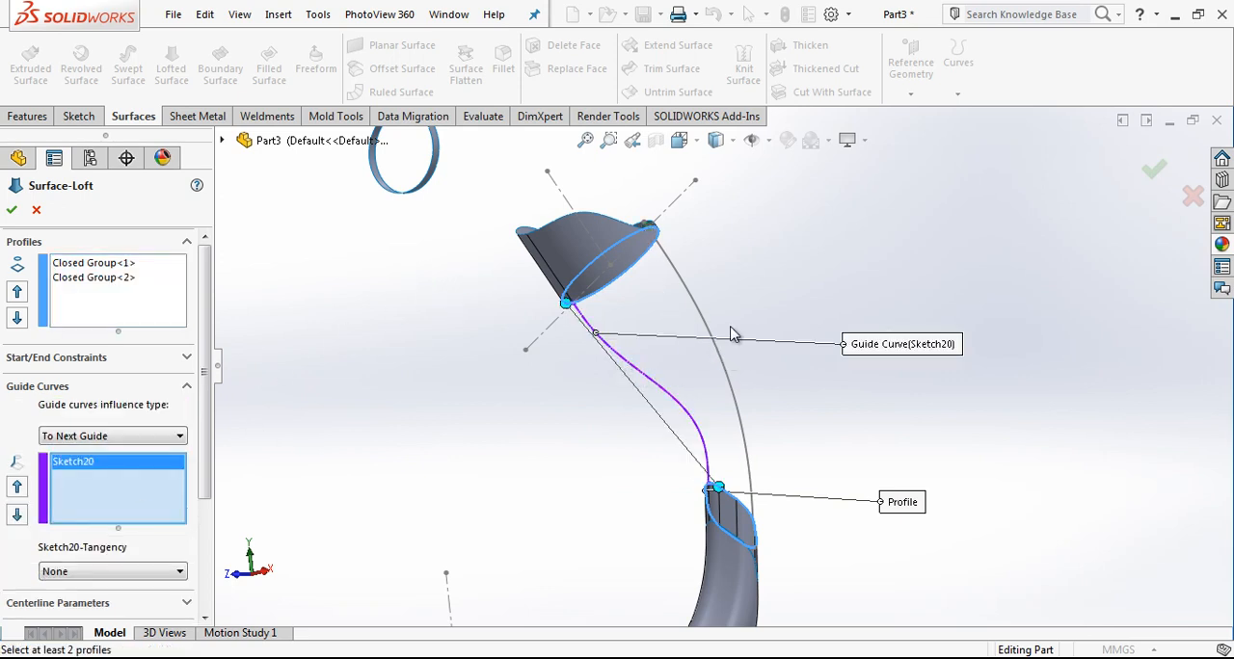
click(703, 317)
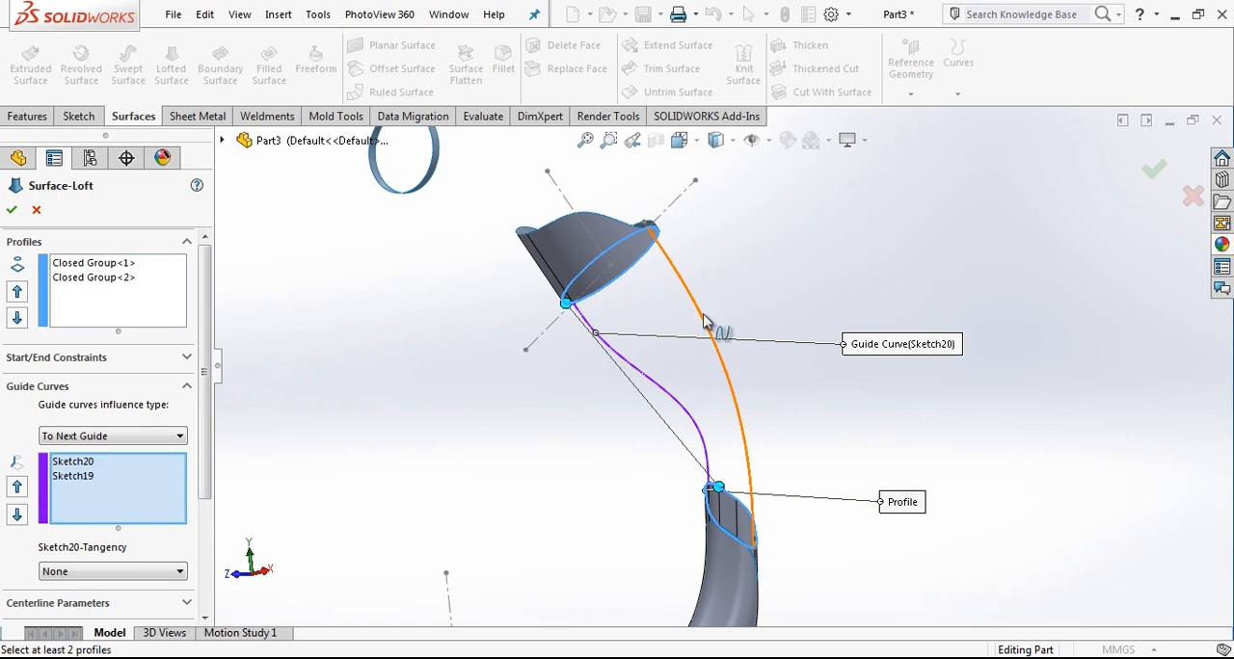
scroll(718, 487, down, 2)
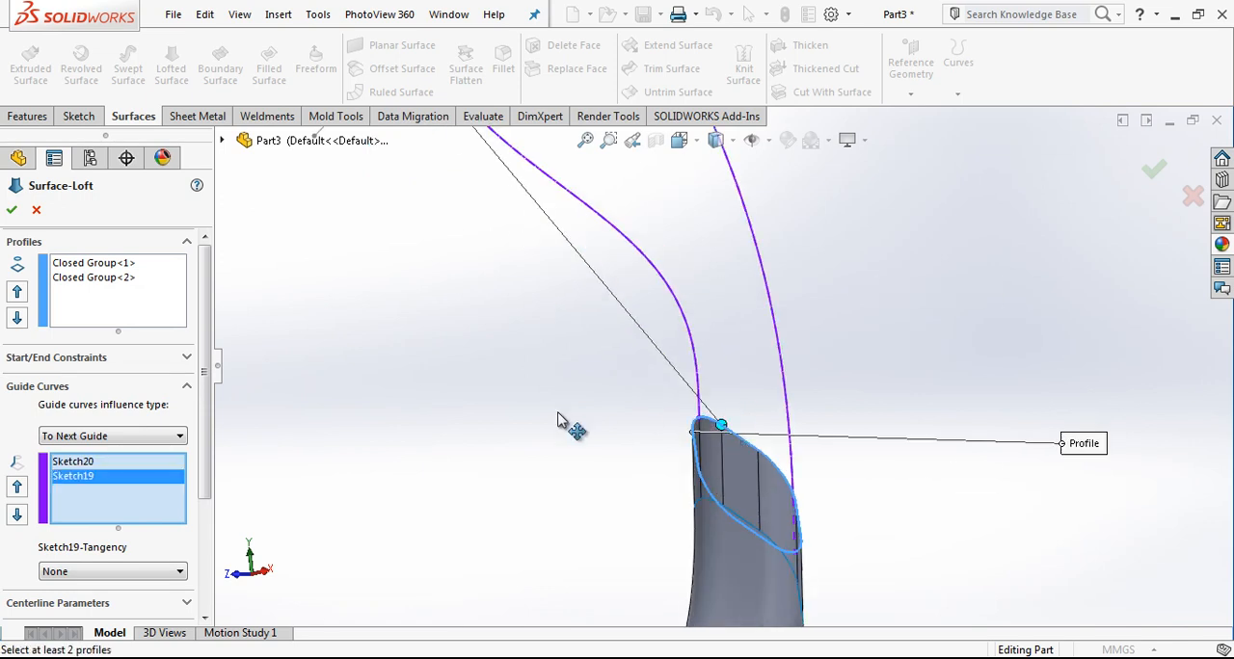
drag(623, 415, 536, 433)
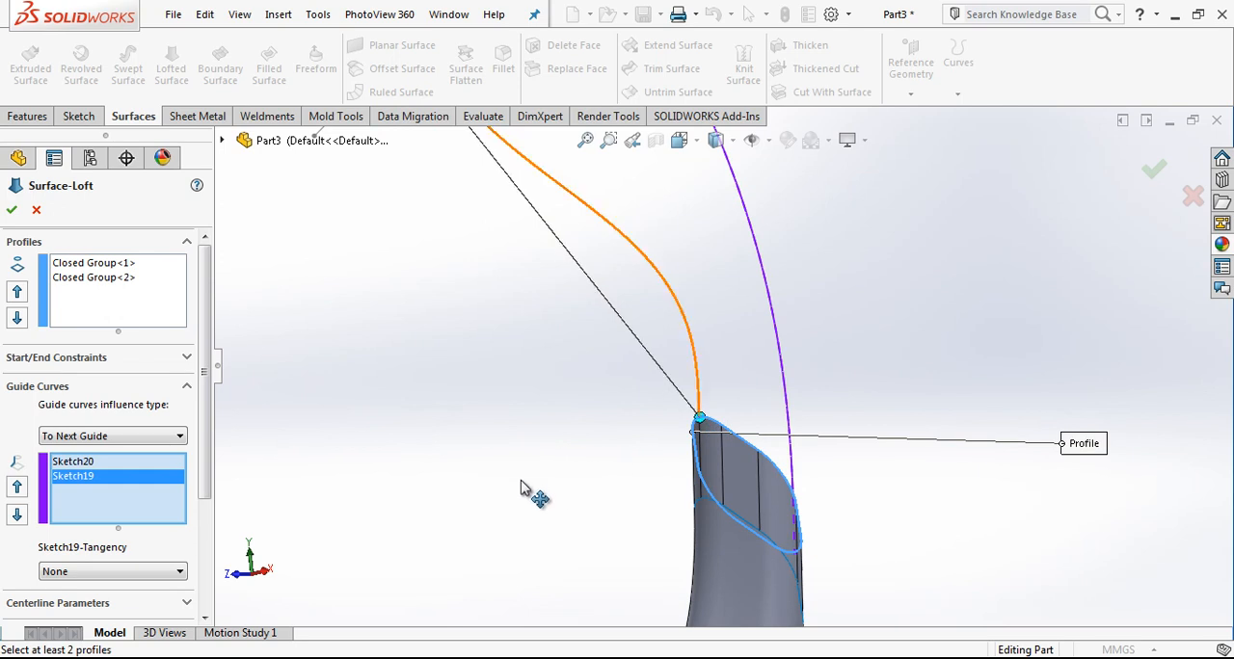
scroll(672, 433, up, 3)
scroll(696, 288, down, 3)
middle_drag(680, 254, 628, 333)
scroll(628, 334, up, 5)
scroll(899, 512, up, 1)
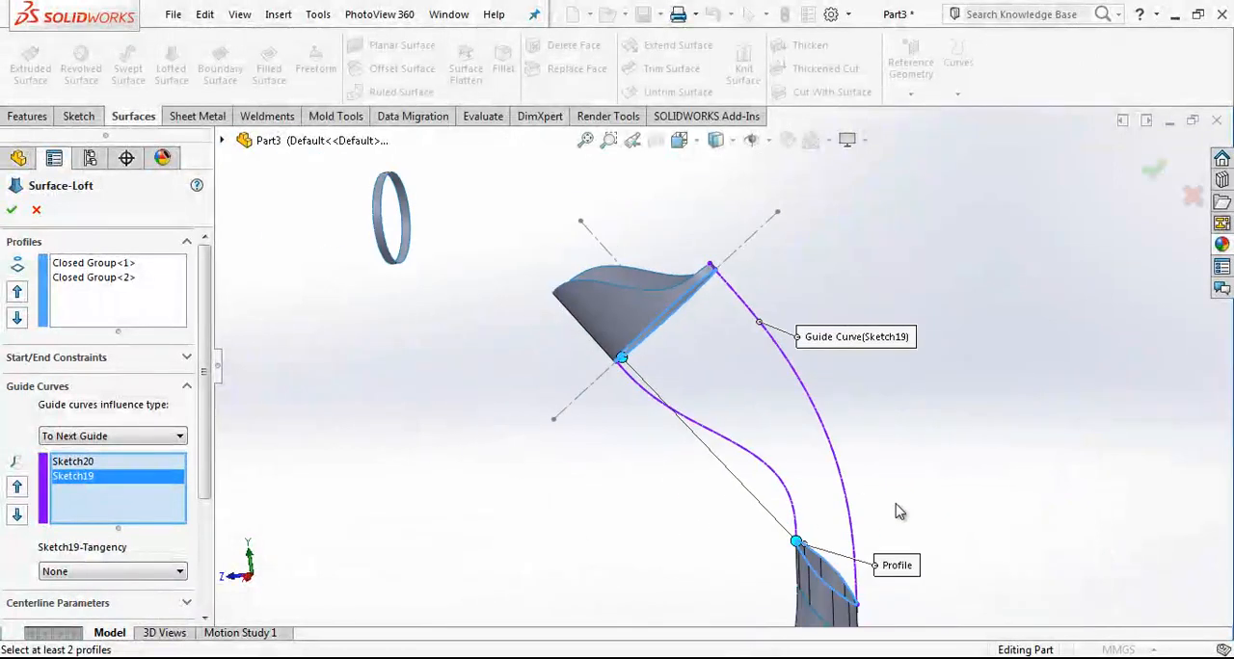
click(38, 211)
Step: Open the outer guide spline's sketch and examine how its ends attach to the upper surface and the tube's rim
click(760, 322)
click(802, 238)
scroll(718, 275, down, 10)
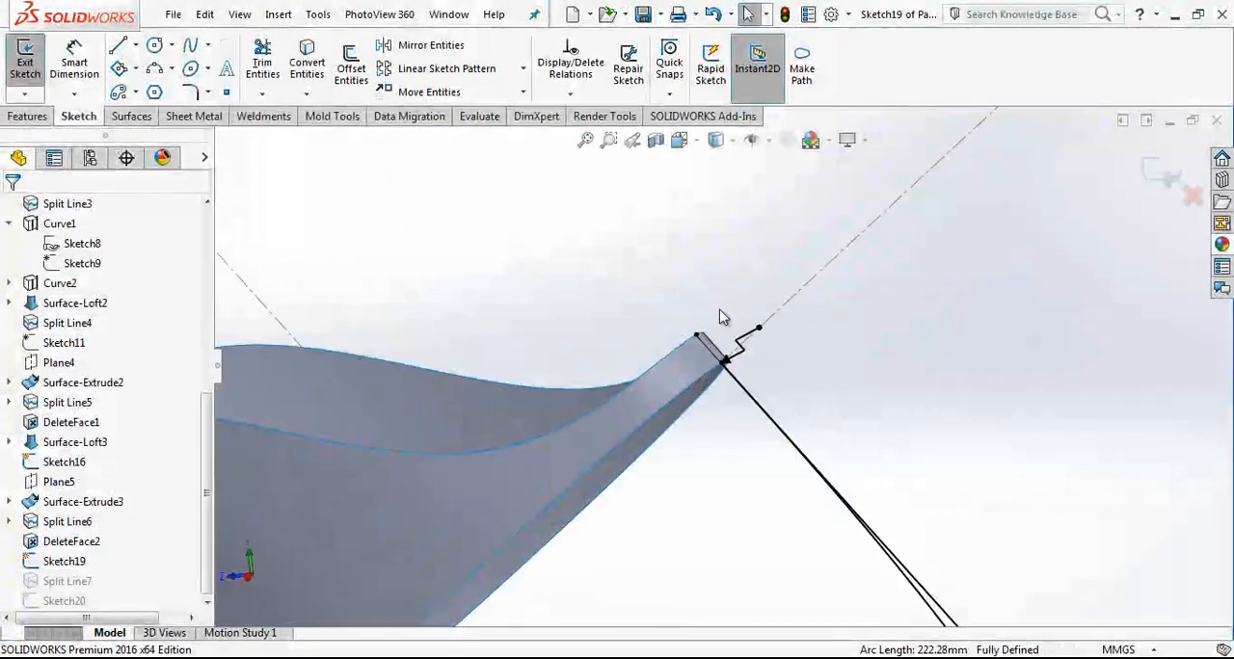
click(733, 372)
click(740, 378)
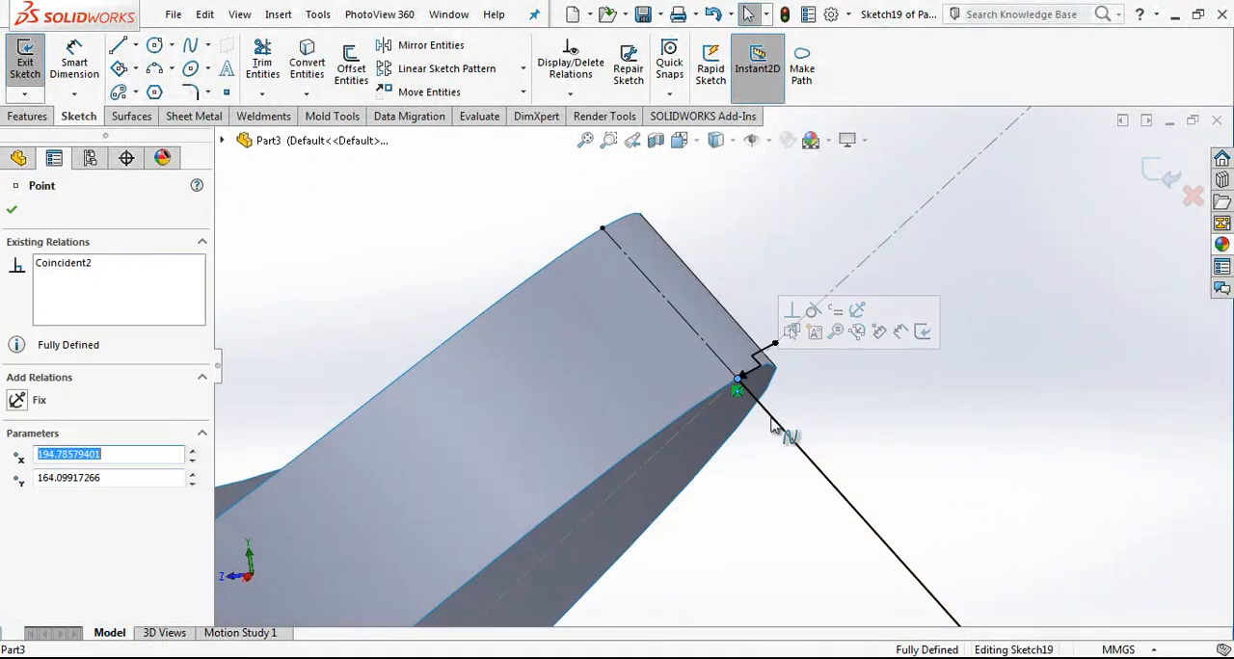
scroll(875, 410, up, 5)
scroll(882, 441, up, 8)
scroll(783, 550, down, 1)
scroll(756, 430, up, 2)
scroll(746, 423, down, 5)
middle_drag(669, 322, 688, 377)
scroll(799, 326, down, 4)
scroll(799, 326, up, 8)
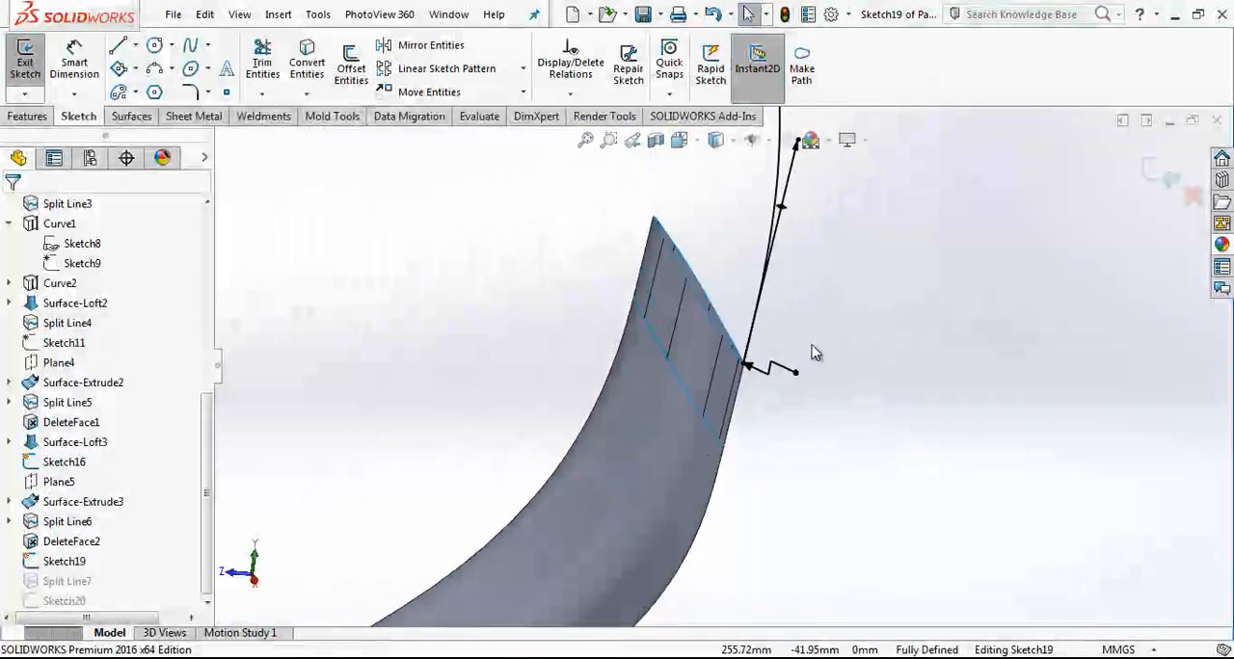
click(1170, 177)
Step: Create a sketch on Plane5 containing both halves of the upper surface's lower elliptical rim as converted edges
middle_drag(694, 203, 628, 170)
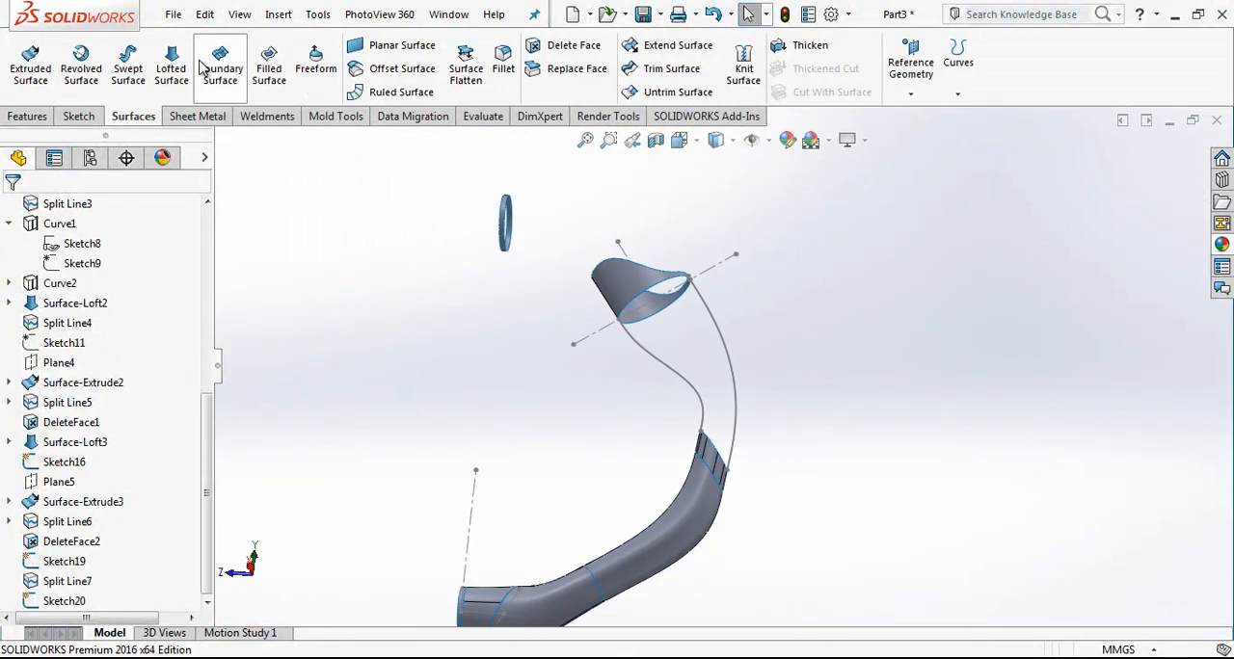
mouse_move(210, 443)
mouse_down()
mouse_move(182, 283)
mouse_move(233, 438)
mouse_up()
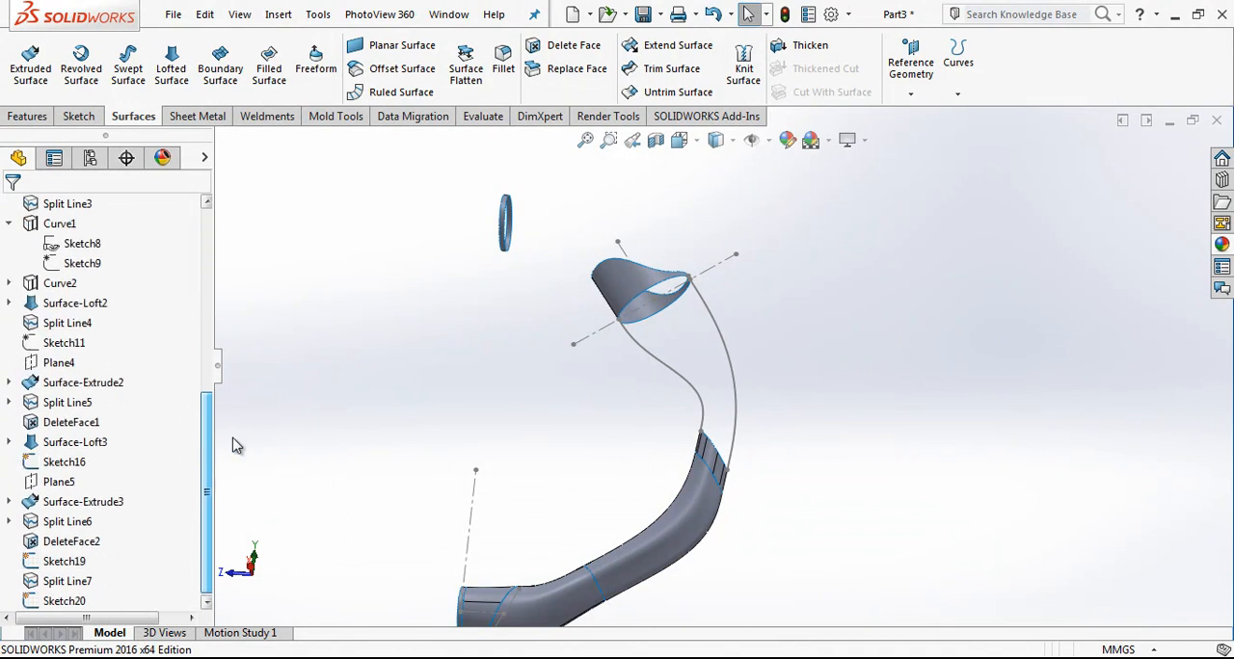
click(53, 482)
click(59, 451)
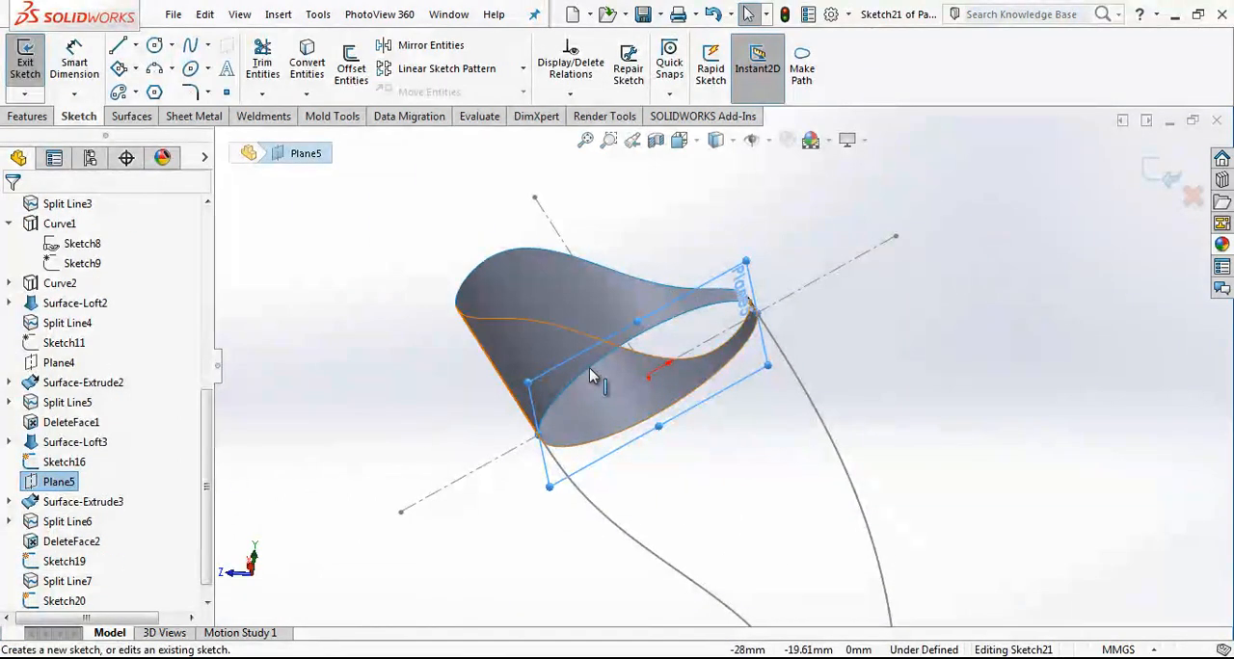
click(584, 410)
ctrl+click(576, 447)
click(308, 61)
scroll(812, 430, up, 4)
click(1163, 156)
scroll(805, 556, up, 3)
scroll(761, 525, down, 4)
click(898, 59)
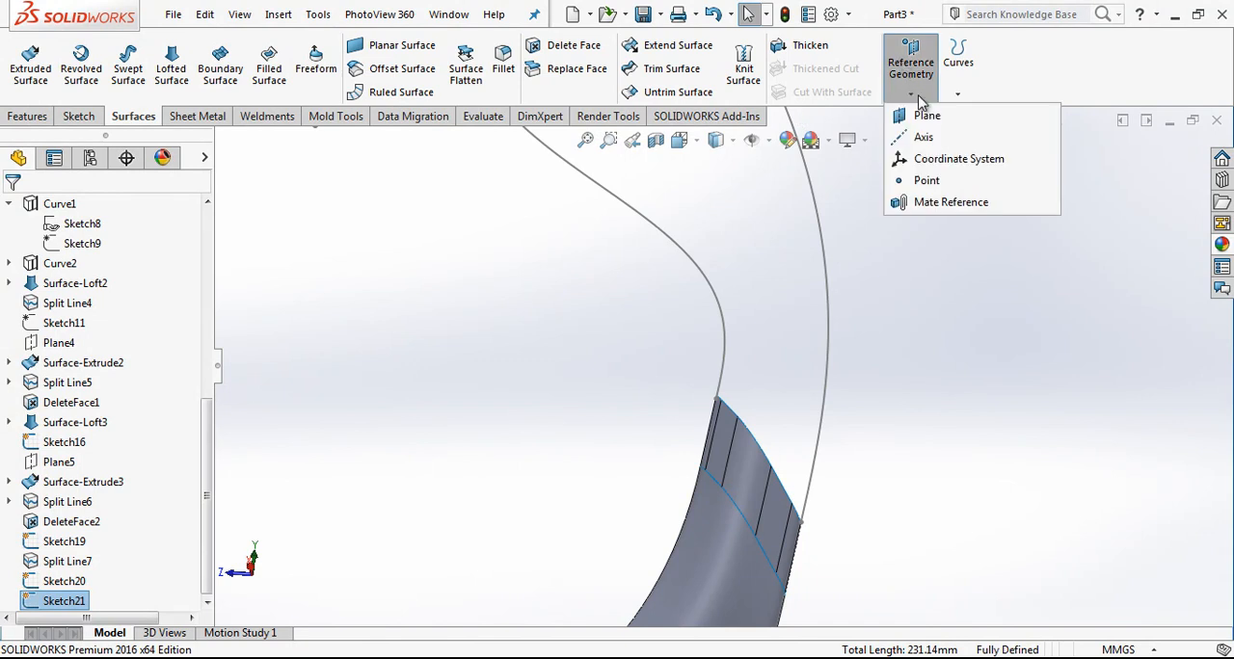
click(916, 167)
key(Escape)
click(911, 64)
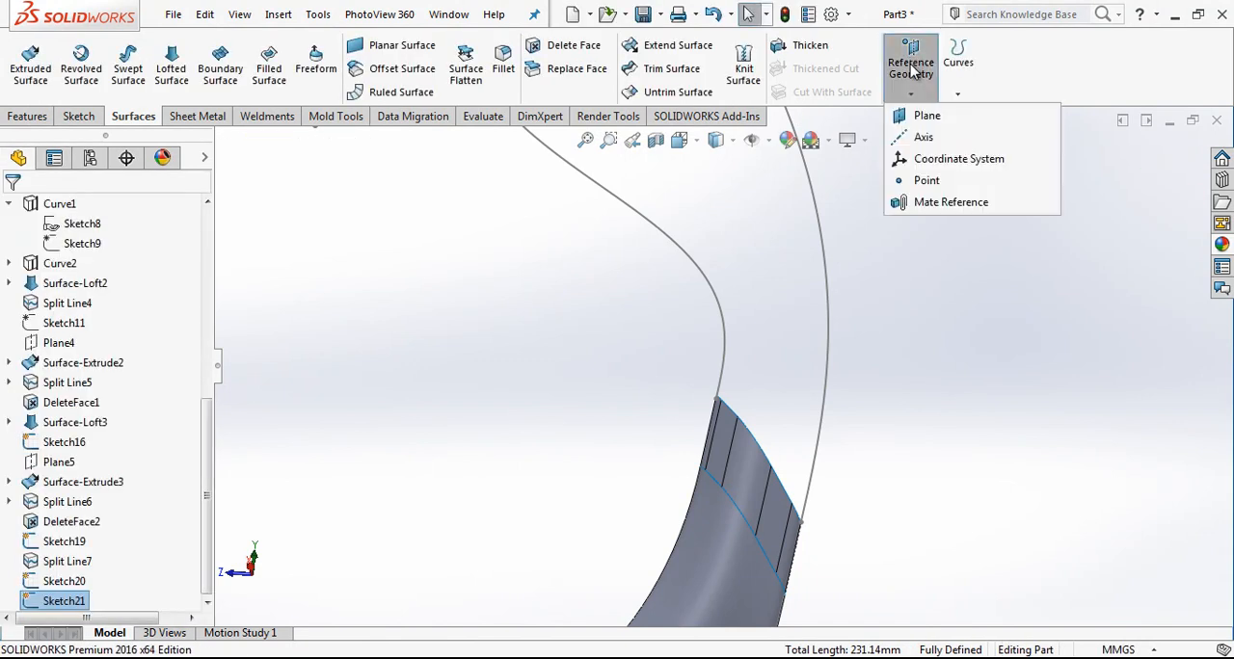
click(927, 117)
click(735, 457)
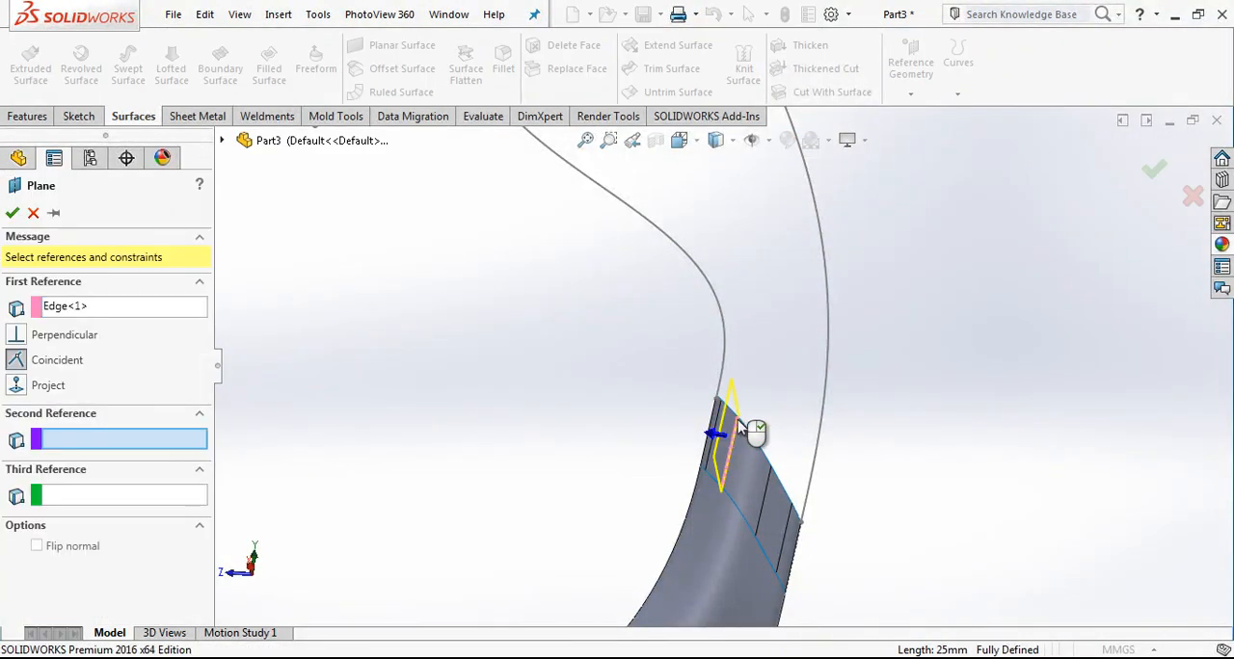
click(738, 421)
click(736, 443)
click(737, 423)
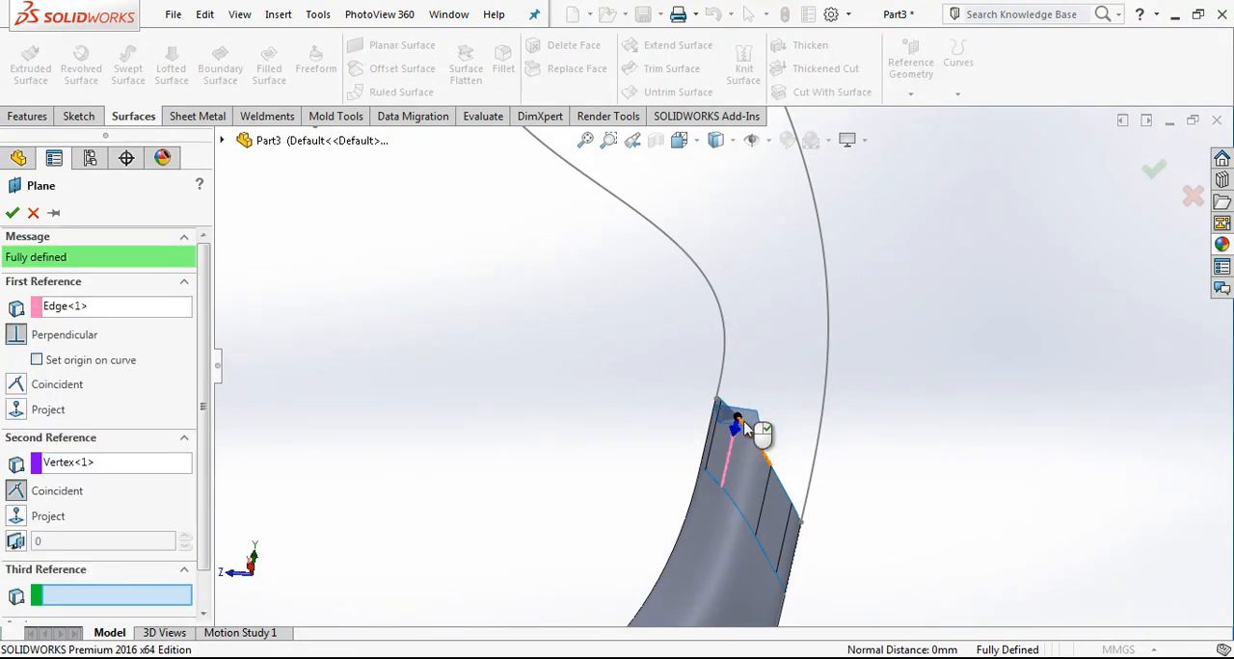
middle_drag(743, 420, 769, 410)
scroll(769, 408, up, 2)
key(Escape)
Step: Start a surface loft with the converted ellipse sketch at the upper surface's lower rim as its first profile
scroll(768, 397, down, 2)
scroll(767, 382, up, 2)
scroll(768, 387, up, 3)
scroll(758, 274, down, 2)
middle_drag(749, 326, 789, 224)
click(82, 581)
click(77, 598)
click(183, 65)
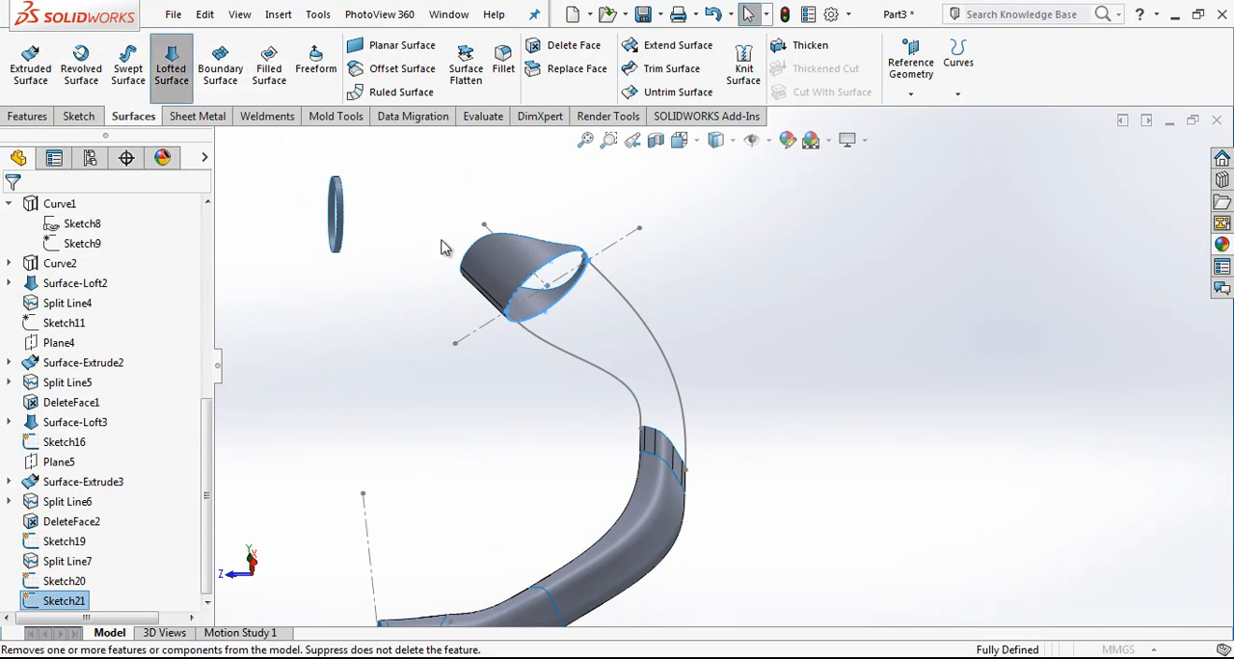
scroll(578, 276, down, 4)
Step: Add the edges around the tube's open end as the second loft profile, selected as an open loop
right_click(121, 291)
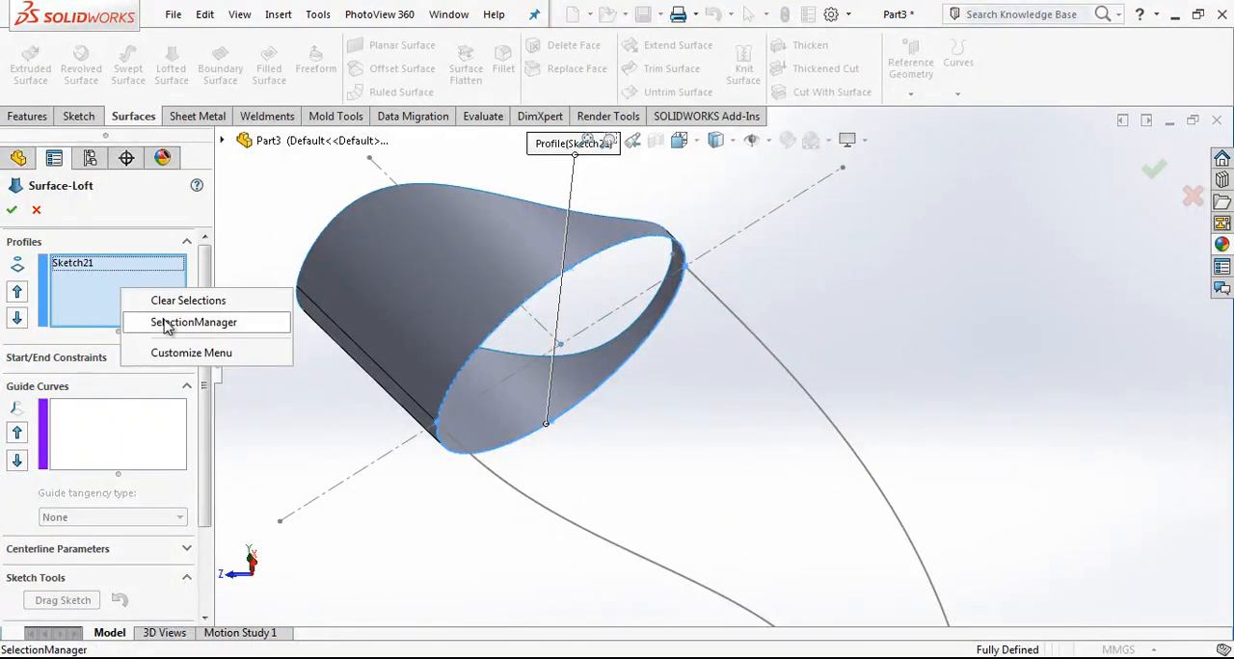
click(166, 326)
scroll(723, 371, up, 5)
scroll(782, 523, down, 5)
middle_drag(783, 512, 872, 520)
right_click(707, 457)
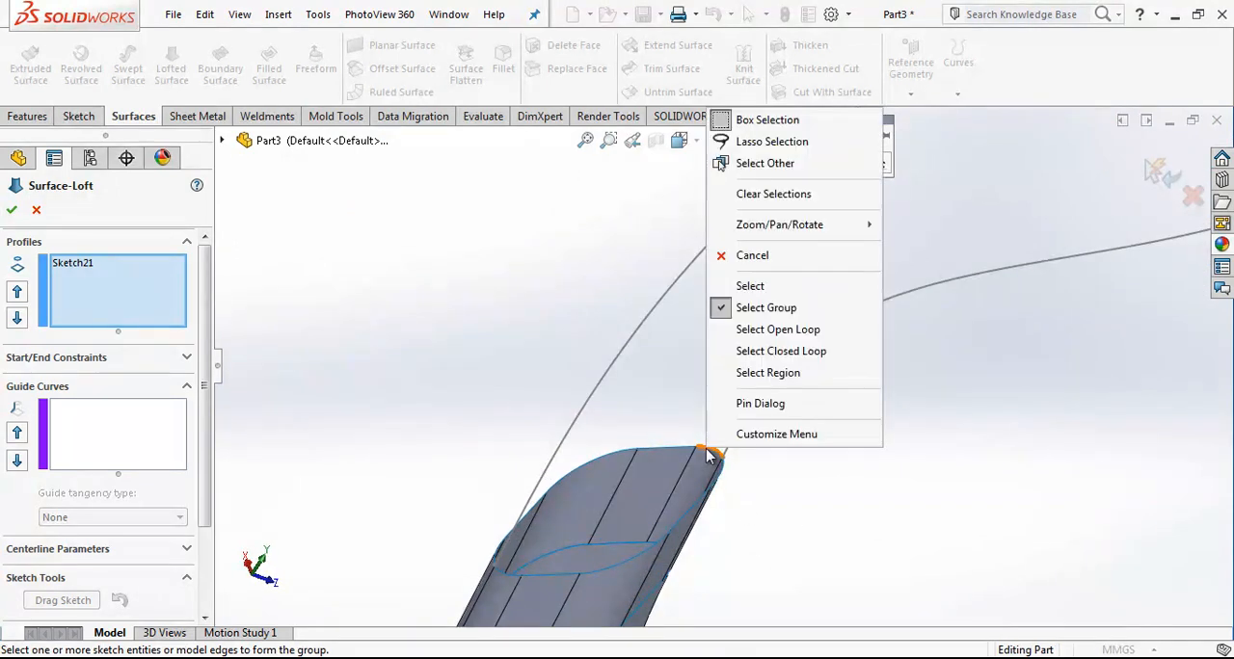
click(814, 329)
click(778, 141)
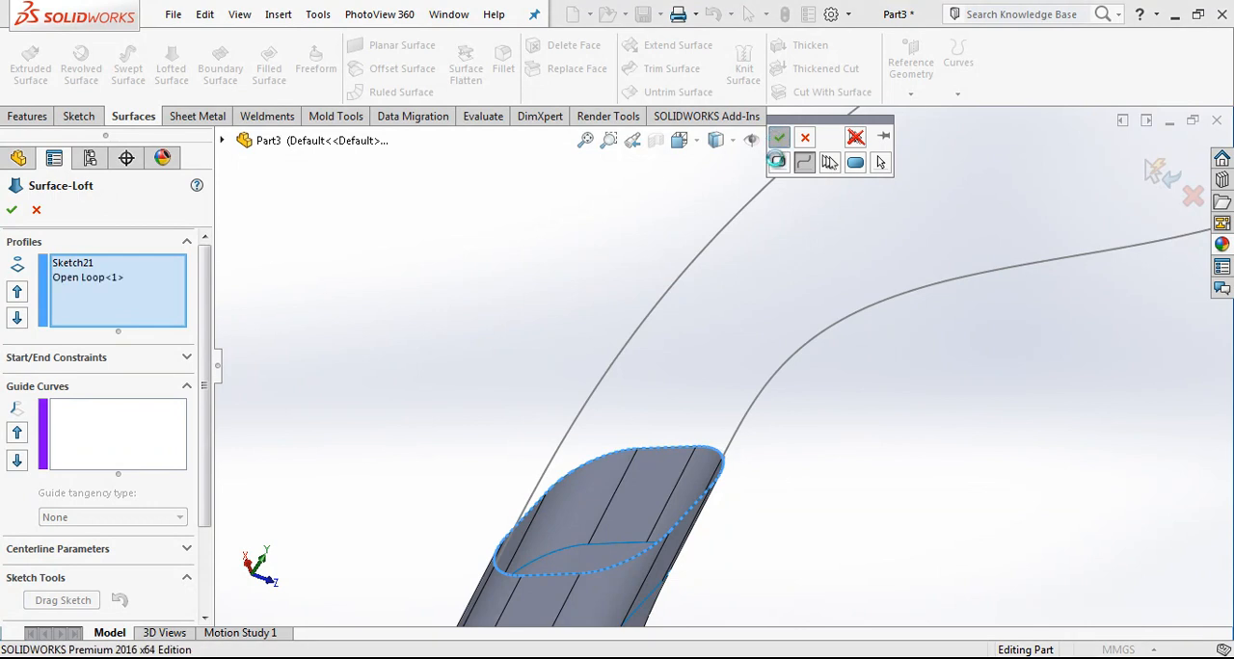
Step: Assign the outer and inner side splines as guide curves for the surface loft
click(112, 424)
click(586, 416)
middle_drag(587, 414, 829, 404)
click(330, 341)
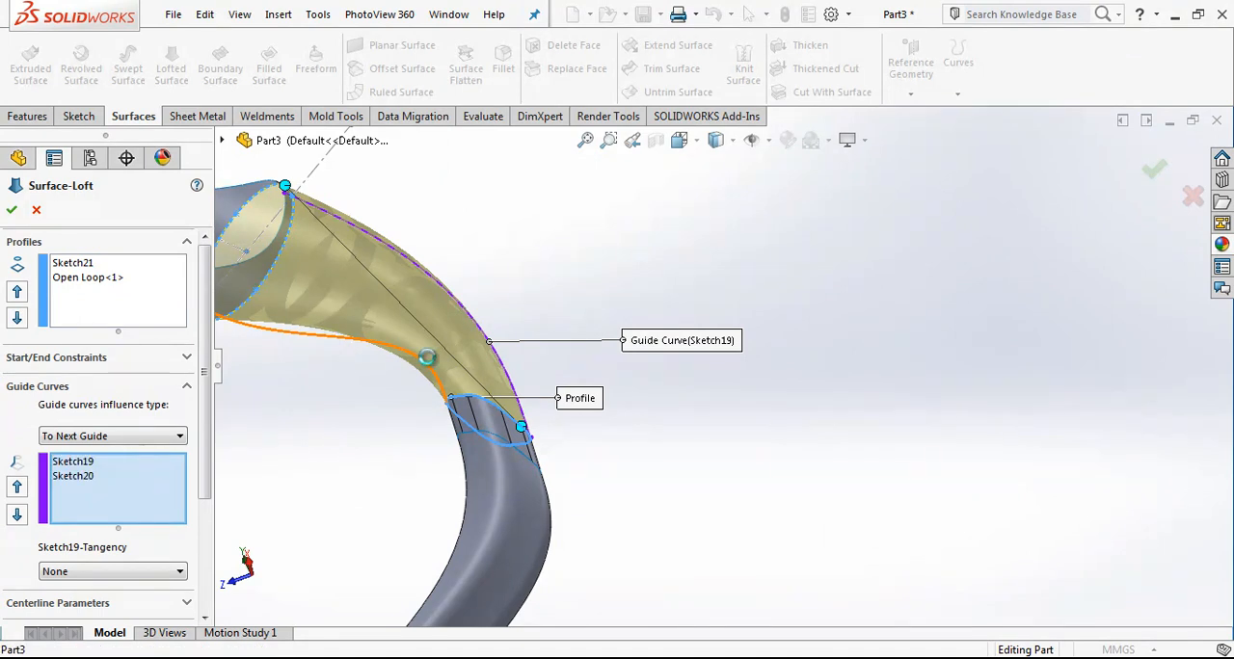
scroll(519, 369, up, 4)
scroll(432, 322, down, 3)
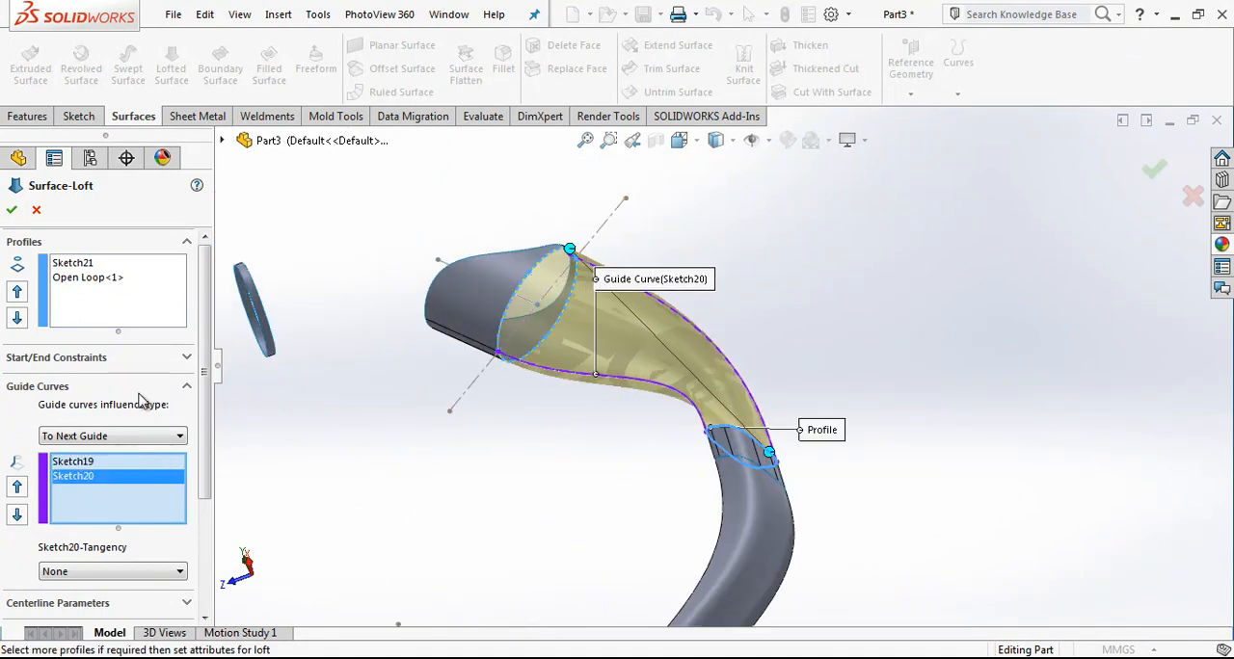
Step: Try a Tangency To Face end constraint on the loft, and return both the start and end constraints to None
click(185, 360)
click(150, 441)
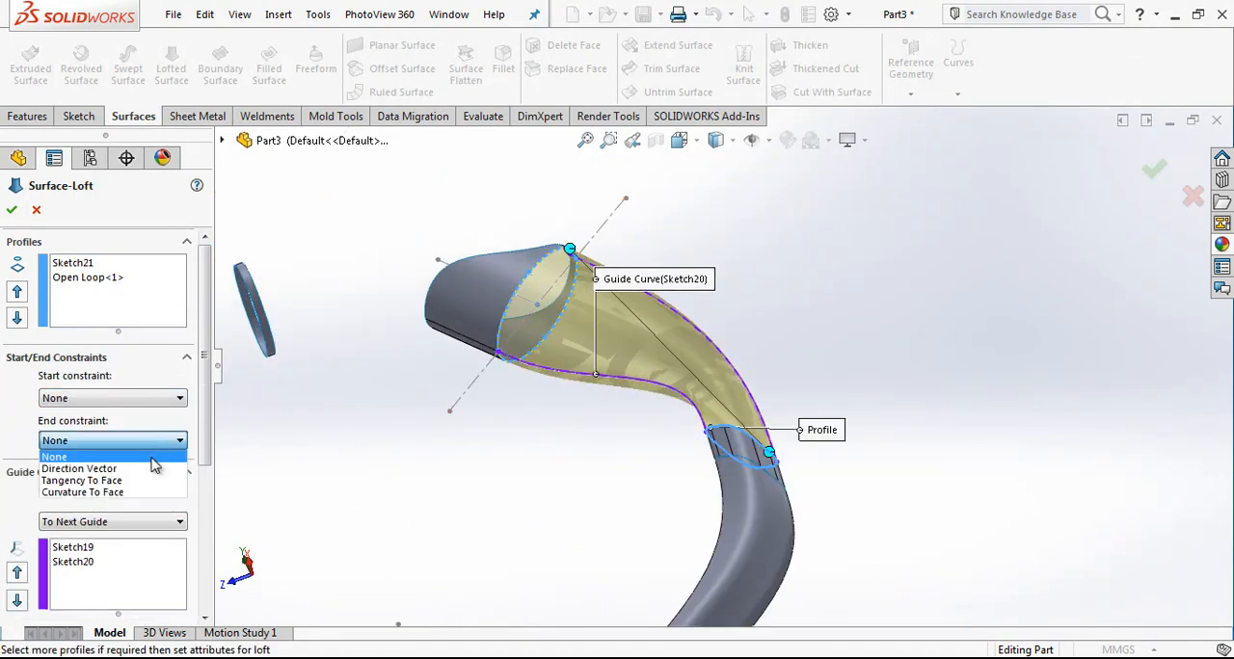
click(87, 480)
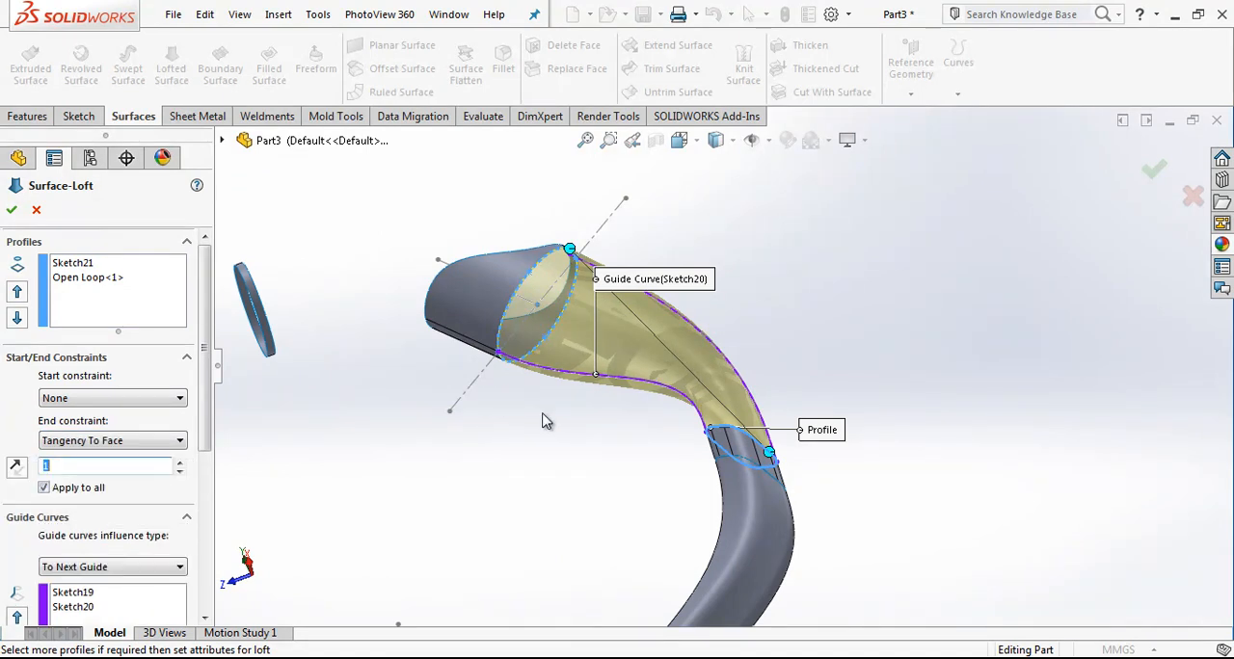
click(148, 442)
click(68, 454)
click(114, 399)
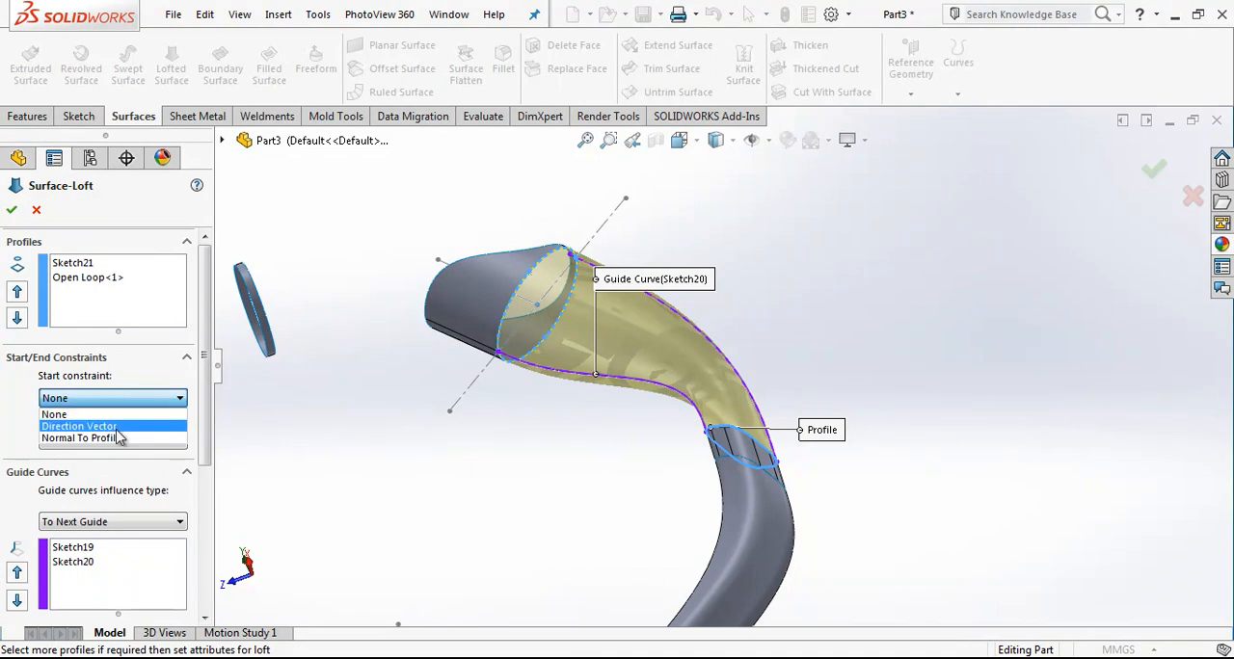
click(112, 412)
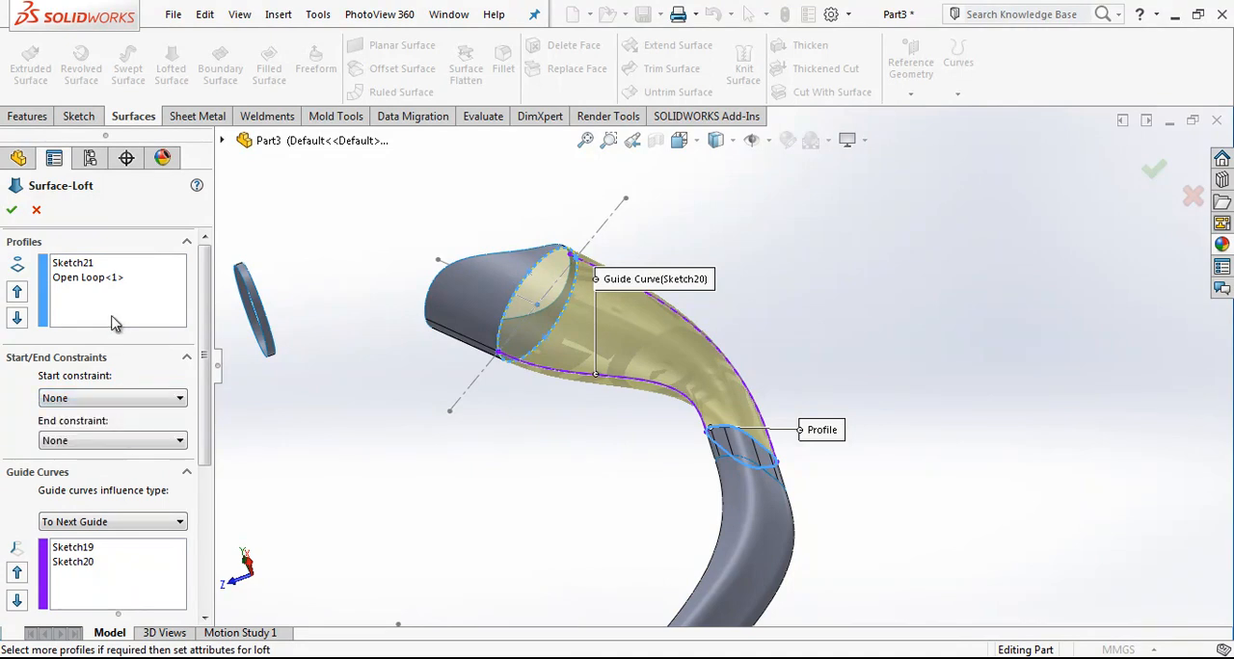
Step: Set the loft's start constraint at the ellipse sketch to Normal To Profile and create the surface
click(88, 266)
click(102, 398)
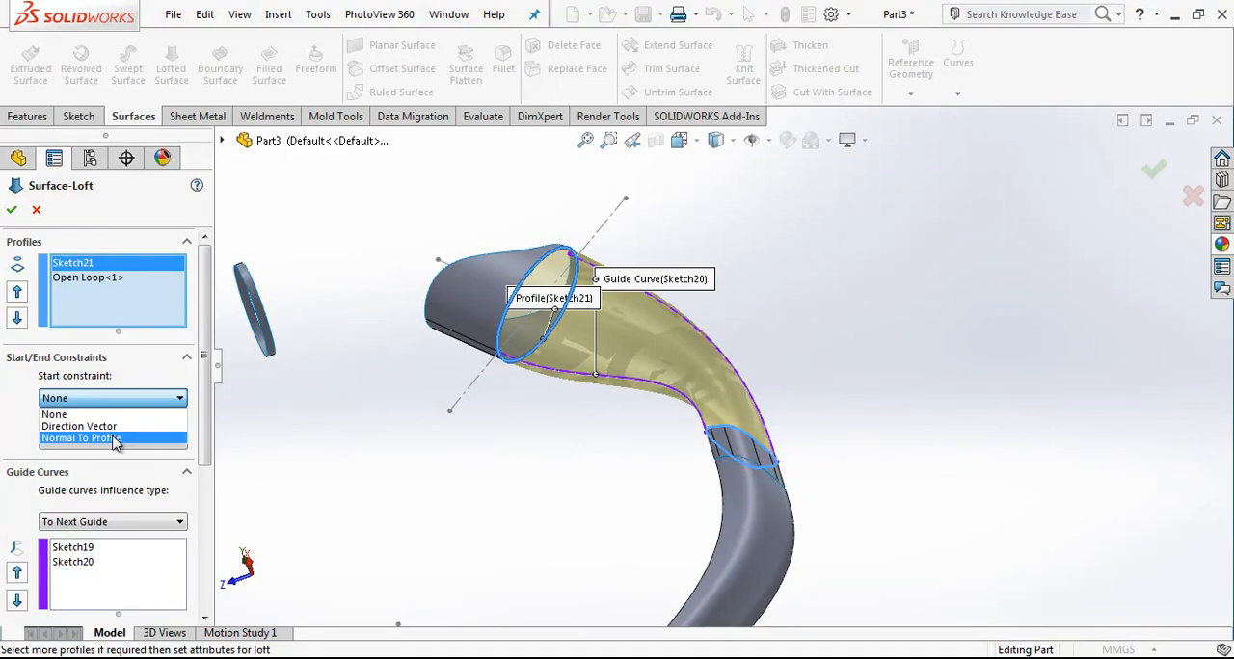
click(101, 438)
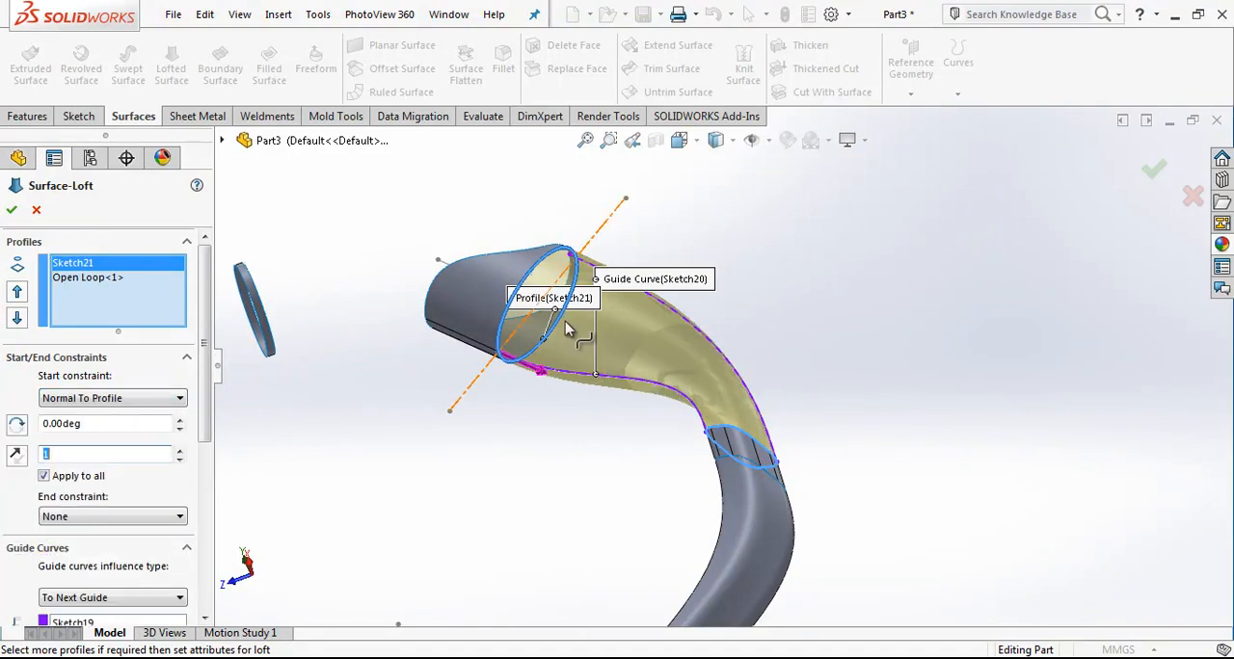
click(12, 210)
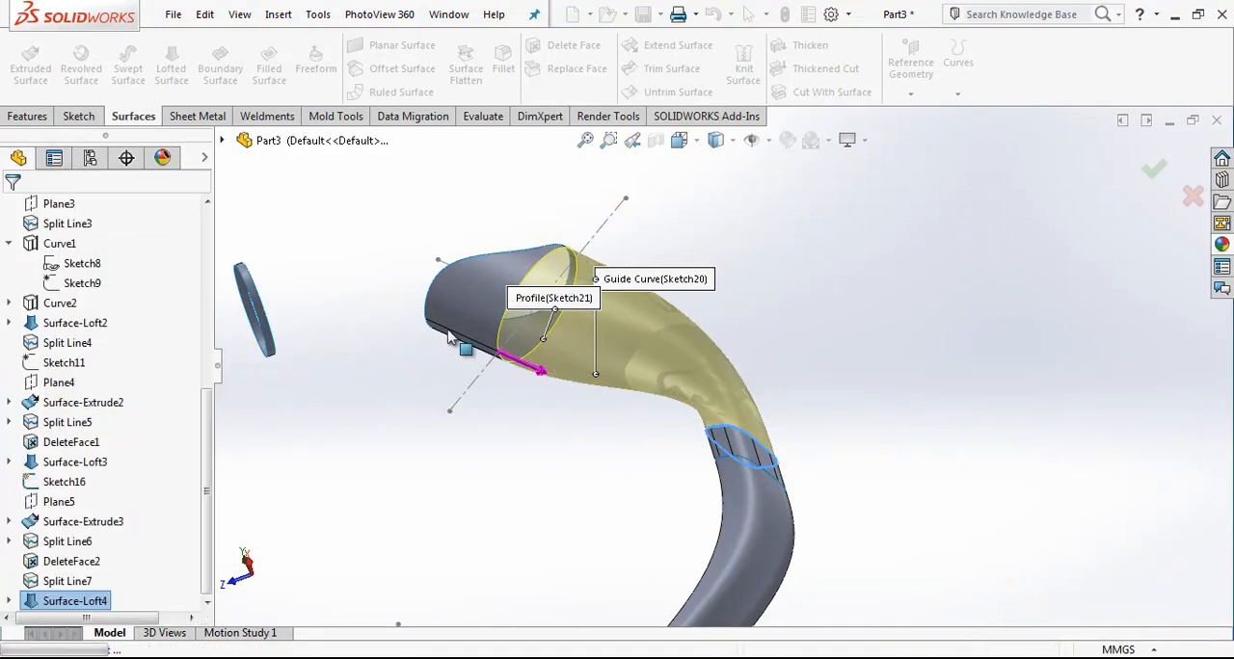
Step: Sketch a two-point spline about 94 mm long on the Right Plane from the small ring's lower inner corner to the upper surface's nearest tip
middle_drag(496, 322, 788, 265)
click(679, 140)
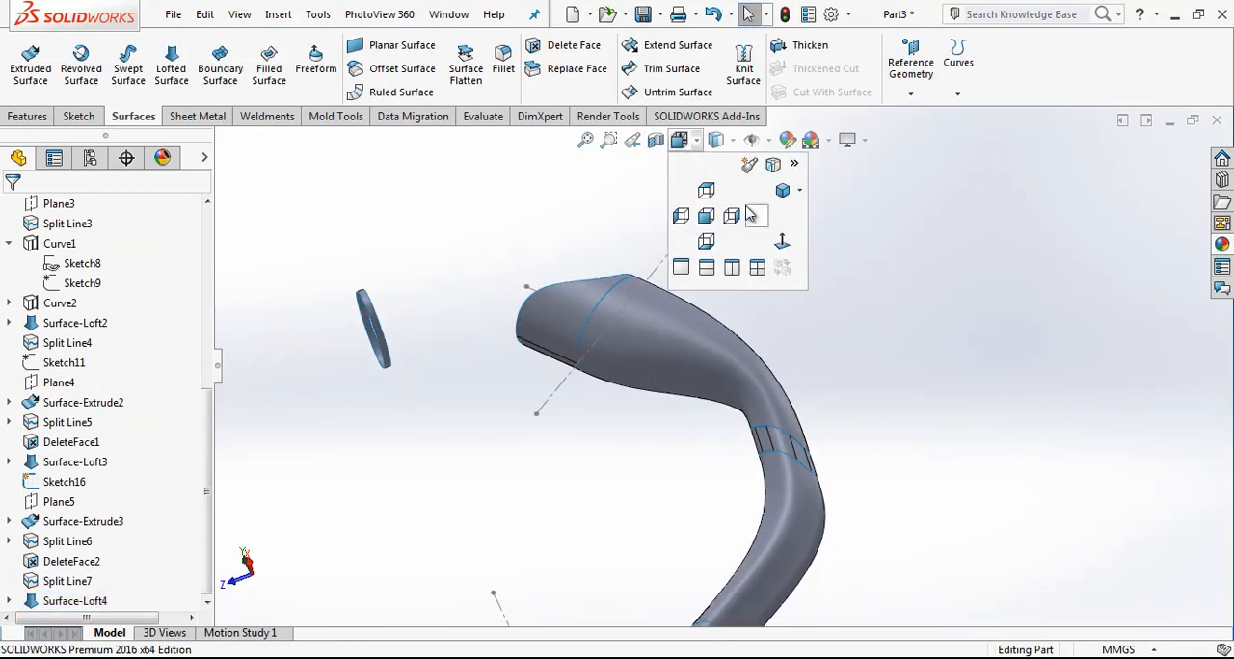
click(772, 236)
scroll(675, 318, down, 3)
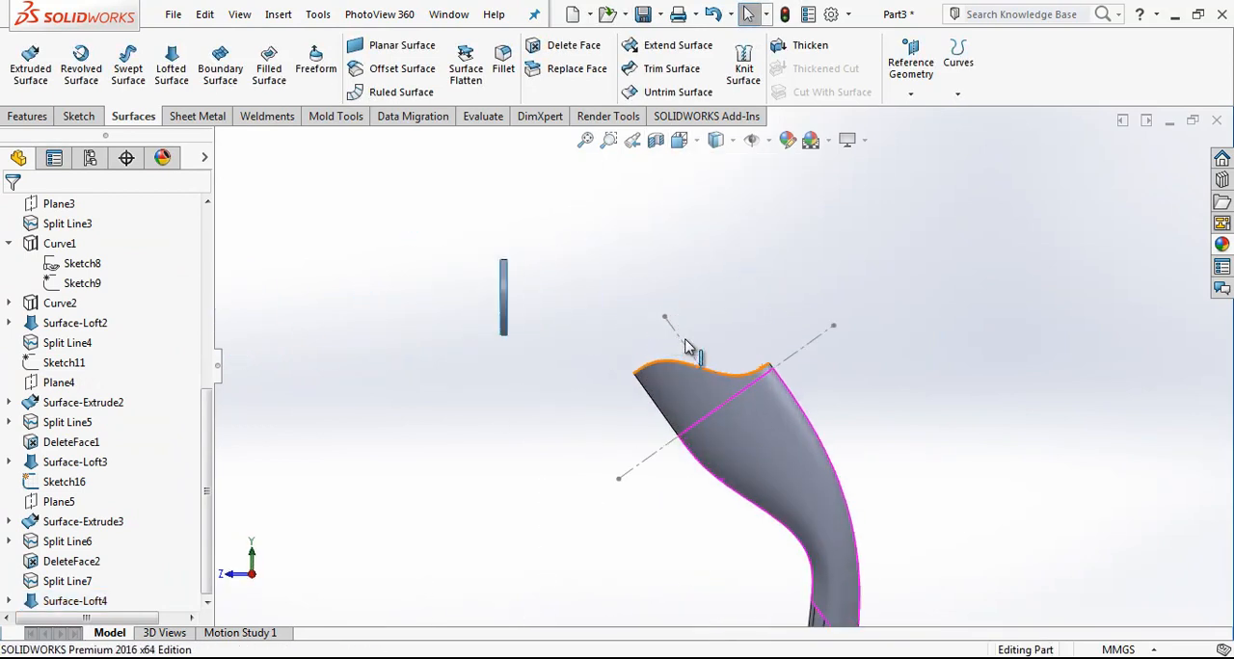
click(646, 374)
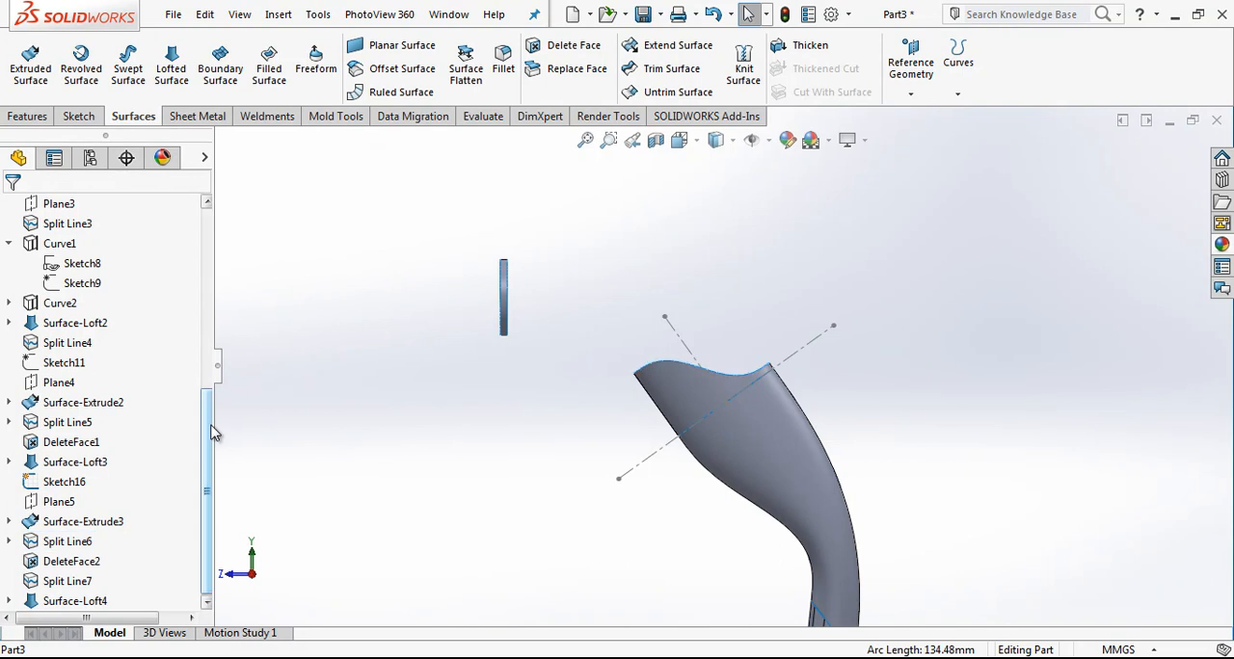
scroll(97, 318, up, 6)
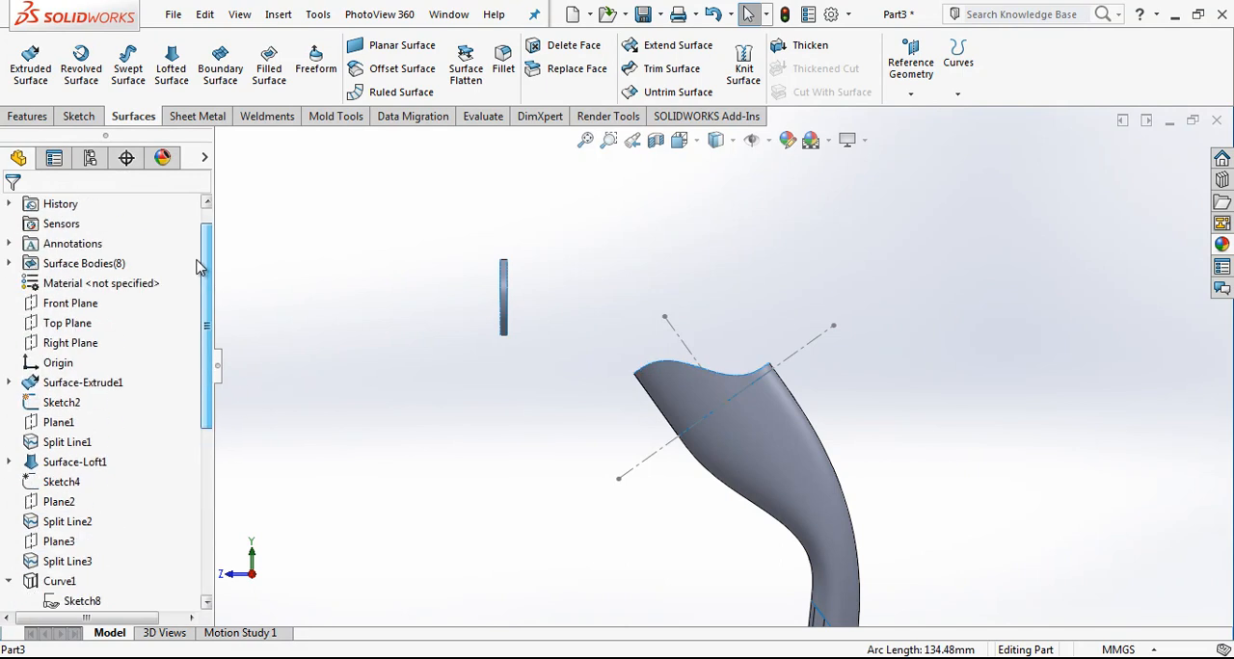
click(72, 343)
click(86, 319)
click(189, 48)
scroll(487, 349, down, 3)
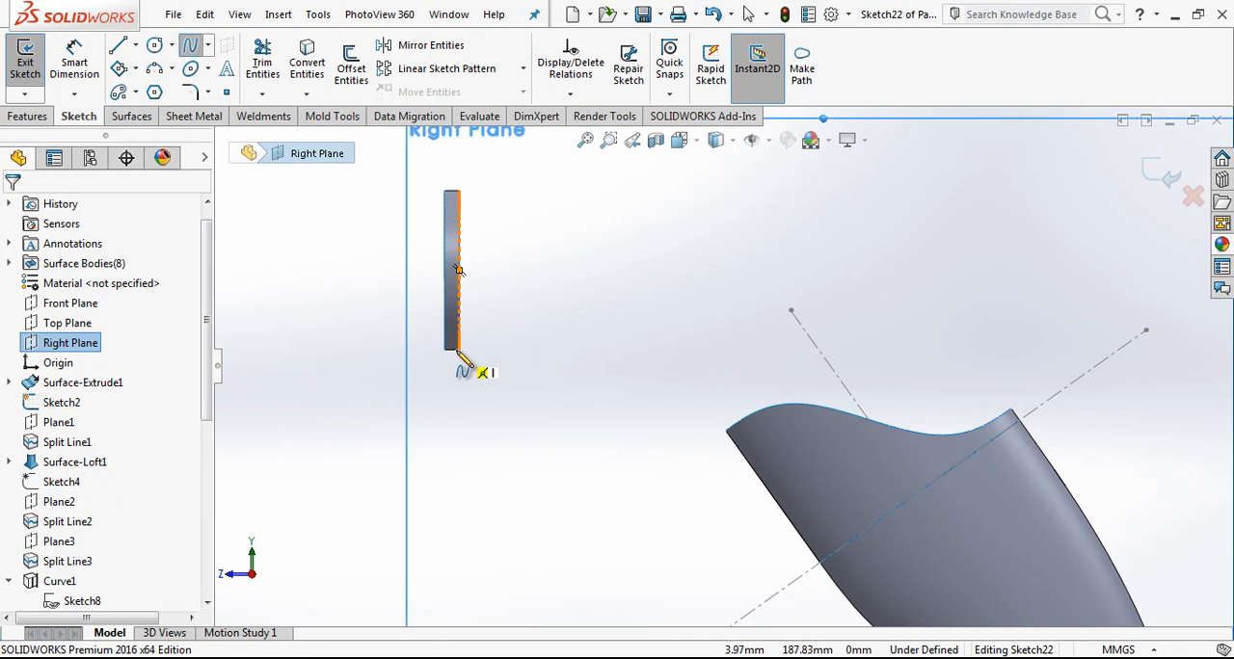
click(459, 350)
click(725, 431)
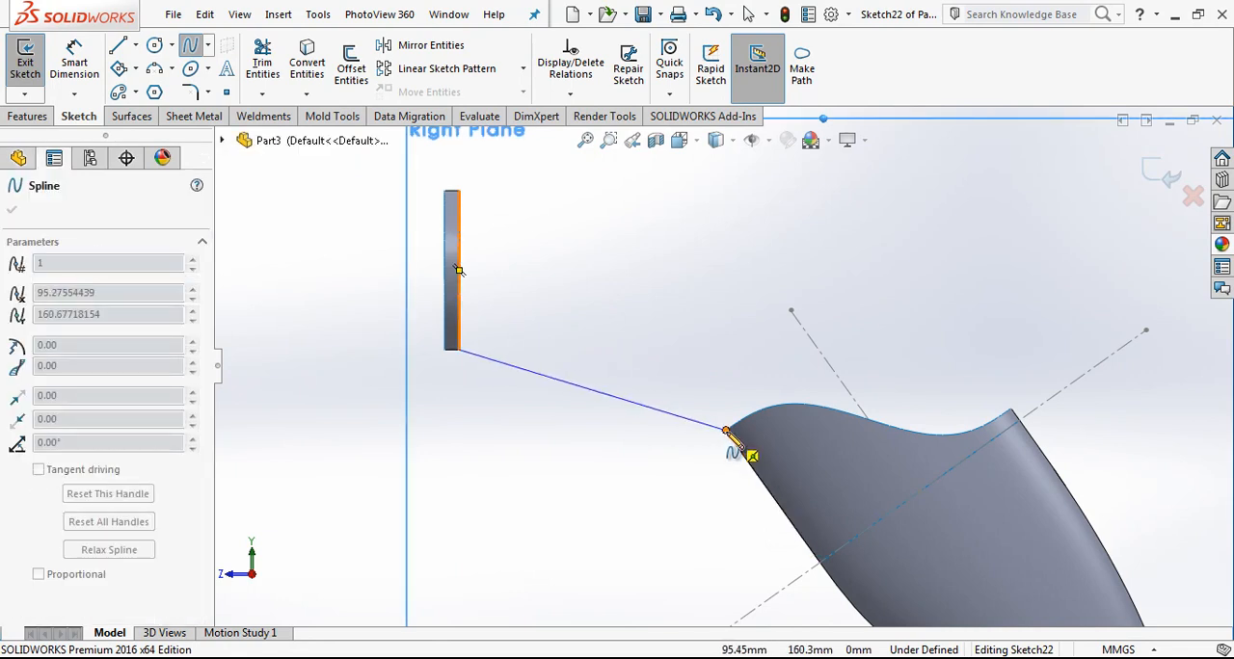
double_click(688, 303)
key(Escape)
click(564, 382)
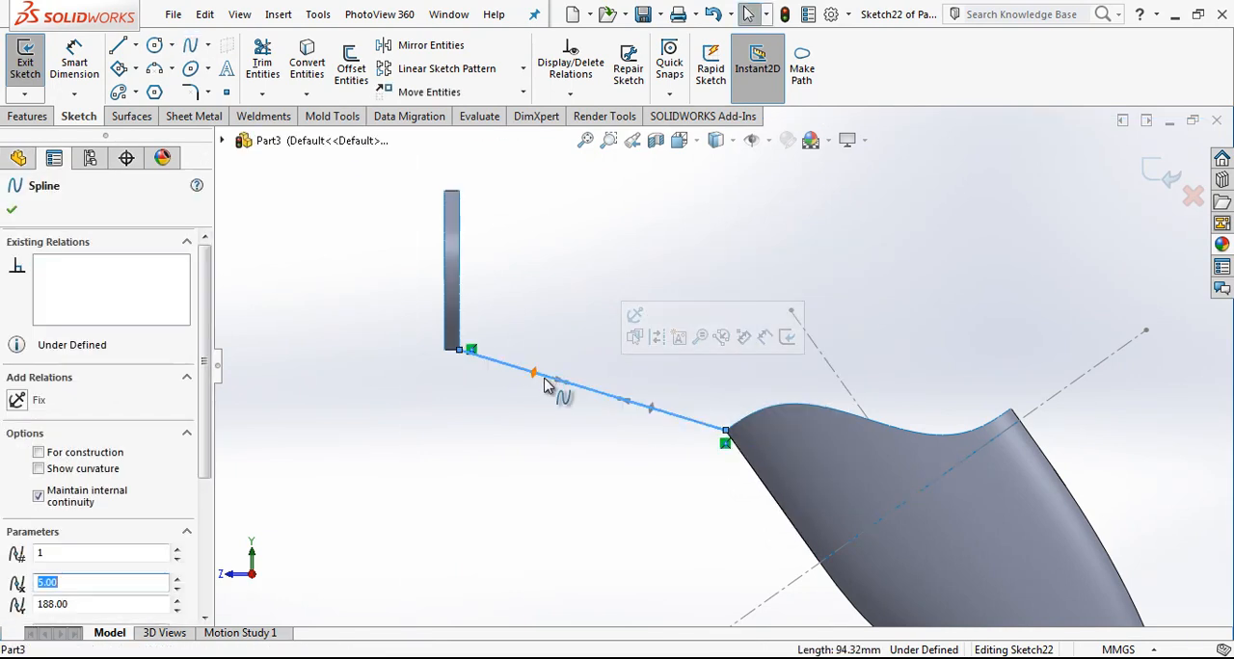
Step: Bow the lower spline upward at its ring end and give it Equal Curvature with the upper surface's adjoining side edge
drag(540, 379, 550, 325)
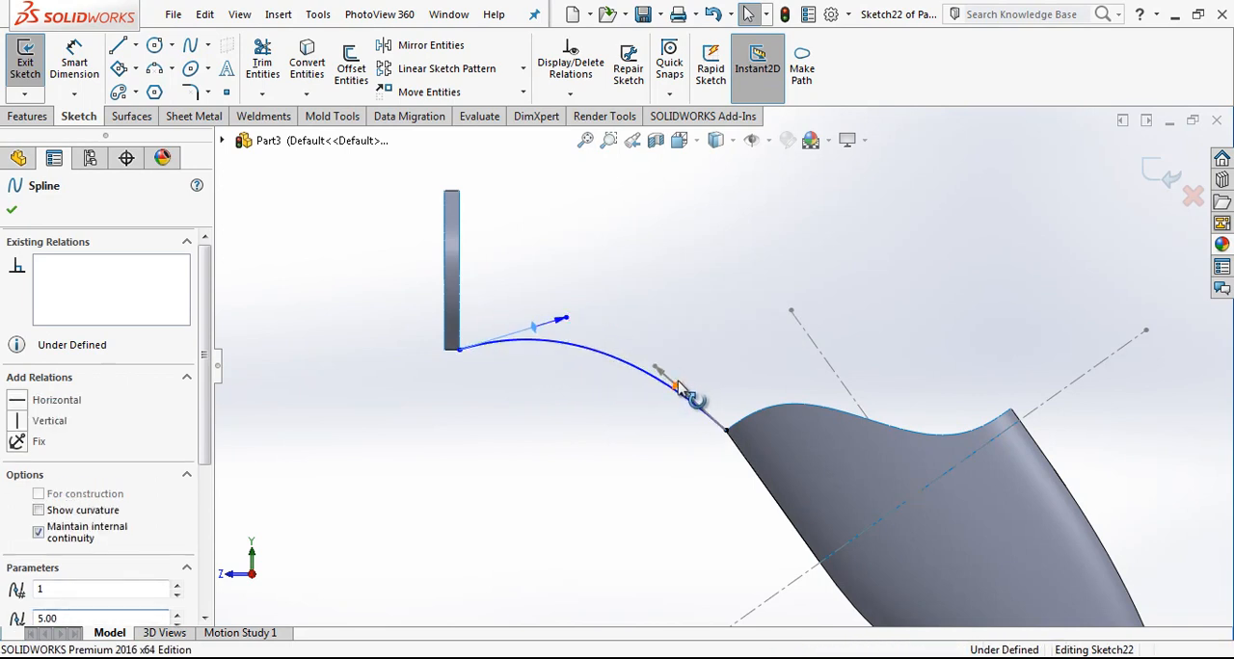
key(Escape)
click(744, 460)
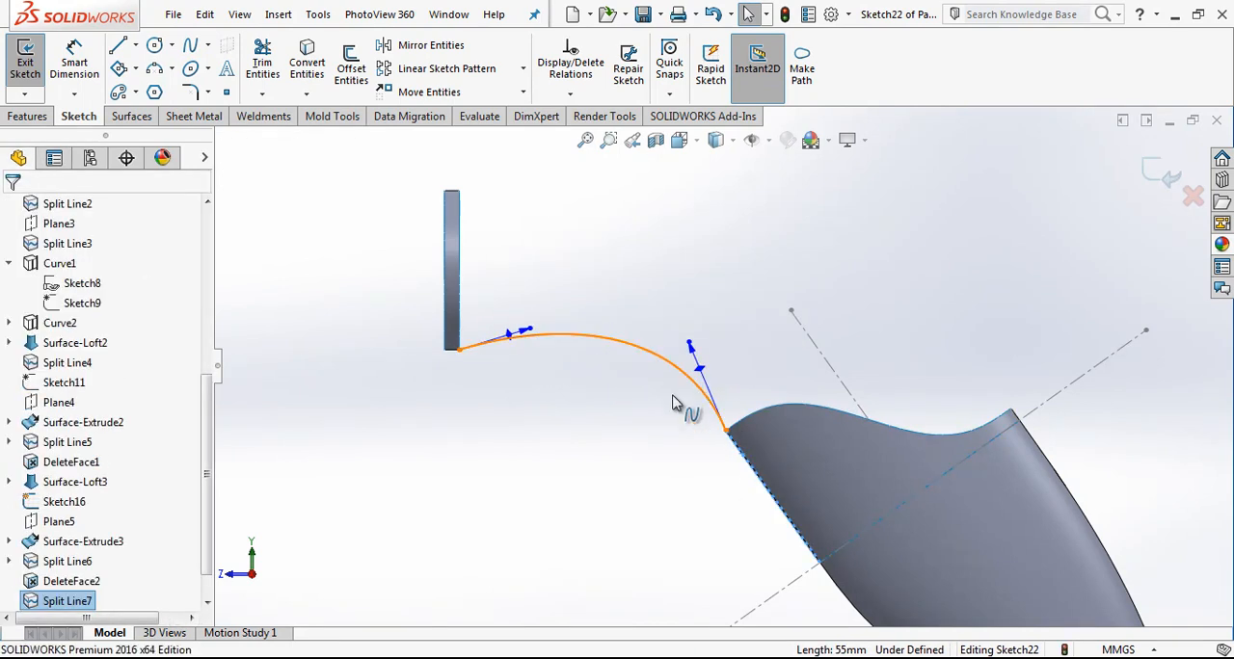
ctrl+click(702, 395)
click(79, 546)
click(536, 383)
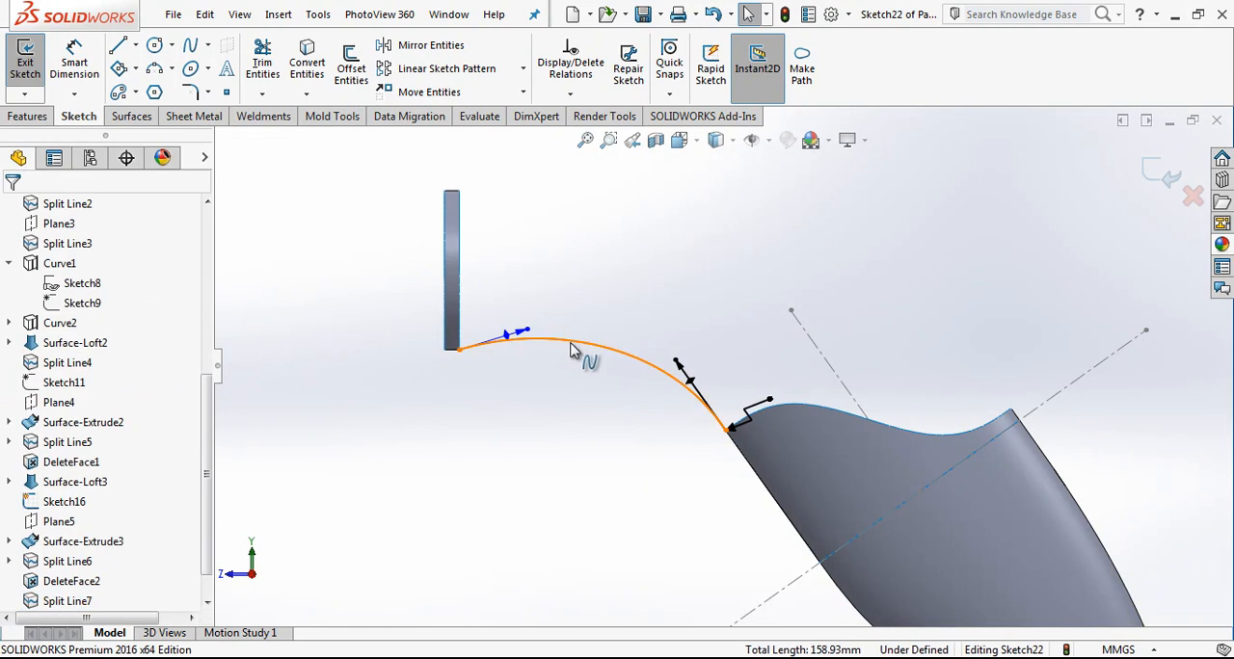
Step: Add an Equal Curvature relation between the lower spline and the bottom edge of the small ring
click(576, 342)
scroll(459, 361, down, 4)
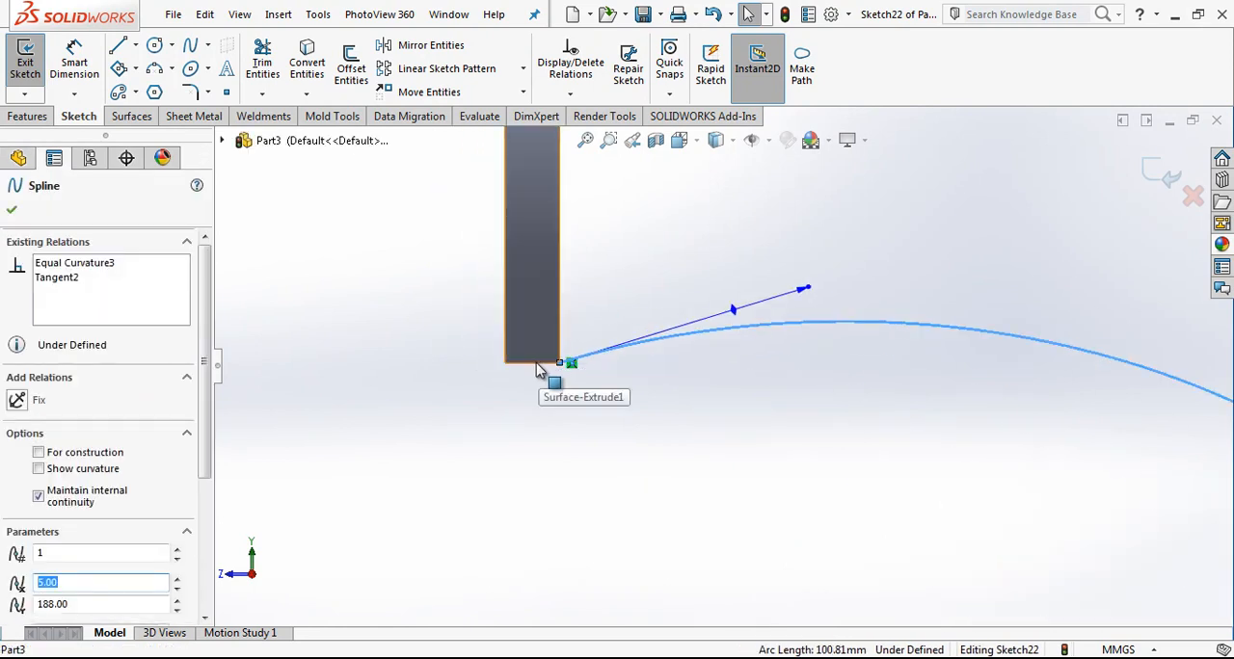
ctrl+click(535, 366)
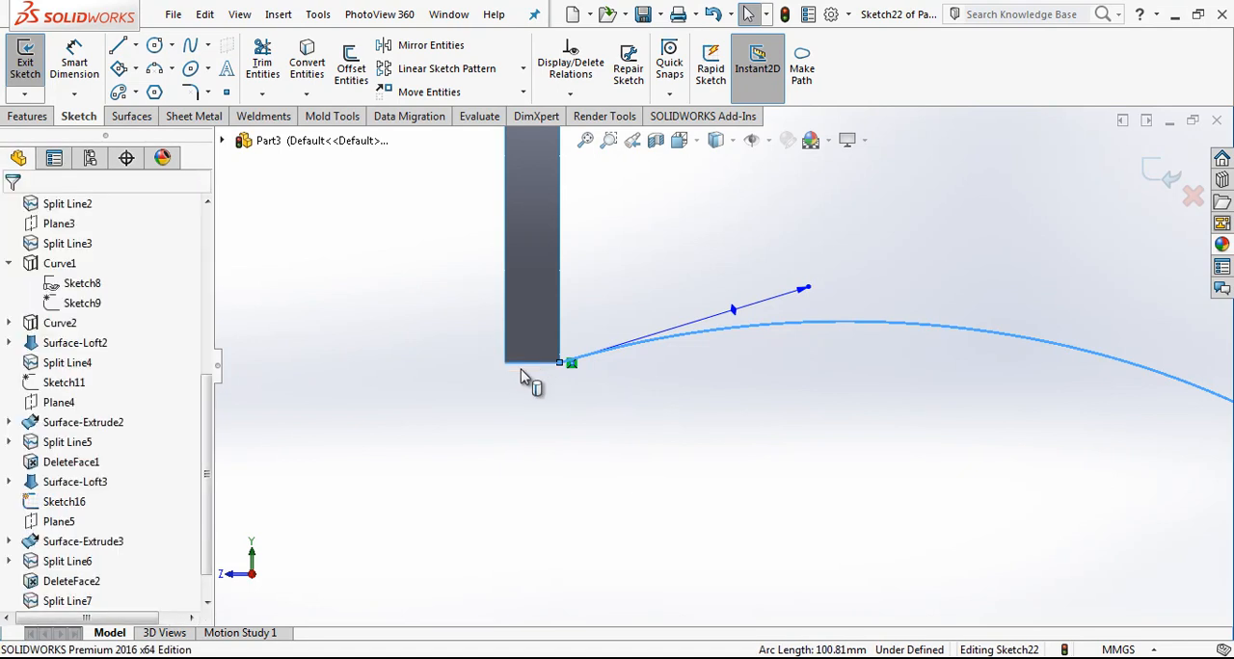
click(138, 543)
scroll(622, 437, up, 5)
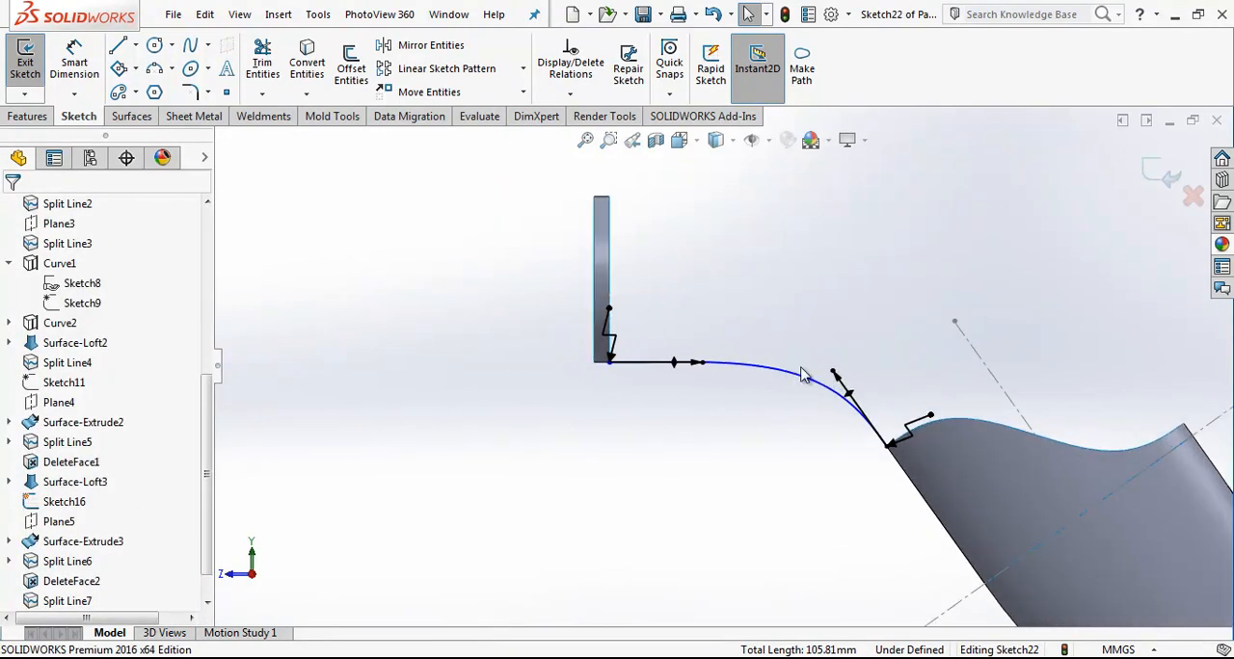
Step: Sketch a two-point spline from the ring's upper inner corner to the surface's far tip, bowed upward to about 214 mm long
scroll(805, 360, down, 3)
click(194, 46)
click(449, 247)
click(1032, 477)
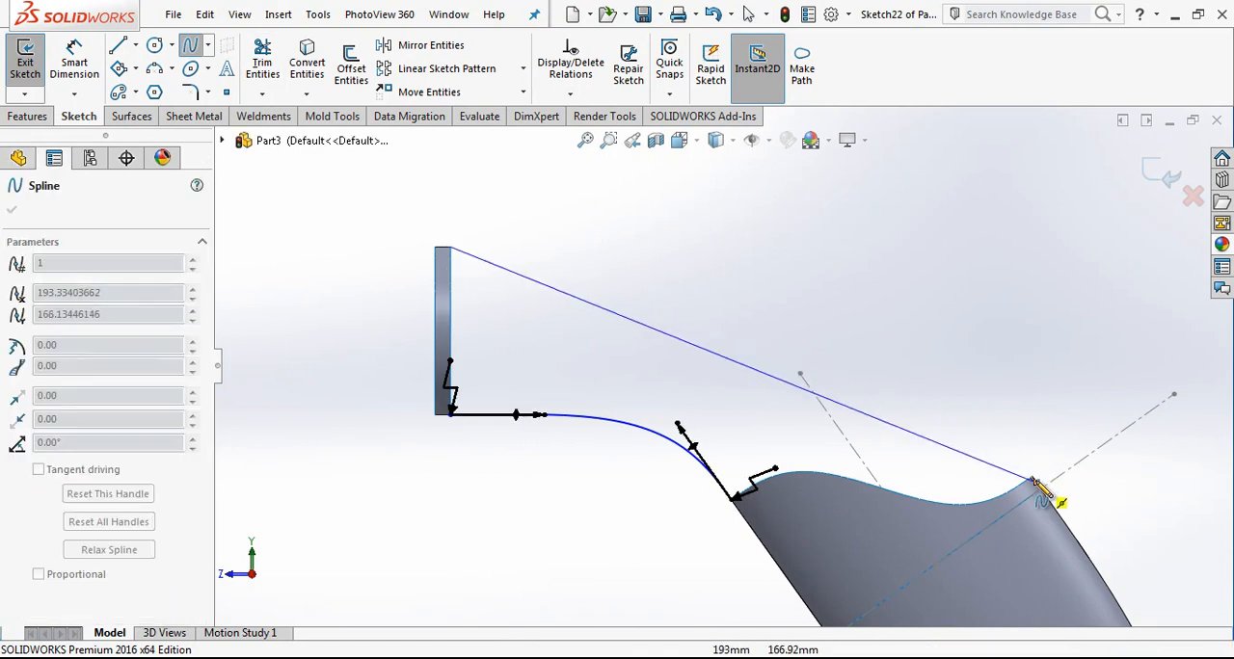
key(Escape)
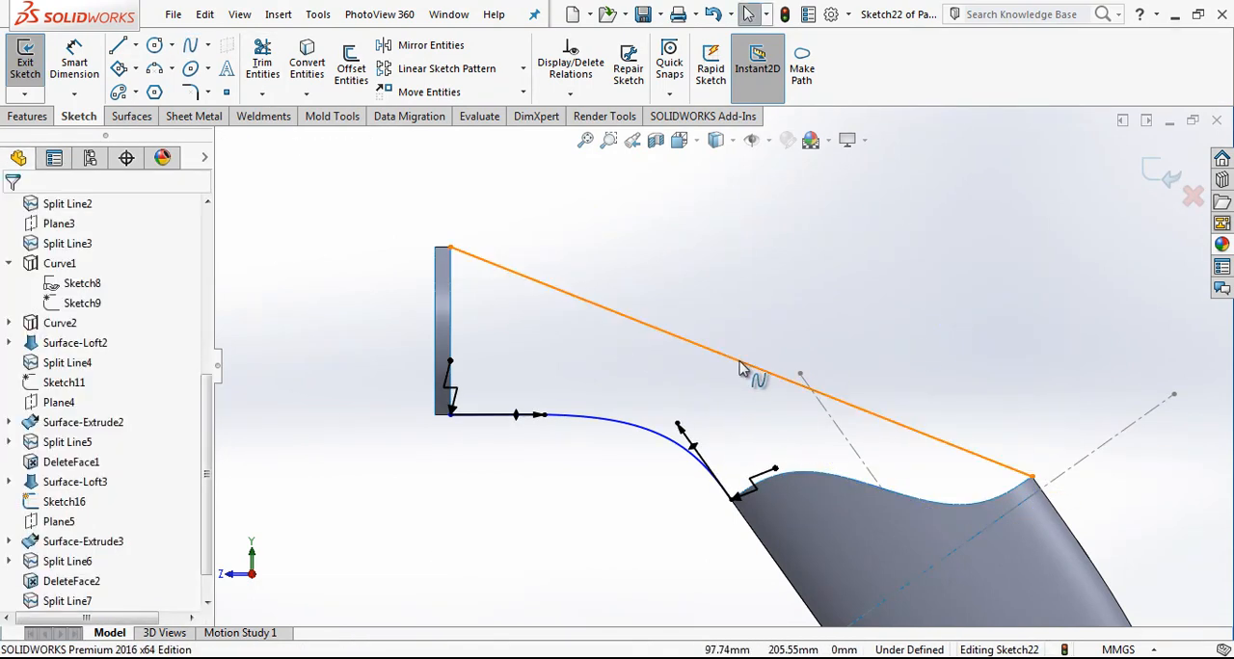
click(723, 359)
drag(690, 341, 707, 178)
key(Escape)
click(964, 415)
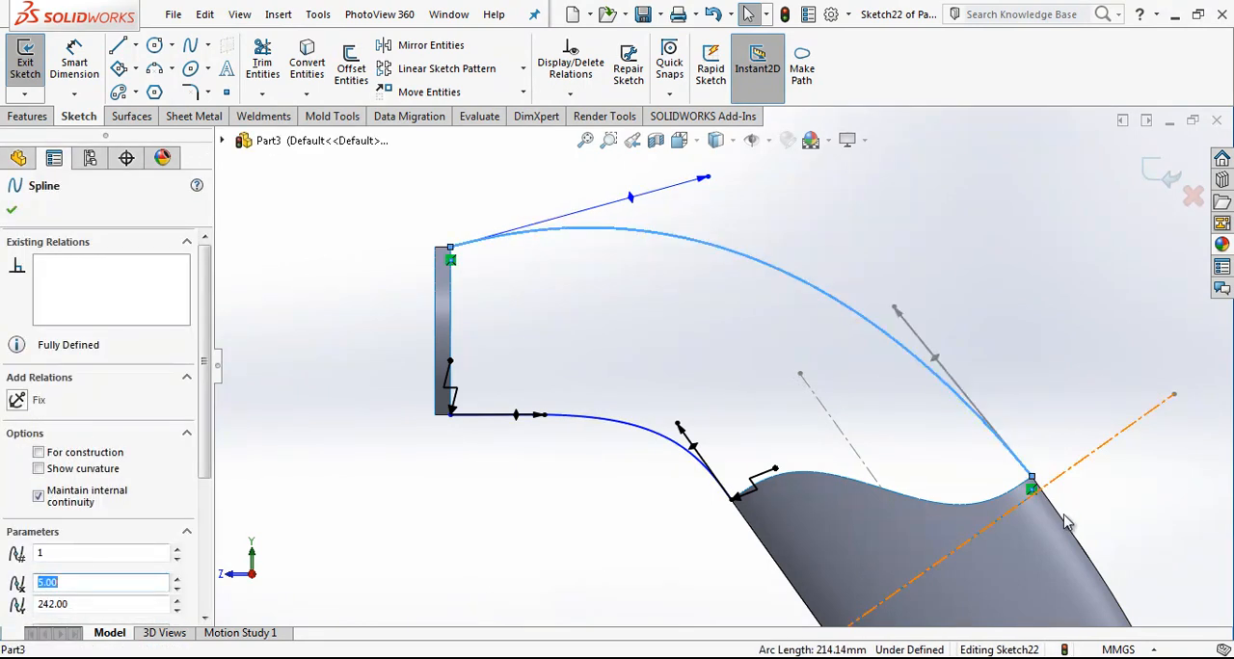
Step: Make the upper spline Equal Curvature with the short side edge at the surface's far tip
scroll(1049, 496, down, 3)
key(Escape)
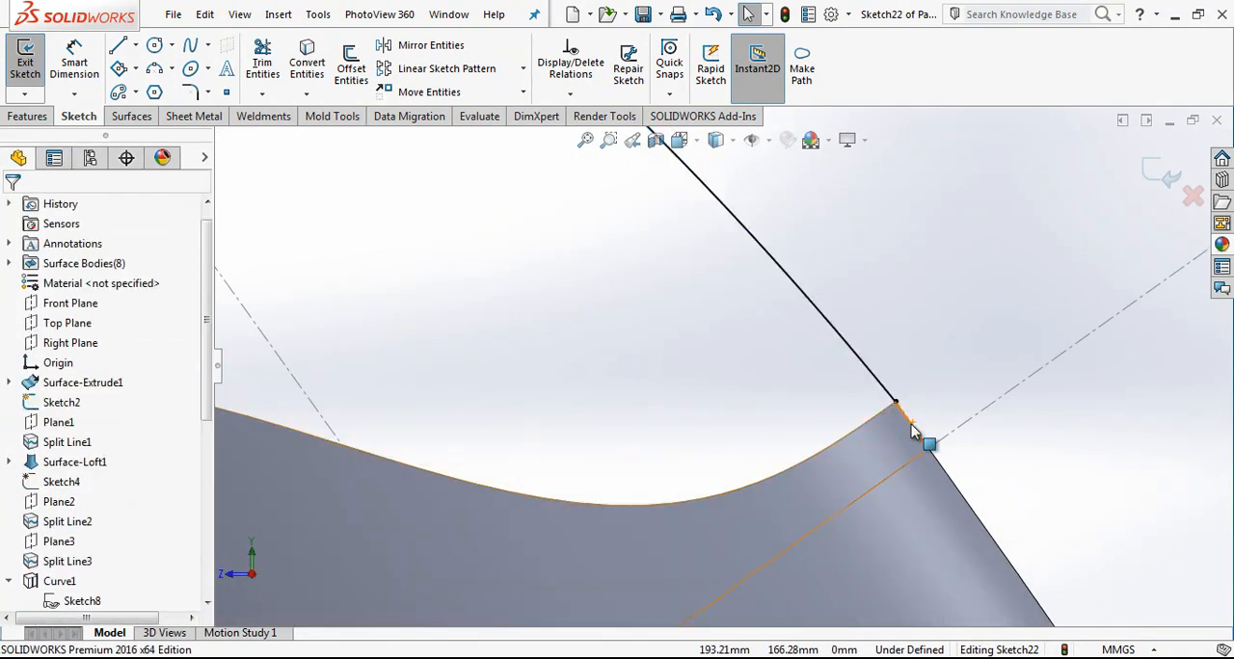
click(916, 432)
ctrl+click(893, 397)
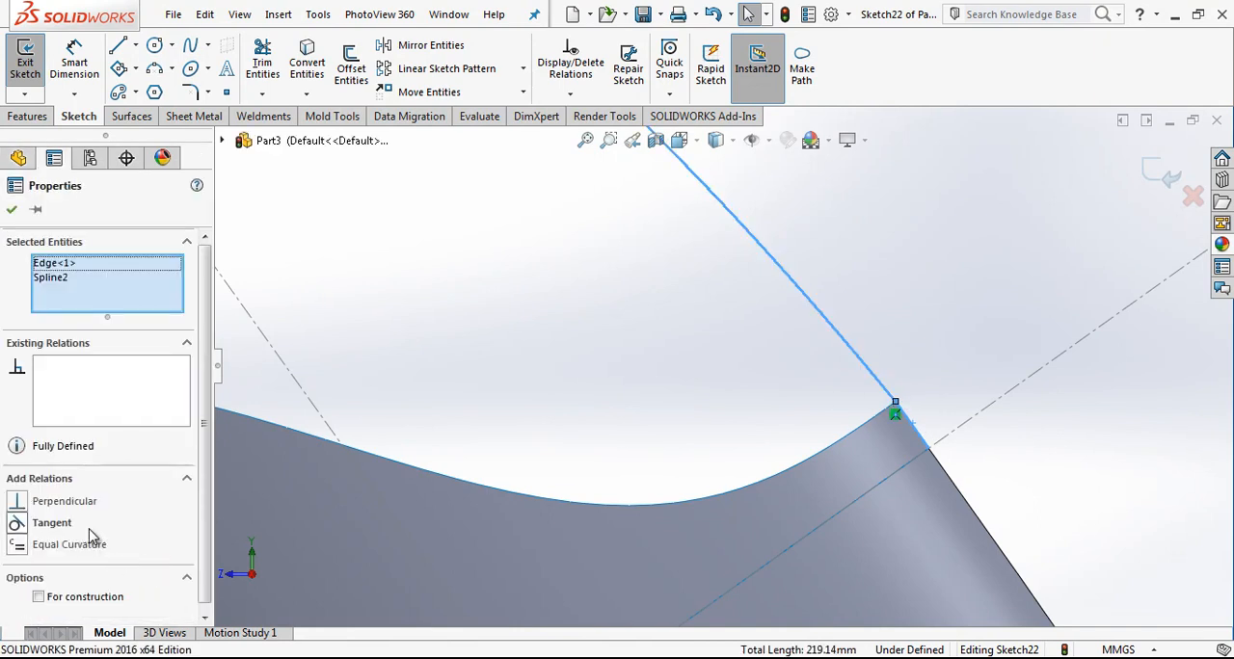
key(Escape)
scroll(770, 437, up, 9)
Step: Add an Equal Curvature relation between the upper spline and the top edge of the small ring
scroll(527, 269, down, 4)
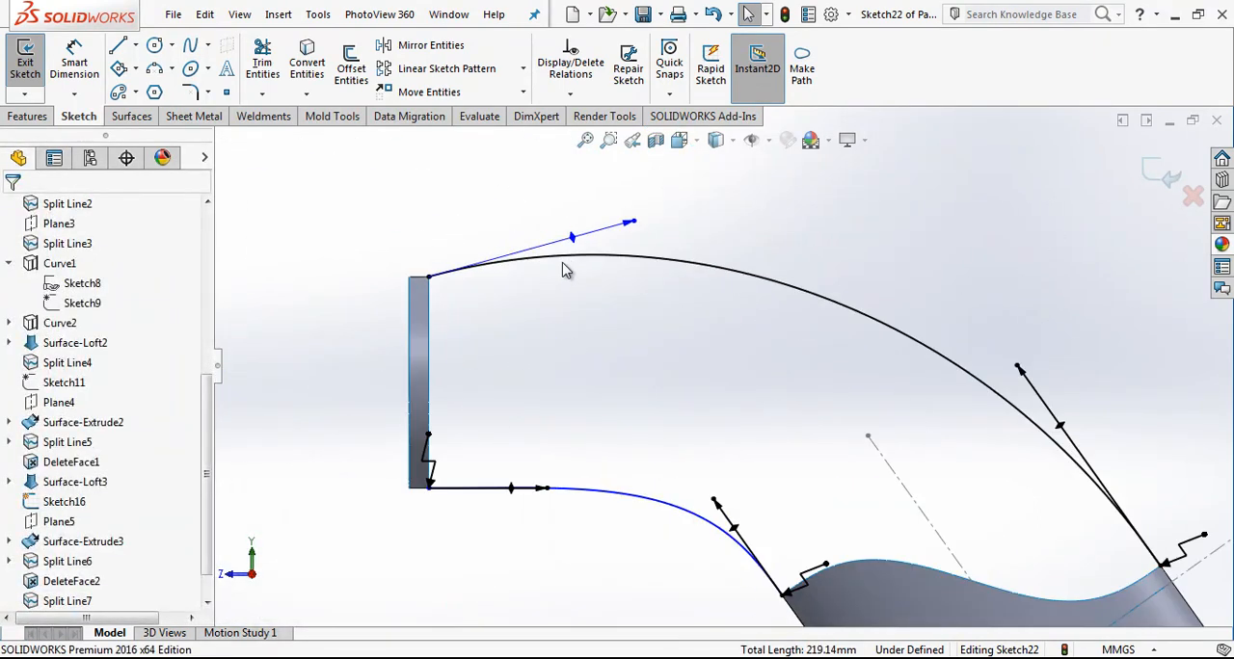
click(513, 268)
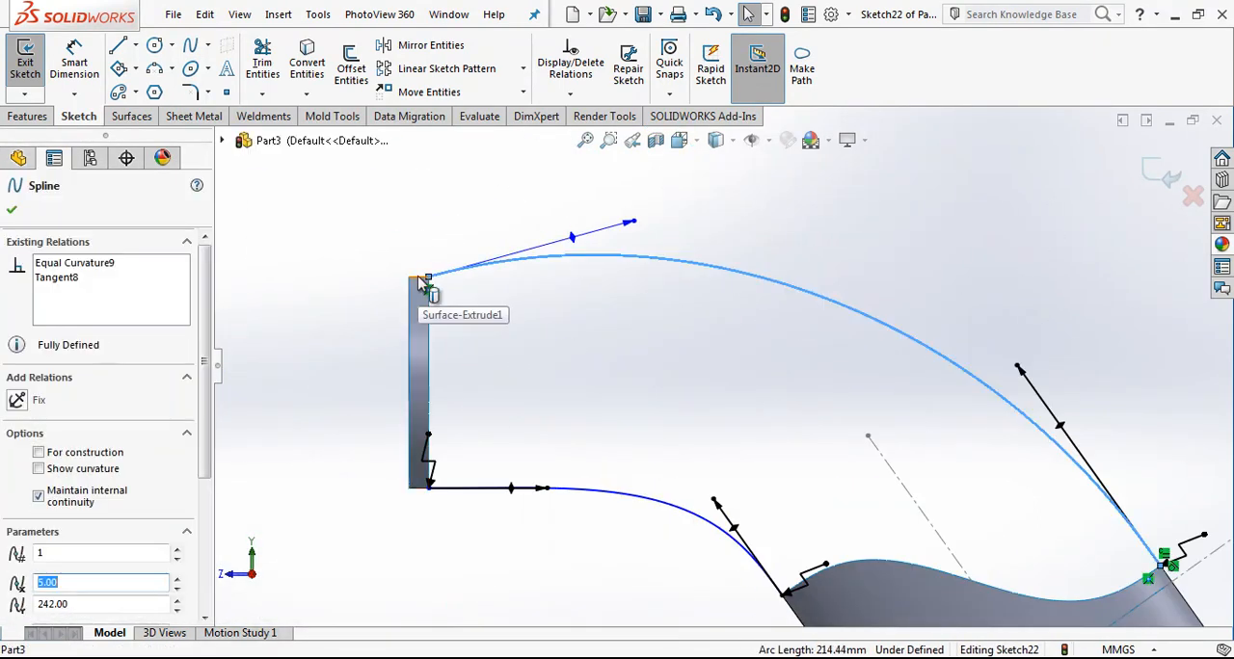
ctrl+click(420, 281)
click(87, 544)
scroll(730, 376, up, 3)
click(730, 376)
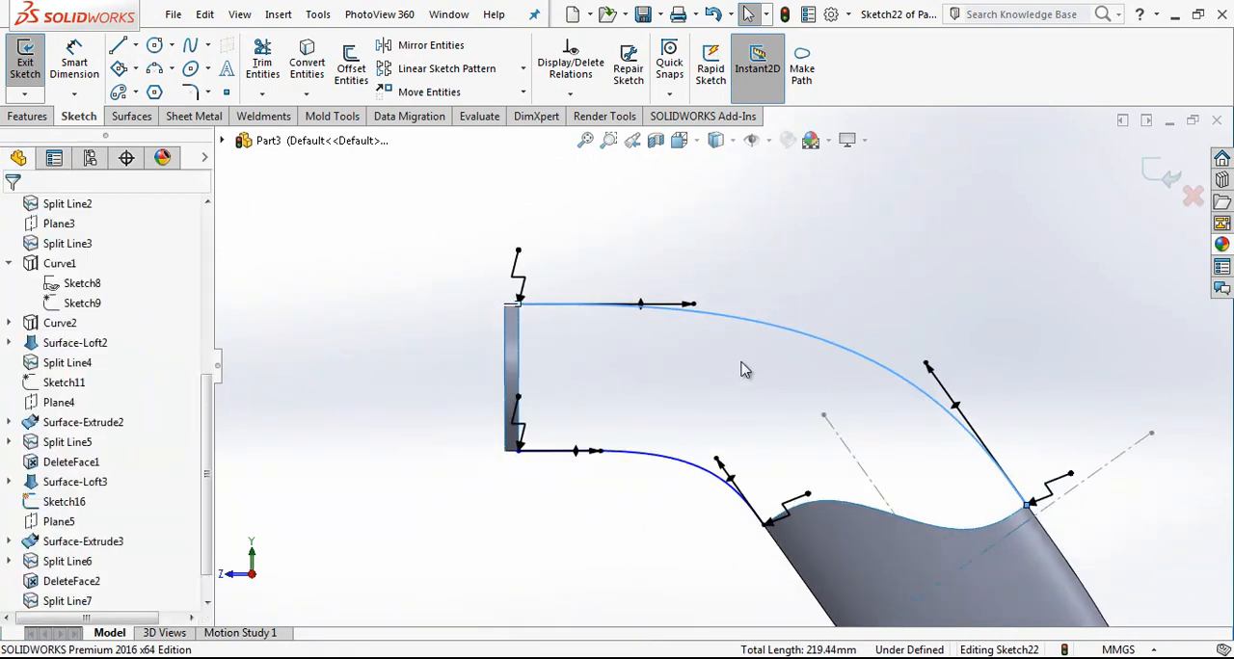
Step: Fine-tune the tangent handles at both ends of the lower spline and close the sketch
mouse_move(716, 469)
mouse_down()
mouse_move(711, 449)
mouse_move(636, 395)
mouse_move(723, 482)
mouse_move(721, 466)
mouse_up()
scroll(704, 464, down, 3)
key(Escape)
scroll(546, 435, down, 3)
mouse_move(568, 421)
mouse_down()
mouse_move(839, 419)
mouse_move(583, 421)
mouse_up()
key(Escape)
scroll(663, 419, up, 3)
click(1140, 165)
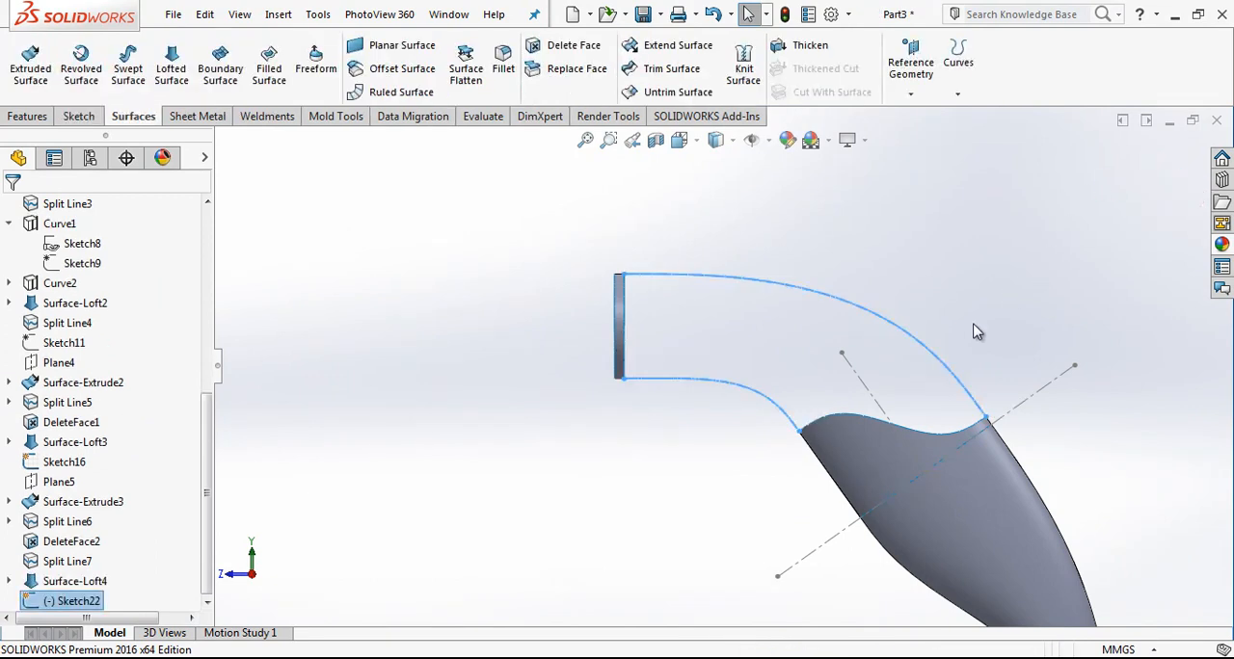
Step: Try a surface loft with the small ring's circular edge facing the splines as the first profile
scroll(889, 354, up, 1)
middle_drag(875, 355, 832, 329)
scroll(850, 334, down, 3)
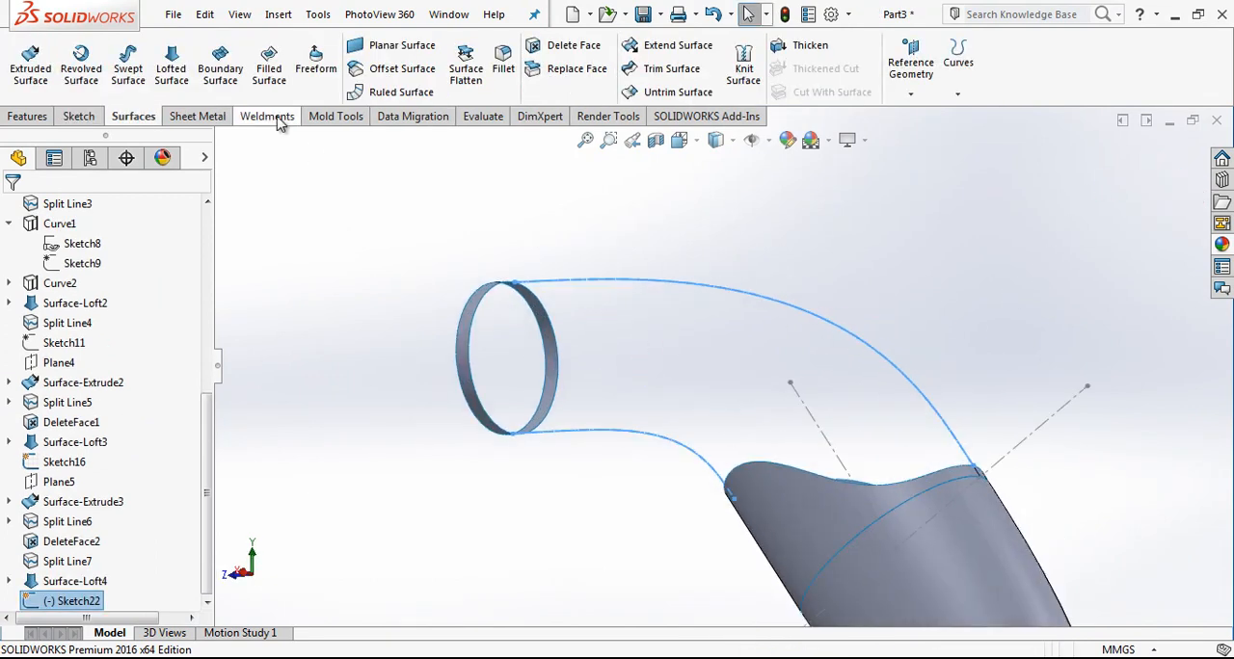
click(170, 62)
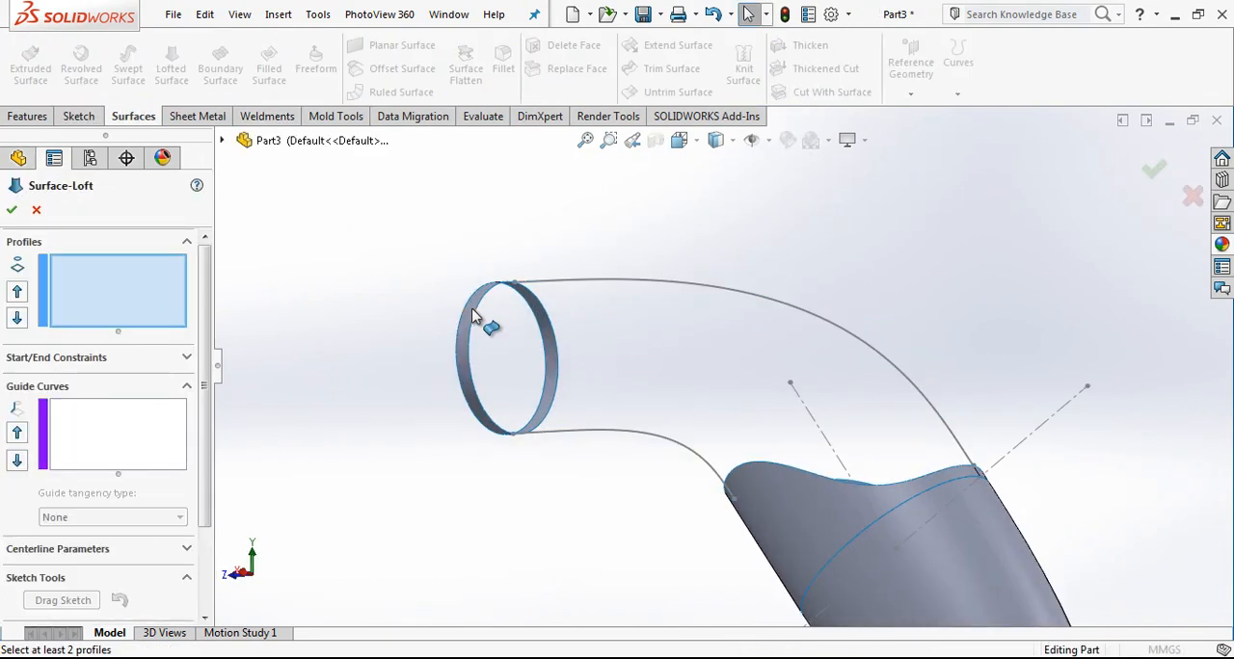
click(479, 315)
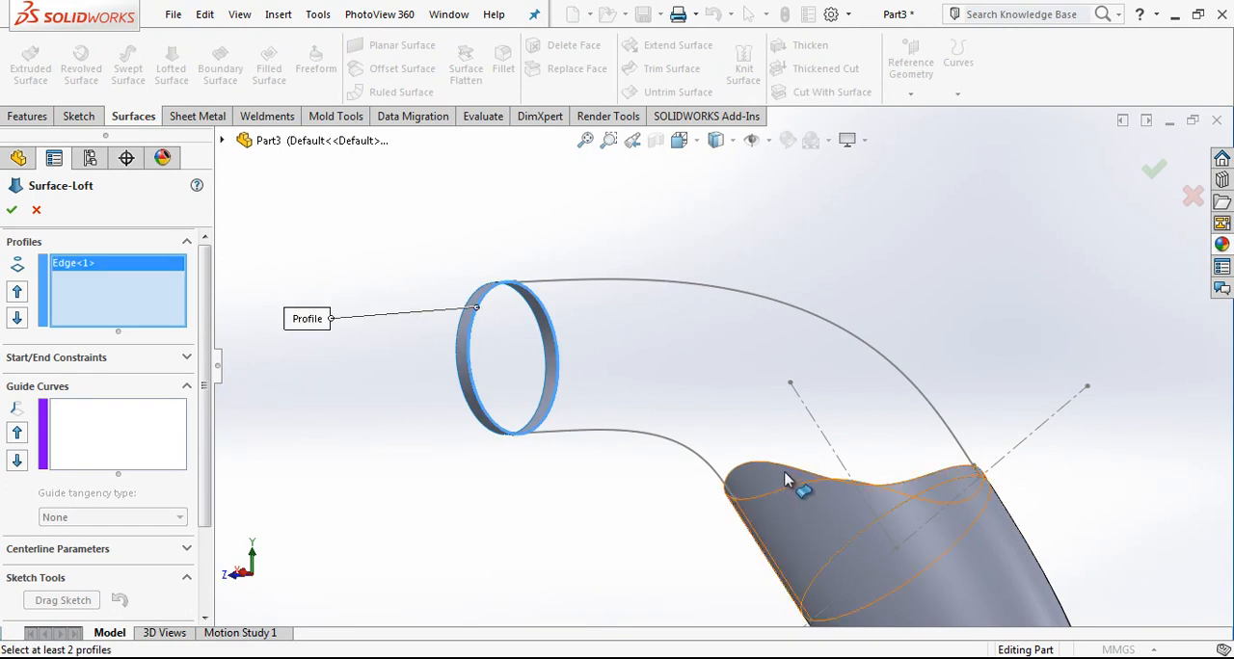
Step: Add the upper surface's complete wavy rim to the loft as a grouped second profile
right_click(87, 295)
click(145, 325)
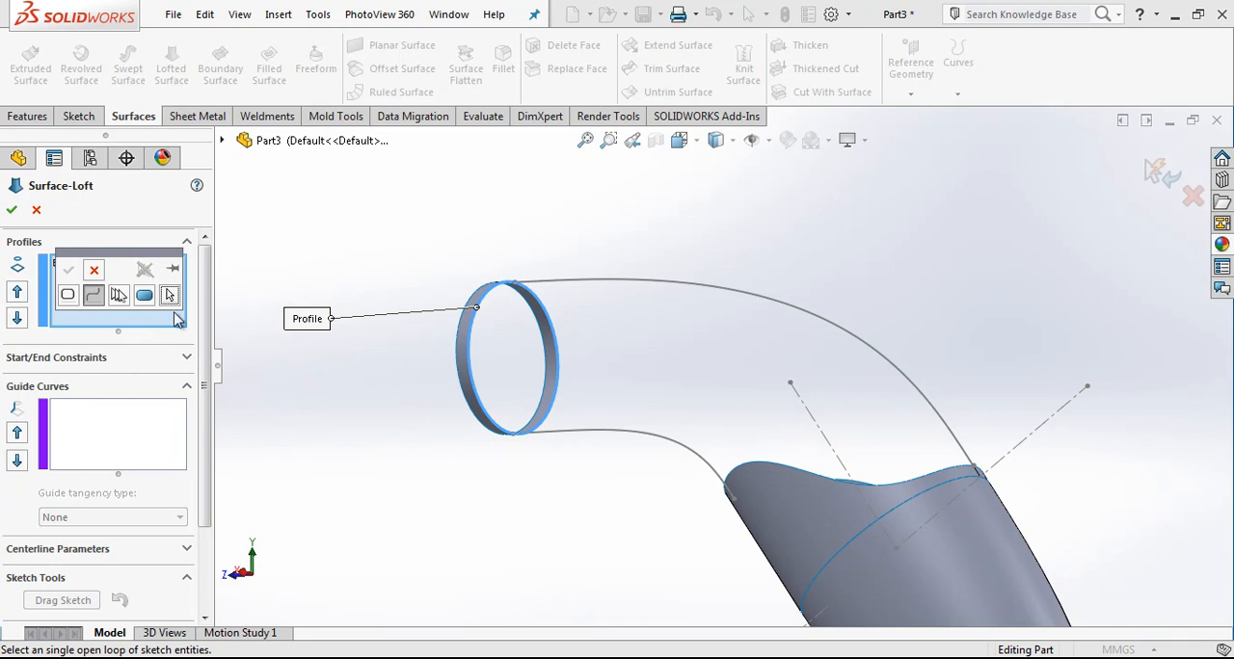
scroll(918, 473, up, 2)
middle_drag(918, 473, 981, 579)
scroll(730, 410, up, 1)
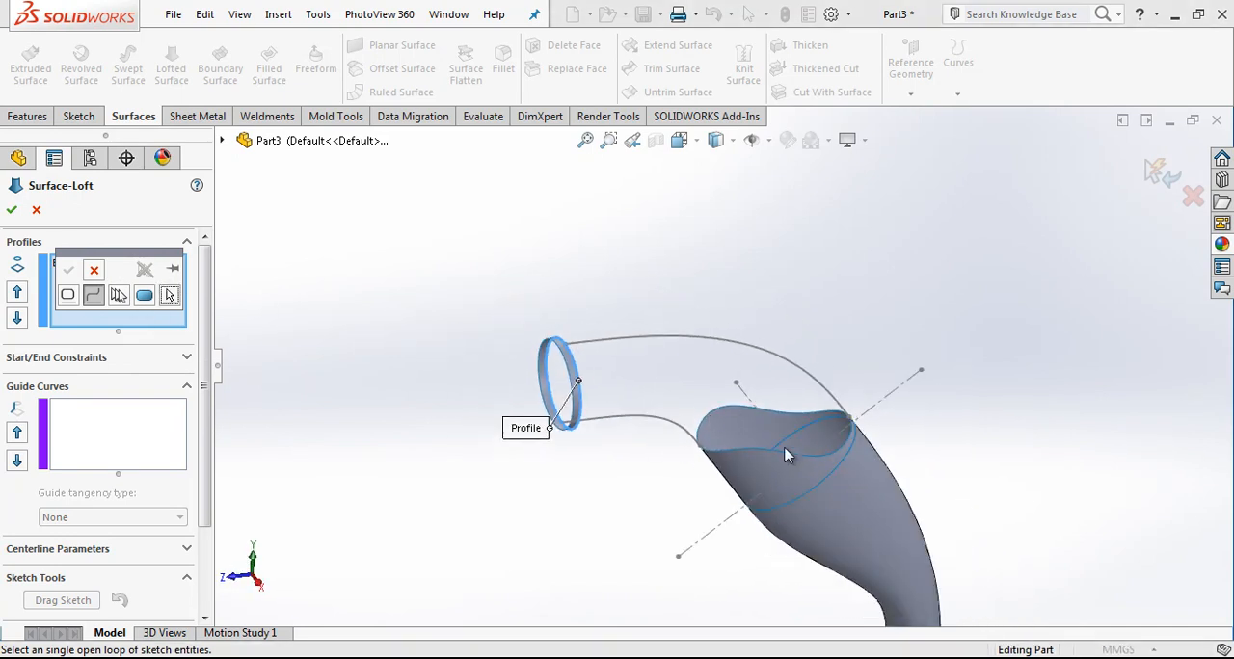
click(116, 297)
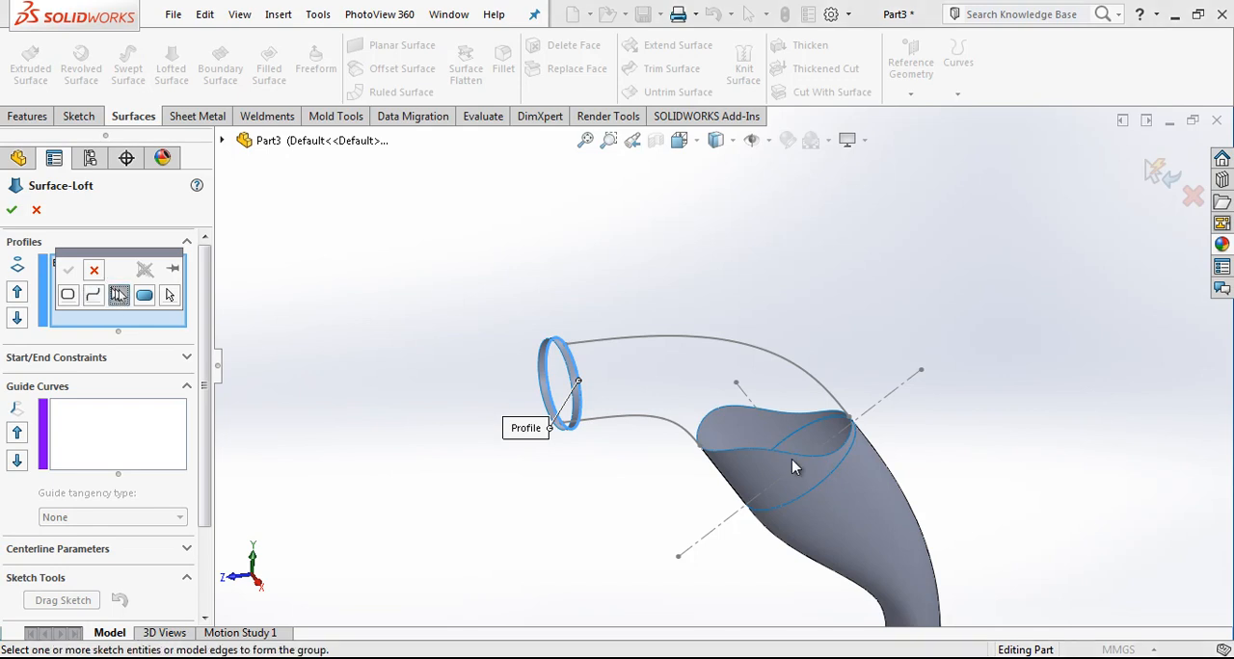
click(756, 456)
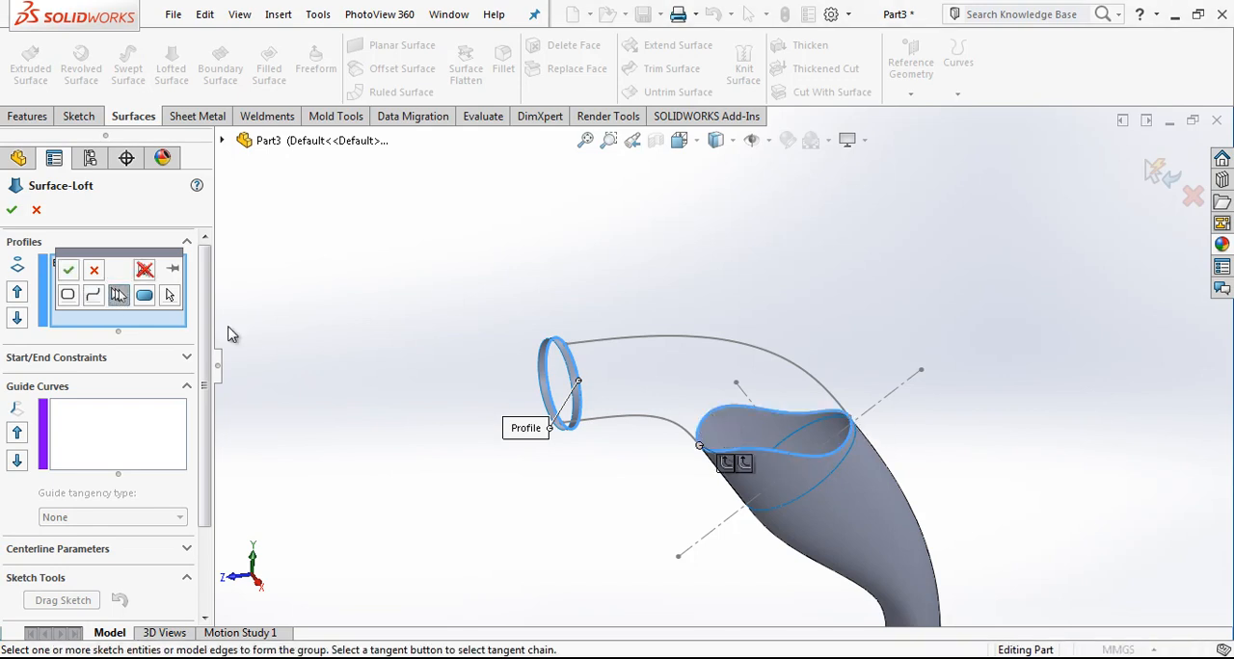
click(67, 273)
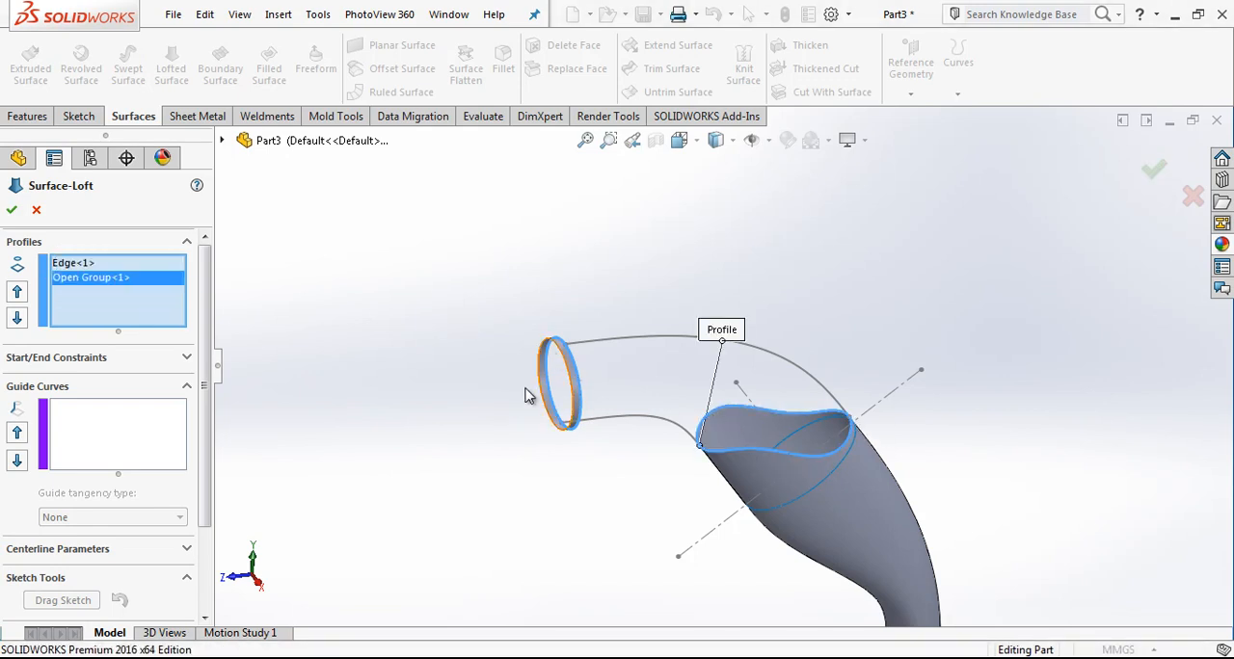
Step: Try the lower and upper splines as separate guide curves for the loft, and leave the command
click(159, 410)
scroll(804, 419, down, 5)
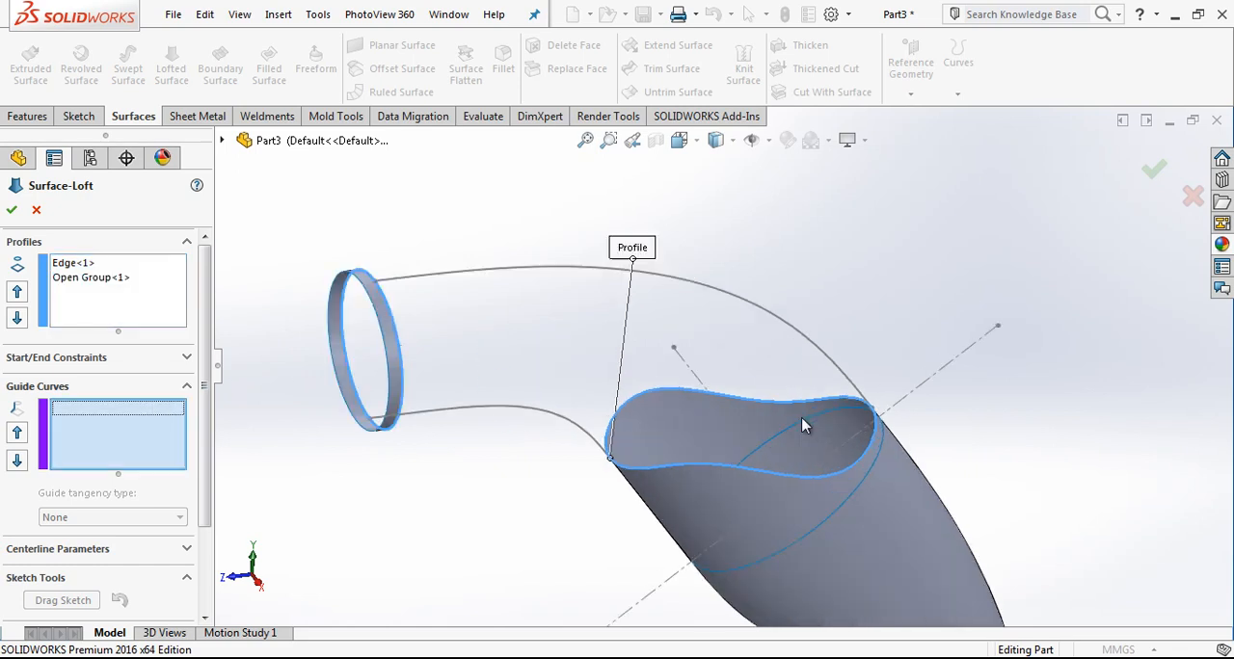
middle_drag(808, 421, 744, 336)
scroll(619, 358, down, 3)
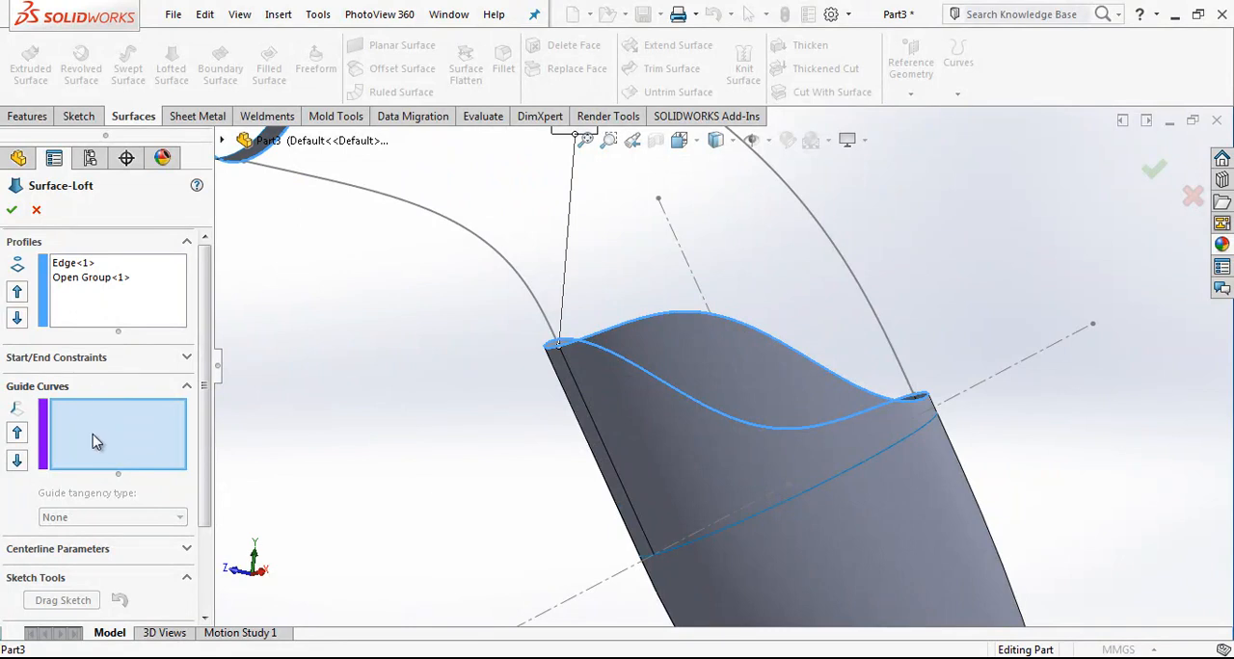
click(500, 268)
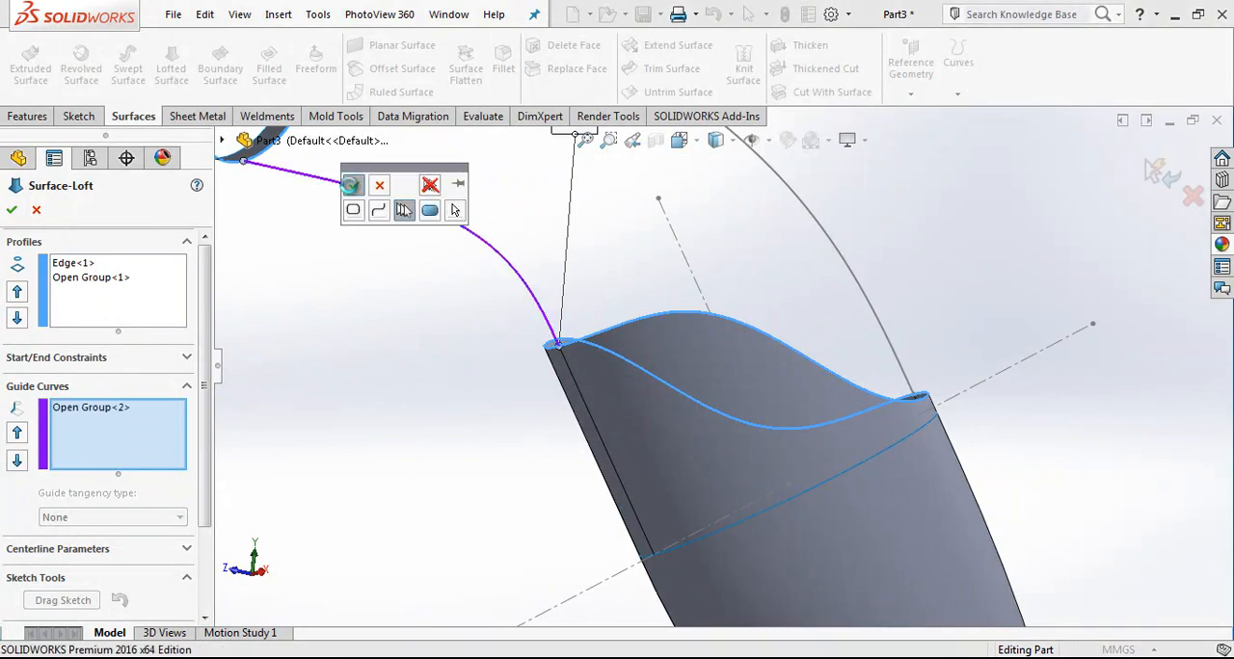
click(352, 185)
click(808, 208)
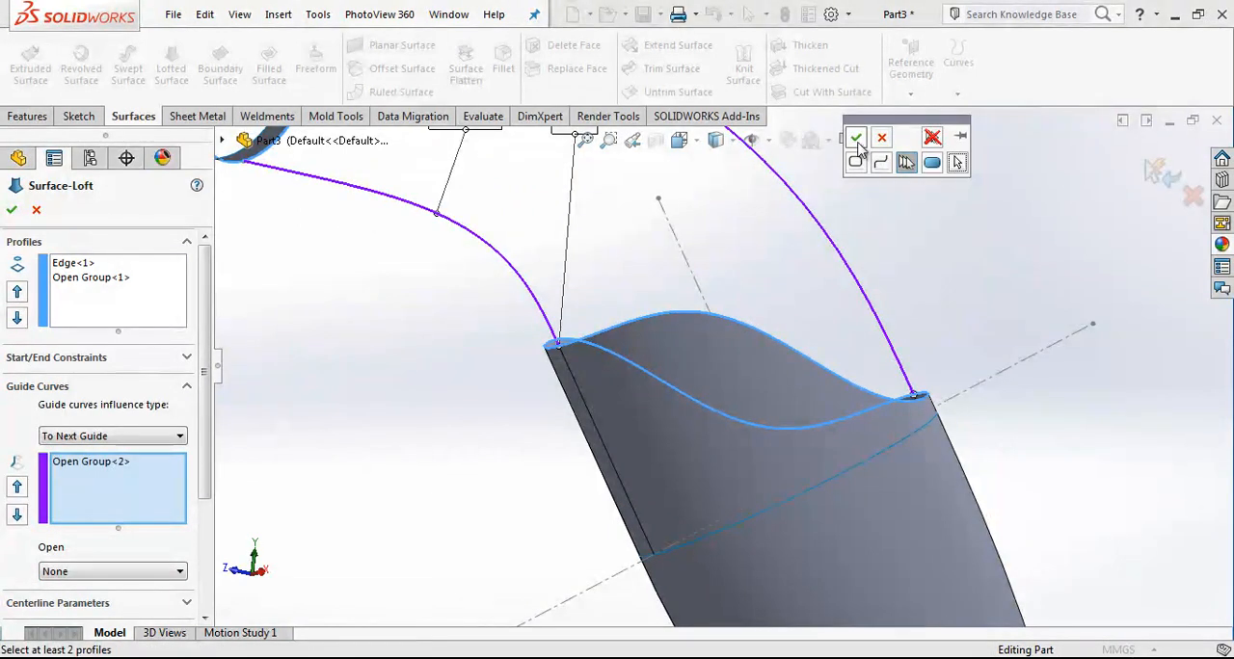
scroll(790, 336, up, 7)
key(Escape)
scroll(683, 279, down, 6)
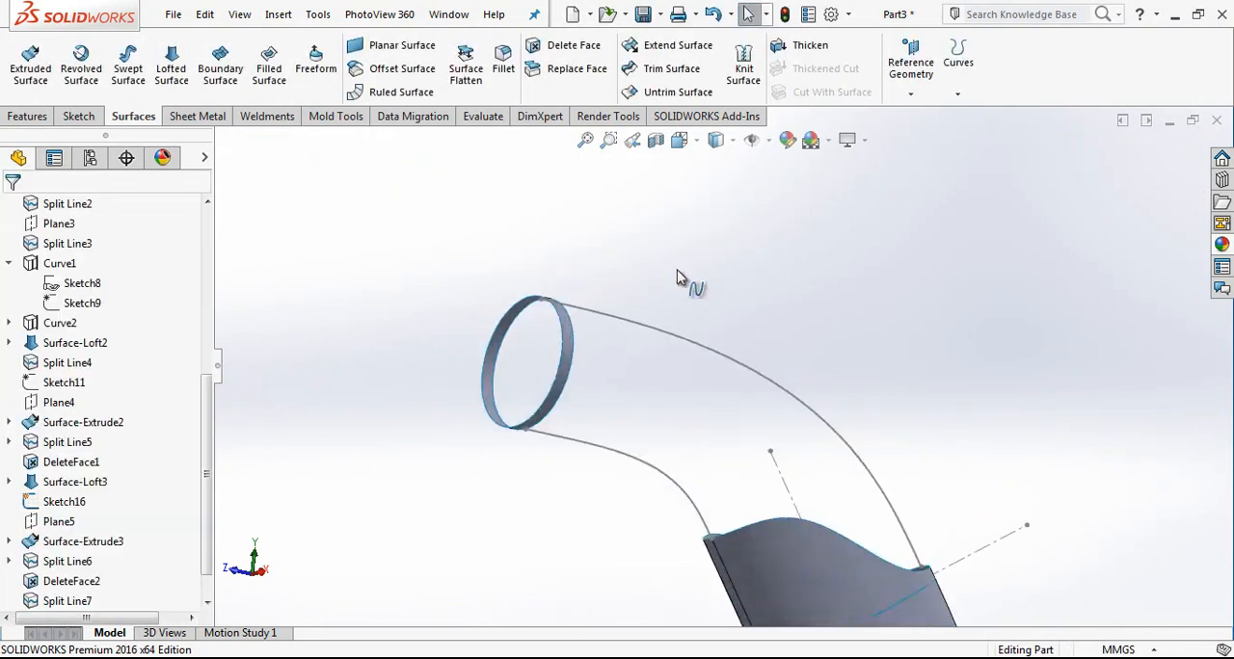
middle_drag(637, 297, 793, 474)
scroll(761, 450, down, 3)
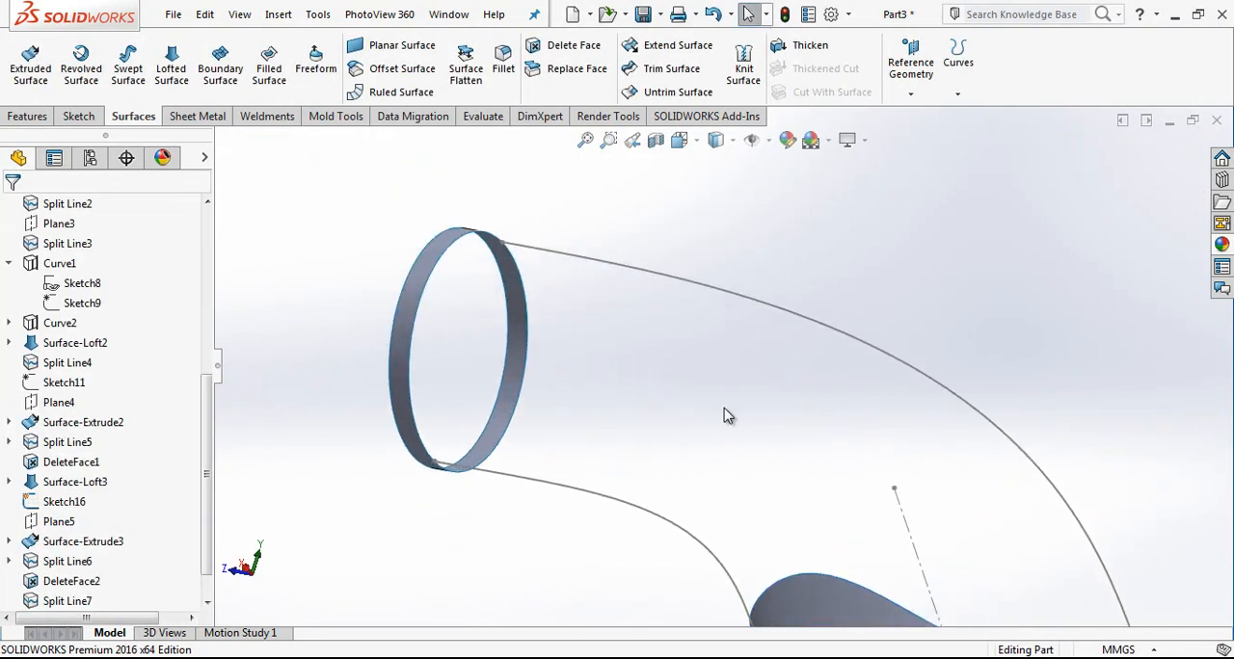
mouse_move(508, 241)
middle_down()
mouse_move(523, 338)
mouse_move(523, 318)
middle_up()
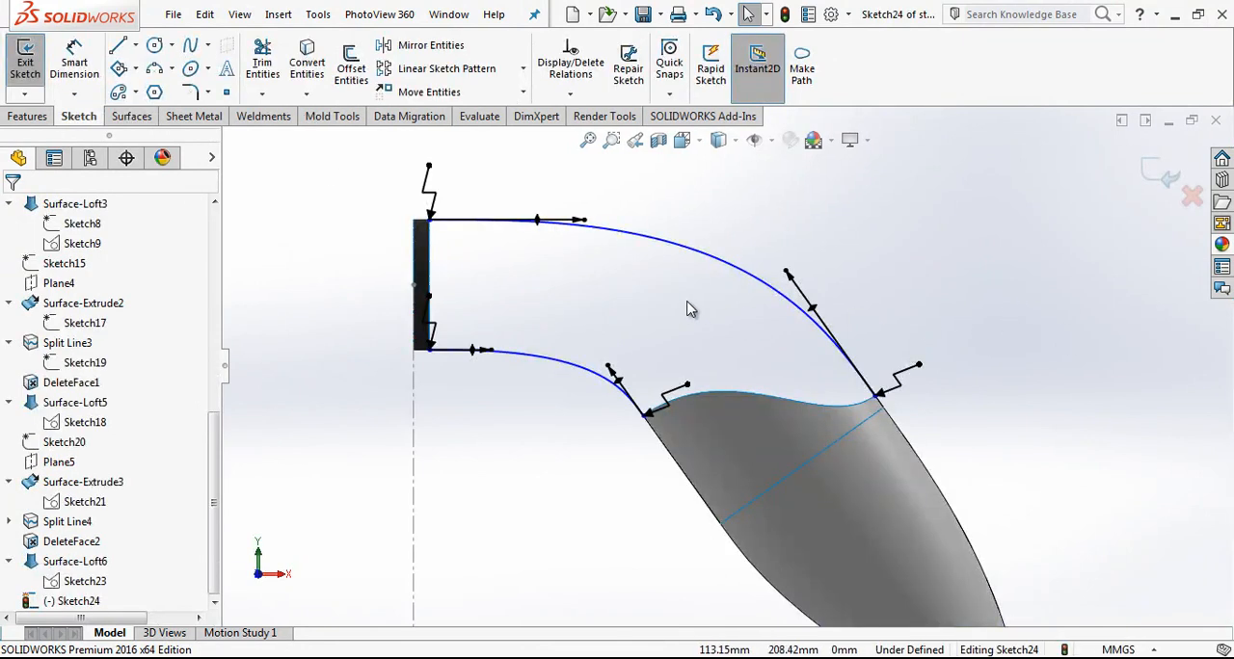
Step: Close the sketch containing the upper and lower splines
middle_drag(654, 299, 651, 268)
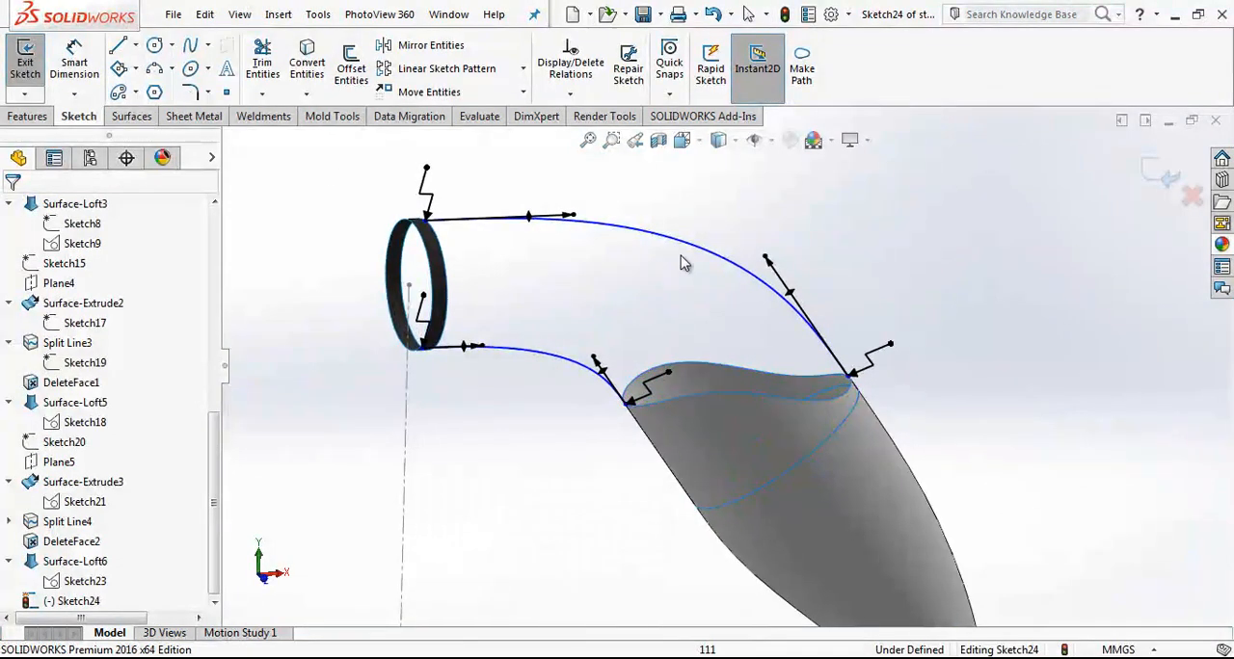
scroll(711, 299, down, 2)
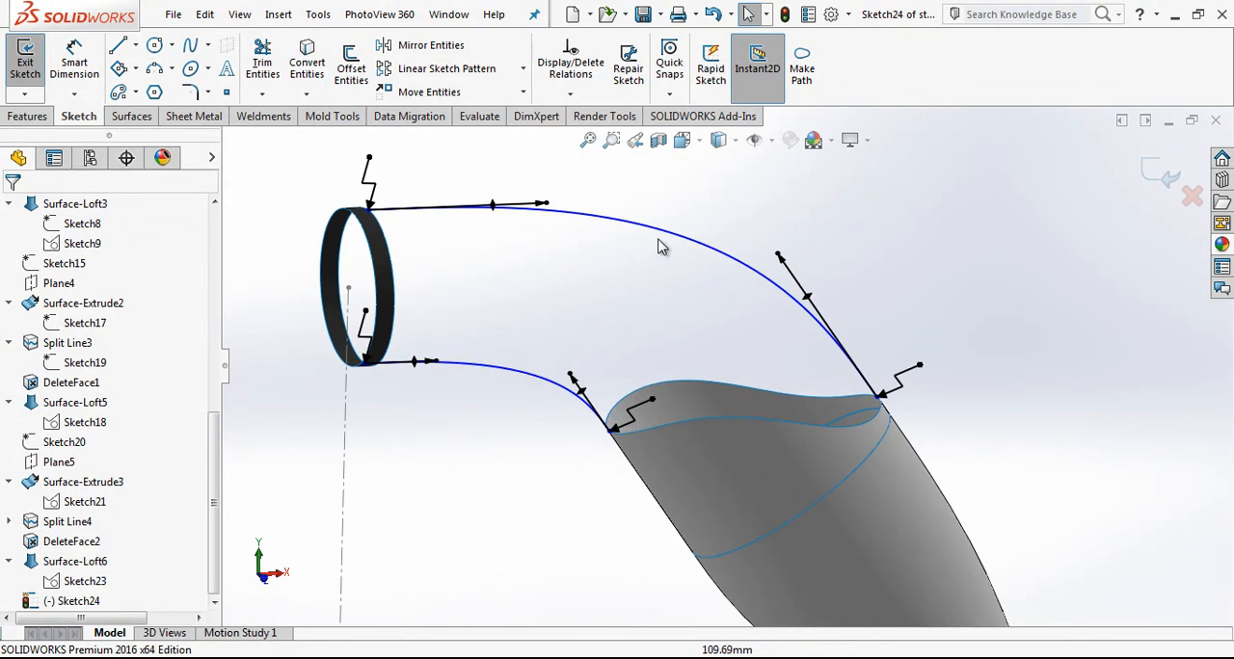
click(132, 117)
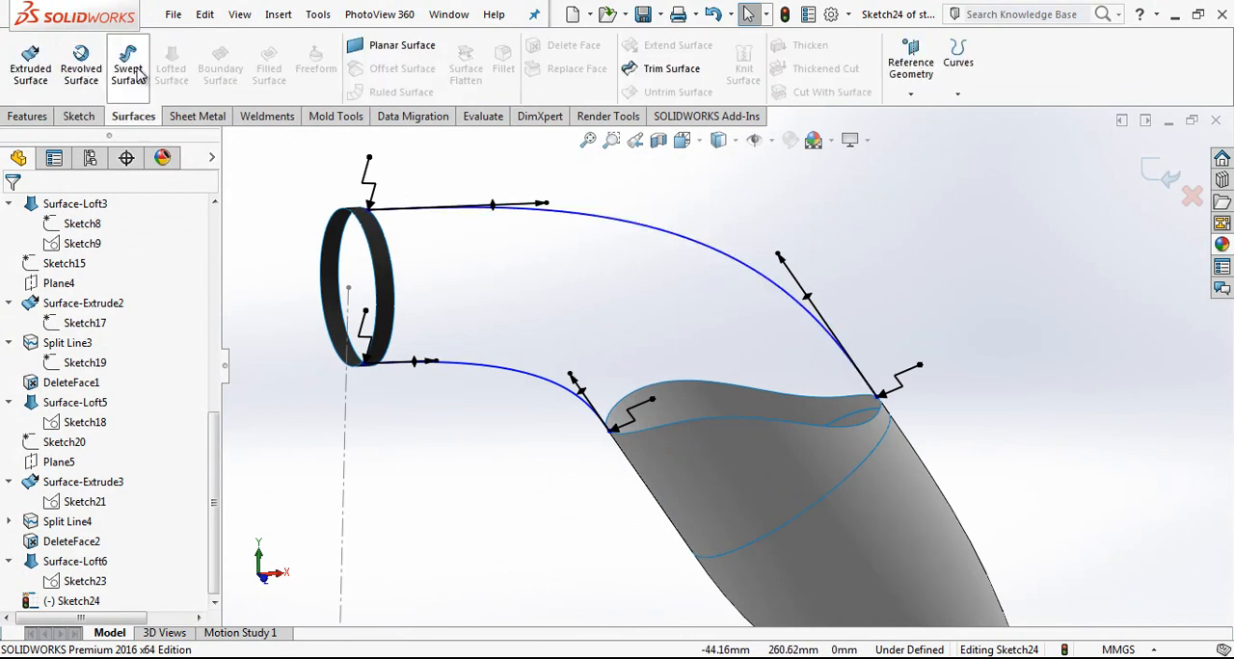
click(1162, 174)
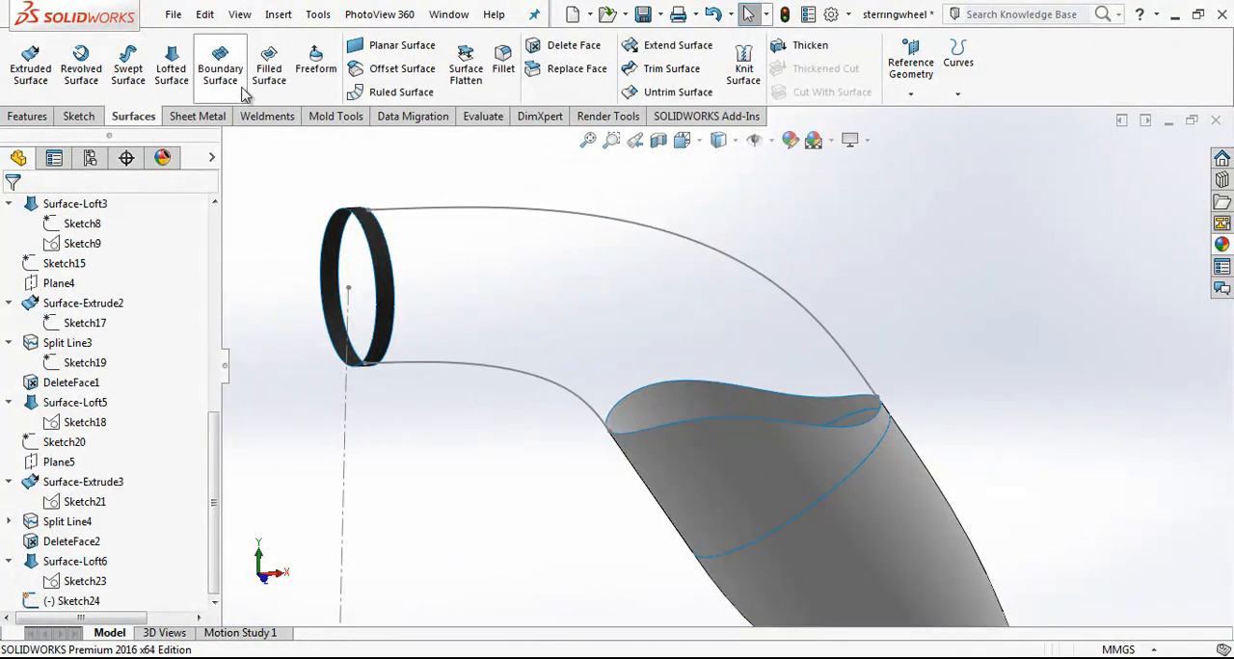
Step: Start a surface loft from the complete wavy rim, picked as a closed group, to the small ring's circular edge facing the splines
click(183, 63)
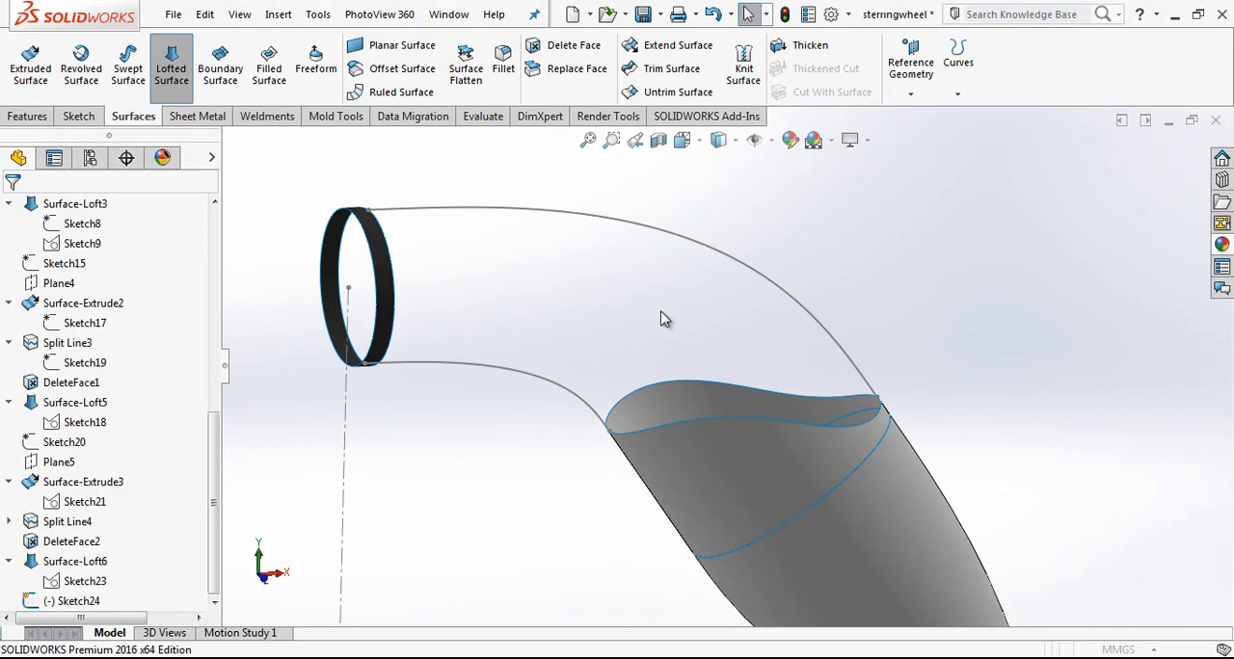
click(666, 387)
right_click(177, 308)
click(166, 300)
right_click(177, 311)
click(204, 311)
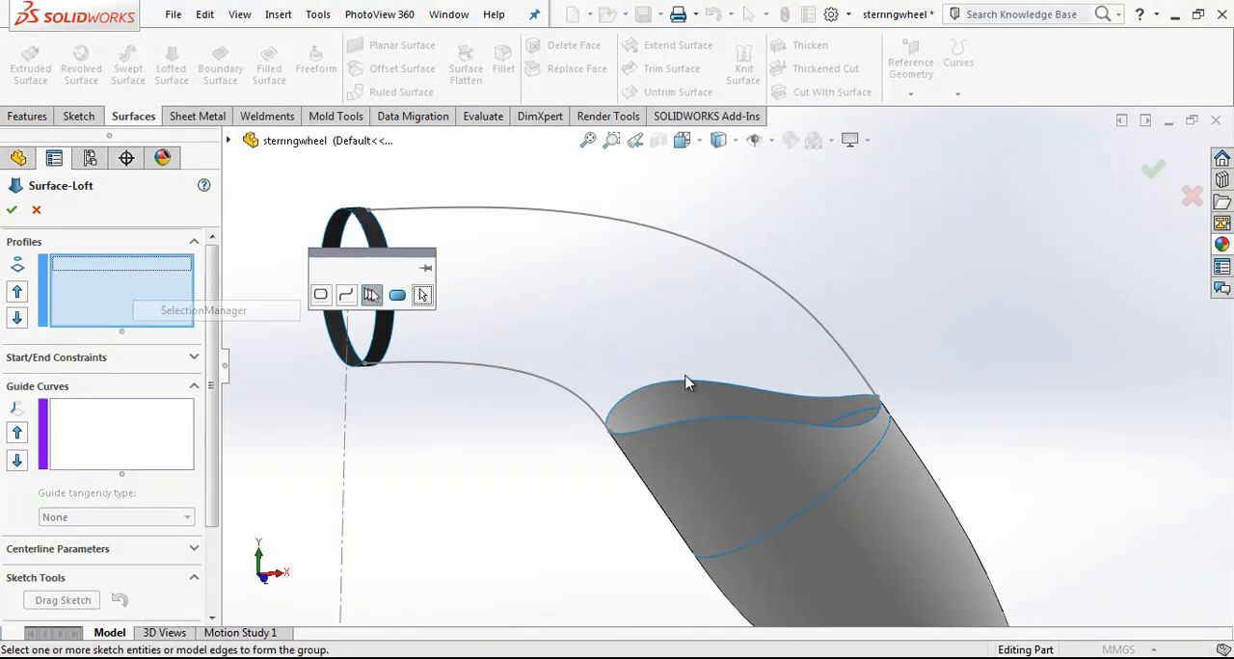
click(695, 424)
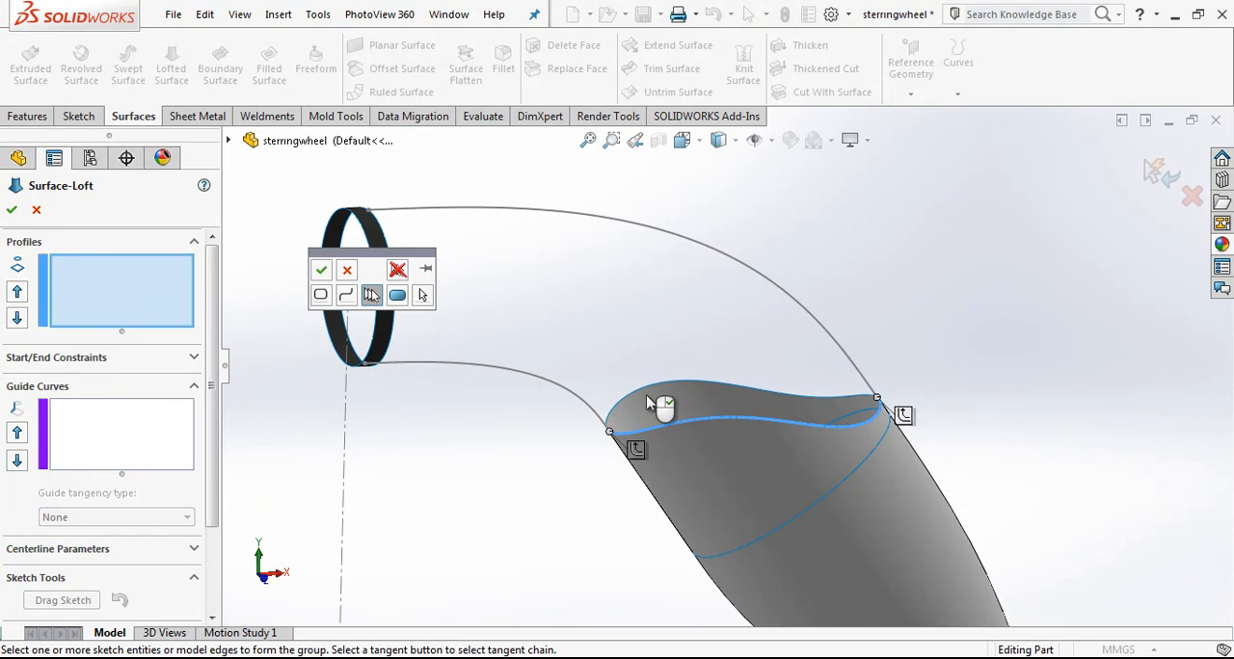
click(321, 269)
click(342, 242)
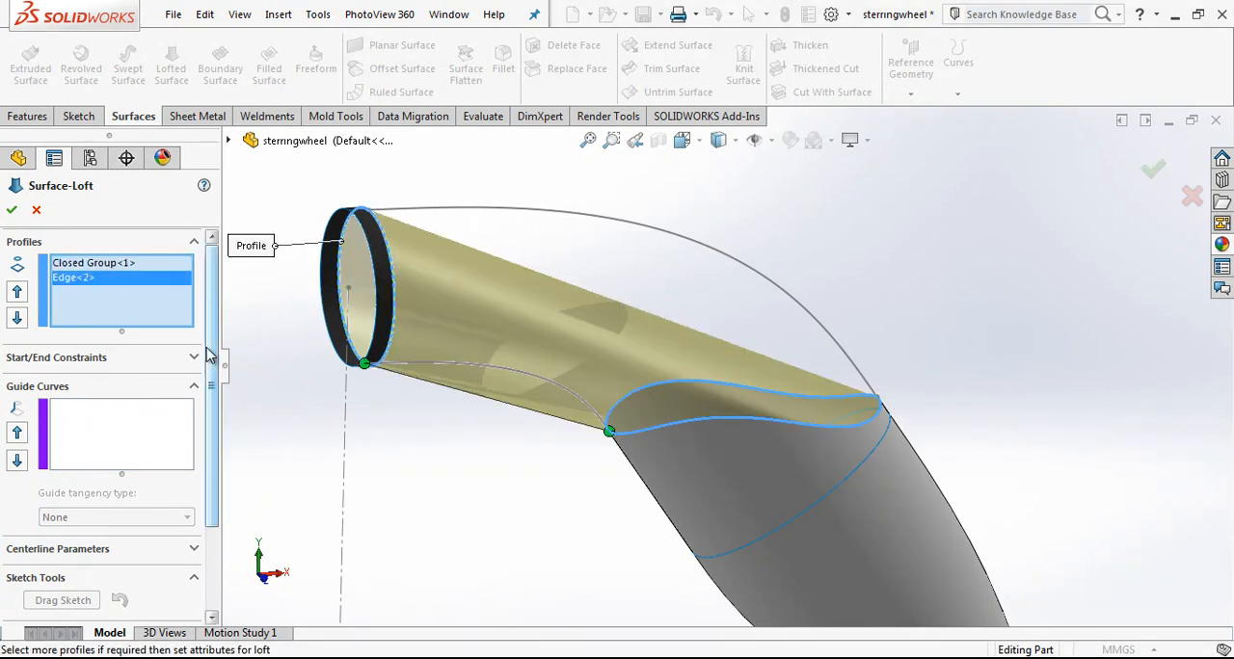
Step: Add the lower spline and the upper spline to the loft as two separate open-group guide curves
click(168, 433)
click(473, 374)
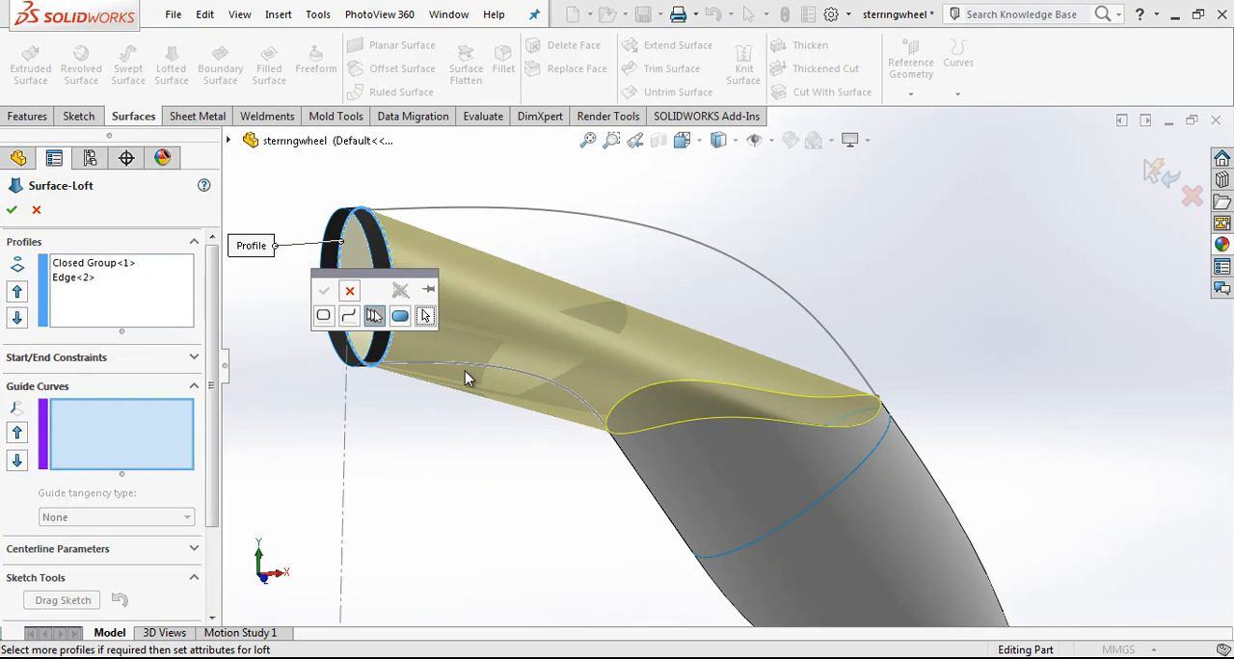
click(425, 315)
click(473, 374)
click(374, 316)
click(463, 371)
click(325, 291)
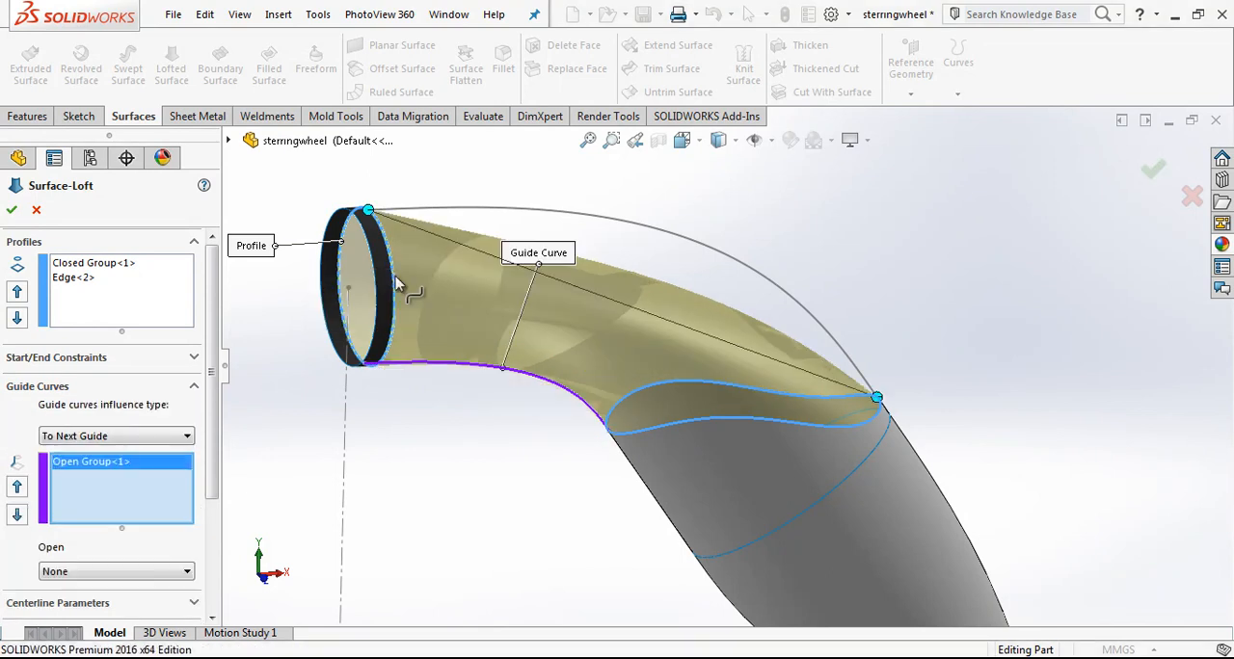
click(462, 208)
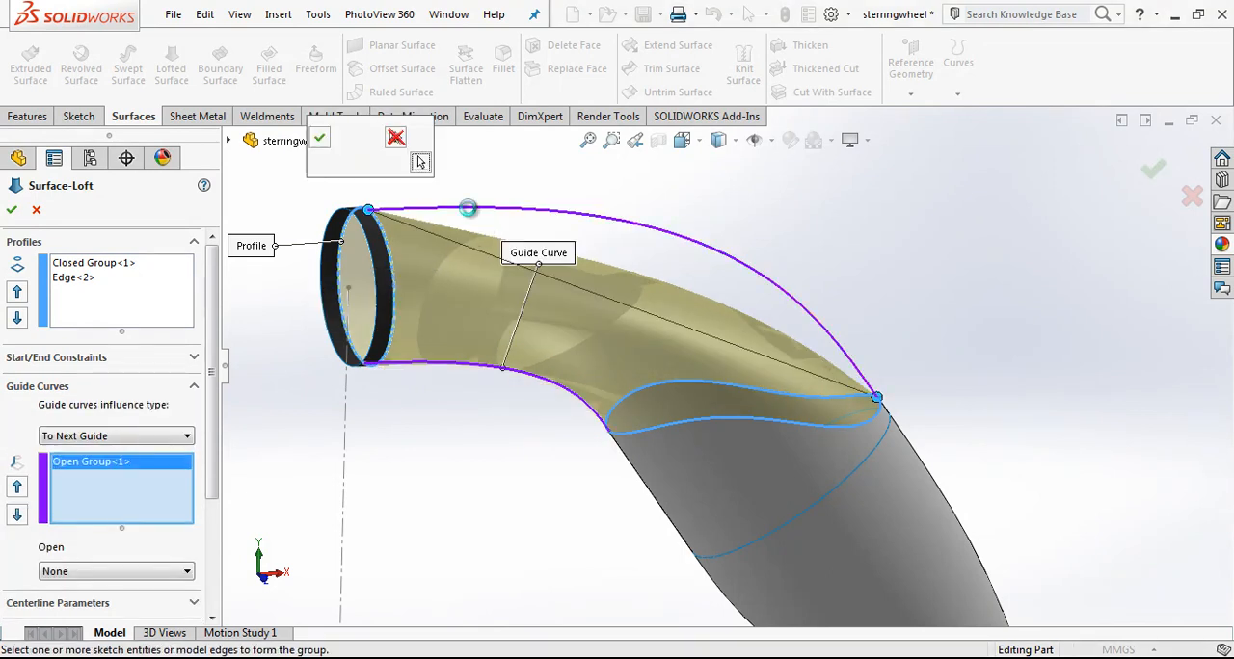
click(322, 137)
Step: Set the loft's start and end constraints to Tangency To Face and create the surface
scroll(606, 307, up, 2)
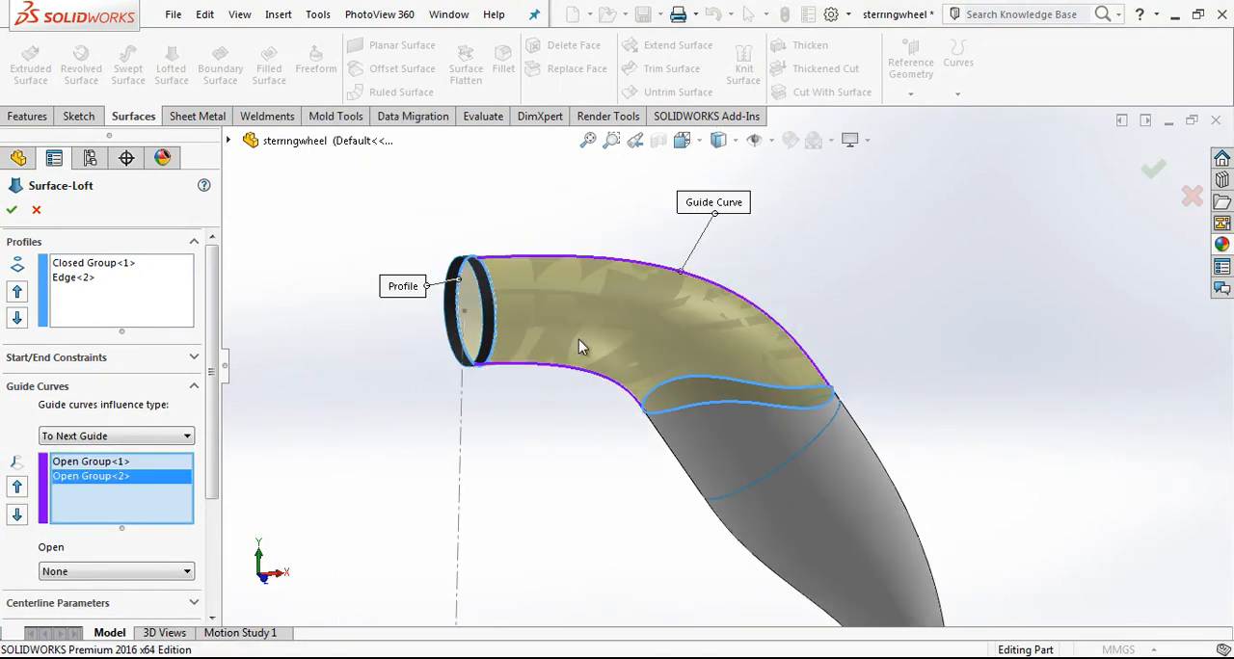
click(192, 358)
click(171, 399)
click(139, 434)
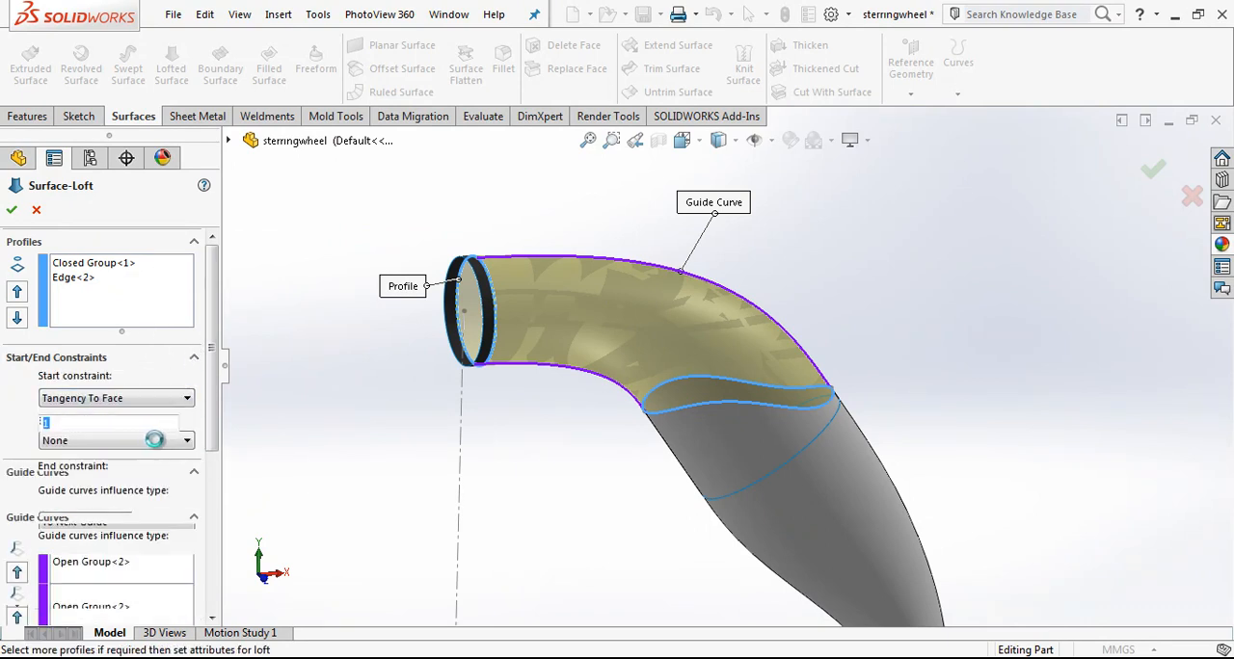
click(187, 487)
click(157, 517)
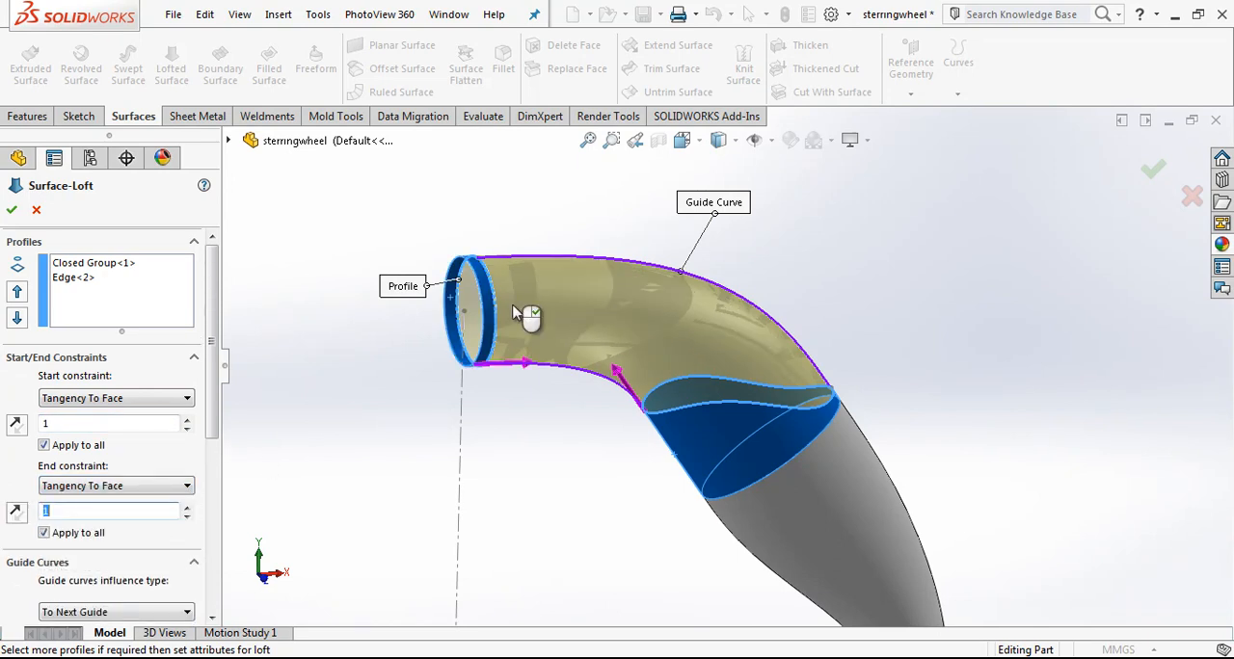
middle_drag(656, 314, 613, 278)
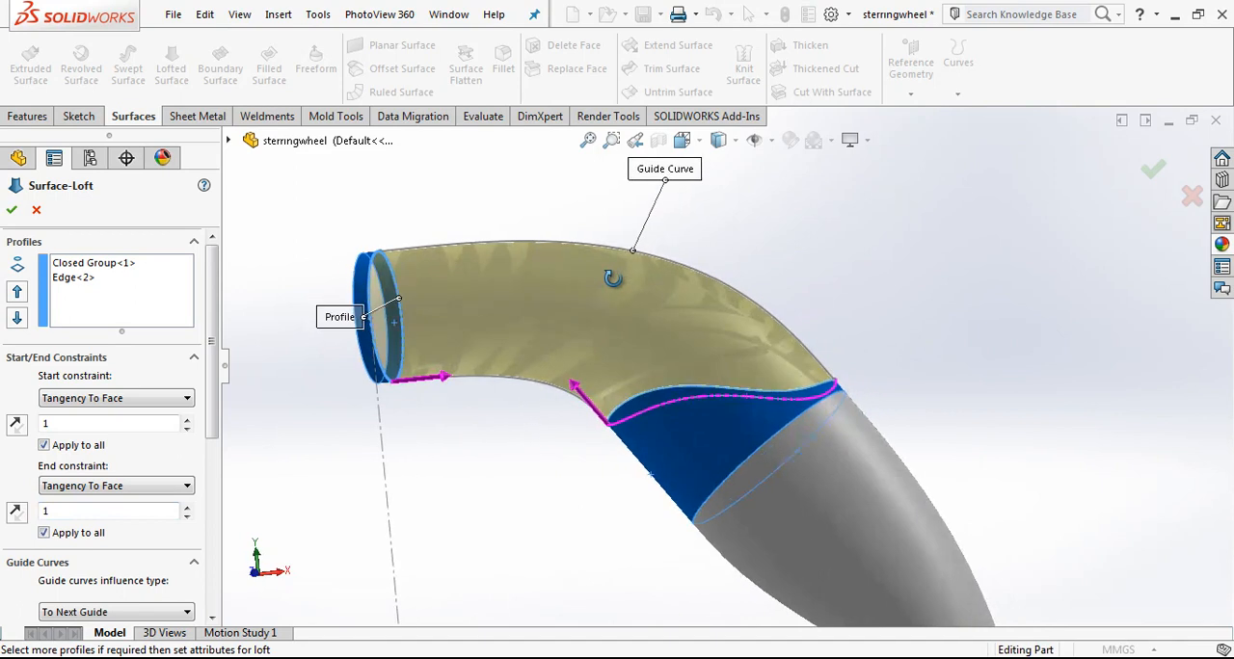
click(11, 212)
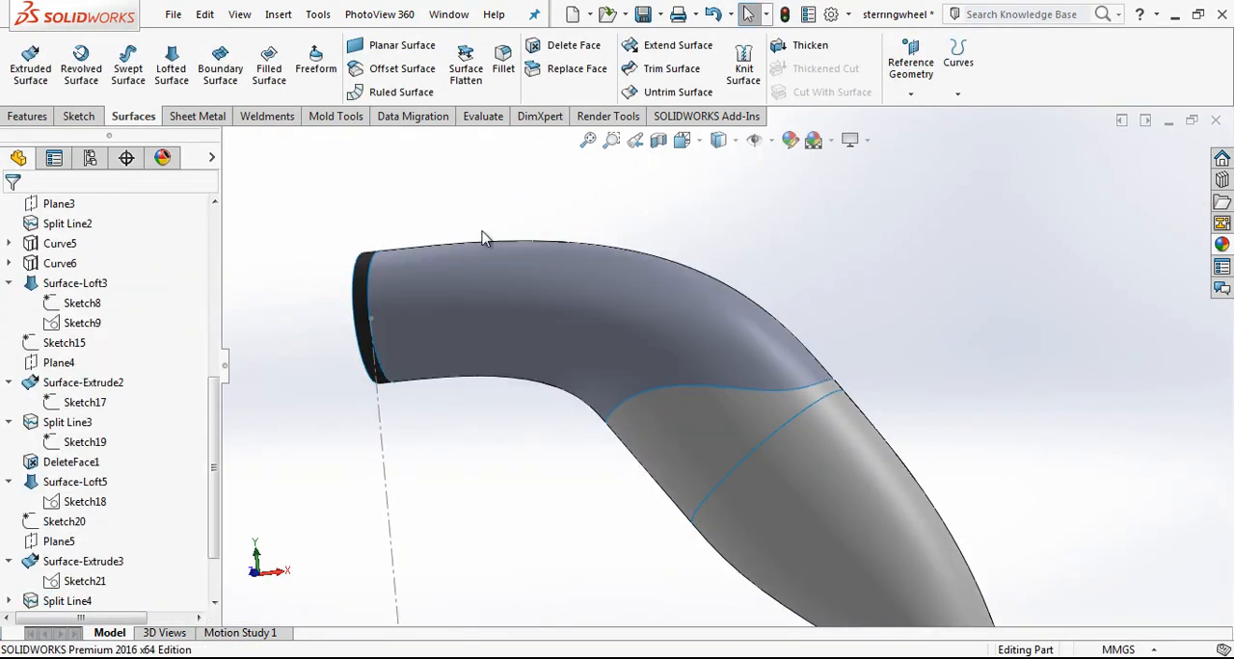
Step: Mirror all surface bodies of the half steering wheel about the Right Plane
scroll(729, 198, up, 2)
scroll(636, 192, down, 2)
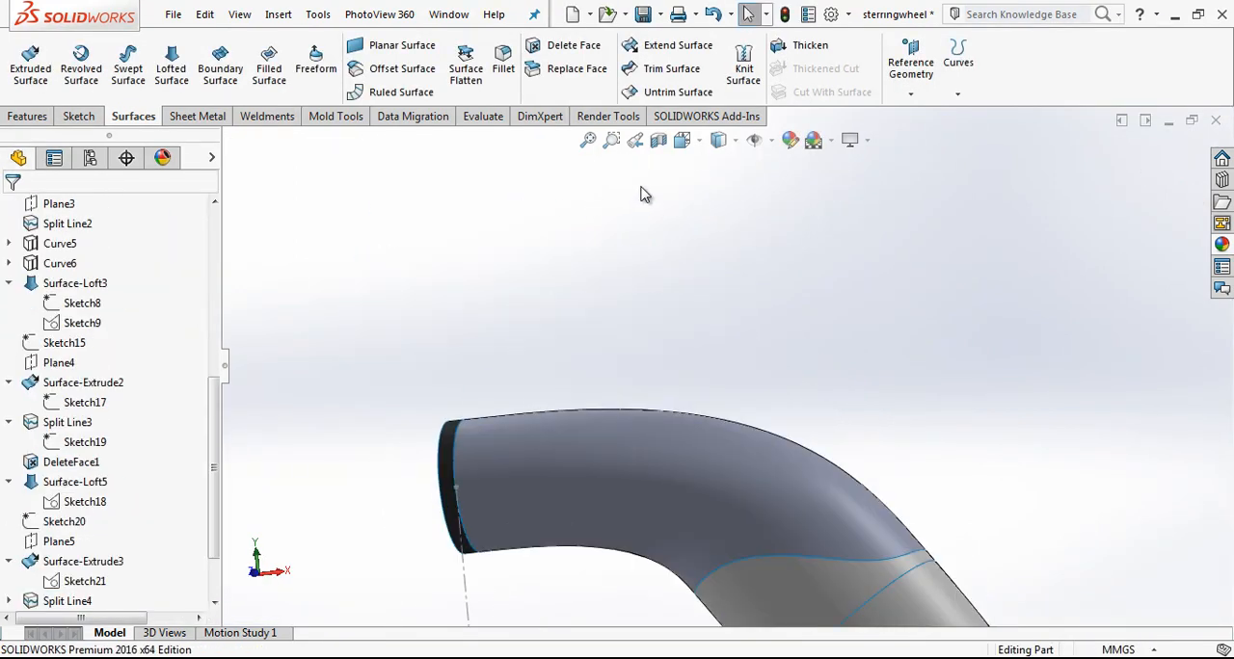
middle_drag(622, 252, 644, 262)
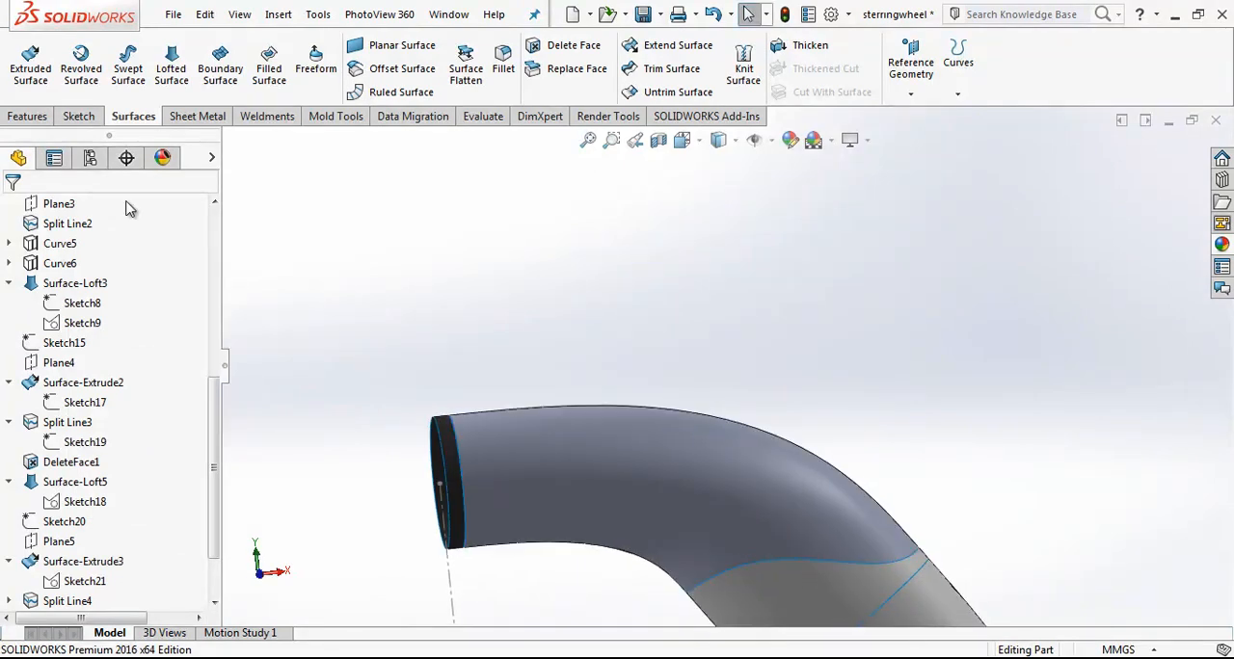
scroll(653, 300, up, 5)
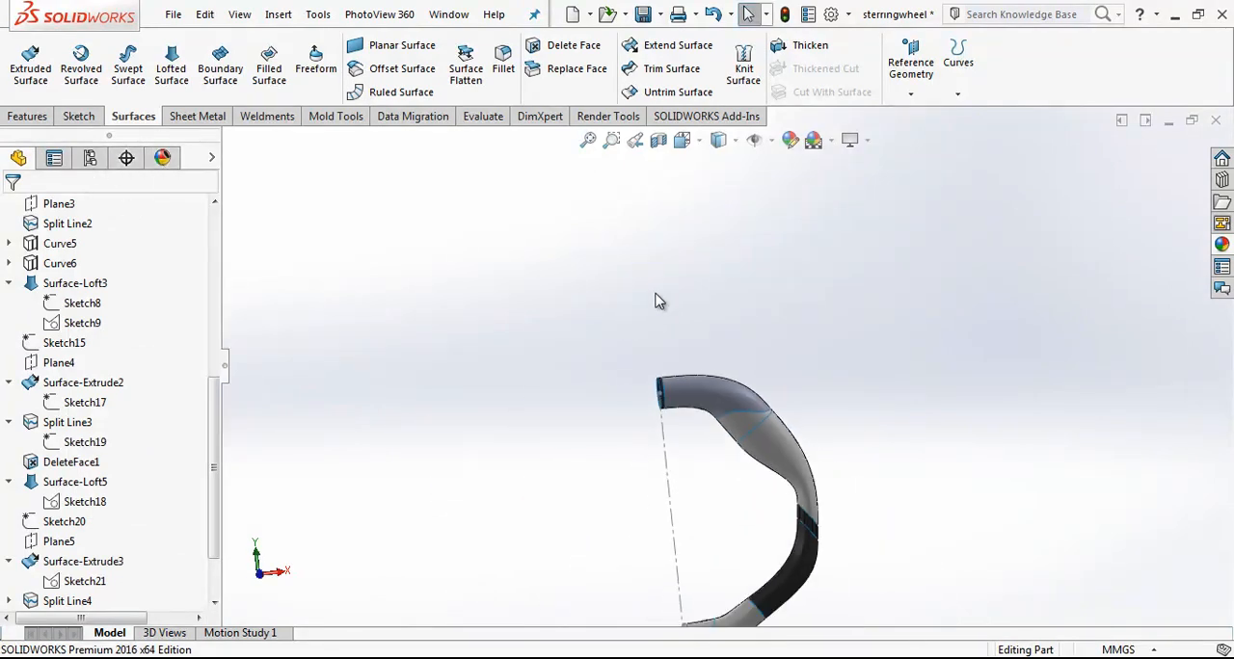
click(686, 143)
click(781, 245)
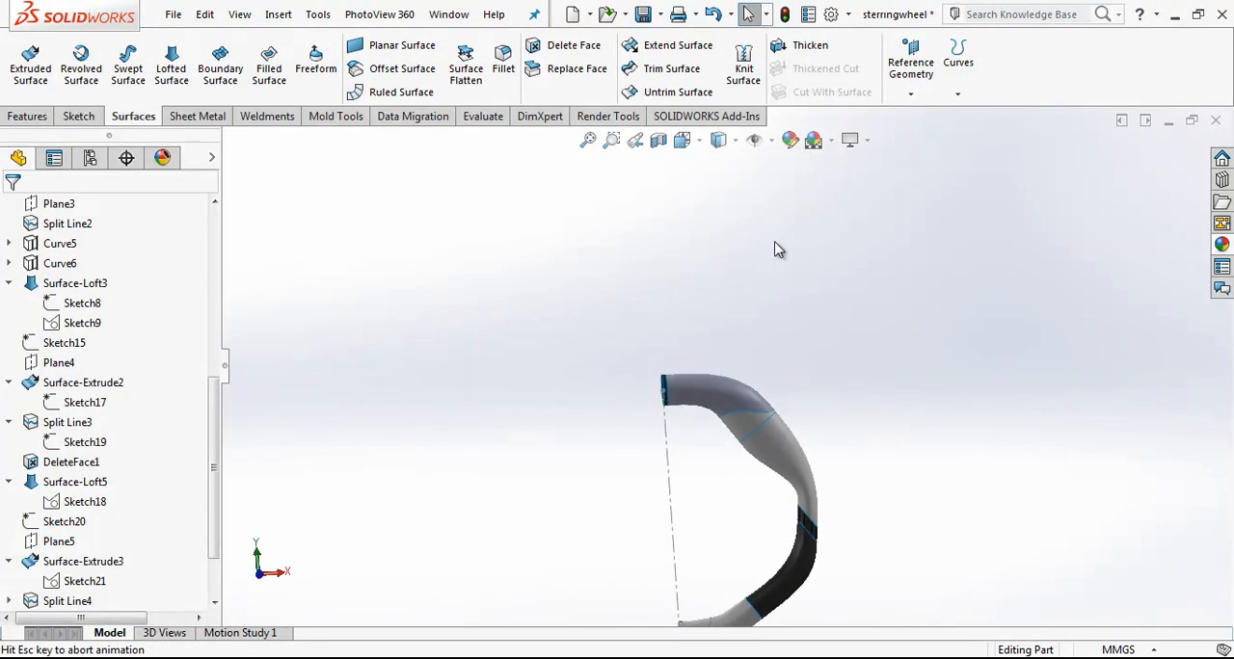
drag(218, 413, 216, 253)
click(77, 326)
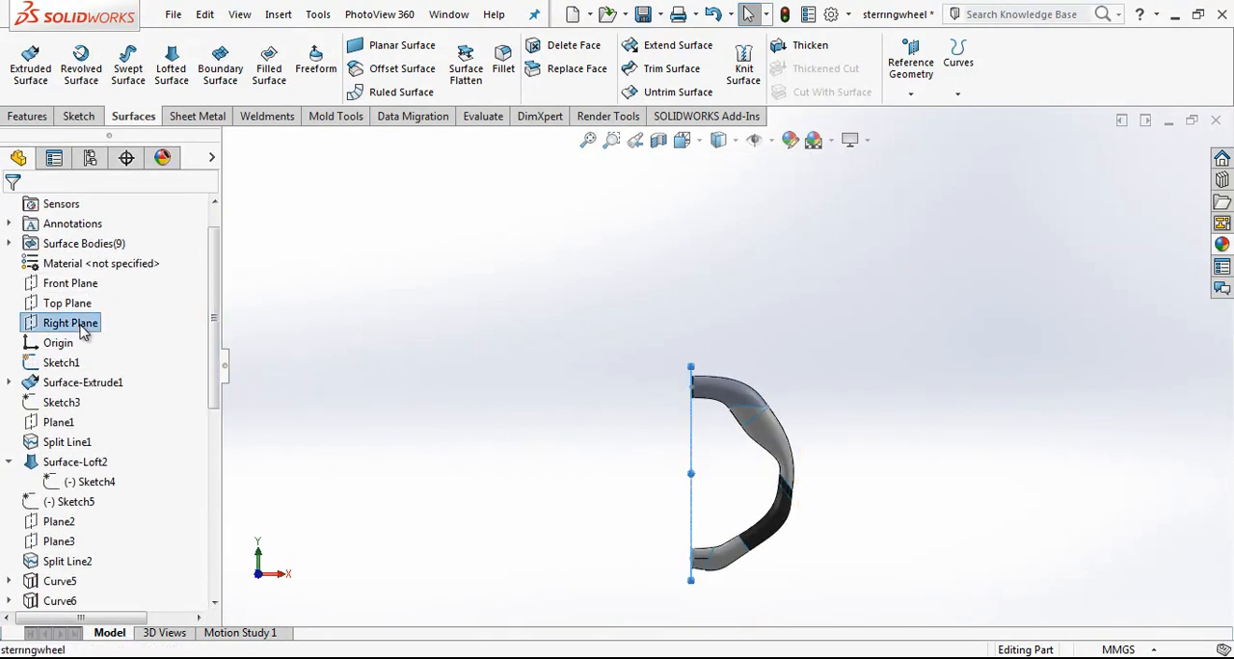
click(27, 116)
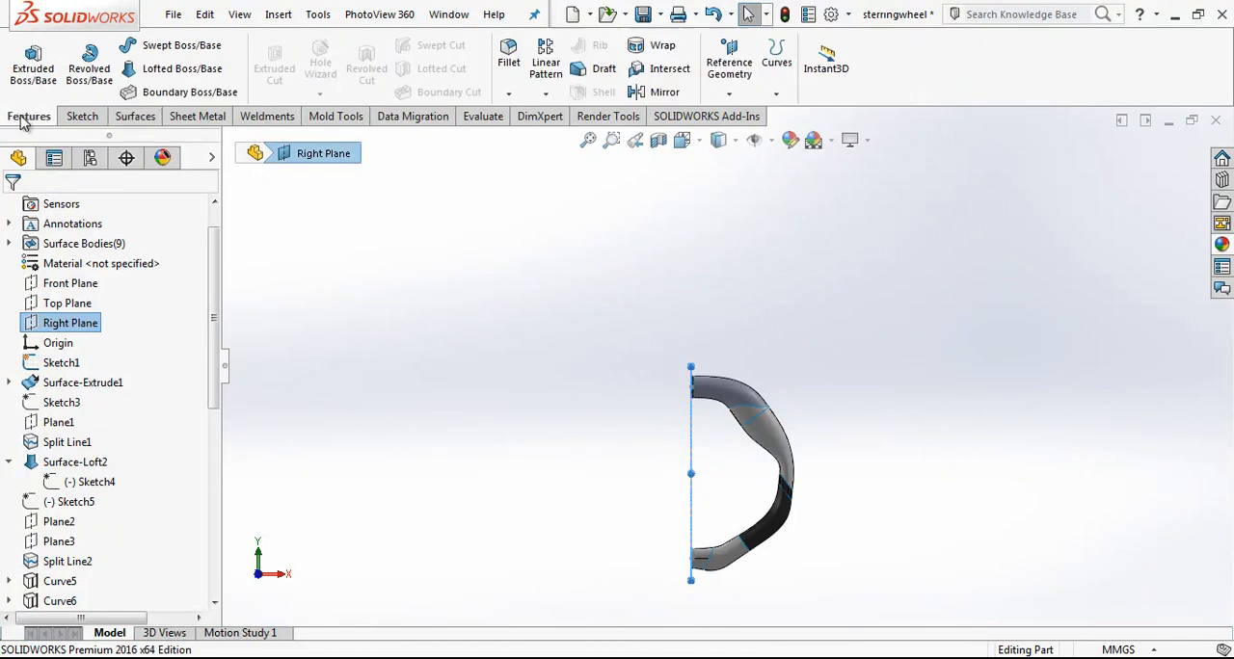
click(663, 91)
click(42, 398)
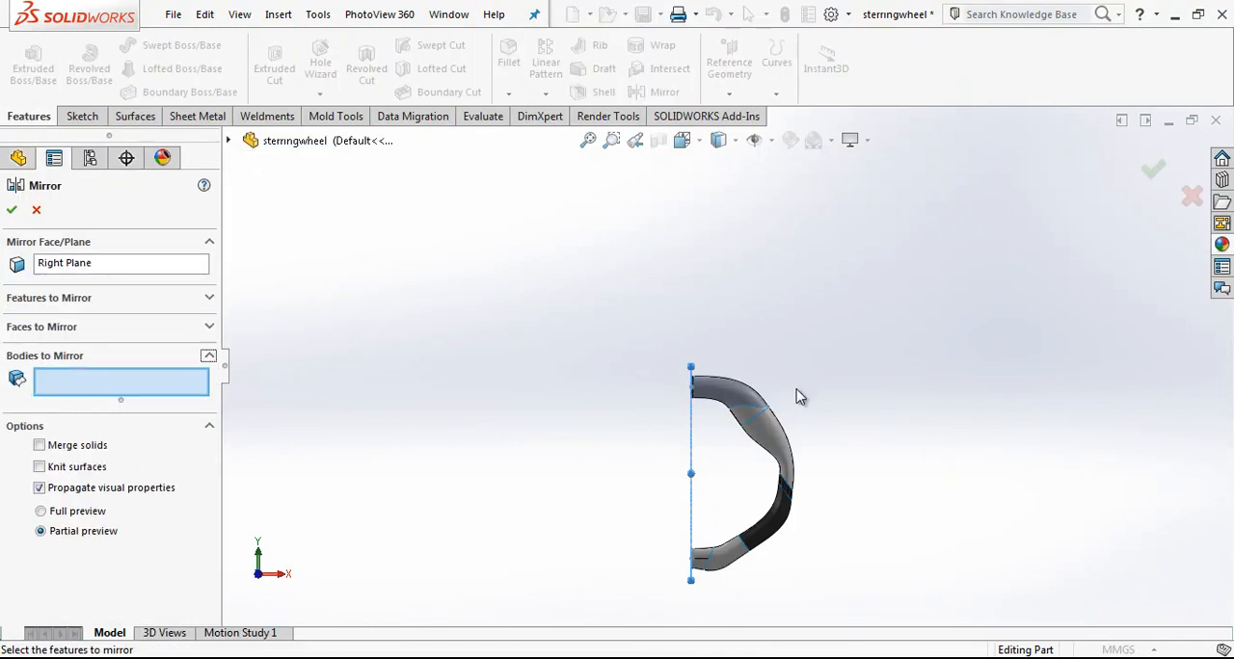
drag(940, 281, 621, 614)
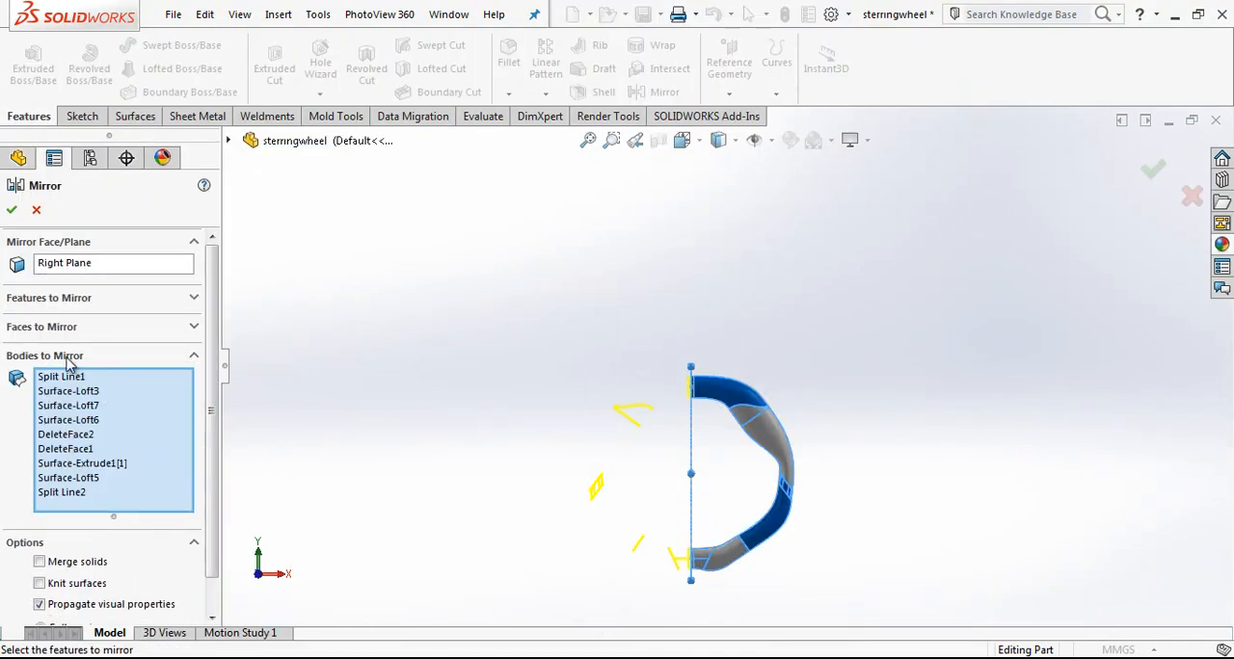
click(11, 210)
Step: Apply a dark grey colour to the new upper loft feature of the steering wheel
scroll(718, 389, down, 6)
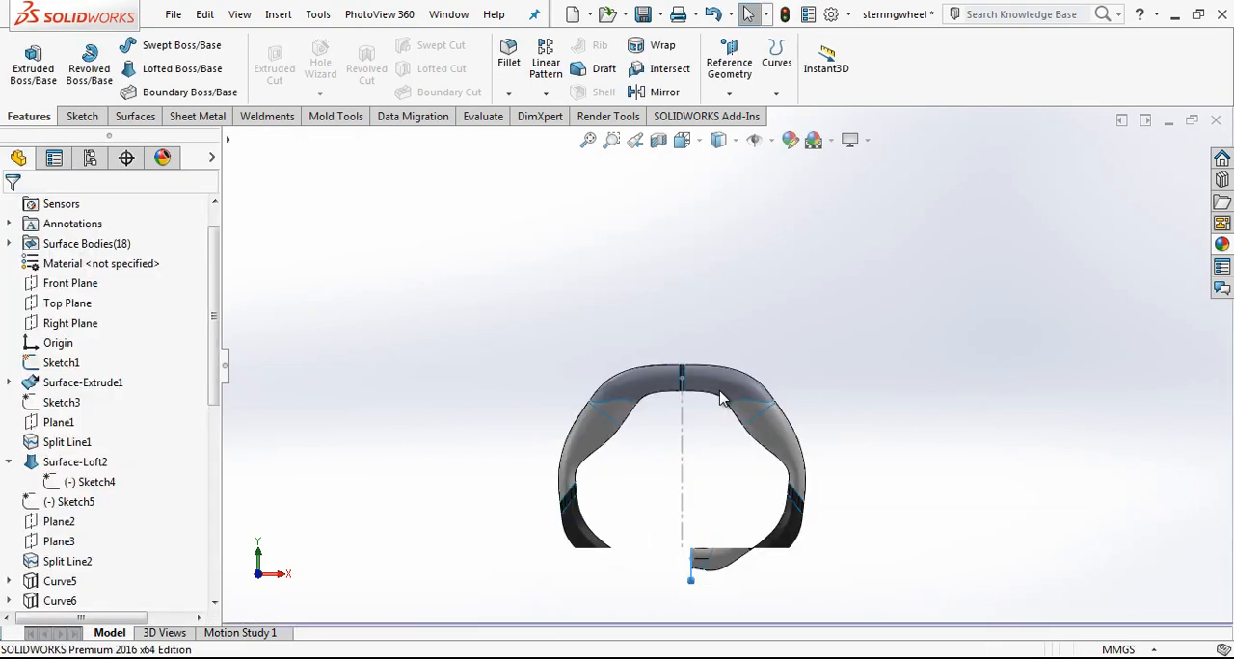
click(699, 362)
right_click(705, 358)
click(799, 96)
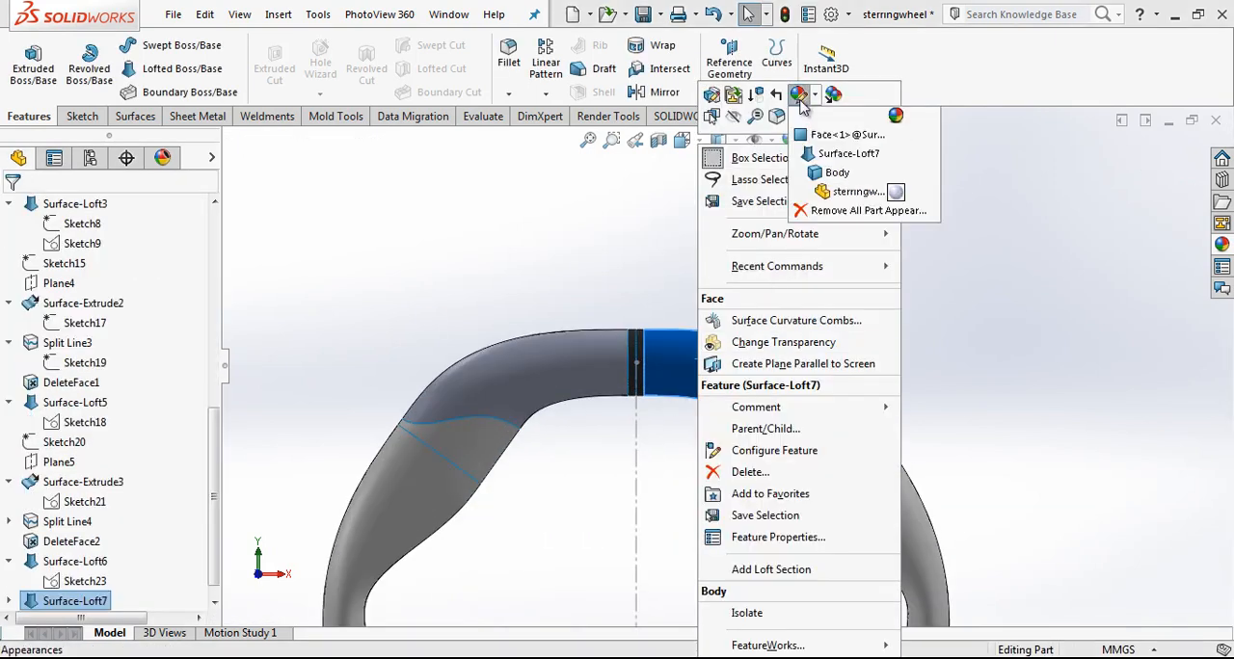
click(831, 158)
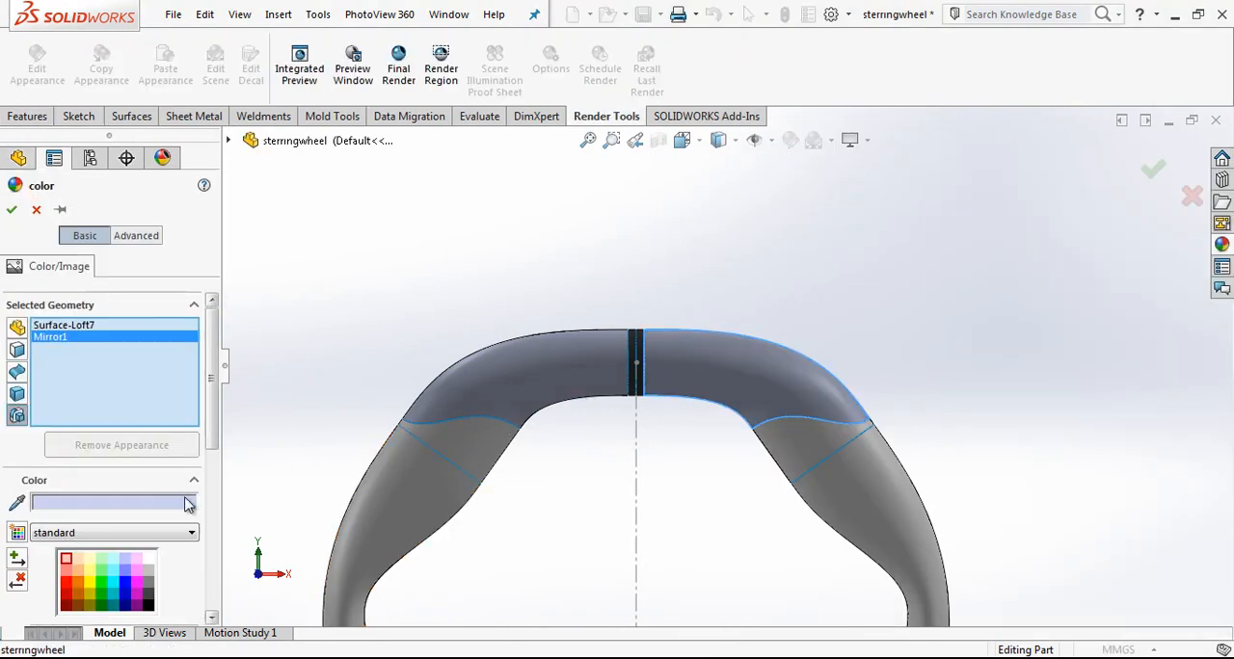
click(138, 592)
click(12, 210)
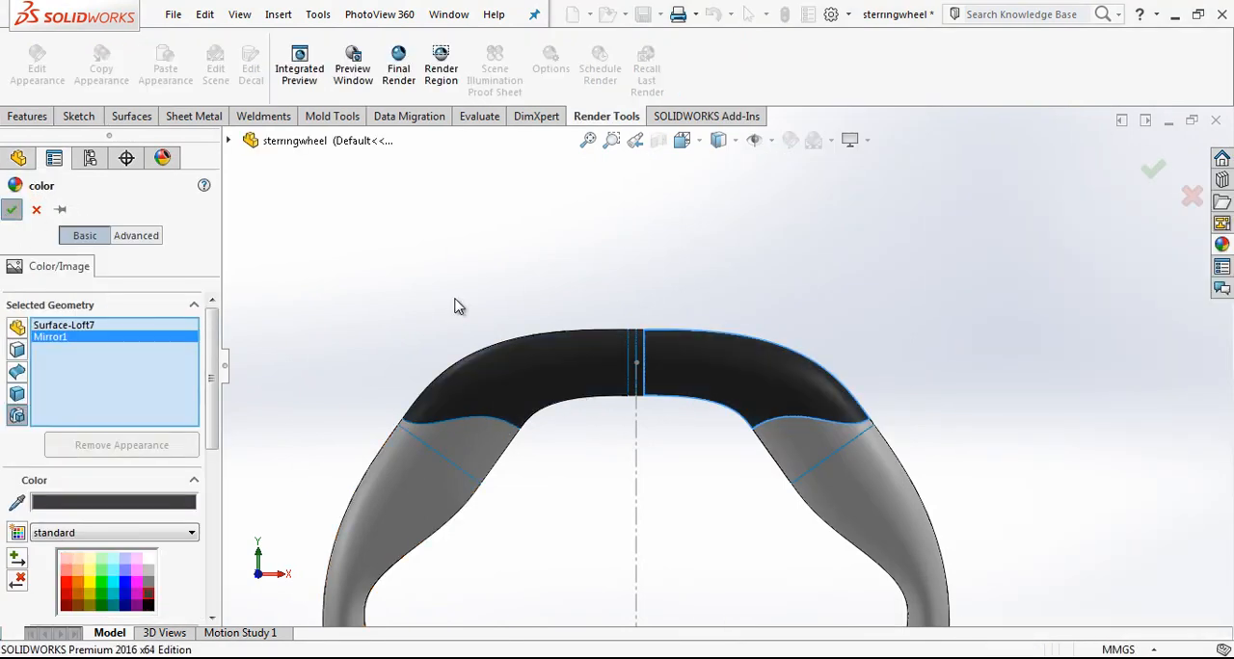
Step: Hide the sketch that contains the wheel's vertical centreline
scroll(662, 469, up, 2)
scroll(777, 512, down, 3)
scroll(777, 518, up, 1)
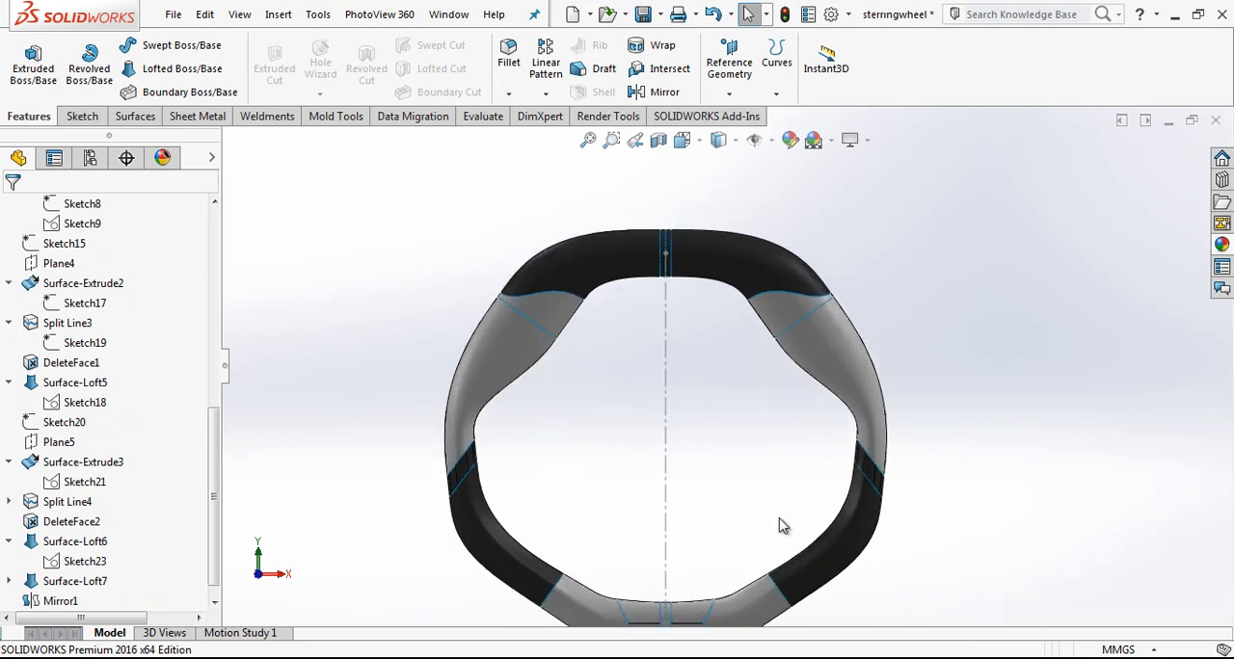
scroll(751, 308, up, 4)
scroll(756, 289, down, 2)
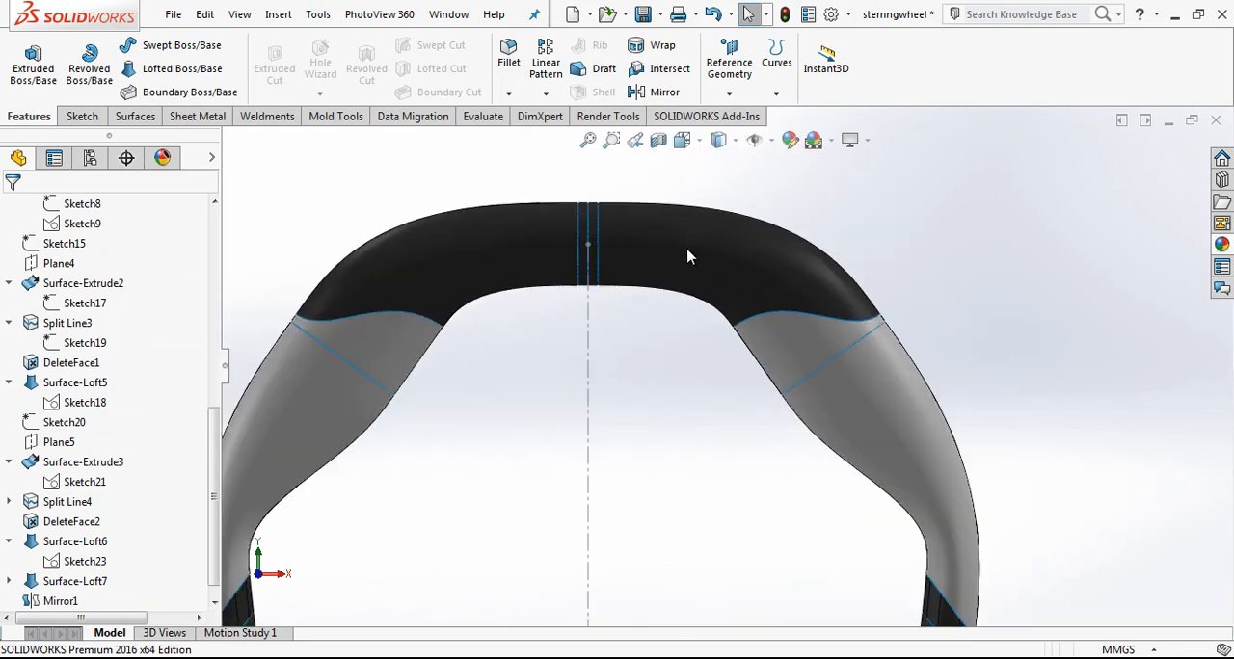
scroll(705, 270, down, 2)
click(549, 366)
click(620, 307)
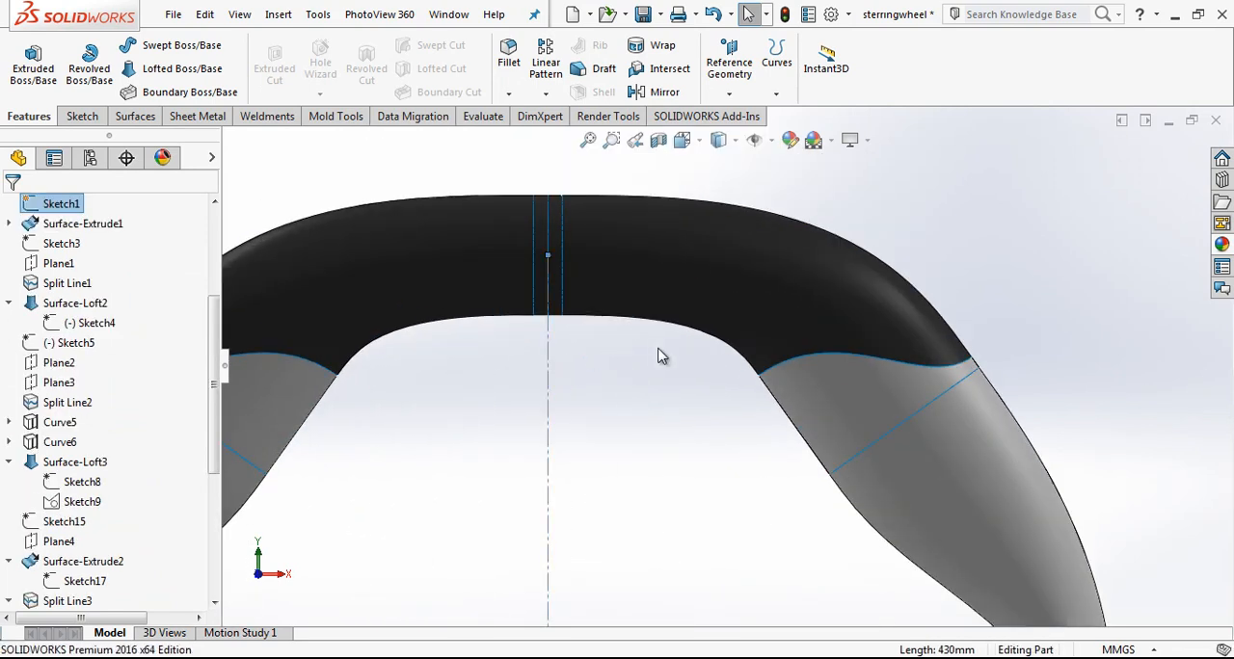
scroll(707, 295, up, 2)
scroll(708, 294, down, 3)
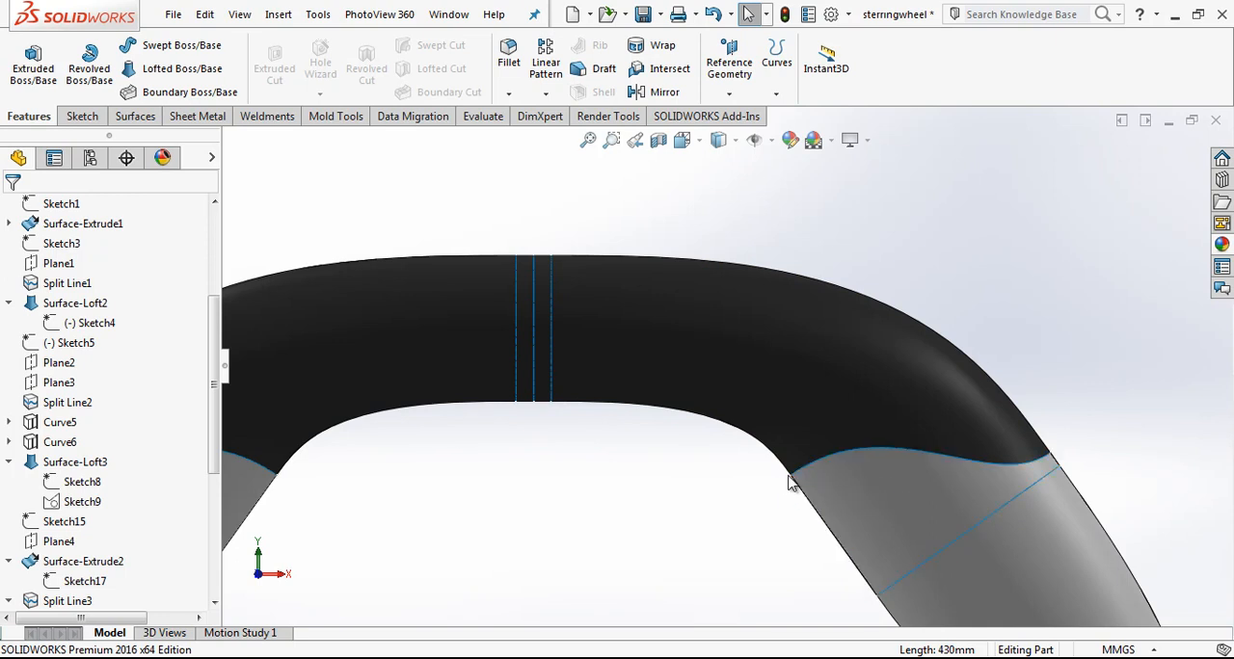
scroll(921, 312, up, 3)
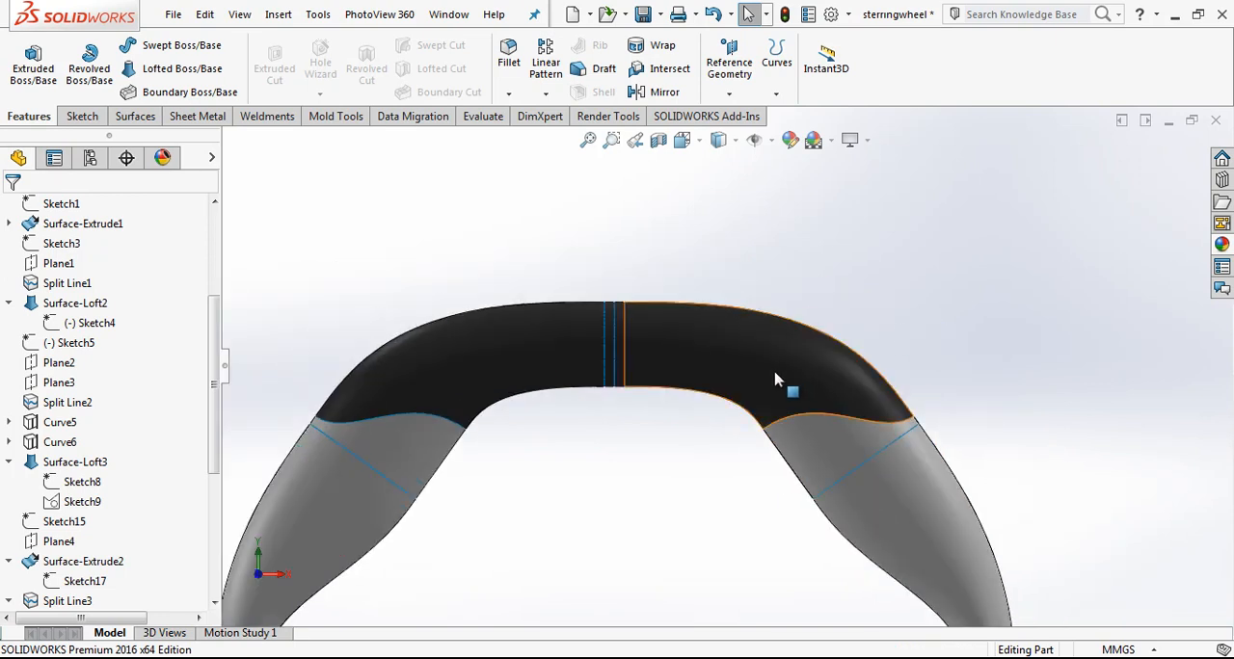
scroll(783, 384, down, 2)
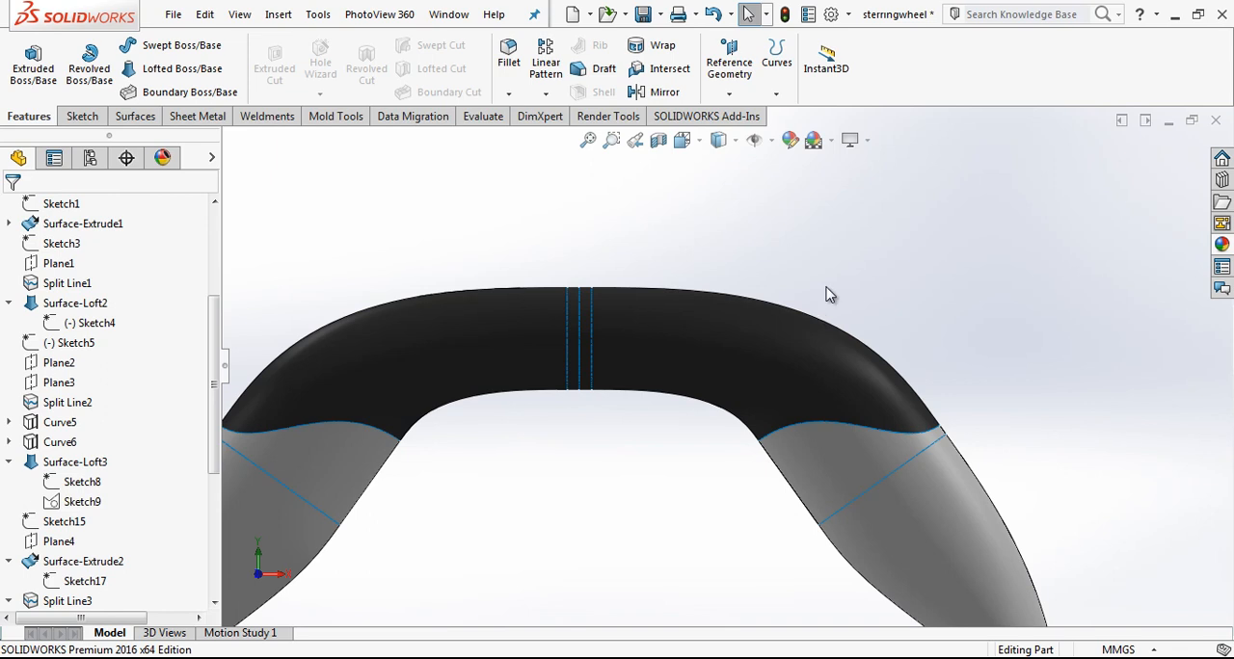
scroll(903, 314, up, 3)
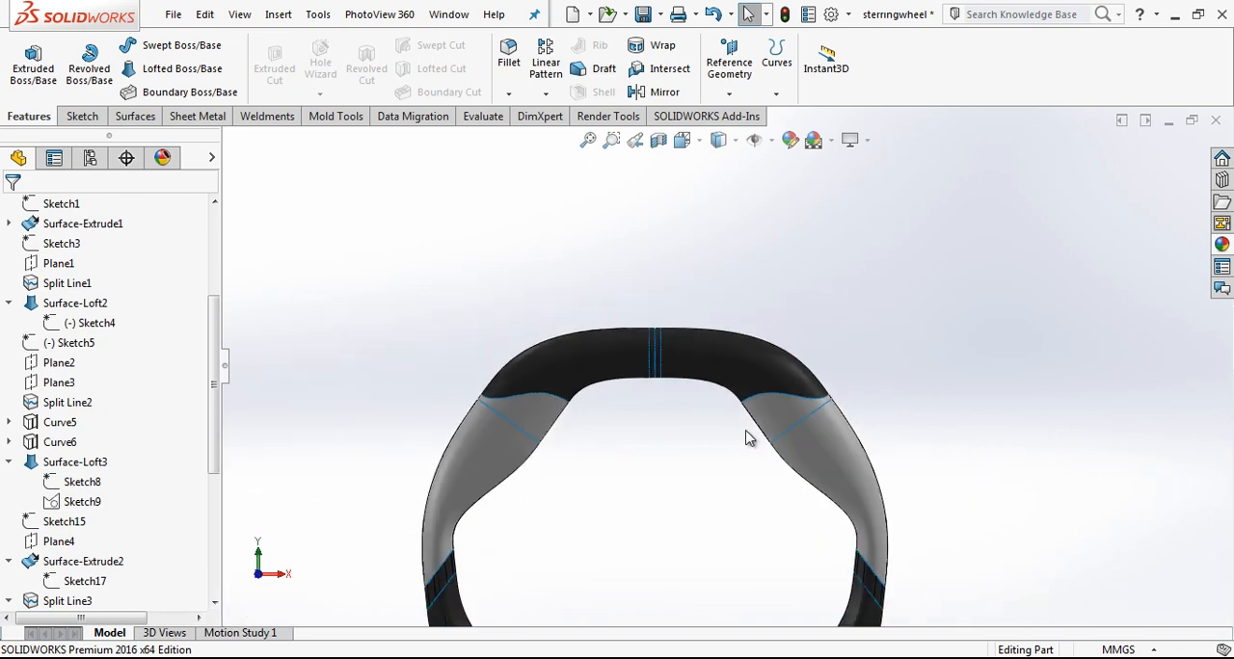
scroll(752, 435, down, 2)
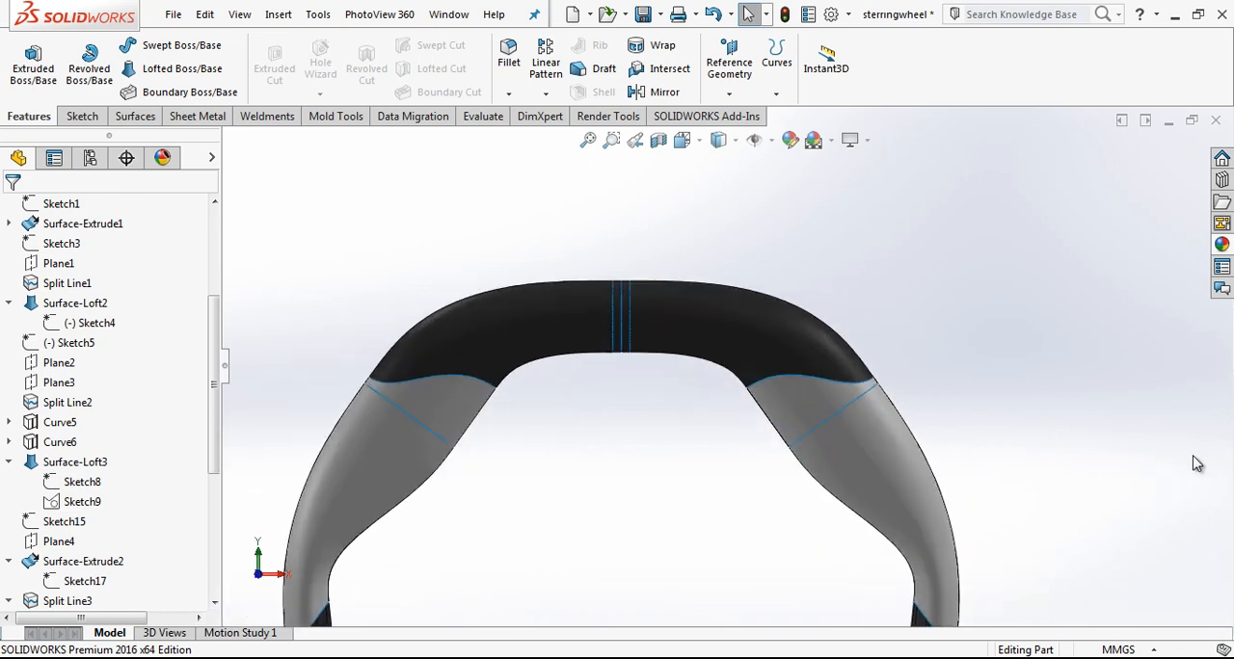